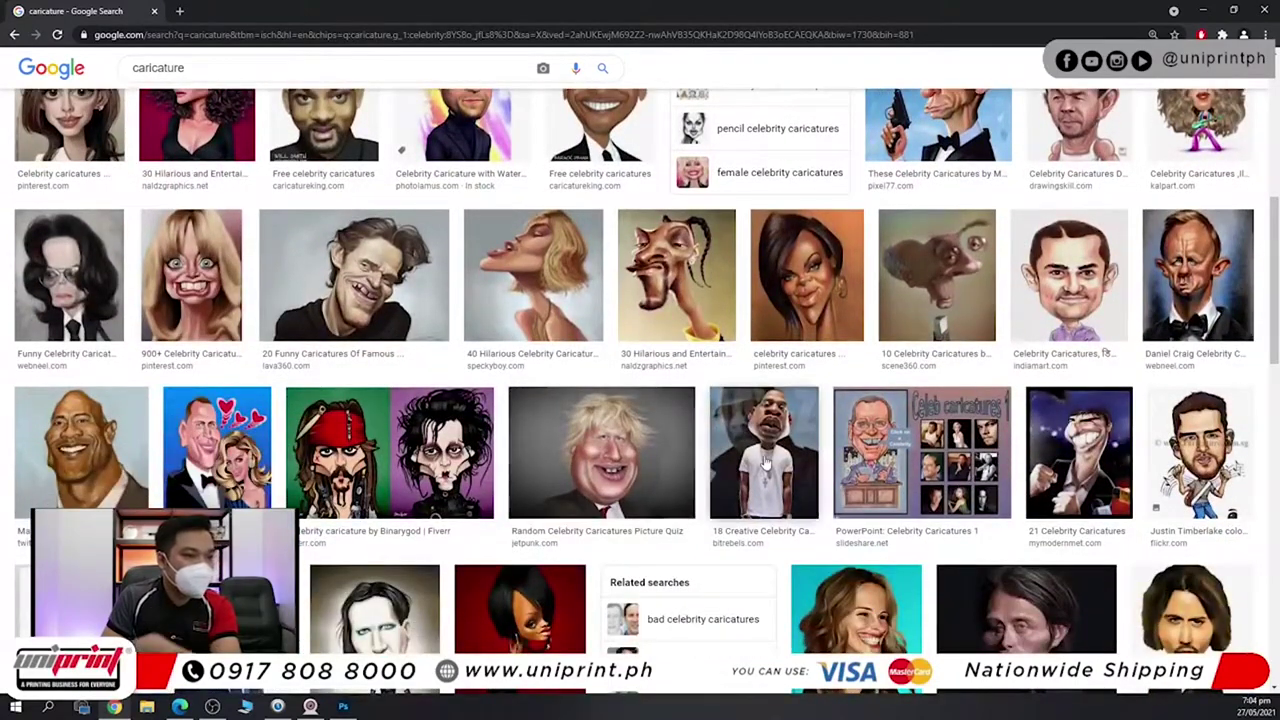
Preview the Bit Rebels, FunCage and Pinterest celebrity caricatures and examine their related images for big-head style examples.
click(765, 462)
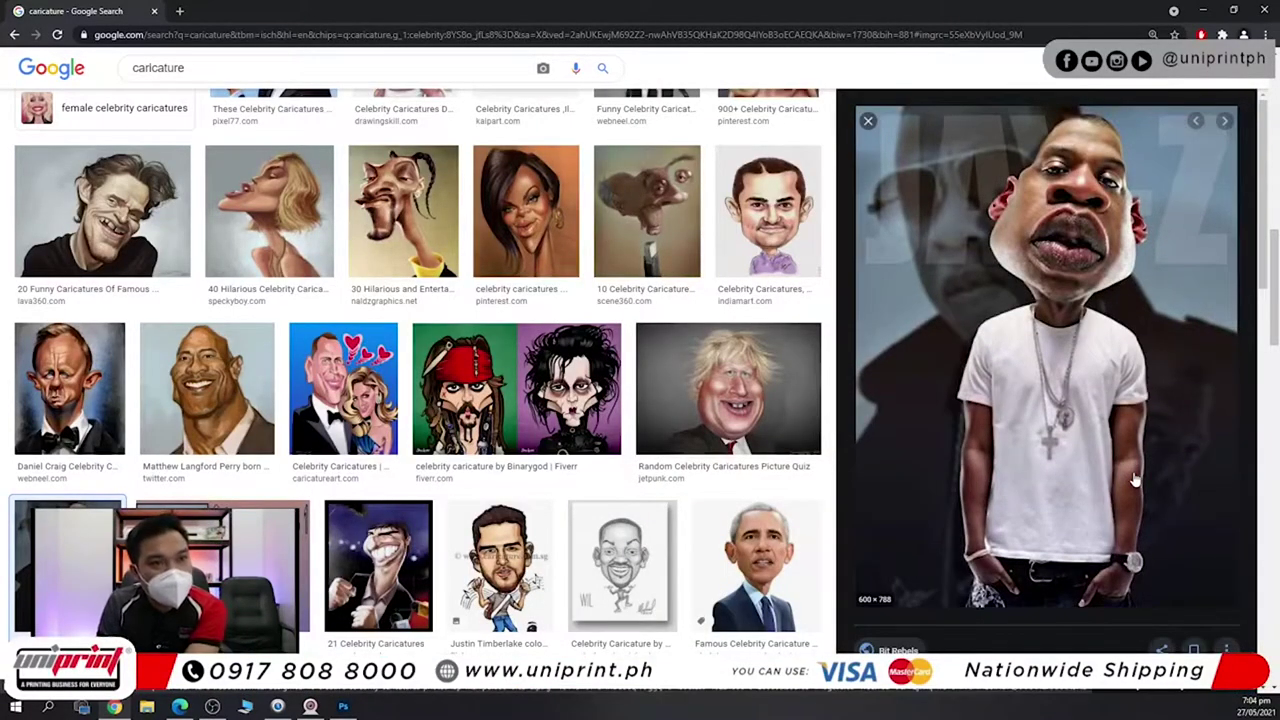
scroll(1195, 558, down, 5)
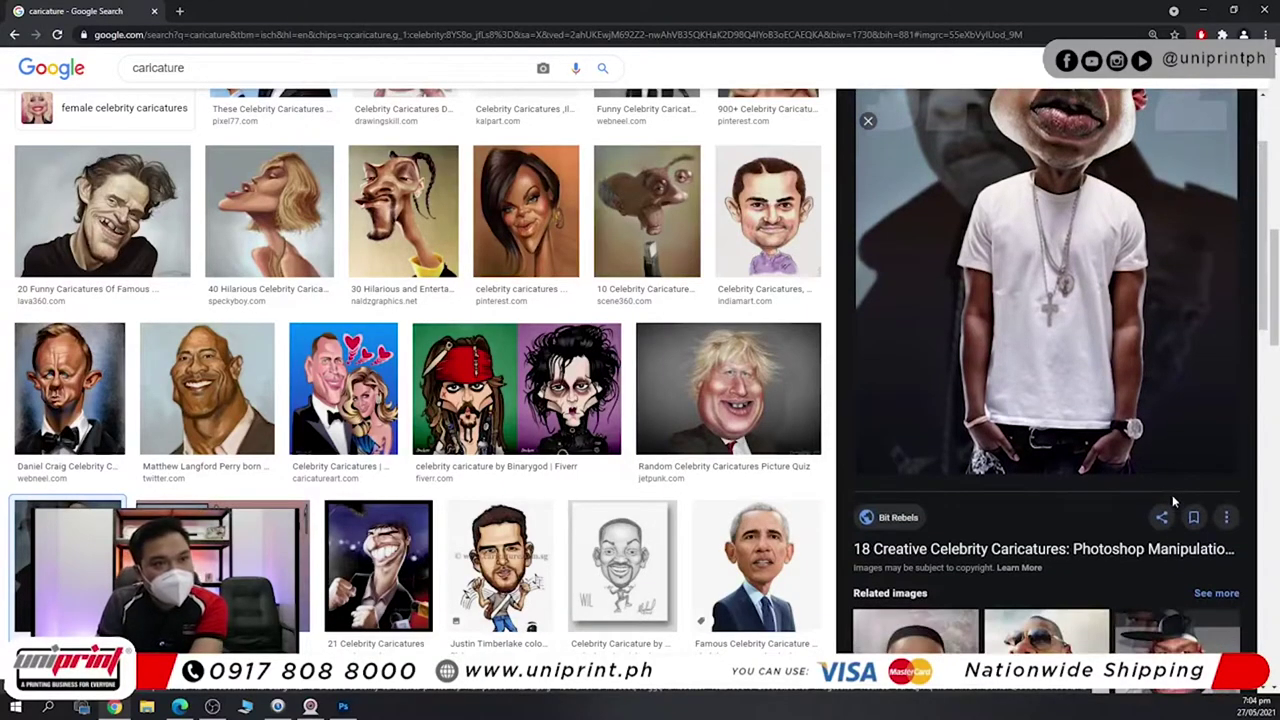
scroll(1172, 503, down, 2)
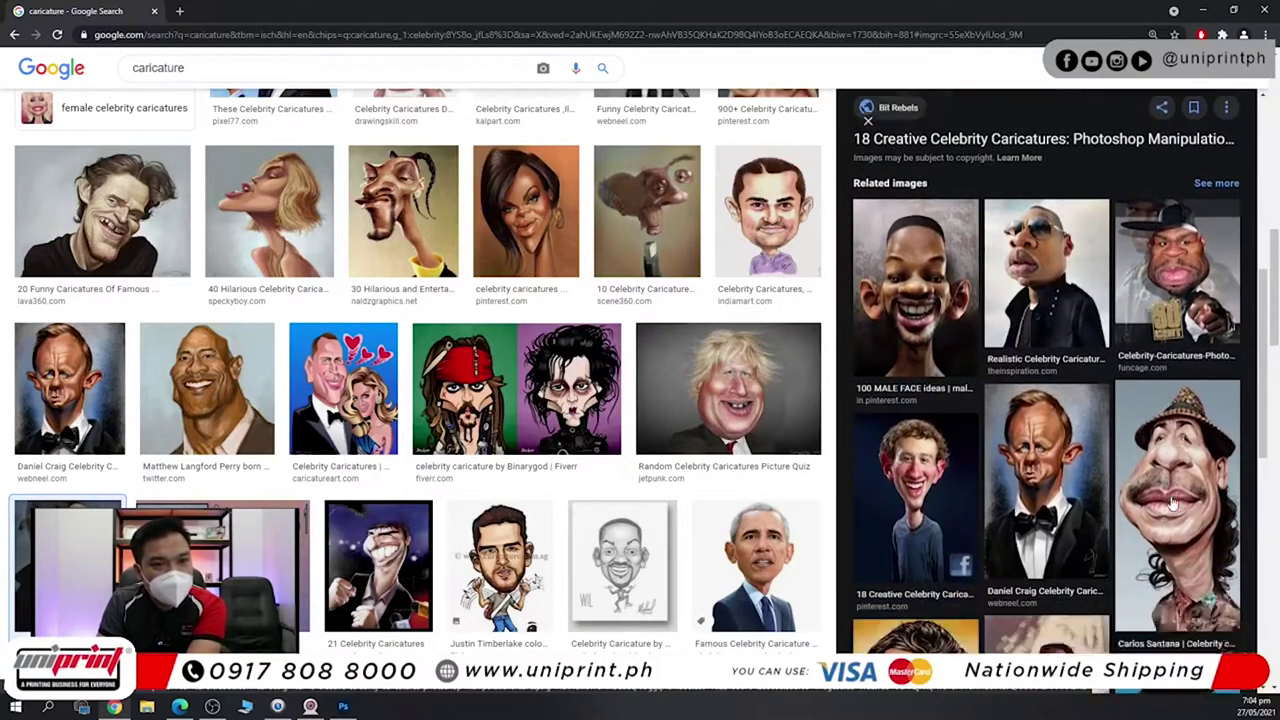
click(1188, 266)
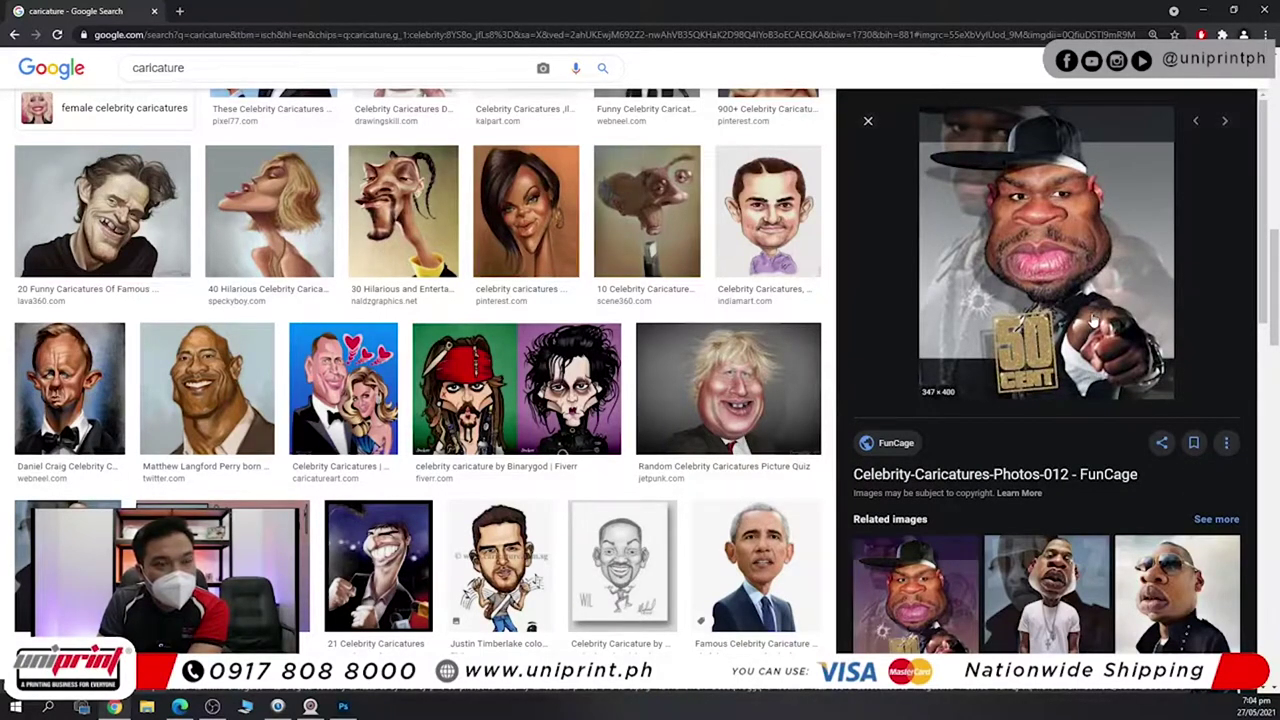
scroll(1100, 480, down, 5)
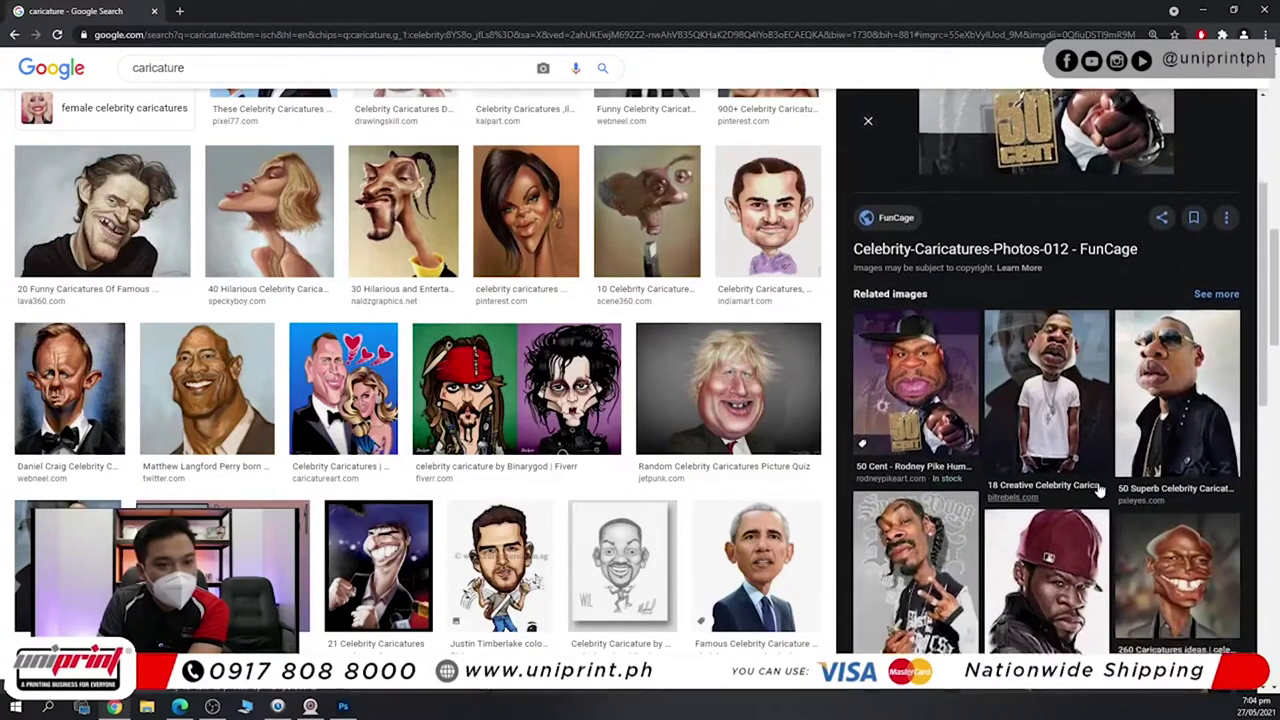
scroll(1138, 520, down, 1)
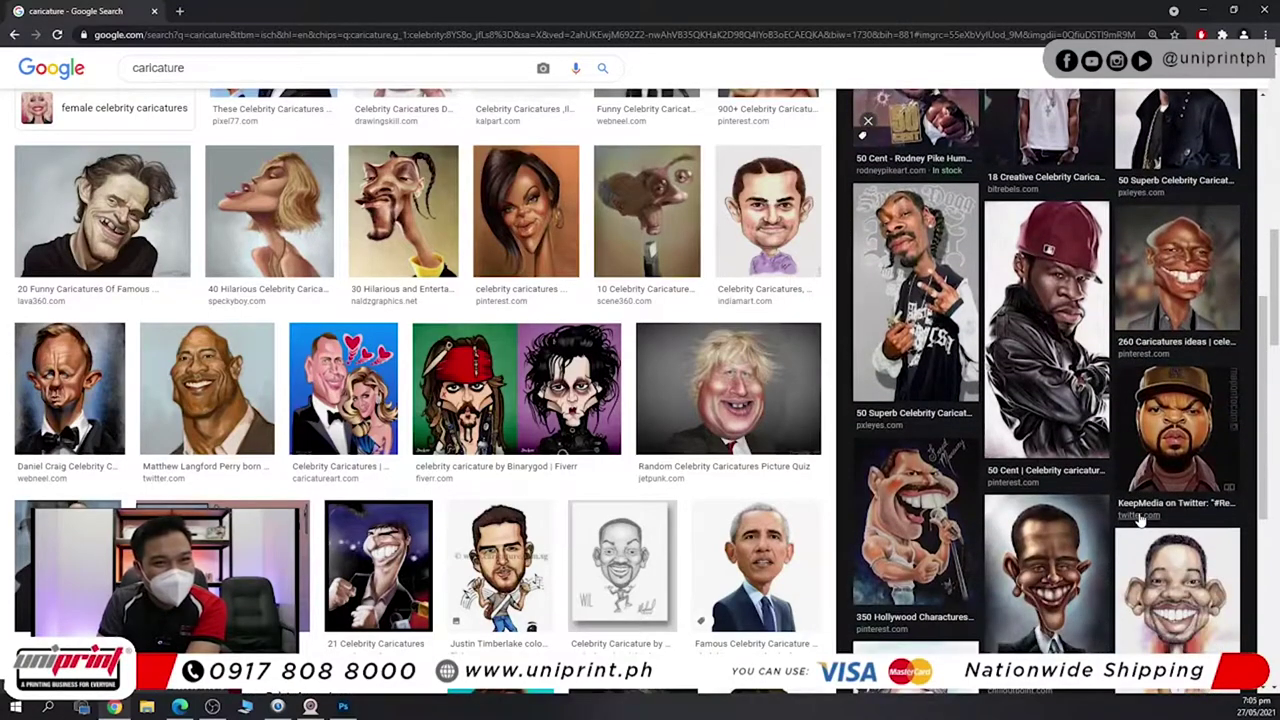
click(1052, 362)
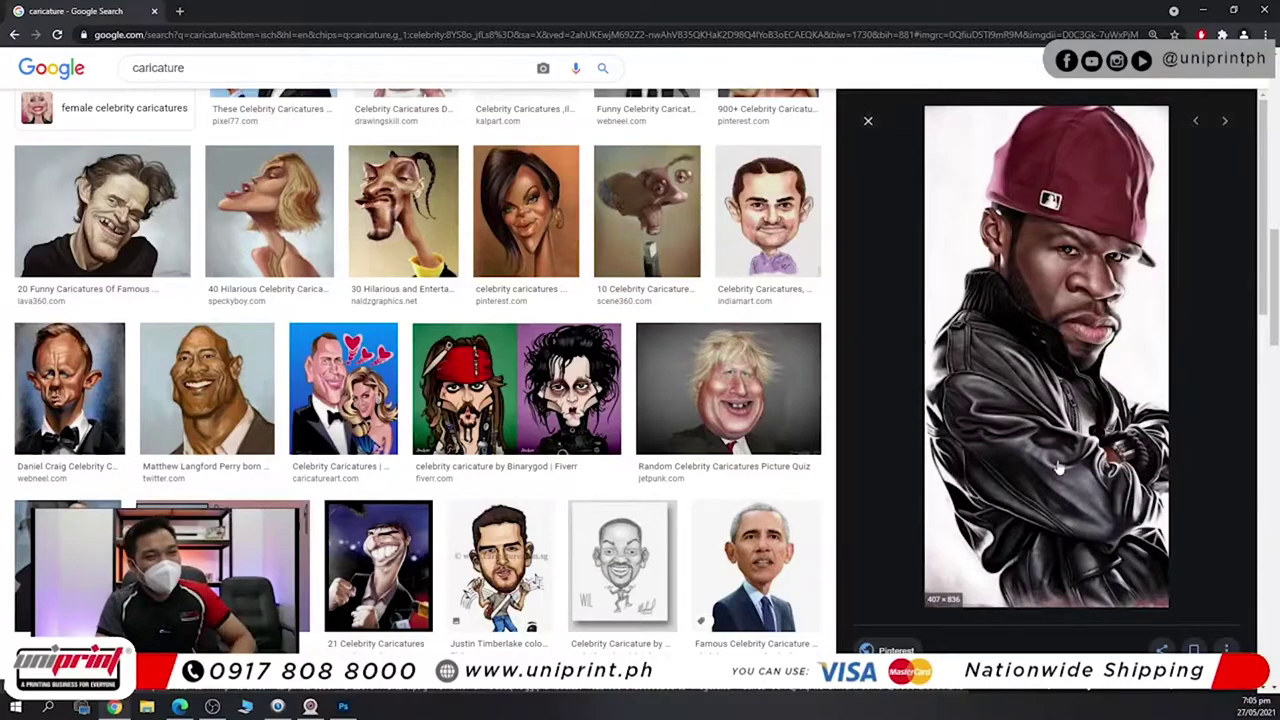
scroll(1052, 456, down, 1)
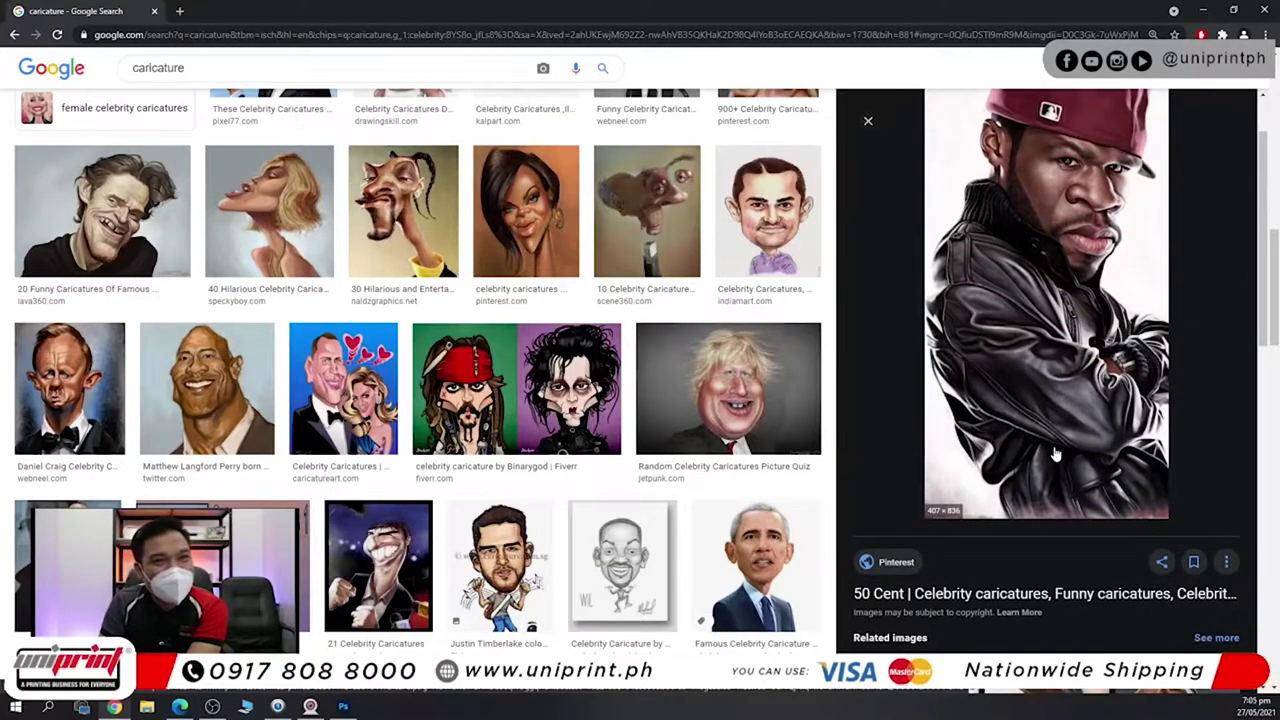
scroll(1054, 455, down, 3)
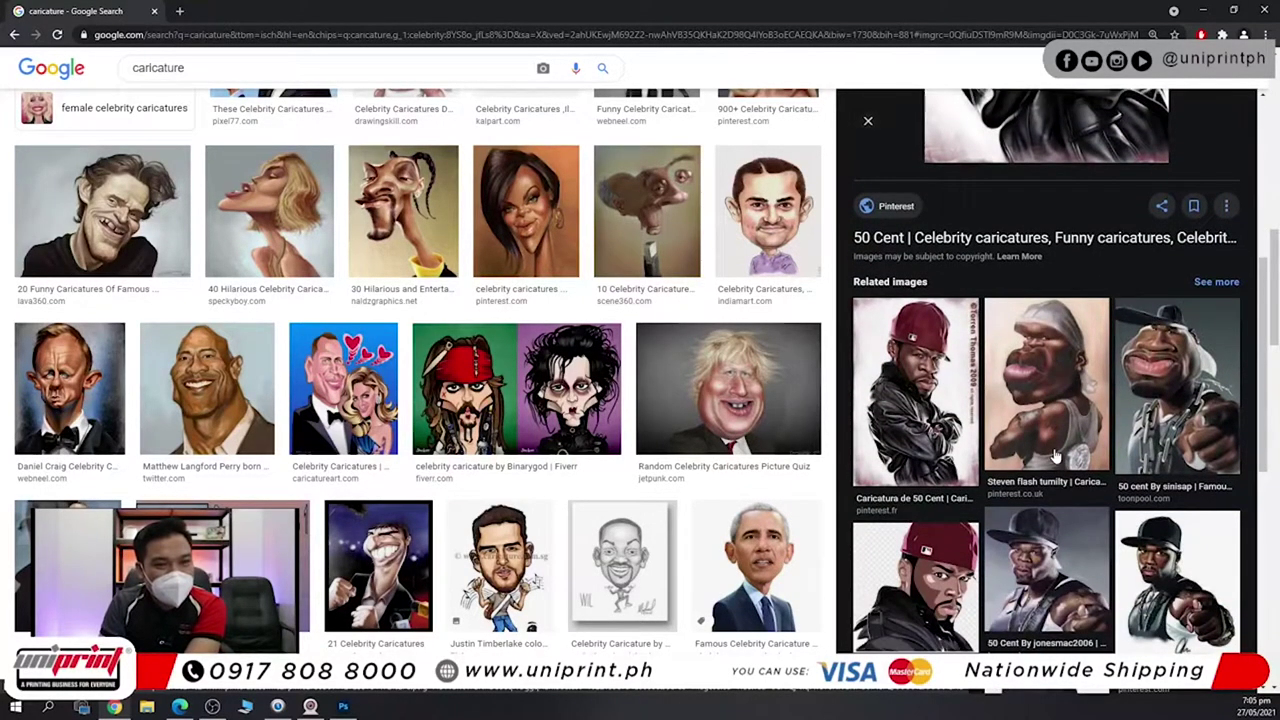
scroll(1054, 455, down, 4)
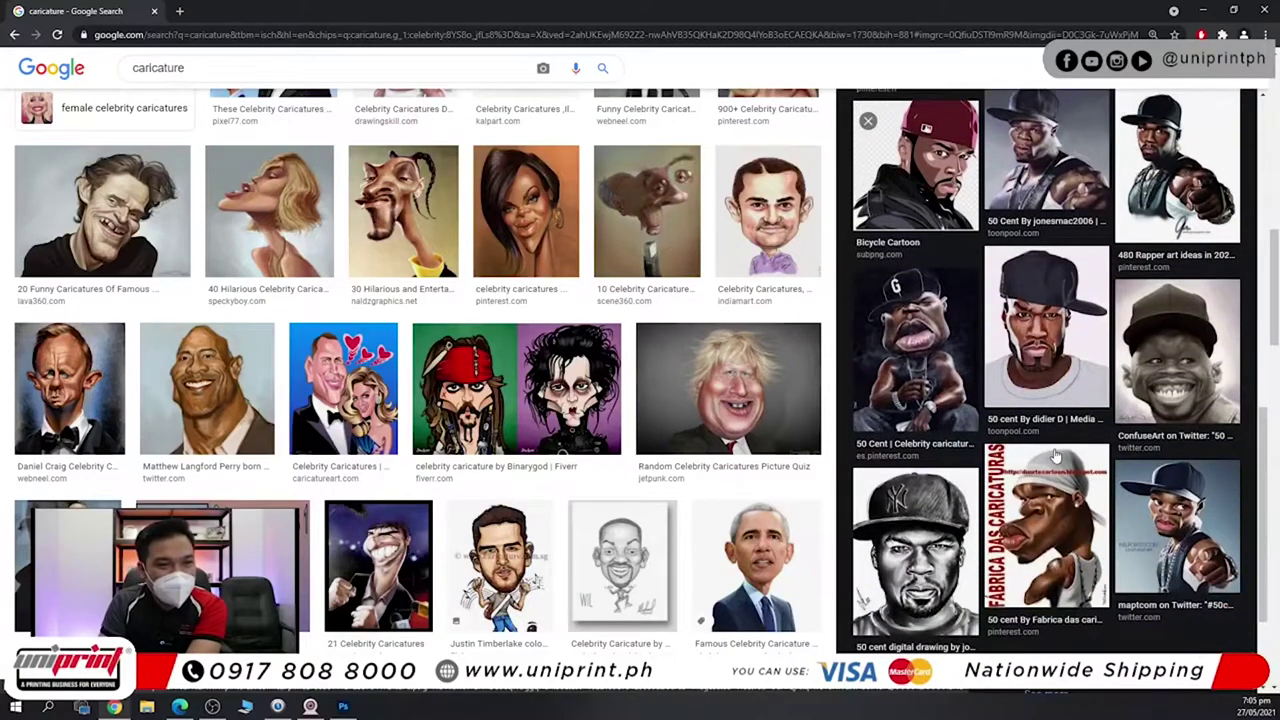
scroll(1054, 455, down, 3)
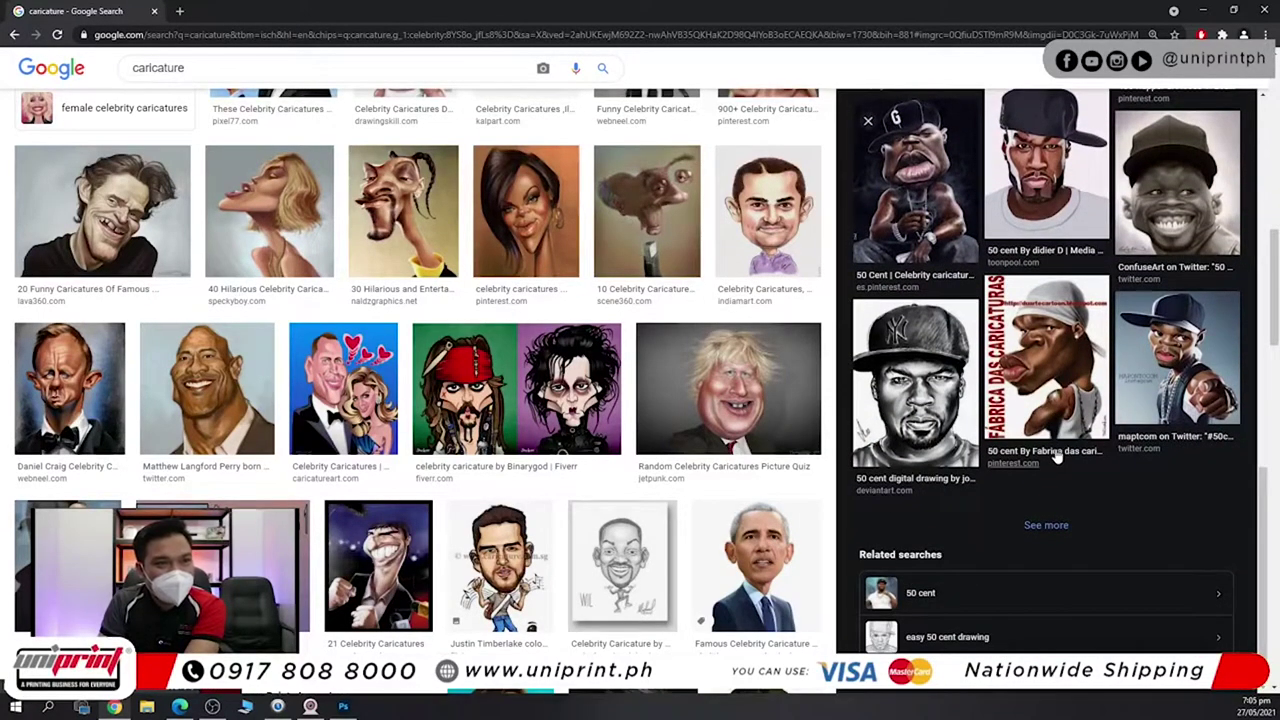
Browse further through the main celebrity caricature image results for more style examples.
scroll(737, 538, down, 3)
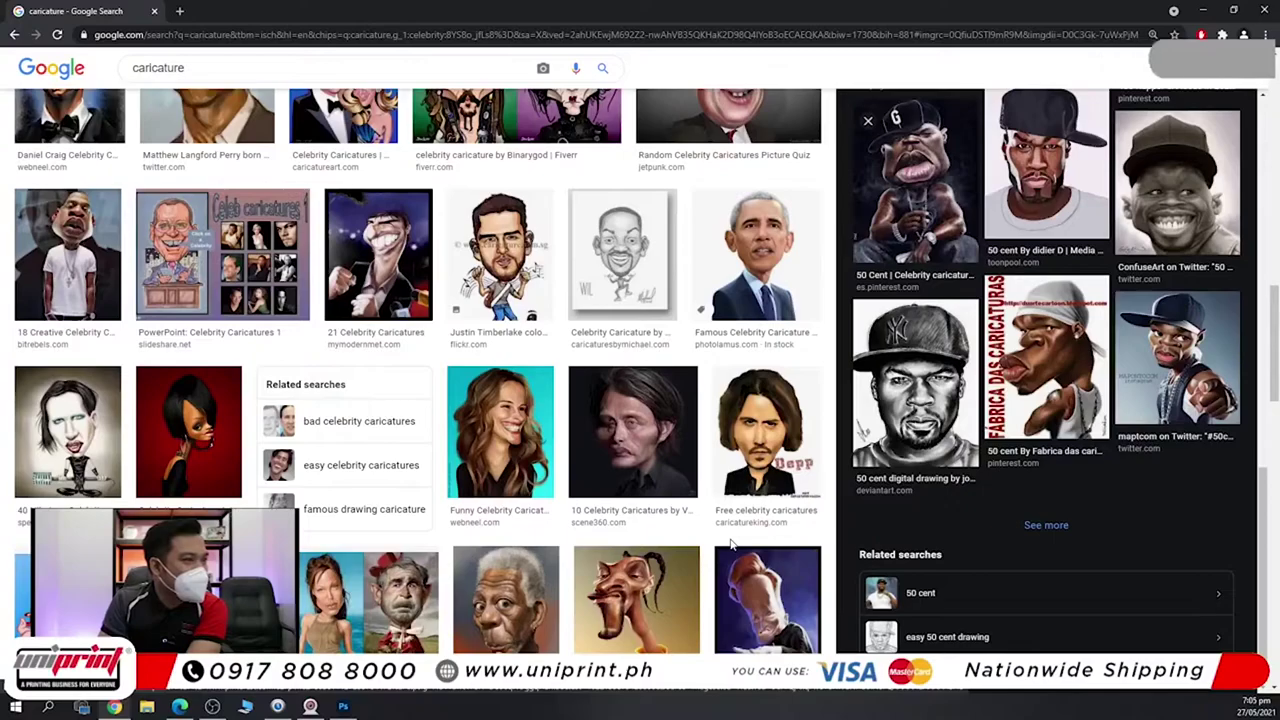
scroll(737, 538, down, 4)
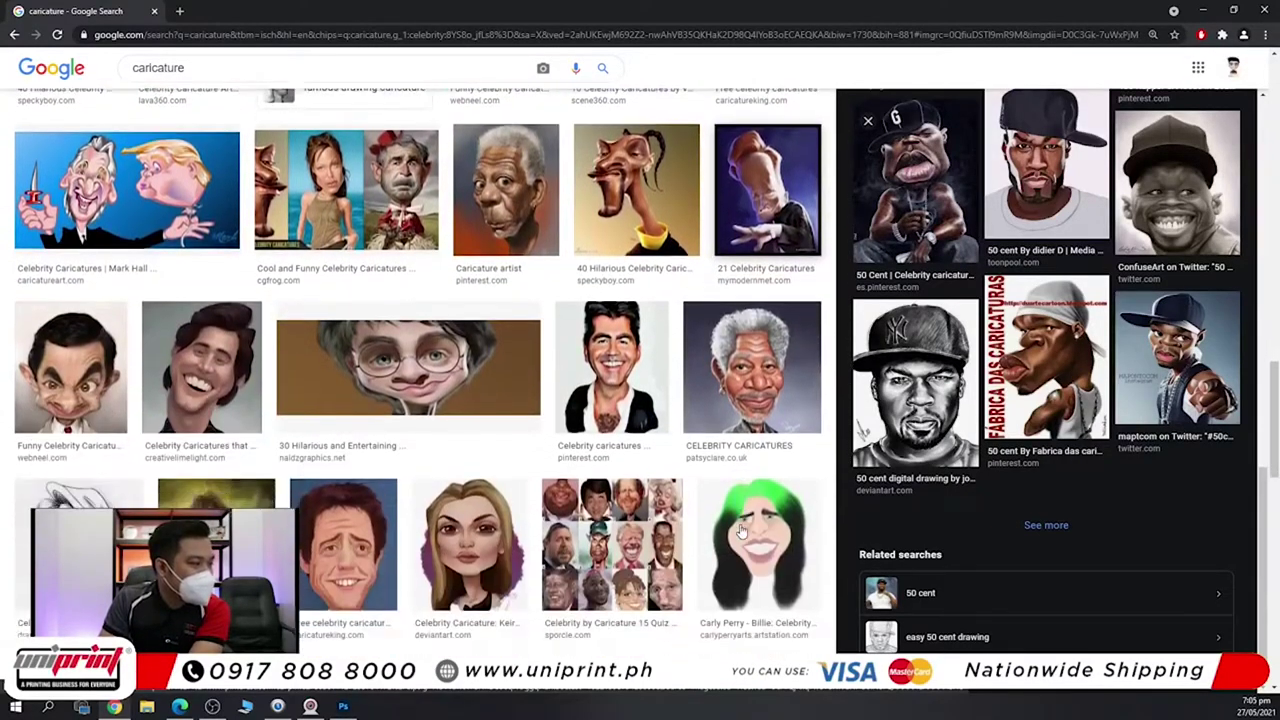
scroll(783, 553, down, 3)
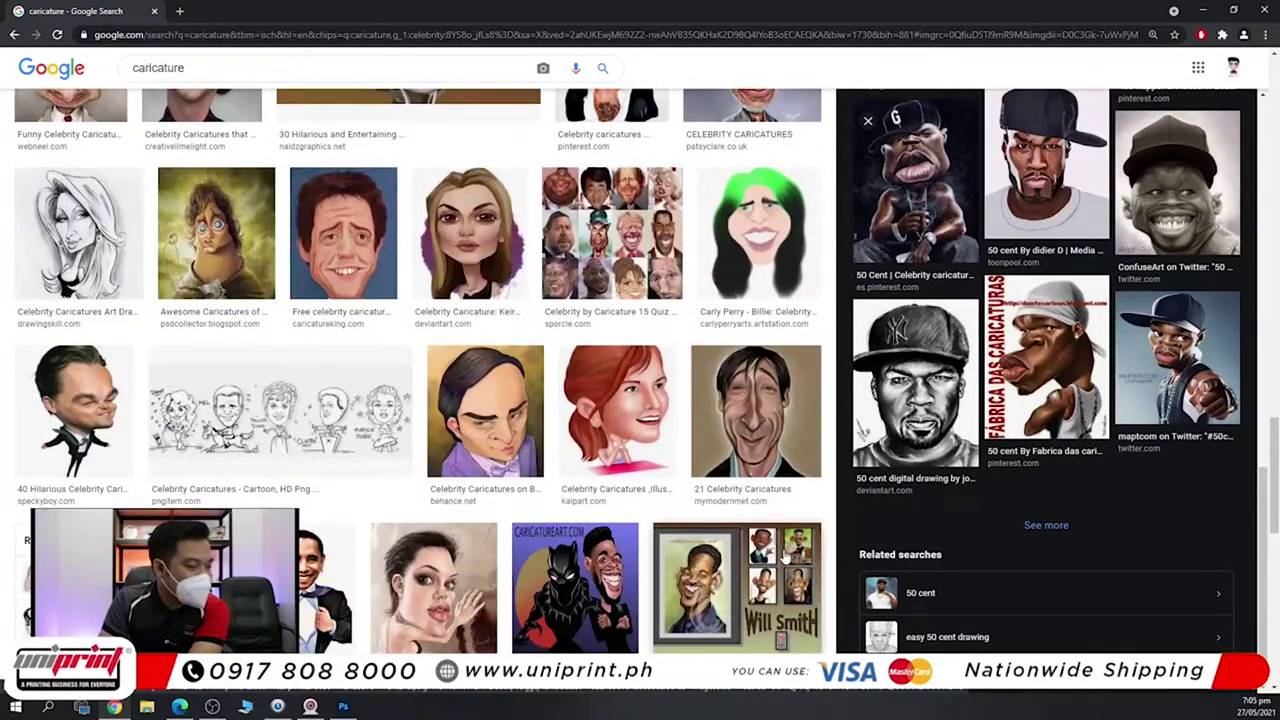
scroll(785, 555, down, 4)
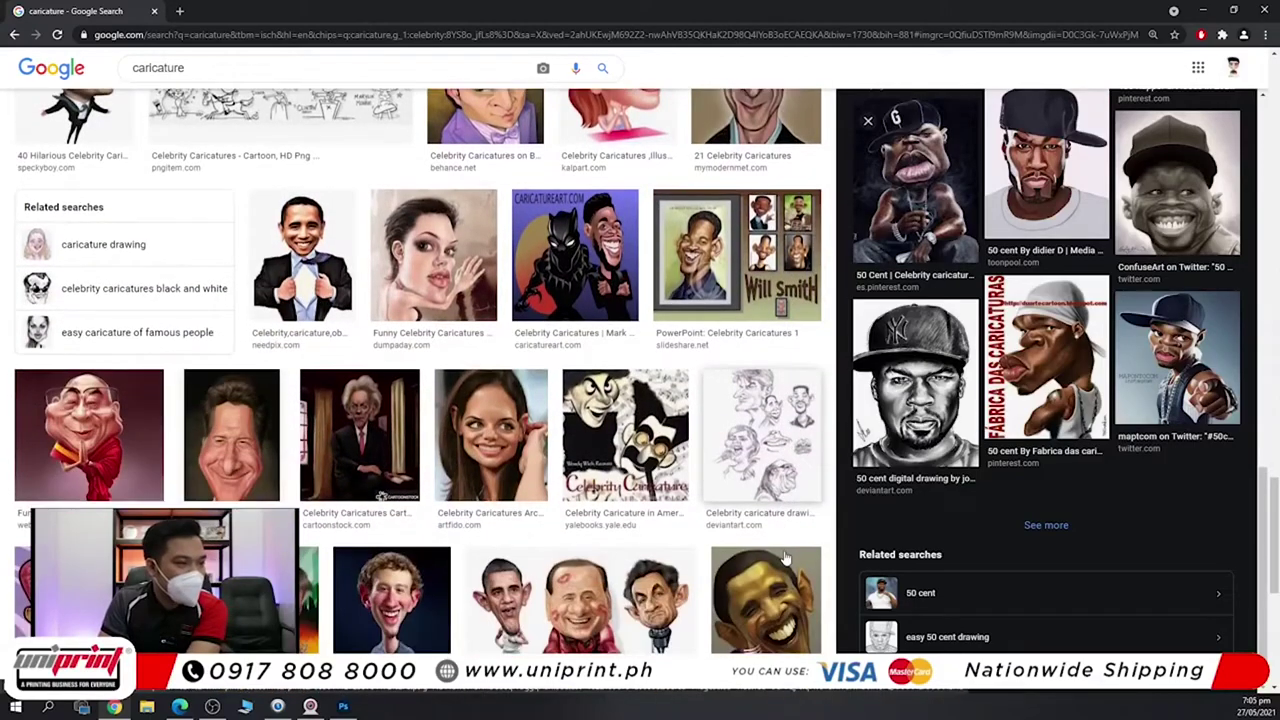
scroll(785, 558, down, 2)
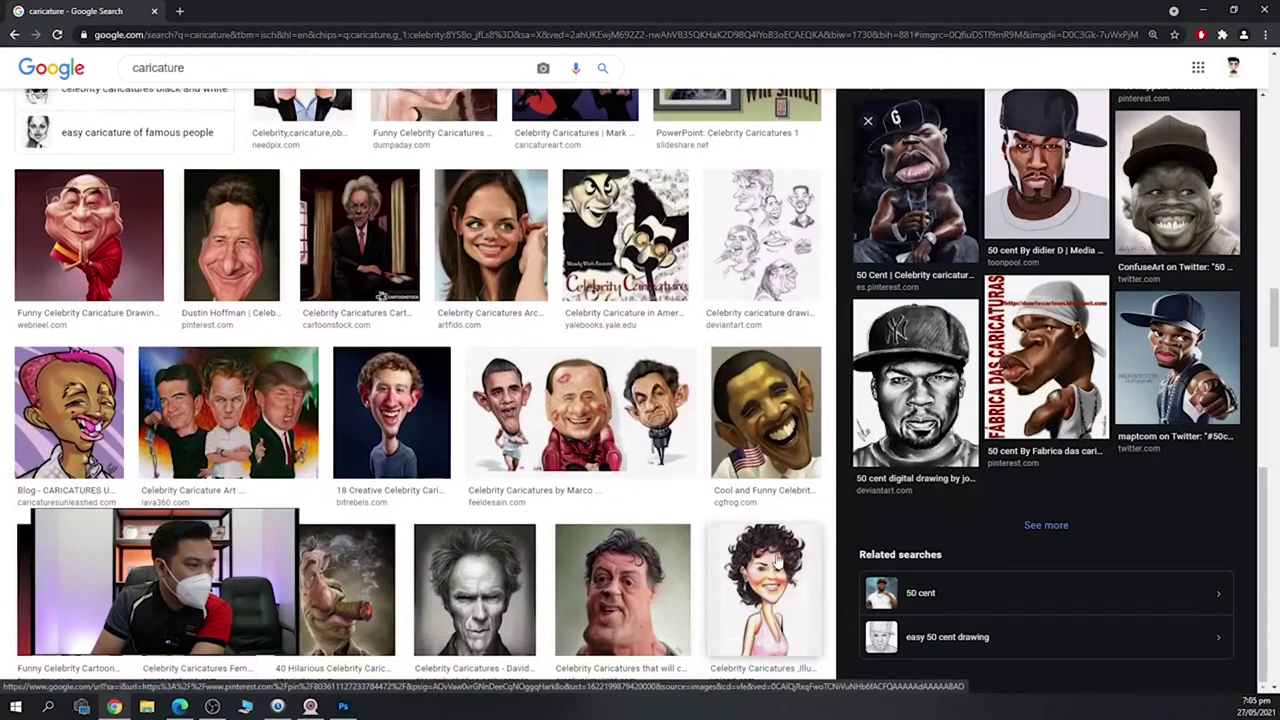
scroll(573, 572, down, 1)
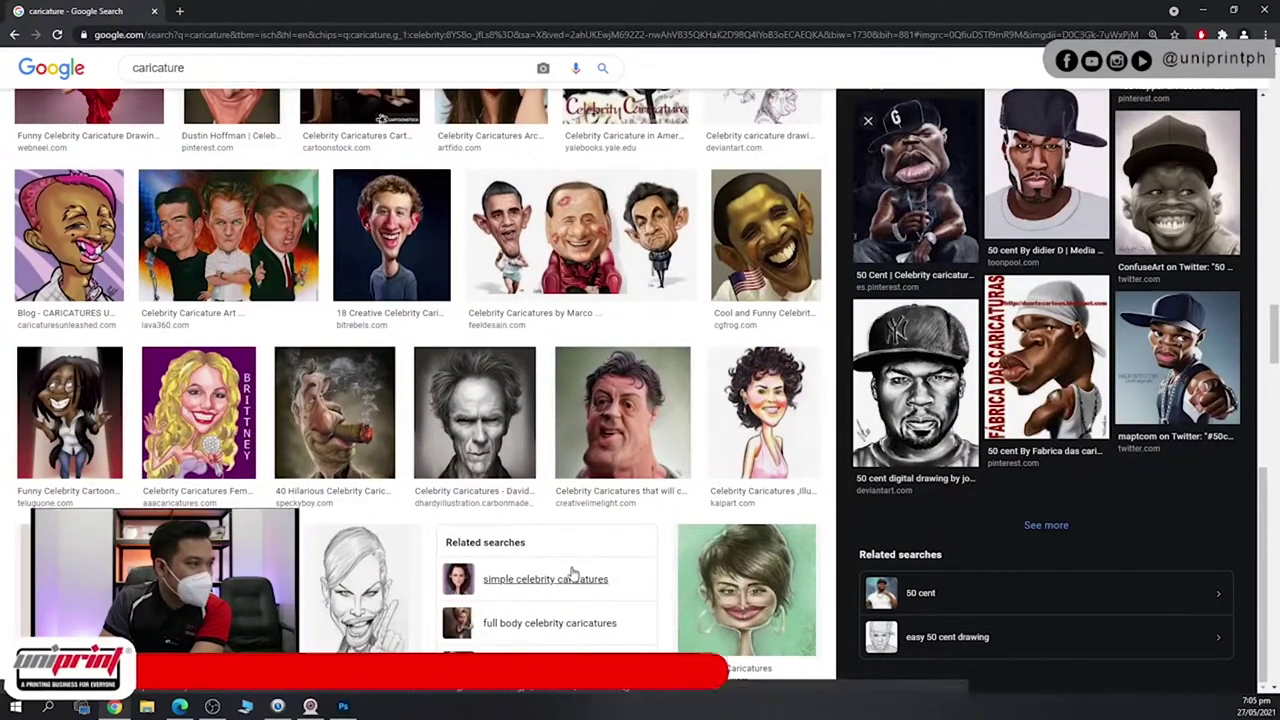
scroll(573, 572, down, 1)
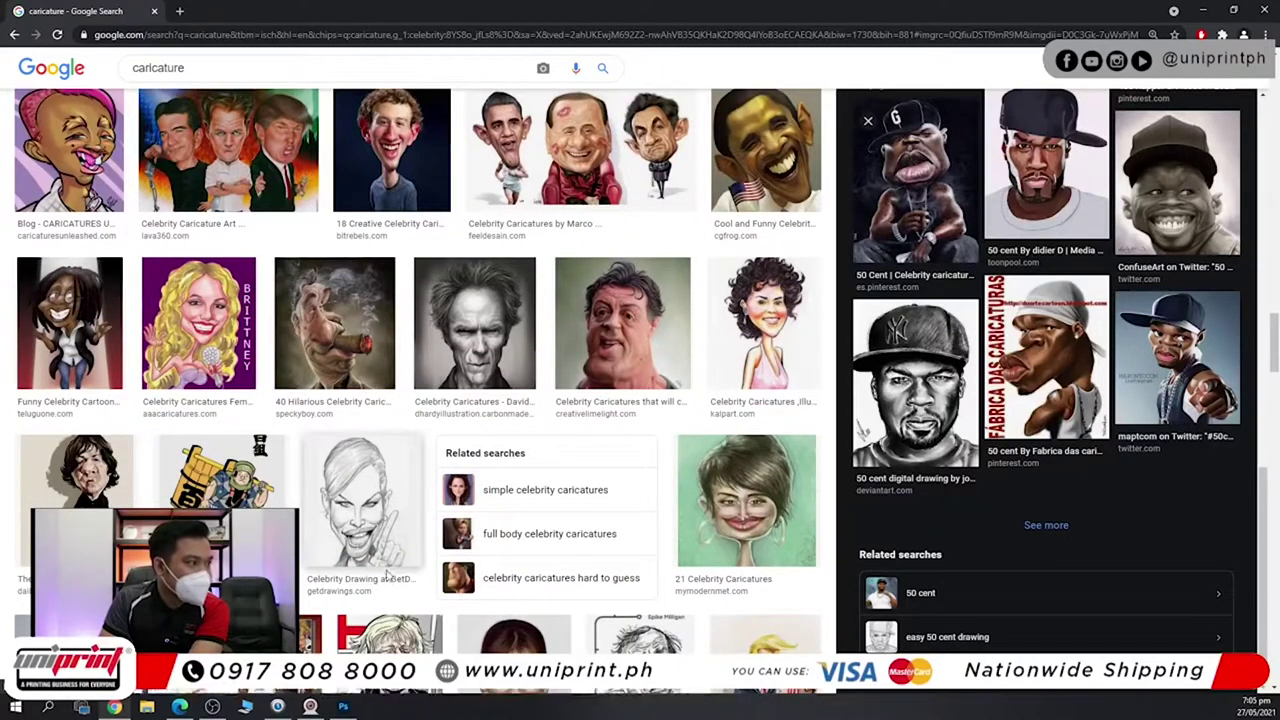
Switch to Photoshop, bring up a File Explorer window over it and open the ID PIC folder on Data (D:).
click(343, 707)
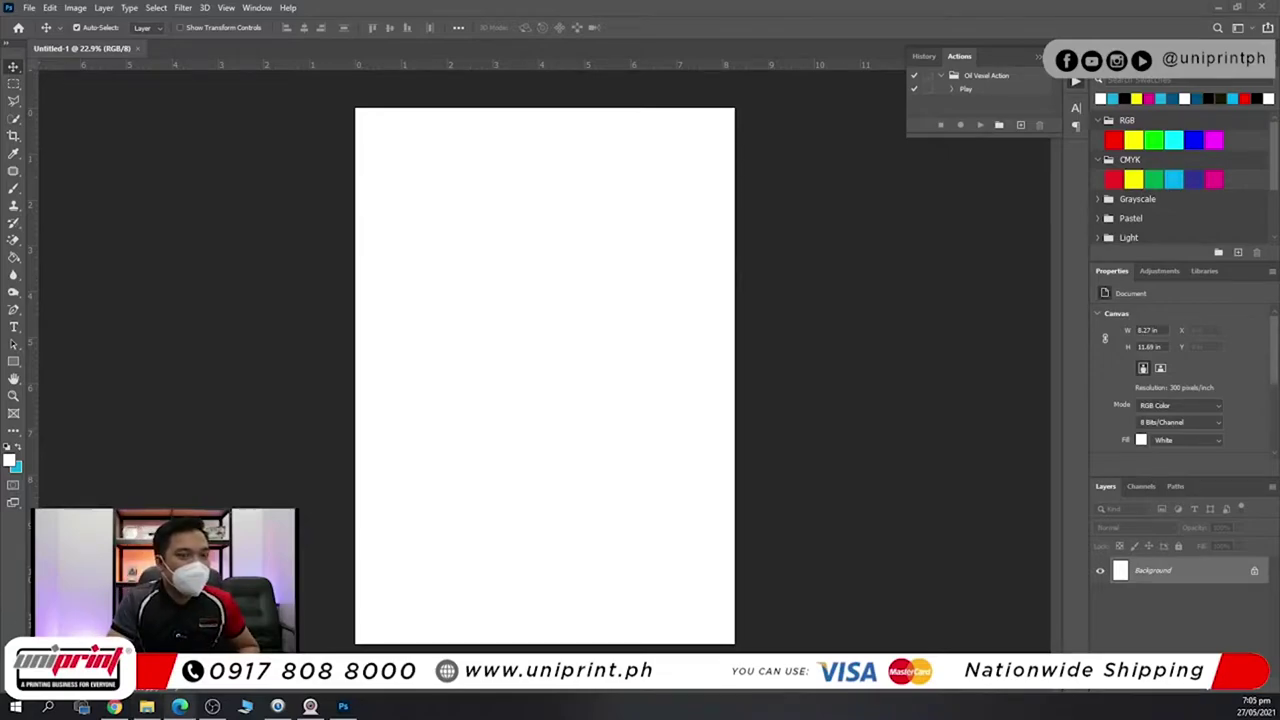
drag(1279, 292, 741, 64)
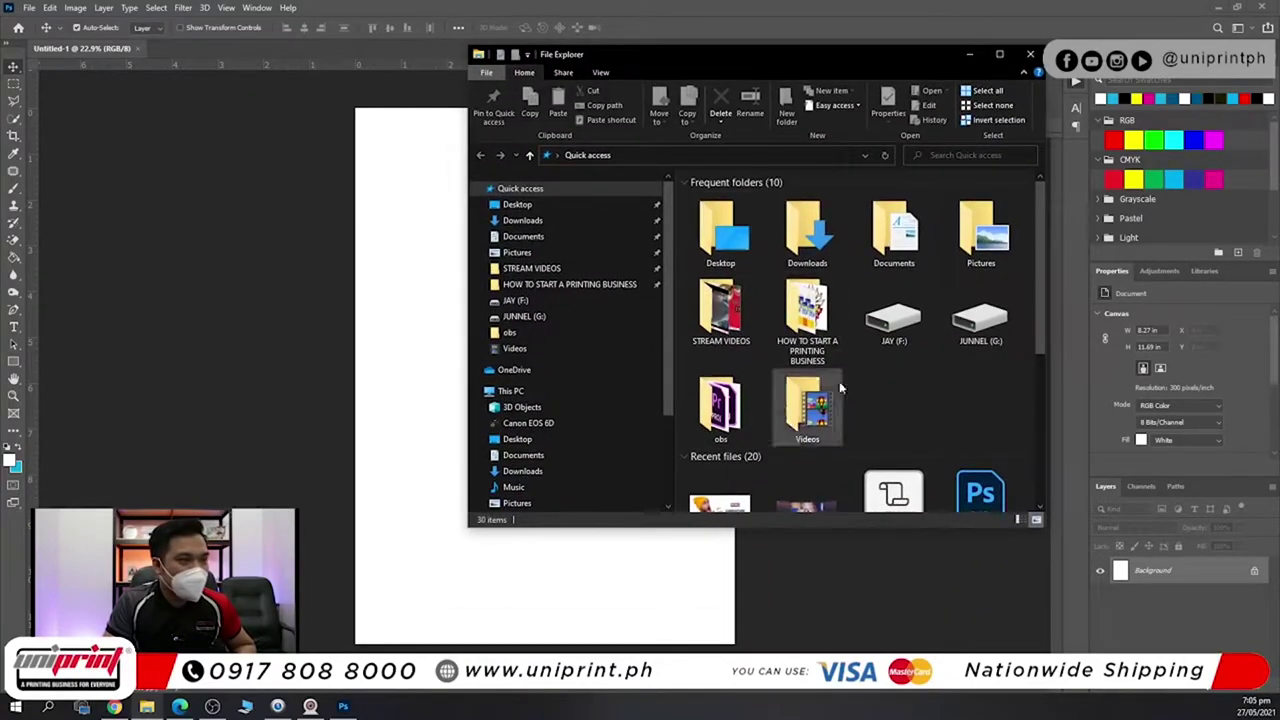
scroll(839, 381, down, 3)
click(530, 301)
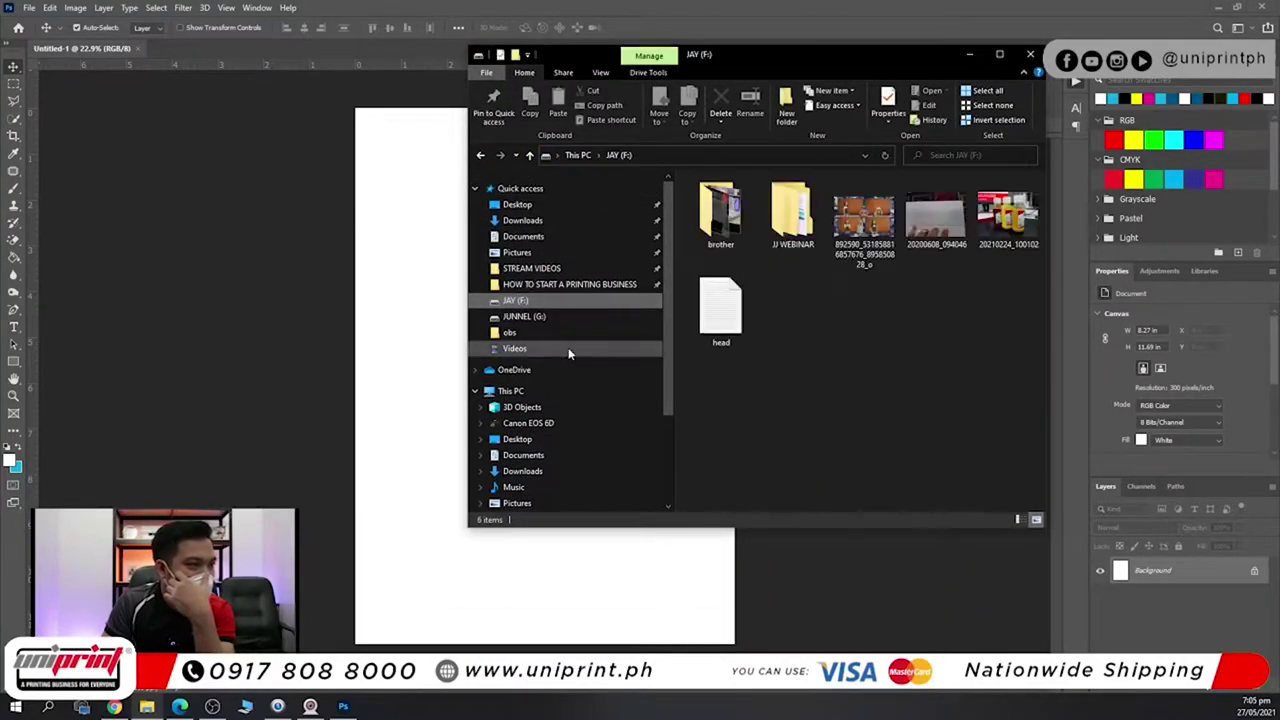
scroll(549, 357, down, 3)
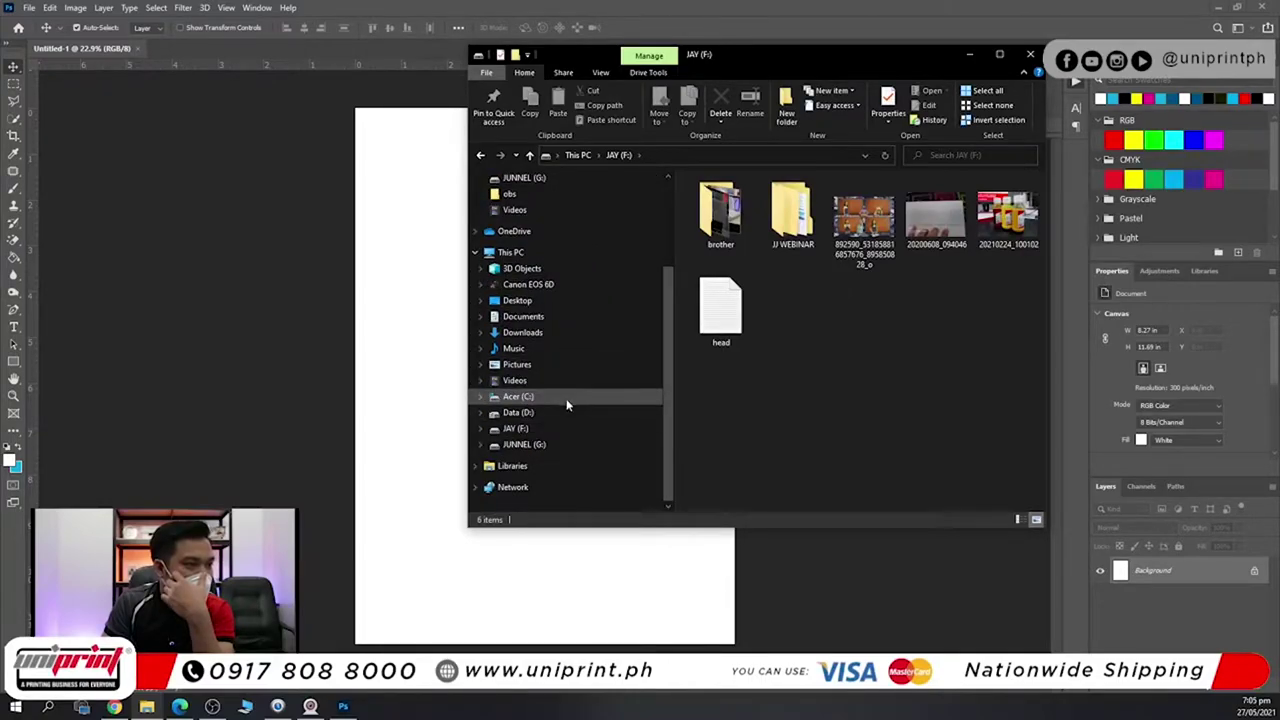
click(568, 413)
double_click(984, 288)
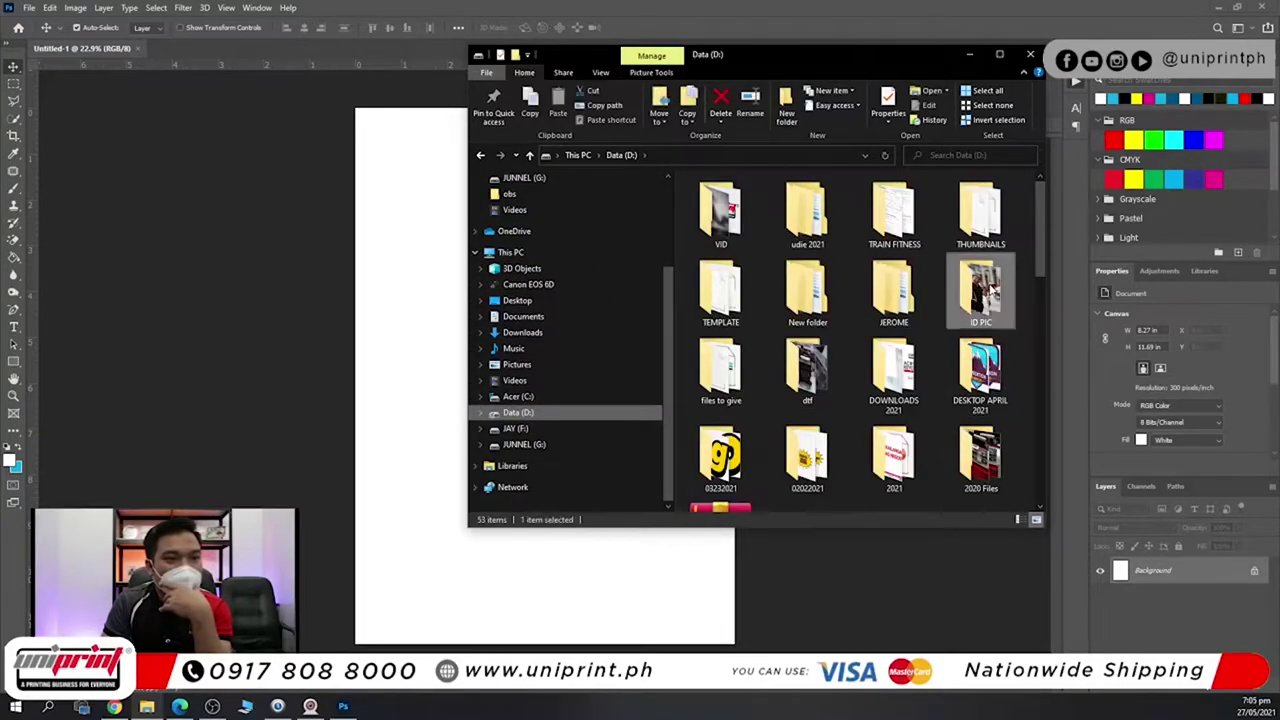
Open the photo KEN07262.JPG from the ID PIC folder as a separate document in Photoshop.
scroll(895, 367, down, 10)
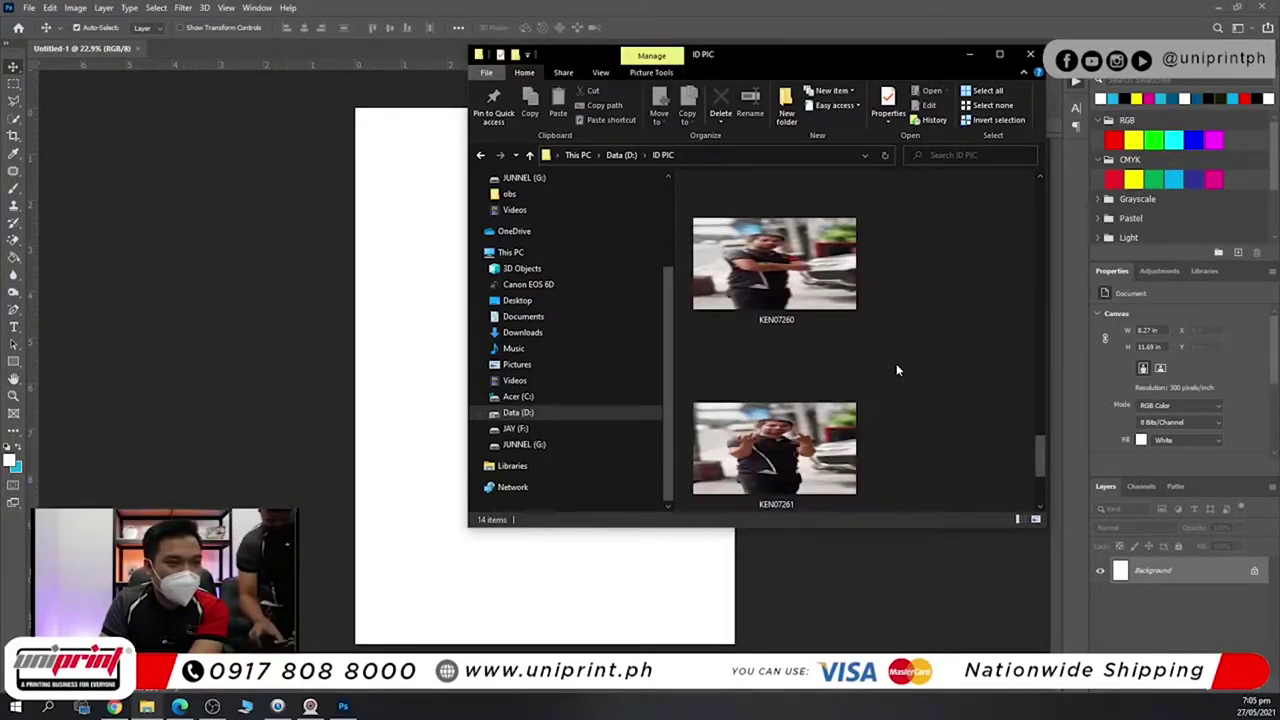
scroll(896, 368, down, 1)
drag(776, 436, 403, 52)
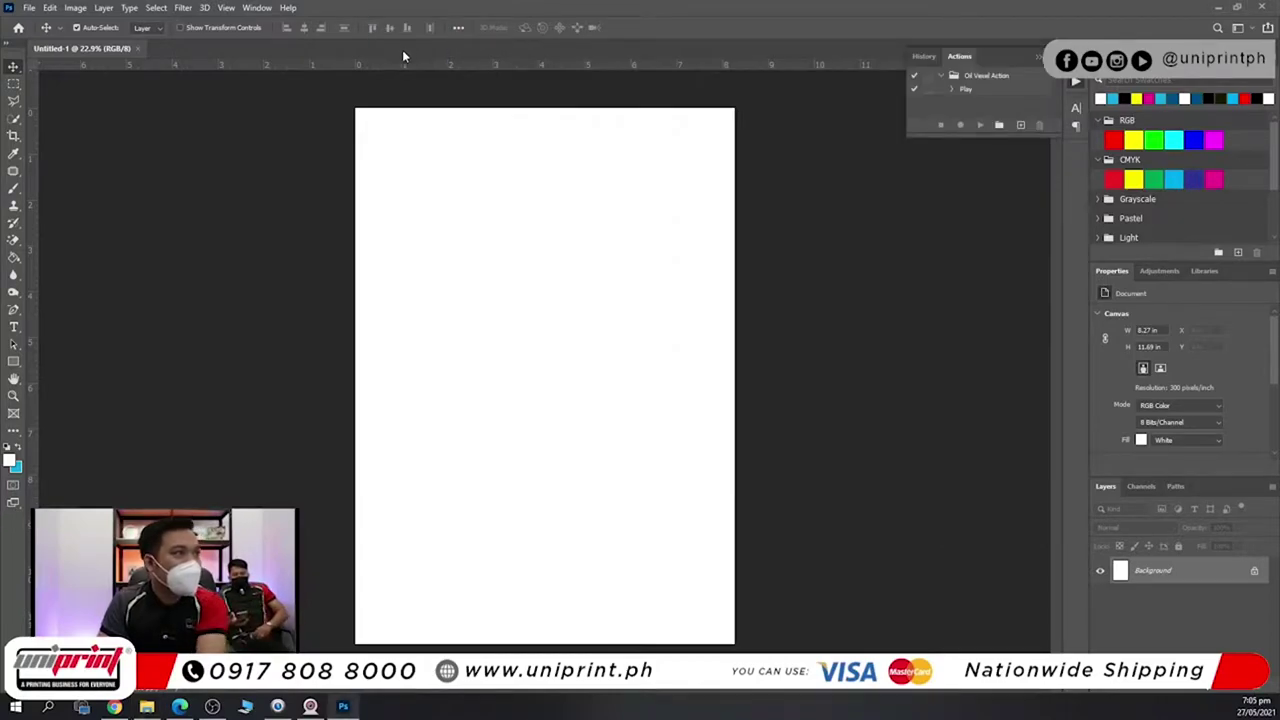
scroll(536, 222, up, 5)
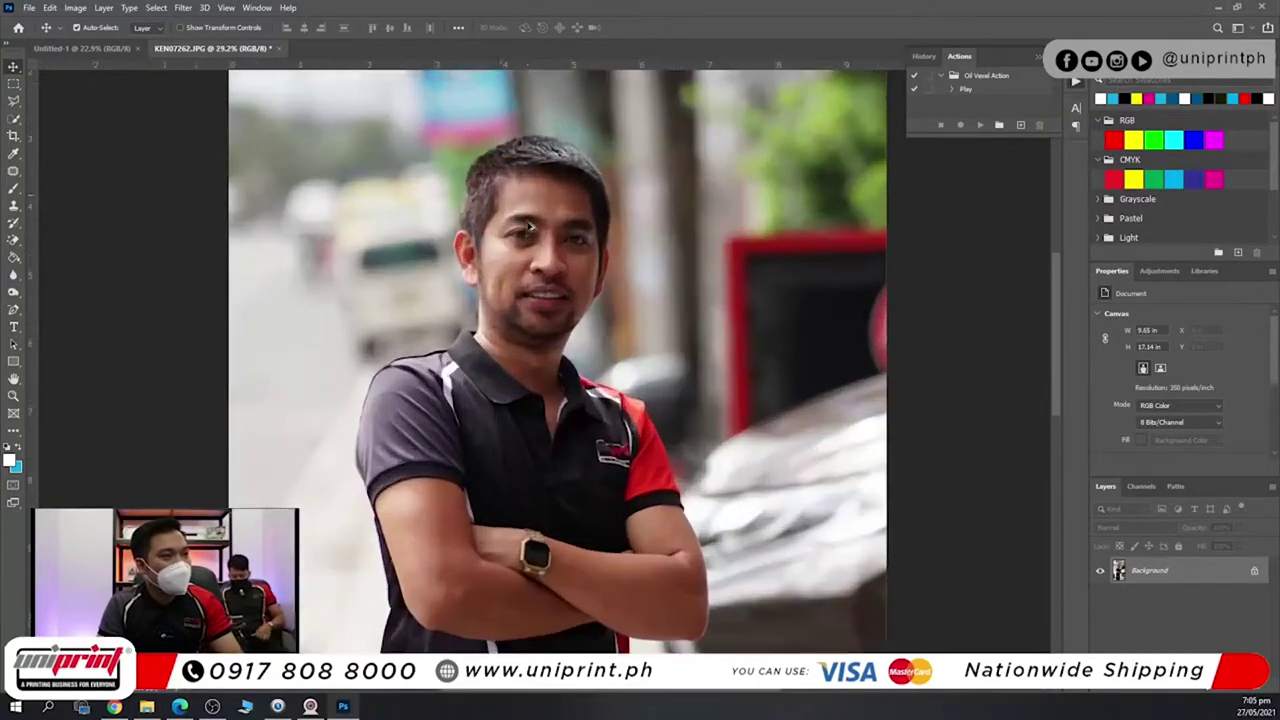
scroll(536, 222, down, 6)
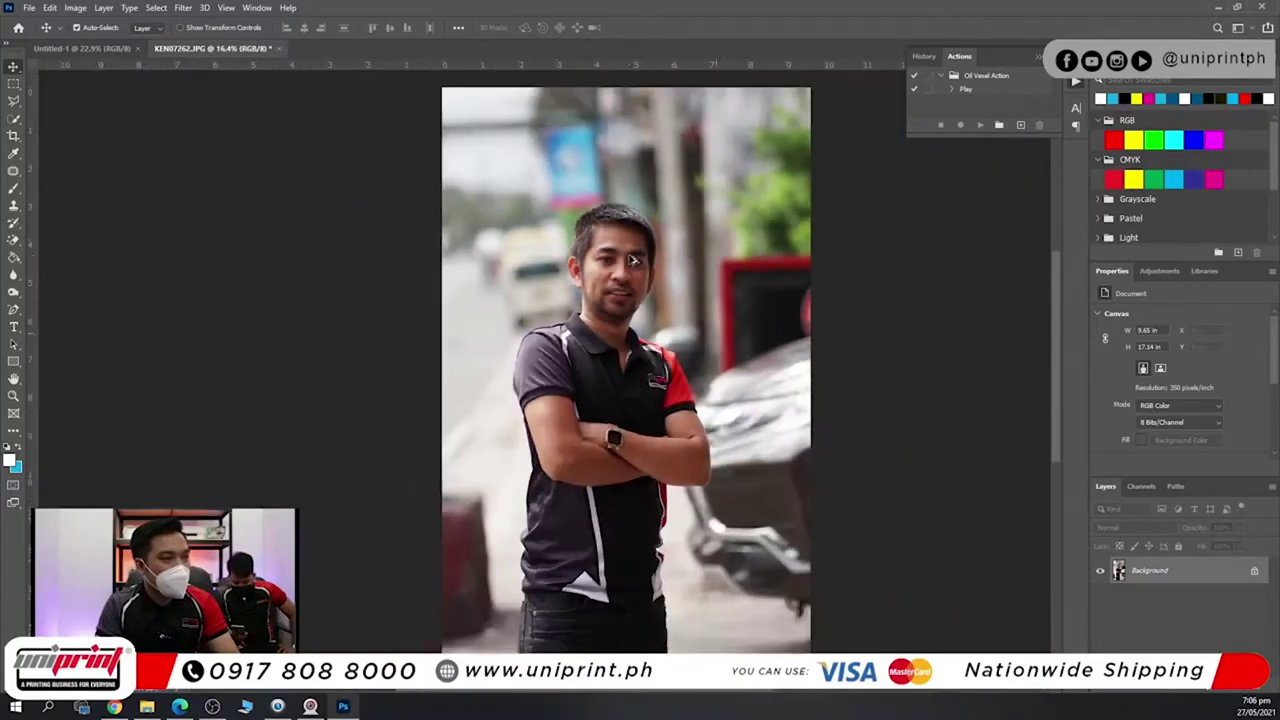
scroll(594, 226, up, 5)
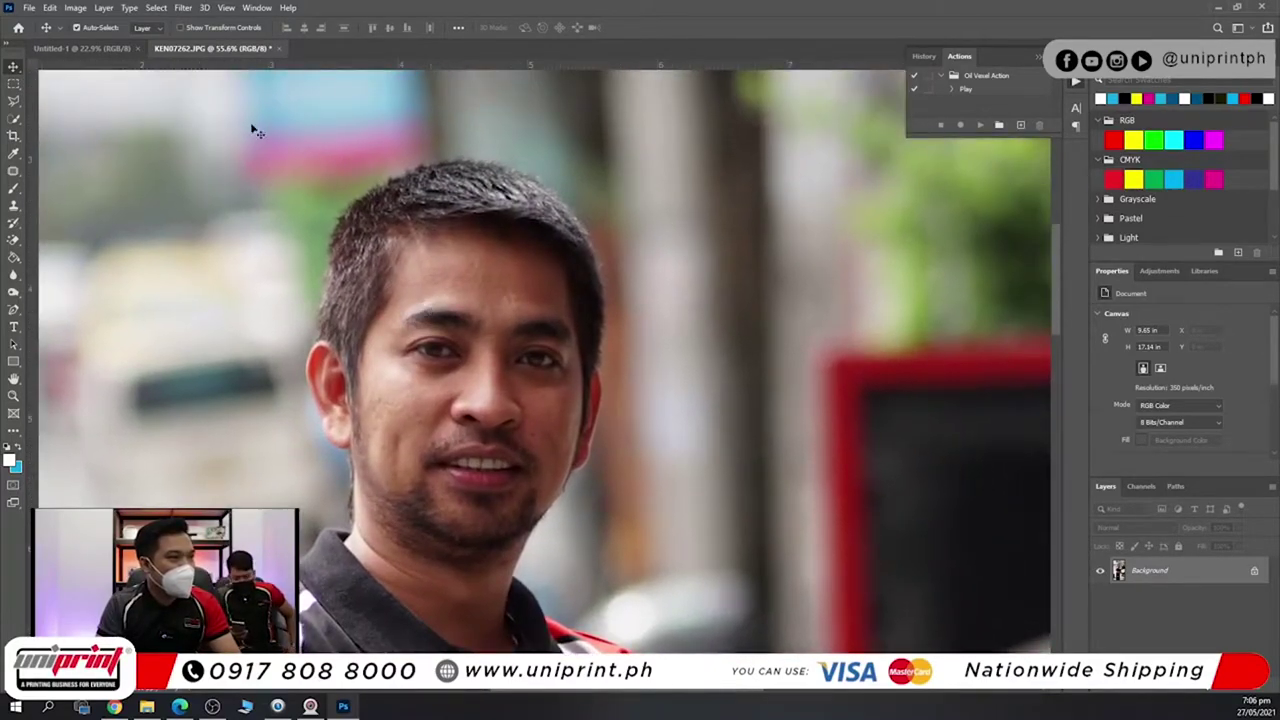
Float the photo in its own window and select the man's head and neck loosely with the Polygonal Lasso tool.
drag(239, 48, 580, 104)
click(13, 100)
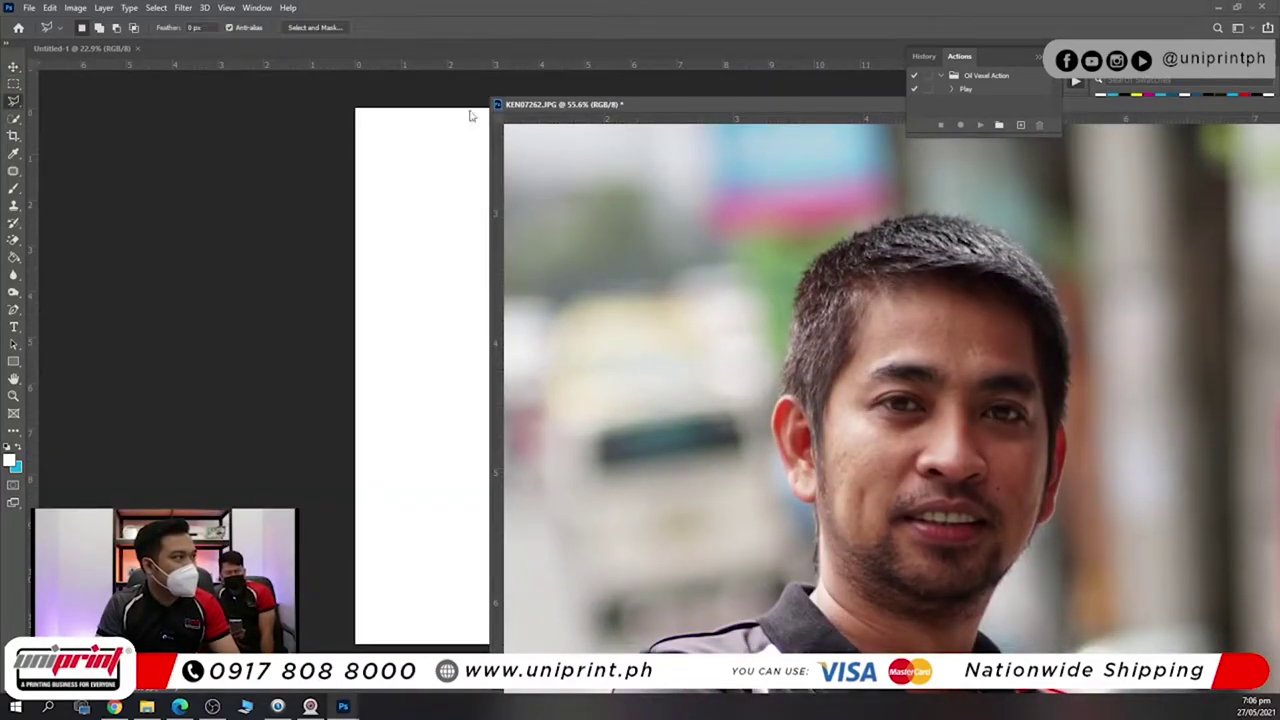
mouse_move(898, 214)
mouse_down()
mouse_move(810, 248)
mouse_move(770, 425)
mouse_move(805, 605)
mouse_move(880, 645)
mouse_up()
click(905, 698)
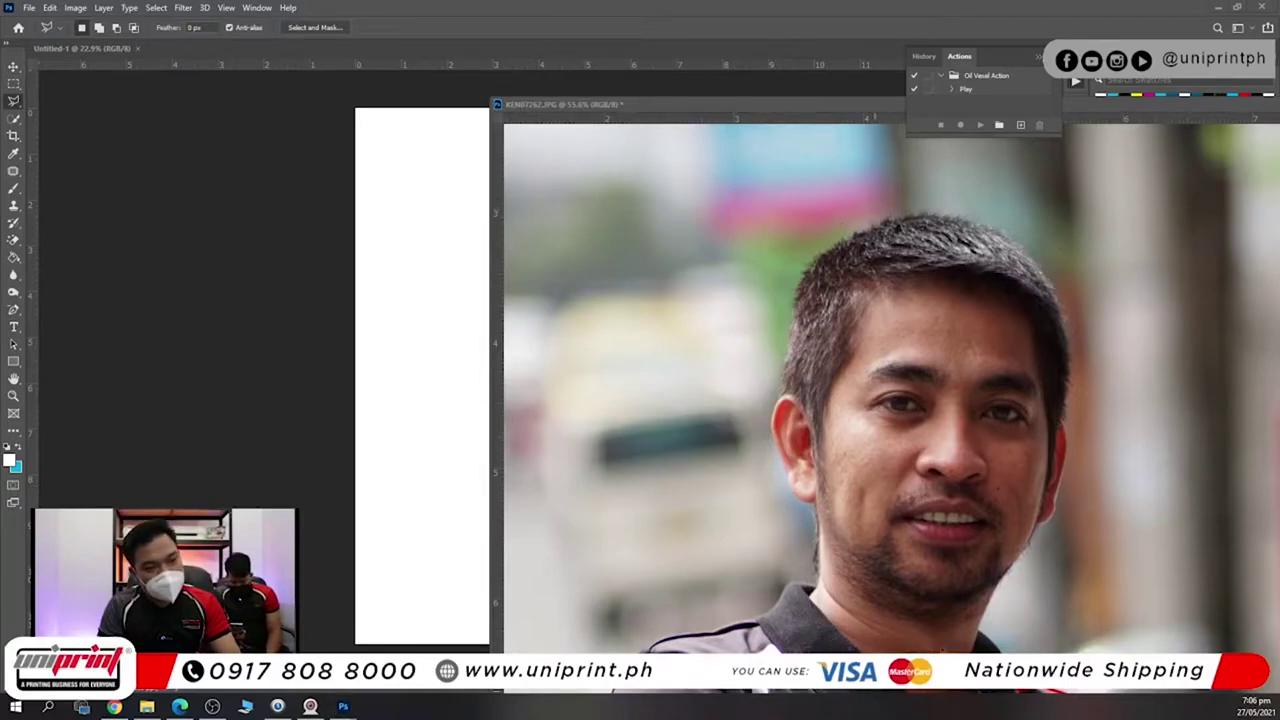
scroll(930, 600, down, 3)
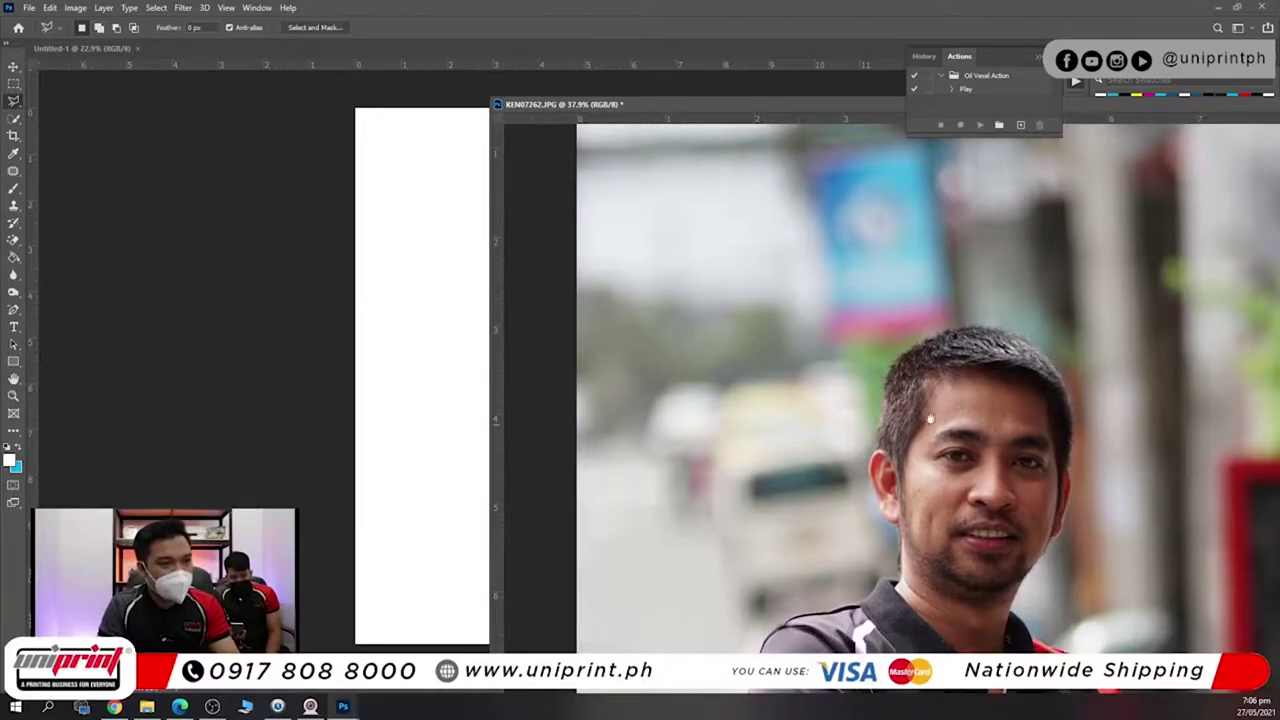
scroll(965, 430, down, 2)
mouse_move(960, 240)
mouse_down()
mouse_move(880, 287)
mouse_move(856, 410)
mouse_move(915, 548)
mouse_move(985, 622)
mouse_move(1030, 610)
mouse_move(1040, 515)
mouse_move(1092, 330)
mouse_move(1010, 240)
mouse_move(962, 238)
mouse_up()
Copy the selected head into the blank Untitled-1 document, close the photo and position the head in the upper middle of the page.
key(v)
drag(882, 413, 380, 329)
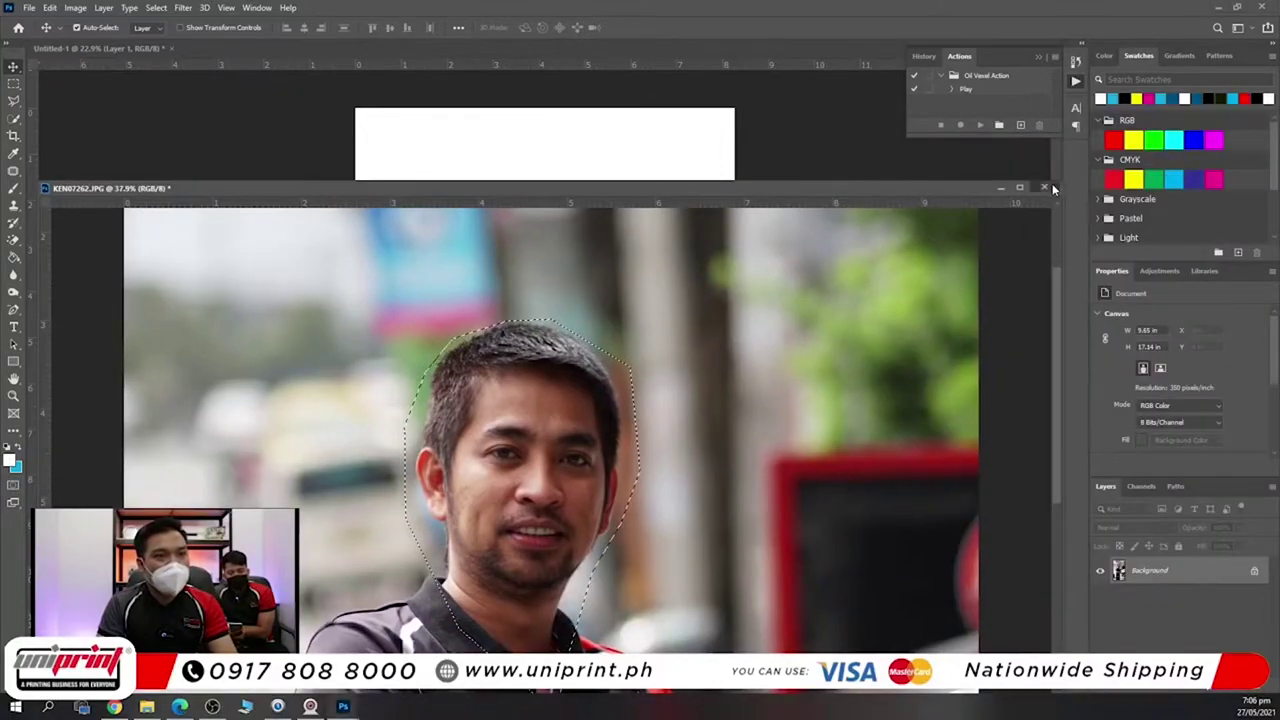
click(1045, 187)
drag(444, 315, 495, 326)
scroll(605, 335, up, 5)
scroll(494, 326, down, 5)
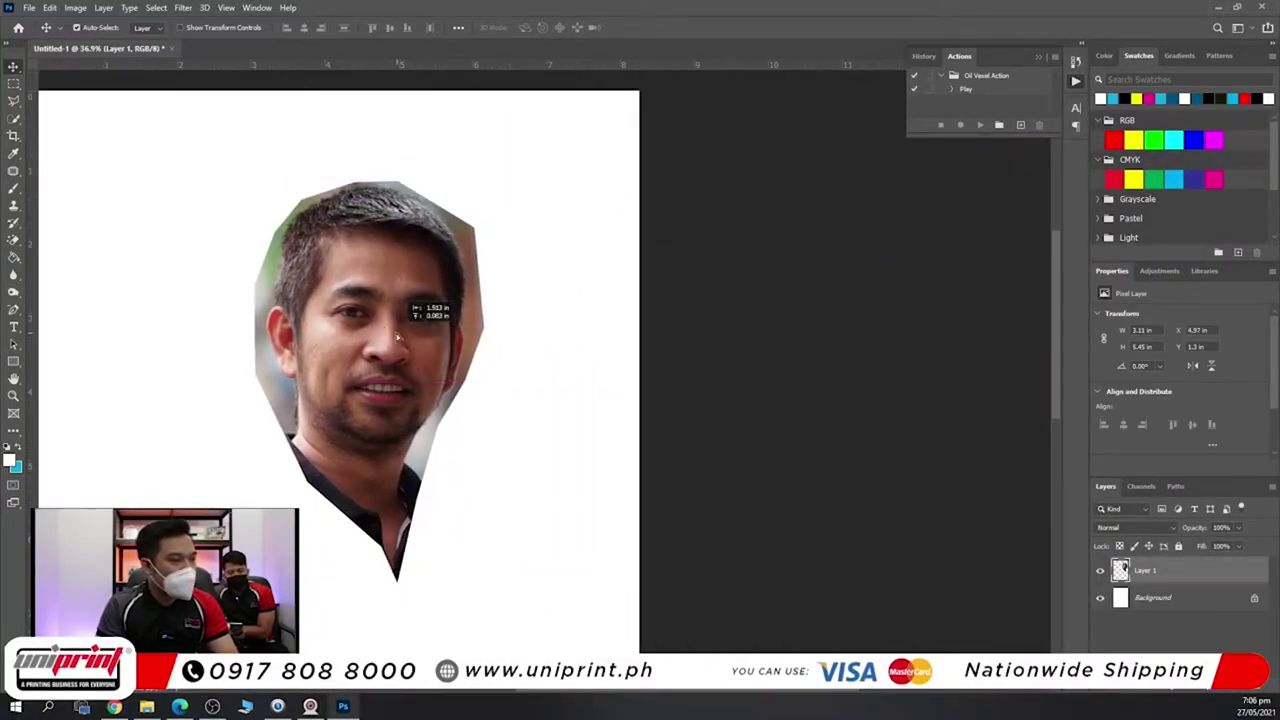
Run the Play action from the Oil Vexel Action set on the head layer.
click(966, 89)
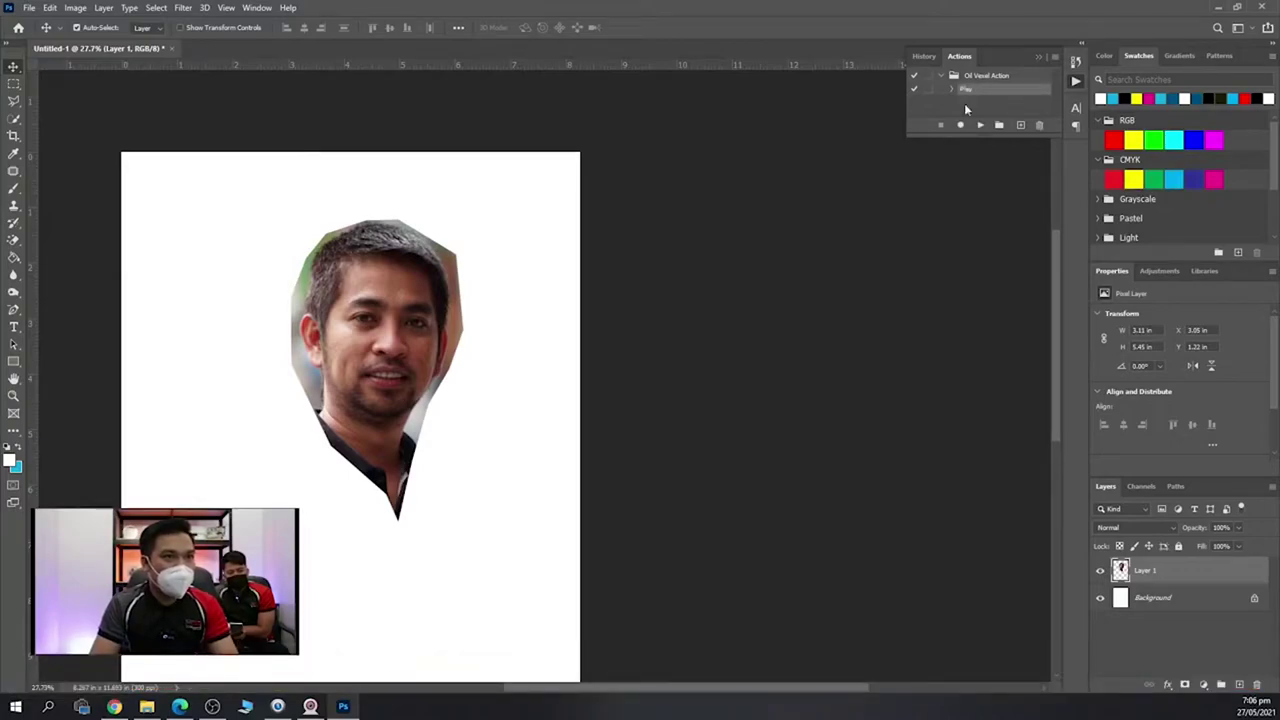
click(979, 126)
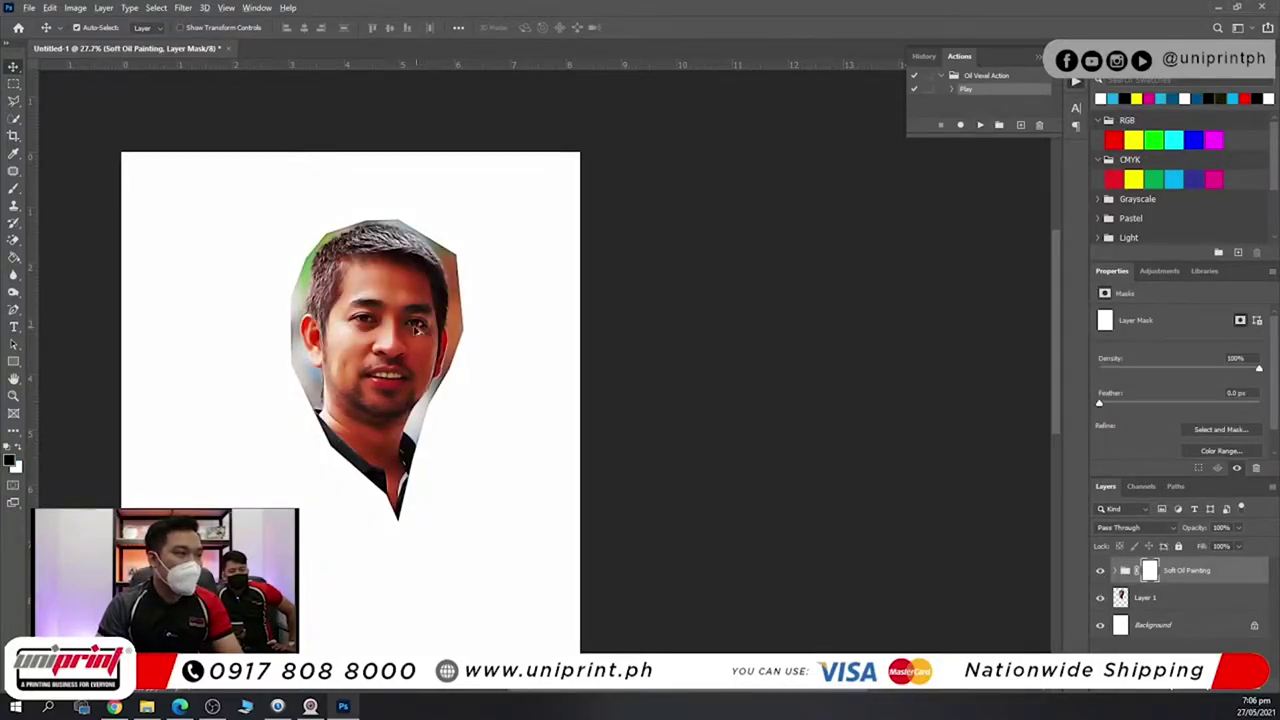
Convert the Soft Oil Painting group to a smart object and rasterize it into a single pixel layer.
scroll(414, 331, up, 5)
drag(386, 329, 483, 308)
scroll(496, 316, down, 3)
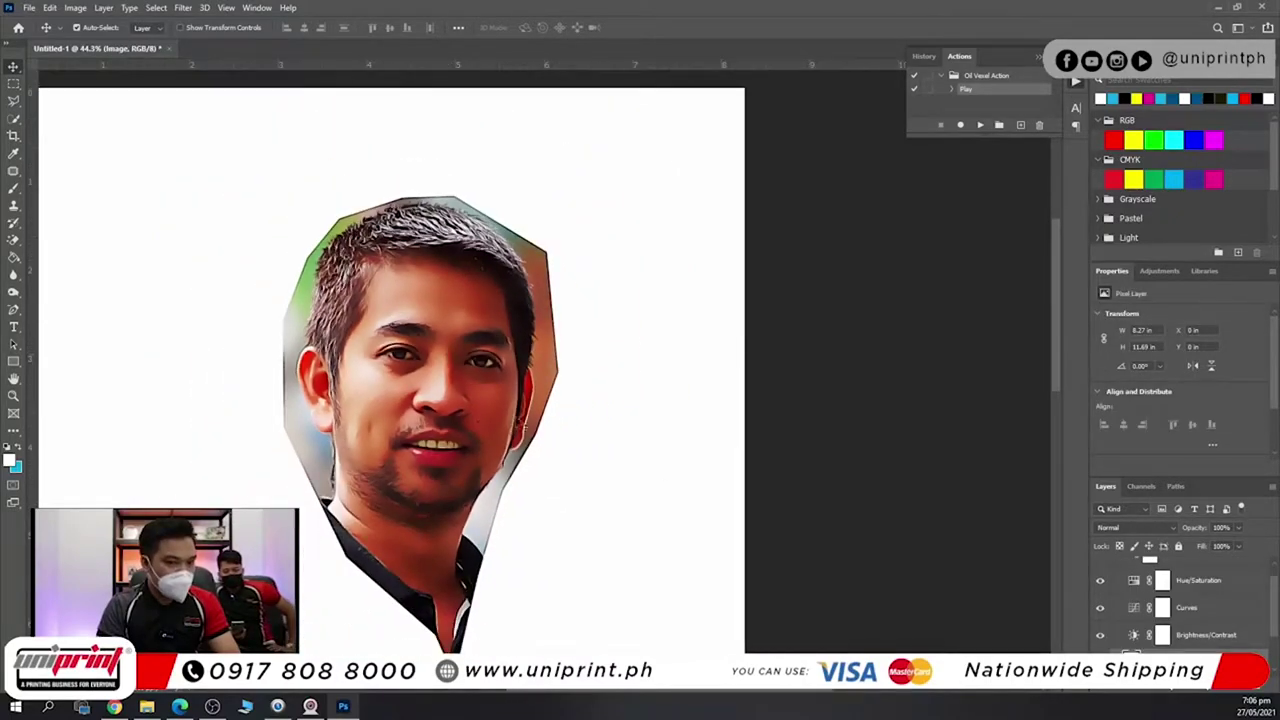
click(1118, 572)
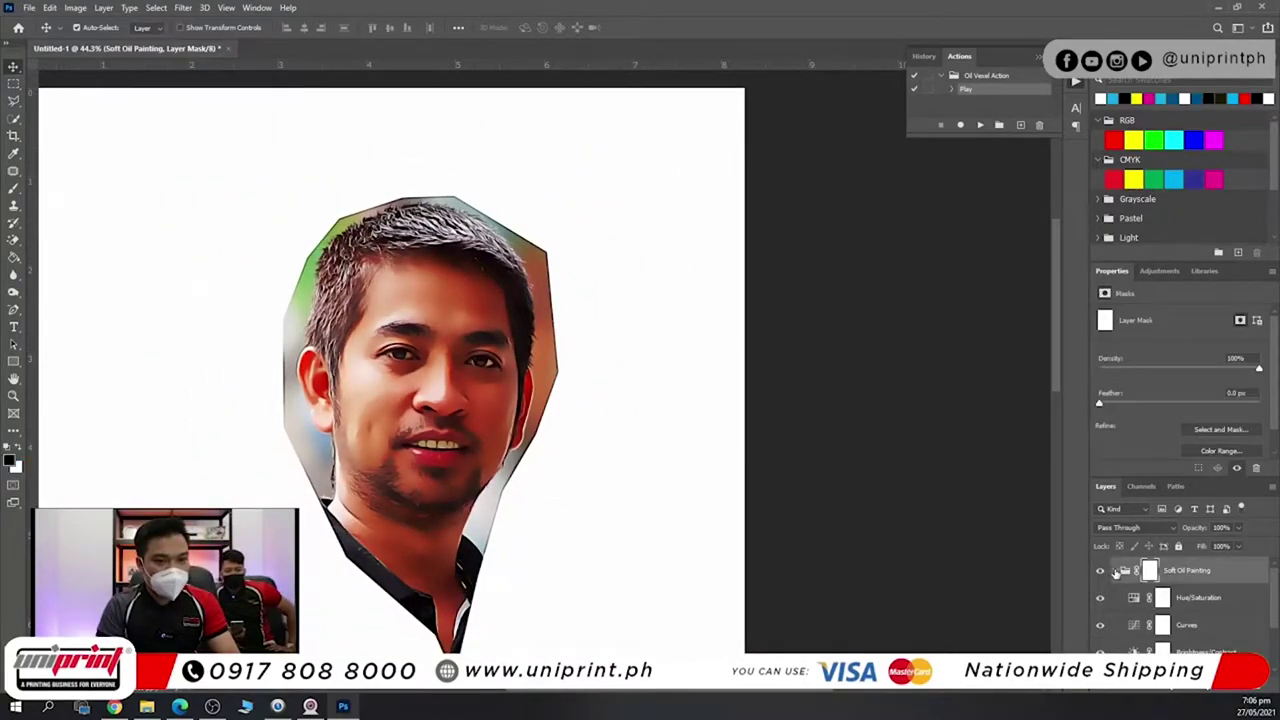
right_click(1181, 573)
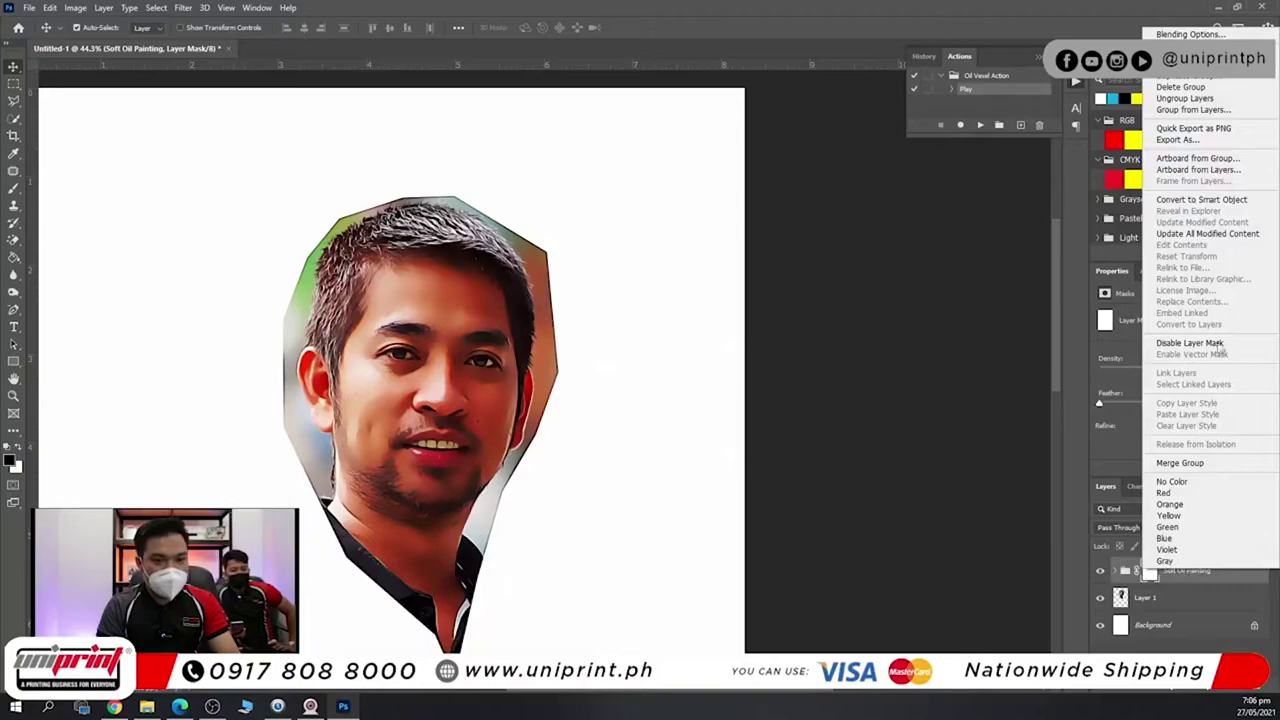
click(1200, 199)
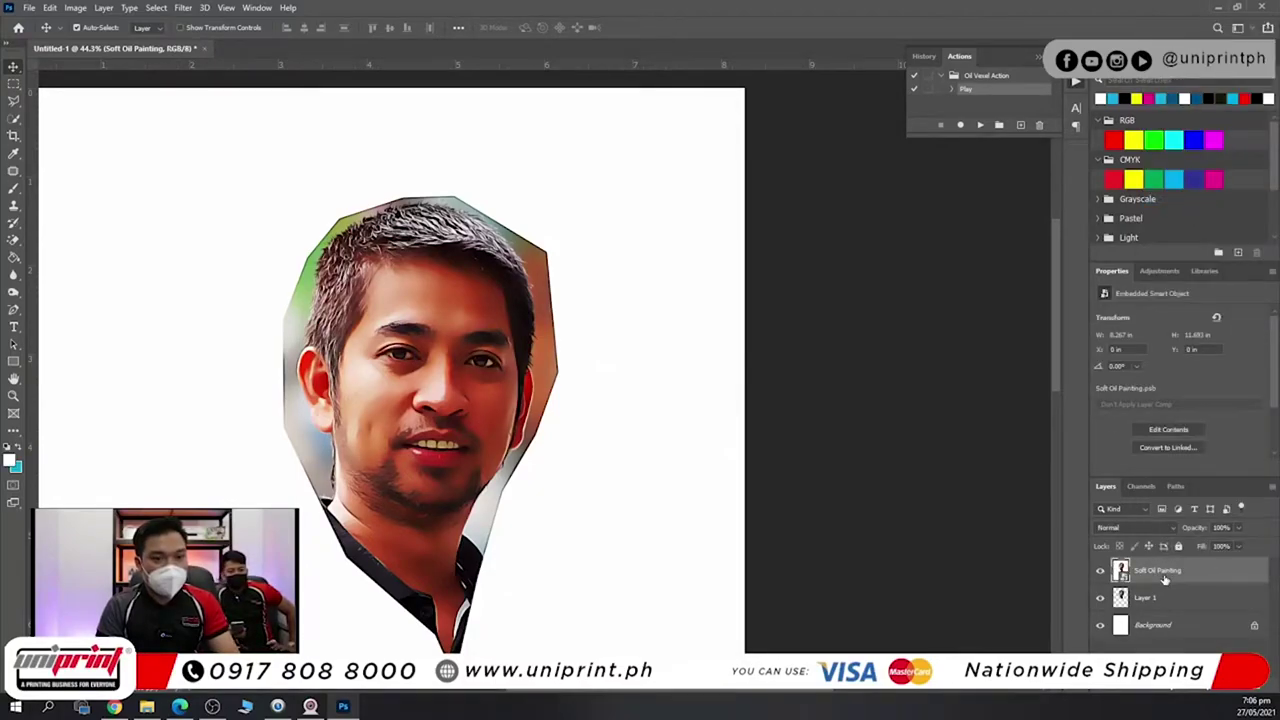
right_click(1165, 580)
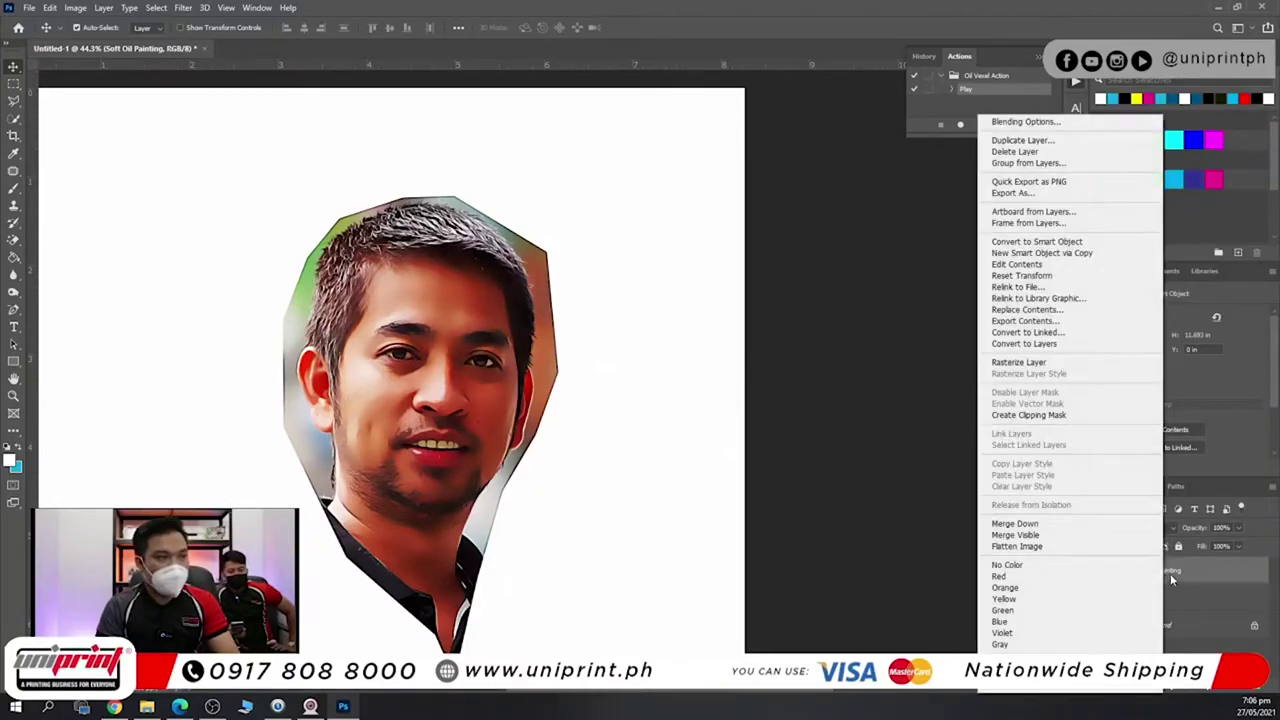
click(1045, 362)
Apply Selective Color to the Reds of the Soft Oil Painting layer, with Magenta at -20% and Yellow at about -21%.
scroll(446, 383, up, 7)
scroll(446, 383, down, 3)
click(75, 7)
mouse_move(130, 42)
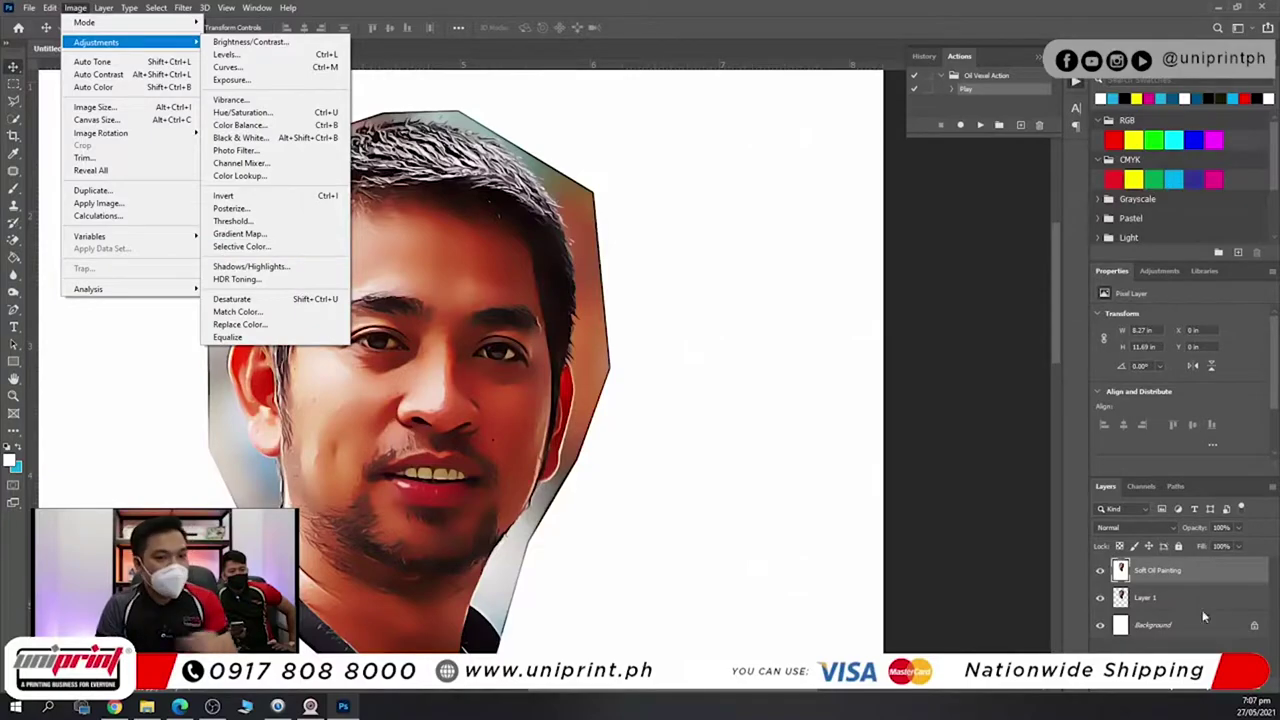
click(494, 433)
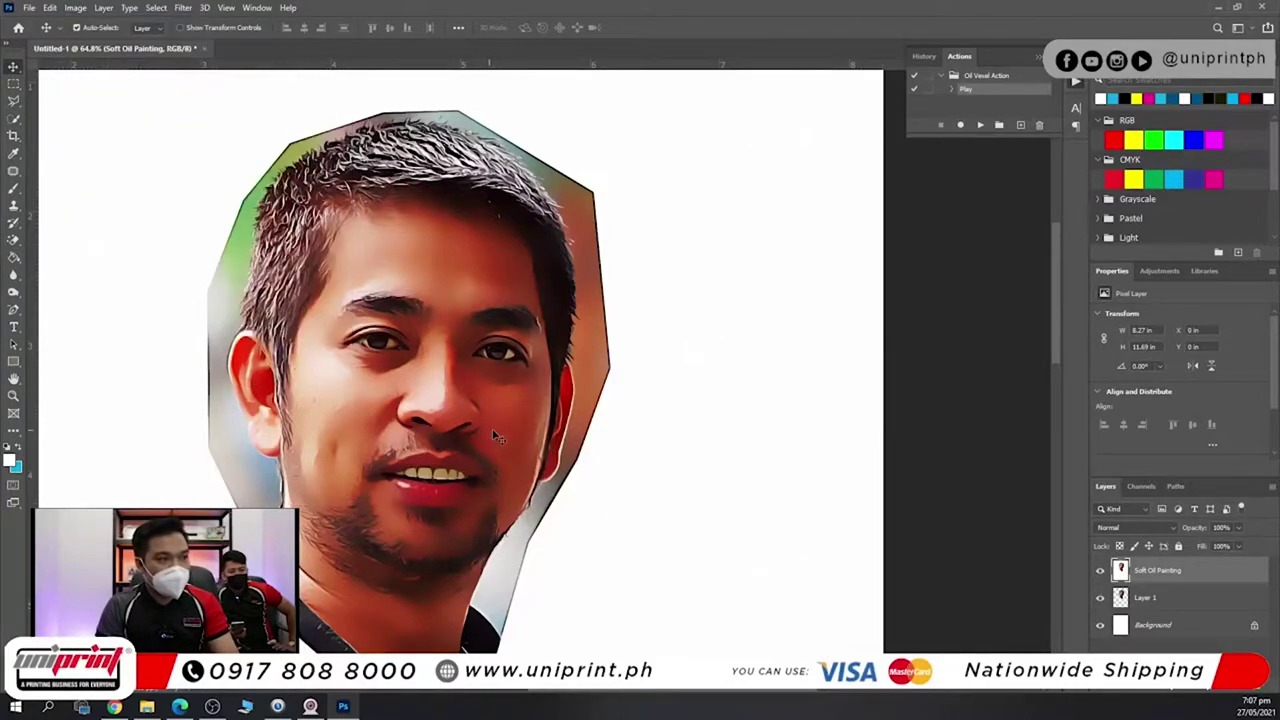
scroll(500, 435, down, 2)
scroll(502, 436, up, 1)
drag(505, 436, 557, 400)
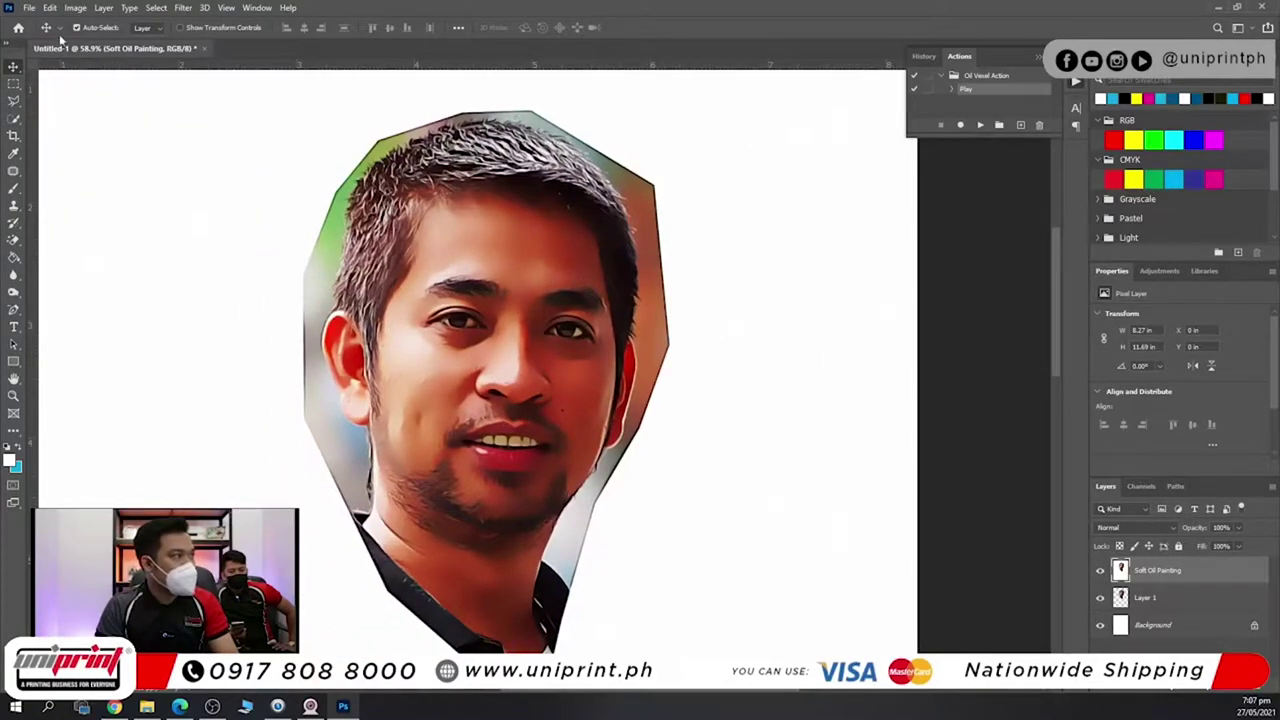
click(75, 7)
mouse_move(140, 42)
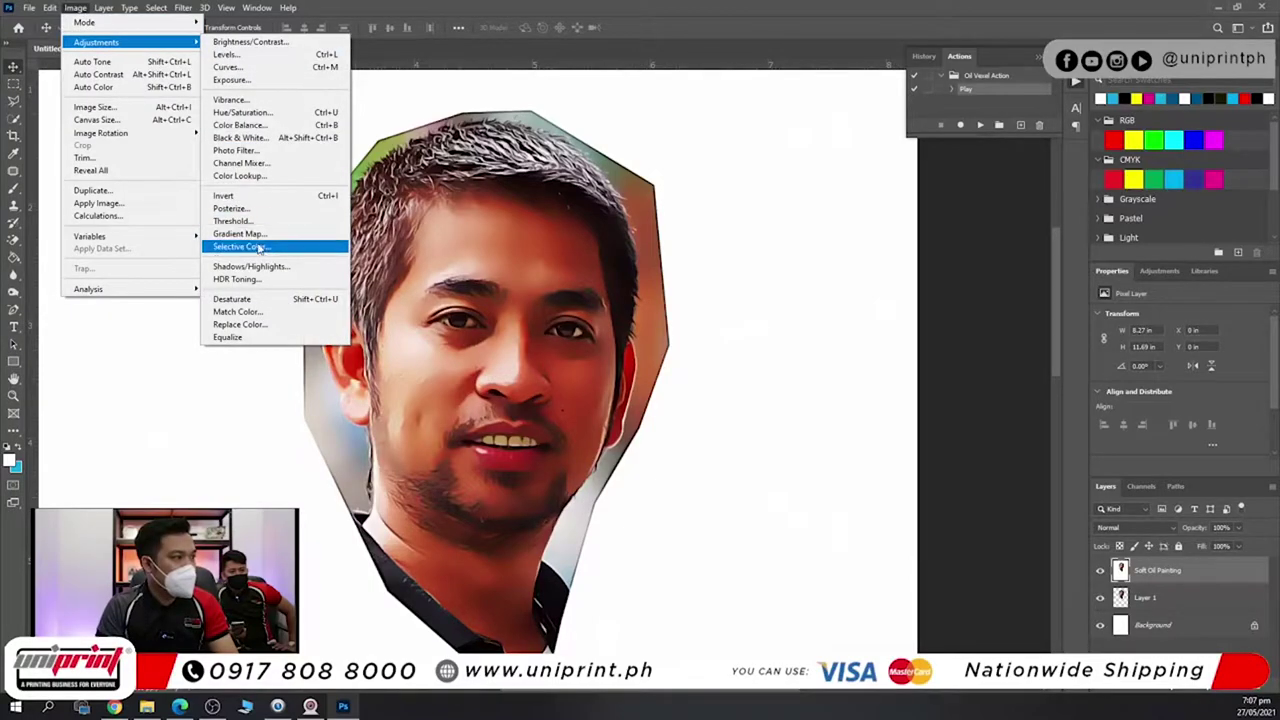
click(259, 247)
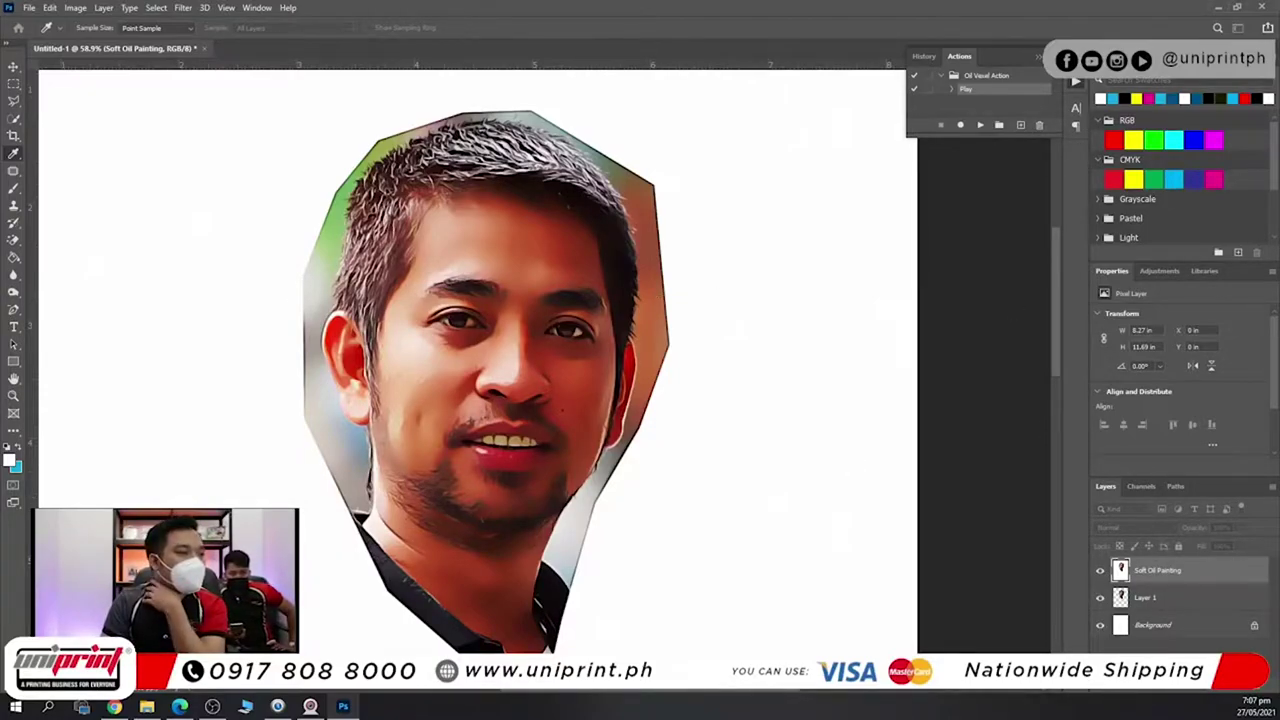
drag(990, 195, 791, 271)
drag(760, 383, 748, 384)
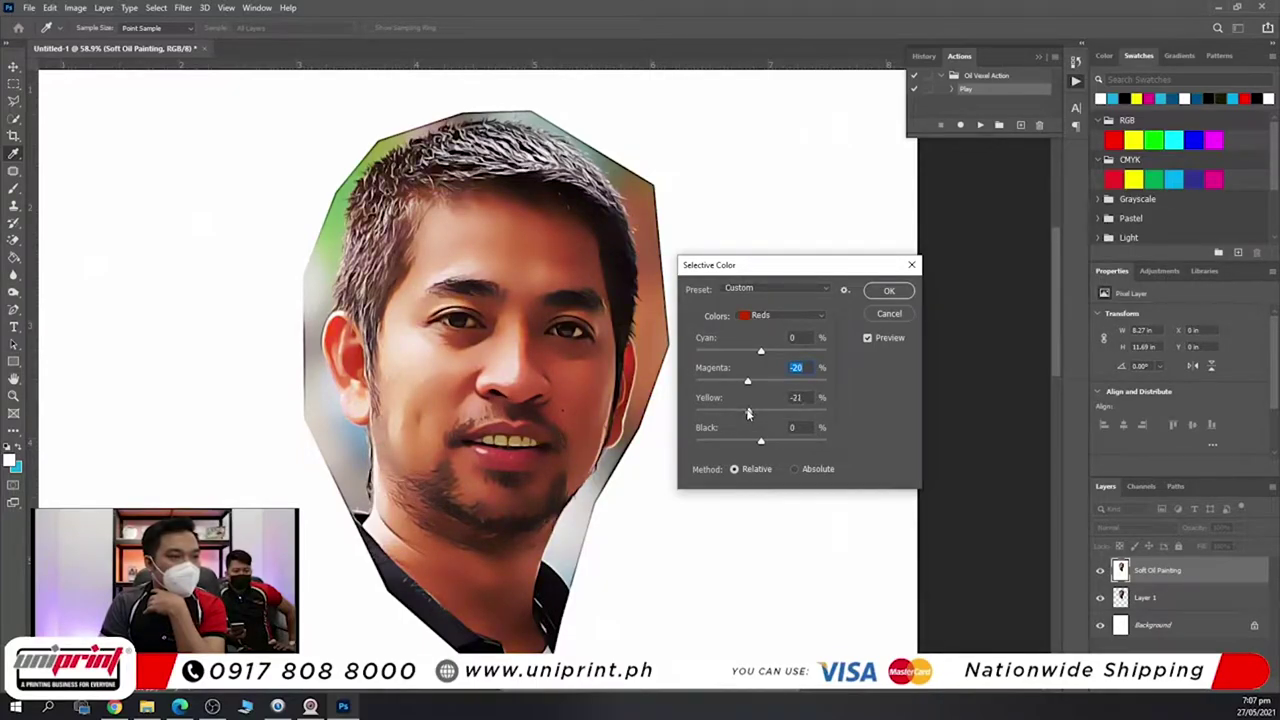
click(745, 413)
click(889, 290)
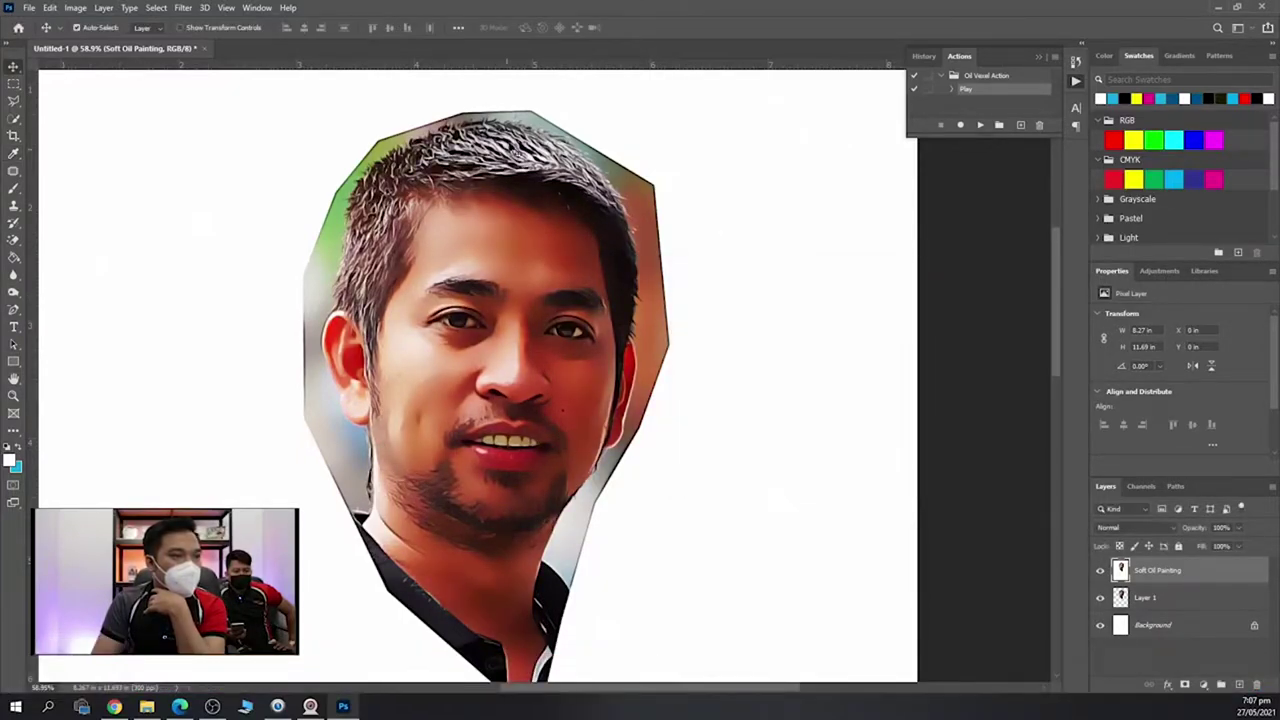
click(76, 8)
mouse_move(150, 42)
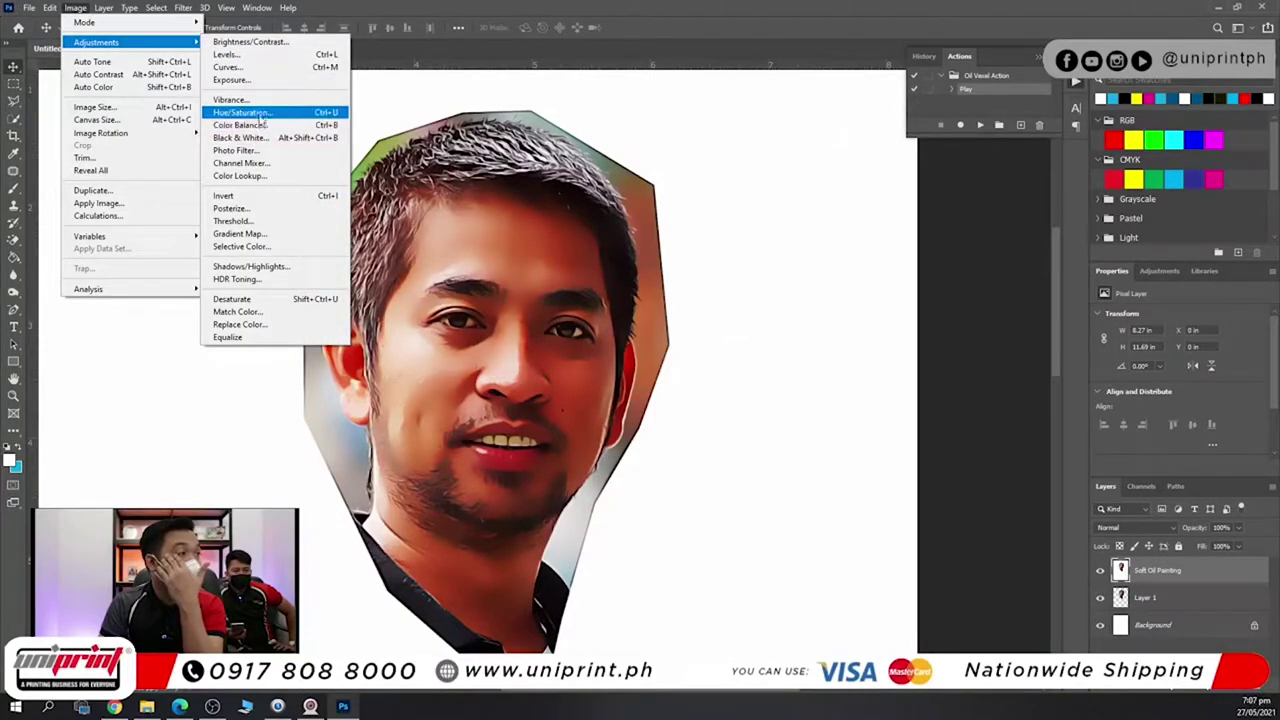
click(262, 125)
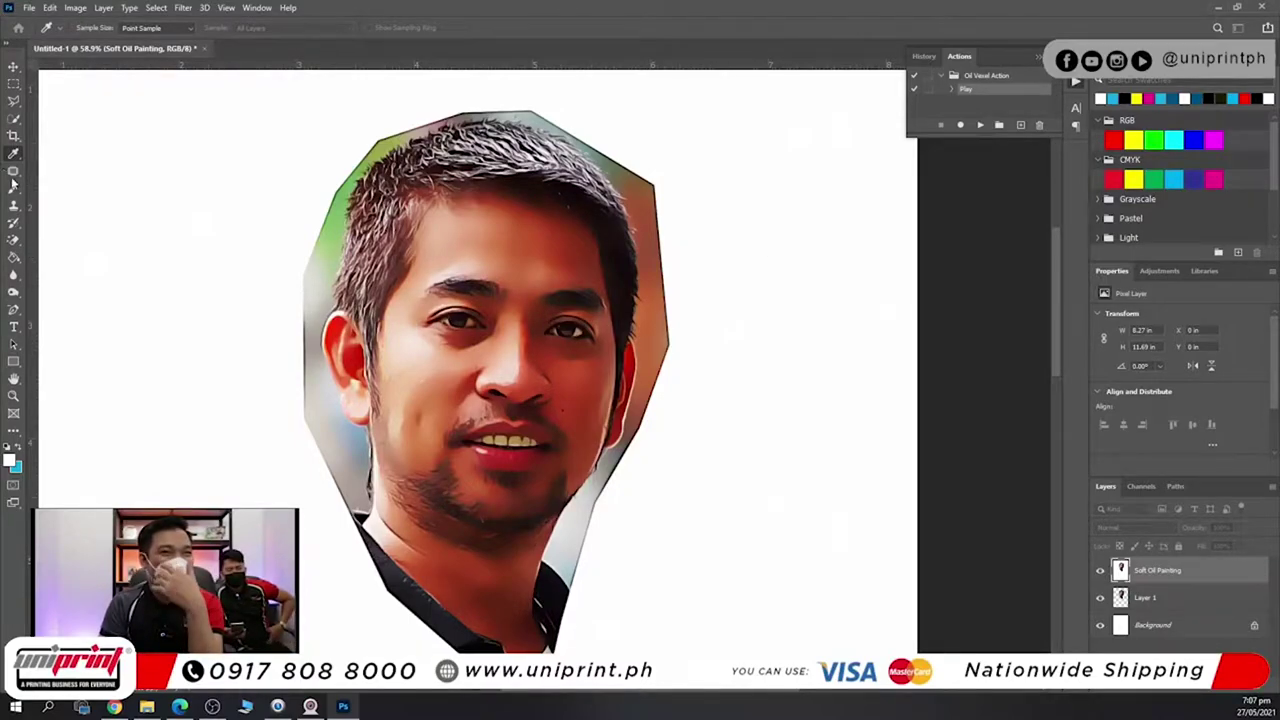
key(ctrl+b)
drag(531, 197, 727, 236)
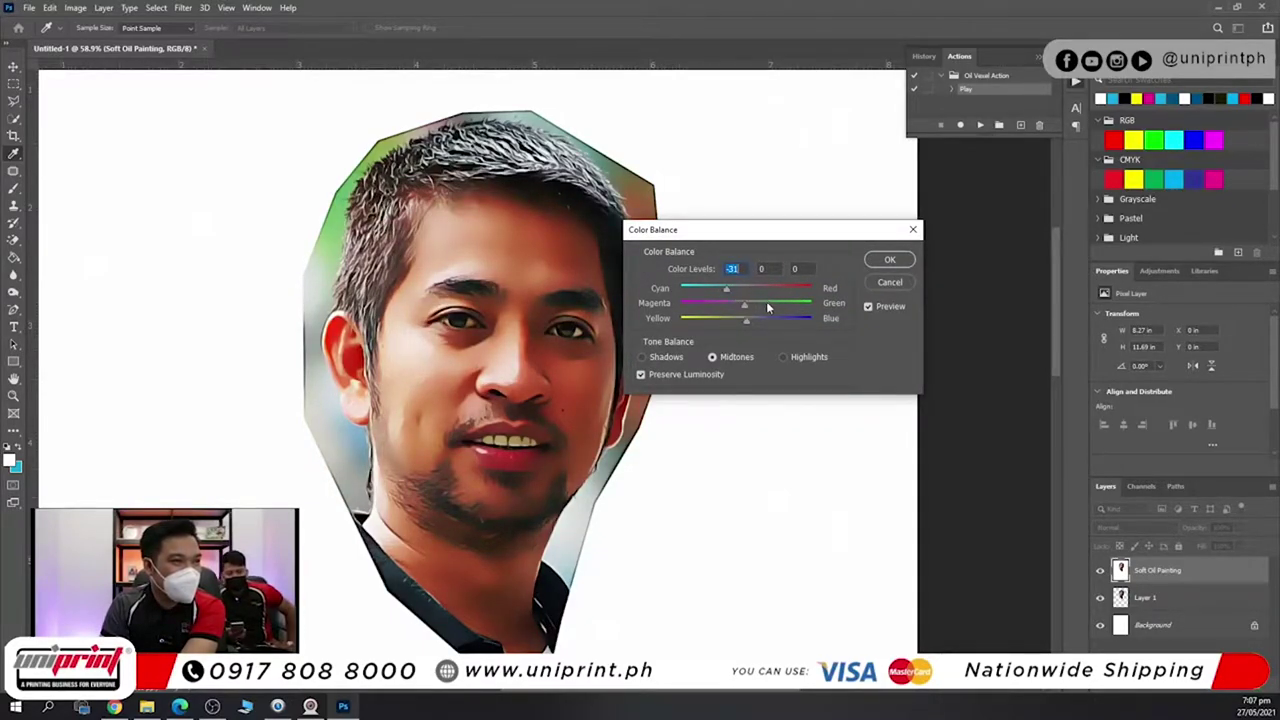
drag(765, 305, 763, 304)
click(896, 283)
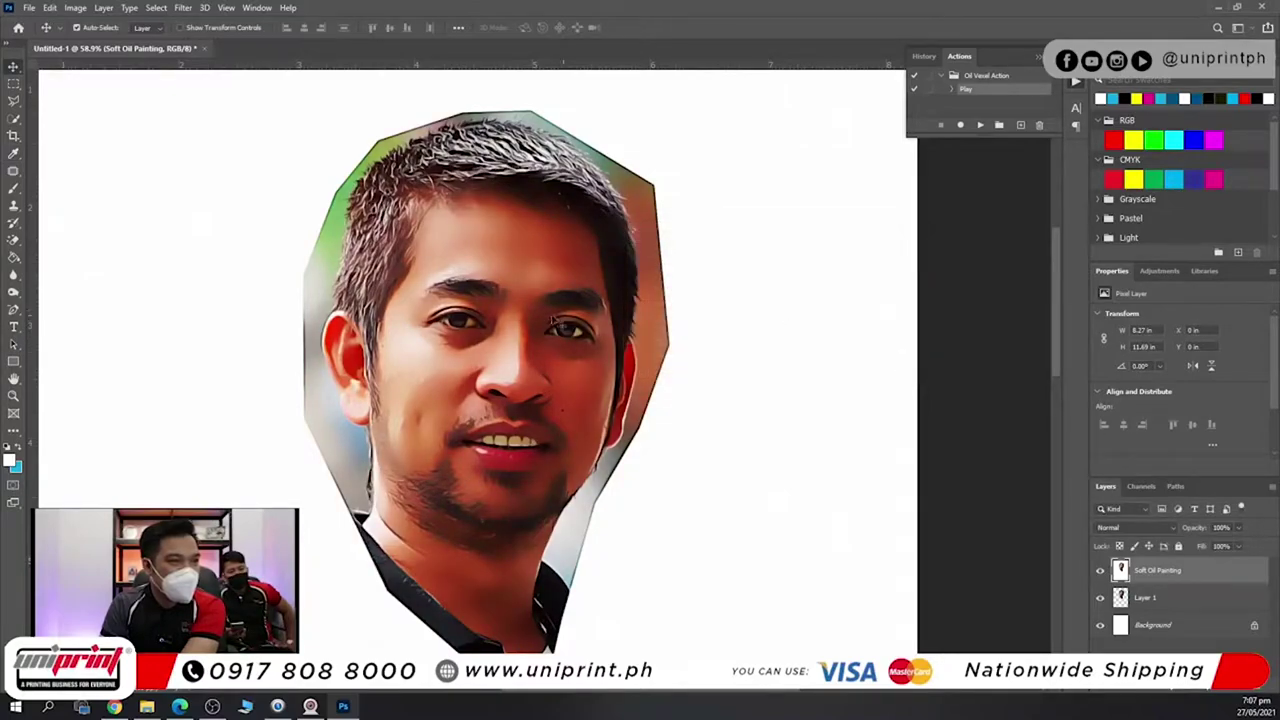
Move the Soft Oil Painting layer below Layer 1 in the layer stack.
shift+click(1193, 597)
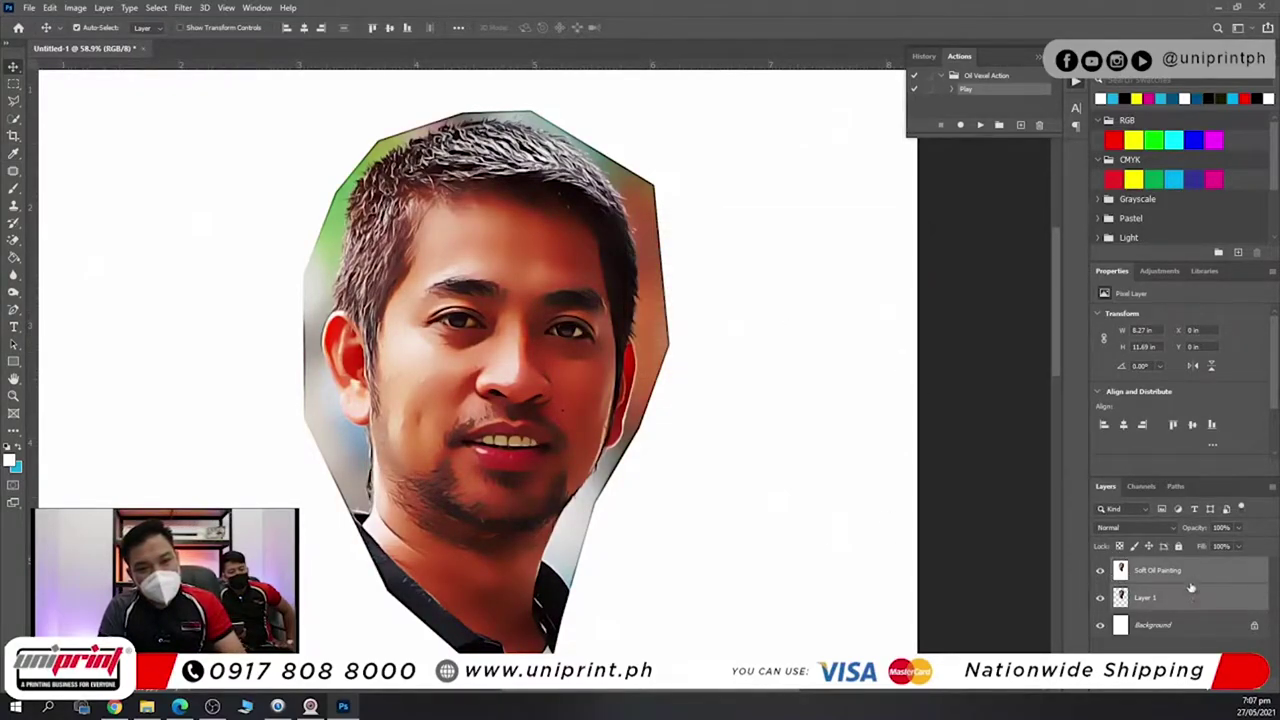
click(1189, 572)
mouse_move(1181, 598)
mouse_down()
mouse_move(1176, 572)
mouse_move(1166, 603)
mouse_move(1158, 566)
mouse_move(1158, 602)
mouse_up()
click(1157, 572)
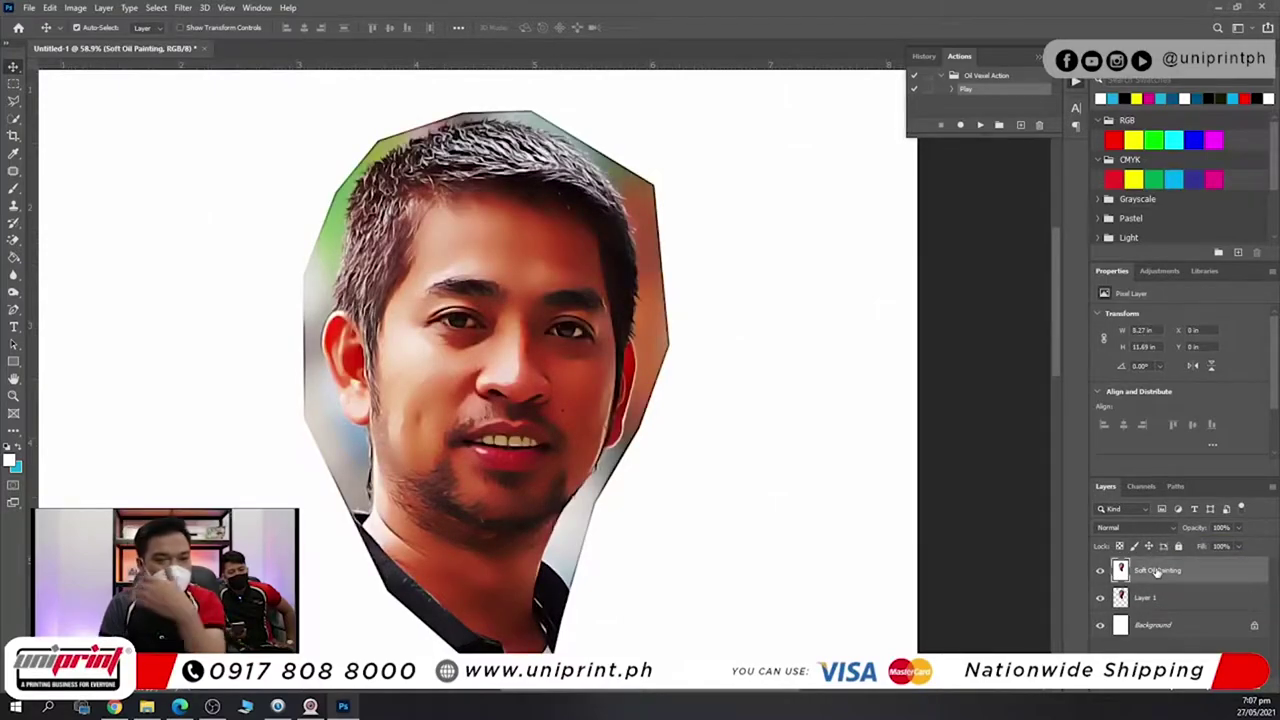
scroll(809, 496, down, 1)
scroll(809, 494, down, 5)
key(ctrl+[)
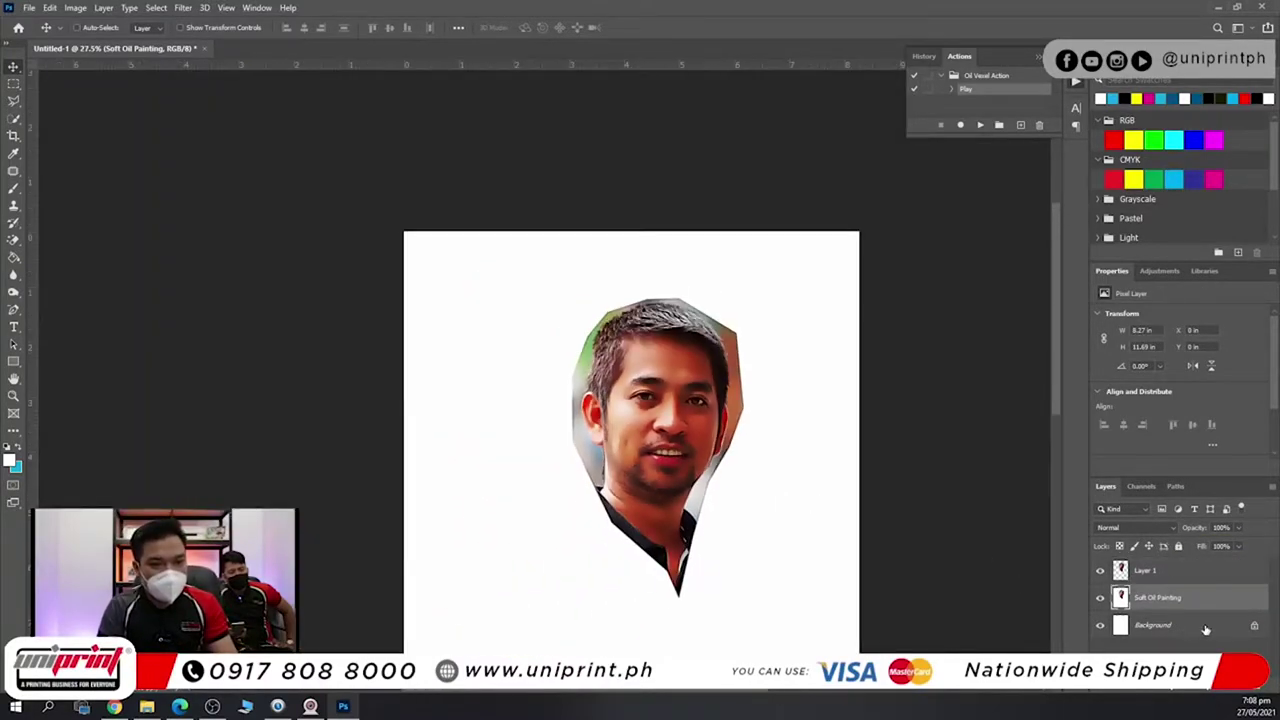
Undo the recent edits back into the Play action, until its adjustment layers are ungrouped.
key(ctrl+z)
key(ctrl+z)
key(ctrl+z)
key(ctrl+z)
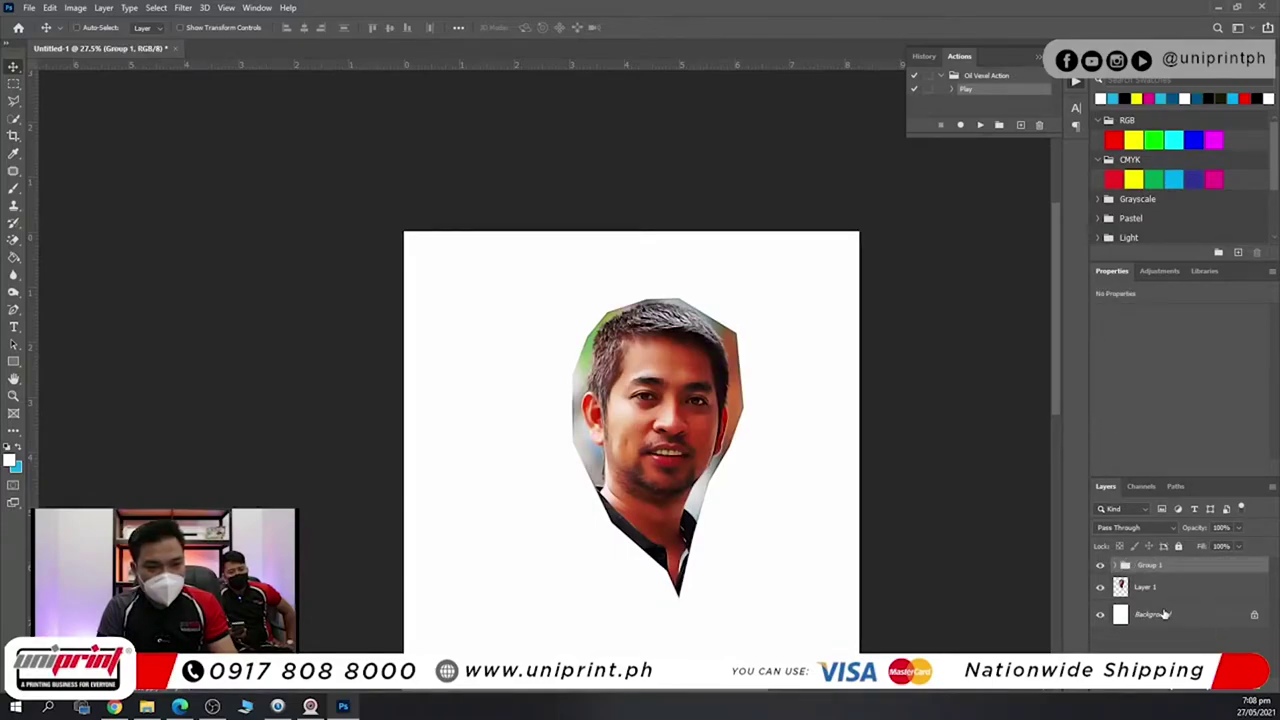
key(ctrl+z)
Select the Image layer and move the painted head down and slightly left, to X -0.32 in and Y 0.97 in.
scroll(1182, 640, down, 2)
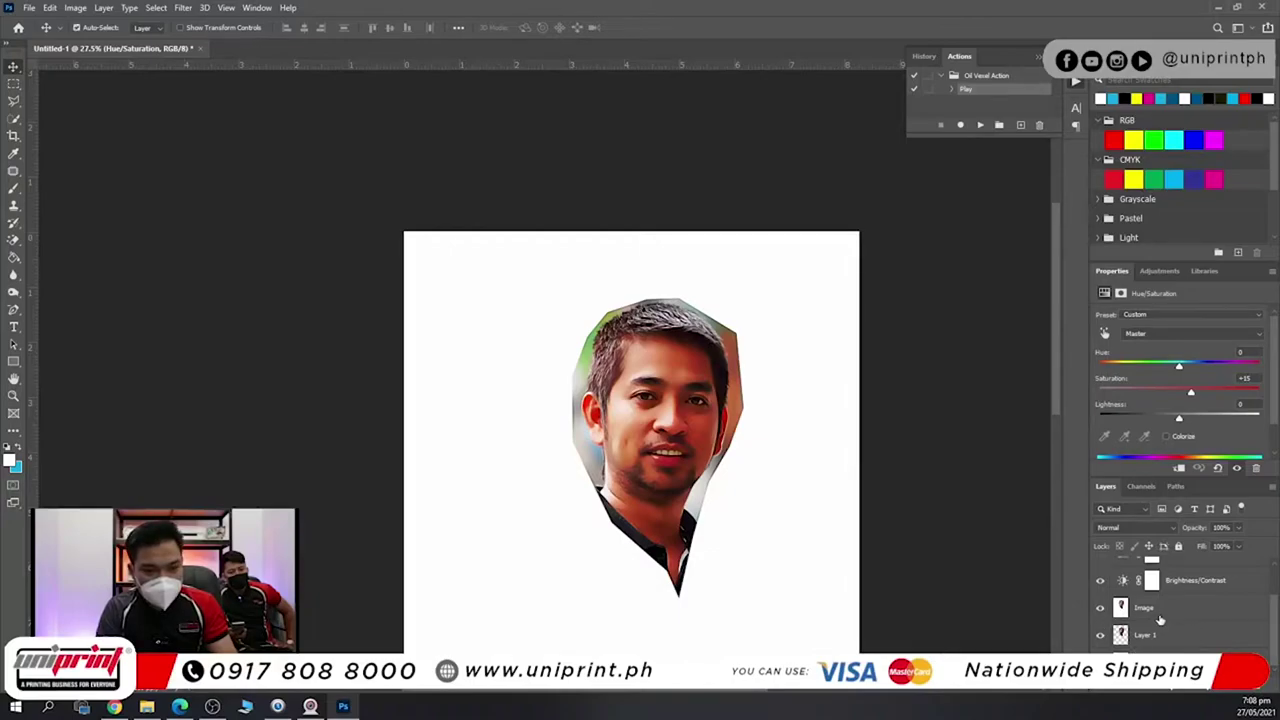
click(1160, 614)
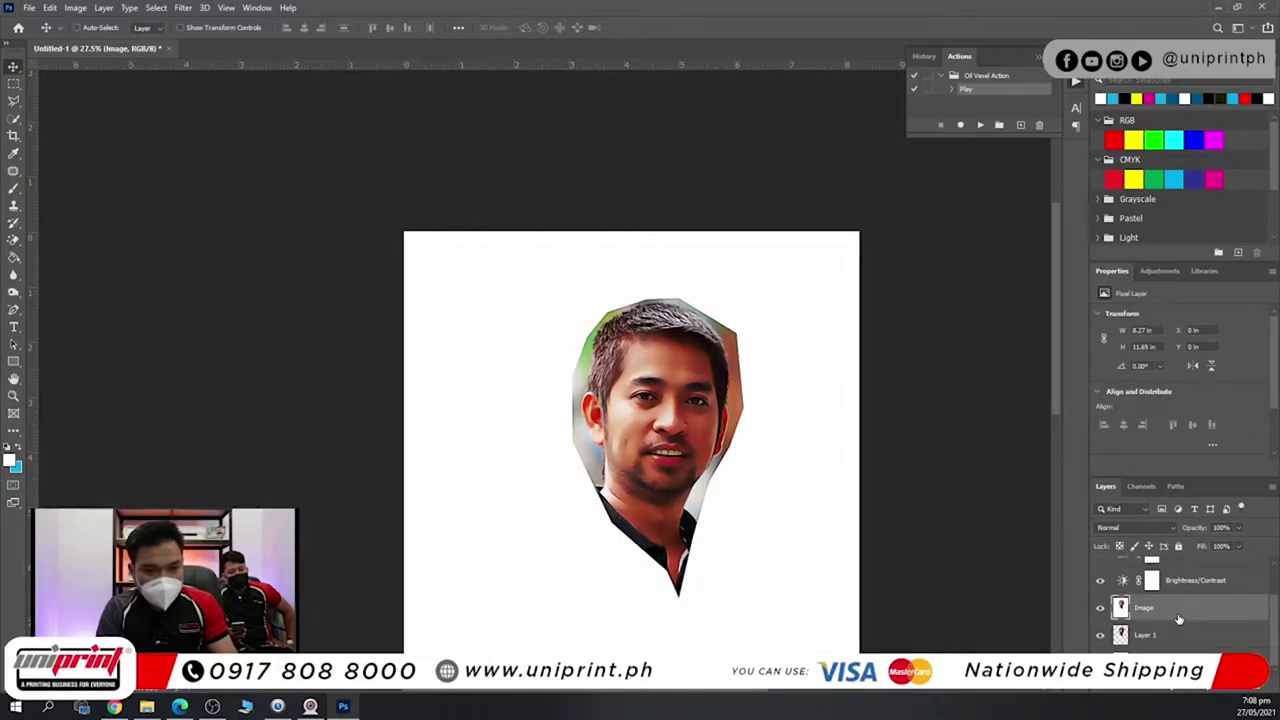
scroll(1178, 620, up, 2)
scroll(1180, 625, down, 2)
scroll(1182, 628, up, 2)
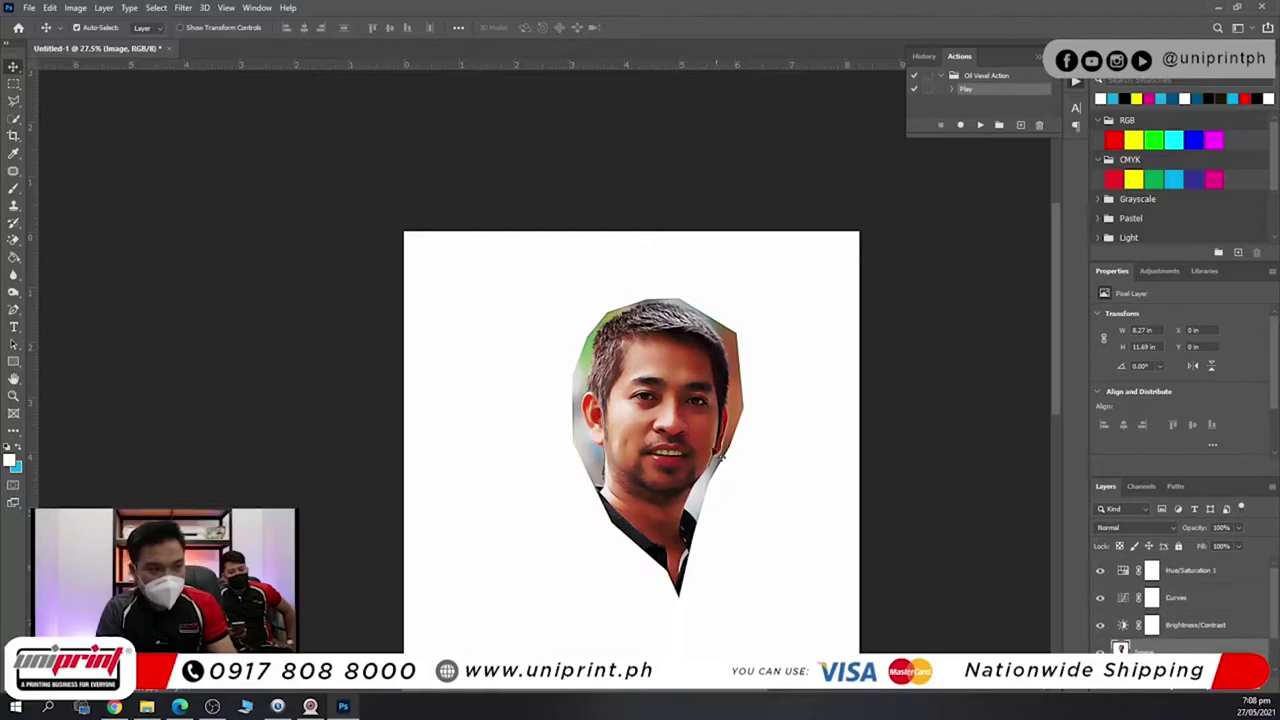
scroll(672, 395, up, 5)
drag(708, 440, 604, 298)
scroll(640, 305, down, 2)
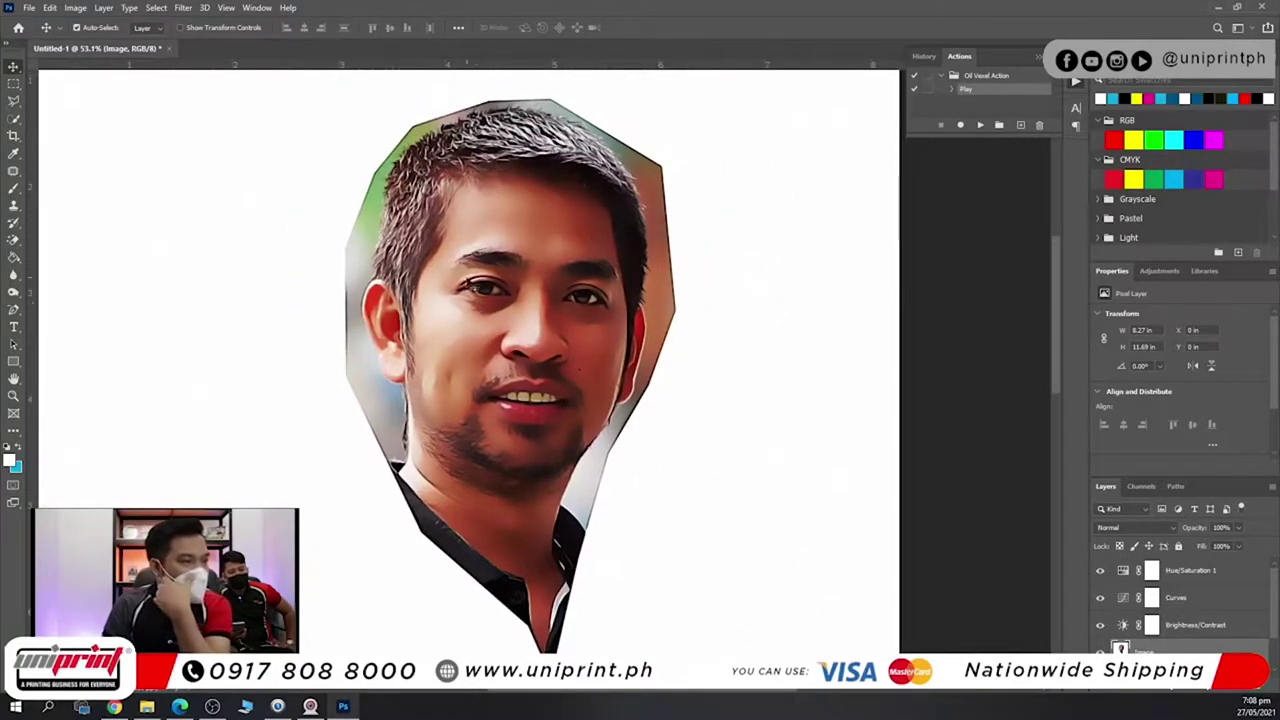
drag(763, 120, 730, 221)
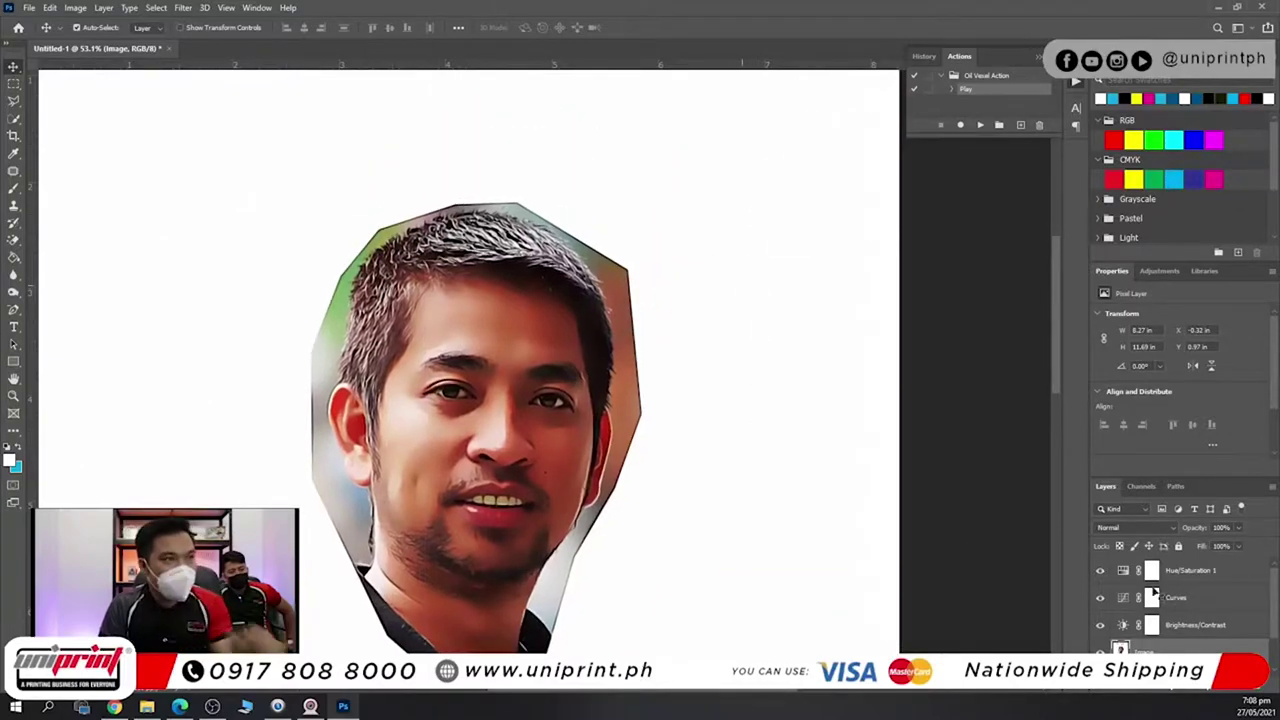
scroll(1233, 610, down, 2)
scroll(1234, 613, up, 2)
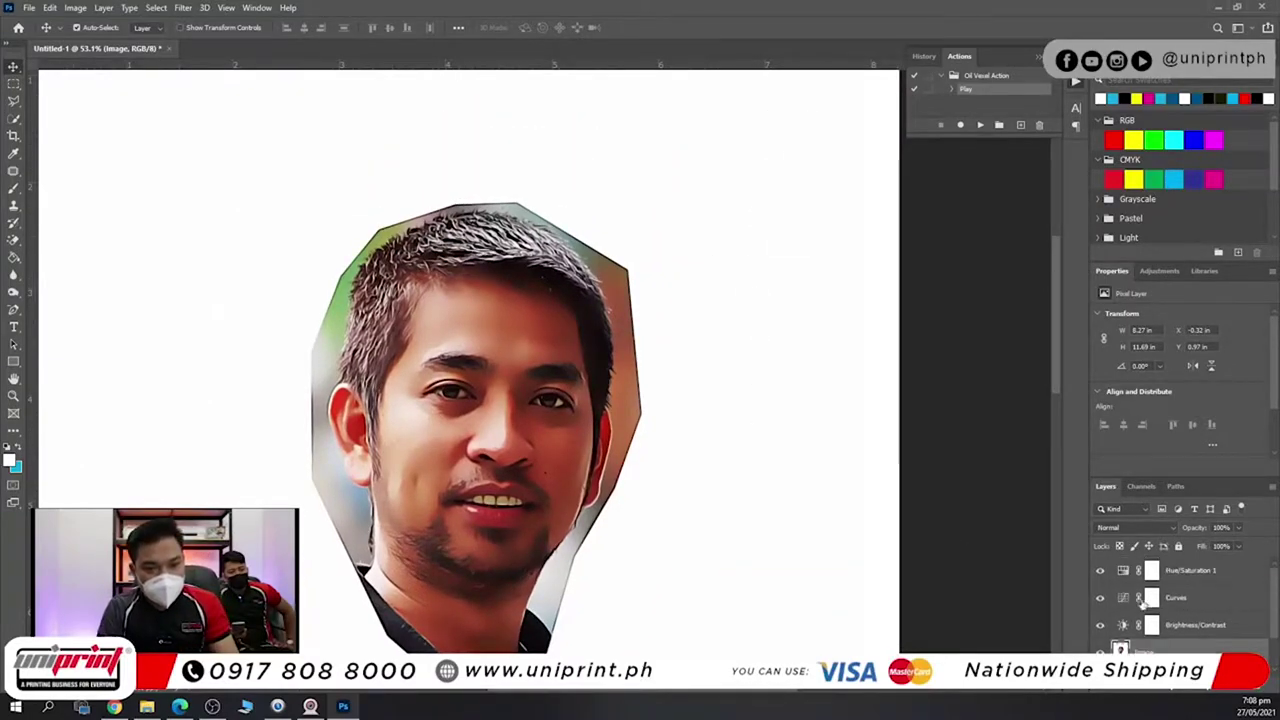
Undo the head move and all remaining steps of the Play action, back to the unprocessed head on Layer 1.
key(ctrl+z)
key(ctrl+z)
key(ctrl+z)
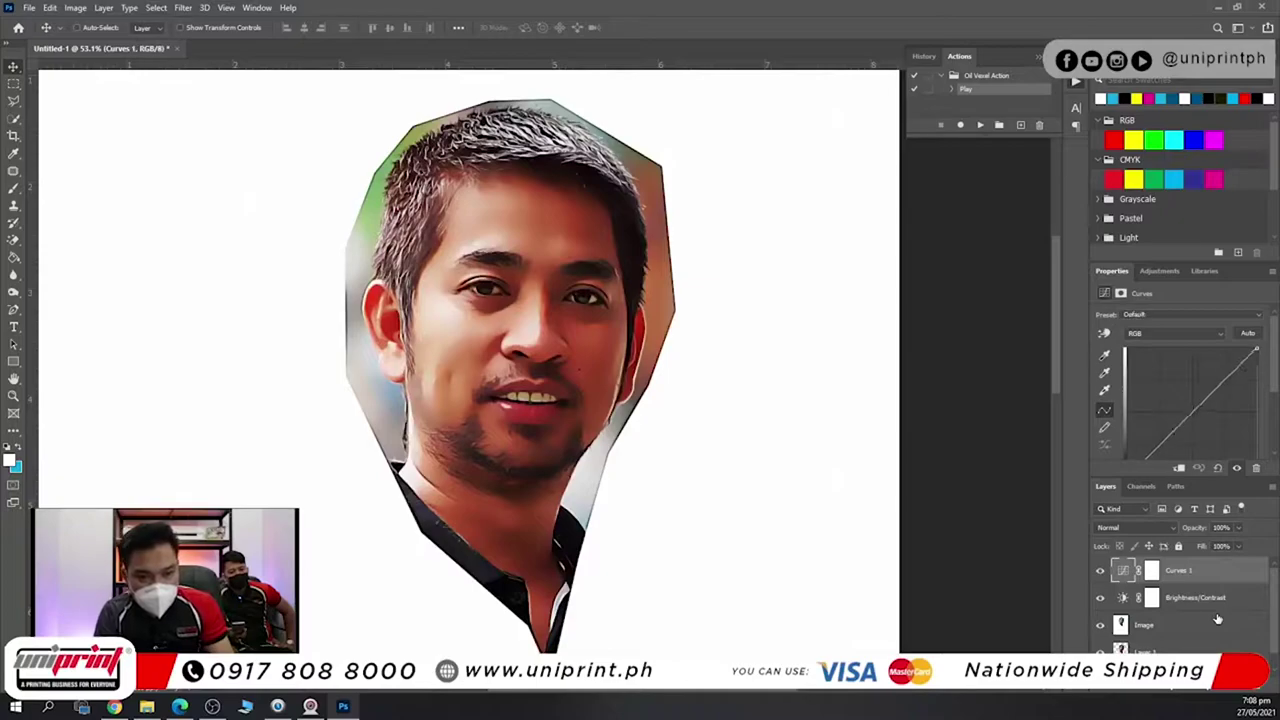
key(ctrl+z)
key(ctrl+z)
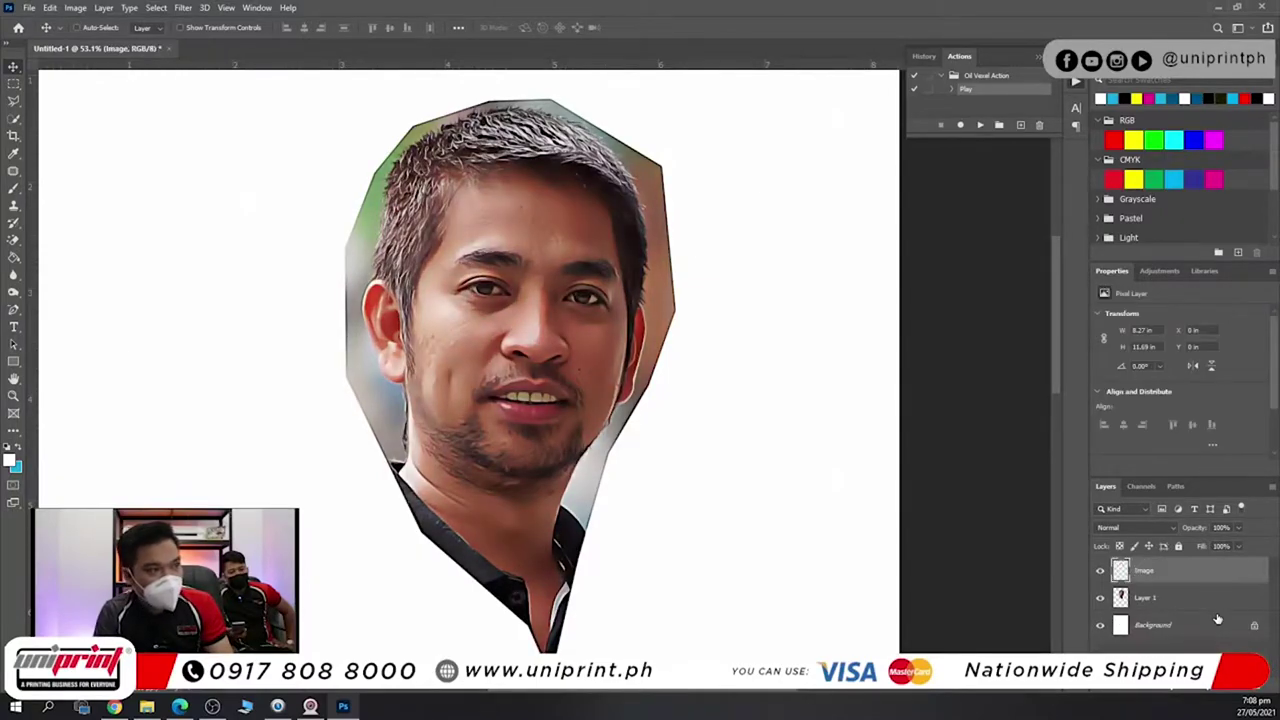
key(ctrl+z)
key(ctrl+z)
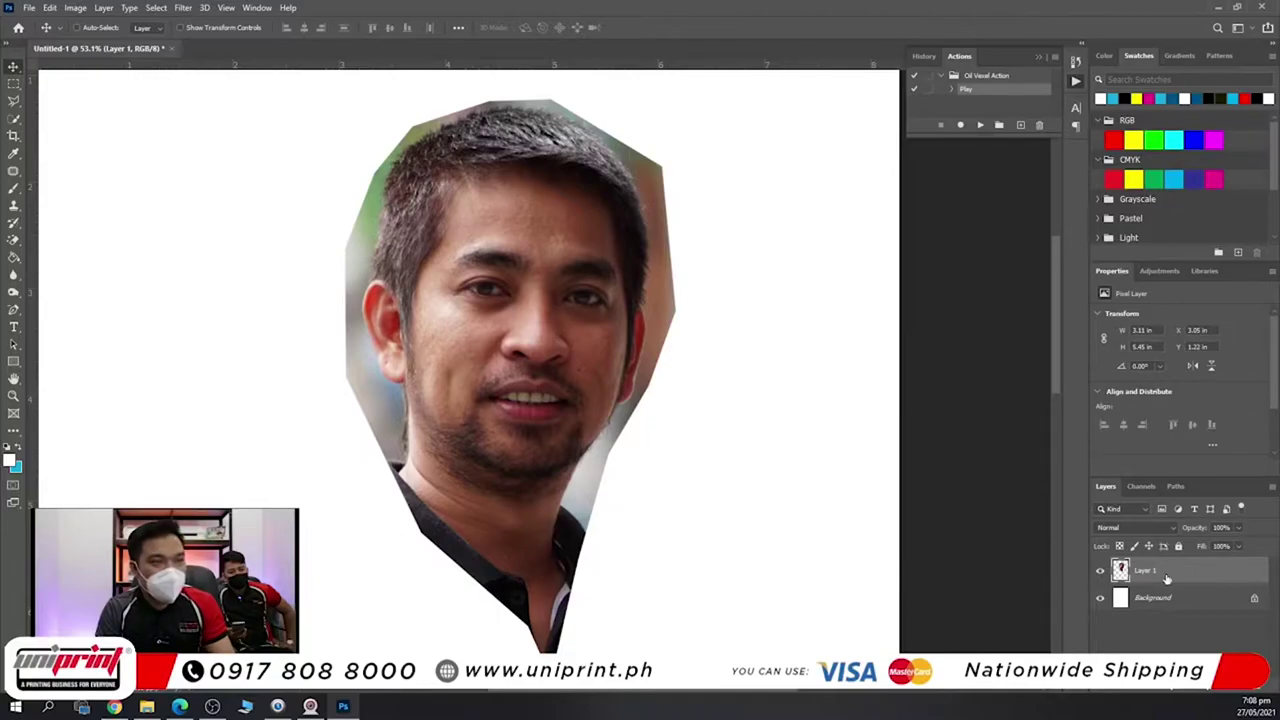
Run the Play action from the Oil Vexel Action set on Layer 1 and check the layers inside the Soft Oil Painting group.
click(980, 125)
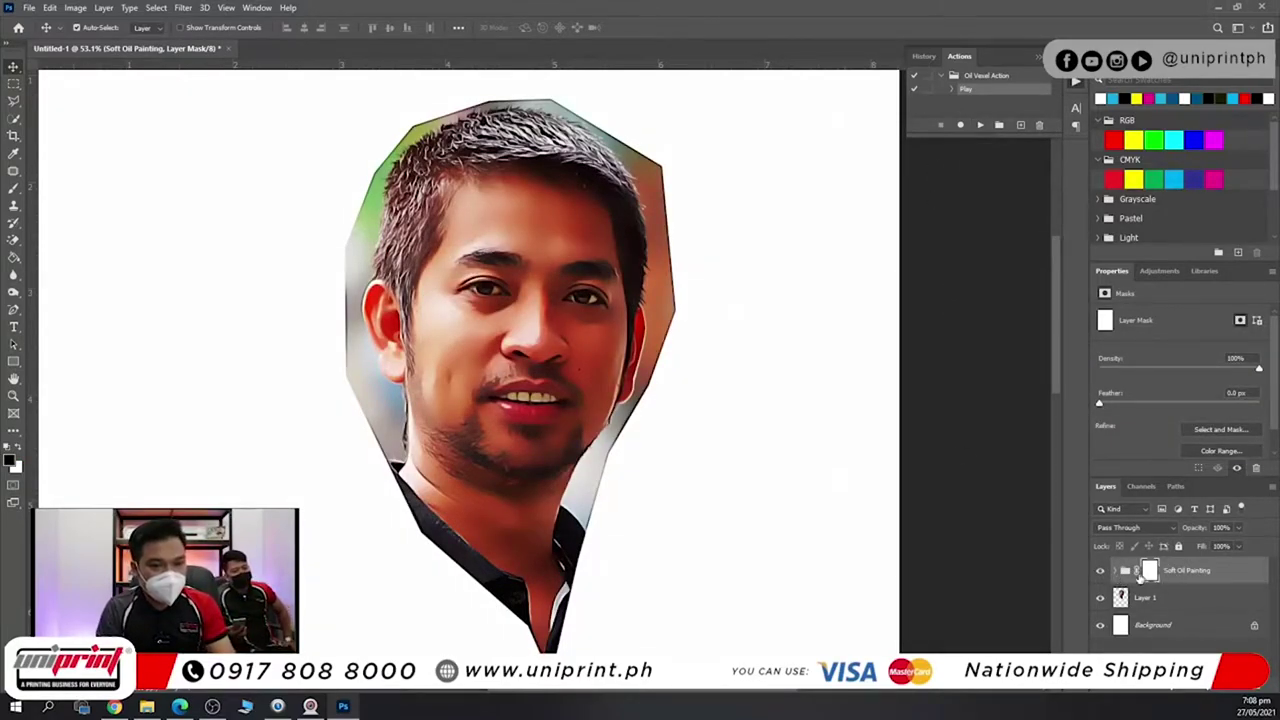
click(1117, 570)
scroll(1115, 572, down, 2)
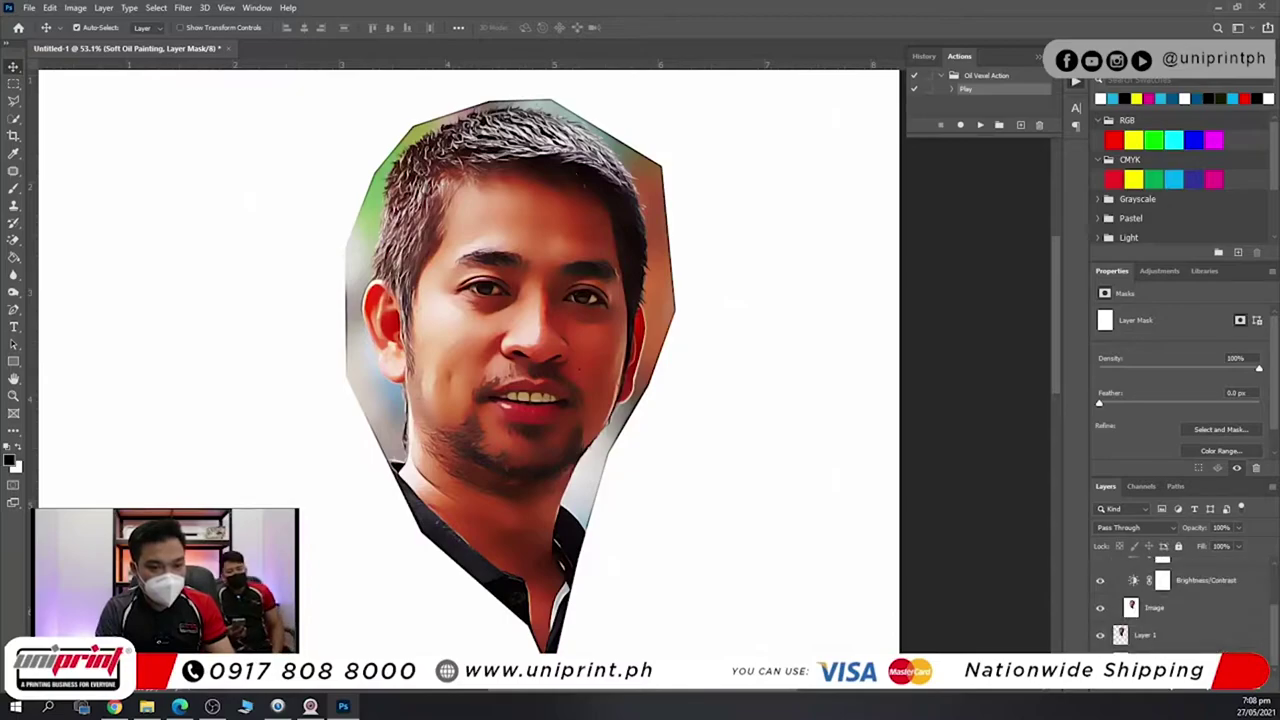
scroll(1153, 646, up, 2)
click(1113, 572)
Convert the Soft Oil Painting group to a smart object and rasterize the resulting layer.
right_click(1175, 573)
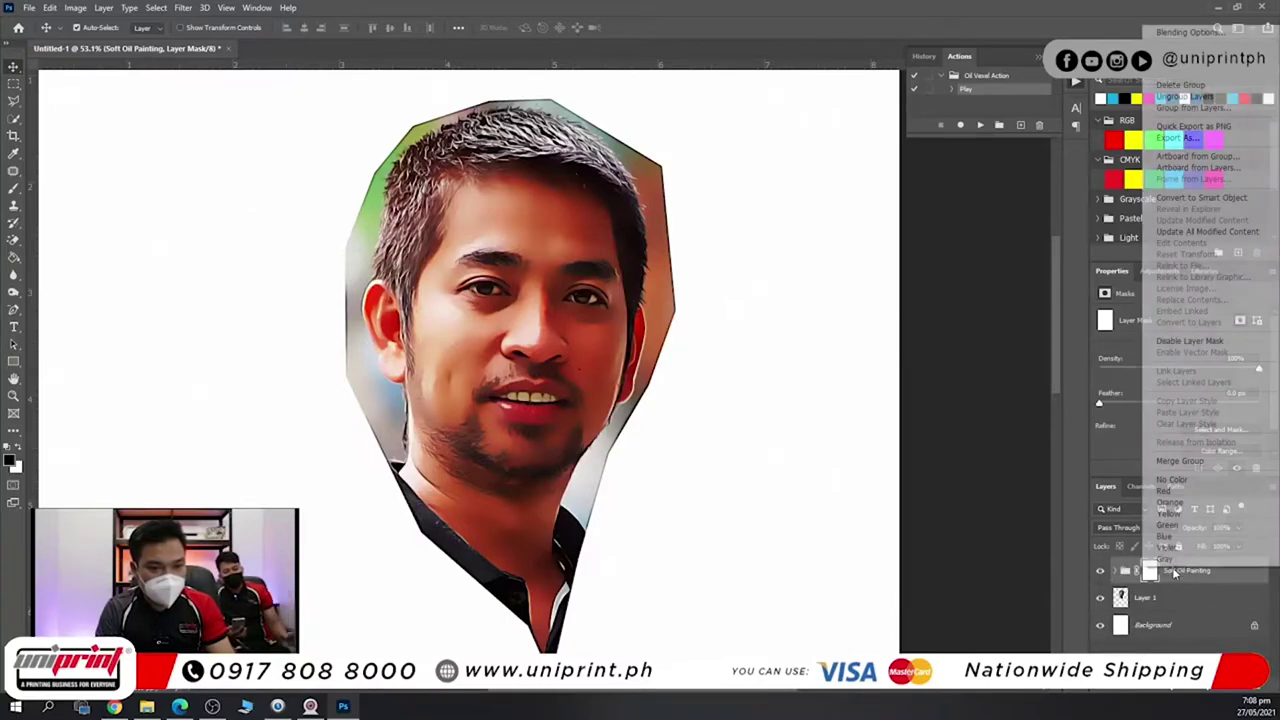
click(1208, 198)
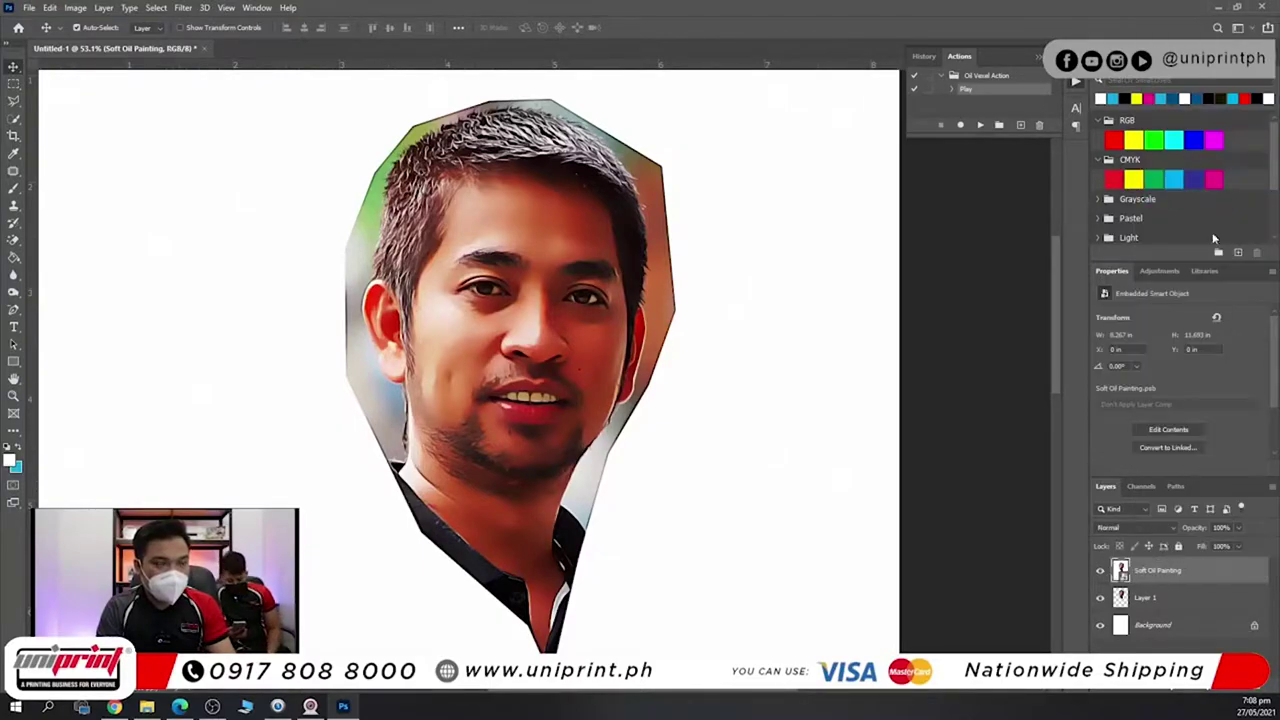
right_click(1188, 567)
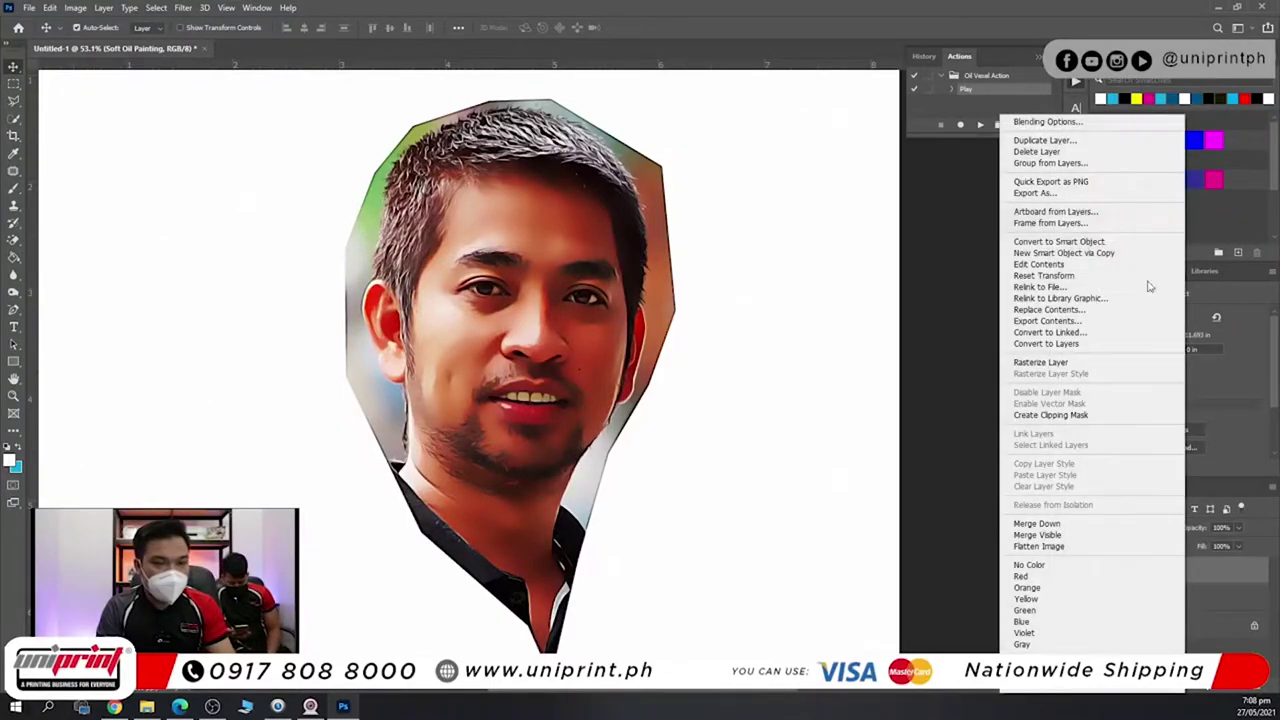
click(1063, 362)
Open the Camera Raw filter on the Soft Oil Painting layer and set Saturation -29, Highlights +1, Shadows +34, Whites +35 and Blacks +45.
click(183, 7)
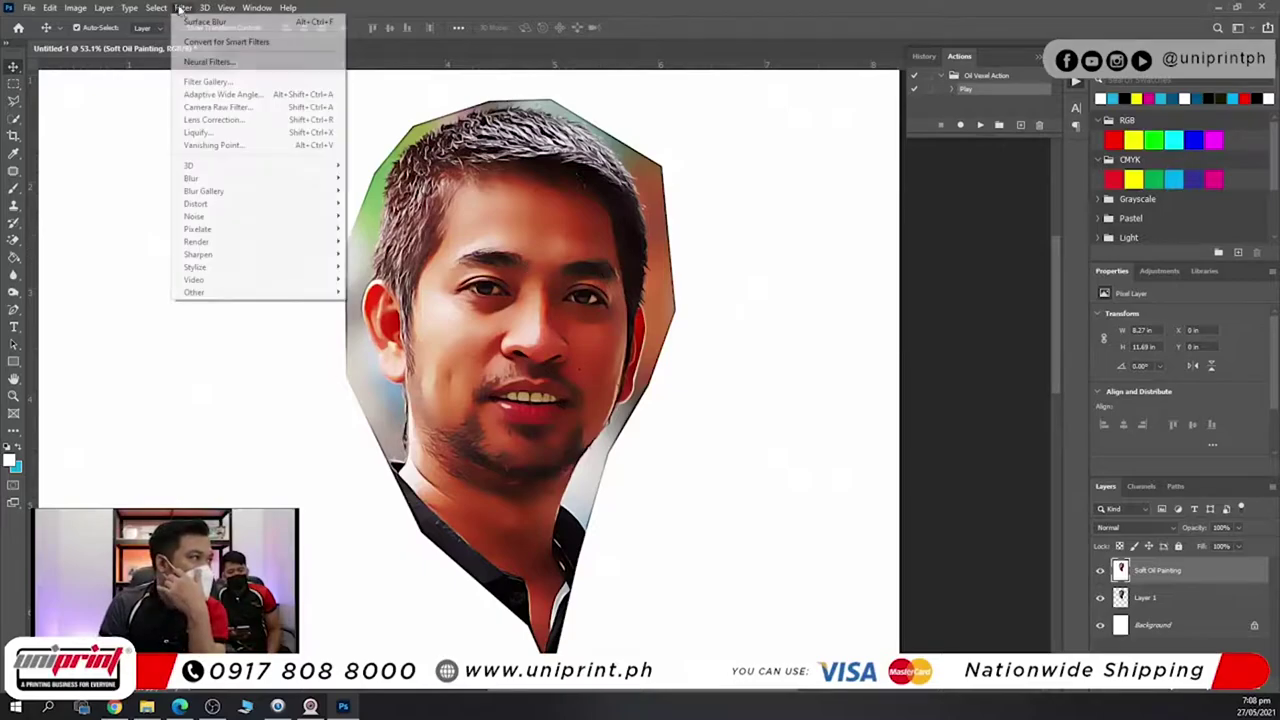
click(208, 110)
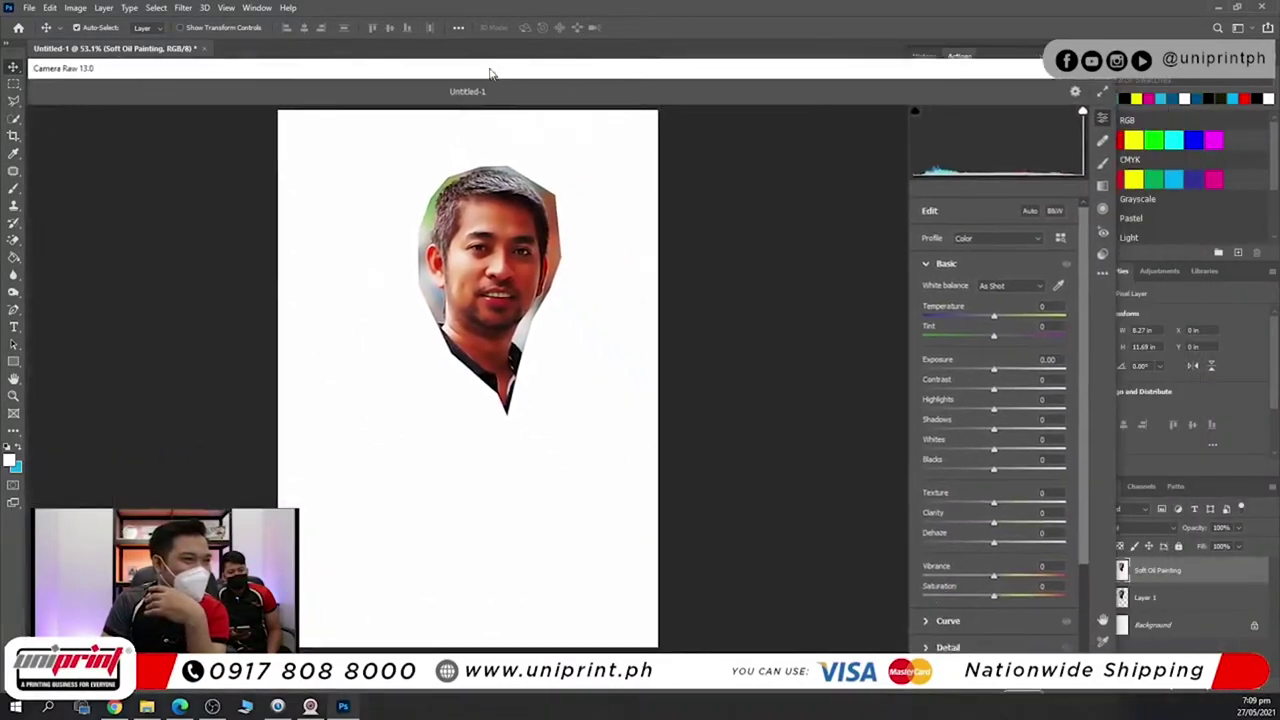
drag(490, 73, 474, 54)
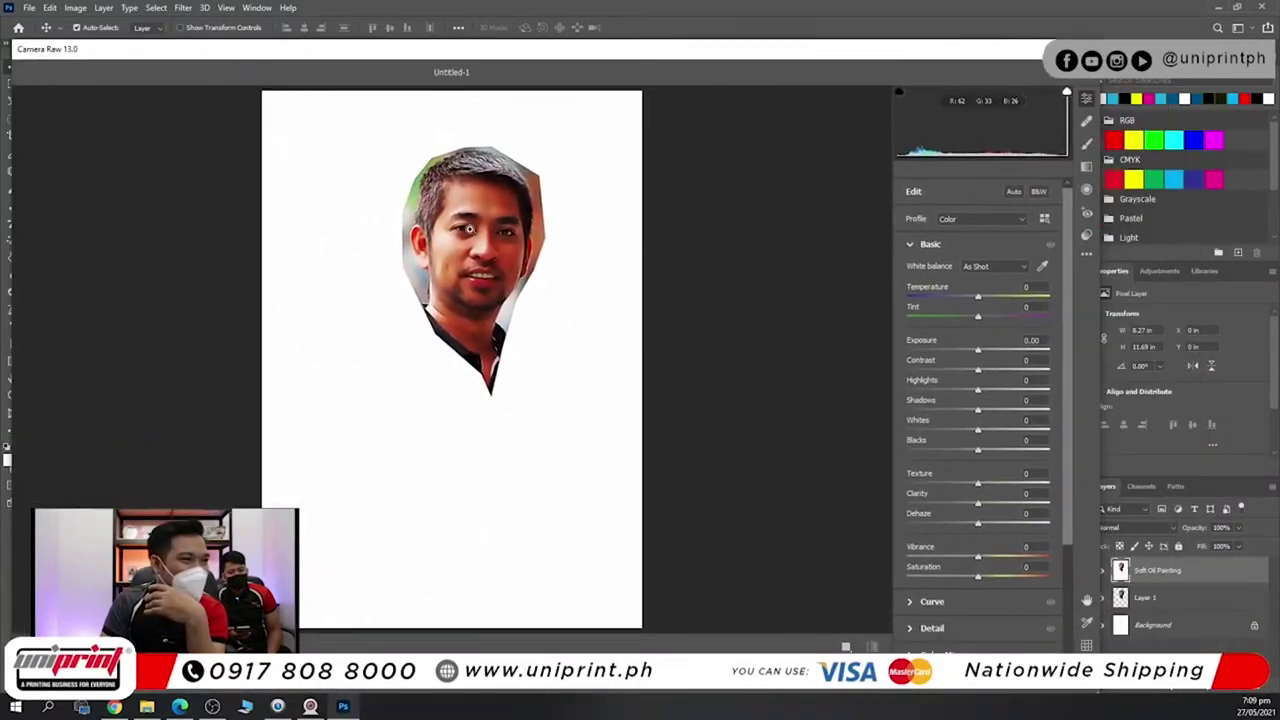
click(475, 204)
alt+click(556, 373)
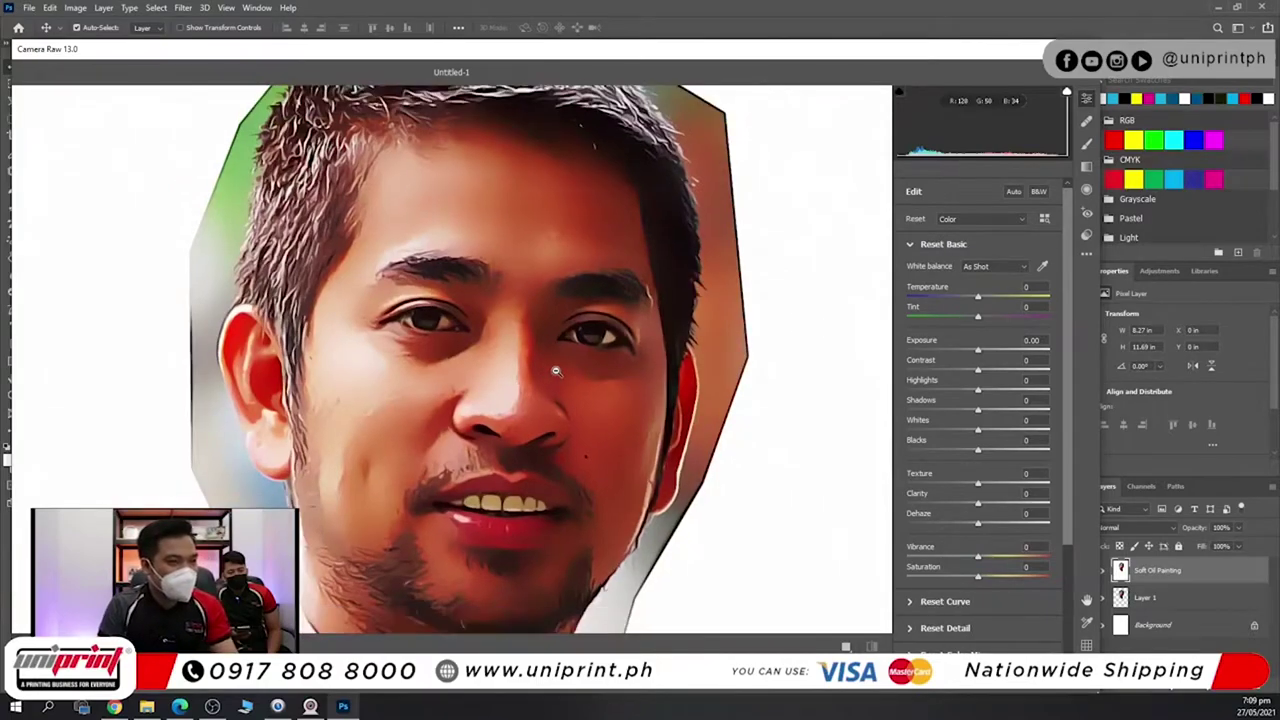
drag(978, 578, 968, 579)
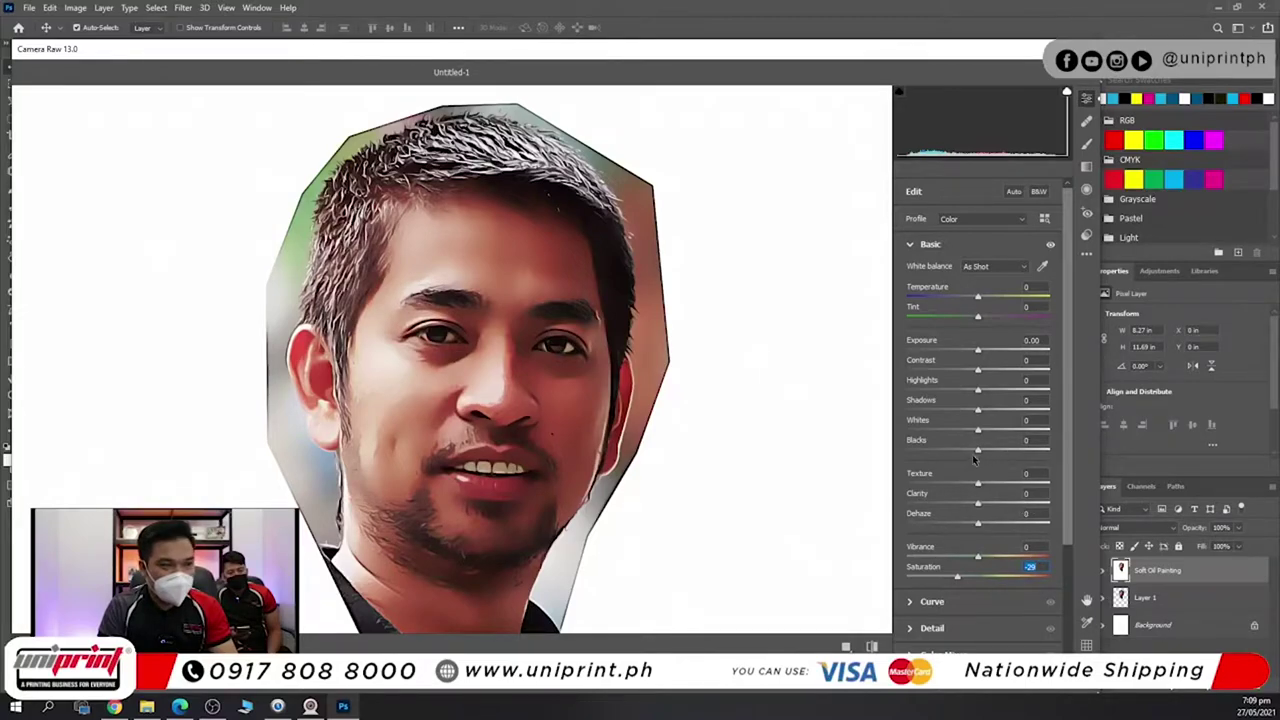
drag(978, 413, 1010, 447)
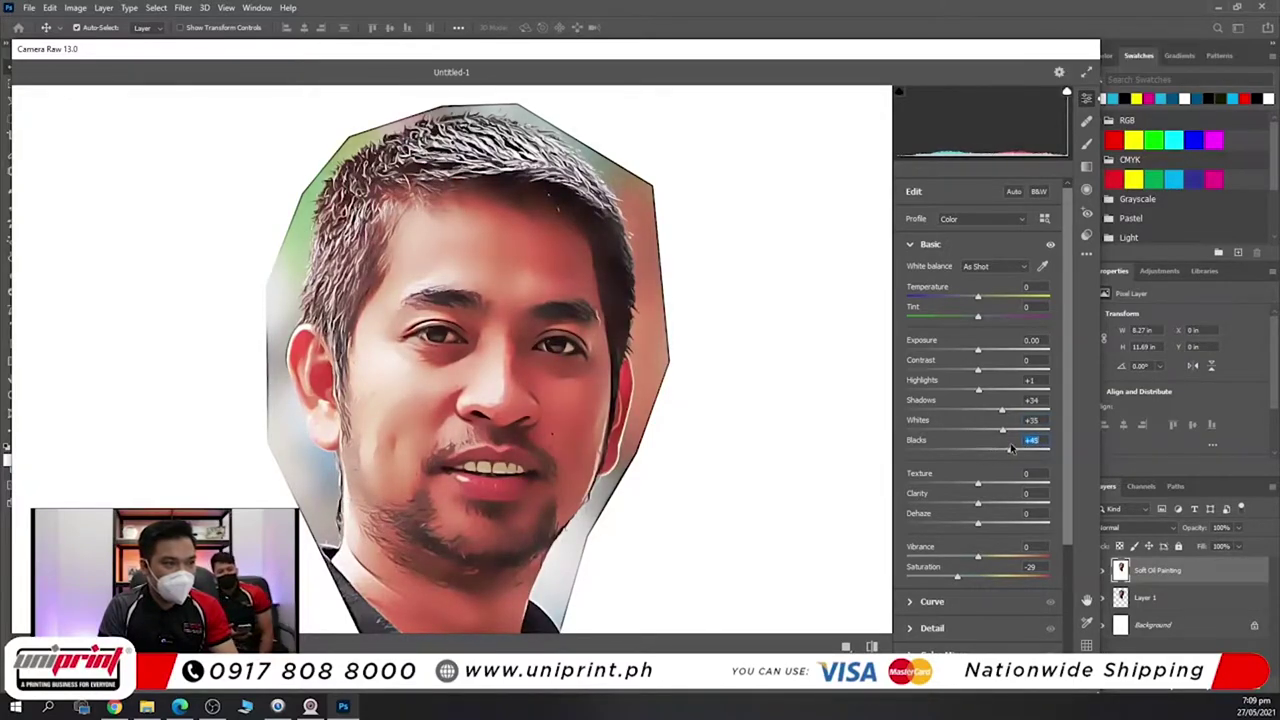
Set Texture -5, Clarity -4, Dehaze +5, Vibrance +35, Saturation -25 and Highlights -30, and apply the Camera Raw filter.
drag(979, 504, 969, 559)
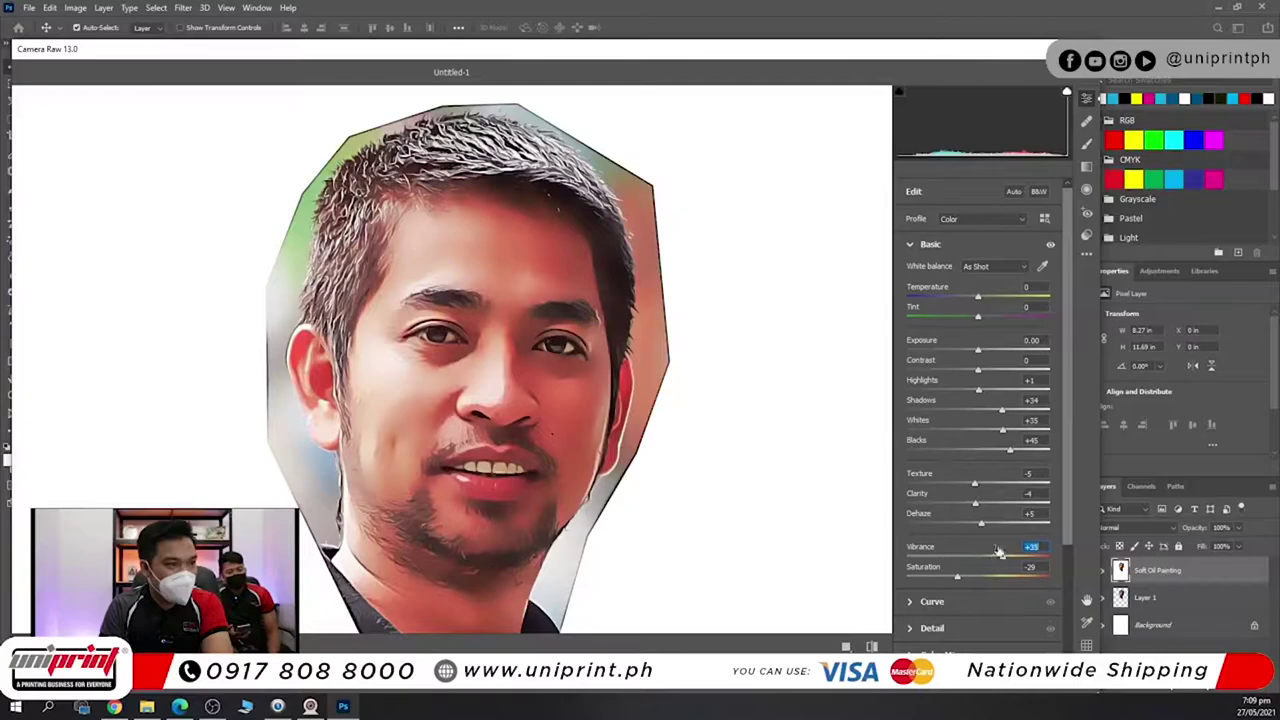
drag(962, 579, 959, 574)
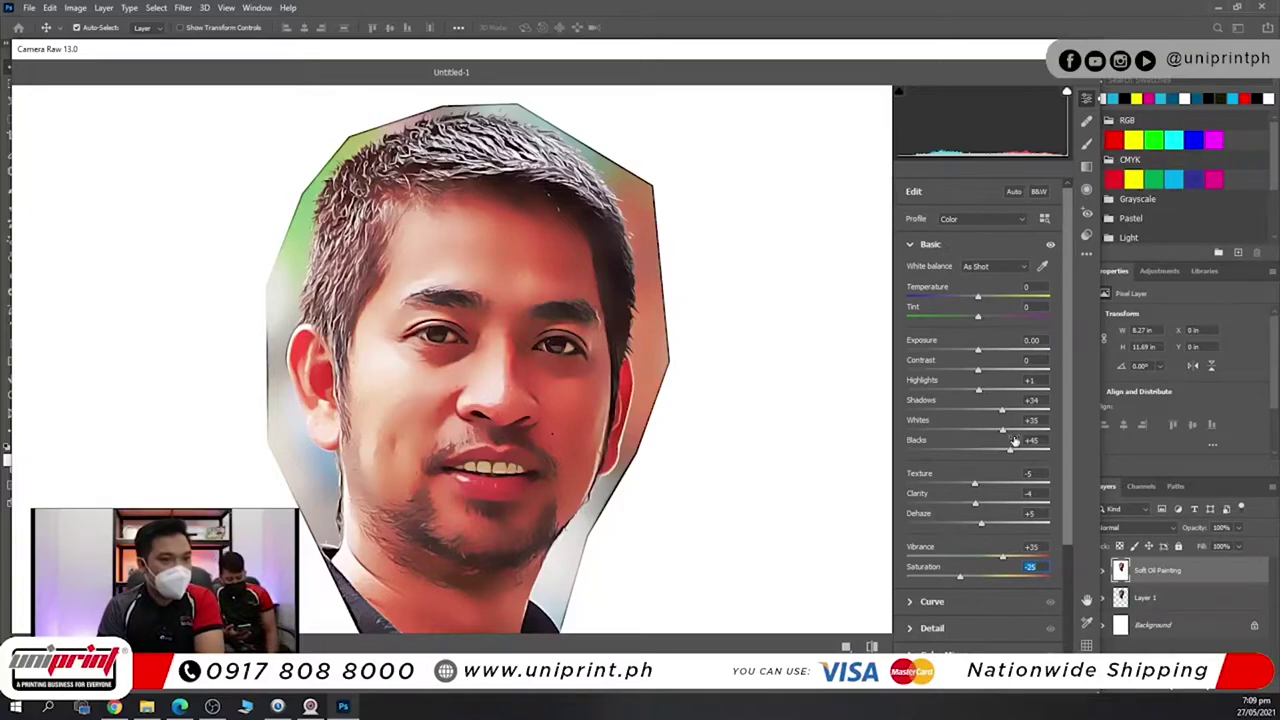
drag(979, 391, 957, 403)
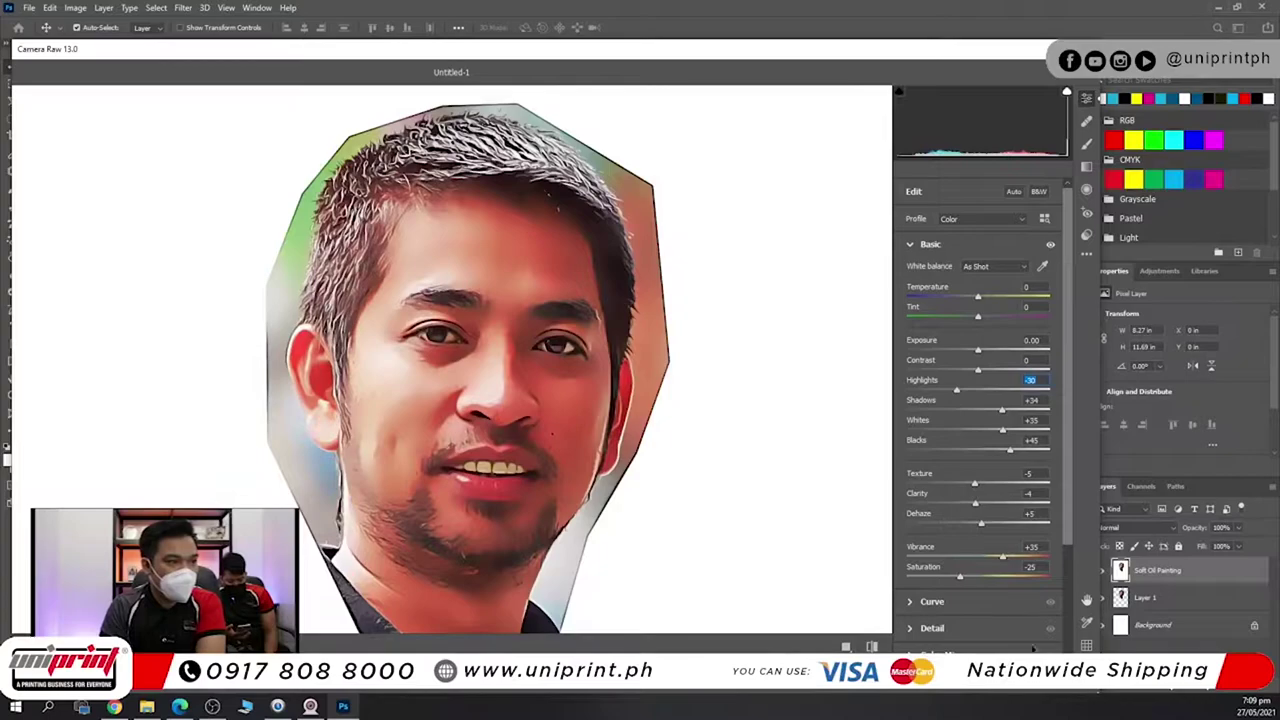
key(Return)
Erase the white area around the head on the Soft Oil Painting layer with the Magic Eraser and hide the Background layer.
scroll(531, 404, down, 3)
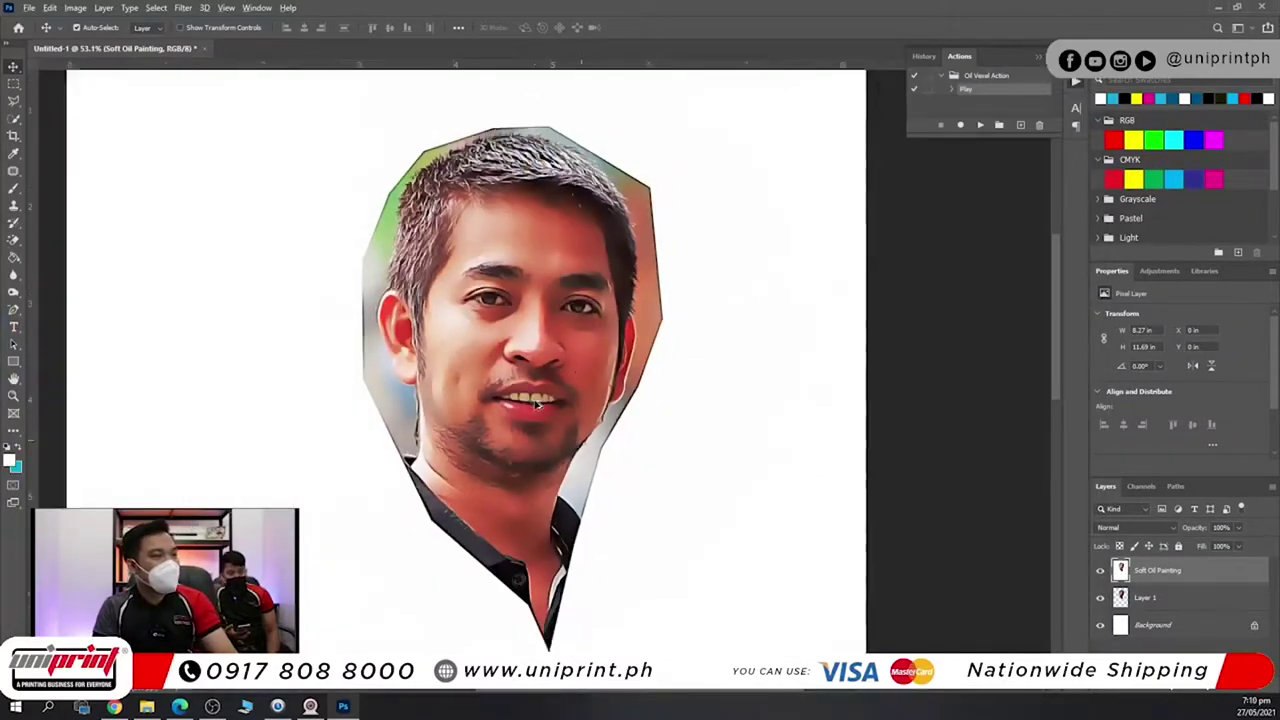
scroll(531, 364, up, 4)
drag(537, 354, 457, 351)
scroll(457, 351, down, 6)
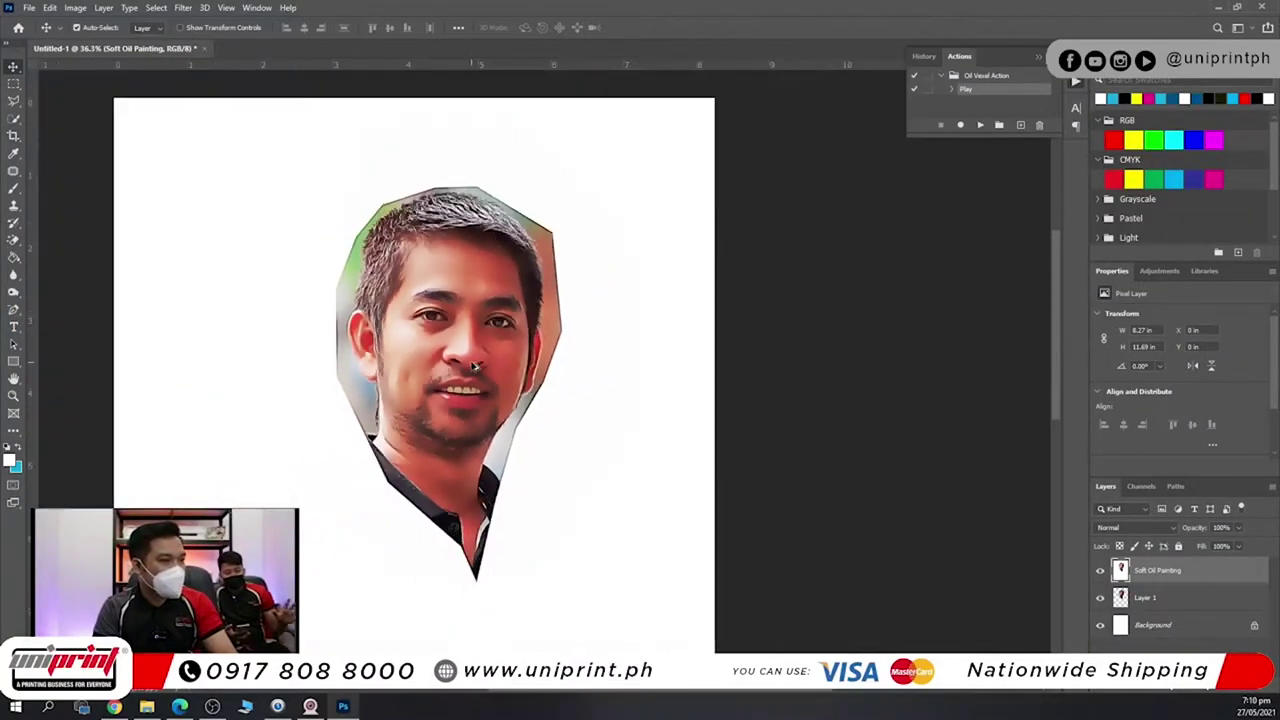
scroll(546, 277, up, 5)
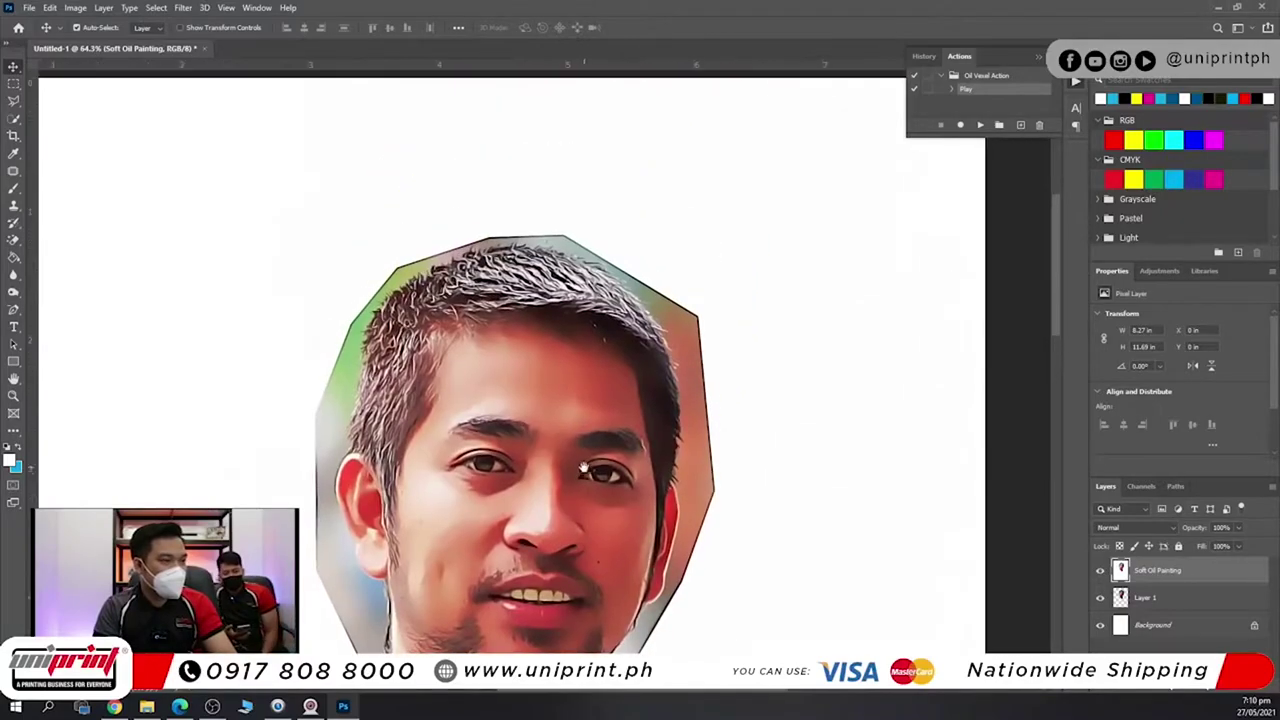
drag(451, 391, 483, 293)
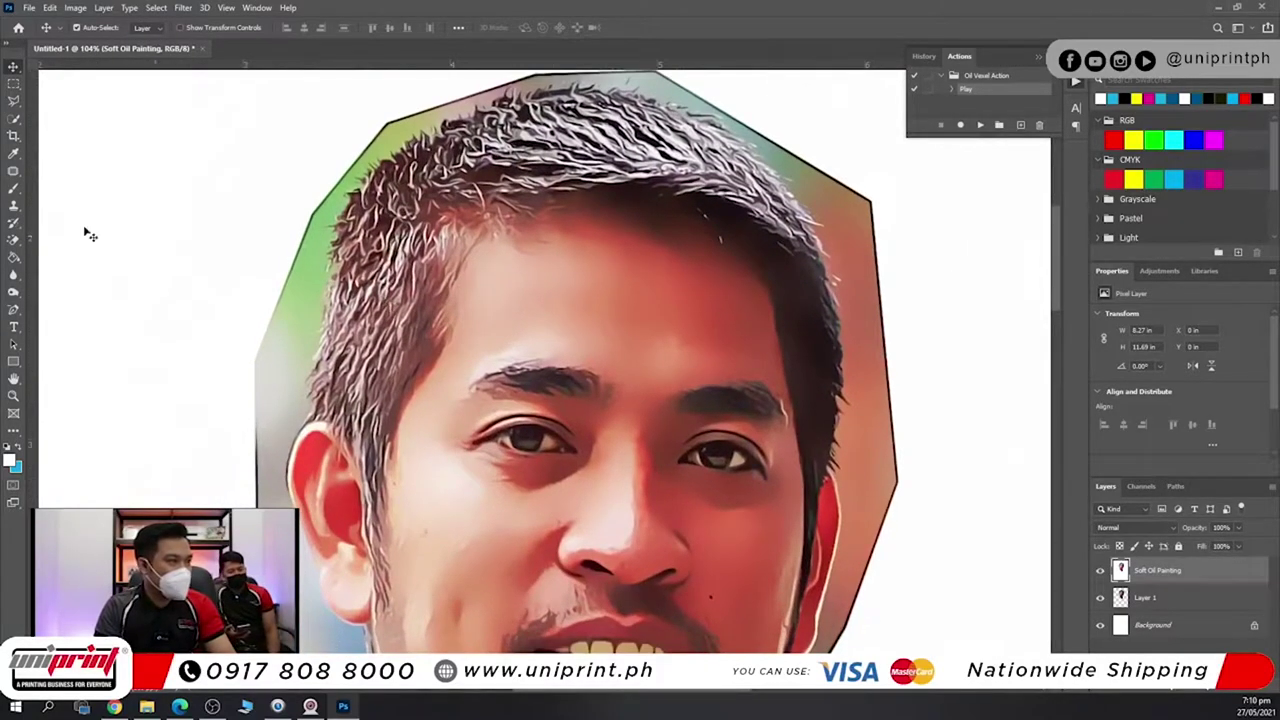
click(14, 101)
scroll(263, 414, up, 3)
scroll(200, 463, down, 5)
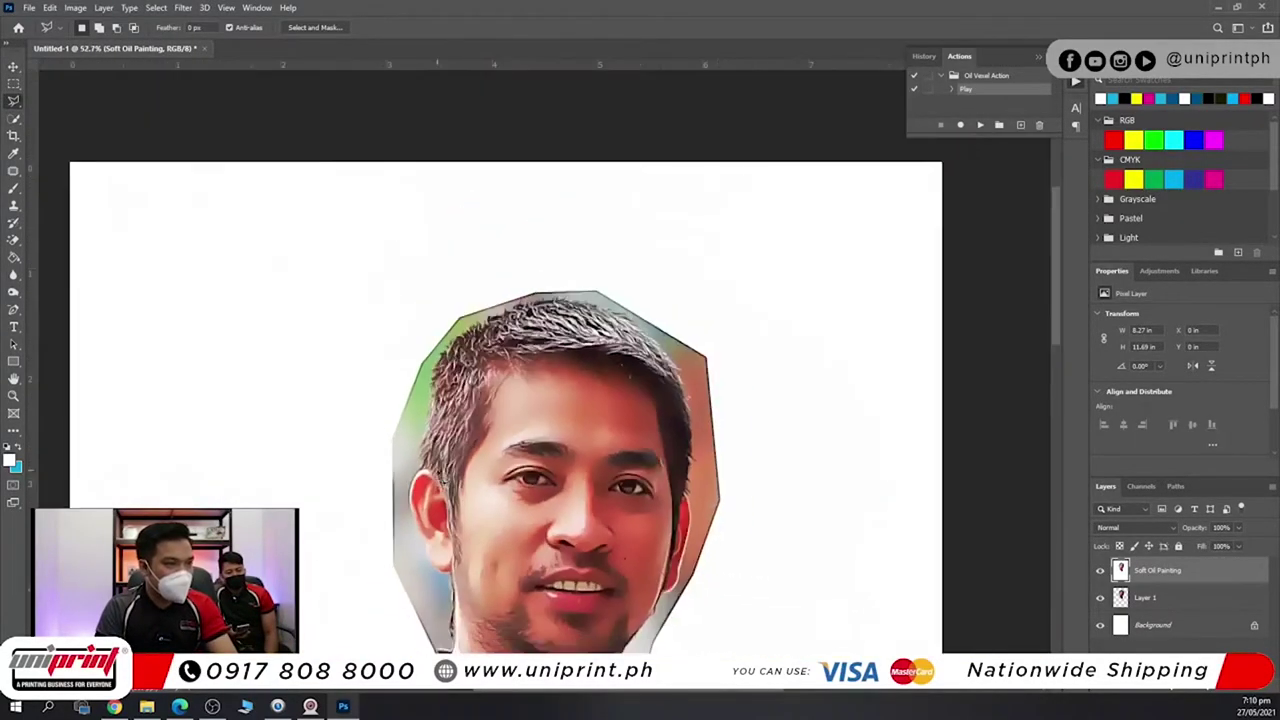
scroll(444, 478, down, 2)
right_click(14, 238)
click(70, 266)
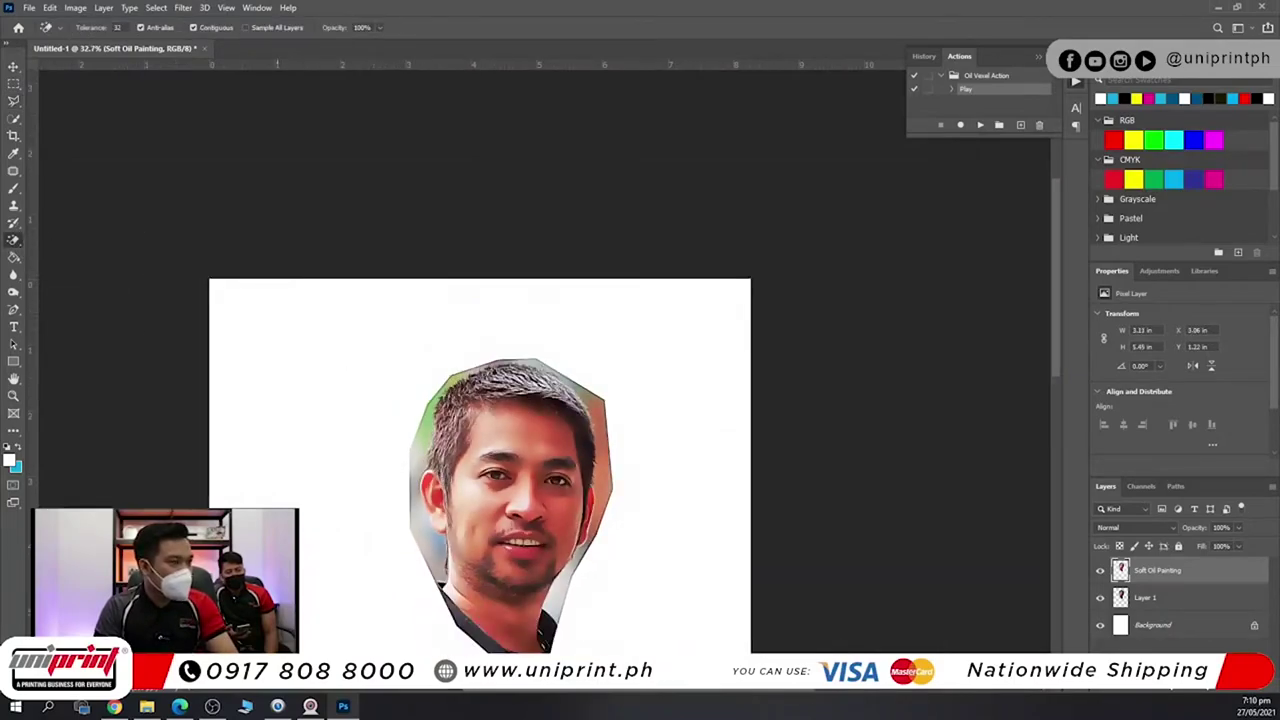
click(1100, 626)
scroll(409, 357, up, 5)
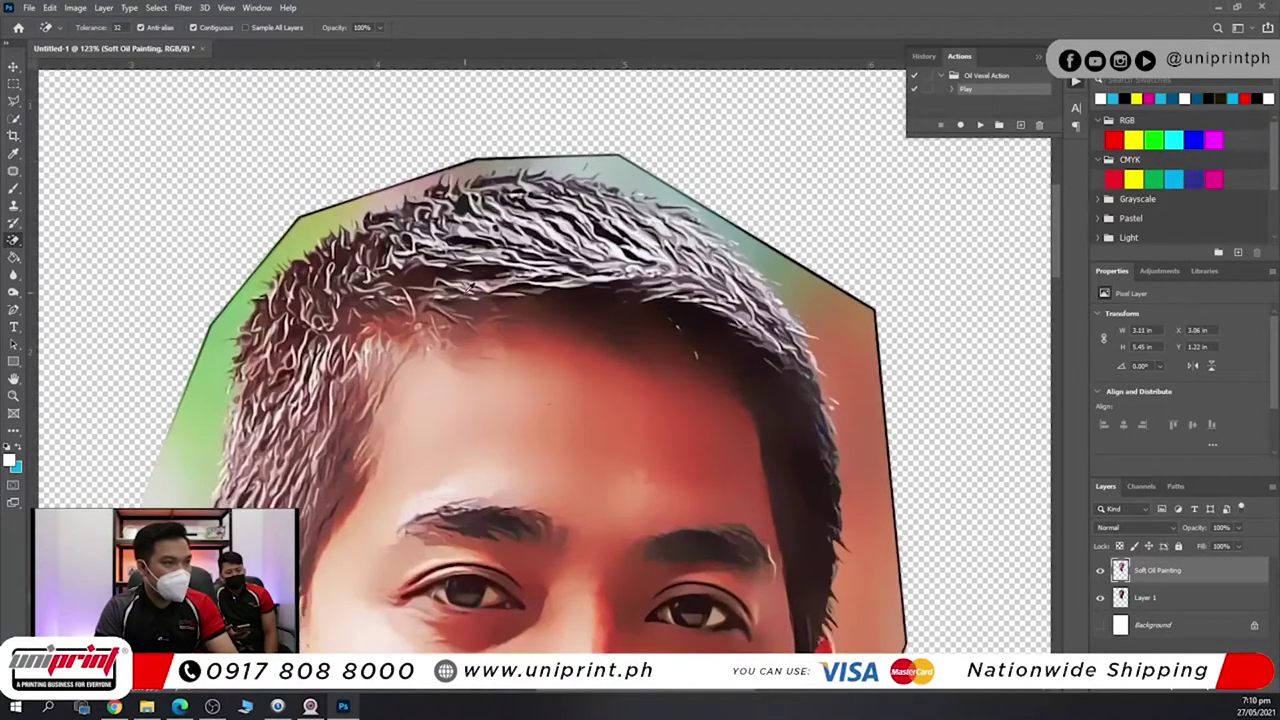
drag(462, 313, 483, 229)
click(14, 88)
click(14, 100)
scroll(580, 290, down, 3)
scroll(720, 265, up, 4)
scroll(705, 425, up, 3)
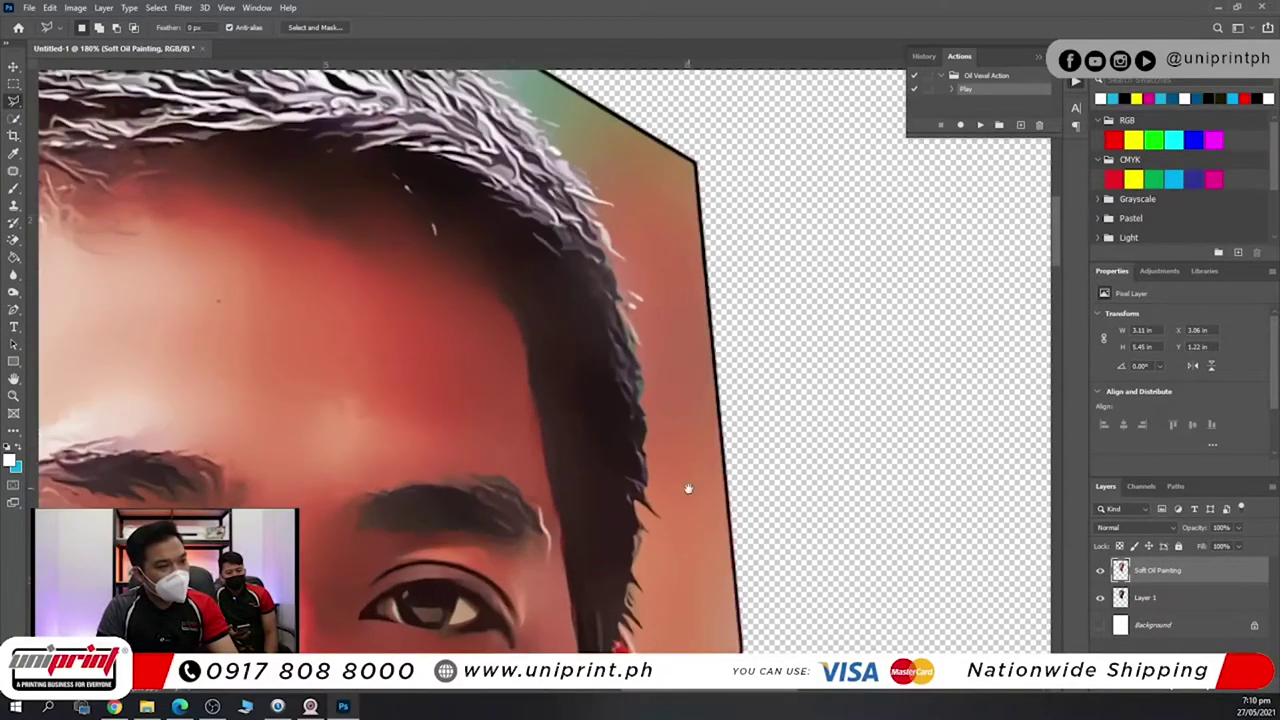
drag(694, 491, 600, 366)
scroll(604, 370, down, 6)
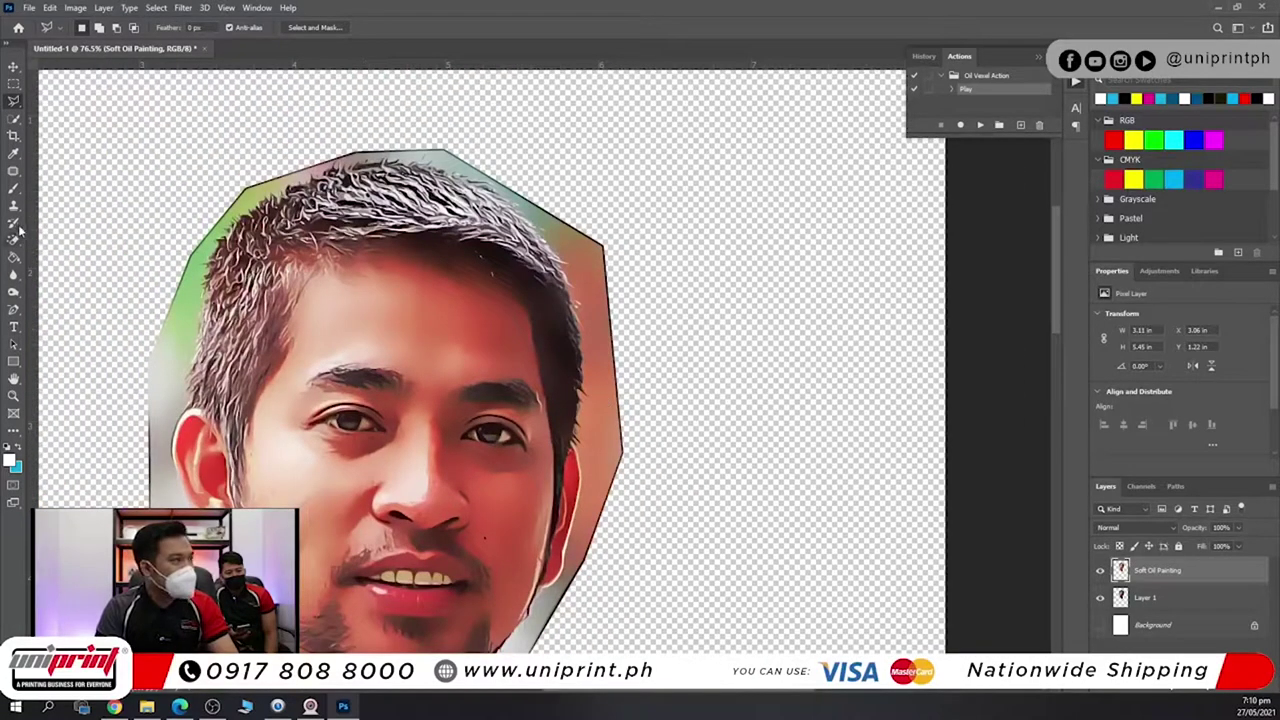
Try to erase the photo backdrop around the hair with an enlarged Background Eraser brush on Soft Oil Painting, with Layer 1 hidden.
right_click(14, 240)
click(80, 257)
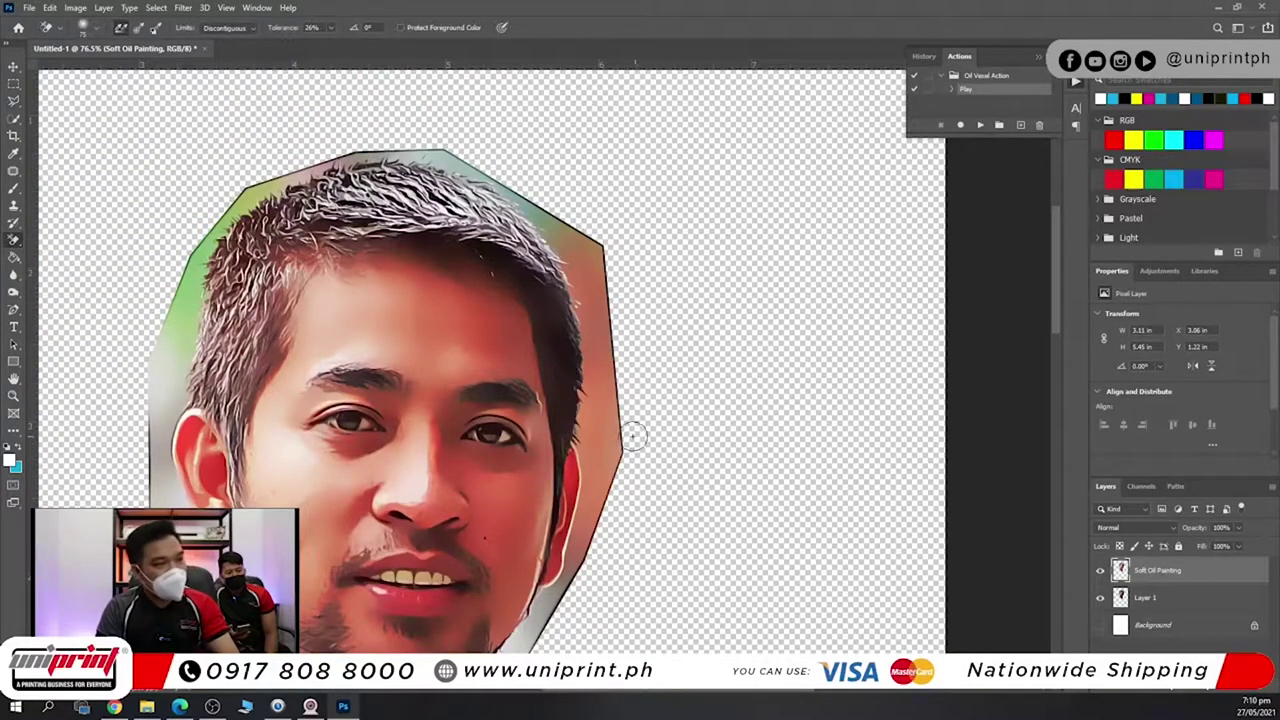
key(bracketright)
key(bracketright)
key(bracketright)
key(bracketright)
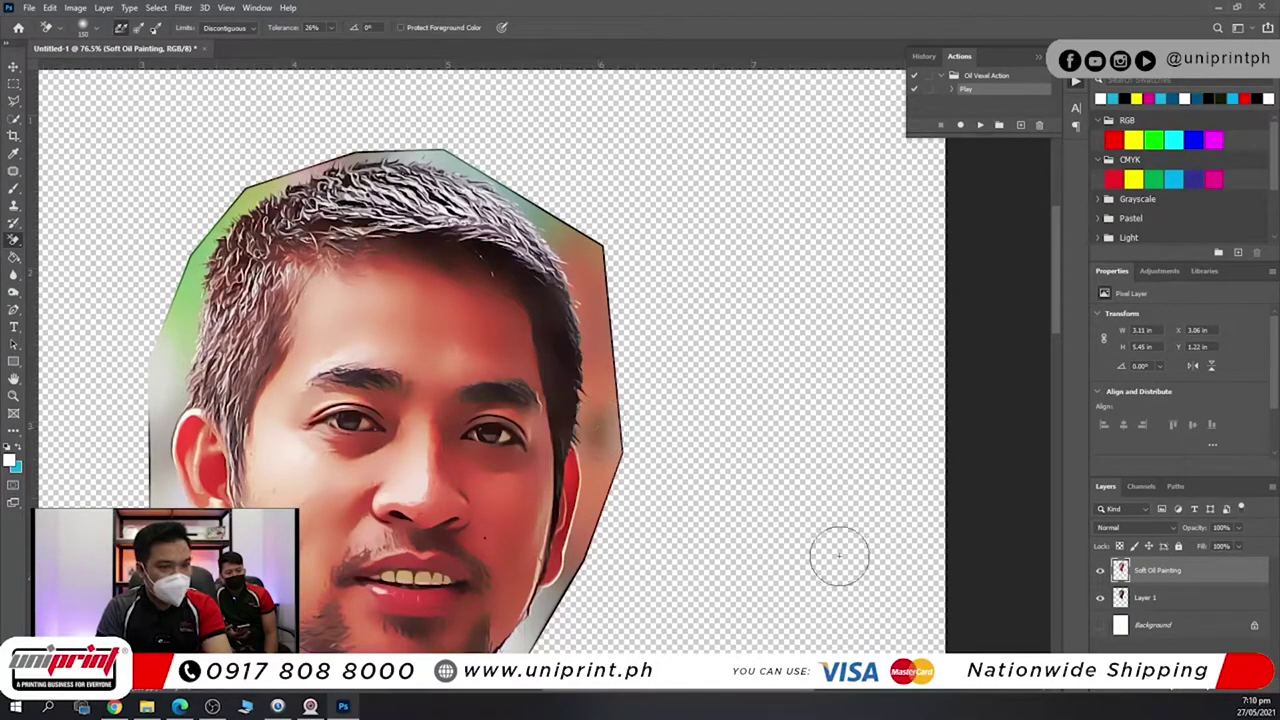
click(1099, 598)
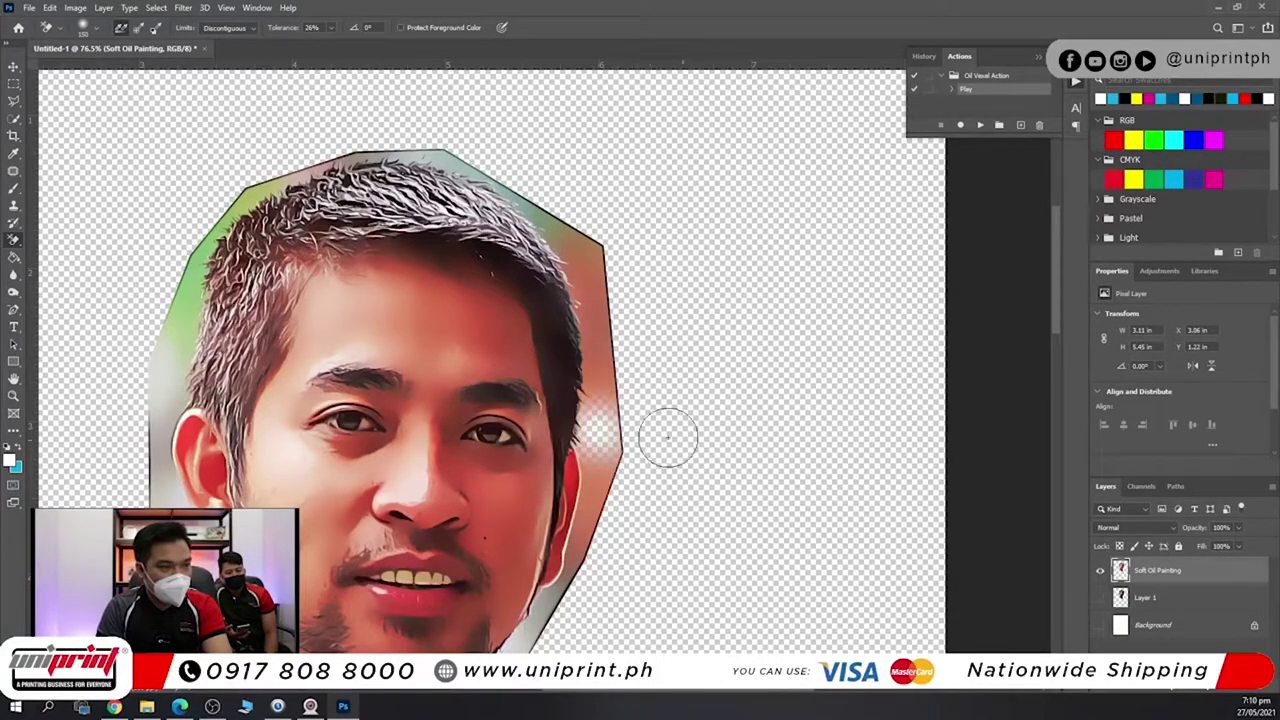
click(606, 384)
mouse_move(597, 334)
mouse_down()
mouse_move(601, 300)
mouse_move(547, 199)
mouse_move(443, 157)
mouse_move(403, 156)
mouse_move(410, 148)
mouse_move(320, 157)
mouse_move(329, 163)
mouse_up()
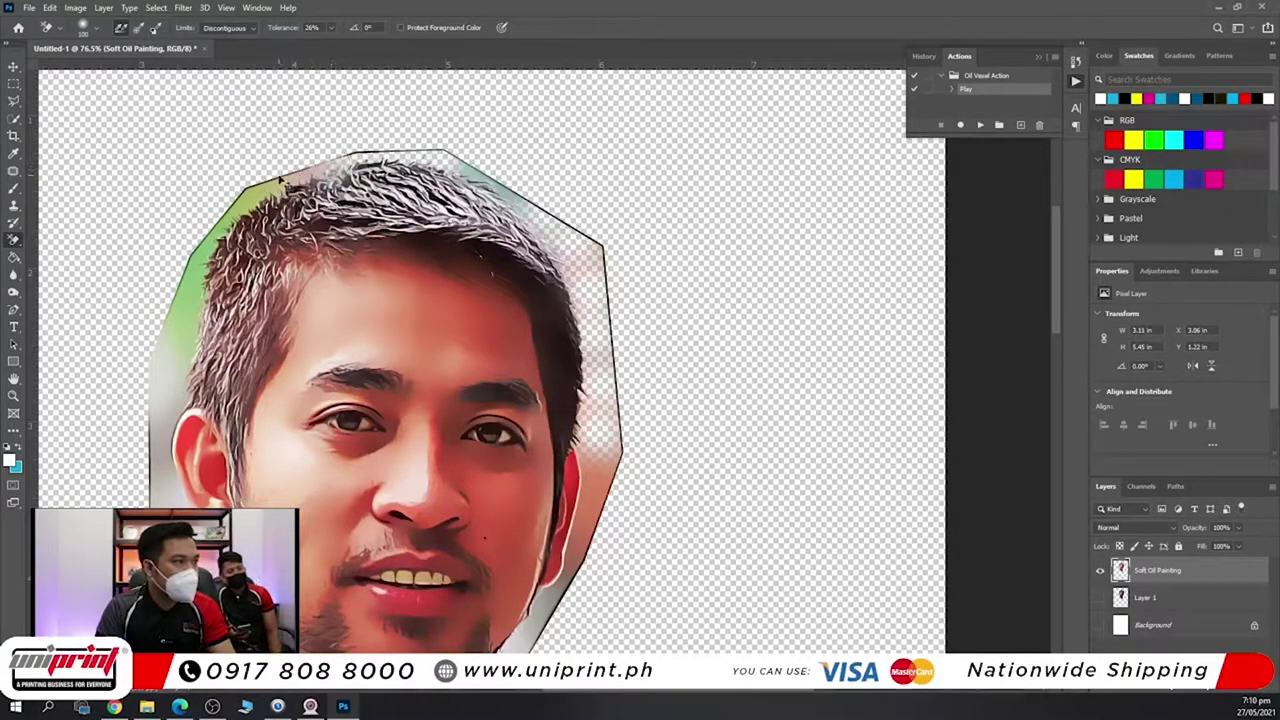
Undo all Background Eraser strokes on the Soft Oil Painting layer and the hiding of Layer 1.
key(ctrl+z)
key(ctrl+shift+z)
key(ctrl+z)
key(ctrl+z)
key(ctrl+z)
key(ctrl+z)
key(ctrl+z)
key(ctrl+z)
key(ctrl+z)
key(ctrl+z)
key(ctrl+z)
key(ctrl+z)
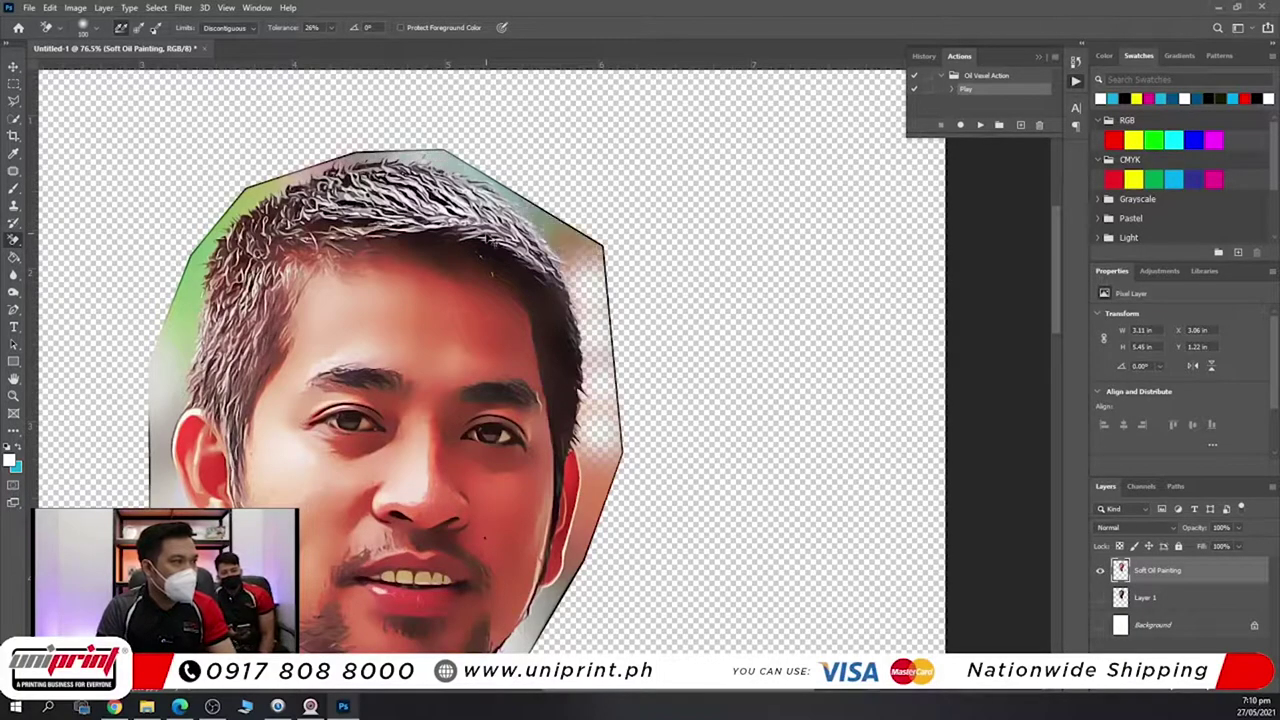
right_click(14, 240)
click(55, 252)
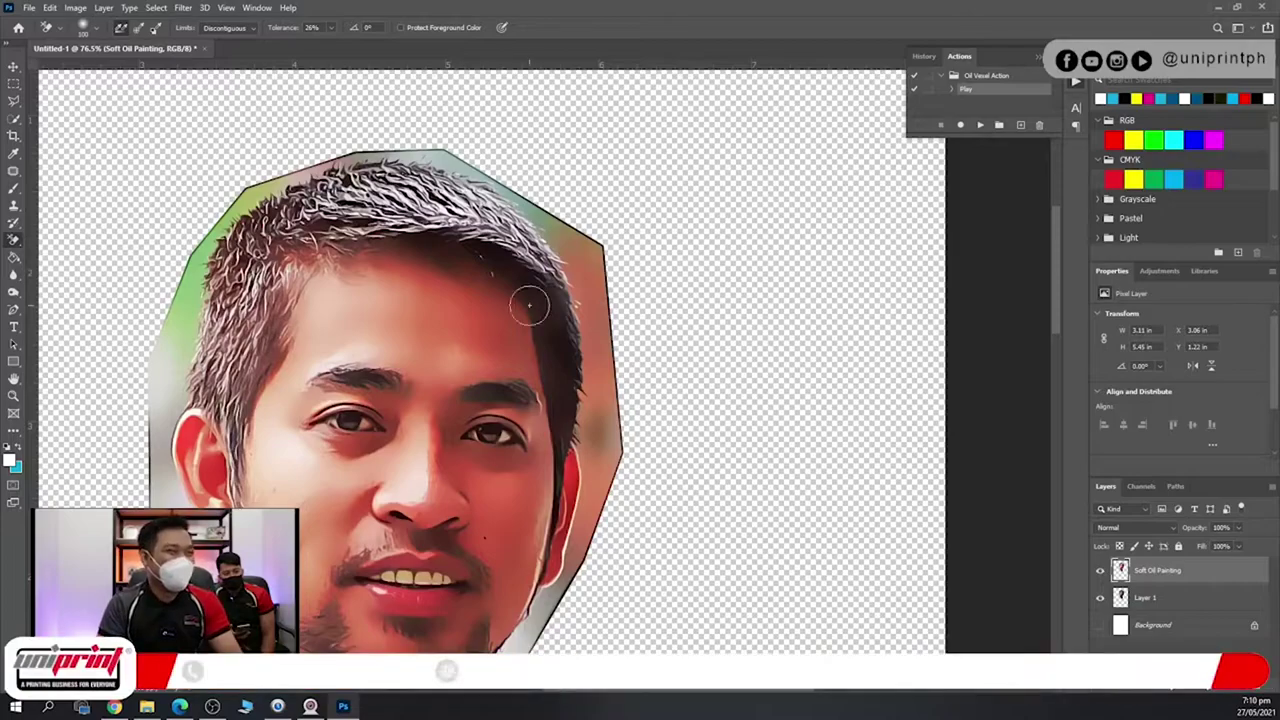
Outline the backdrop beside the ear on the image's right with the Polygonal Lasso, delete it from Soft Oil Painting, hide Layer 1 and deselect.
scroll(614, 398, down, 1)
scroll(614, 398, down, 1)
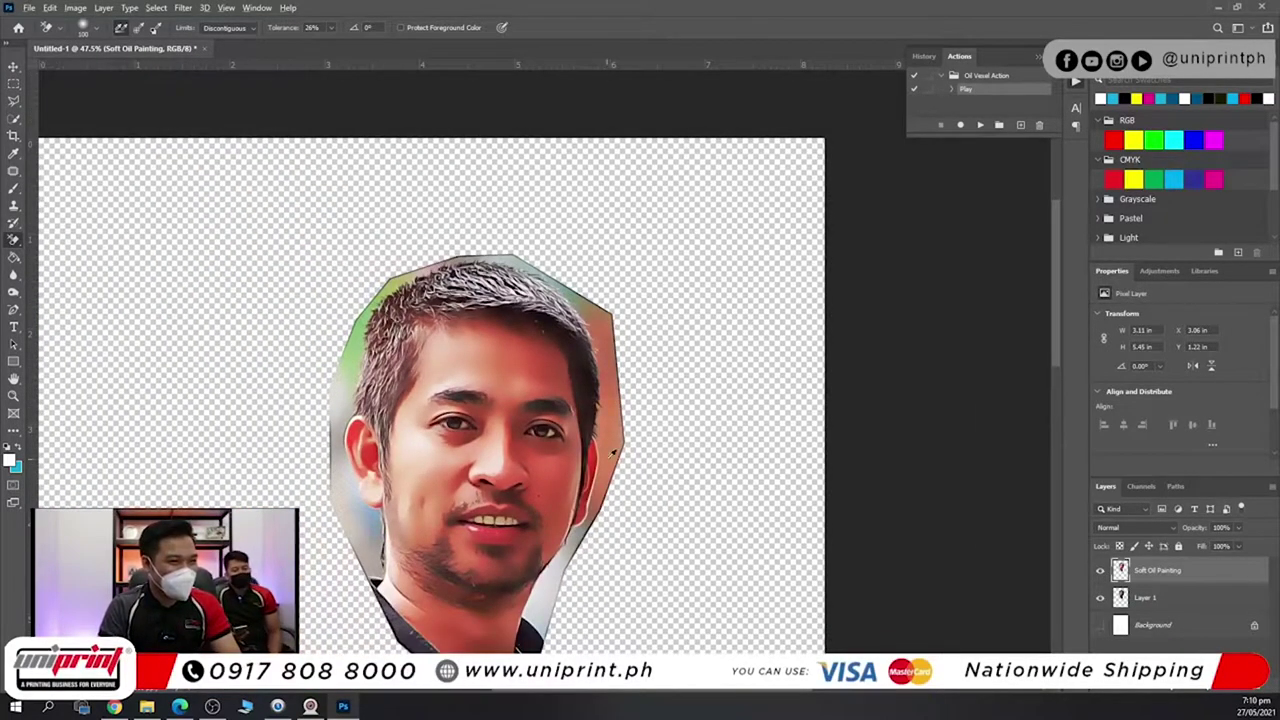
scroll(534, 466, up, 2)
click(12, 102)
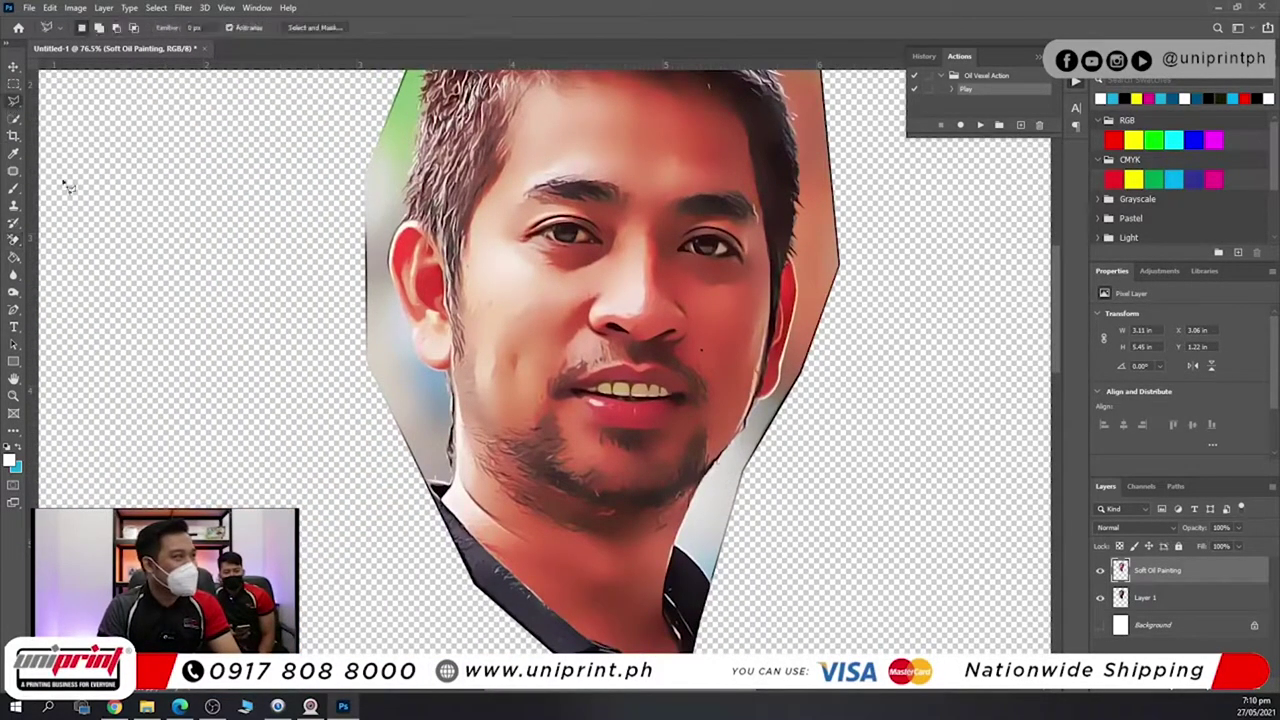
scroll(680, 302, up, 5)
drag(935, 297, 393, 297)
mouse_move(596, 158)
mouse_down()
mouse_move(457, 614)
mouse_move(430, 655)
mouse_up()
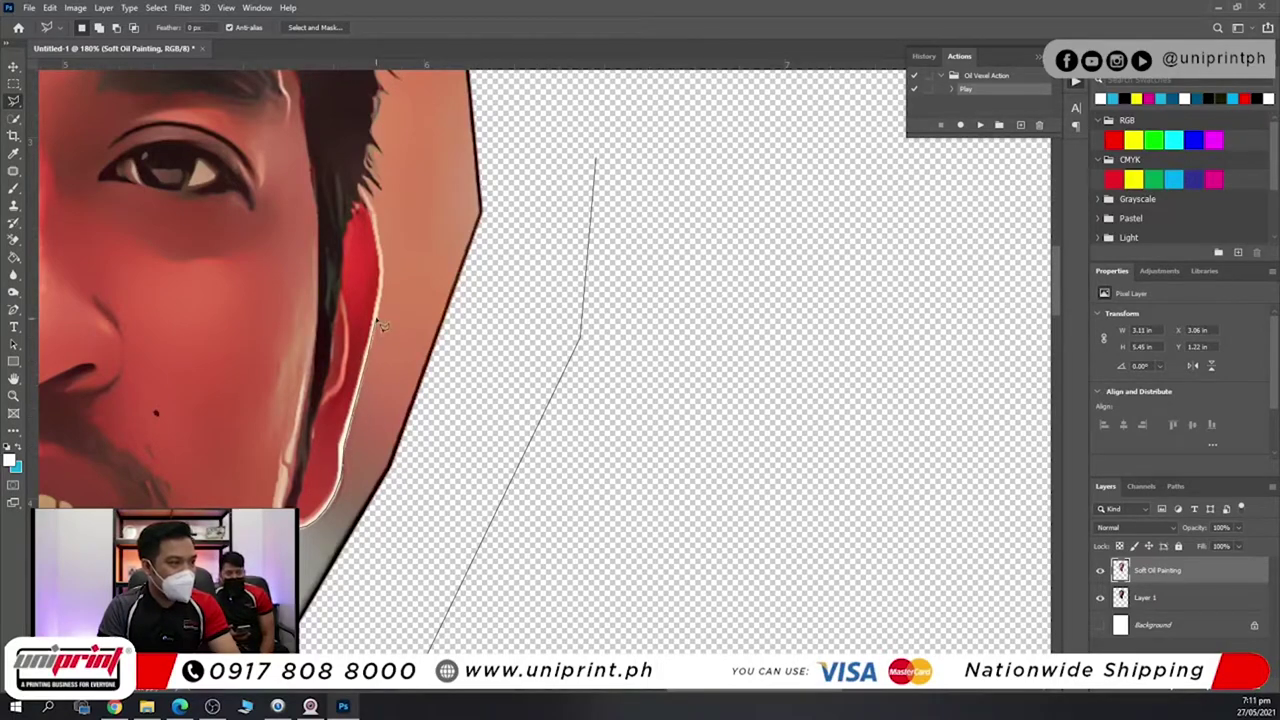
mouse_move(388, 280)
mouse_down()
mouse_move(392, 202)
mouse_move(472, 116)
mouse_up()
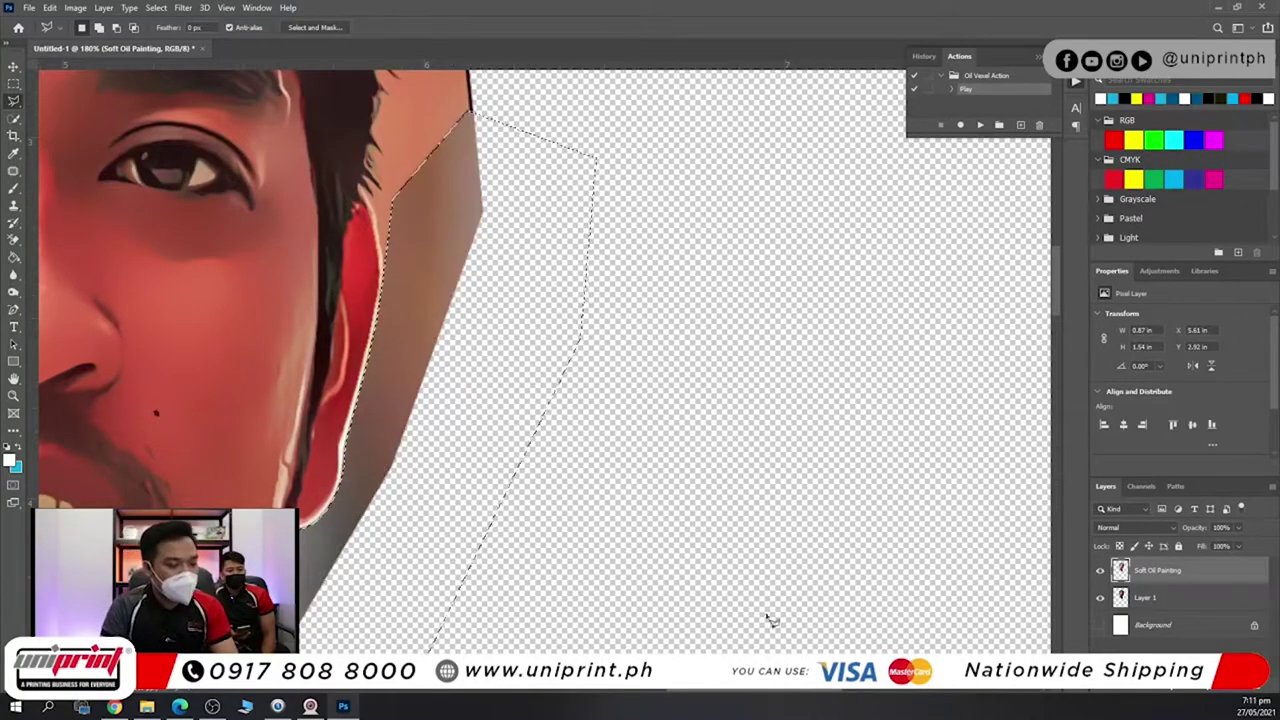
click(1101, 597)
key(ctrl+d)
scroll(571, 500, down, 5)
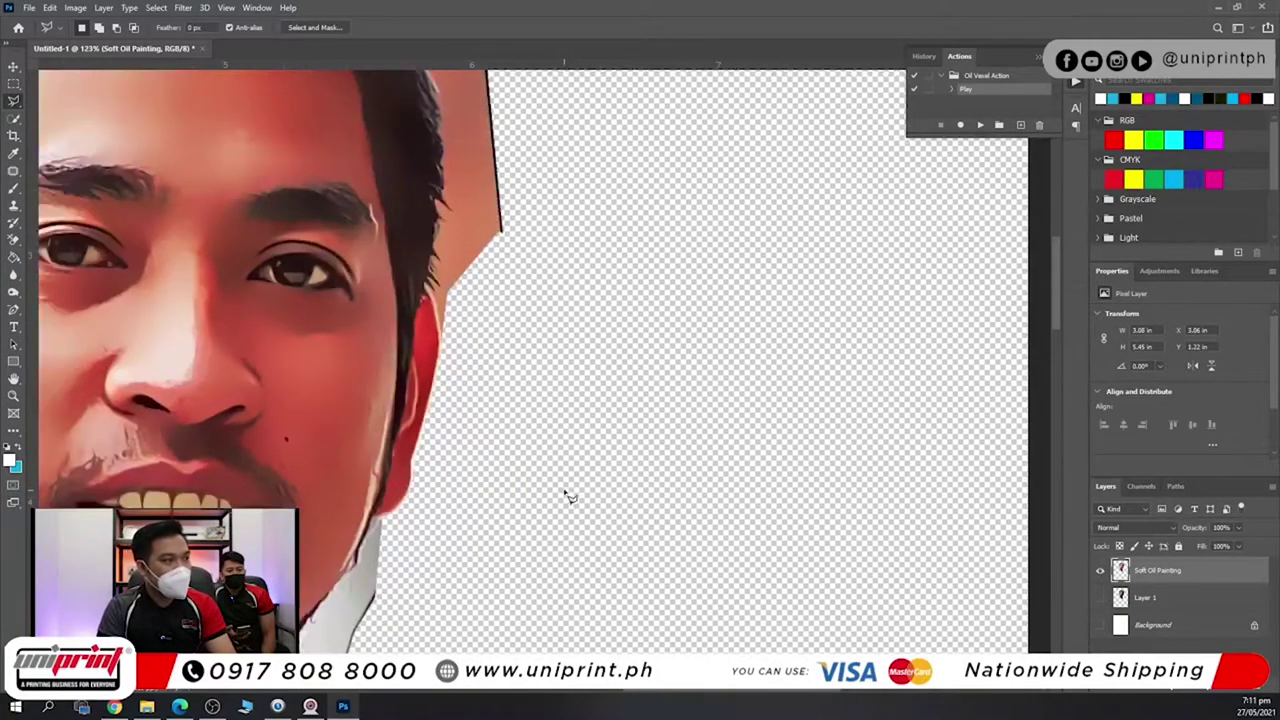
Move Layer 1 above Soft Oil Painting, make it visible, set its opacity to 15% and compare the blend with and without it.
click(1152, 603)
key(ctrl+bracketright)
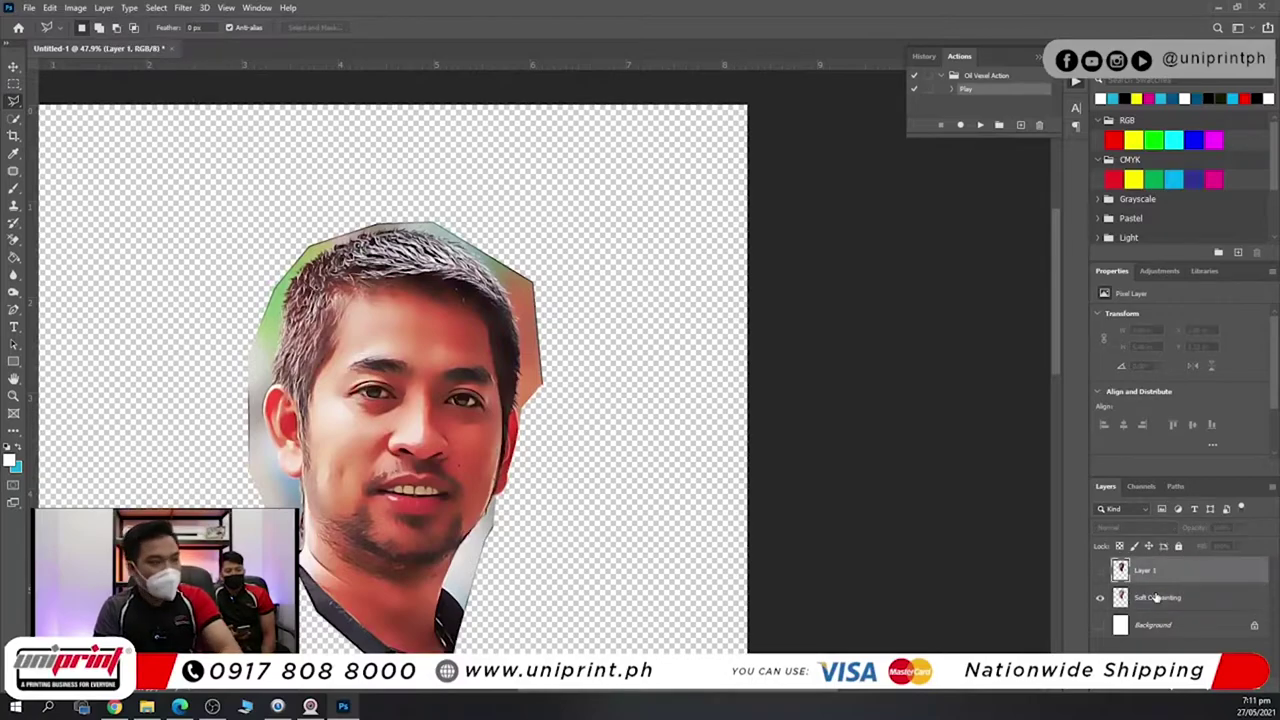
click(1101, 571)
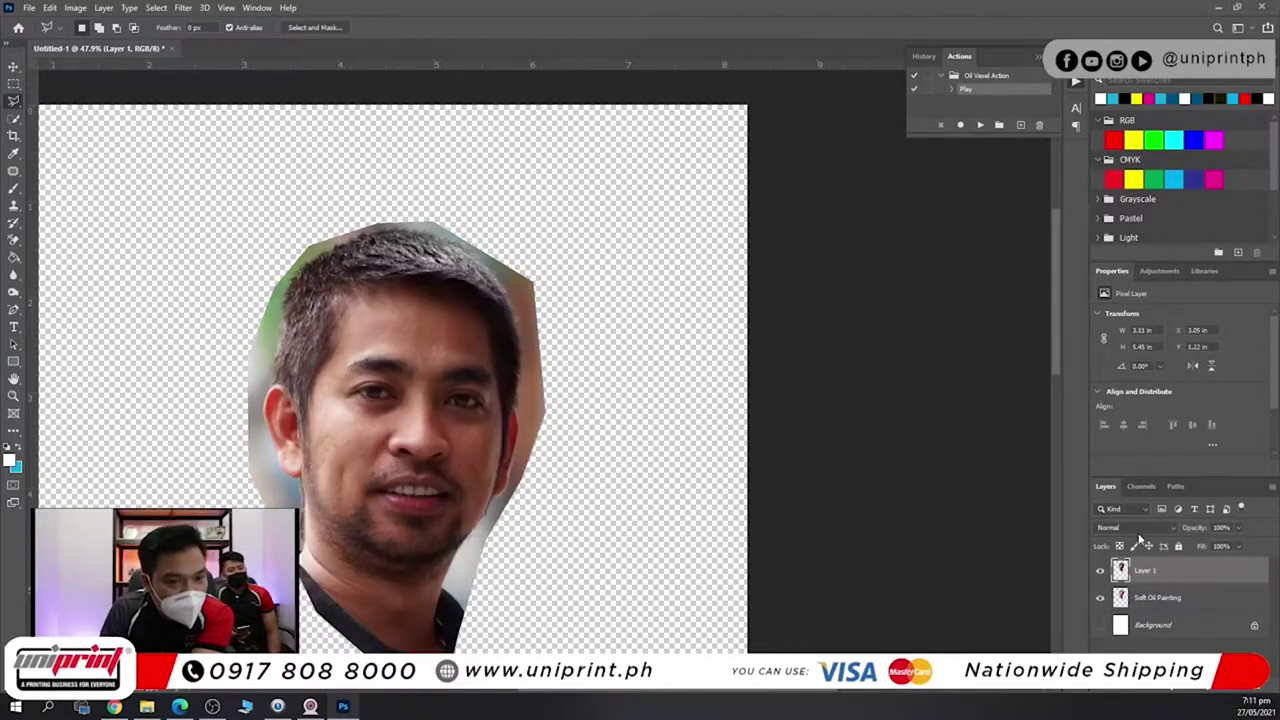
drag(1240, 528, 1199, 545)
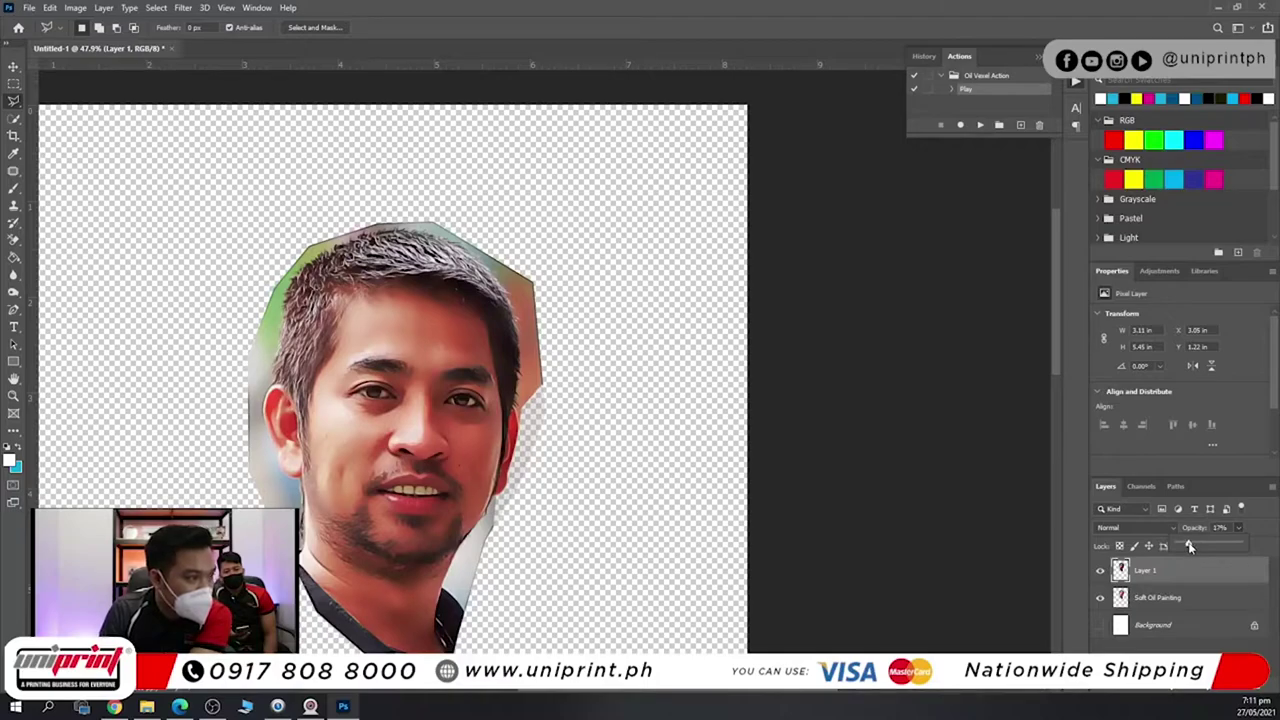
click(1099, 573)
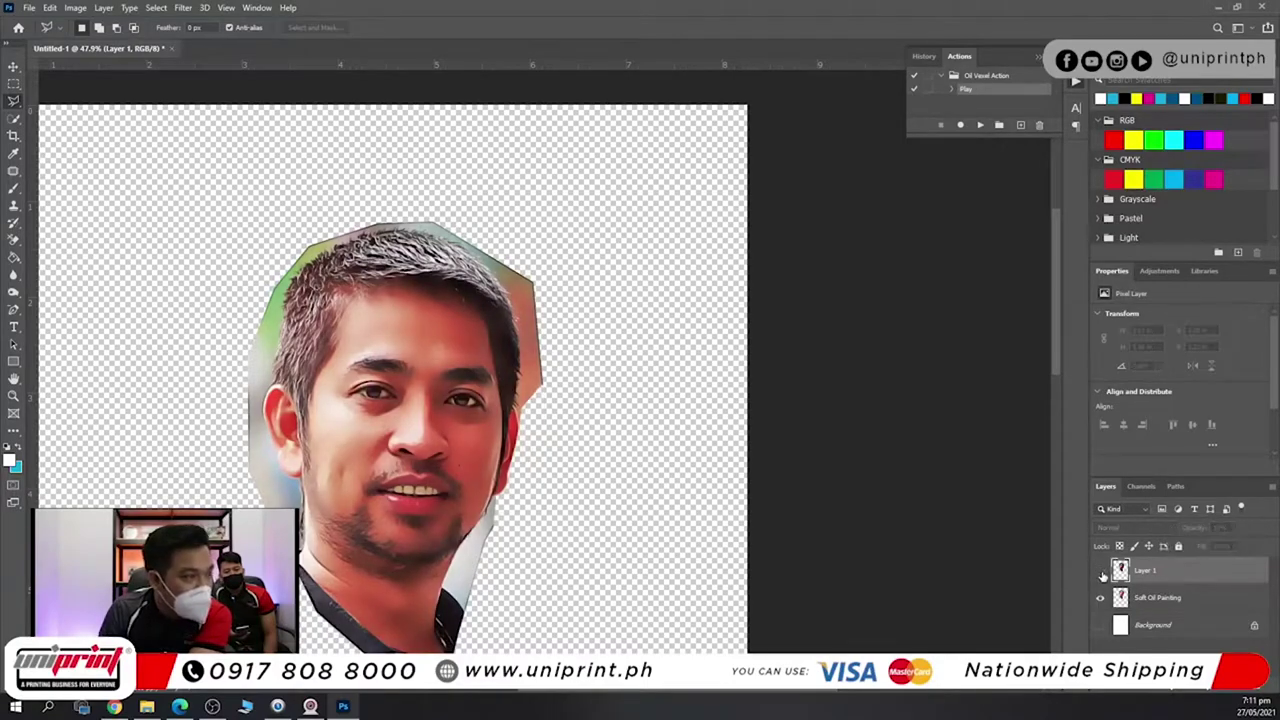
click(1101, 573)
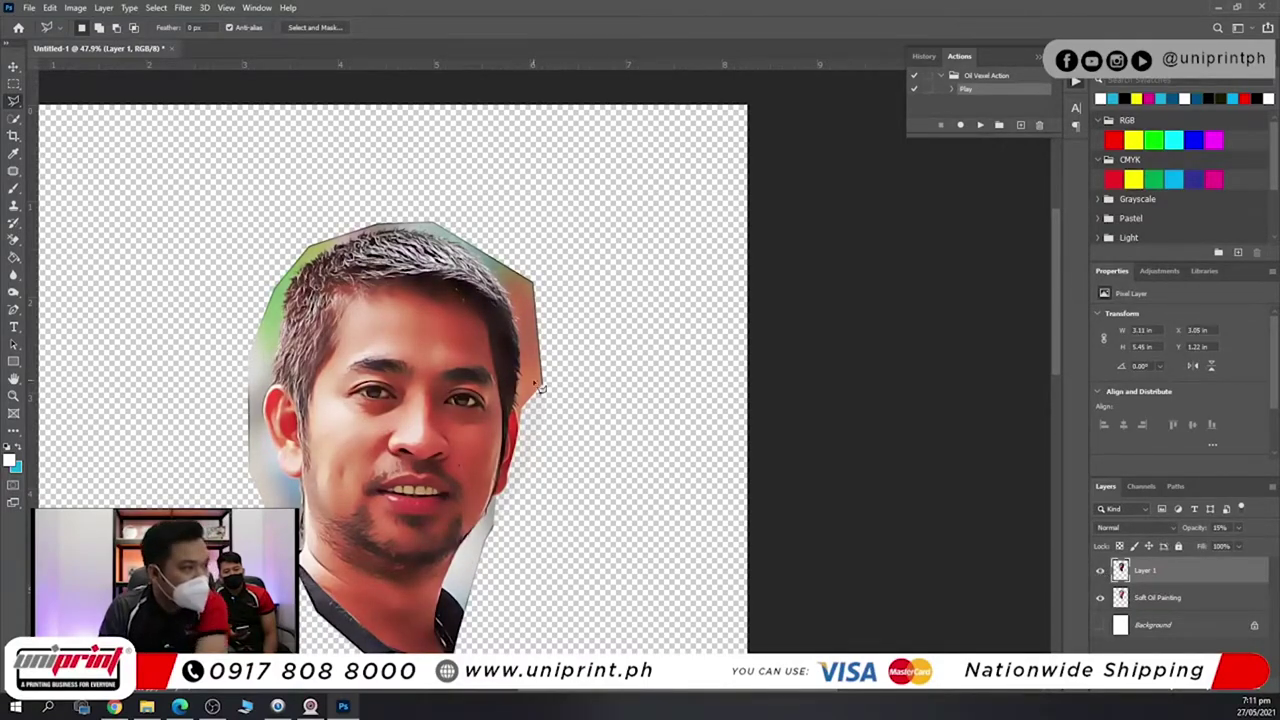
scroll(477, 447, up, 5)
scroll(445, 430, down, 6)
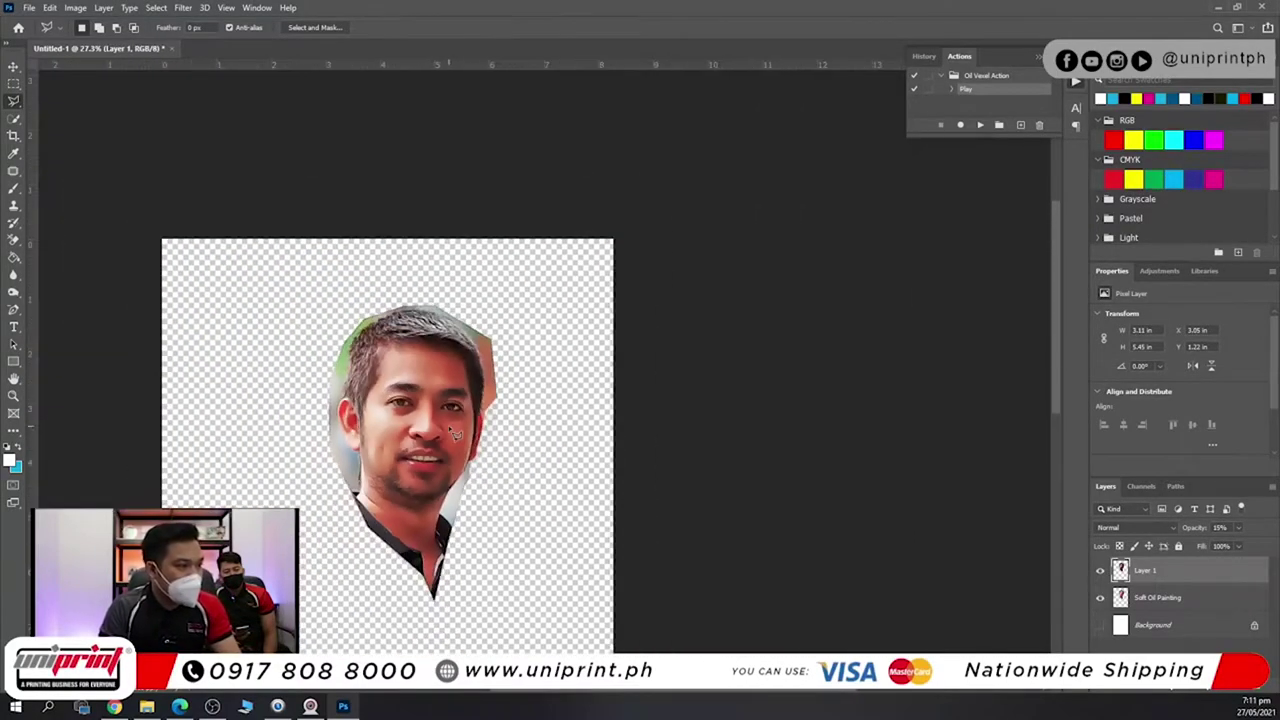
Combine Layer 1 and Soft Oil Painting into one smart object and rasterize it into a single pixel layer.
scroll(440, 420, up, 3)
scroll(440, 420, down, 2)
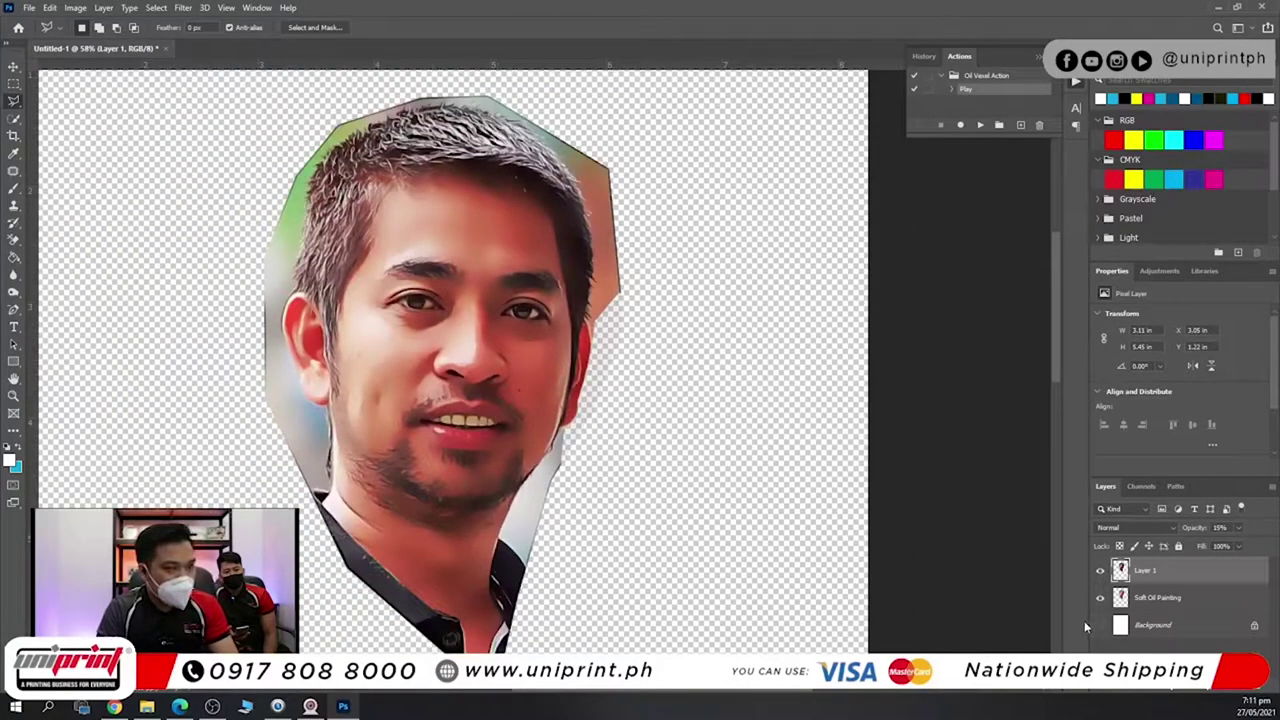
right_click(1172, 598)
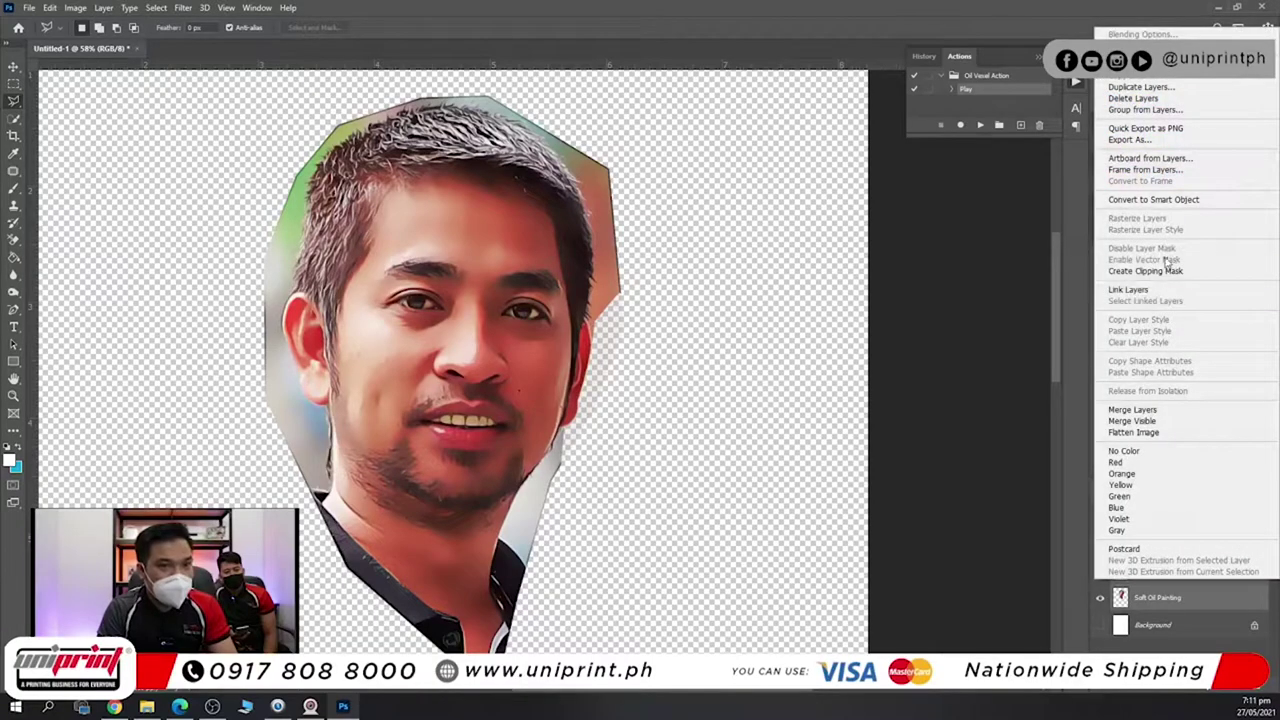
click(1155, 199)
right_click(1197, 560)
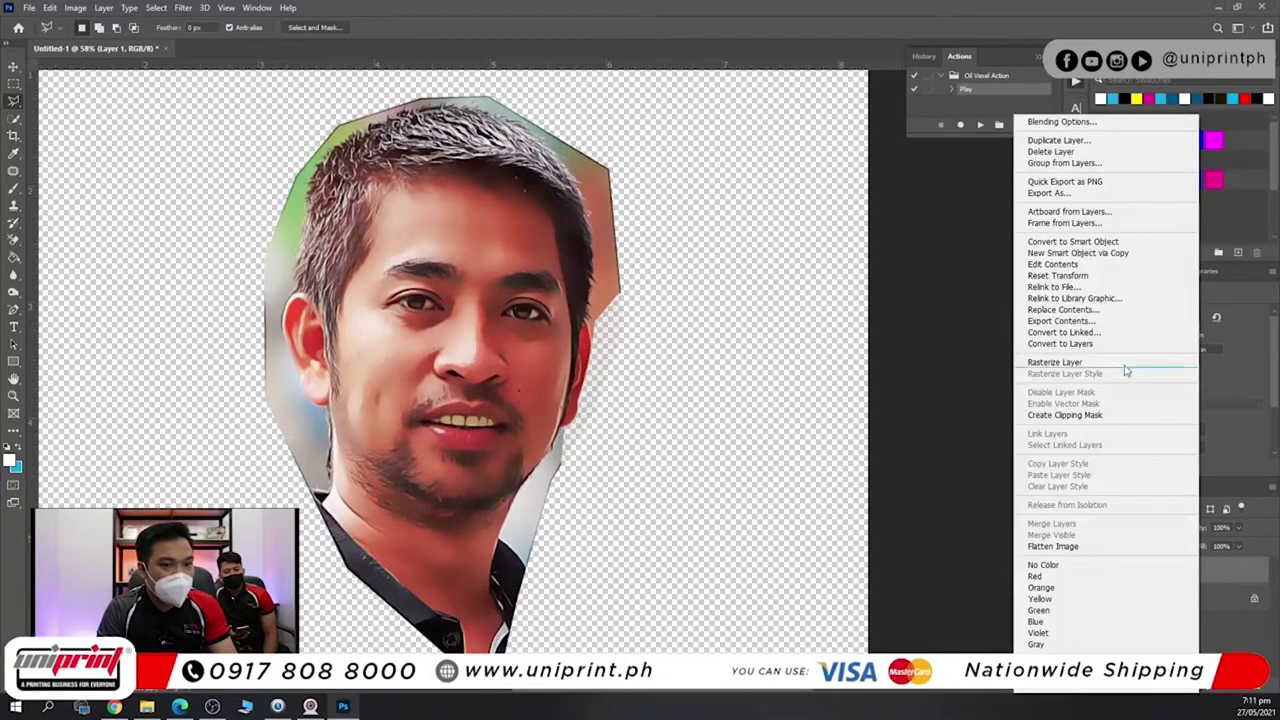
click(1085, 366)
Outline the backdrop between the jaw and collar on the image's right with the Polygonal Lasso, delete it and deselect.
scroll(519, 543, up, 2)
scroll(519, 543, up, 3)
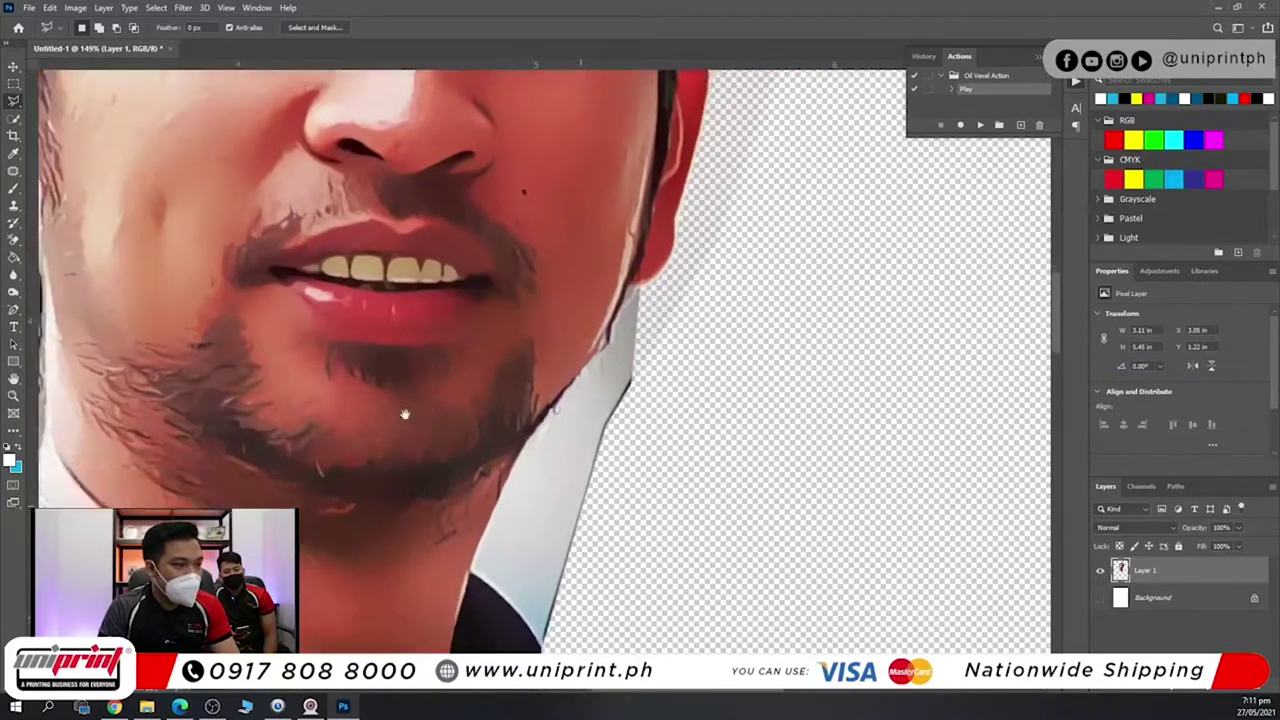
click(460, 537)
click(398, 658)
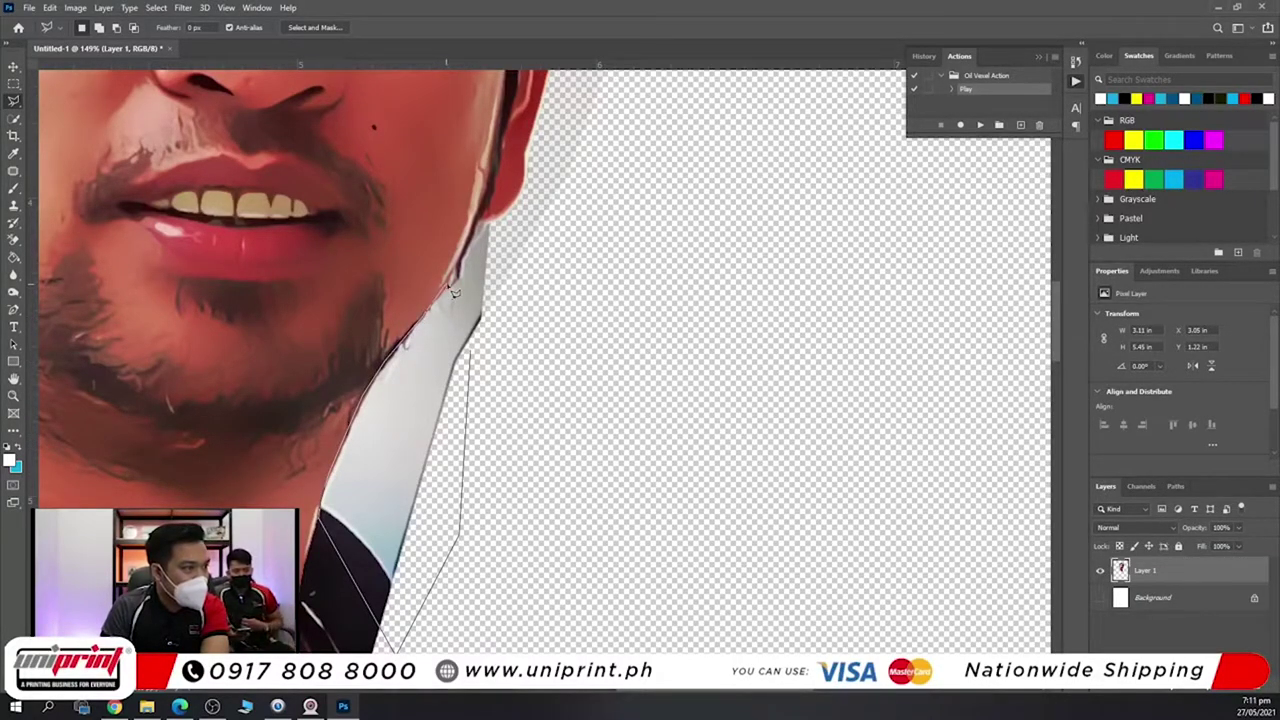
click(520, 207)
click(664, 396)
double_click(631, 478)
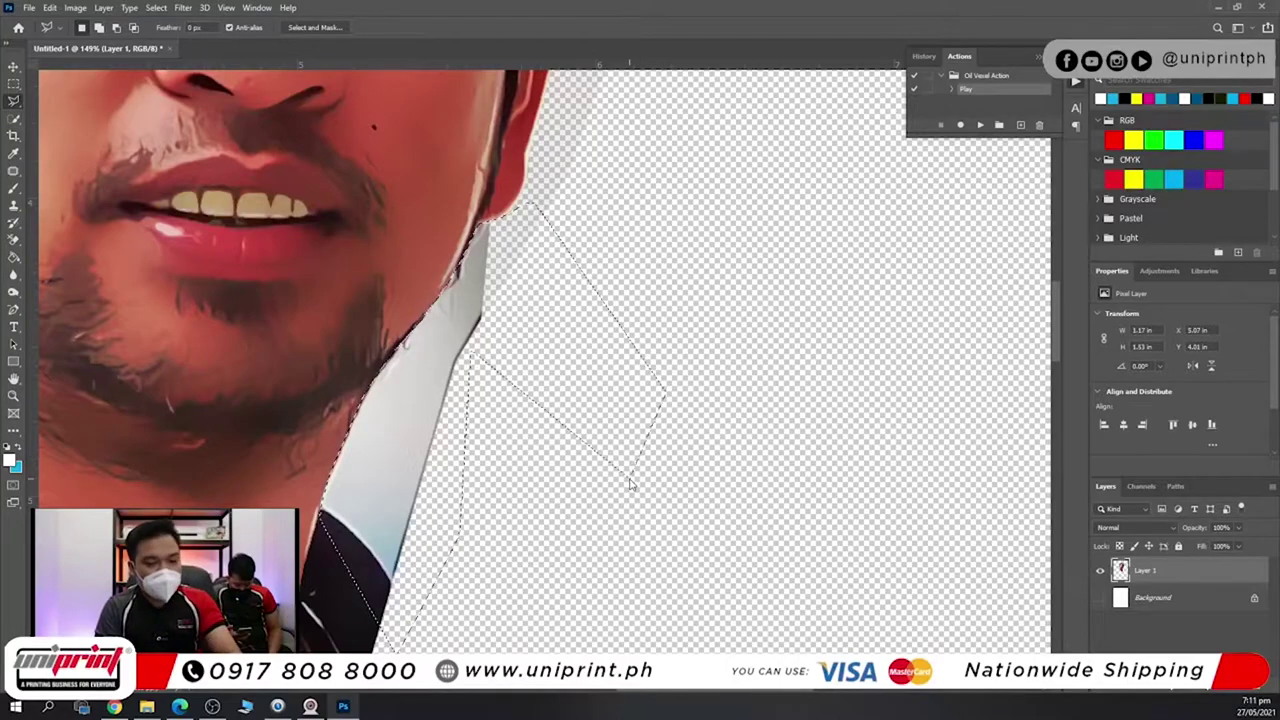
key(ctrl+d)
Outline the backdrop along the outer edge of the ear on the image's left with the Polygonal Lasso, delete it and deselect.
scroll(560, 493, down, 5)
scroll(557, 123, up, 4)
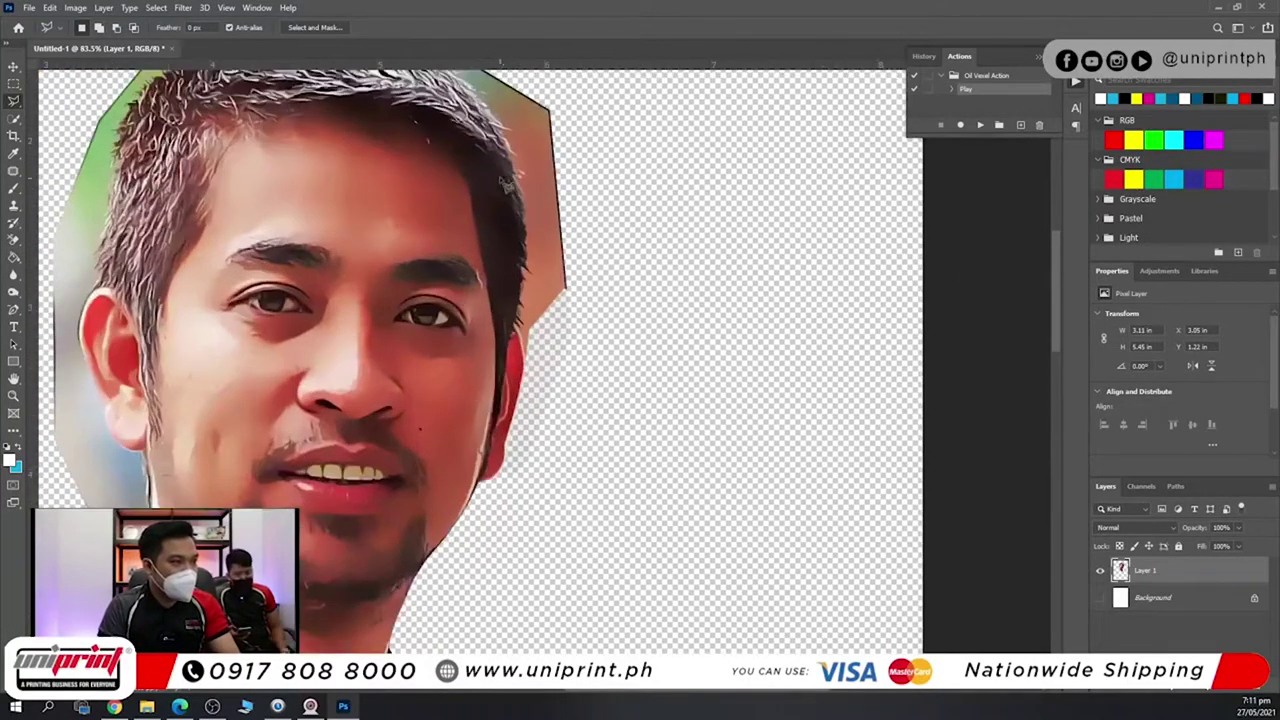
scroll(458, 344, down, 5)
drag(179, 435, 468, 289)
scroll(540, 200, up, 7)
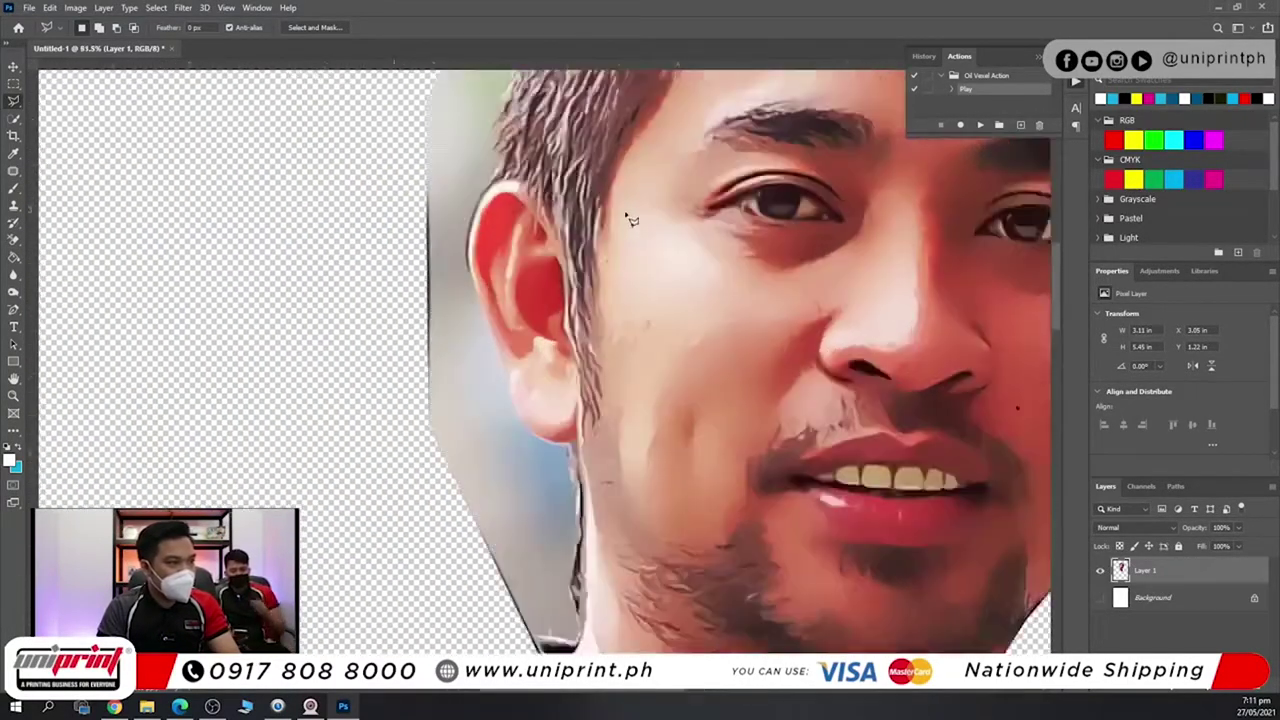
drag(475, 458, 522, 387)
click(276, 352)
click(450, 632)
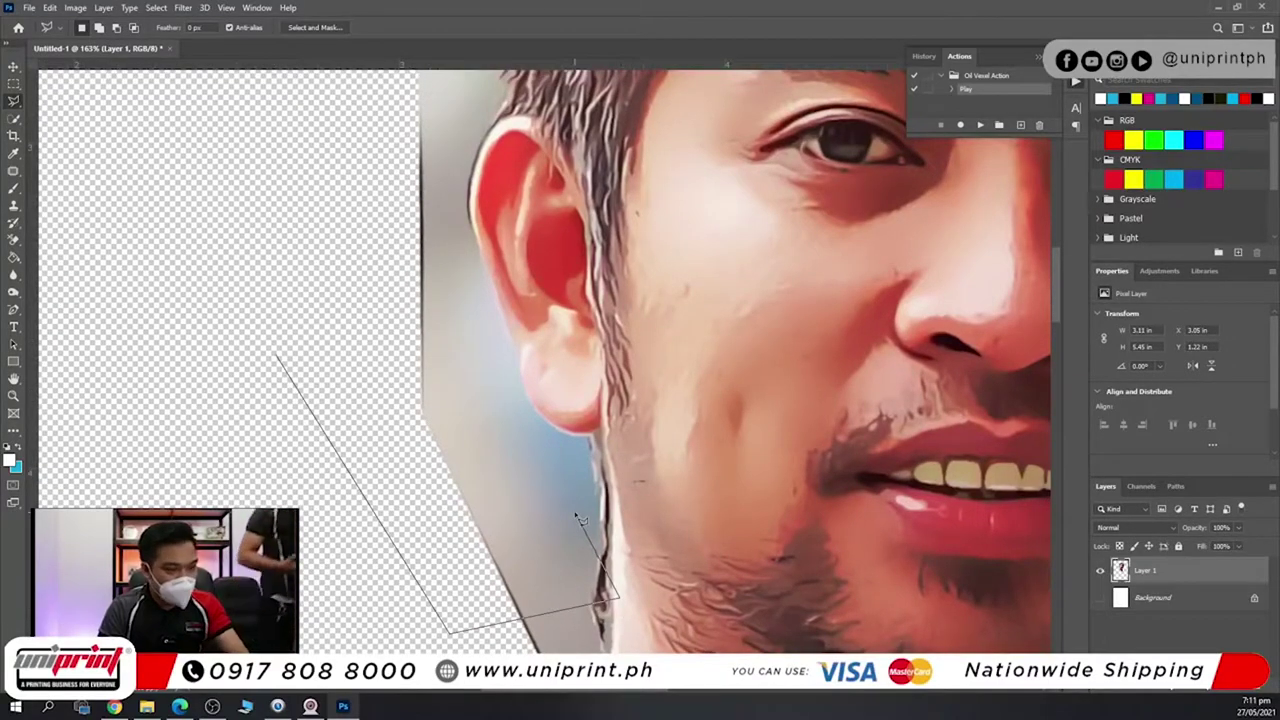
click(566, 520)
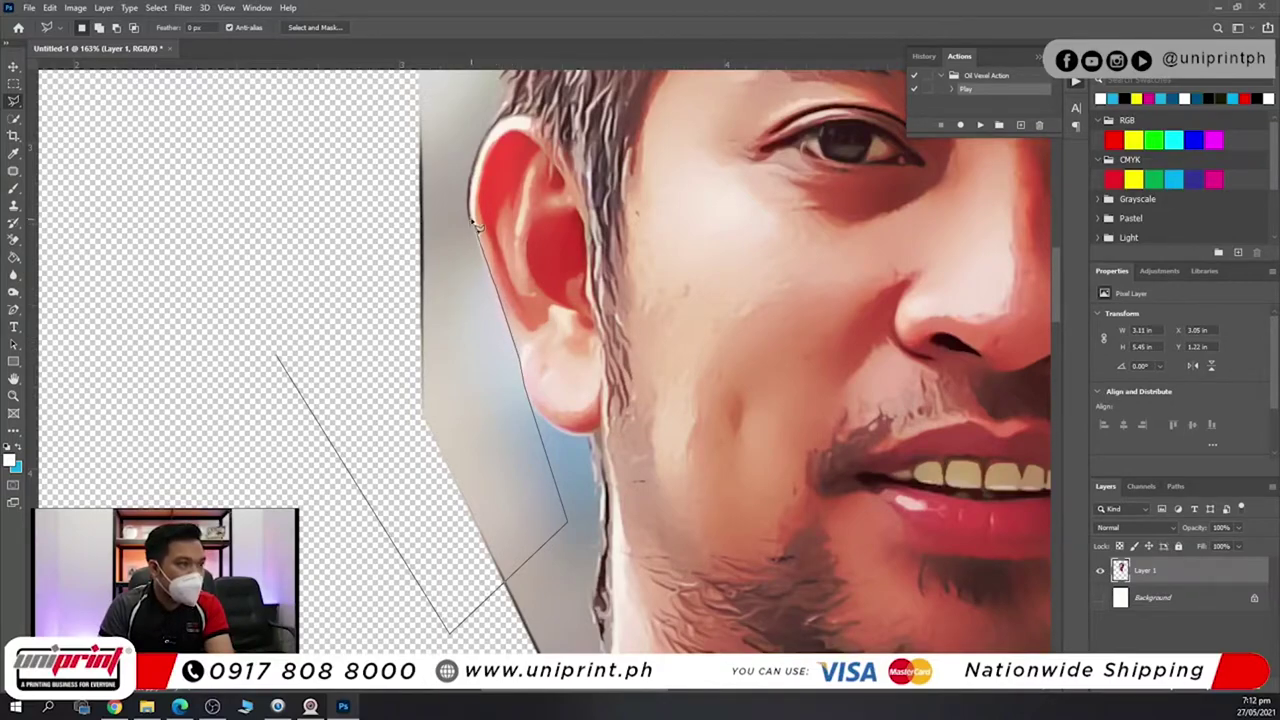
click(478, 177)
click(223, 147)
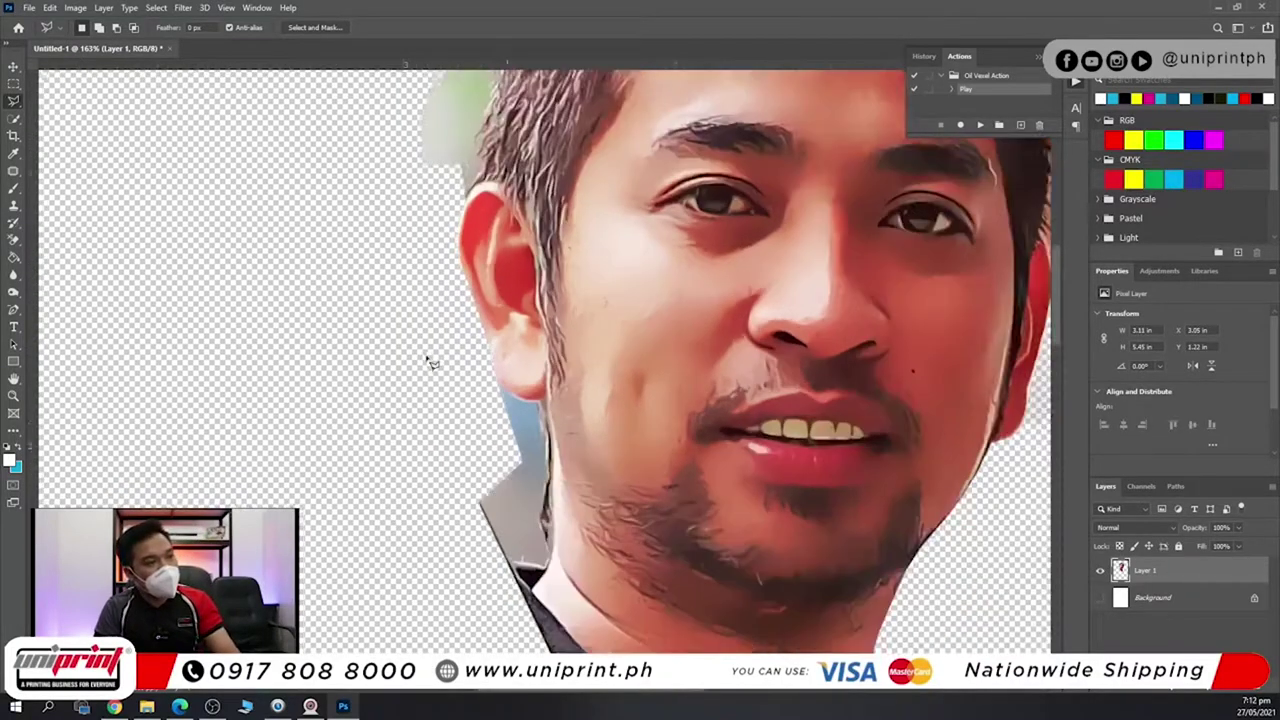
Save the document to the Desktop in Photoshop format under the file name caricature.
scroll(428, 358, down, 8)
scroll(522, 262, up, 3)
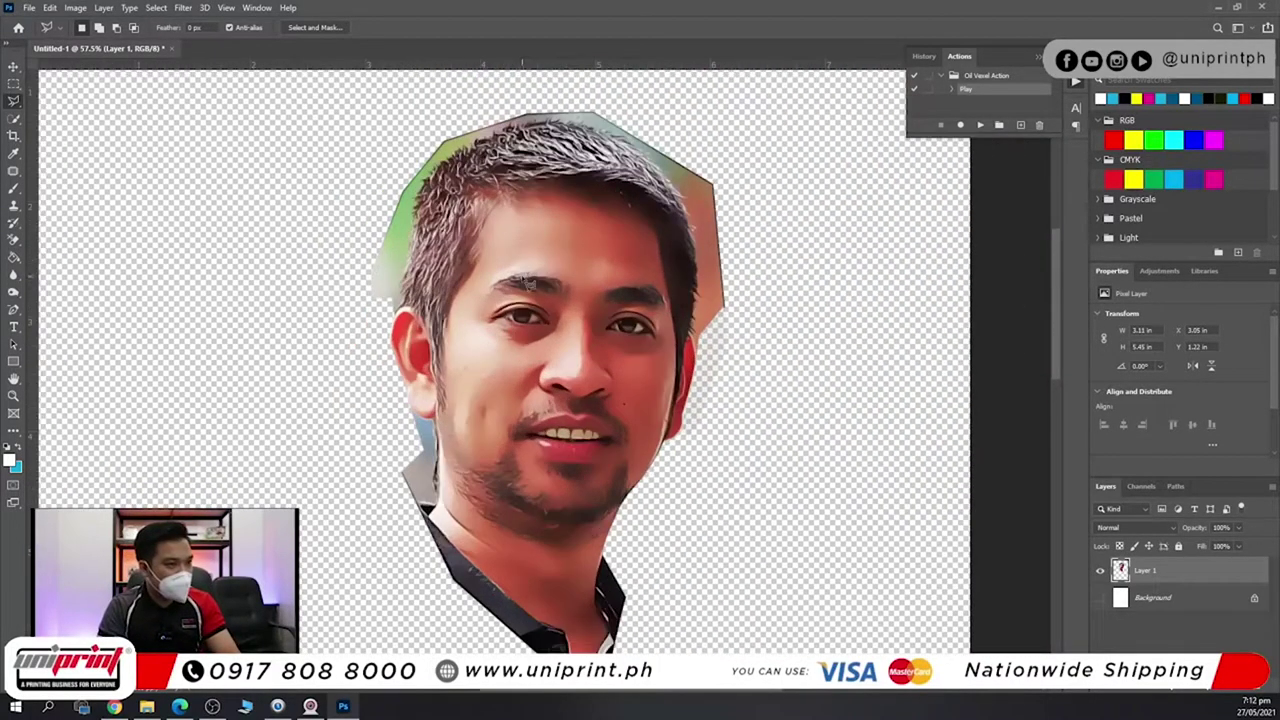
drag(522, 262, 494, 294)
click(30, 8)
click(80, 158)
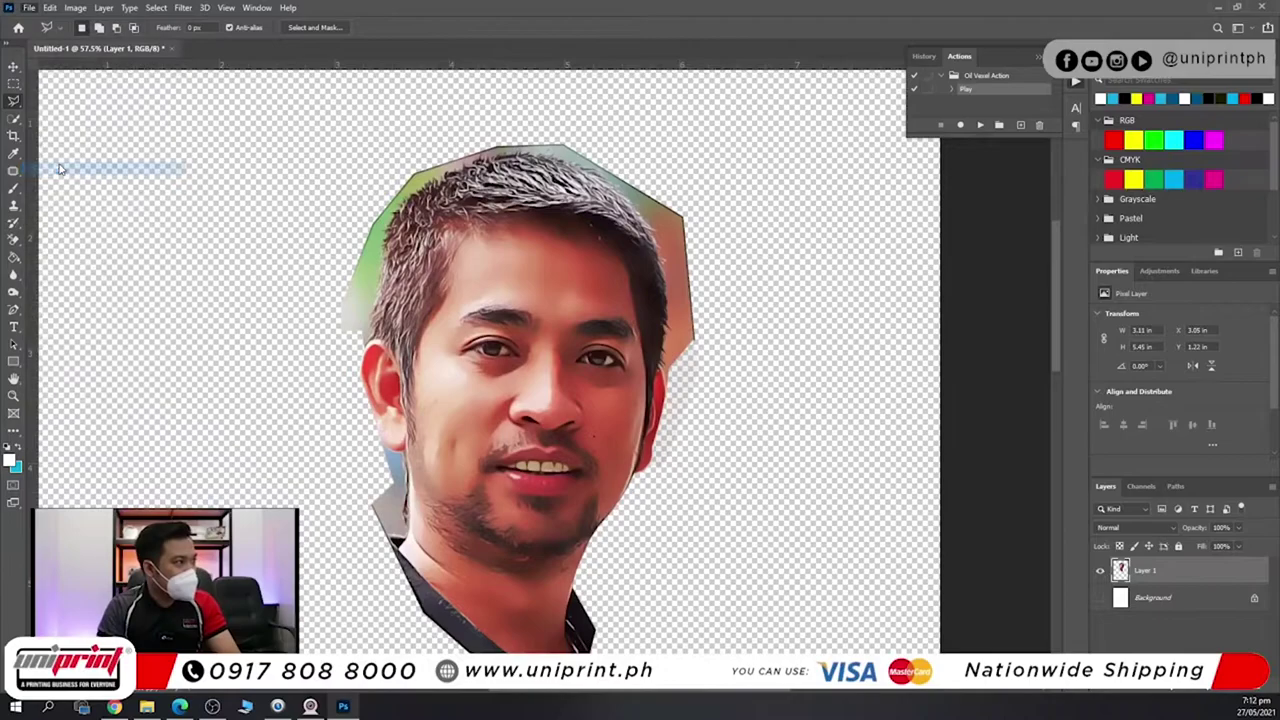
text(caricature)
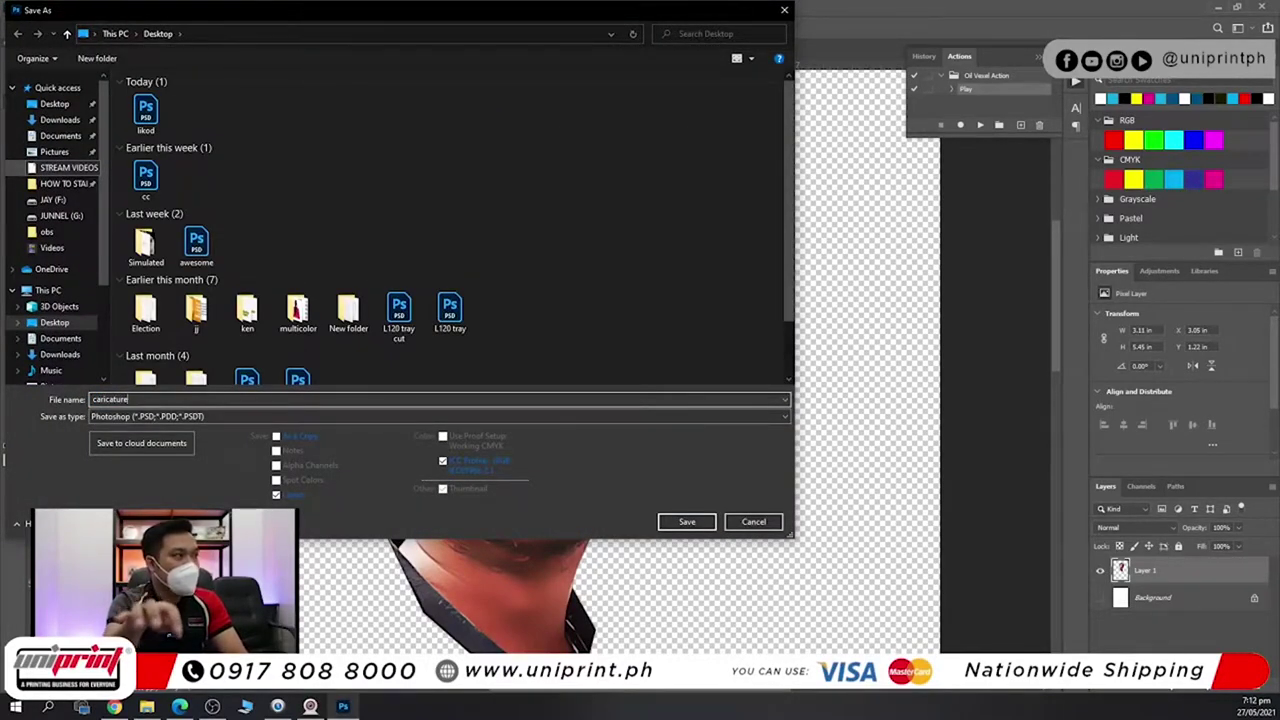
key(Return)
Outline the green backdrop beside the hair above the ear on the image's left with the Polygonal Lasso, delete it and deselect.
scroll(420, 292, up, 3)
scroll(420, 292, up, 3)
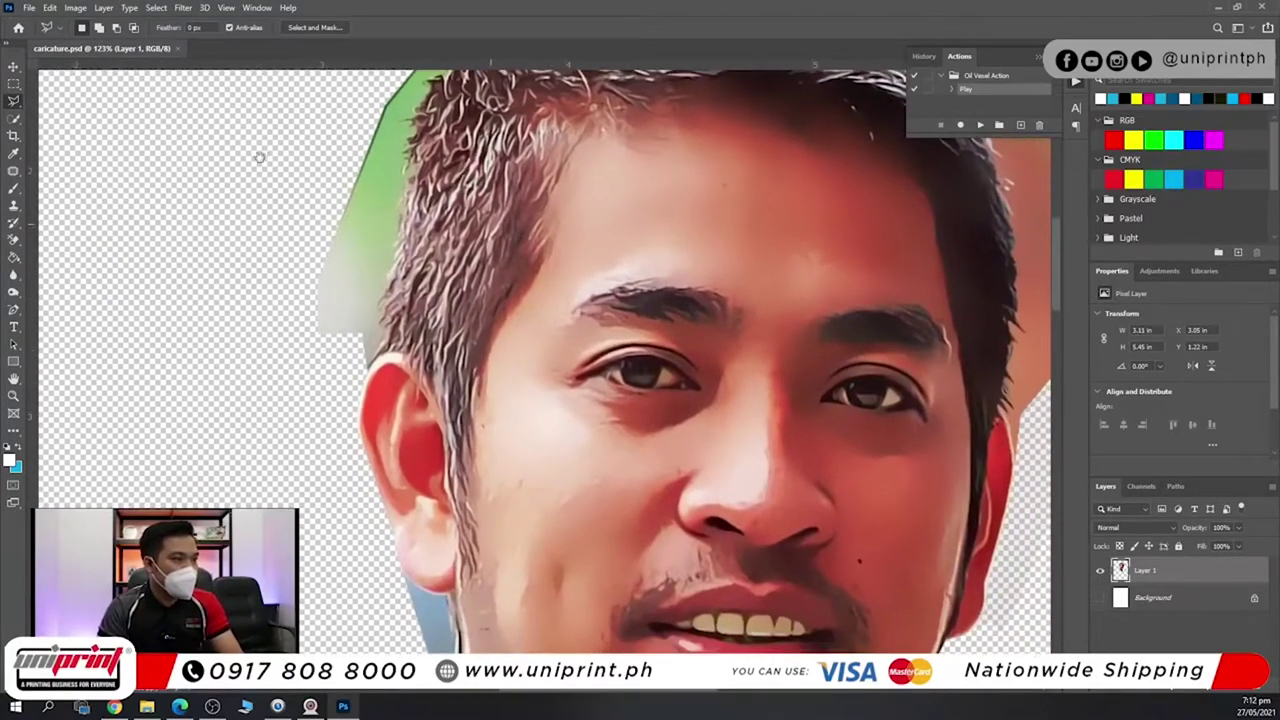
click(259, 160)
click(245, 409)
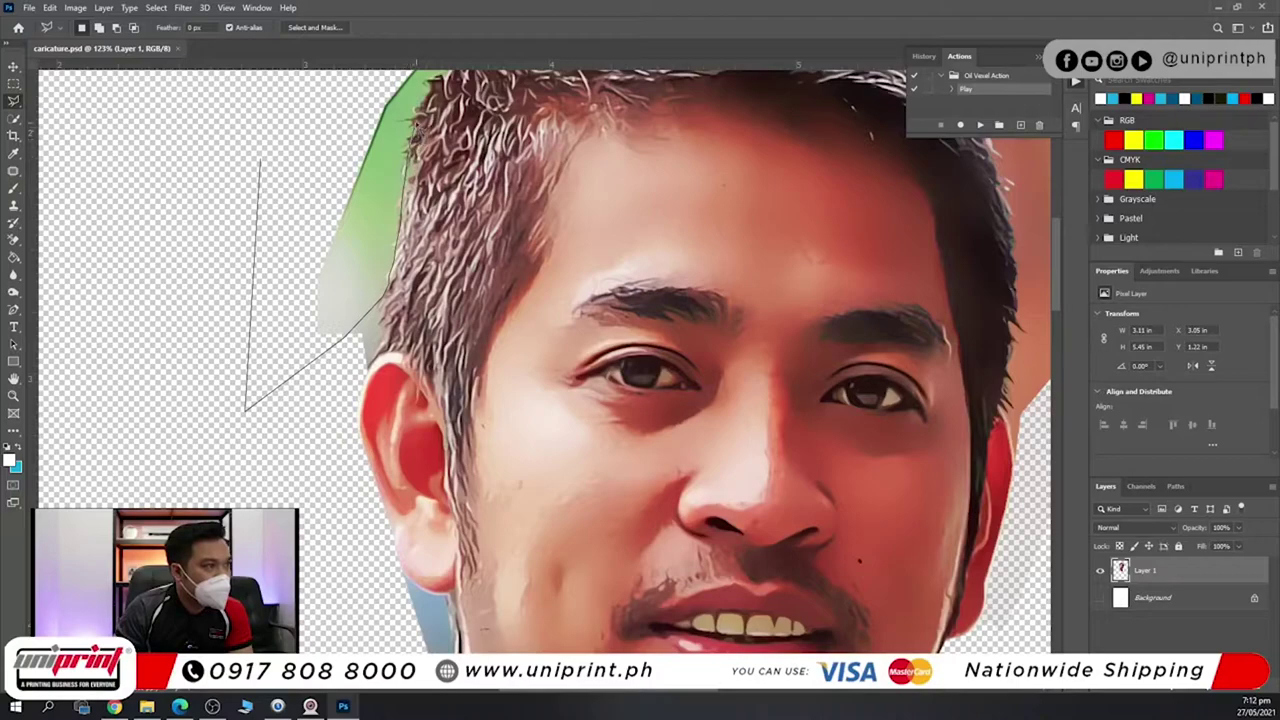
click(430, 92)
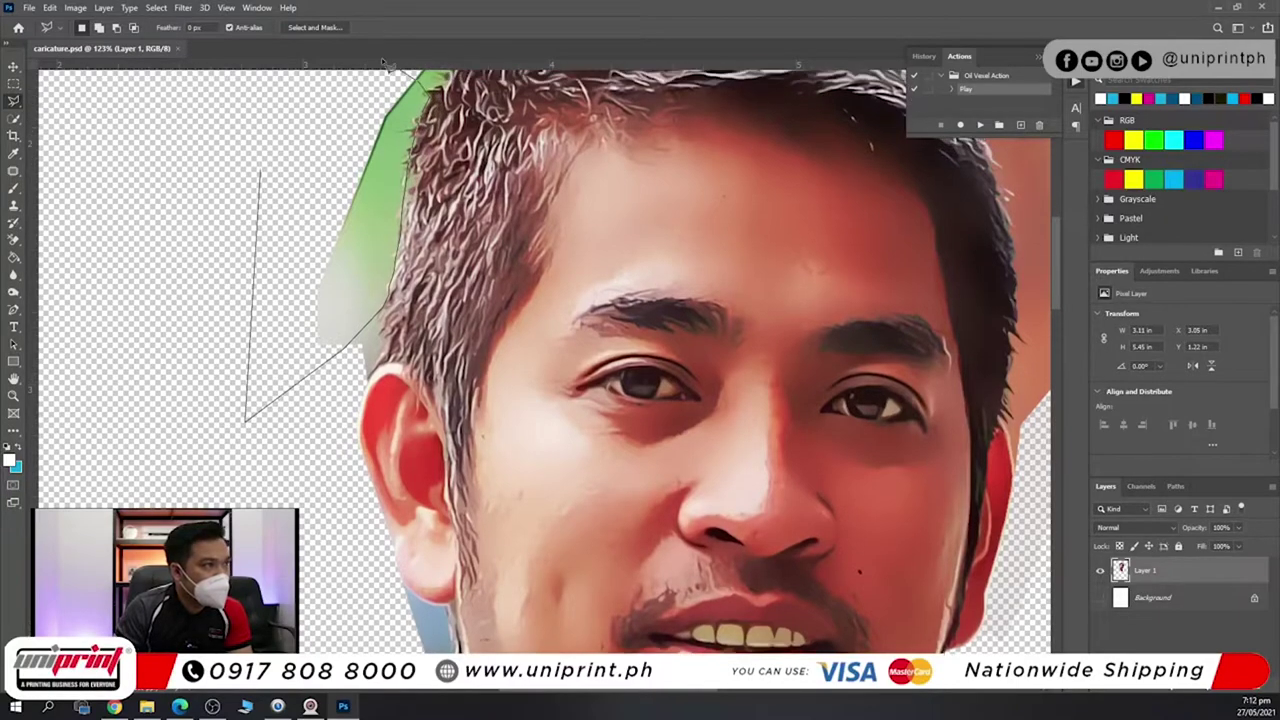
click(344, 68)
double_click(232, 95)
key(Delete)
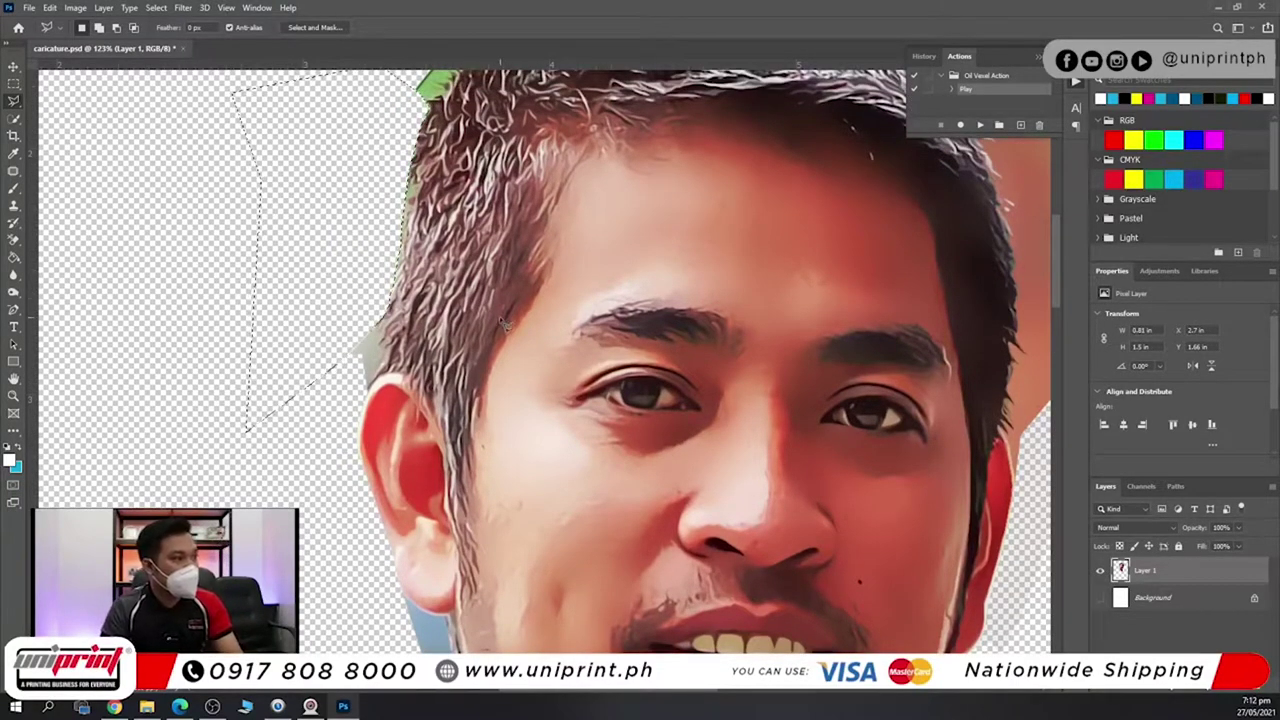
key(ctrl+d)
Remove the leftover backdrop patch between the hair and the top of the ear on the image's left, and deselect.
drag(485, 322, 562, 208)
click(397, 190)
click(393, 275)
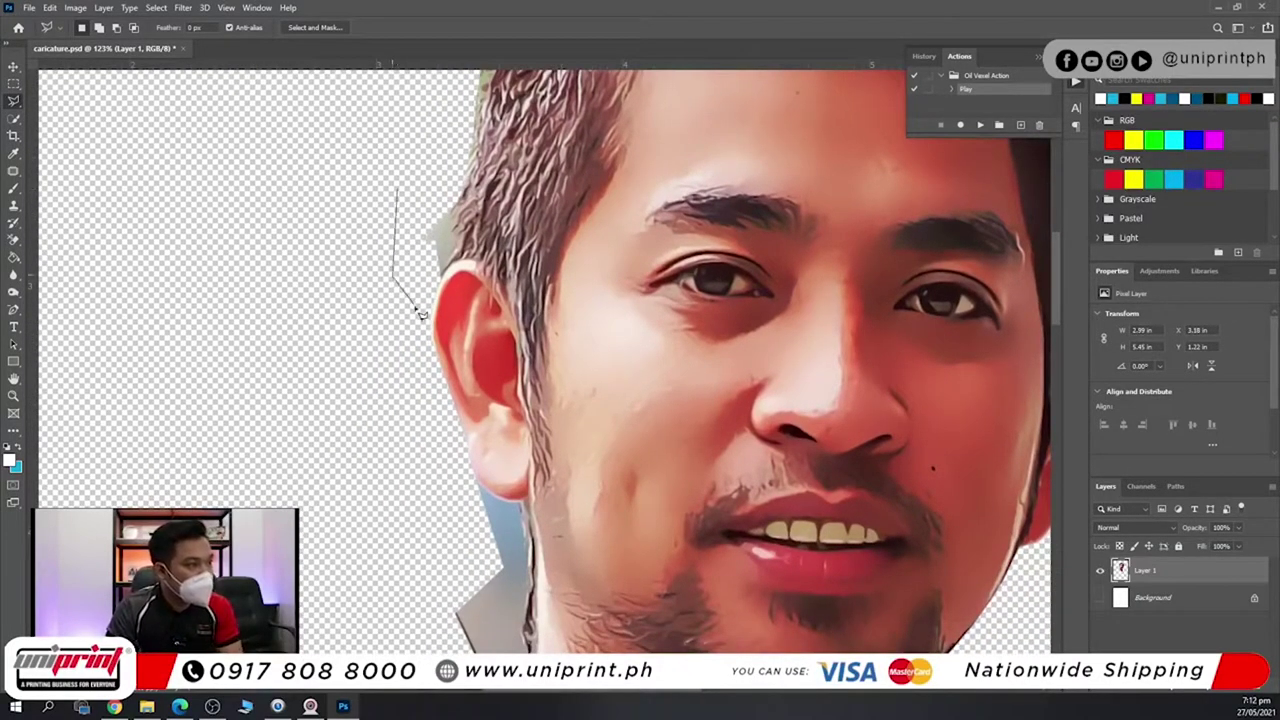
click(454, 257)
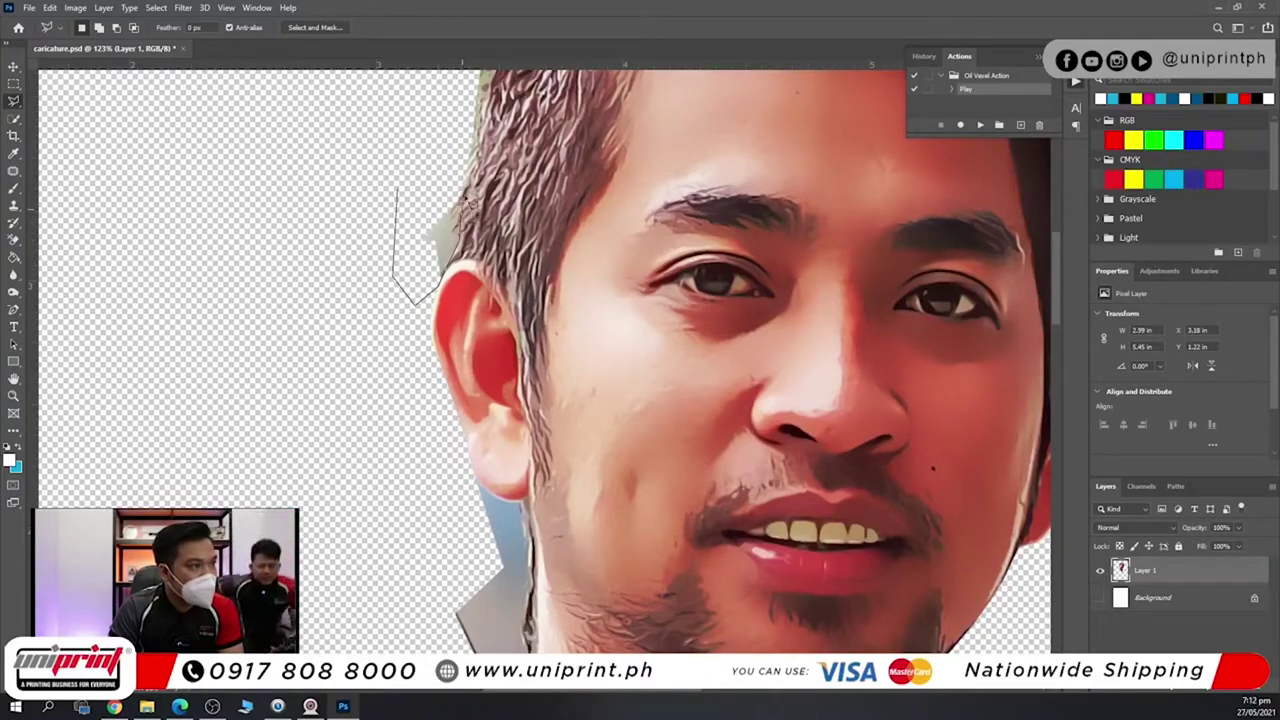
click(472, 155)
click(466, 110)
double_click(383, 100)
key(ctrl+d)
Outline the green backdrop along the upper-left curve of the hair with the Polygonal Lasso, delete it and deselect.
scroll(718, 414, down, 5)
drag(714, 417, 556, 463)
scroll(595, 245, up, 5)
scroll(535, 290, up, 1)
click(486, 130)
click(258, 212)
click(246, 348)
click(297, 365)
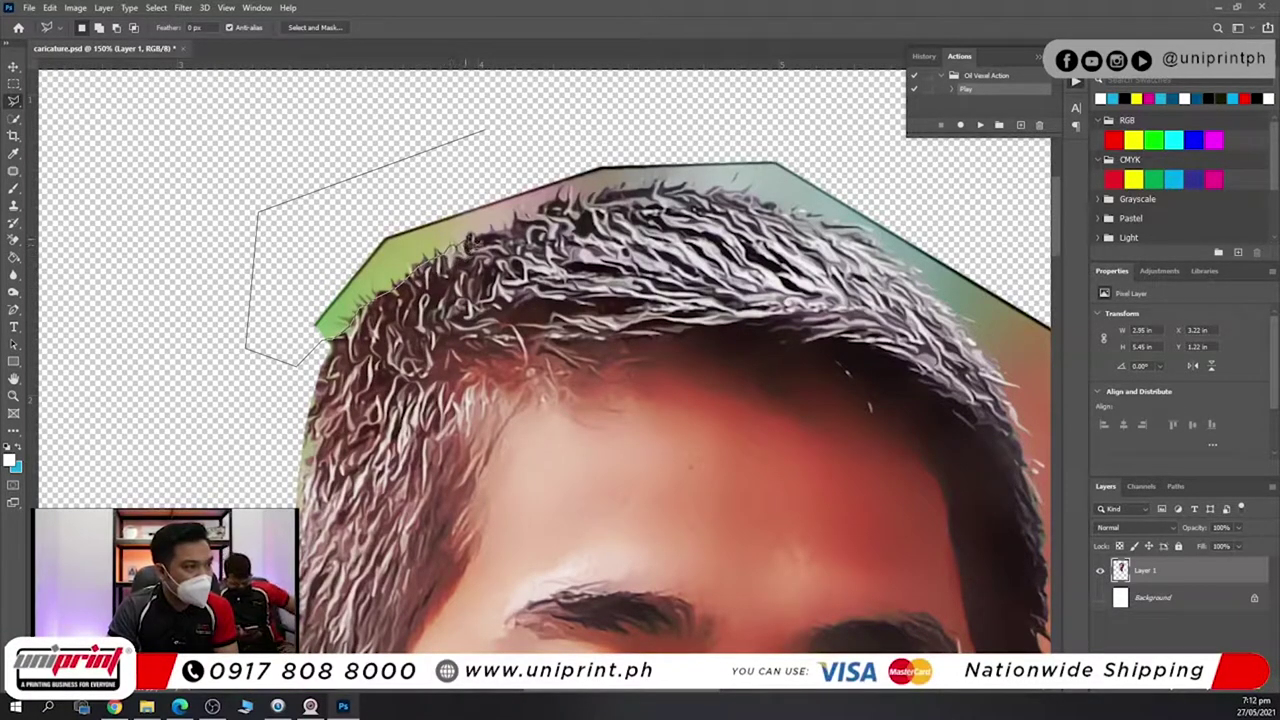
click(523, 176)
double_click(535, 146)
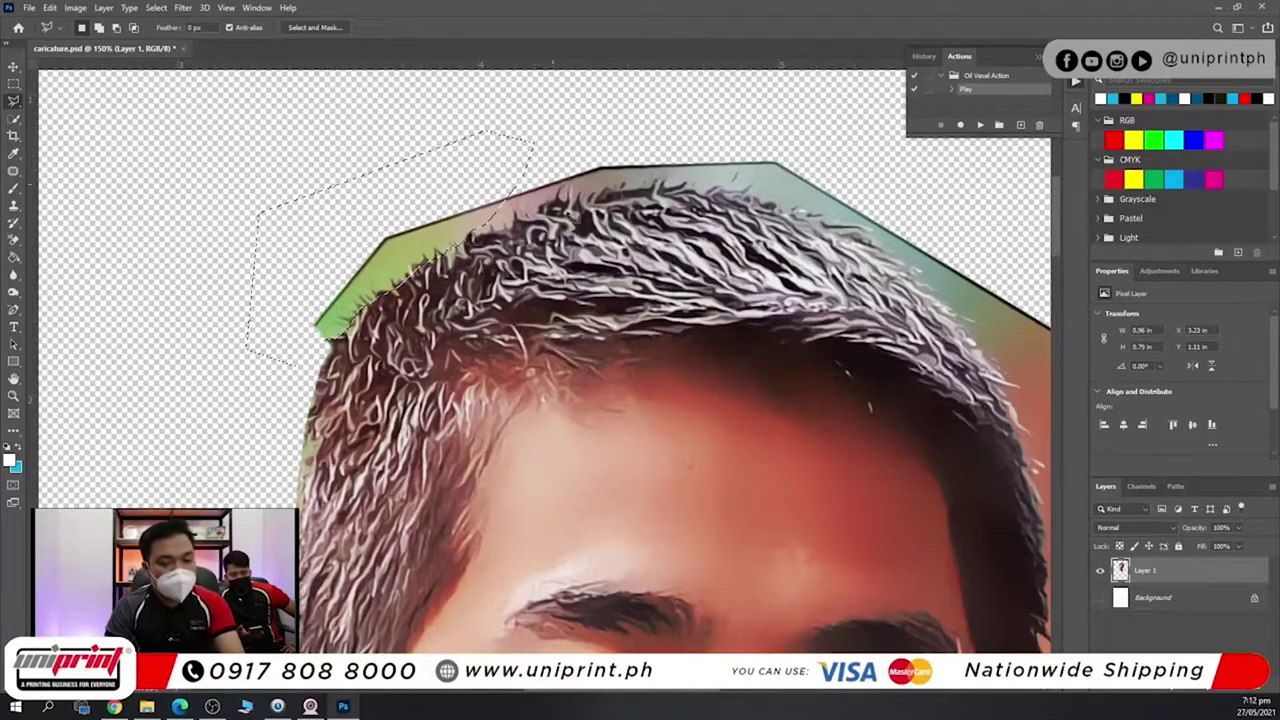
key(Delete)
key(ctrl+d)
Trace the hairline across the top of the head with the Polygonal Lasso, delete the backdrop above it and deselect.
click(618, 126)
click(485, 142)
click(457, 212)
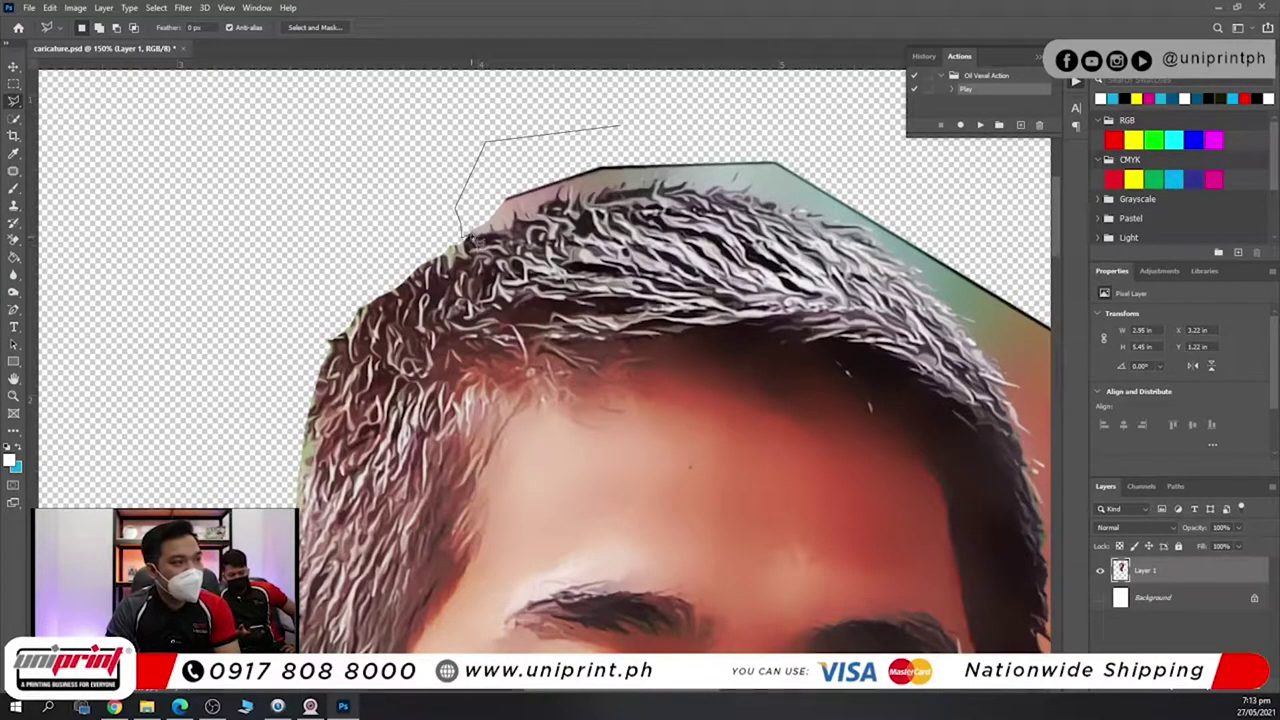
click(468, 238)
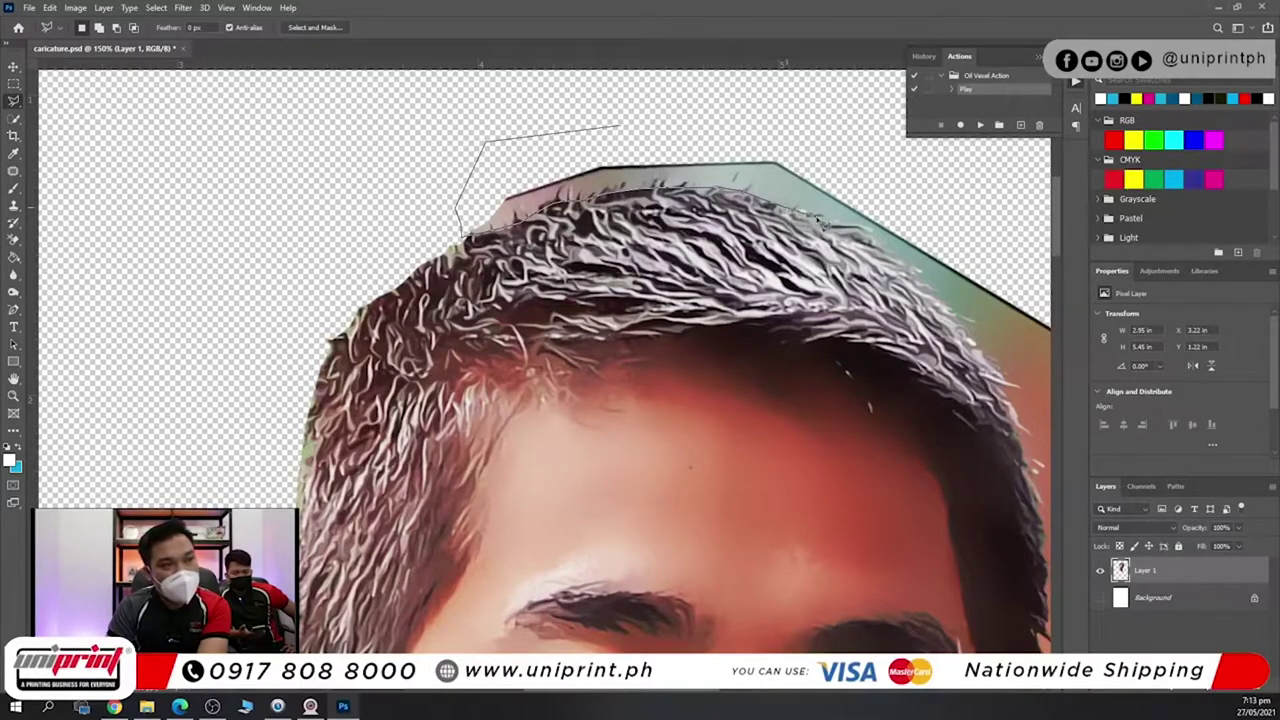
click(947, 299)
click(978, 262)
click(956, 207)
double_click(790, 121)
key(Delete)
key(ctrl+d)
Outline the orange backdrop beside the hair on the image's right with the Polygonal Lasso, delete it and deselect.
drag(909, 484, 569, 406)
scroll(569, 406, down, 5)
scroll(603, 410, down, 2)
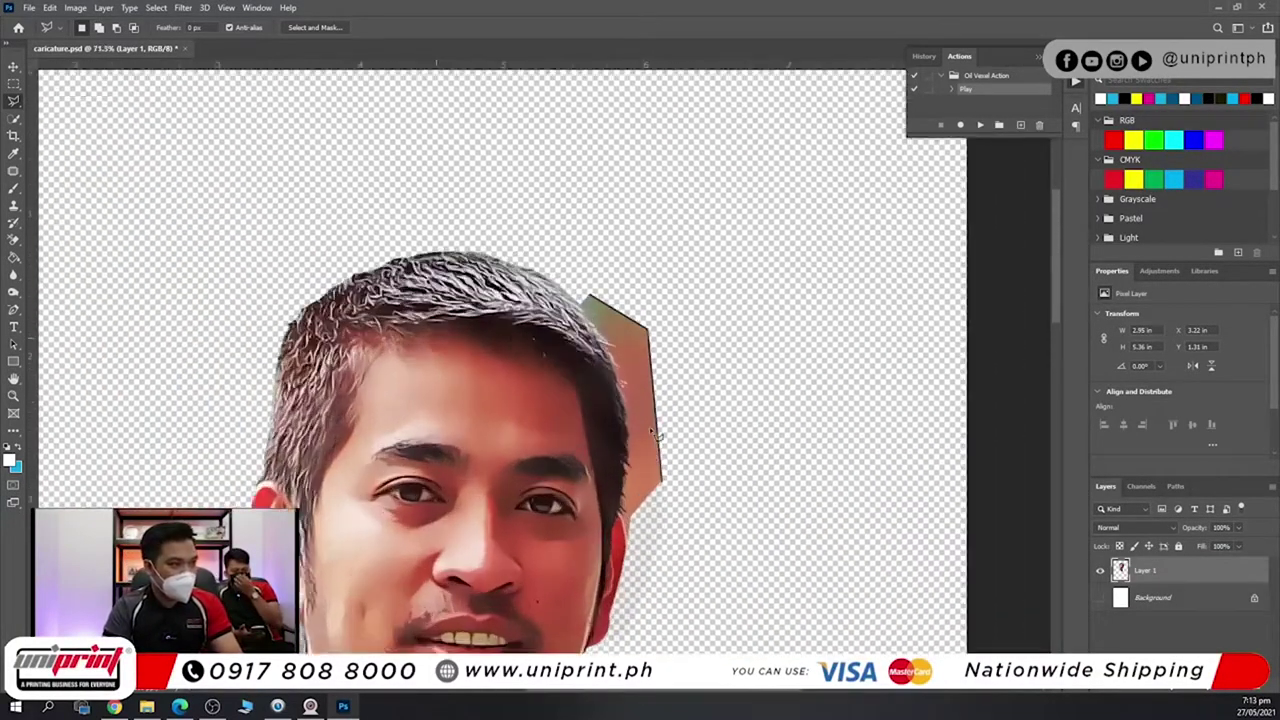
click(667, 185)
click(730, 395)
click(693, 512)
click(607, 496)
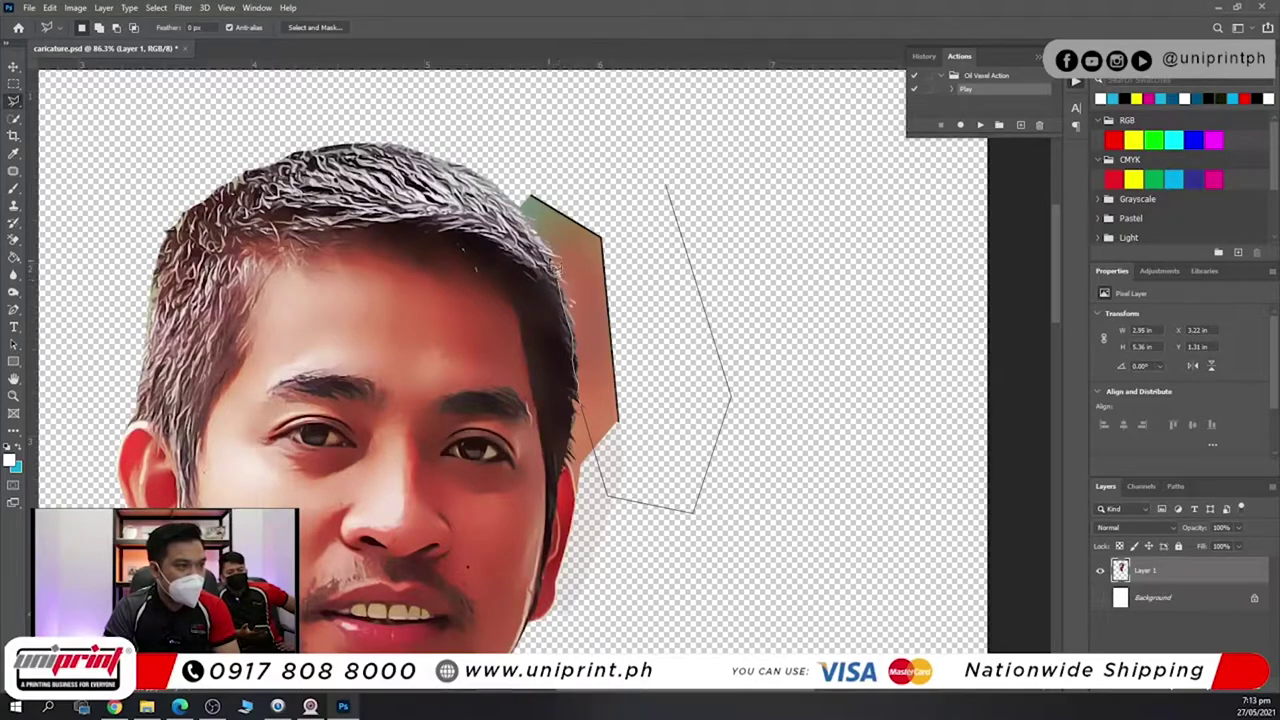
click(543, 137)
key(Delete)
key(ctrl+d)
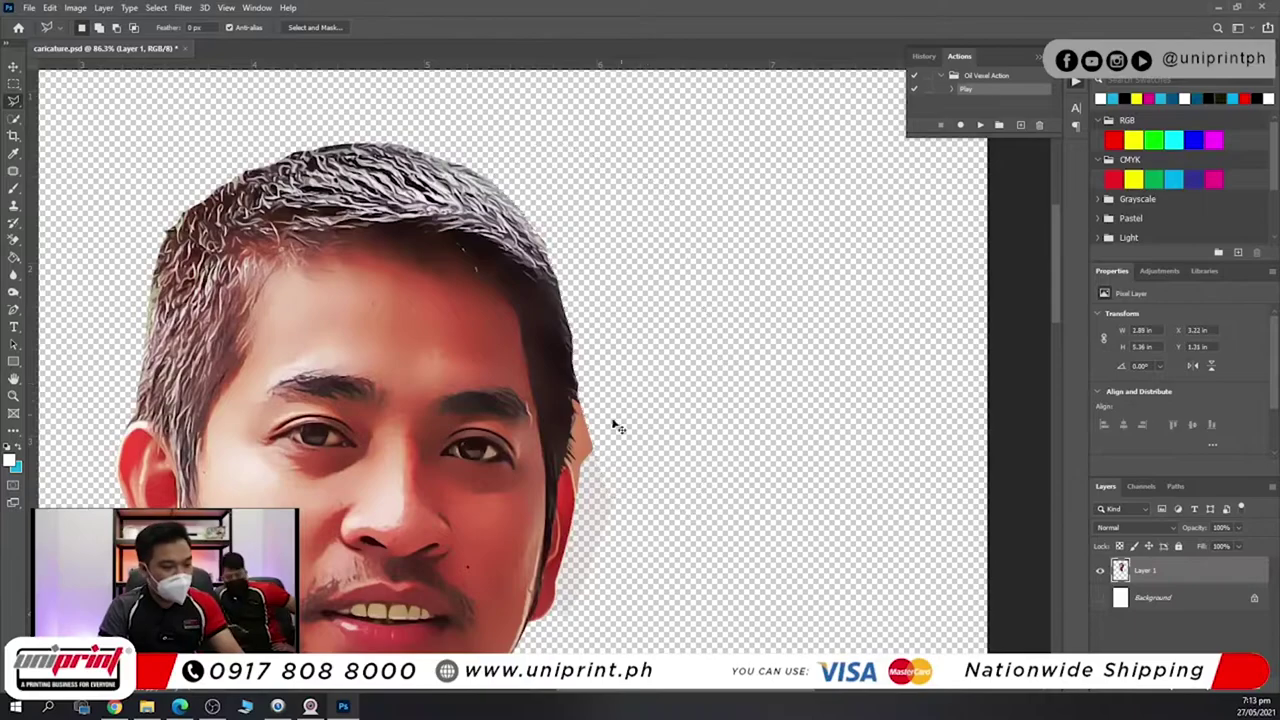
Cut away the small backdrop remnant between the hair and the ear on the image's right, and deselect.
drag(544, 431, 576, 268)
click(663, 200)
click(676, 278)
click(644, 345)
click(607, 377)
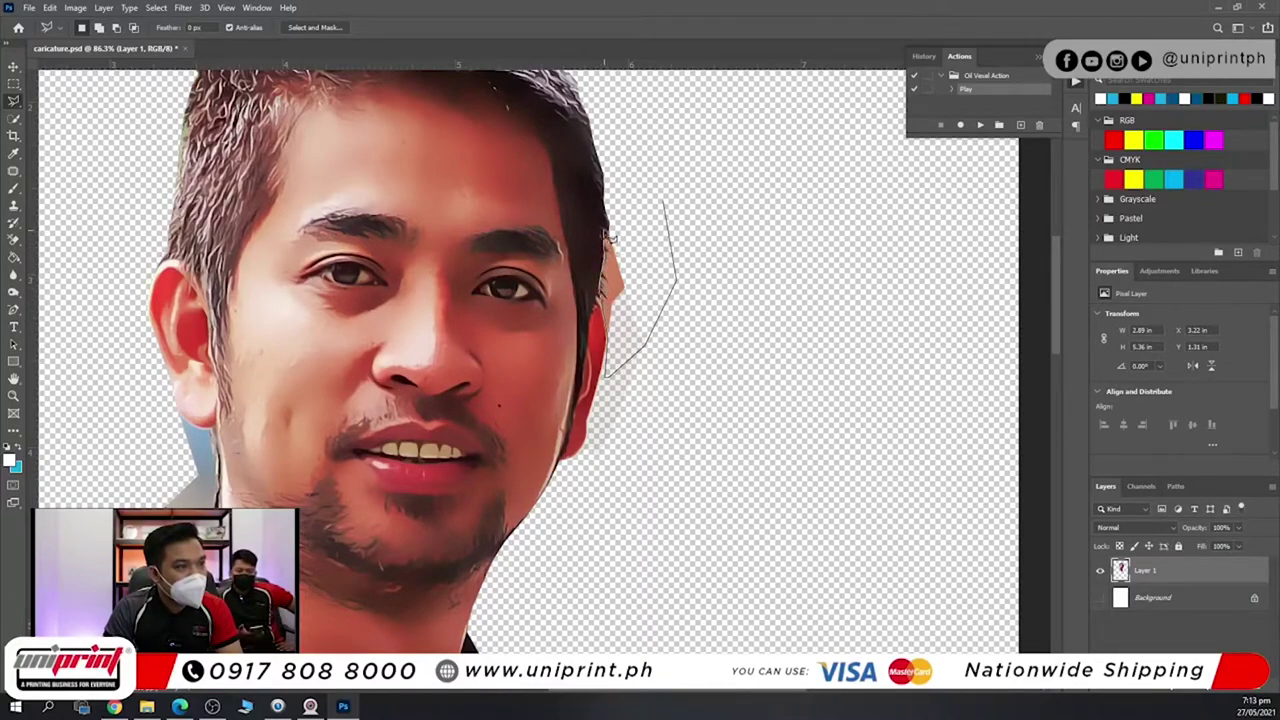
click(607, 184)
double_click(645, 133)
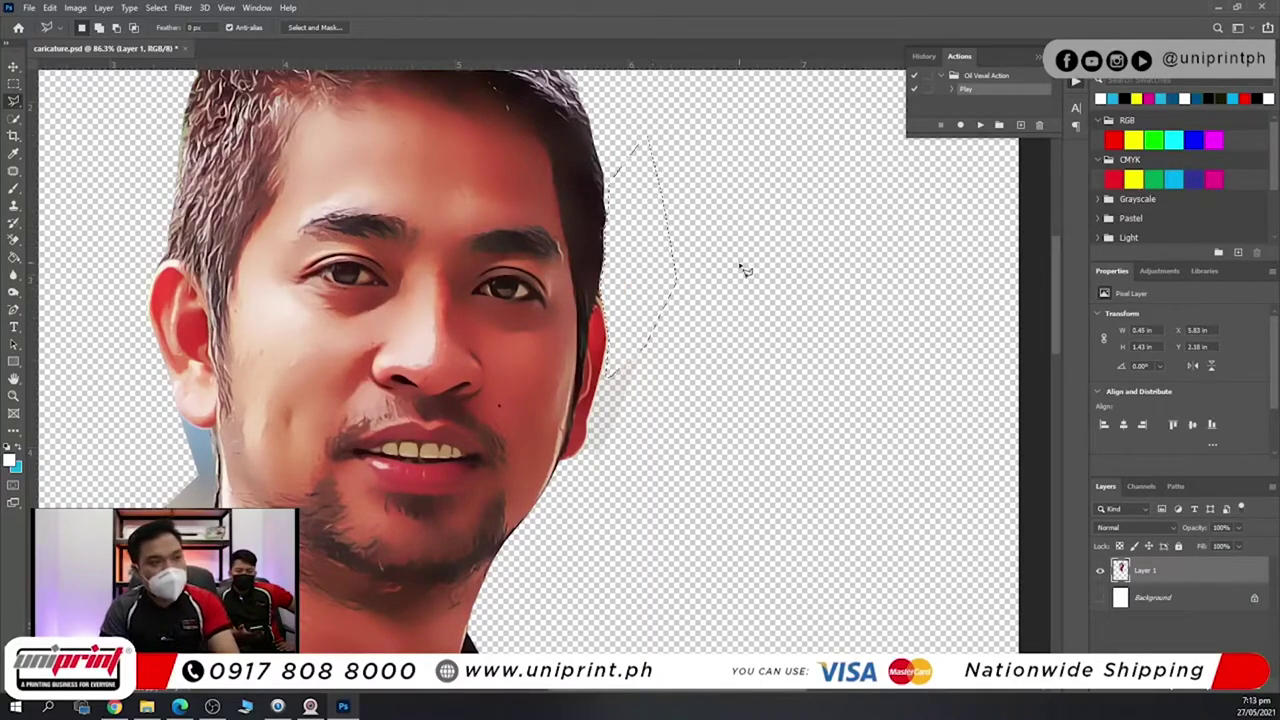
key(Delete)
key(ctrl+d)
scroll(666, 420, down, 3)
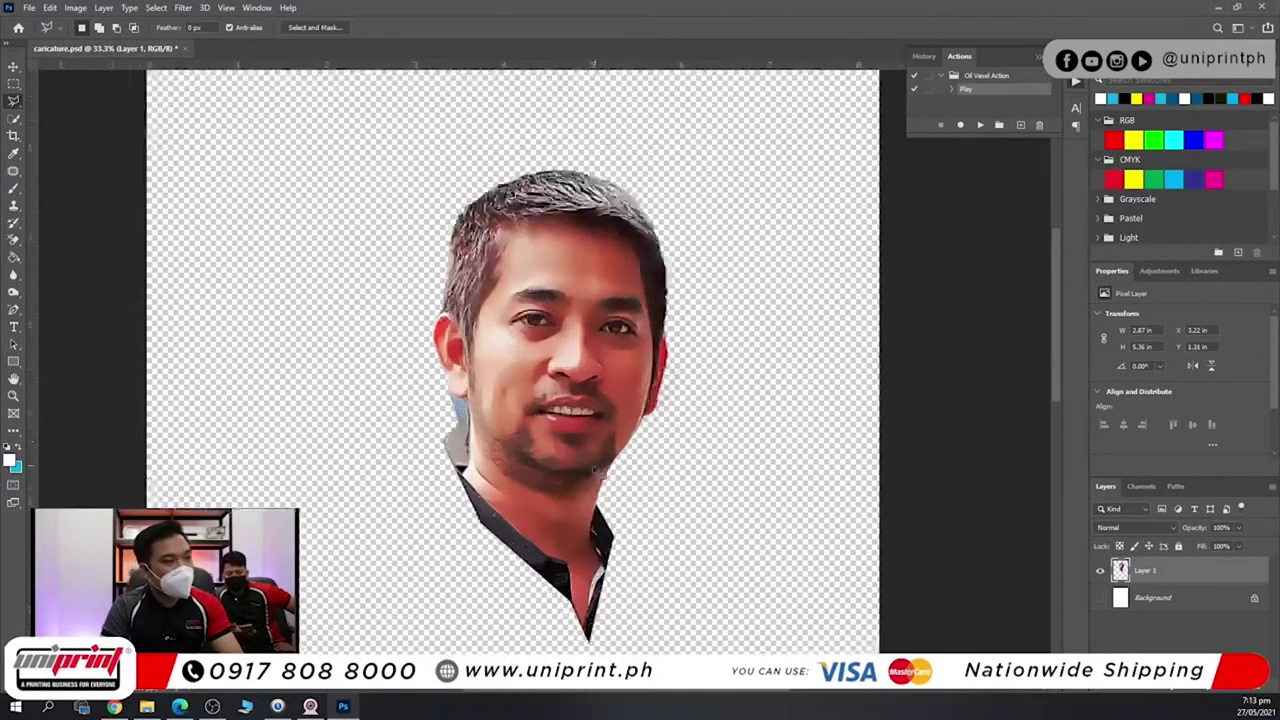
scroll(577, 354, up, 2)
drag(578, 354, 614, 250)
click(314, 253)
click(348, 400)
key(Escape)
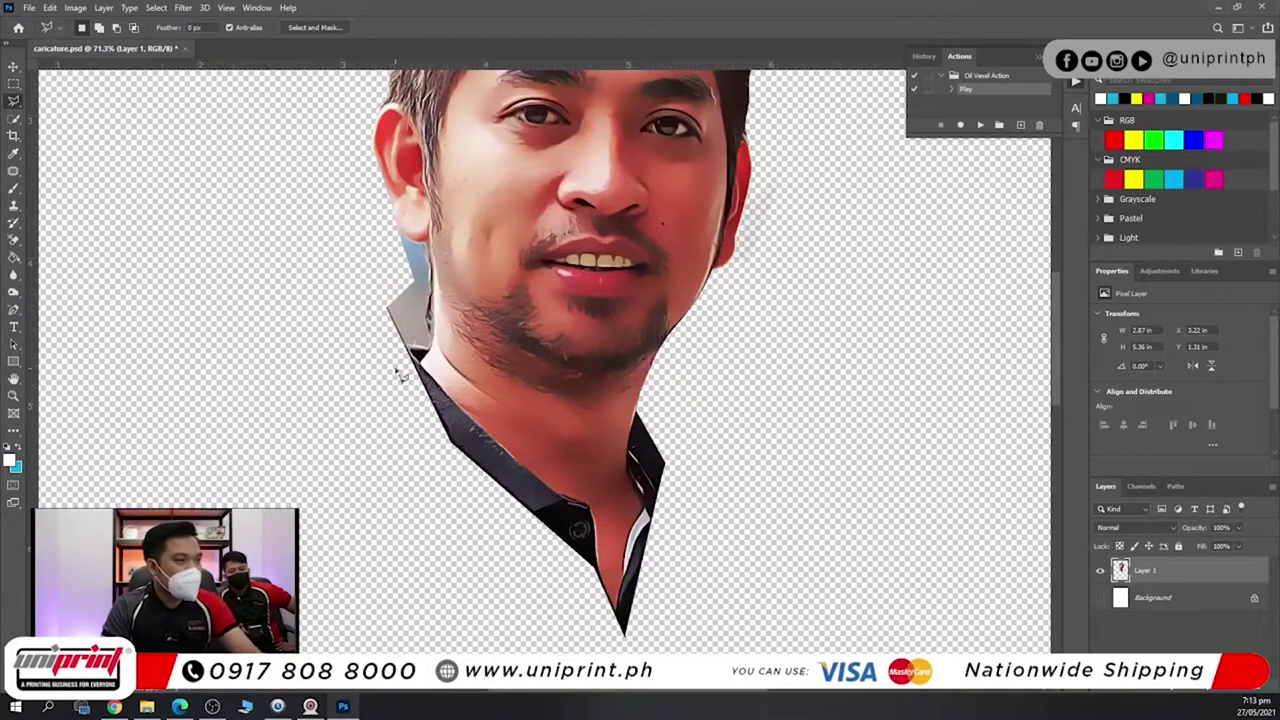
Outline the blue-gray backdrop between the earlobe and collar on the image's left with the Polygonal Lasso, delete it and deselect.
scroll(419, 236, up, 3)
scroll(420, 230, up, 2)
click(292, 316)
click(301, 499)
click(365, 520)
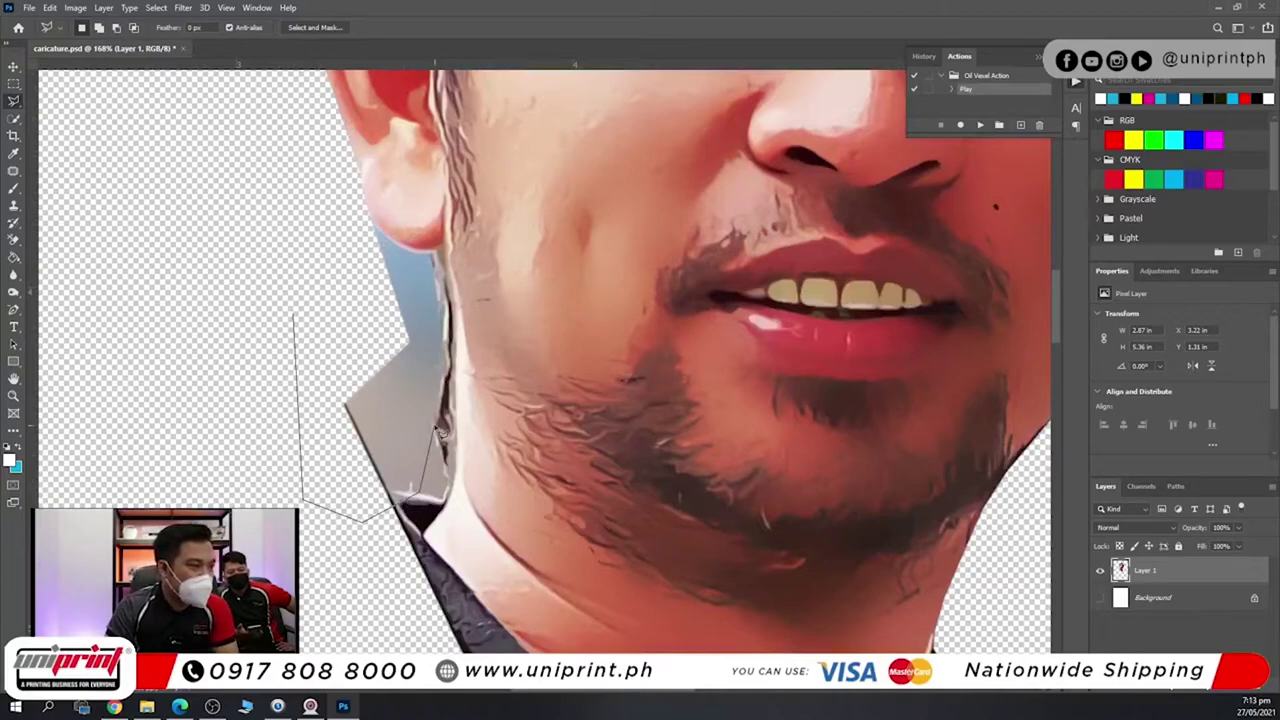
click(446, 344)
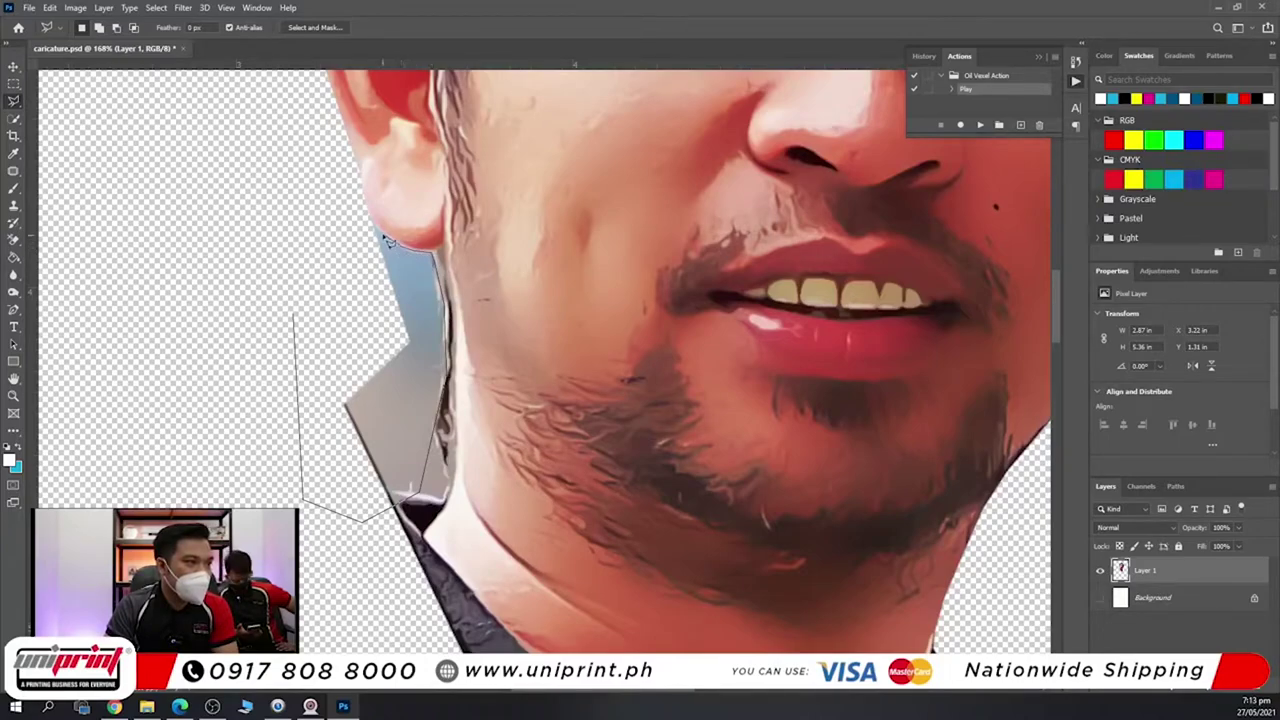
click(366, 210)
click(298, 175)
double_click(208, 202)
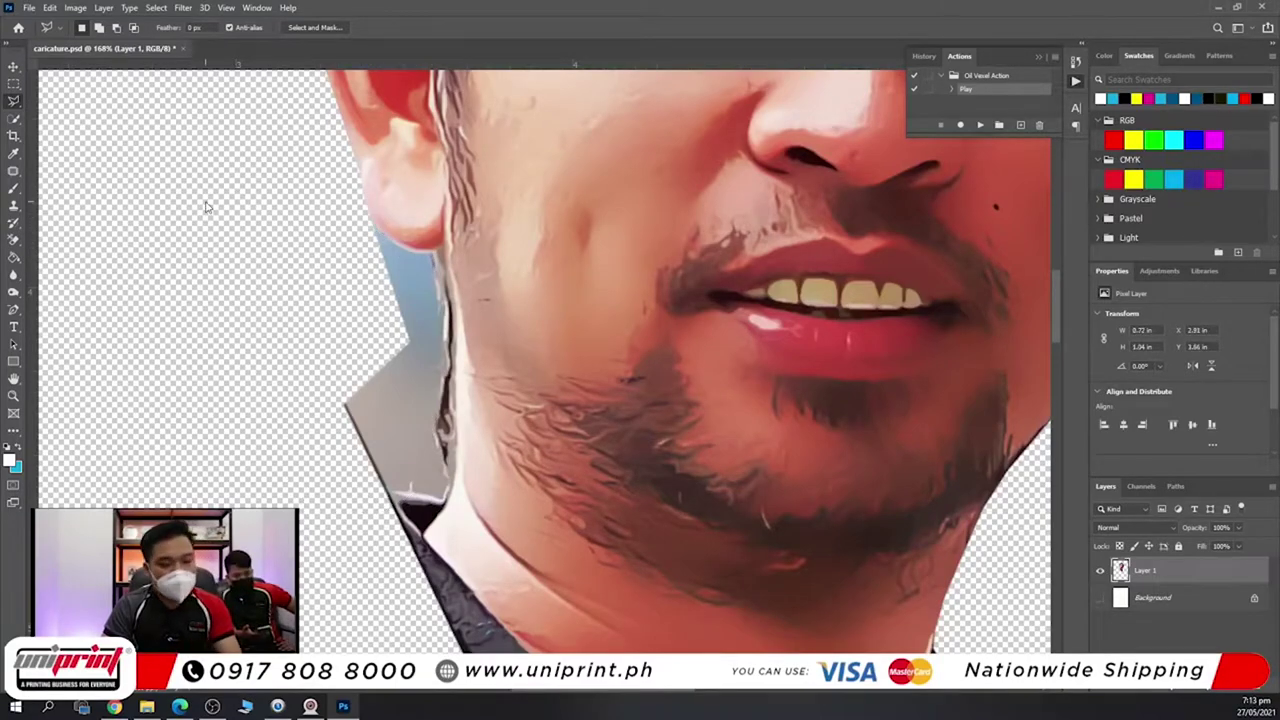
key(Delete)
key(ctrl+d)
Trim the leftover fringe around the earlobe on the image's left with the Polygonal Lasso, delete it and deselect.
click(280, 180)
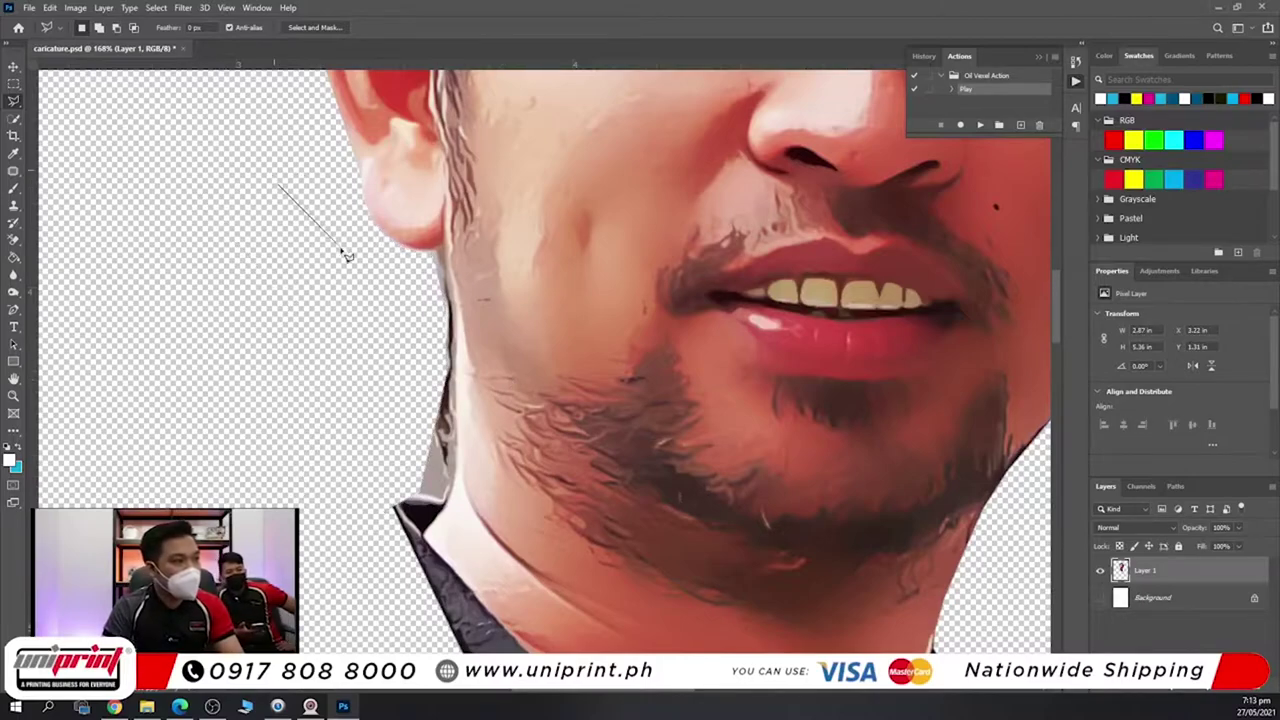
click(346, 253)
click(432, 257)
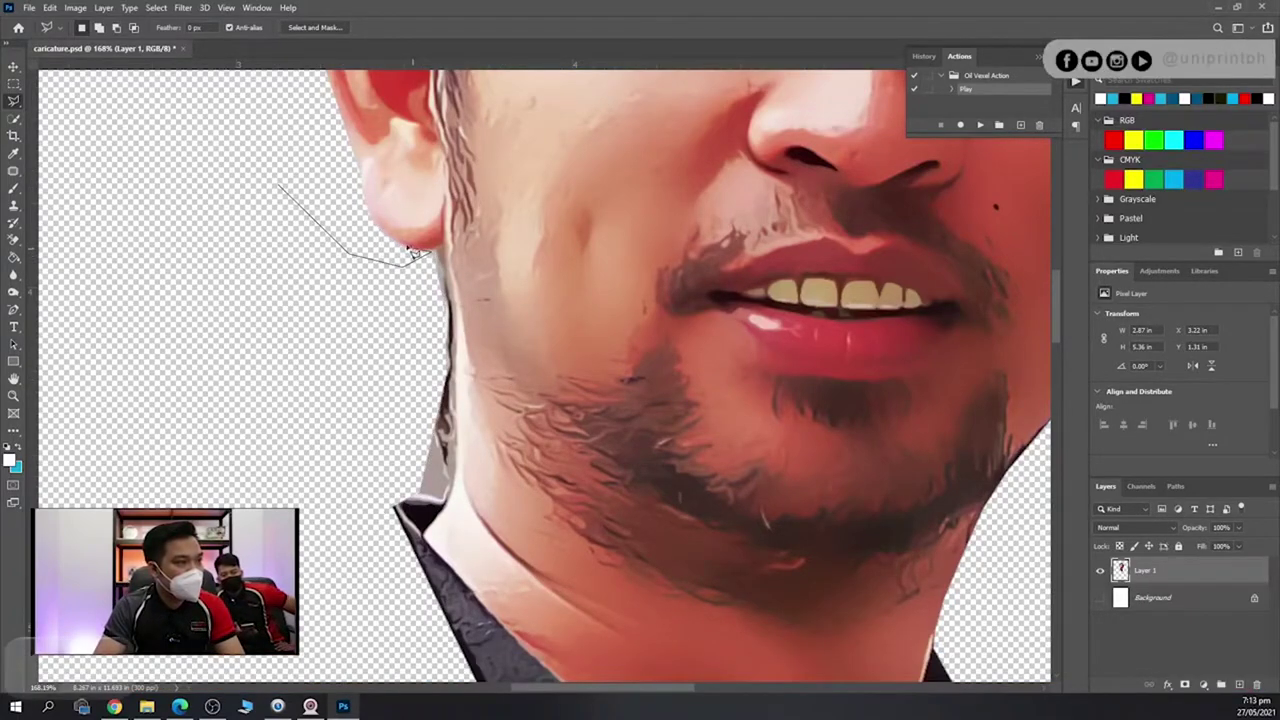
click(372, 214)
click(334, 143)
double_click(274, 133)
key(Delete)
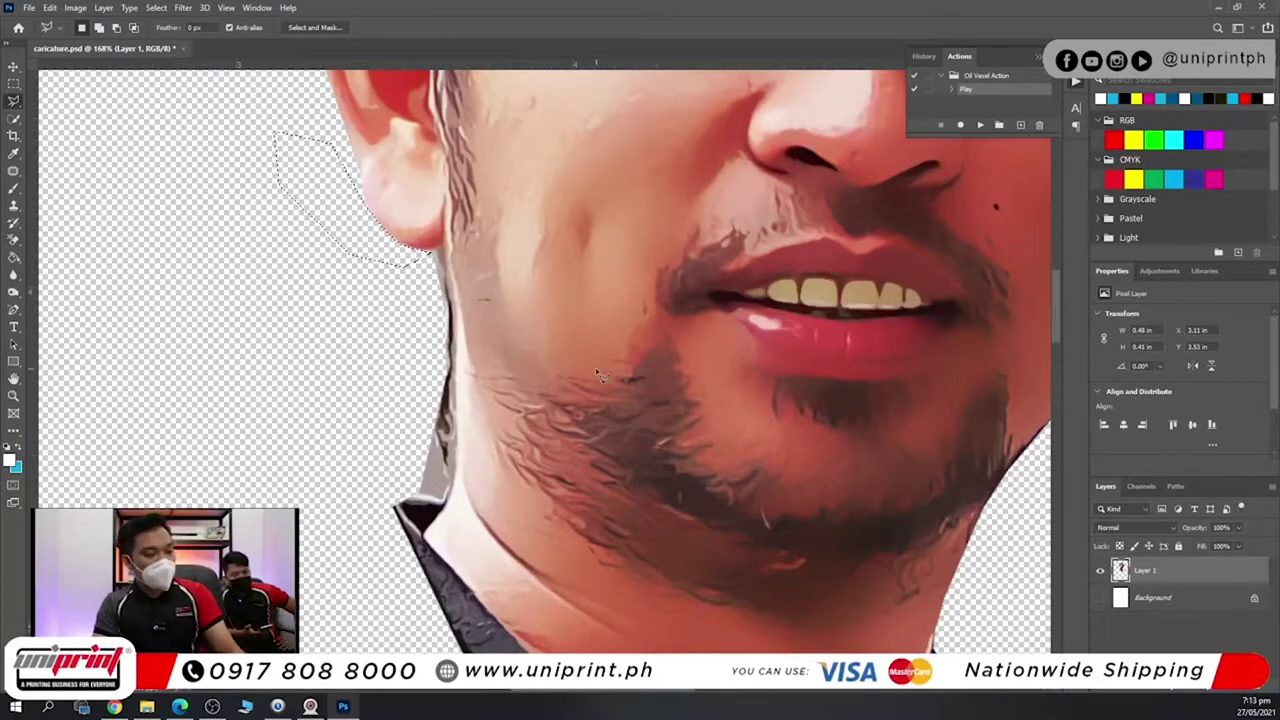
key(ctrl+d)
Turn on the visibility of the white Background layer behind the cut-out head.
scroll(676, 330, down, 5)
scroll(674, 344, down, 6)
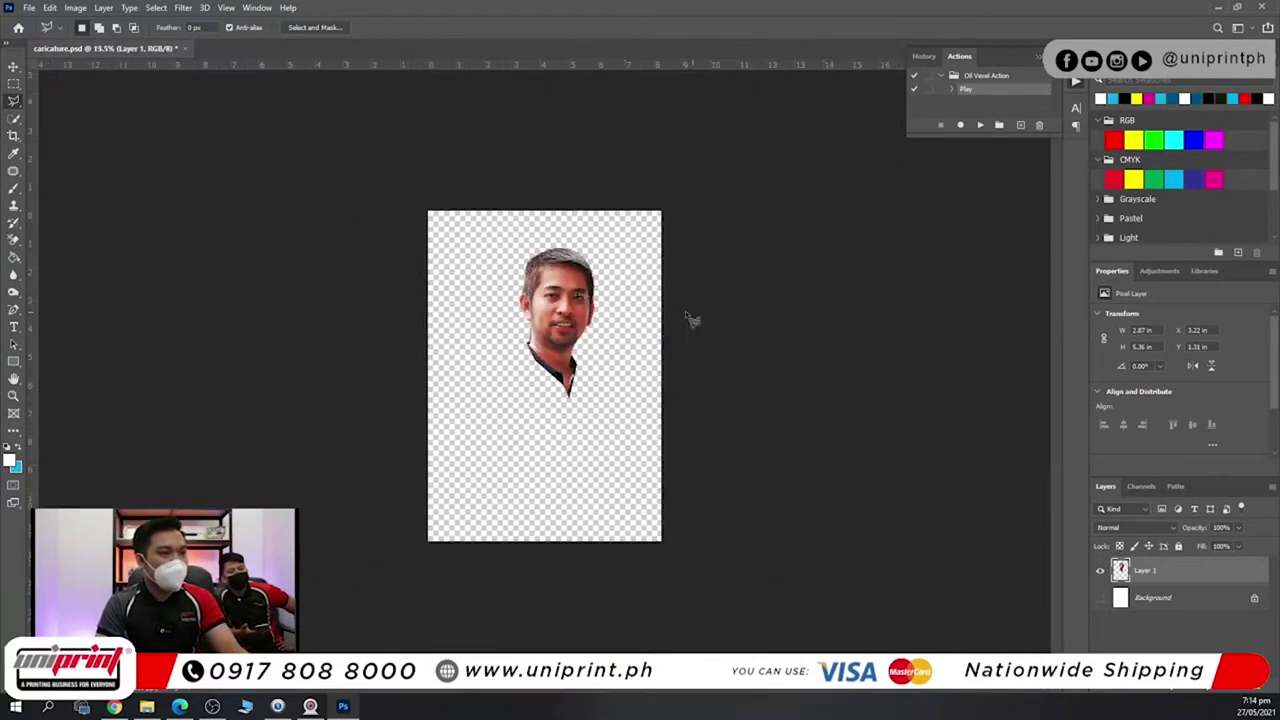
scroll(708, 320, up, 3)
click(10, 67)
scroll(289, 274, down, 2)
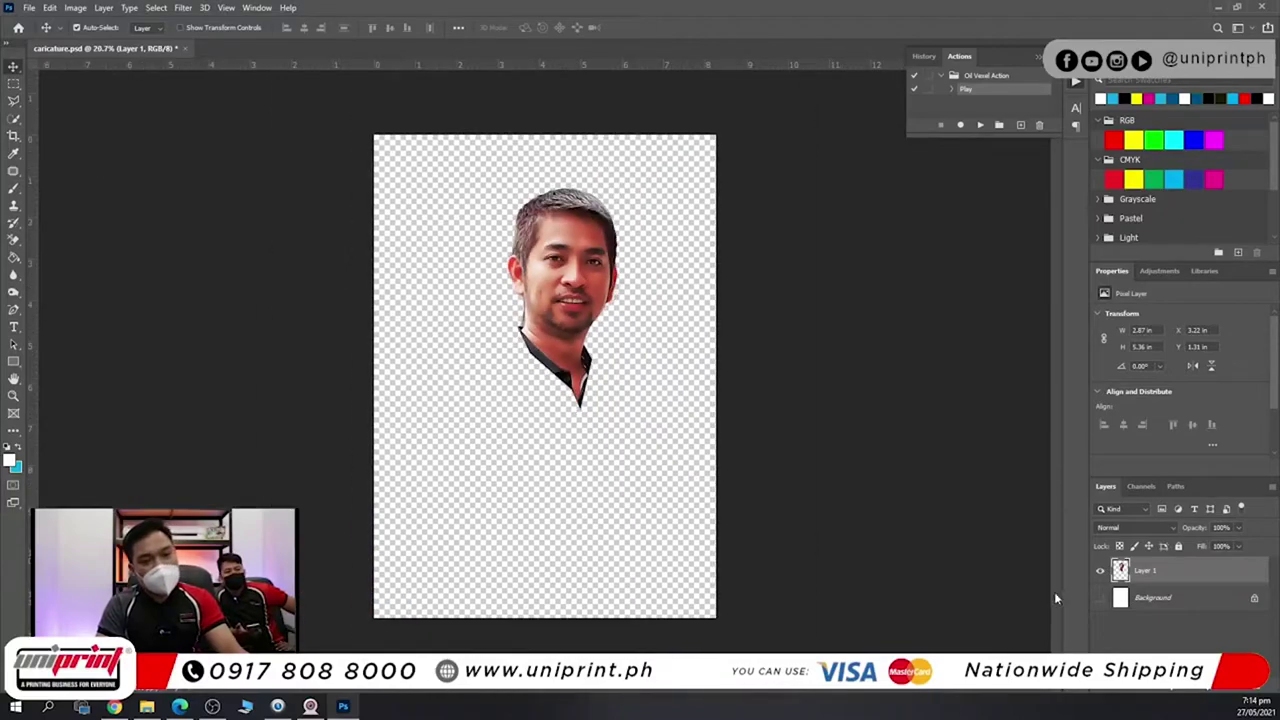
click(1100, 597)
scroll(684, 342, down, 2)
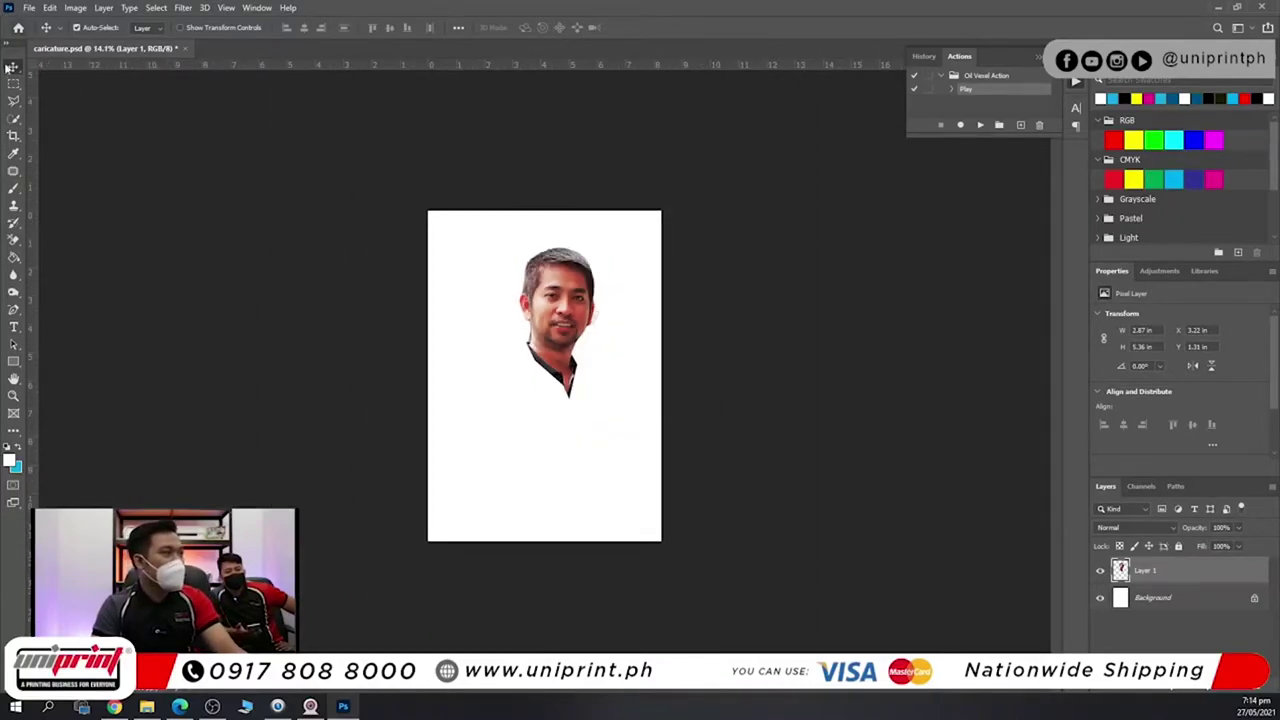
click(30, 9)
click(44, 22)
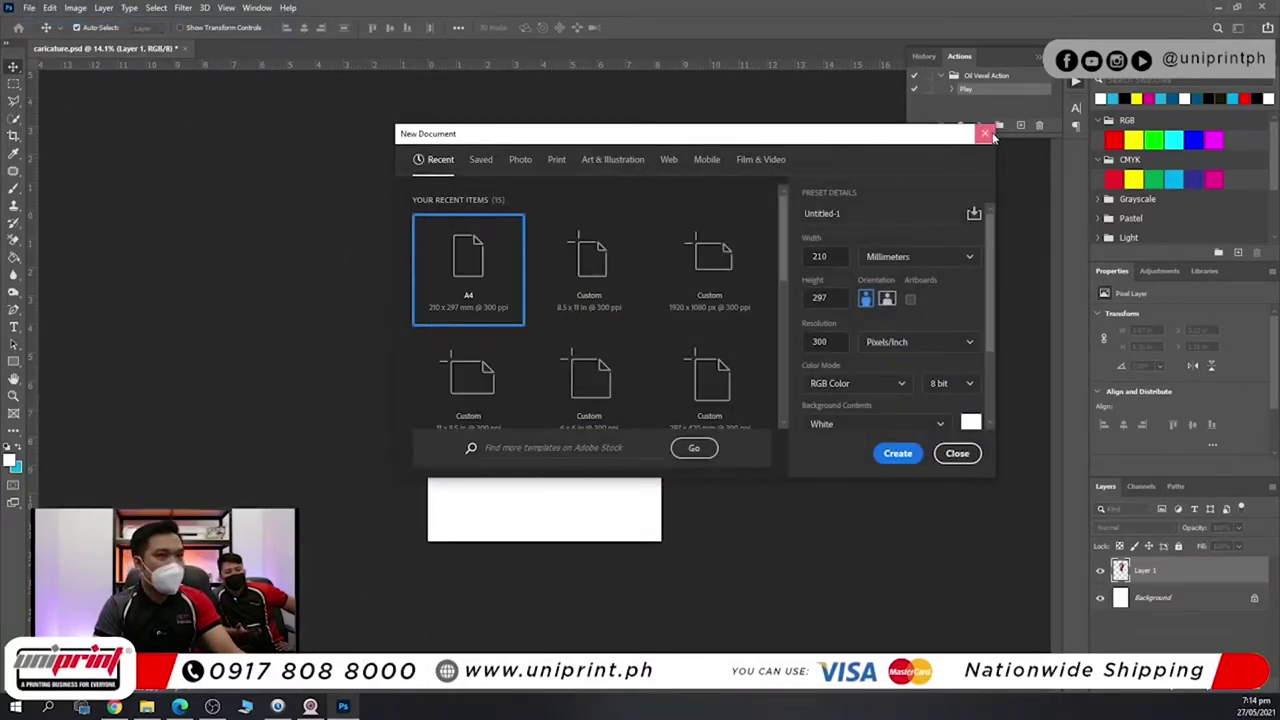
click(986, 134)
Save the caricature document.
click(26, 10)
click(45, 155)
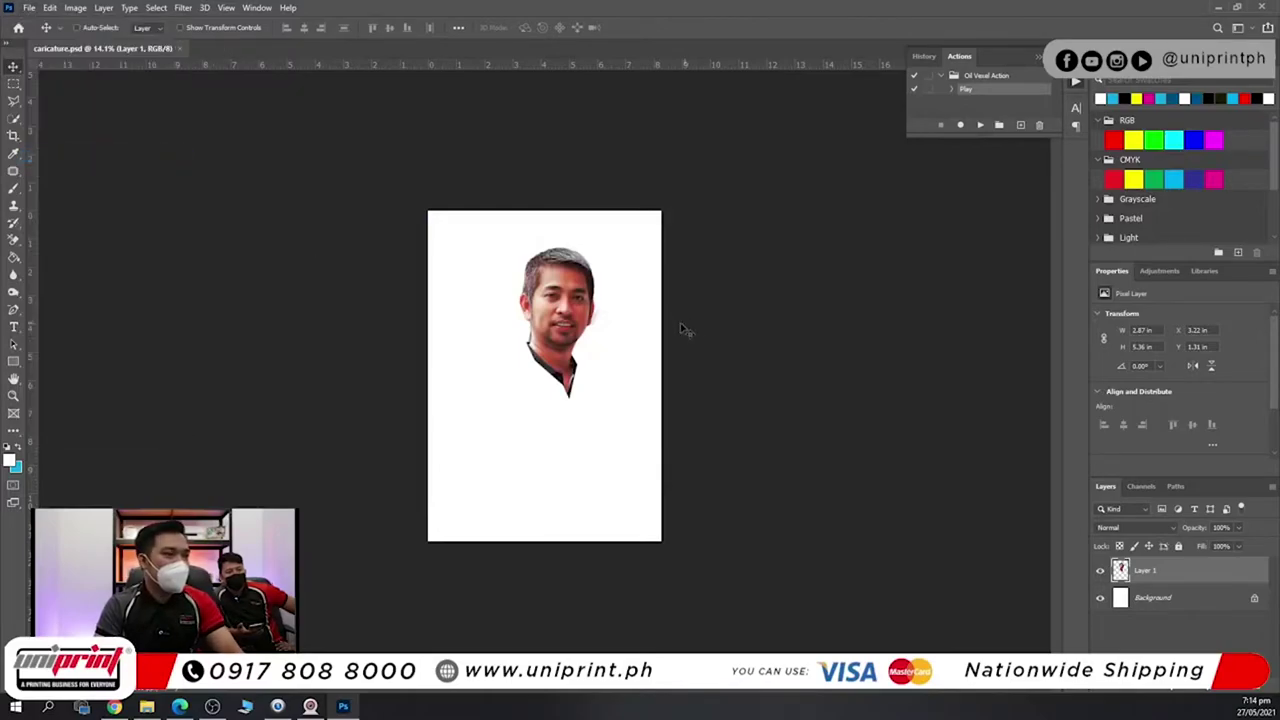
Scale the head up proportionally to about 3.96 × 7.39 in and shift it slightly toward the page's left edge.
key(ctrl+t)
drag(600, 248, 616, 220)
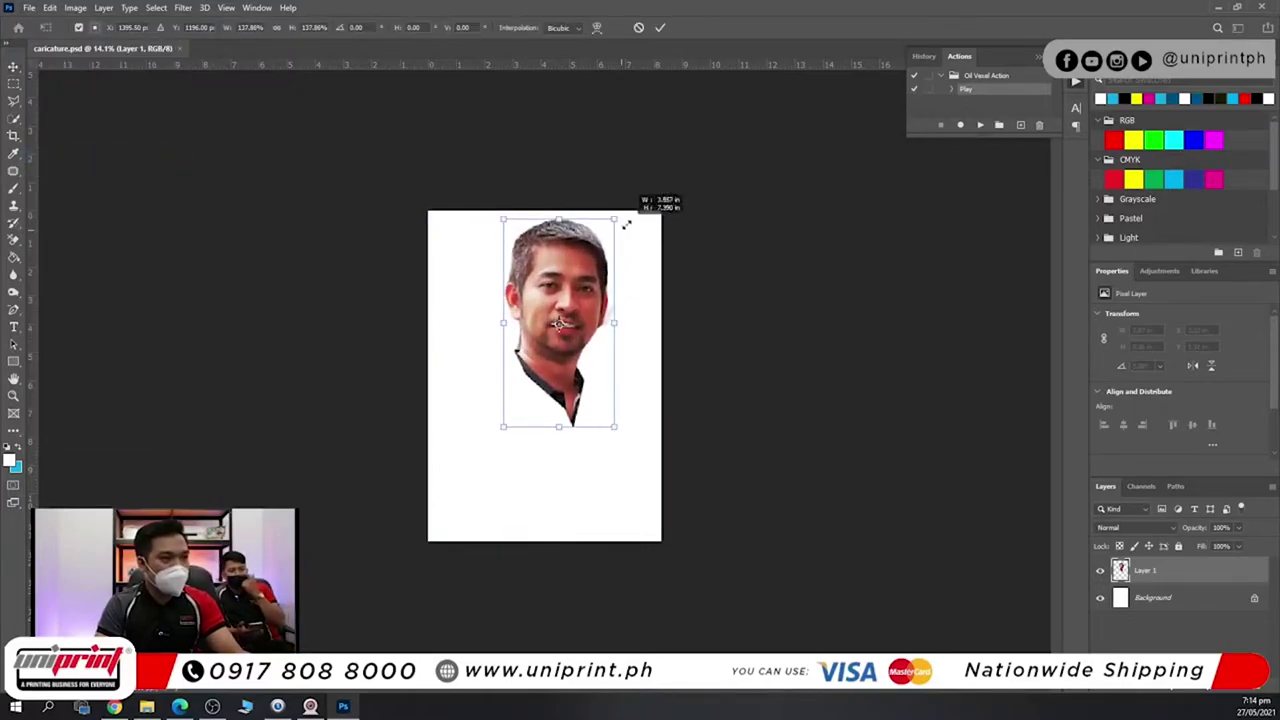
drag(587, 272, 572, 276)
key(Return)
scroll(565, 320, up, 3)
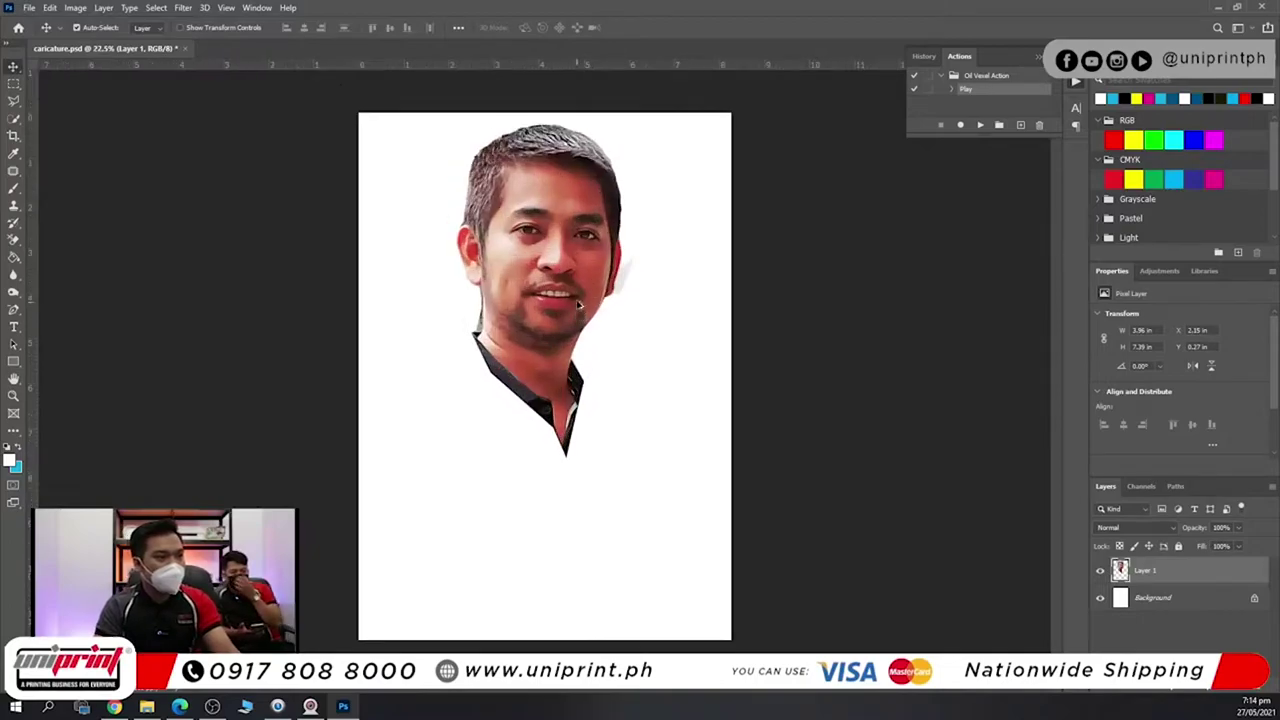
Outline the pale backdrop remnant beside the ear on the image's right with the Polygonal Lasso, delete it and deselect.
scroll(643, 297, up, 5)
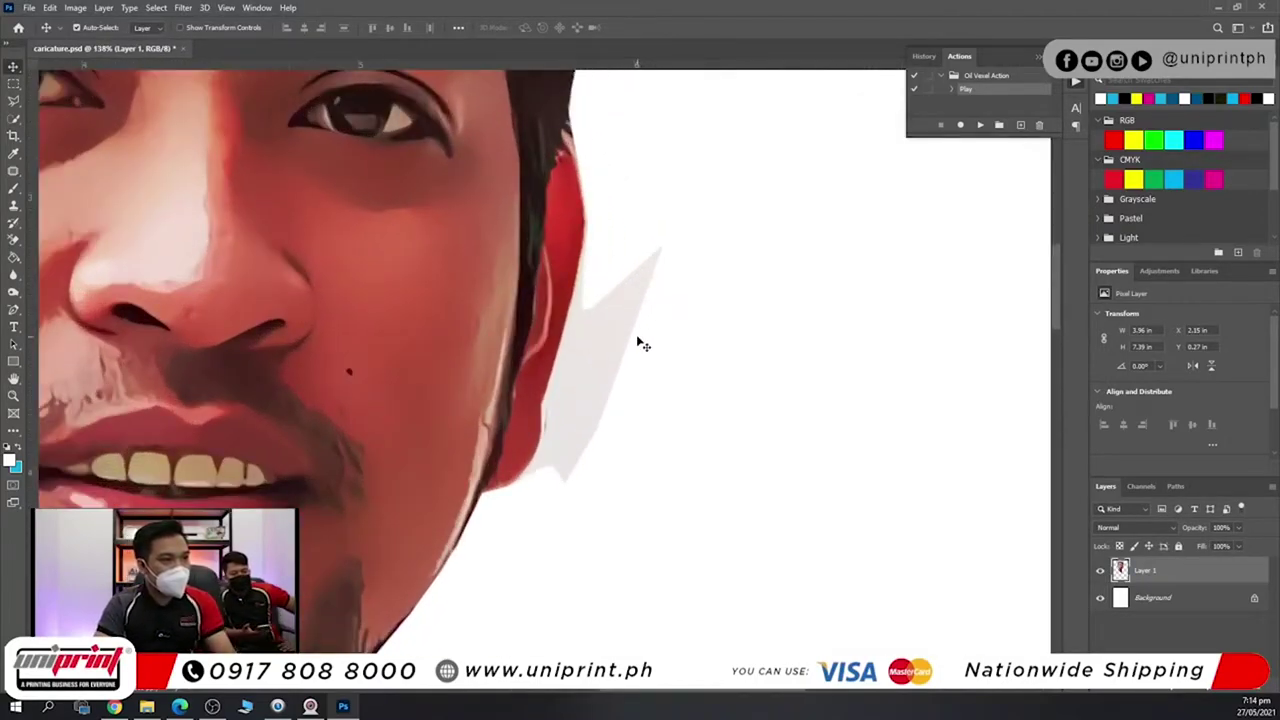
click(14, 101)
click(653, 173)
click(722, 198)
click(681, 382)
click(581, 595)
click(519, 555)
click(489, 502)
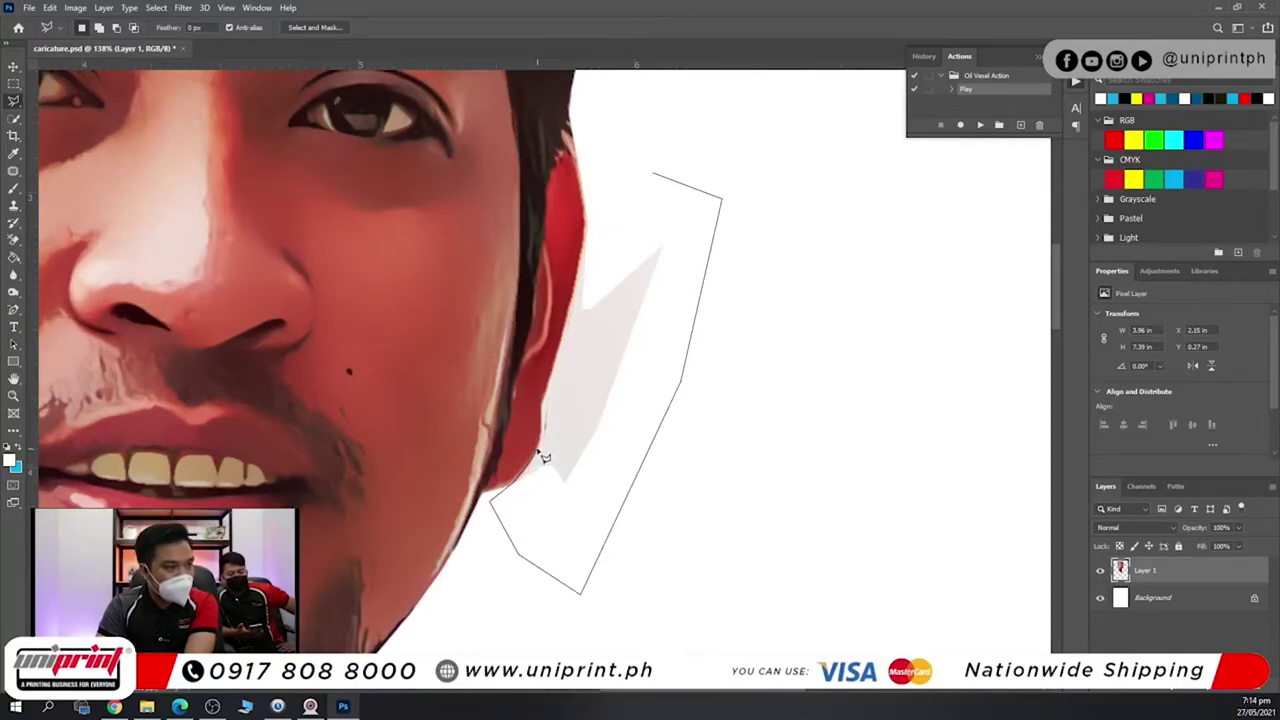
drag(550, 387, 583, 267)
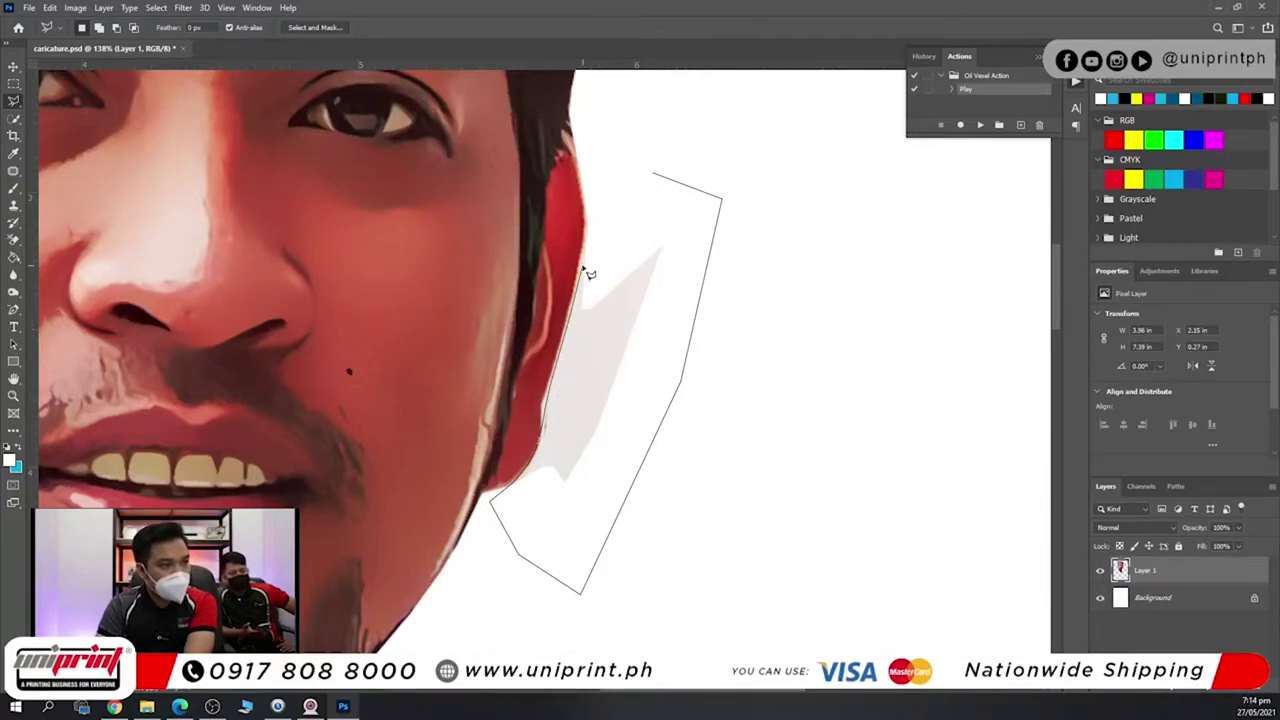
drag(597, 207, 600, 182)
key(Delete)
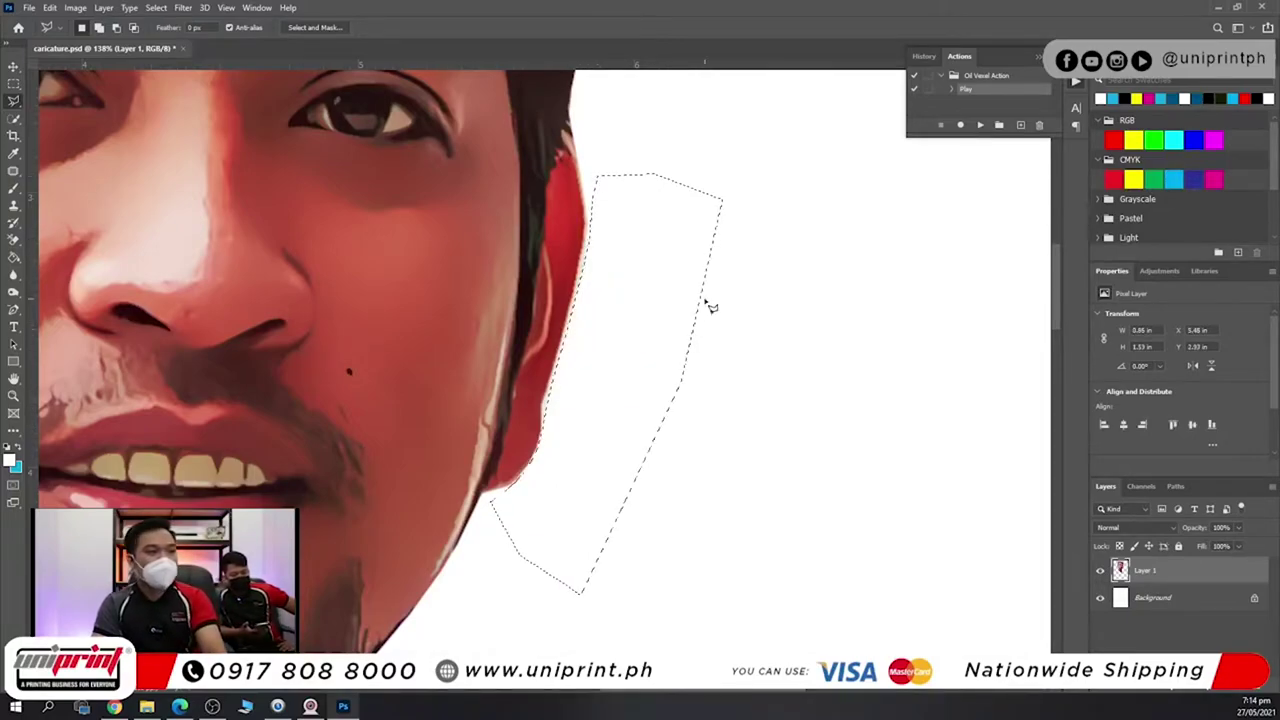
key(ctrl+d)
Switch to Chrome and examine the Lava360 celebrity caricature example and its related images for big-head body proportions, and return to Photoshop.
scroll(571, 389, down, 3)
scroll(571, 389, down, 3)
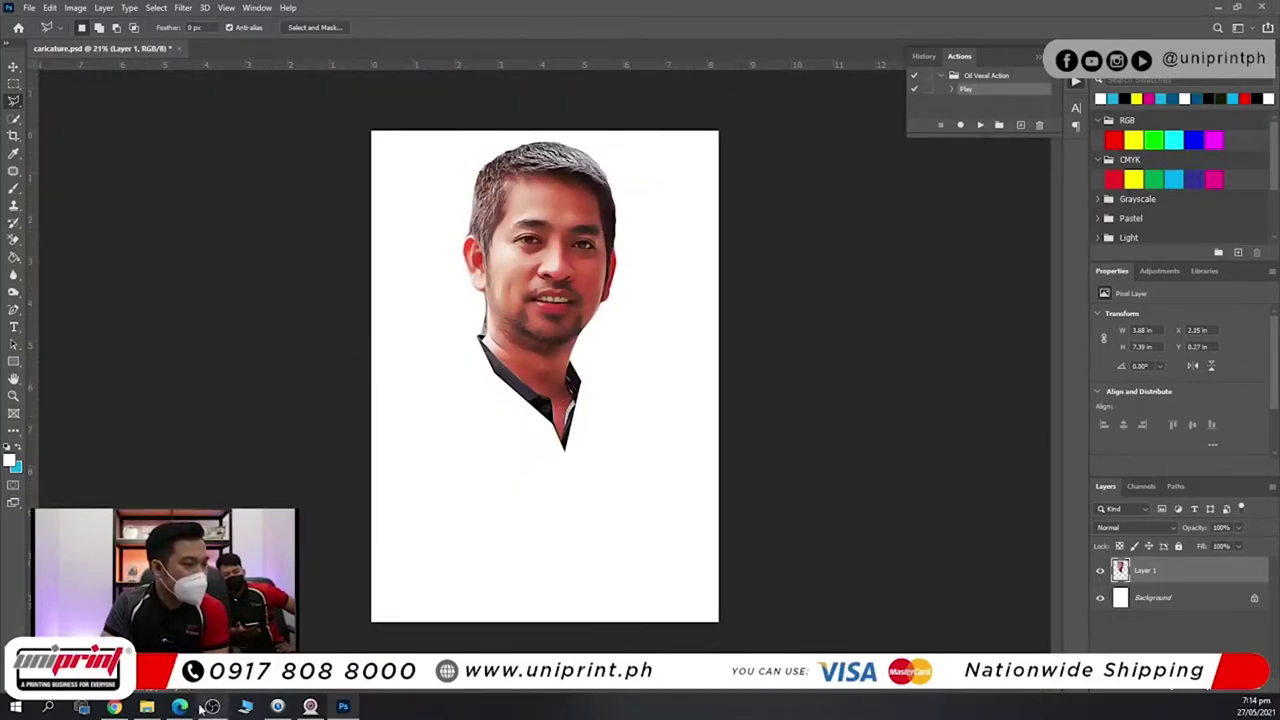
click(114, 706)
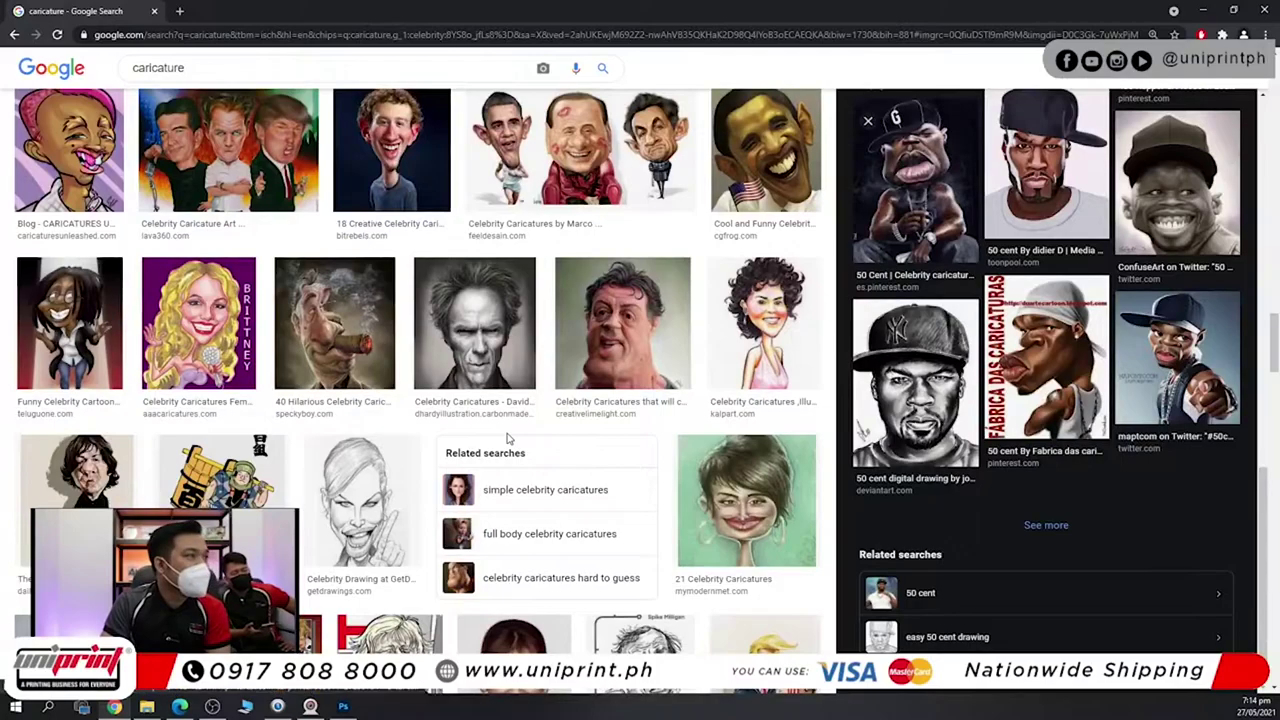
click(242, 194)
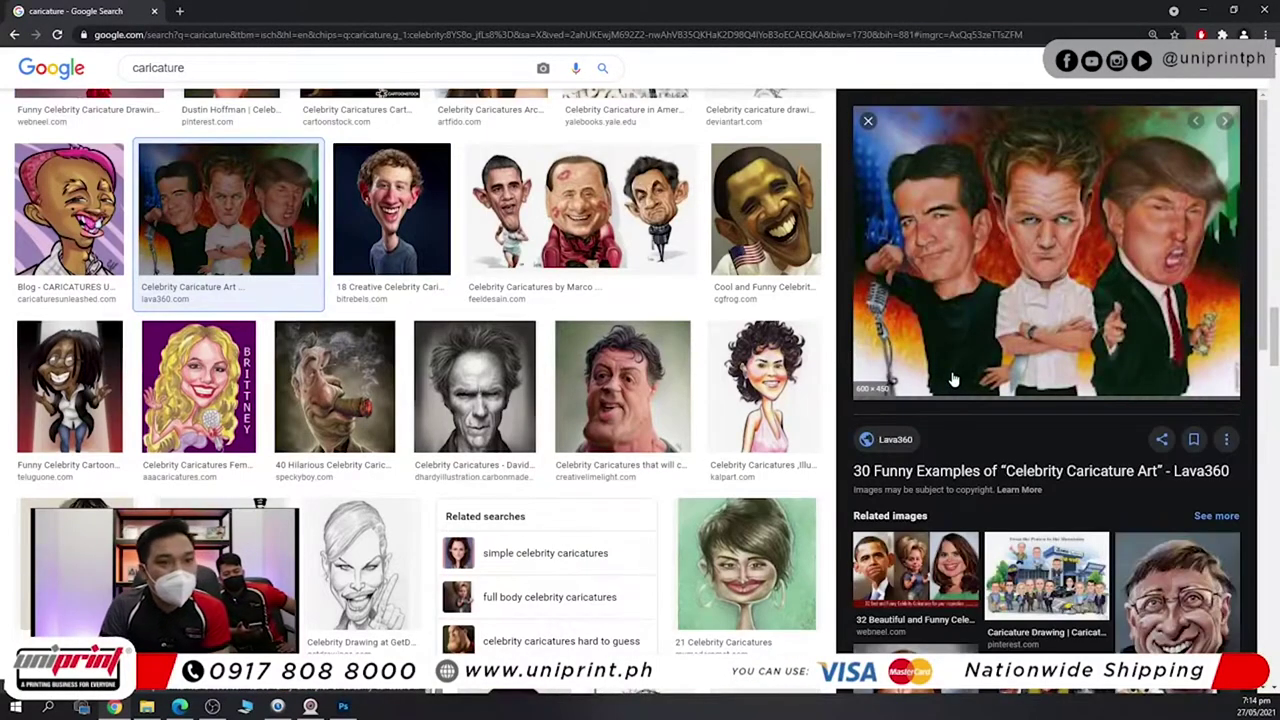
scroll(1200, 468, down, 4)
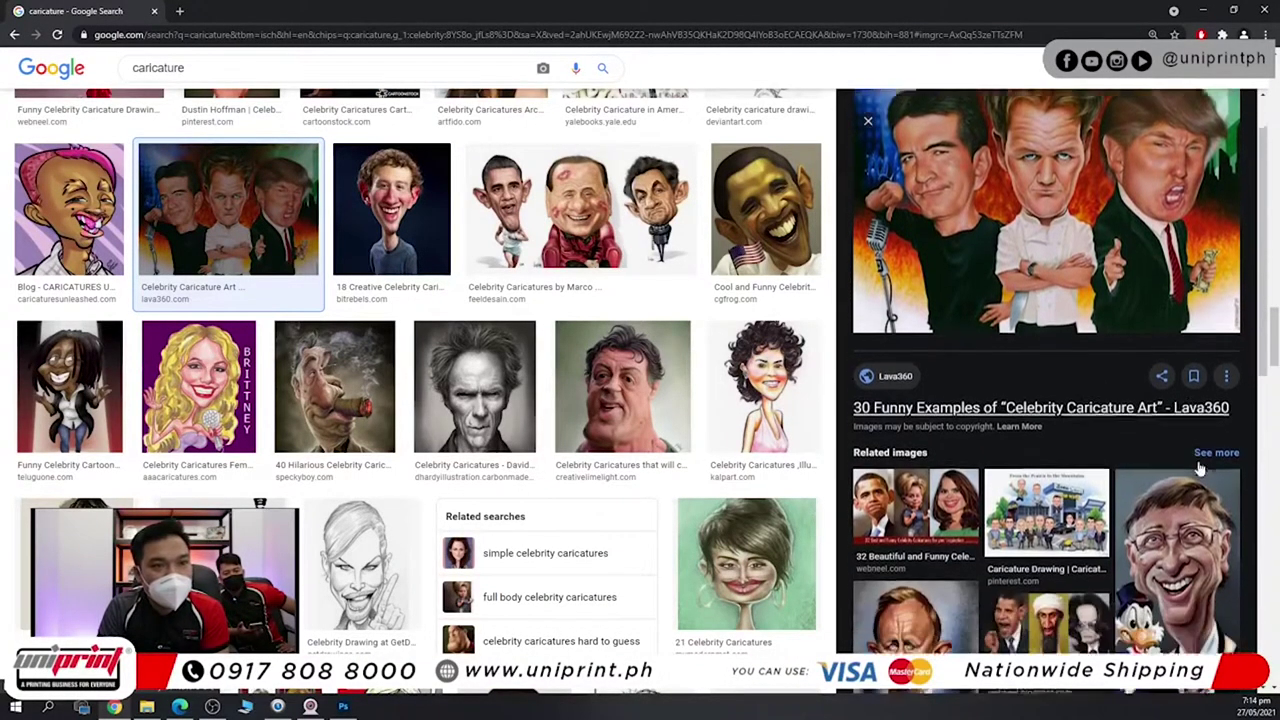
scroll(1200, 468, down, 4)
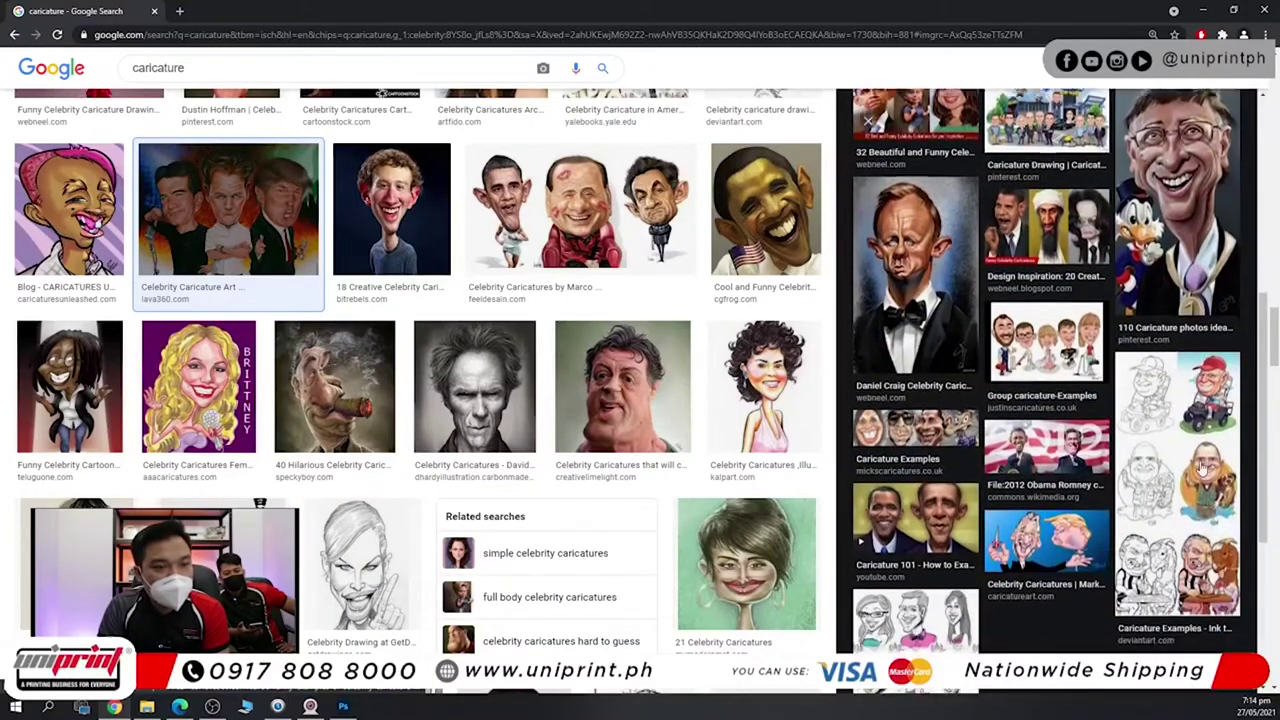
click(344, 707)
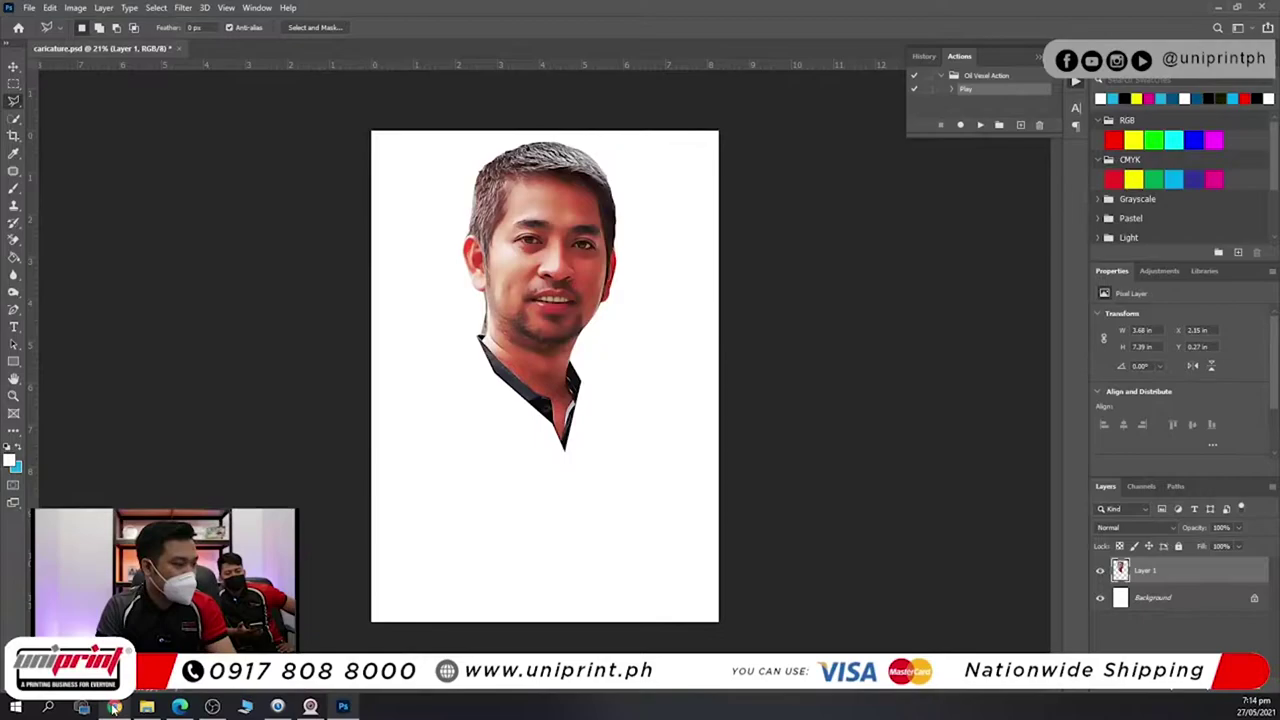
Open the photo KEN07262 from the ID PIC folder on the Data (D:) drive in Photoshop.
click(146, 706)
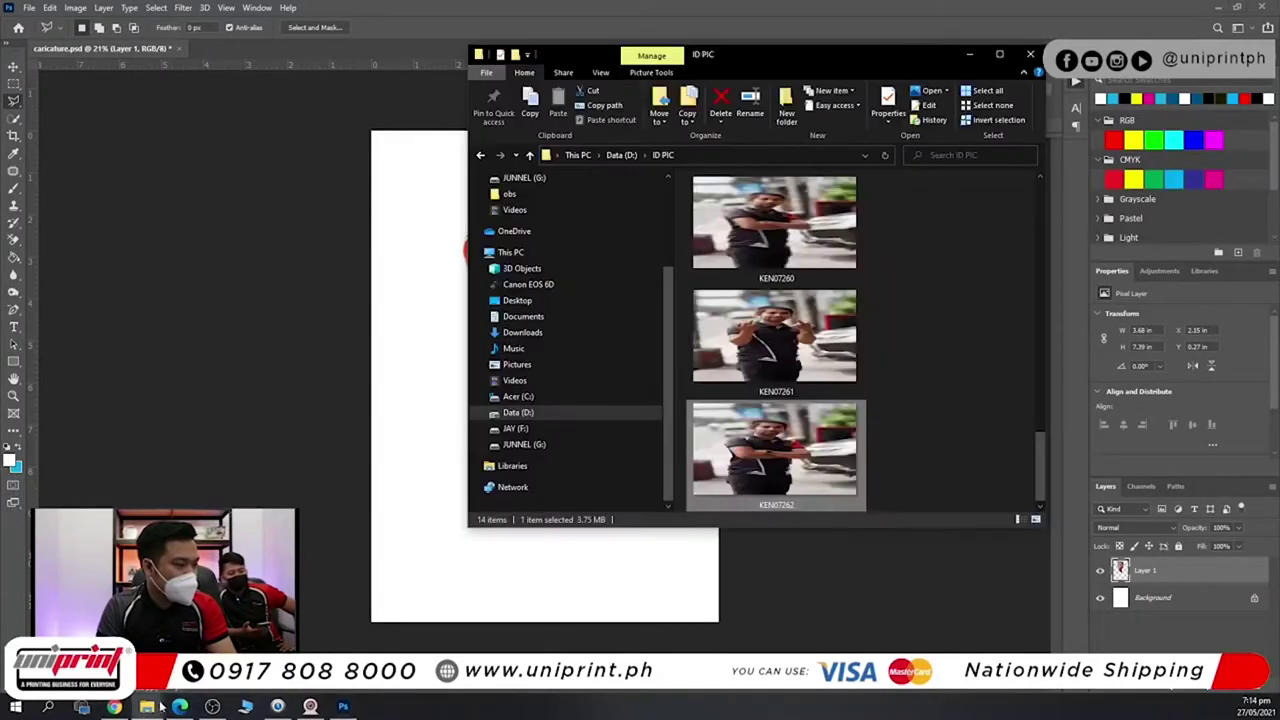
drag(760, 470, 500, 94)
key(ctrl+0)
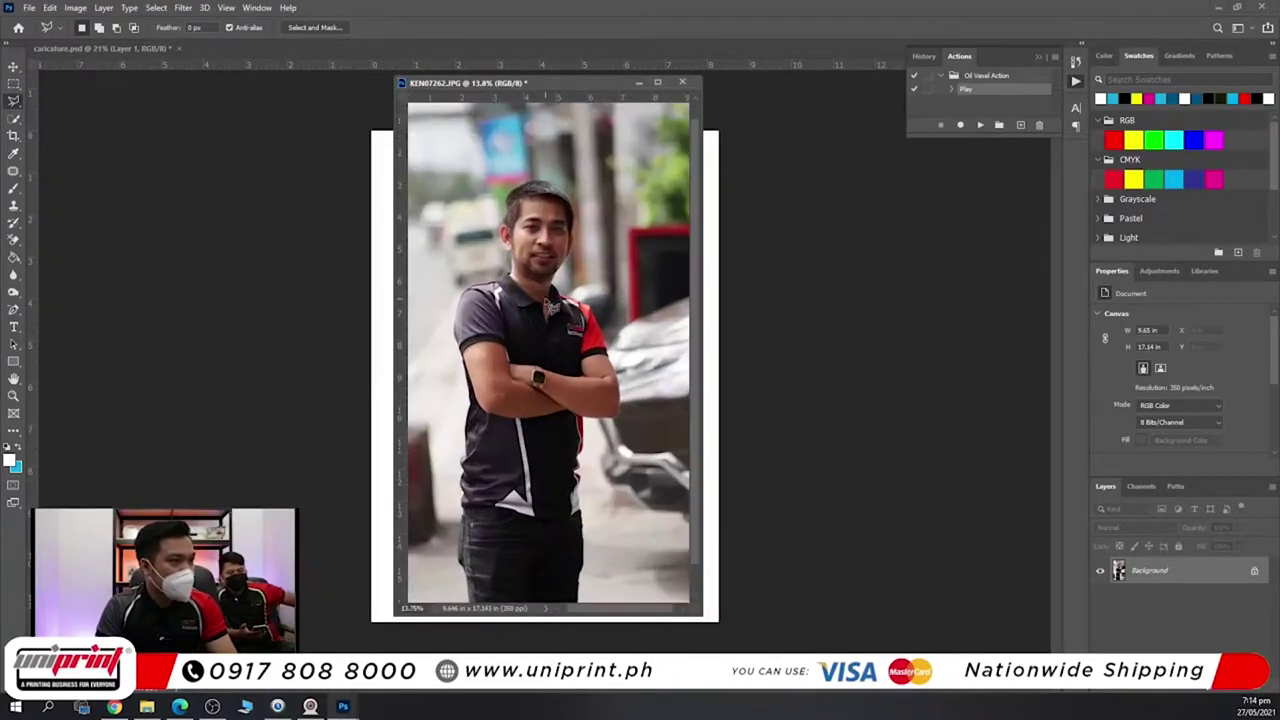
Select the man's body loosely from the chin down with the lasso, copy it into the caricature document and close the photo.
mouse_move(497, 268)
mouse_down()
mouse_move(455, 297)
mouse_move(452, 318)
mouse_move(454, 570)
mouse_move(468, 643)
mouse_move(590, 628)
mouse_move(601, 408)
mouse_move(632, 366)
mouse_move(597, 257)
mouse_move(510, 228)
mouse_up()
key(v)
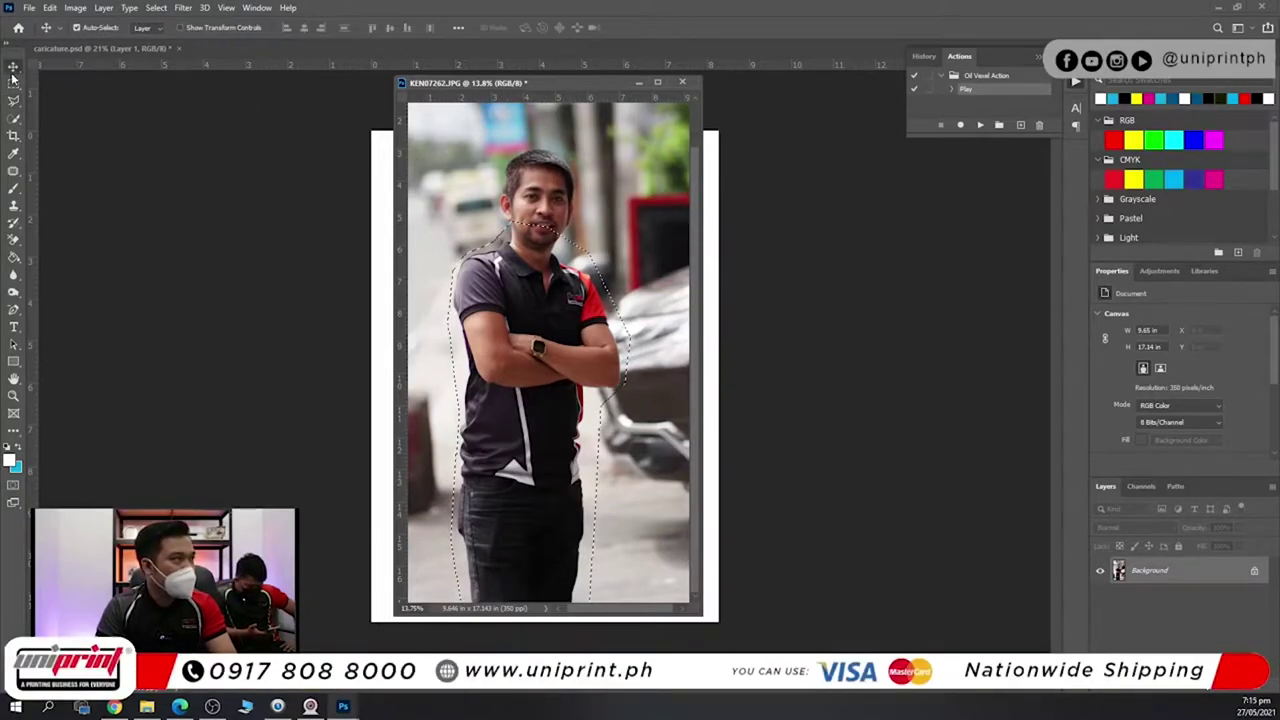
drag(480, 312, 368, 265)
click(683, 82)
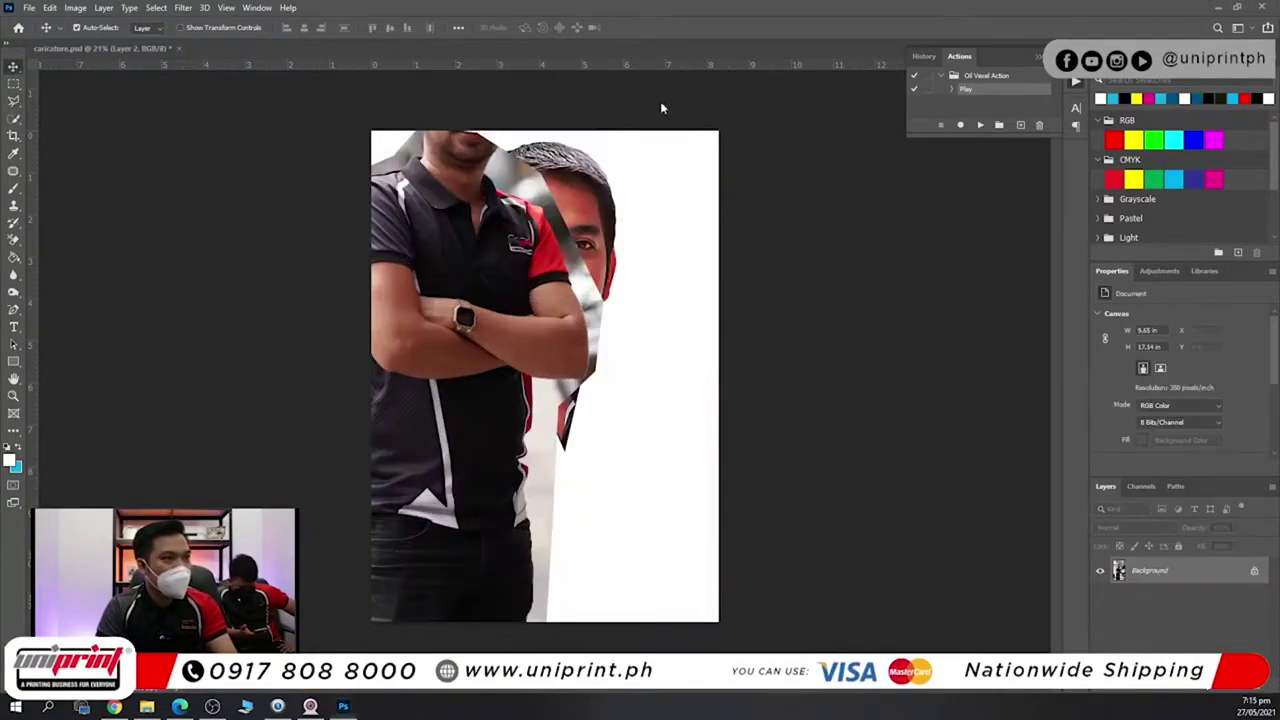
Scale the pasted body down to about 5.49 × 11.48 in and place it beneath the enlarged head.
key(ctrl+t)
drag(463, 277, 588, 399)
drag(729, 256, 613, 439)
key(Return)
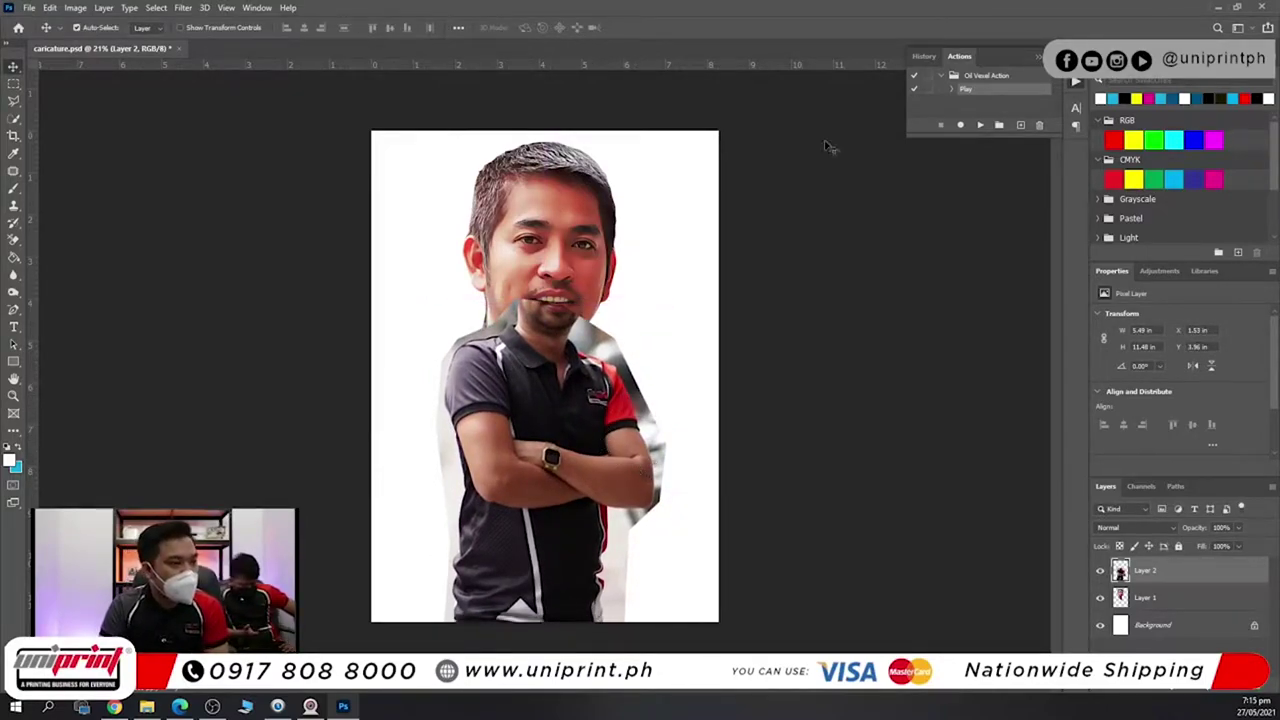
Try the Oil Voxel Action on the pasted body, and delete the body layer.
click(980, 126)
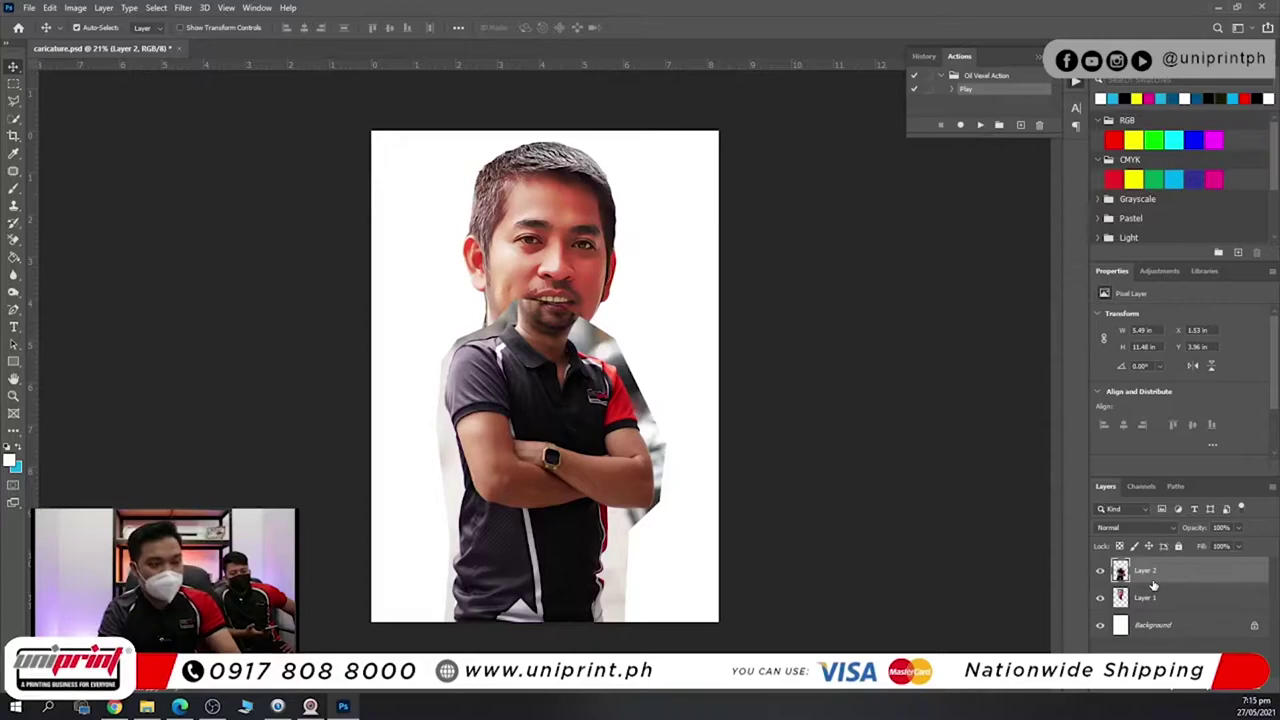
key(Delete)
scroll(570, 298, up, 7)
scroll(582, 291, down, 7)
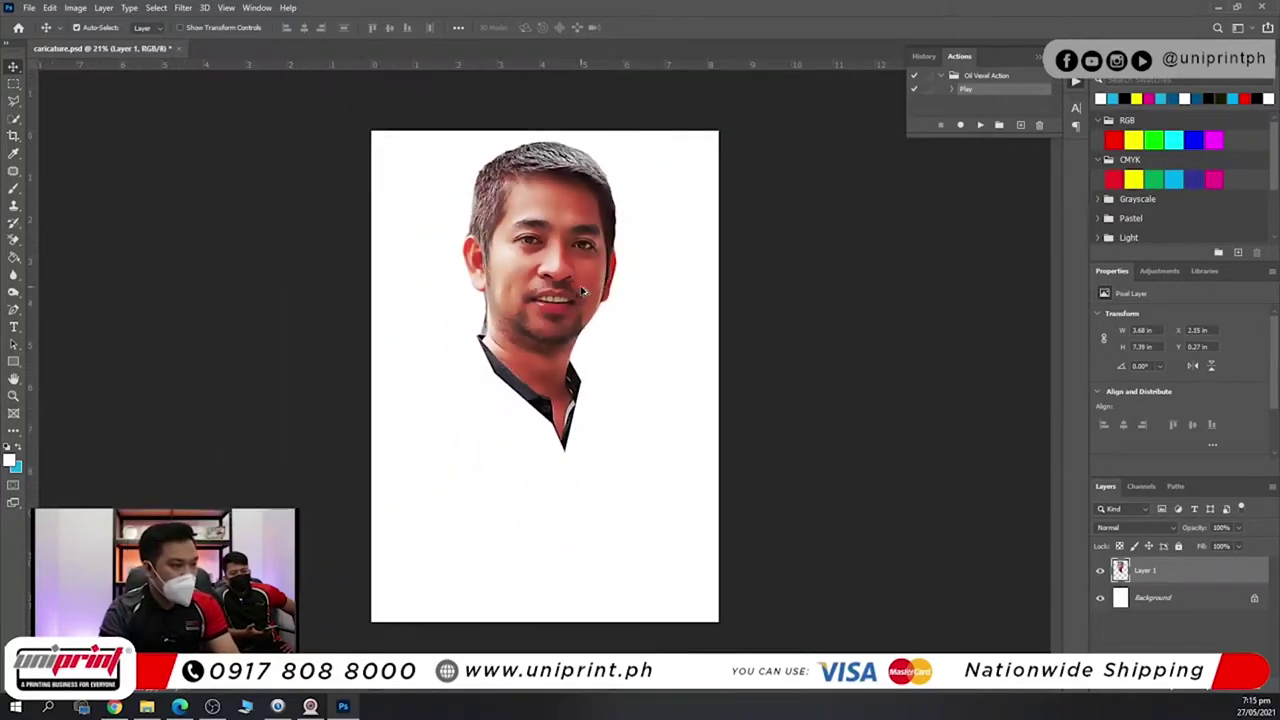
Open the photo KEN07262 from File Explorer as a separate document tab in Photoshop.
click(345, 707)
click(345, 707)
click(147, 707)
drag(388, 115, 344, 43)
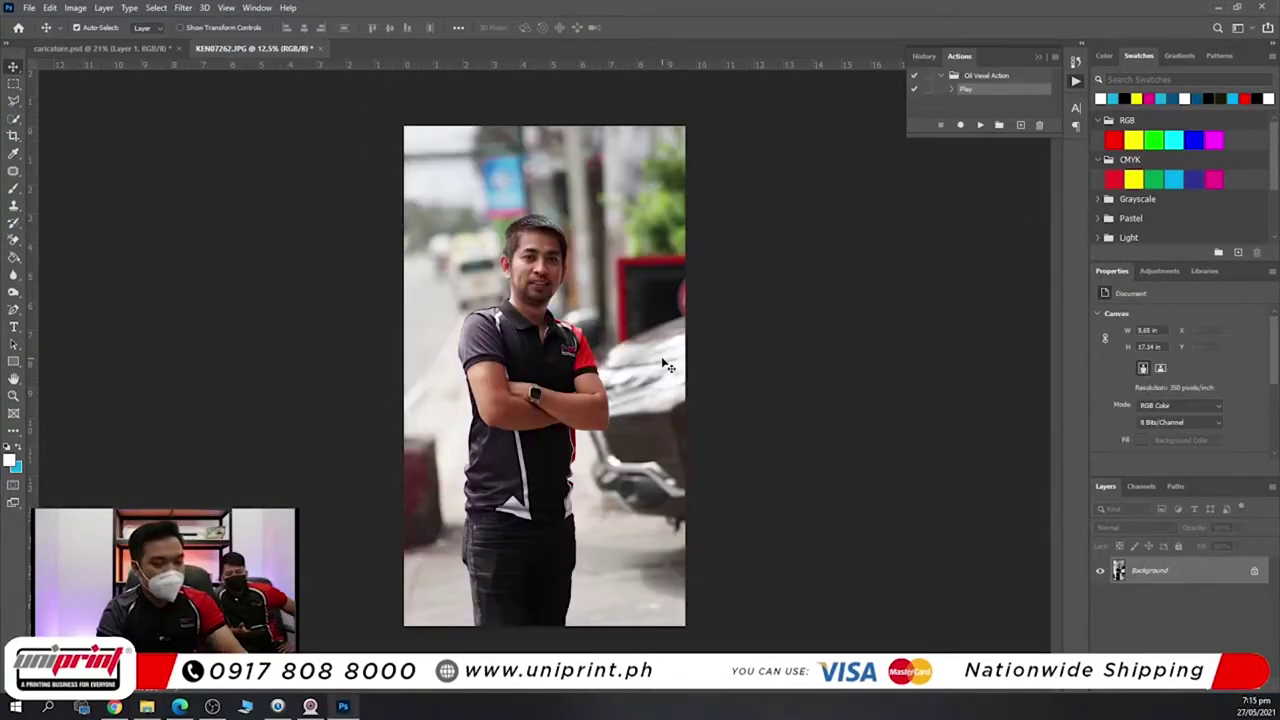
Run the Oil Voxel Action on the full-body photo and flatten the result into a single layer.
click(981, 125)
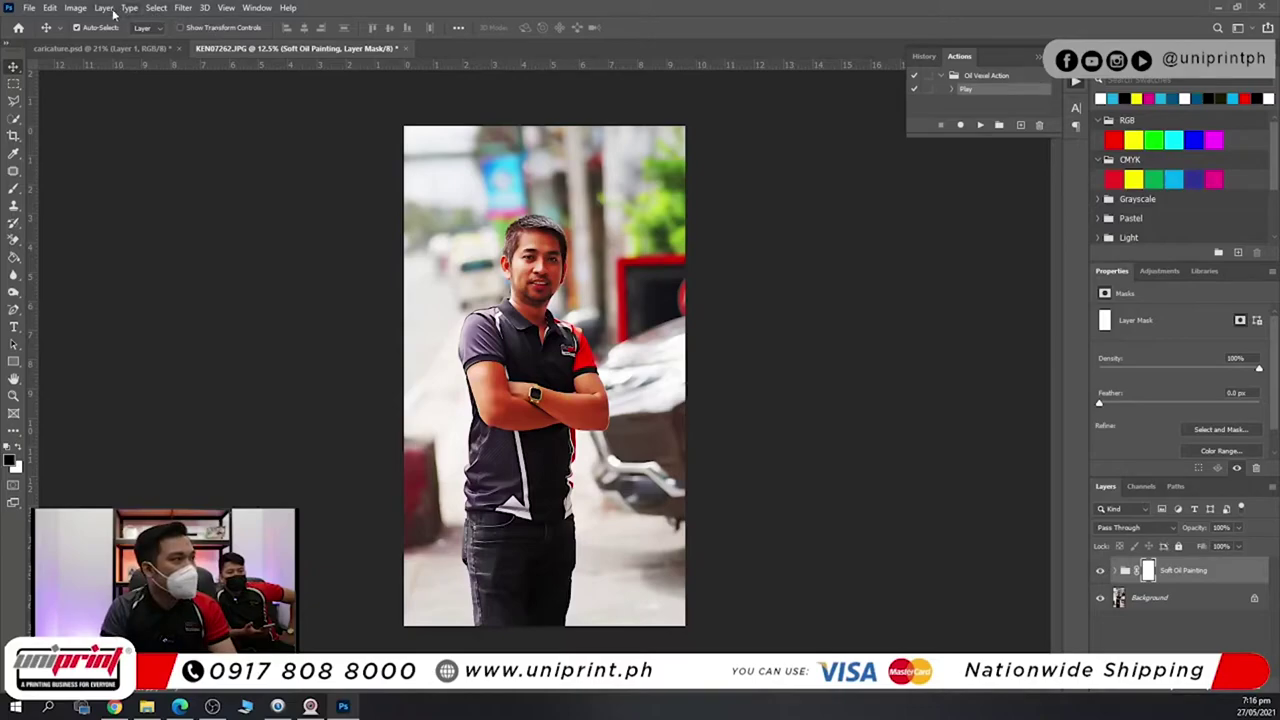
click(104, 8)
click(129, 515)
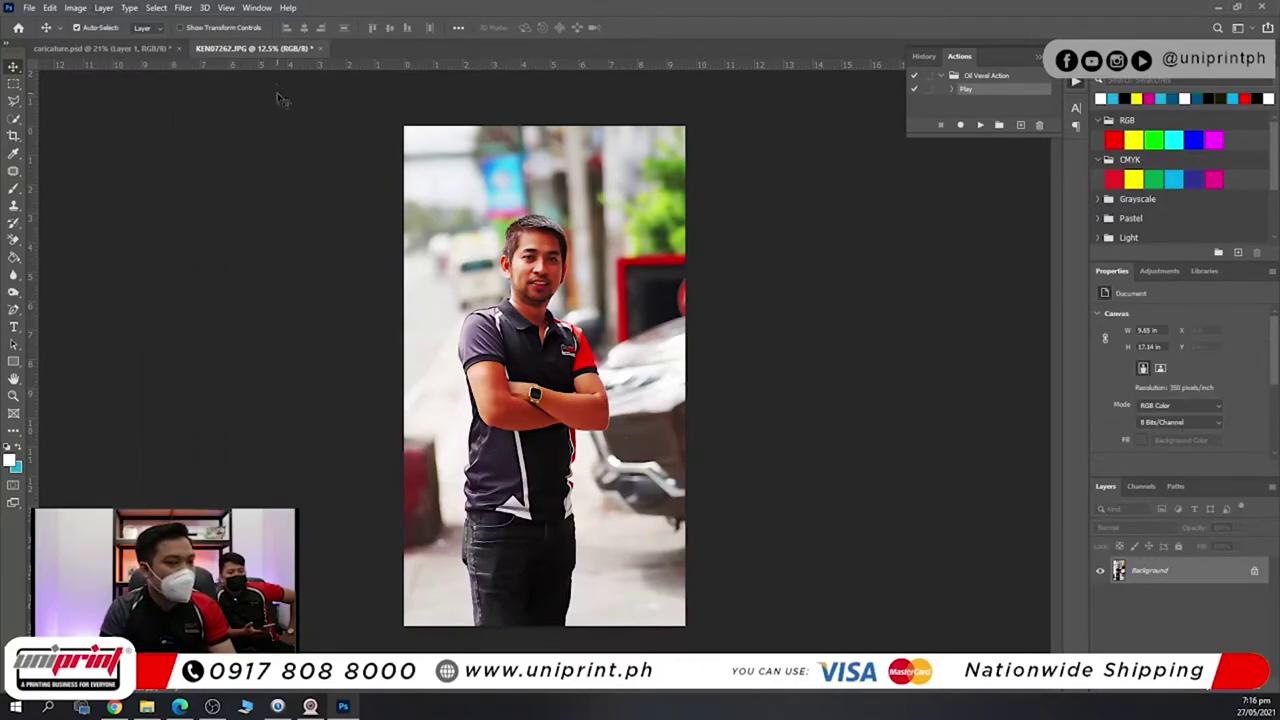
Reduce the oil-painted photo's saturation to -25 with the Camera Raw Filter and apply it.
click(186, 9)
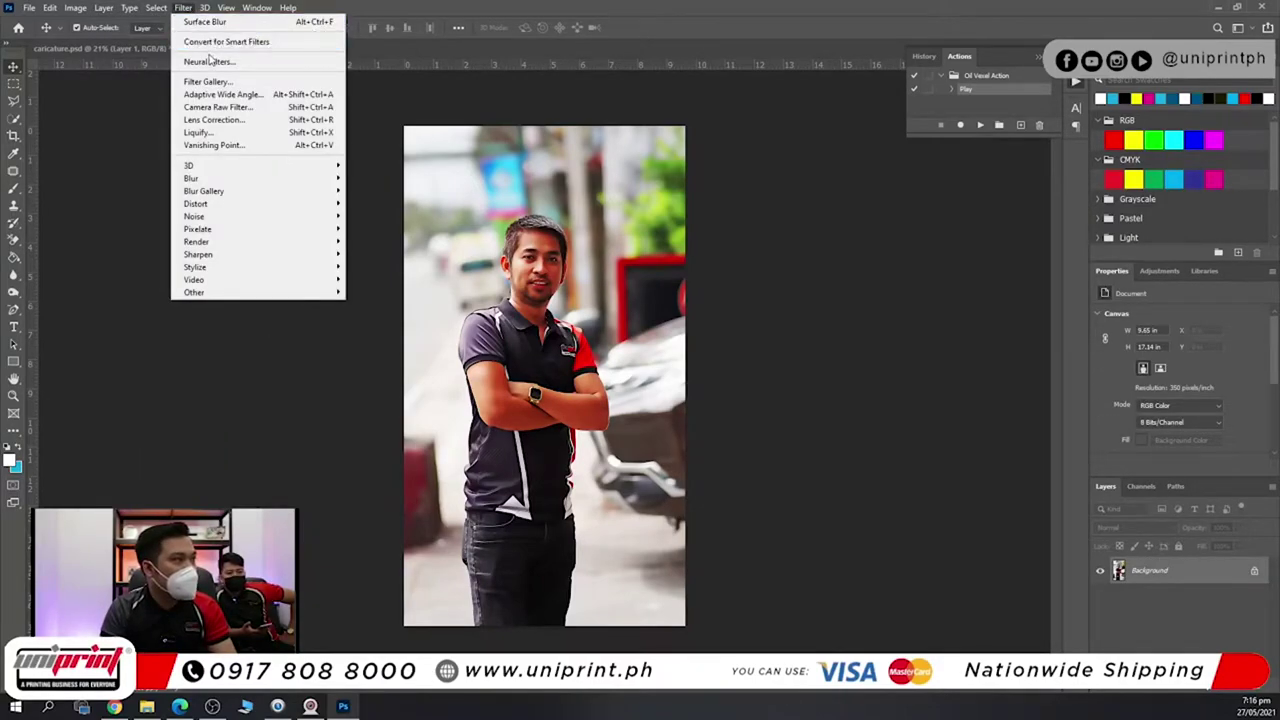
click(217, 107)
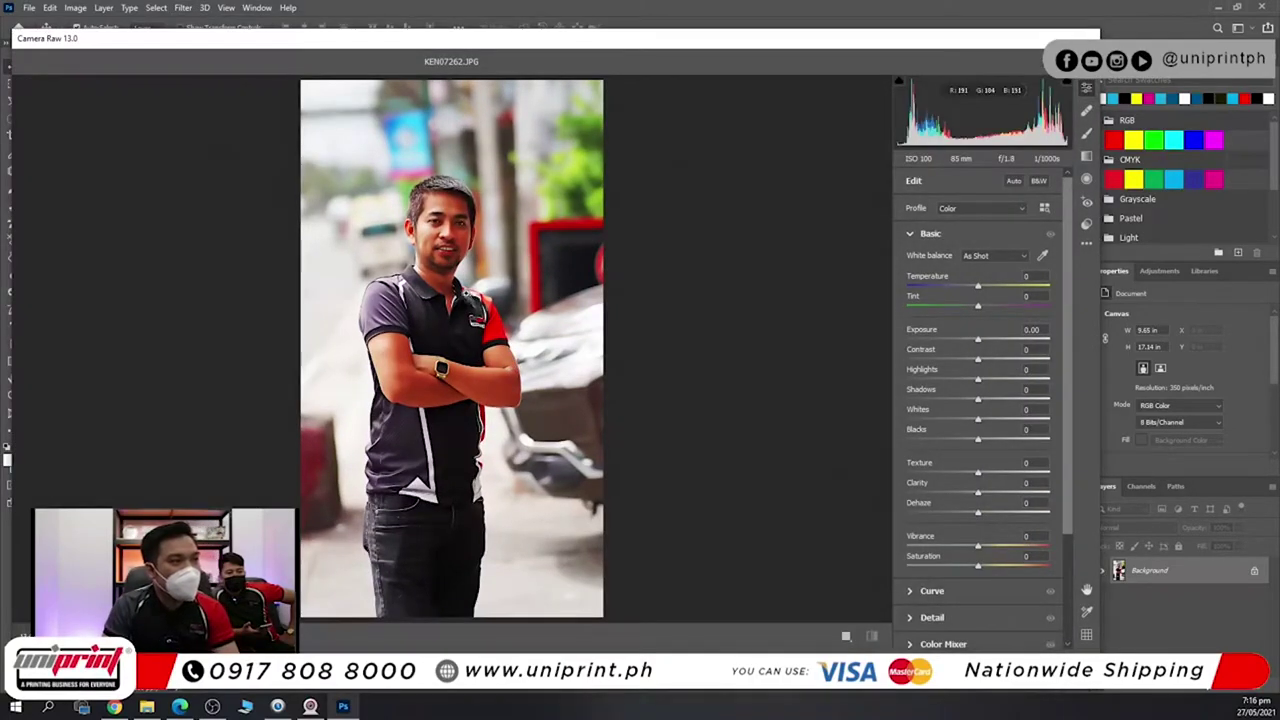
click(443, 300)
click(440, 291)
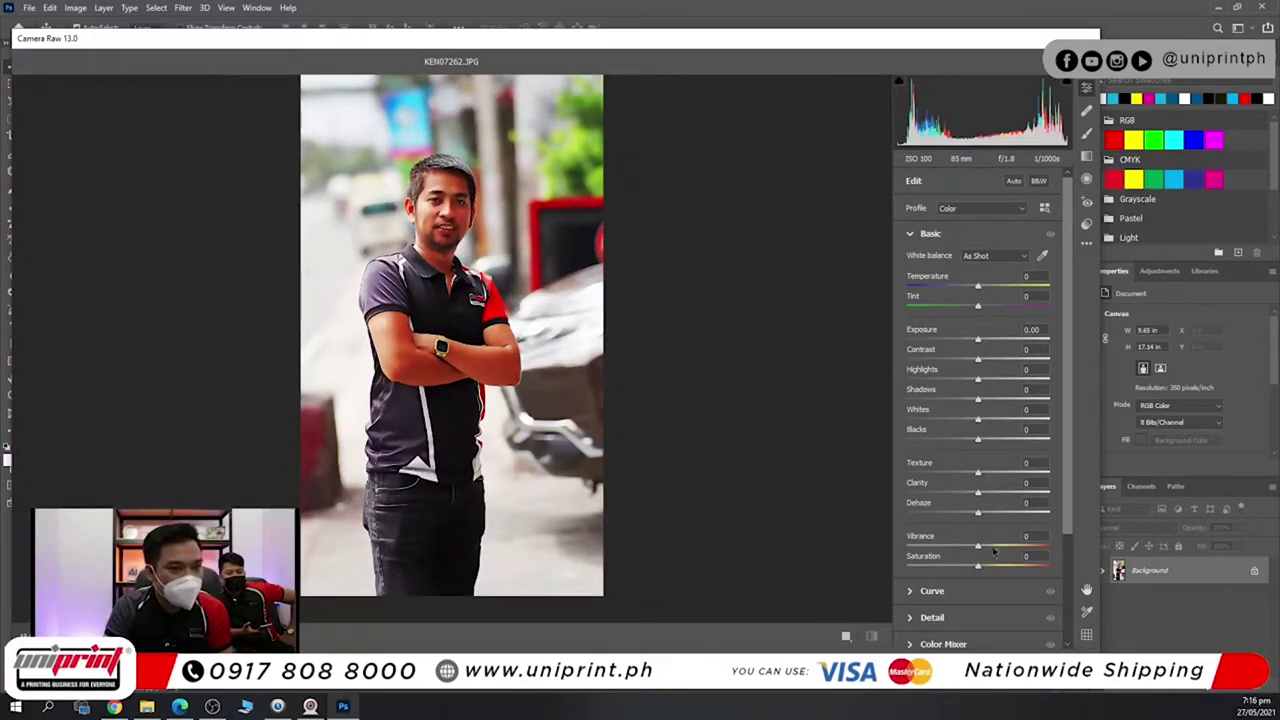
drag(985, 570, 957, 569)
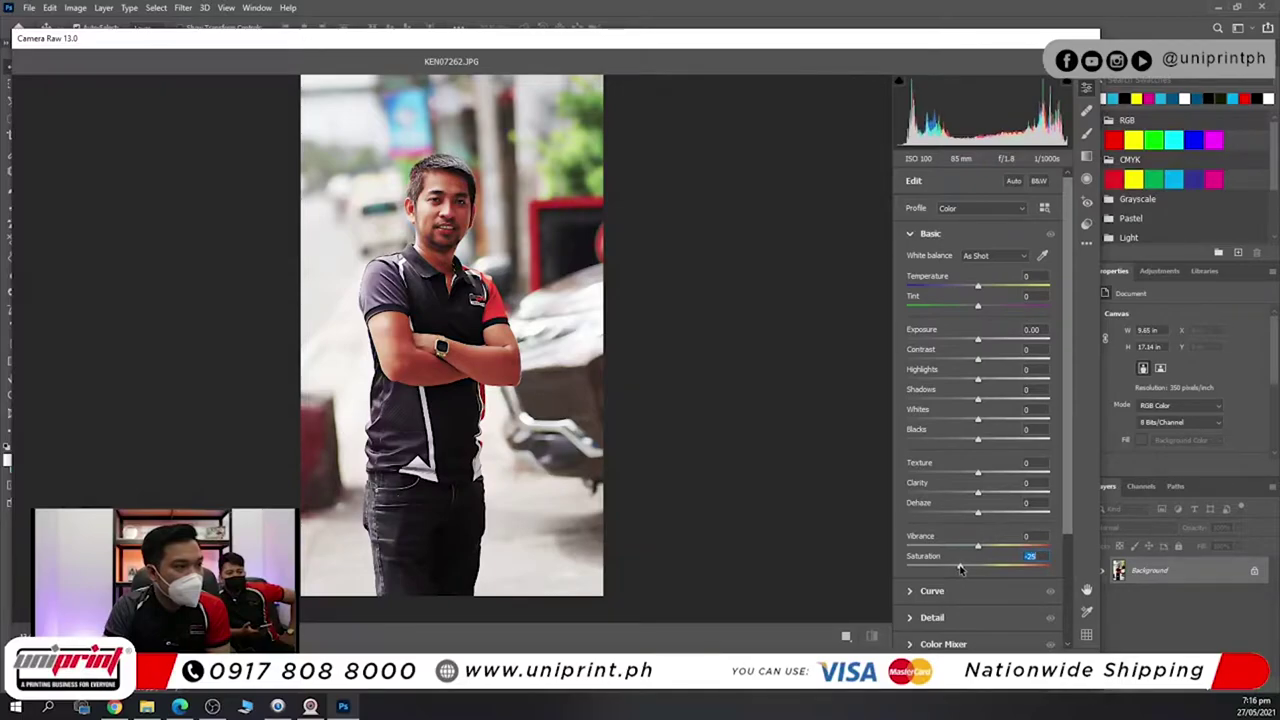
key(Return)
scroll(548, 355, up, 4)
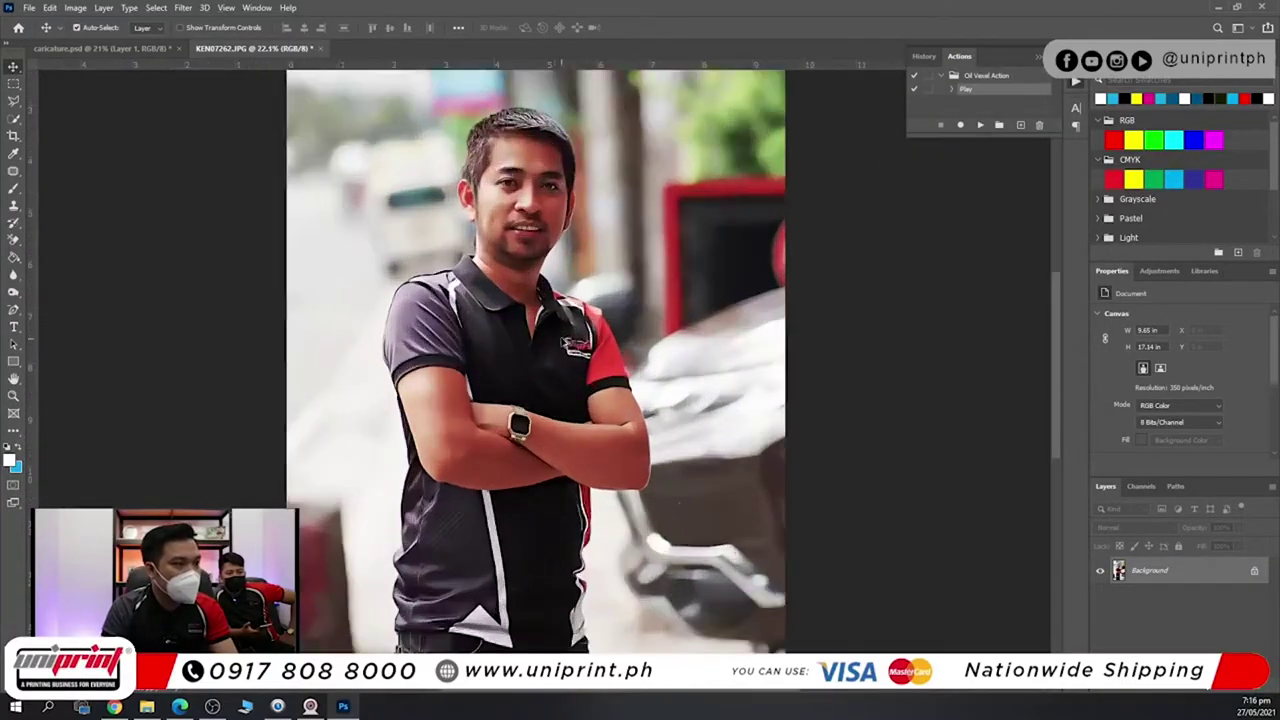
Copy the lassoed body of the full-body photo, from the mouth down, into the caricature document and close the photo.
drag(548, 377, 527, 218)
scroll(527, 218, down, 5)
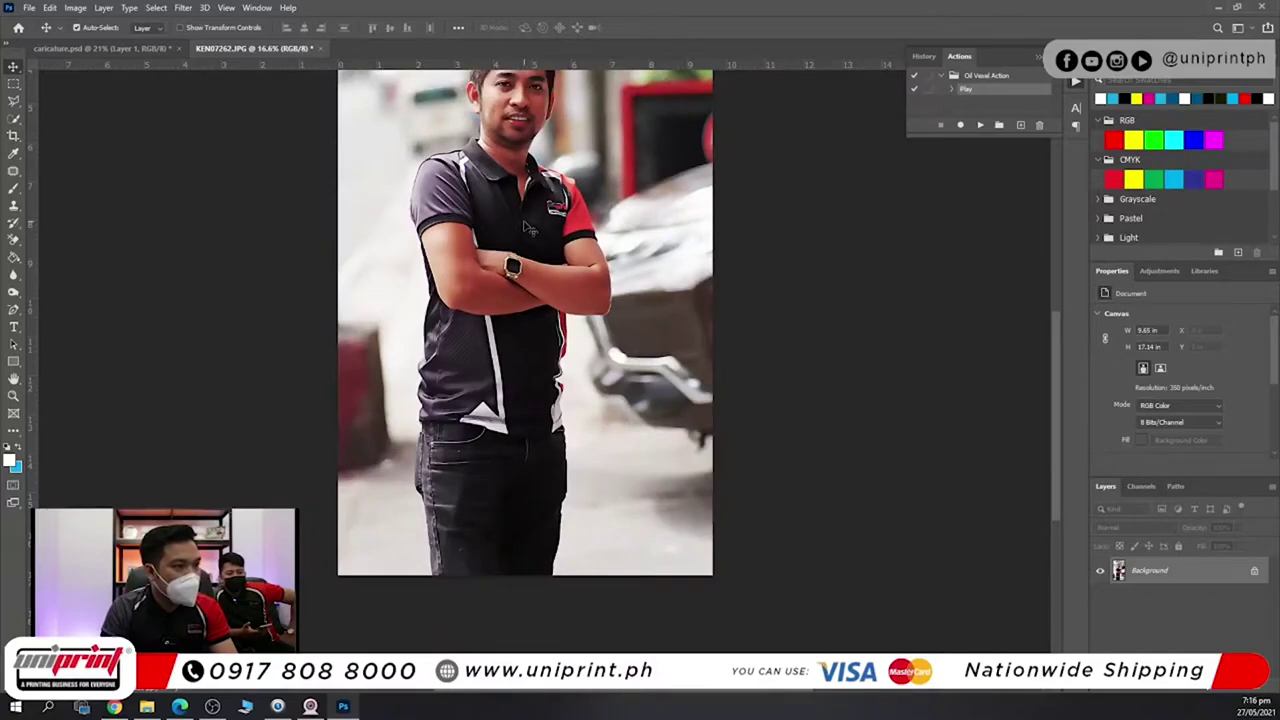
click(13, 103)
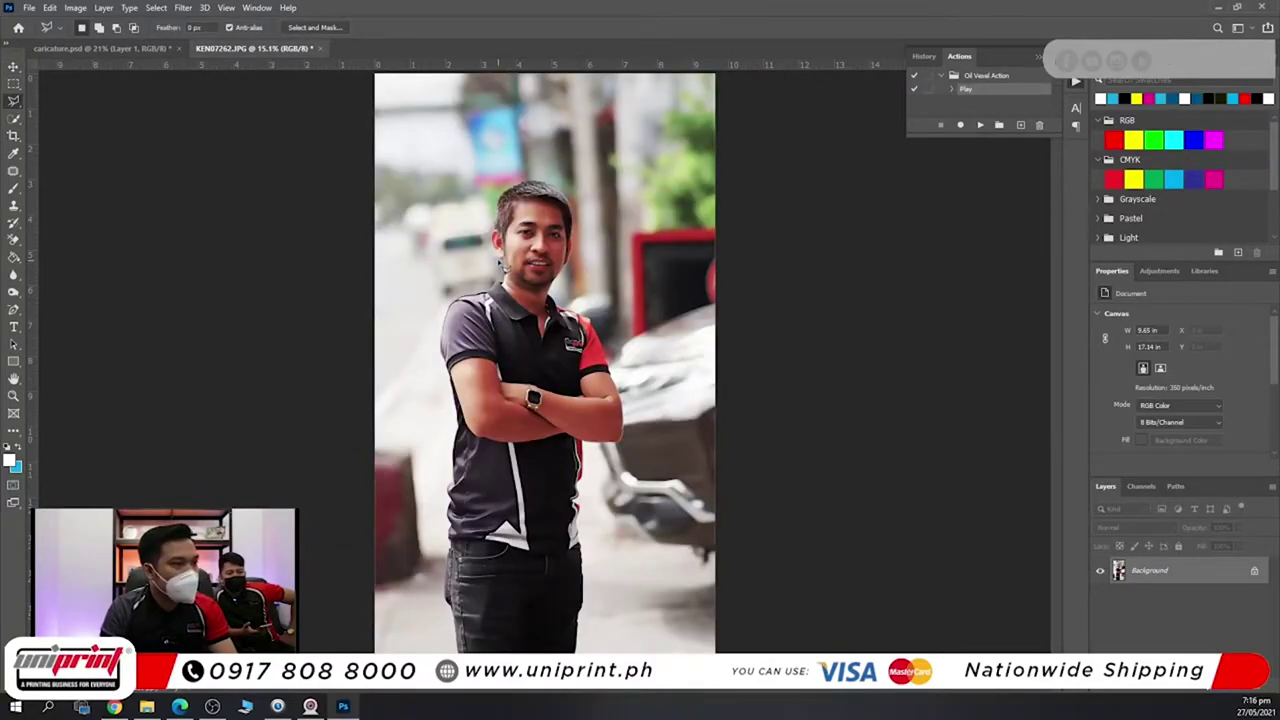
mouse_move(476, 284)
mouse_down()
mouse_move(437, 335)
mouse_move(434, 367)
mouse_move(452, 487)
mouse_move(409, 540)
mouse_move(439, 570)
mouse_move(459, 694)
mouse_move(584, 694)
mouse_move(631, 410)
mouse_move(598, 300)
mouse_move(561, 268)
mouse_move(506, 262)
mouse_up()
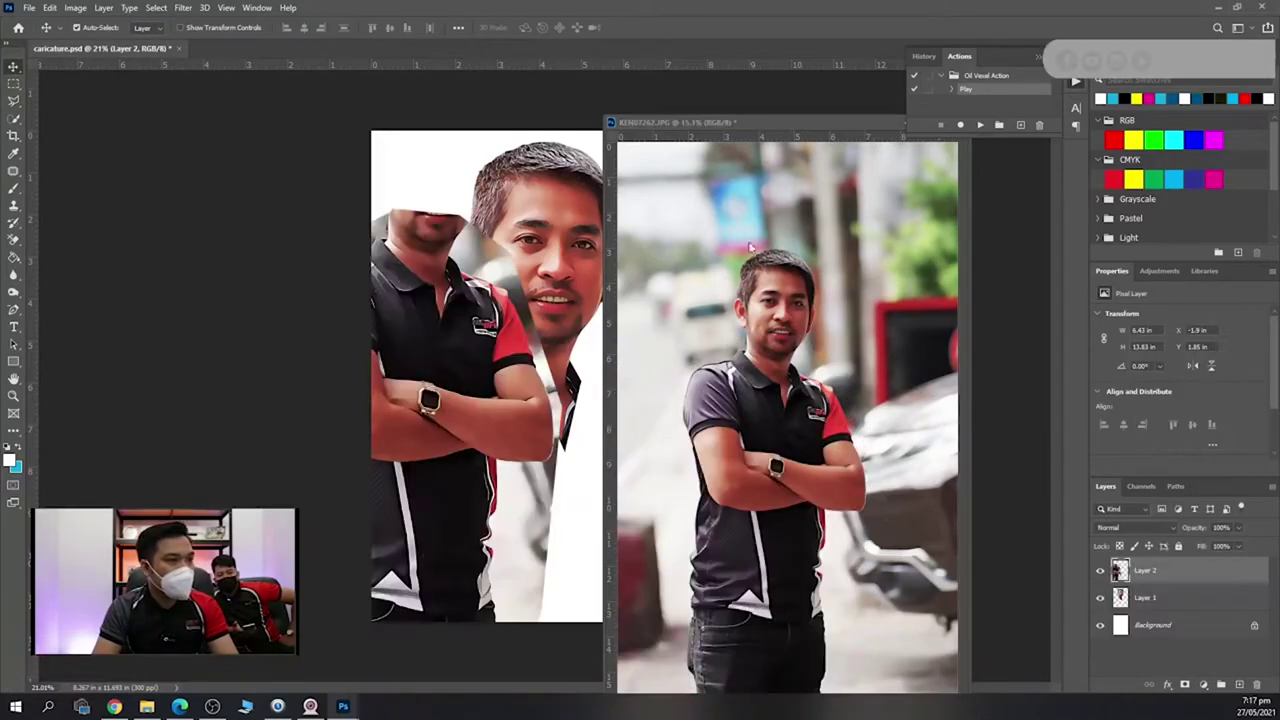
drag(871, 121, 714, 110)
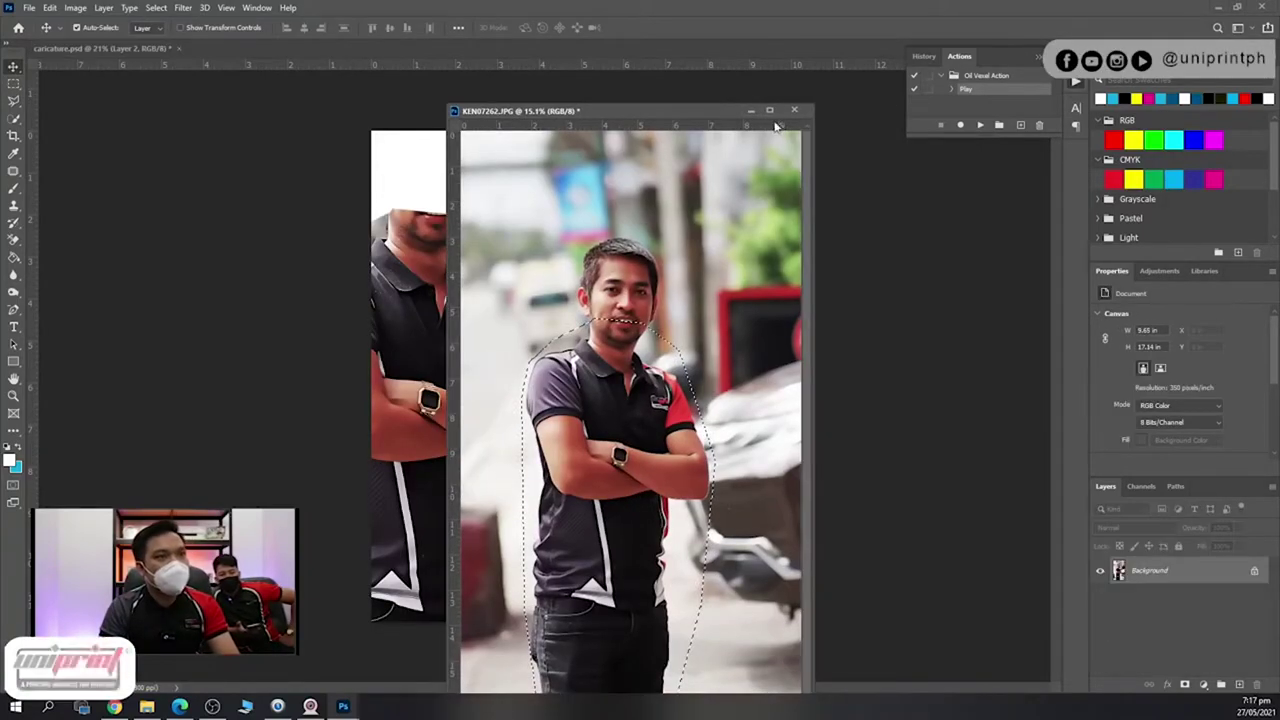
click(794, 110)
click(638, 264)
Scale the pasted body to 77.56% and position it centrally on the page over the enlarged head.
key(ctrl+t)
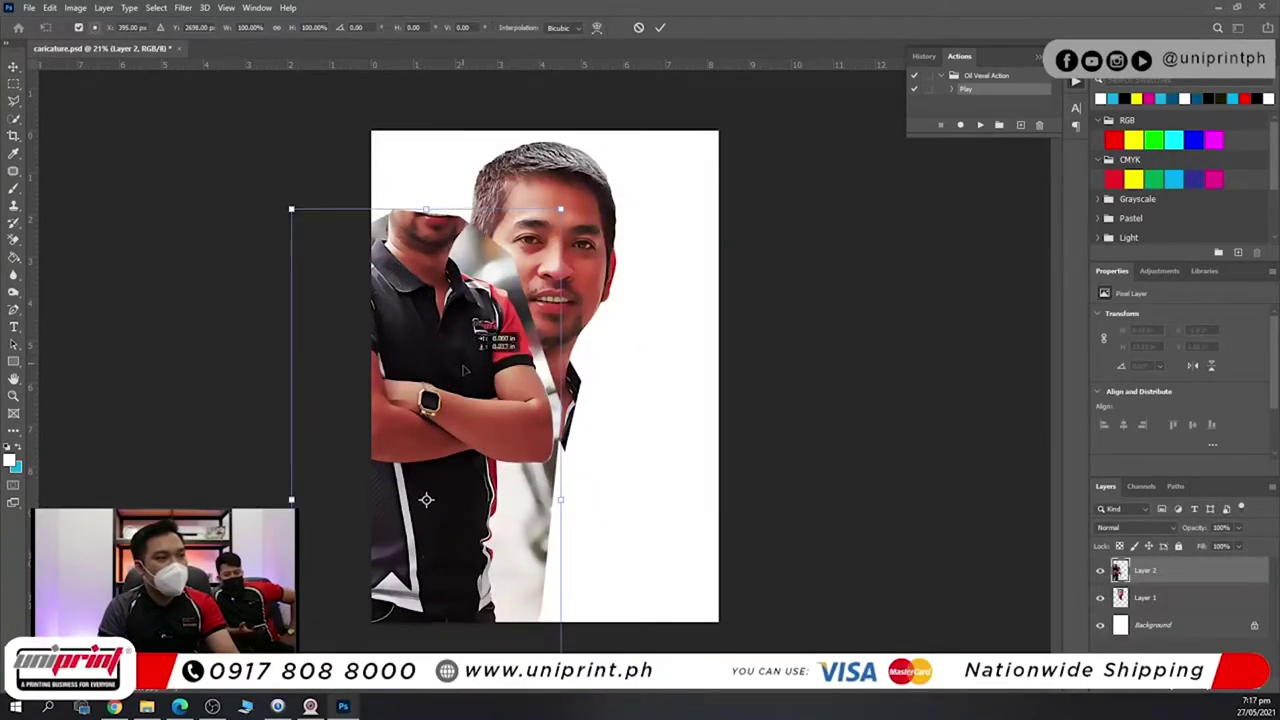
drag(732, 217, 700, 282)
drag(651, 337, 613, 337)
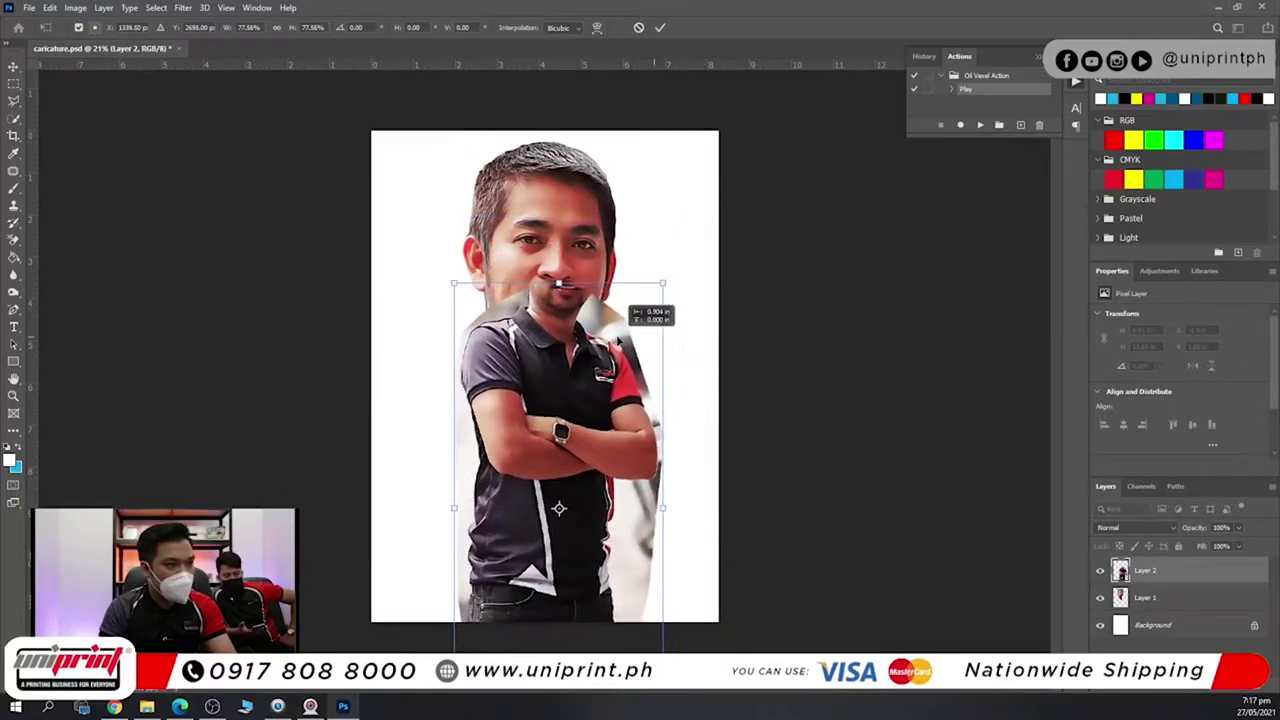
drag(628, 405, 622, 434)
key(Return)
drag(578, 352, 572, 315)
drag(612, 565, 605, 546)
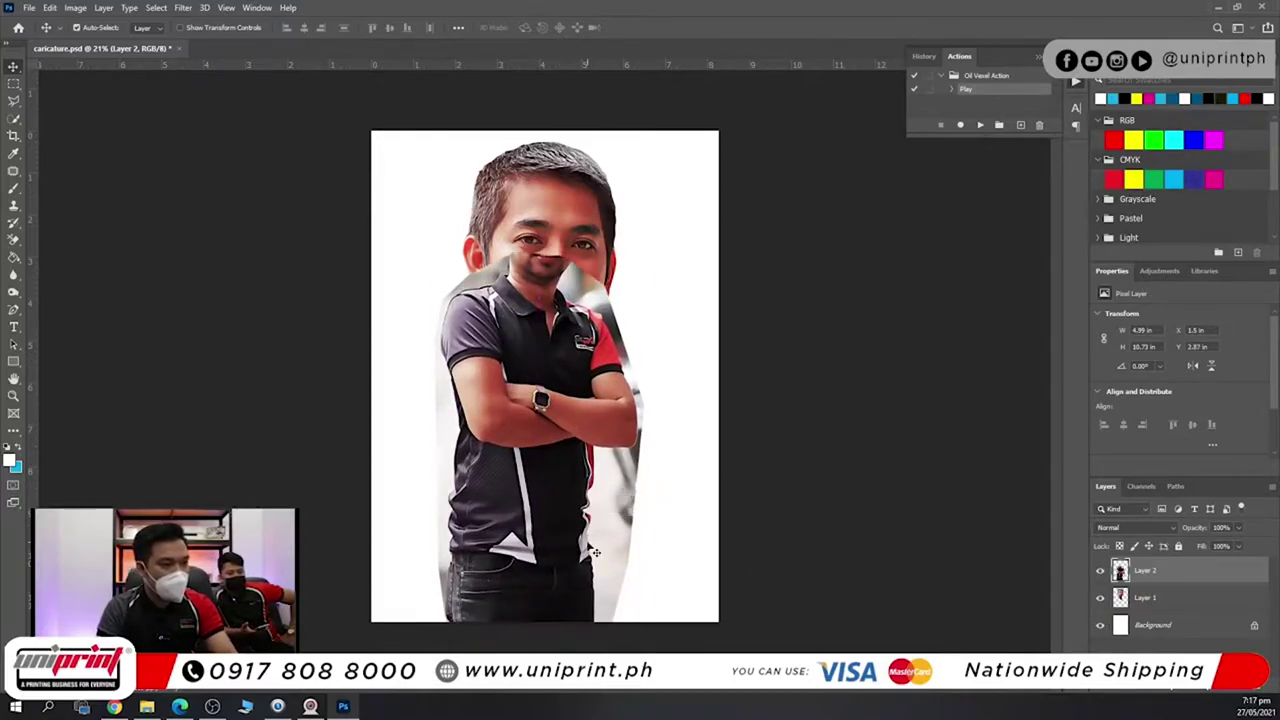
scroll(598, 550, down, 2)
drag(563, 490, 573, 410)
key(ctrl+t)
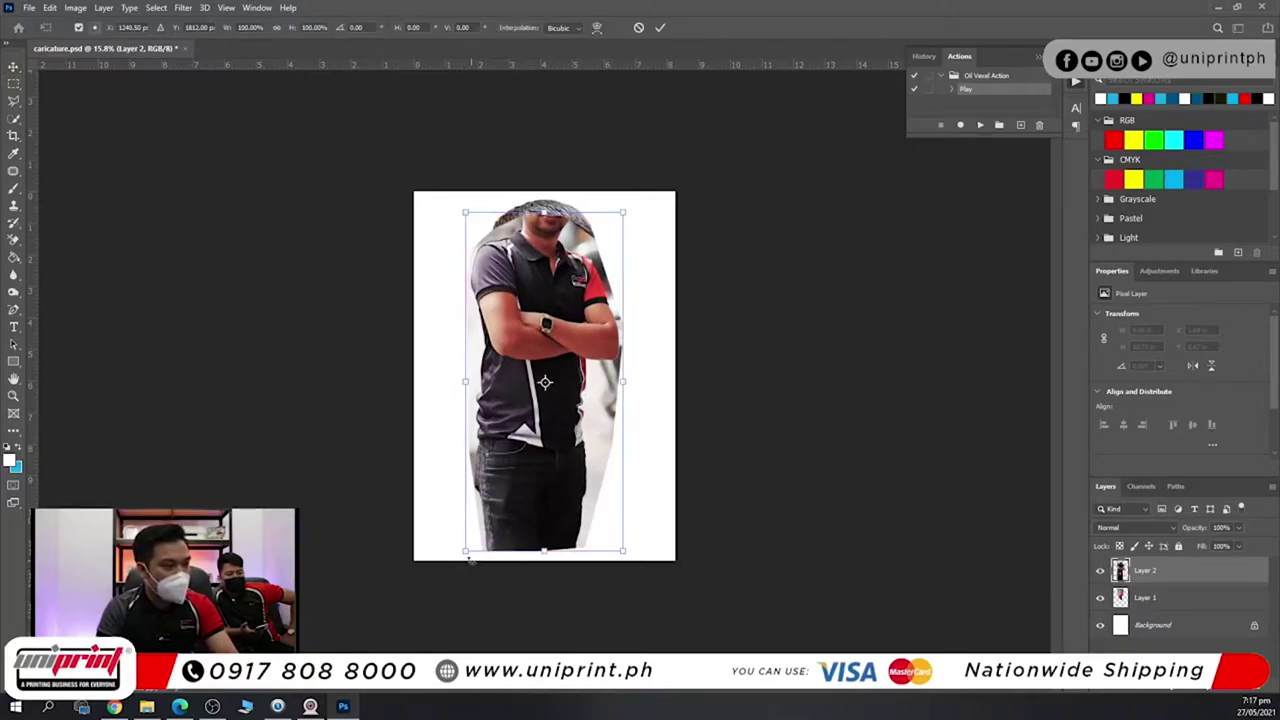
drag(466, 551, 492, 541)
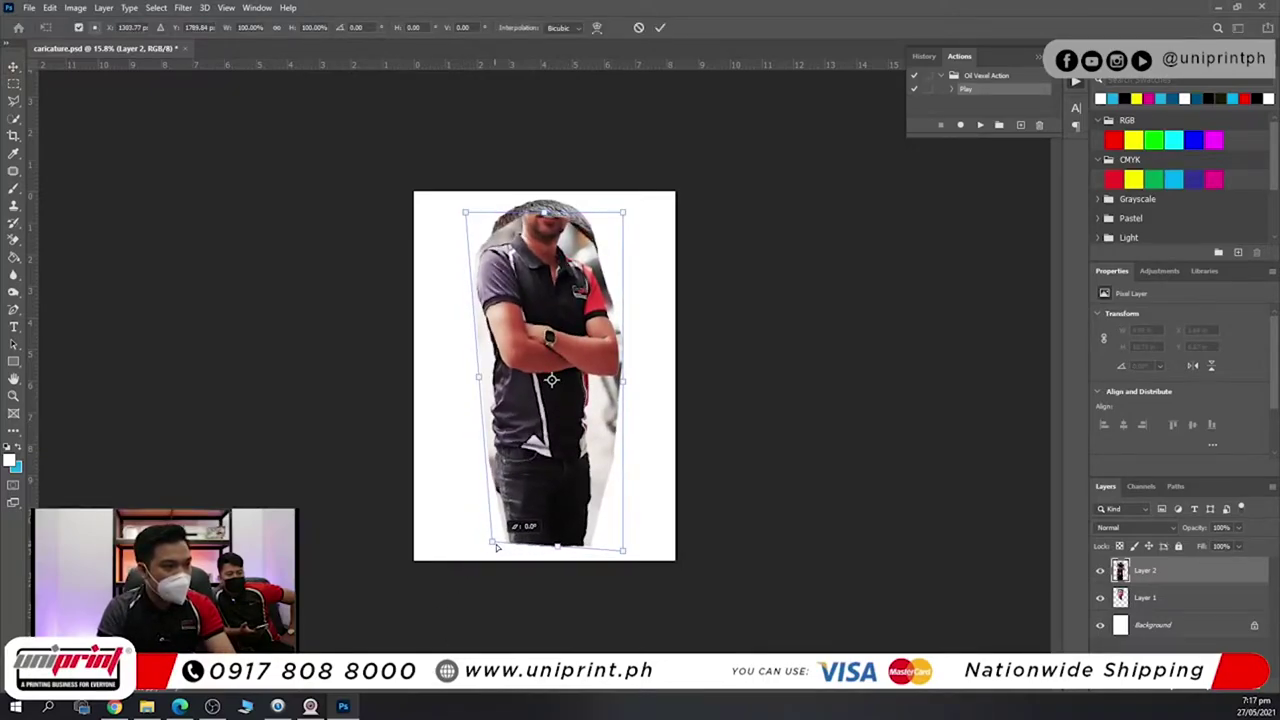
drag(466, 213, 428, 238)
drag(622, 549, 612, 548)
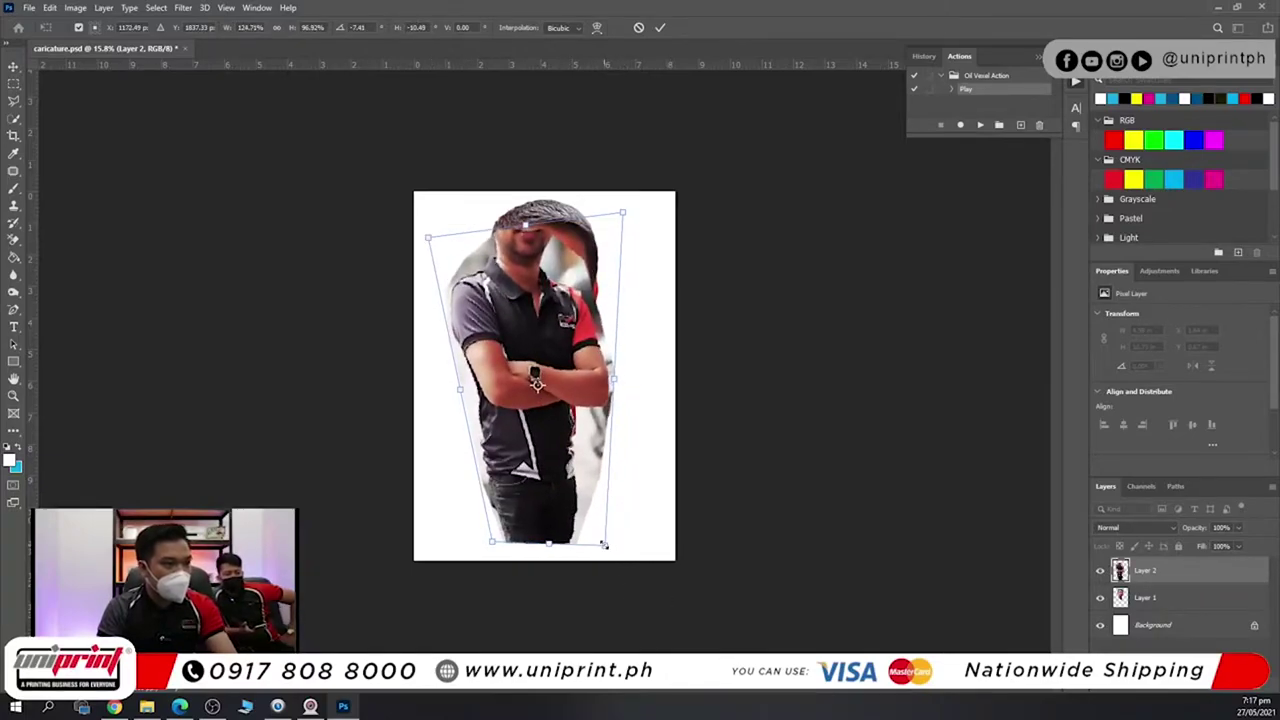
key(Return)
Distort the body so the shoulders spread wide and the legs taper narrow, and apply the transformation.
key(ctrl+t)
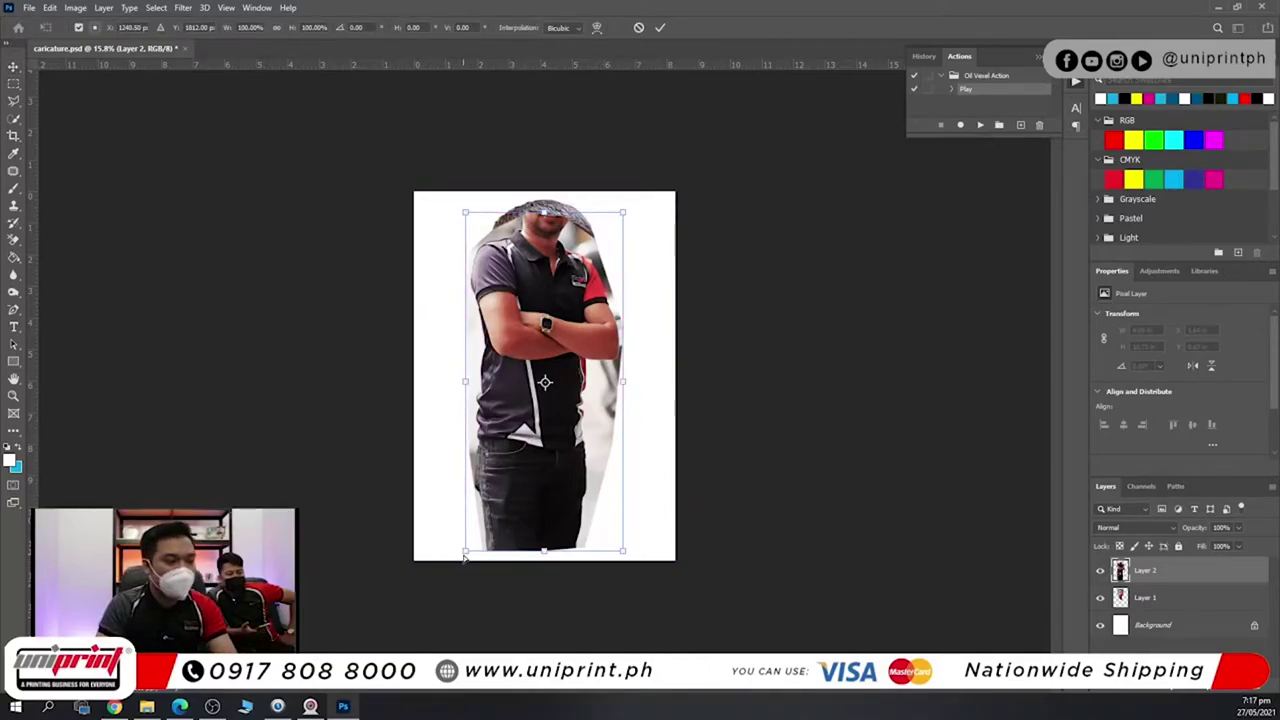
drag(465, 552, 489, 549)
drag(620, 553, 601, 550)
drag(623, 213, 666, 213)
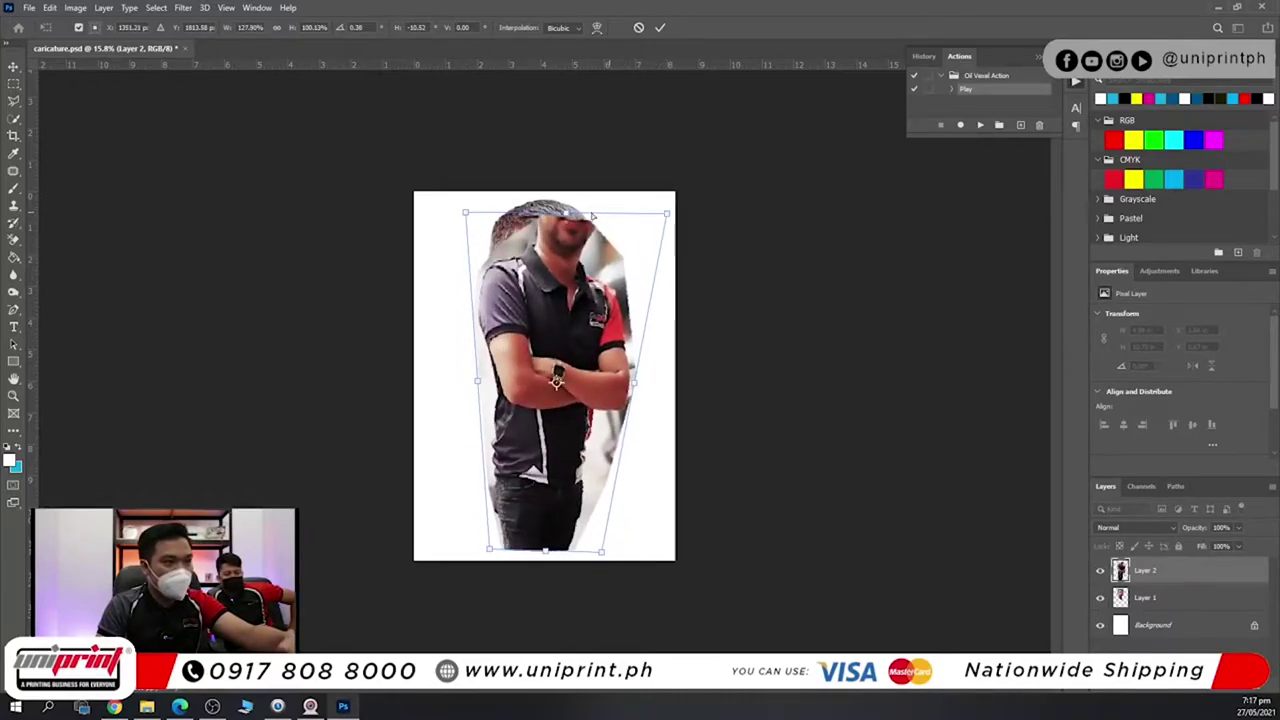
drag(472, 215, 415, 243)
drag(667, 219, 684, 184)
drag(418, 245, 400, 257)
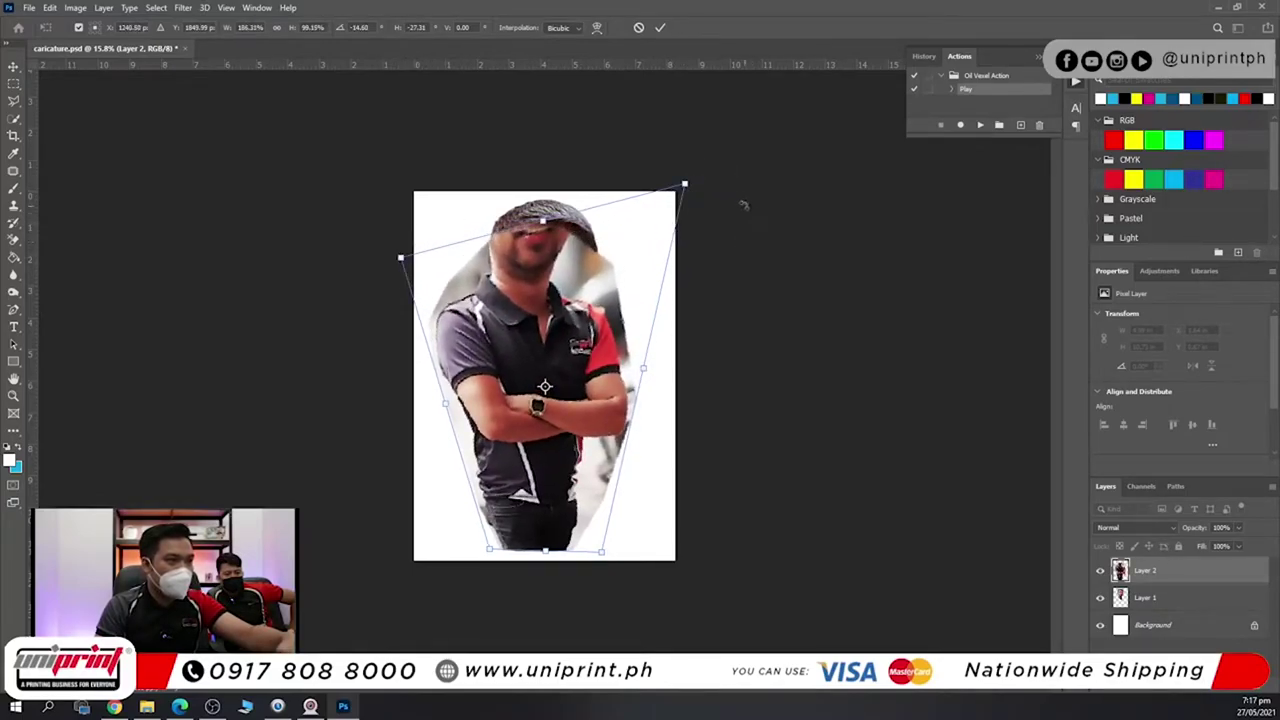
drag(684, 186, 697, 171)
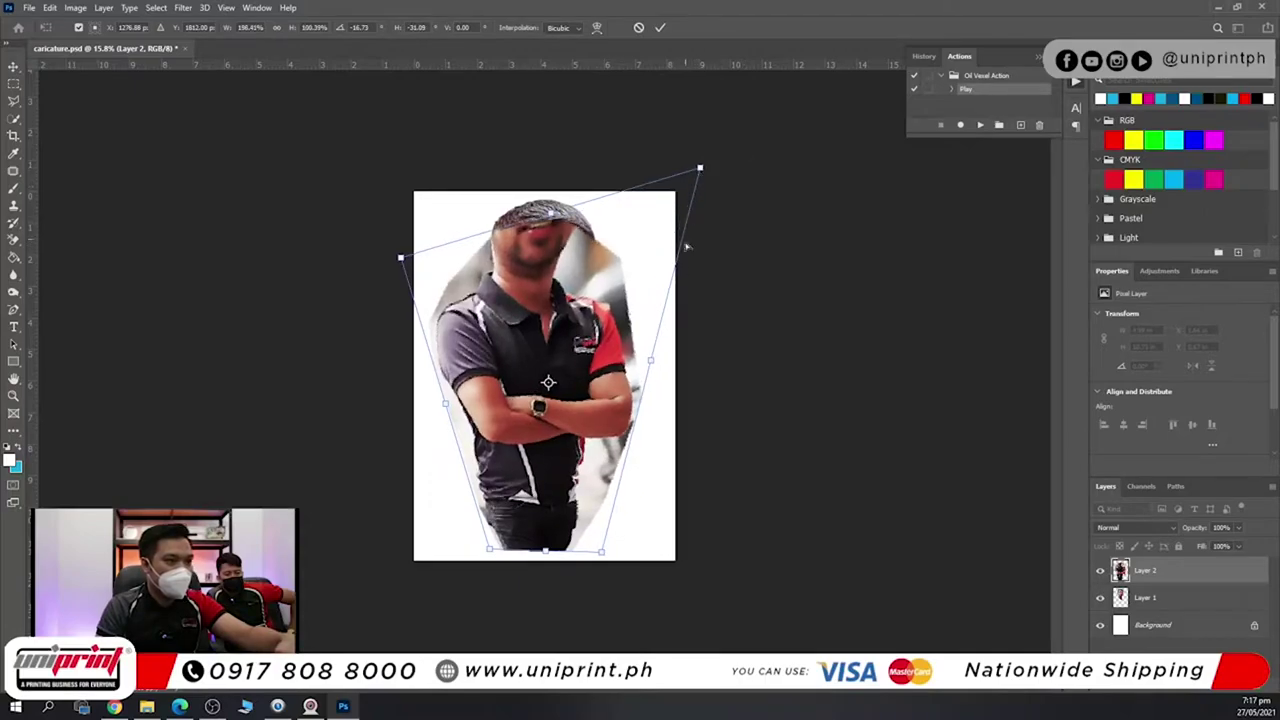
key(Return)
Scale the distorted body down so it is small relative to the head, and apply the transformation.
key(ctrl+0)
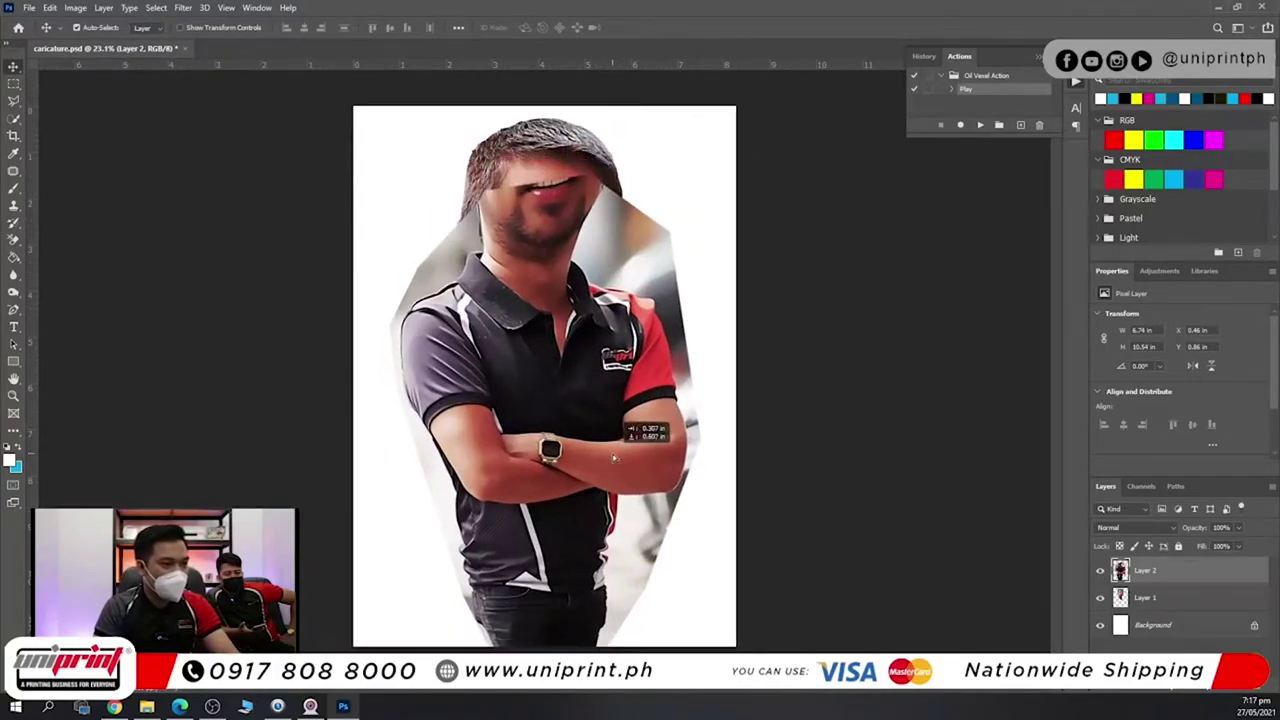
key(ctrl+t)
drag(708, 172, 632, 338)
key(Return)
Bring the head layer in front of the body and position the head over the body's neck.
click(575, 225)
key(ctrl+])
drag(563, 260, 562, 292)
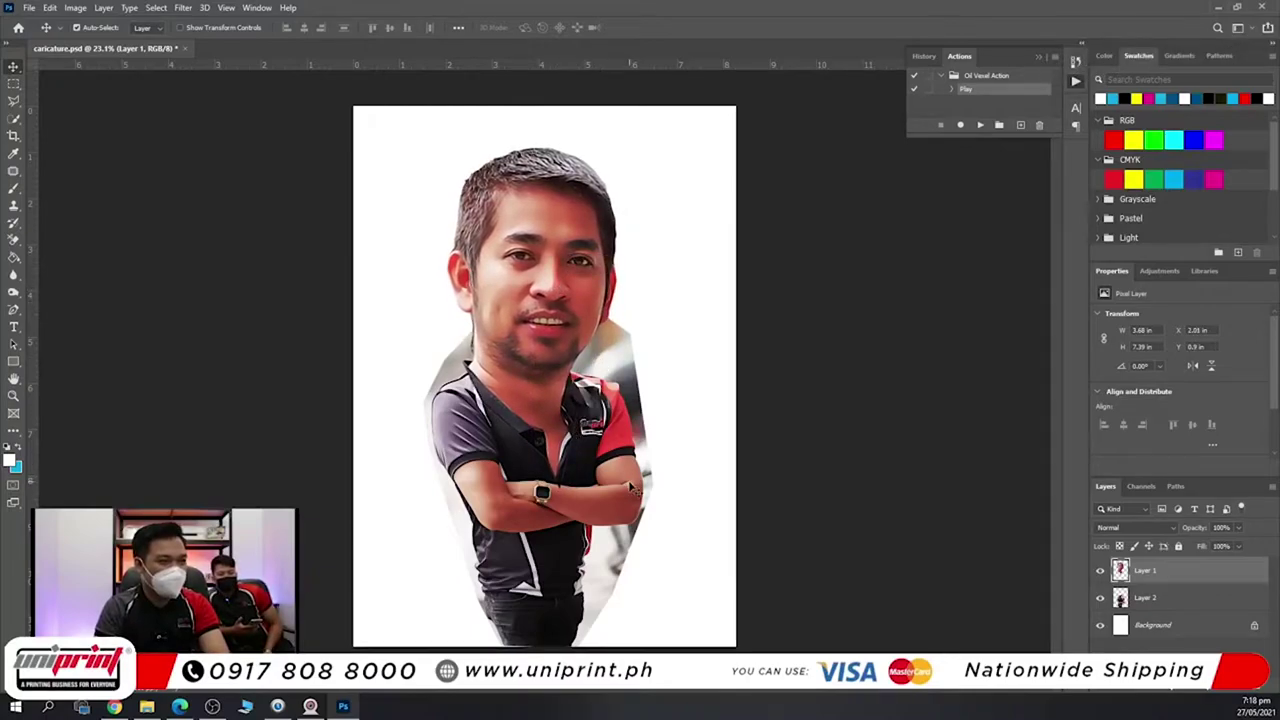
drag(556, 318, 560, 314)
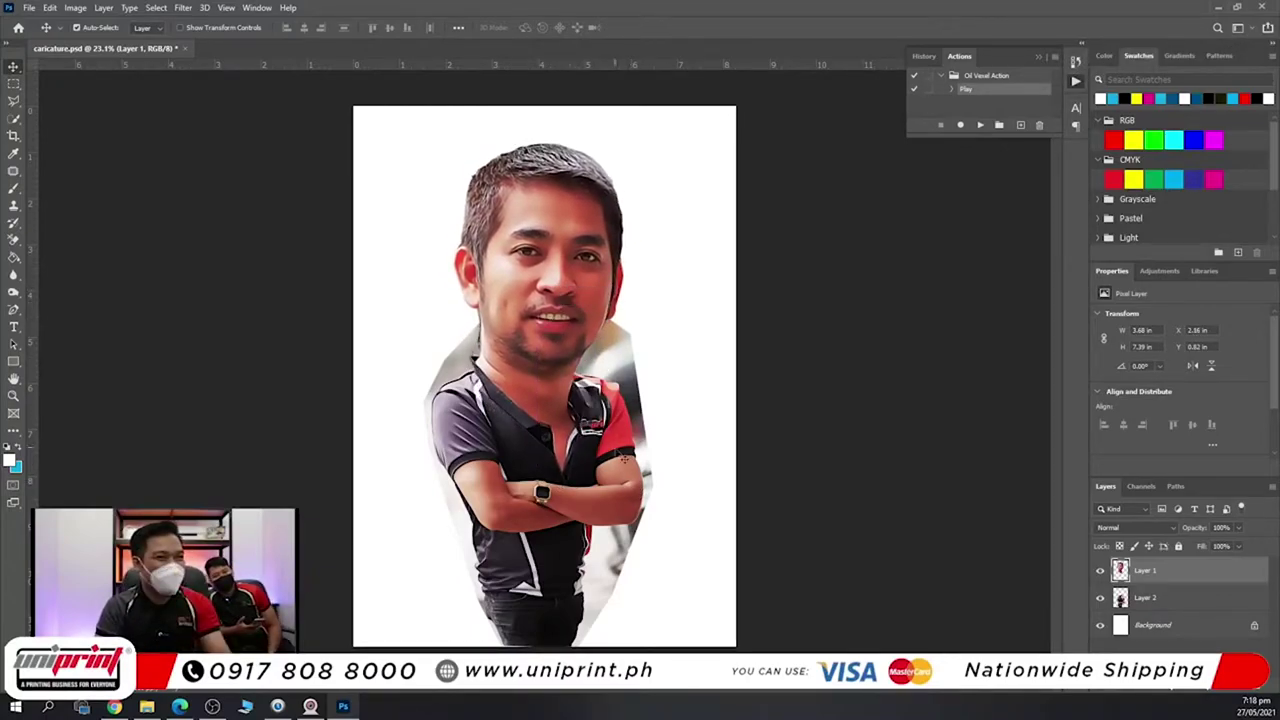
Select the head and body layers together and scale them up slightly.
shift+click(619, 454)
key(ctrl+t)
drag(652, 142, 674, 122)
key(Return)
Distort the body layer's upper corners inward and downward to narrow and lower the shoulders.
key(alt+bracketleft)
key(ctrl+t)
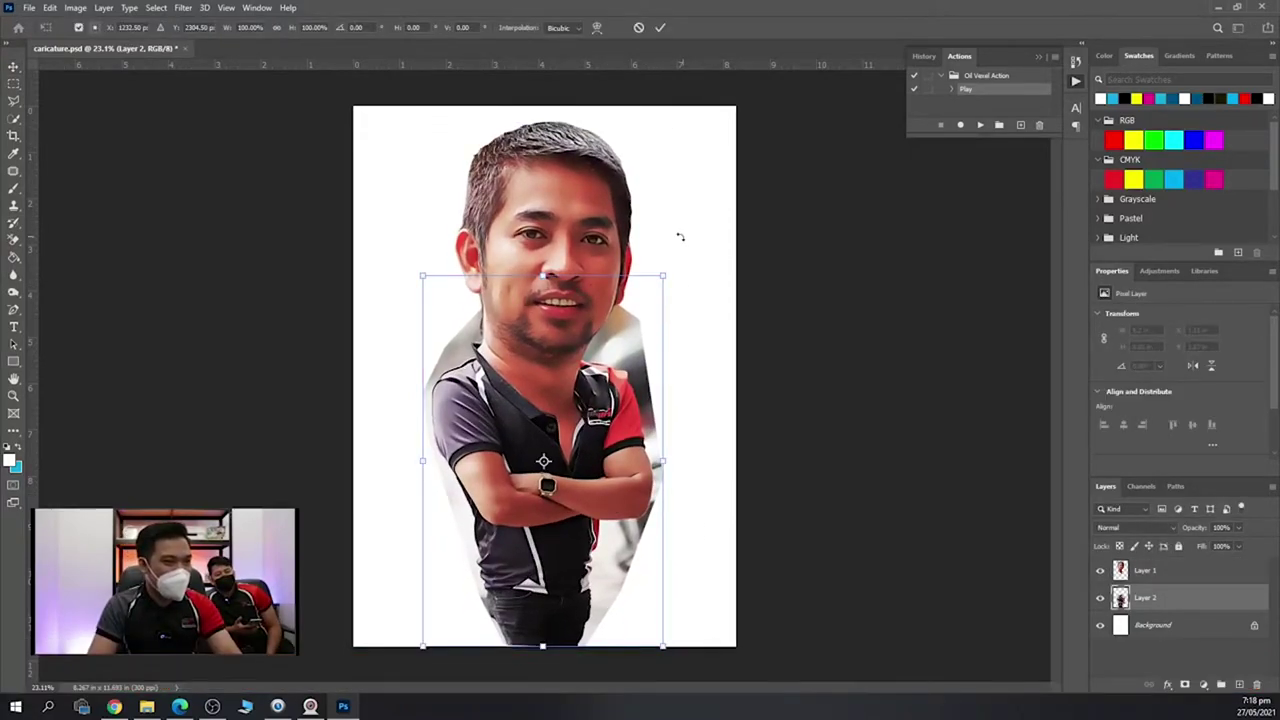
drag(663, 277, 635, 292)
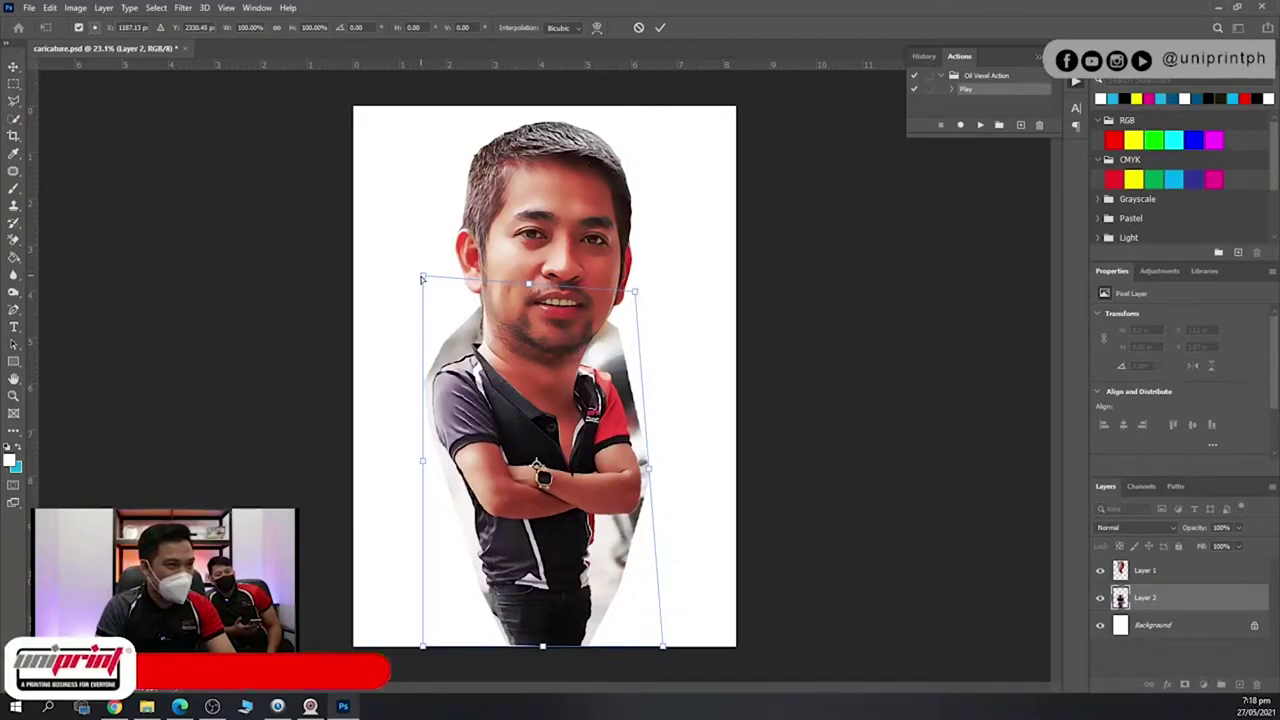
drag(423, 277, 452, 303)
drag(634, 292, 627, 334)
drag(455, 314, 467, 346)
key(Return)
Move the head down onto the body and scale it to 107.89%.
ctrl+drag(548, 243, 559, 283)
key(ctrl+t)
drag(636, 158, 643, 147)
key(Return)
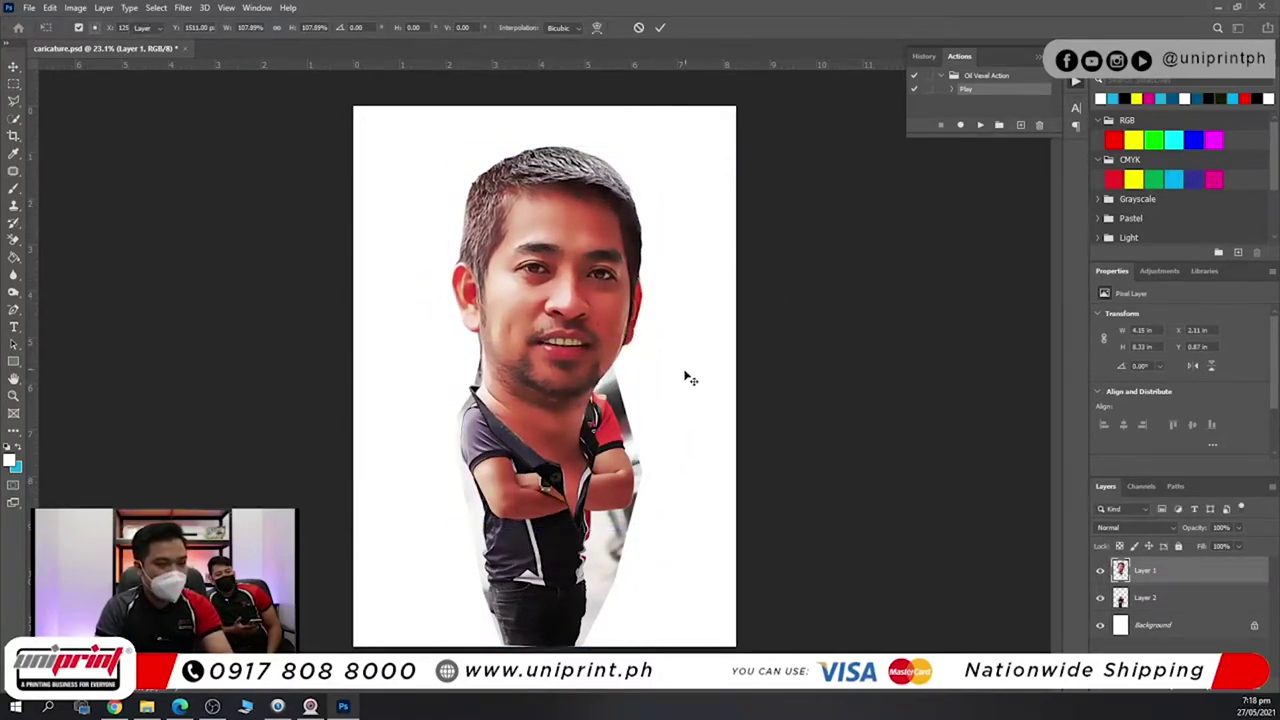
Erase the collar and shirt remnants around the neck on the head layer with a soft Eraser.
scroll(562, 430, up, 4)
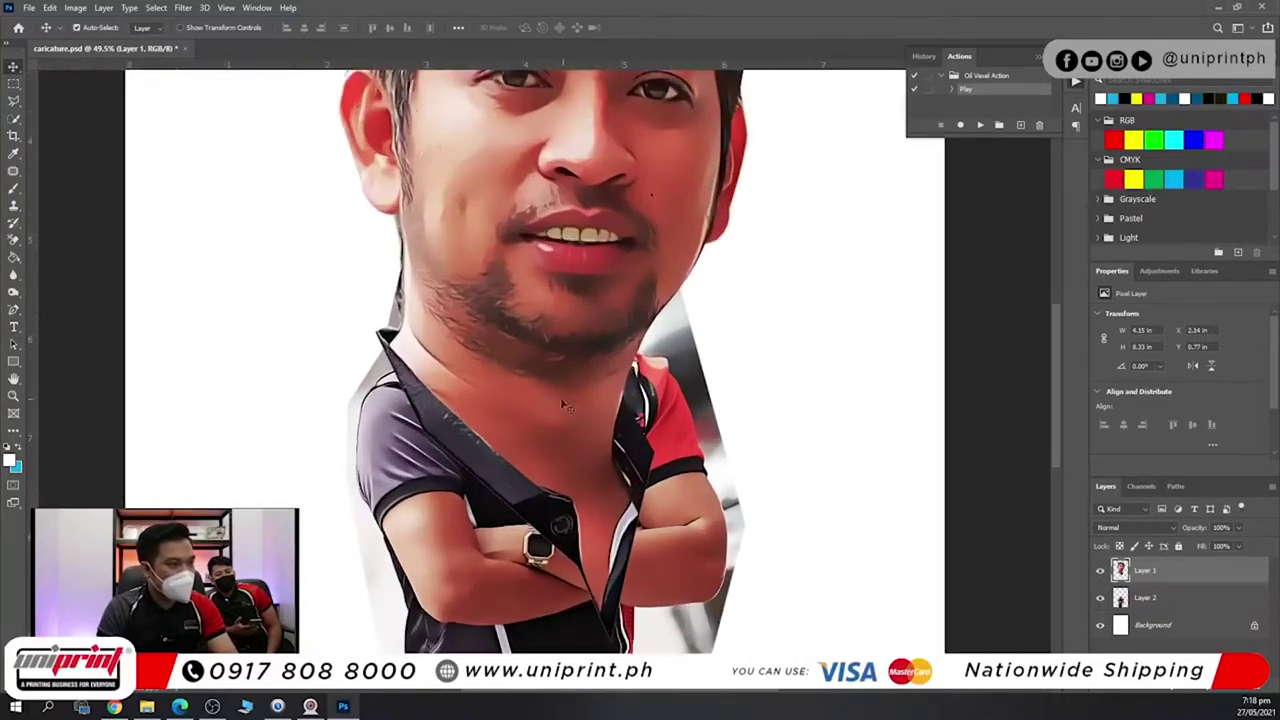
right_click(15, 242)
click(75, 252)
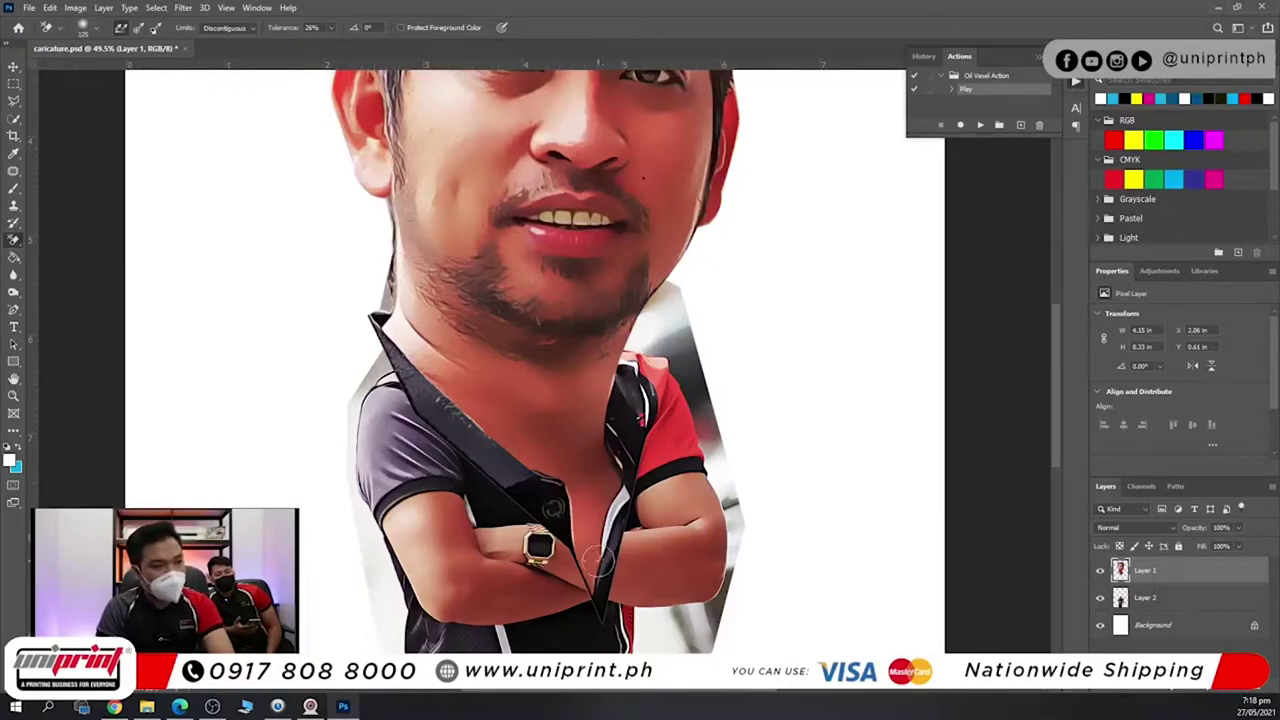
right_click(15, 242)
click(75, 239)
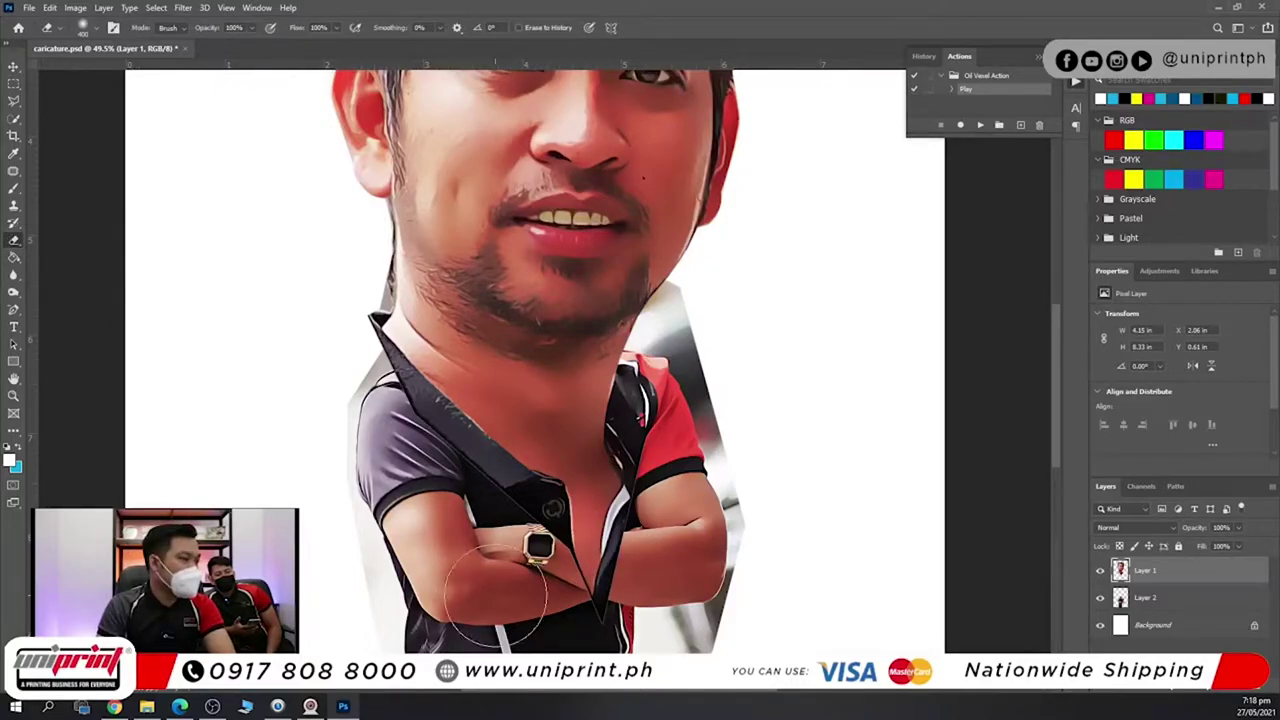
mouse_move(615, 578)
mouse_down()
mouse_move(654, 526)
mouse_move(679, 416)
mouse_move(649, 536)
mouse_move(551, 543)
mouse_move(464, 531)
mouse_move(534, 531)
mouse_move(332, 421)
mouse_move(329, 371)
mouse_up()
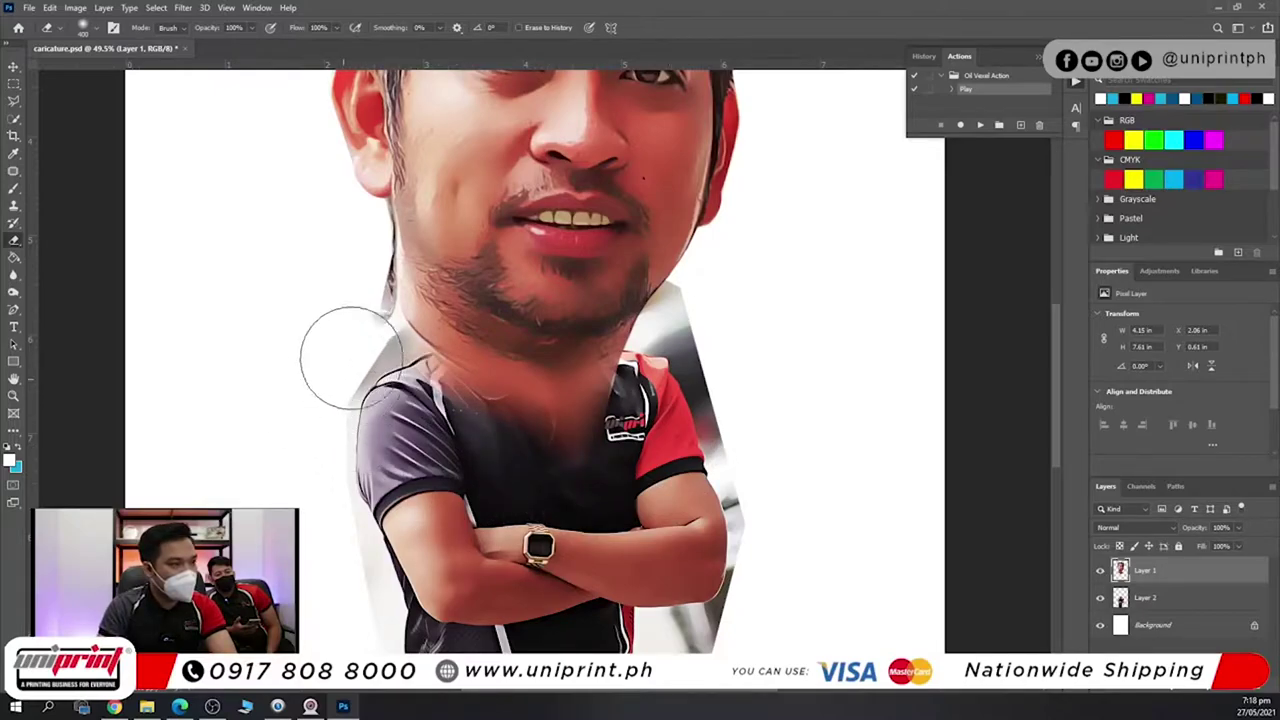
key(bracketleft)
key(bracketleft)
key(bracketleft)
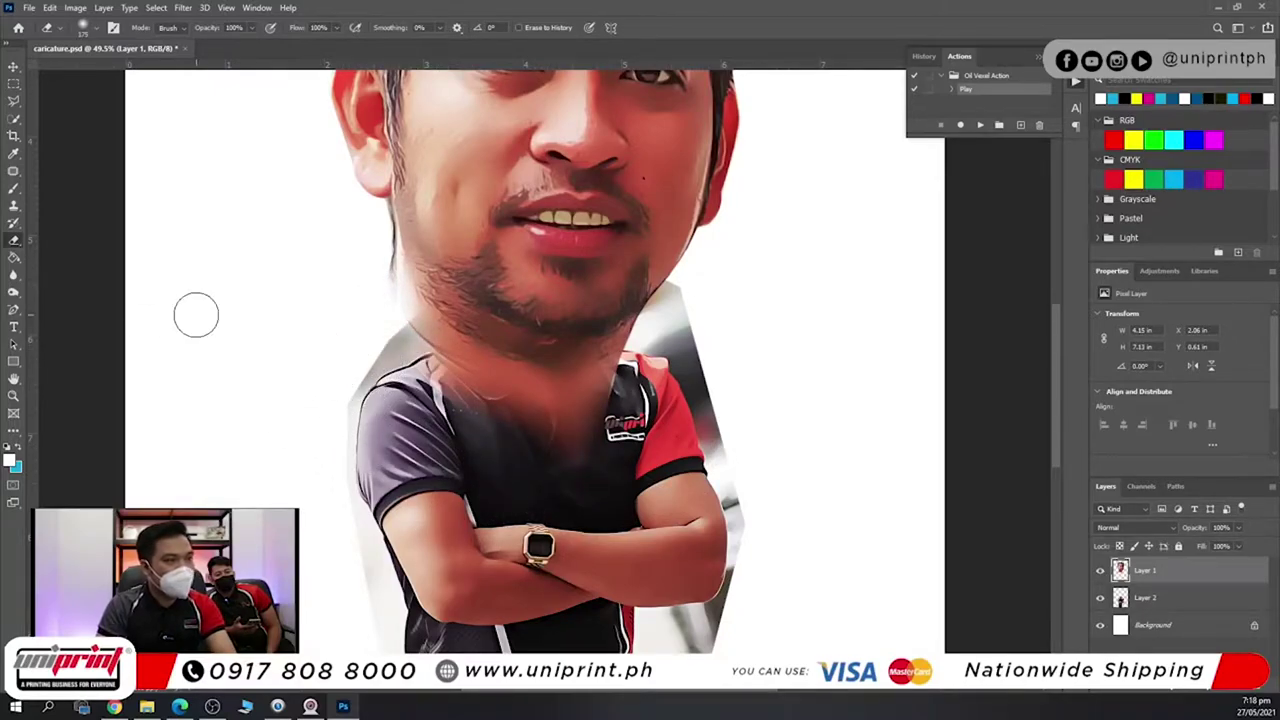
Rotate the head slightly counterclockwise and reposition it over the body's neck.
click(13, 66)
scroll(330, 360, down, 2)
scroll(590, 323, up, 1)
mouse_move(619, 322)
mouse_down()
mouse_move(641, 318)
mouse_move(610, 320)
mouse_up()
key(ctrl+t)
drag(743, 349, 749, 289)
key(Return)
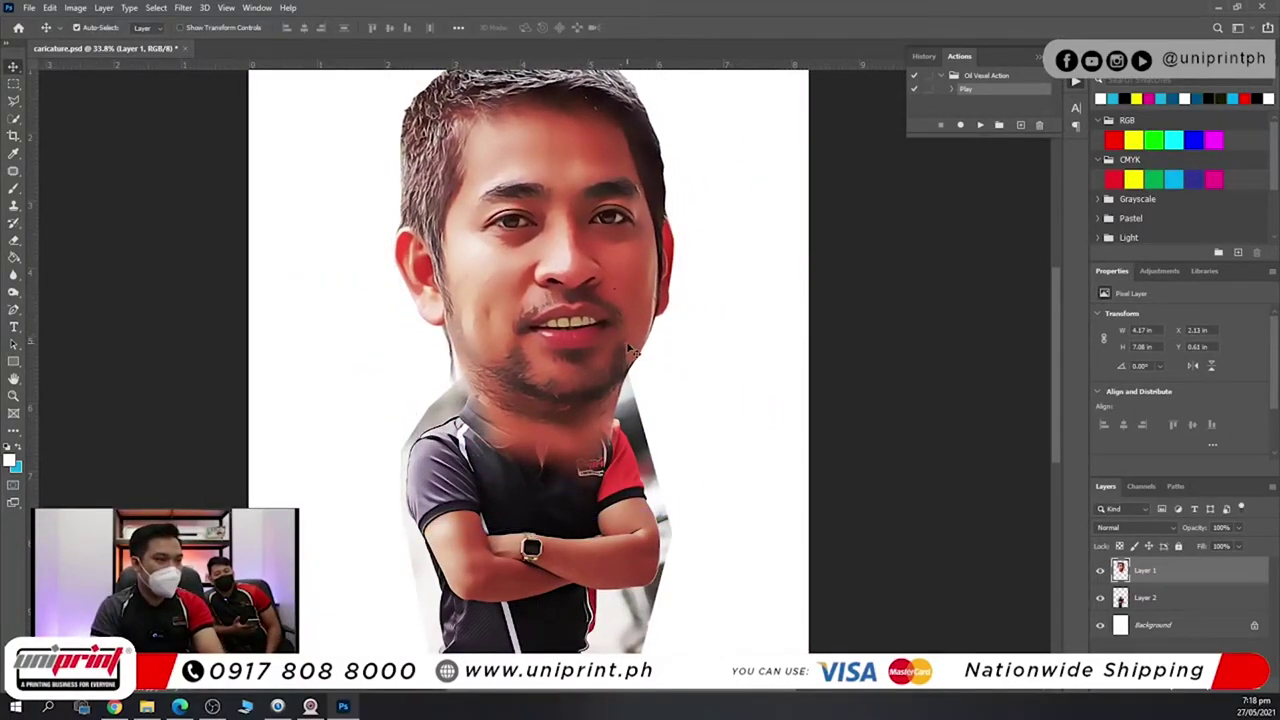
drag(622, 343, 605, 336)
Scale the body layer to 88.84% and distort its lower corners outward and downward to widen the legs.
scroll(575, 450, up, 3)
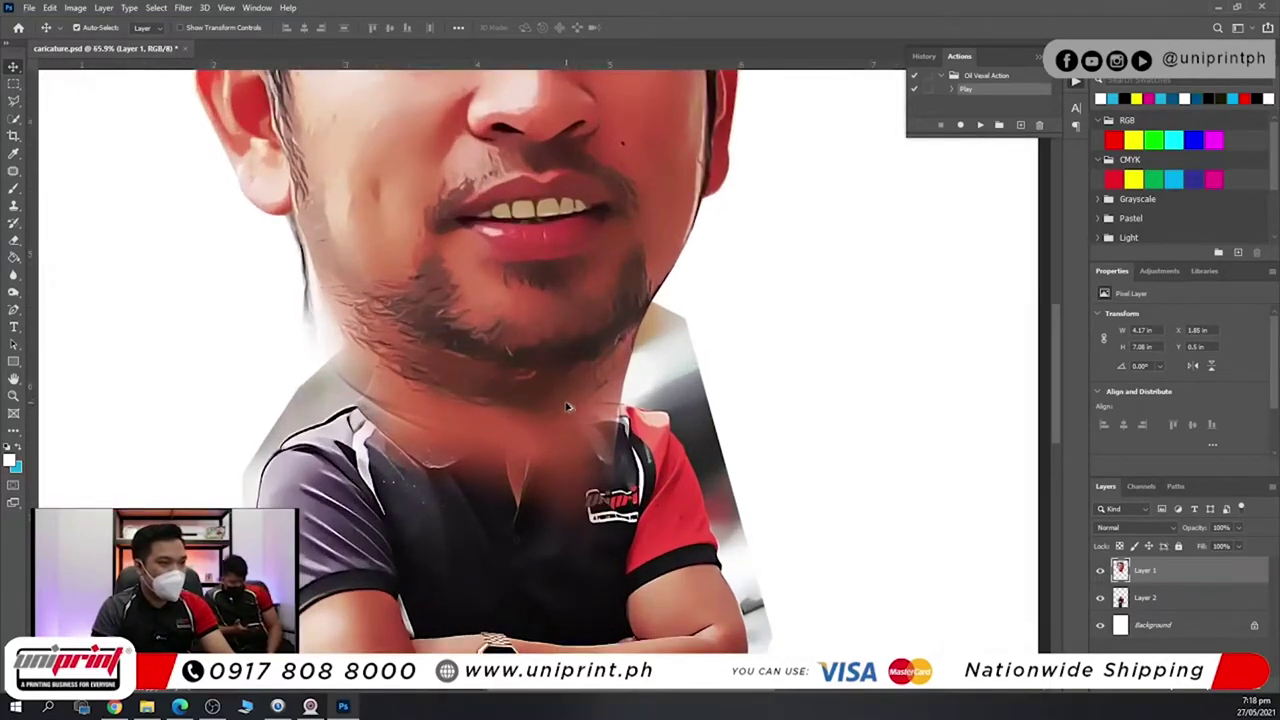
scroll(546, 343, down, 5)
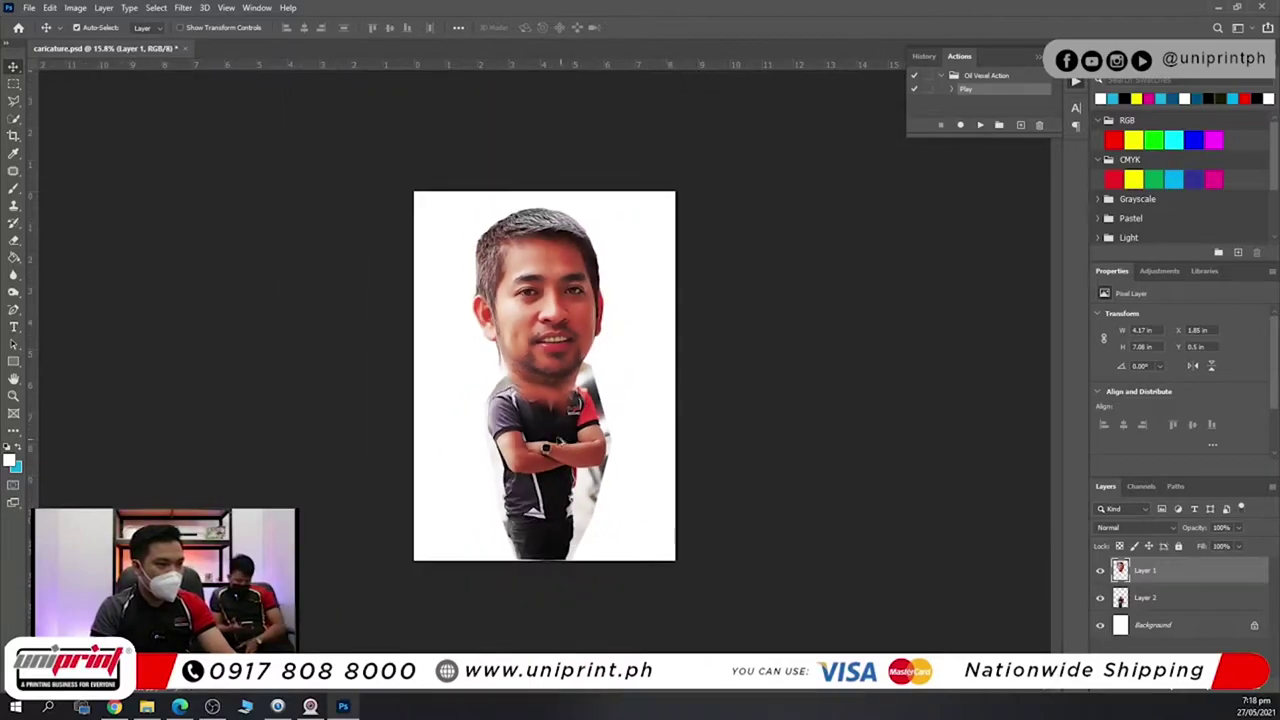
scroll(546, 408, up, 1)
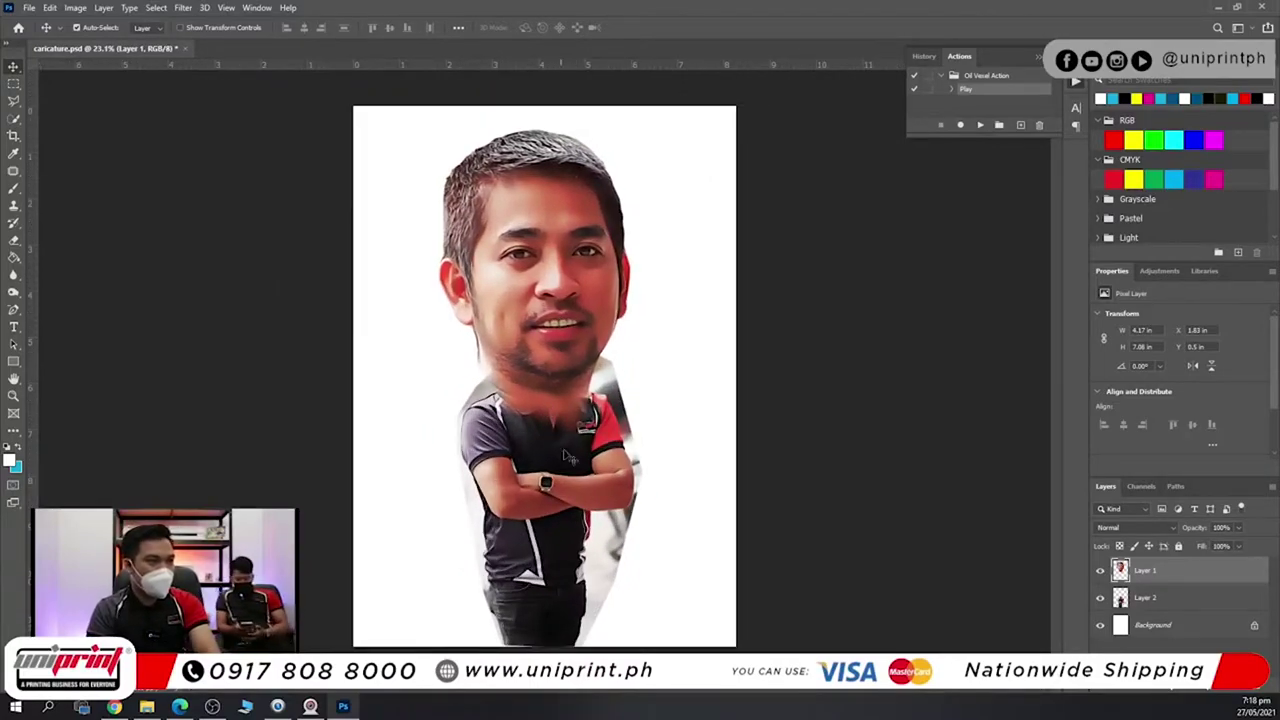
click(577, 508)
key(ctrl+t)
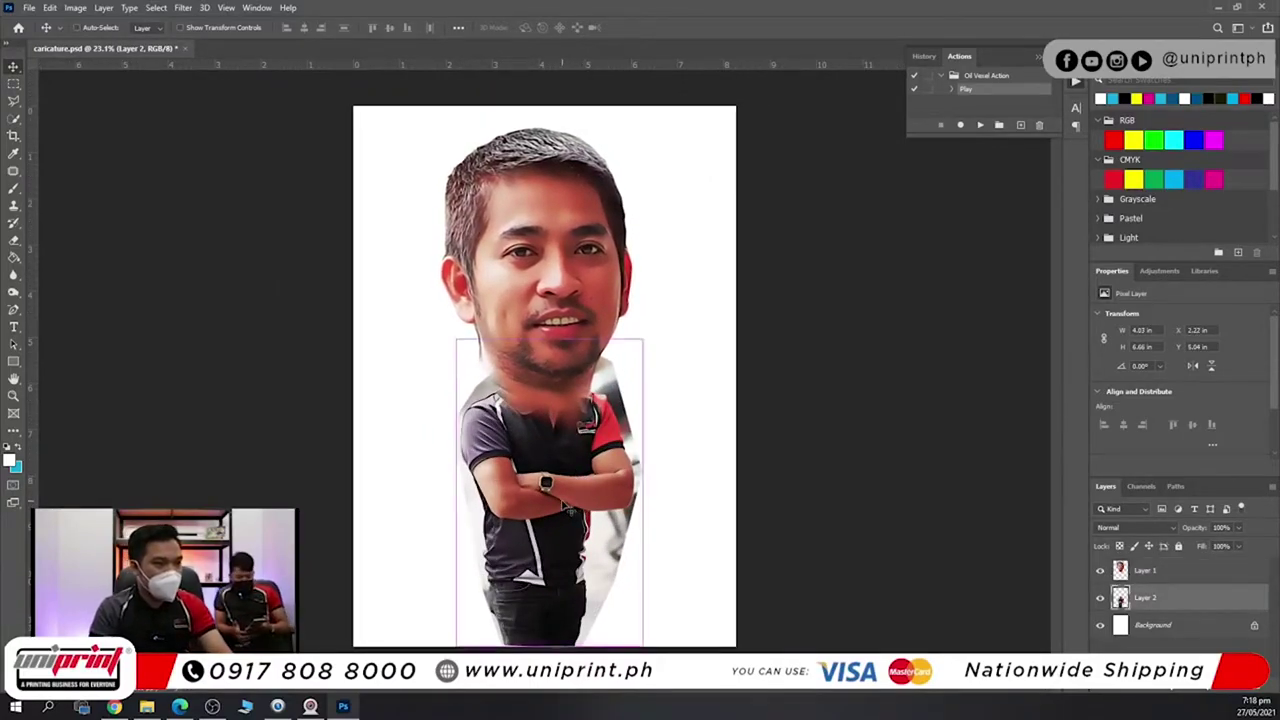
drag(640, 338, 627, 358)
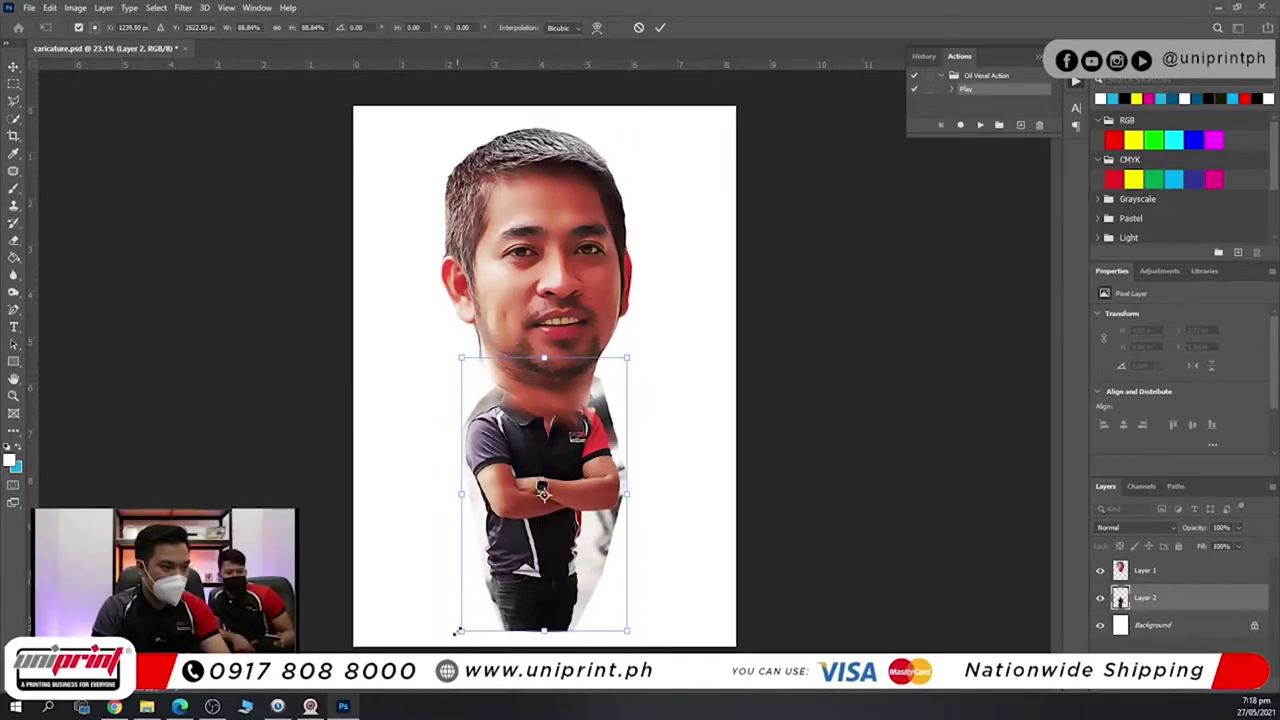
drag(461, 633, 455, 647)
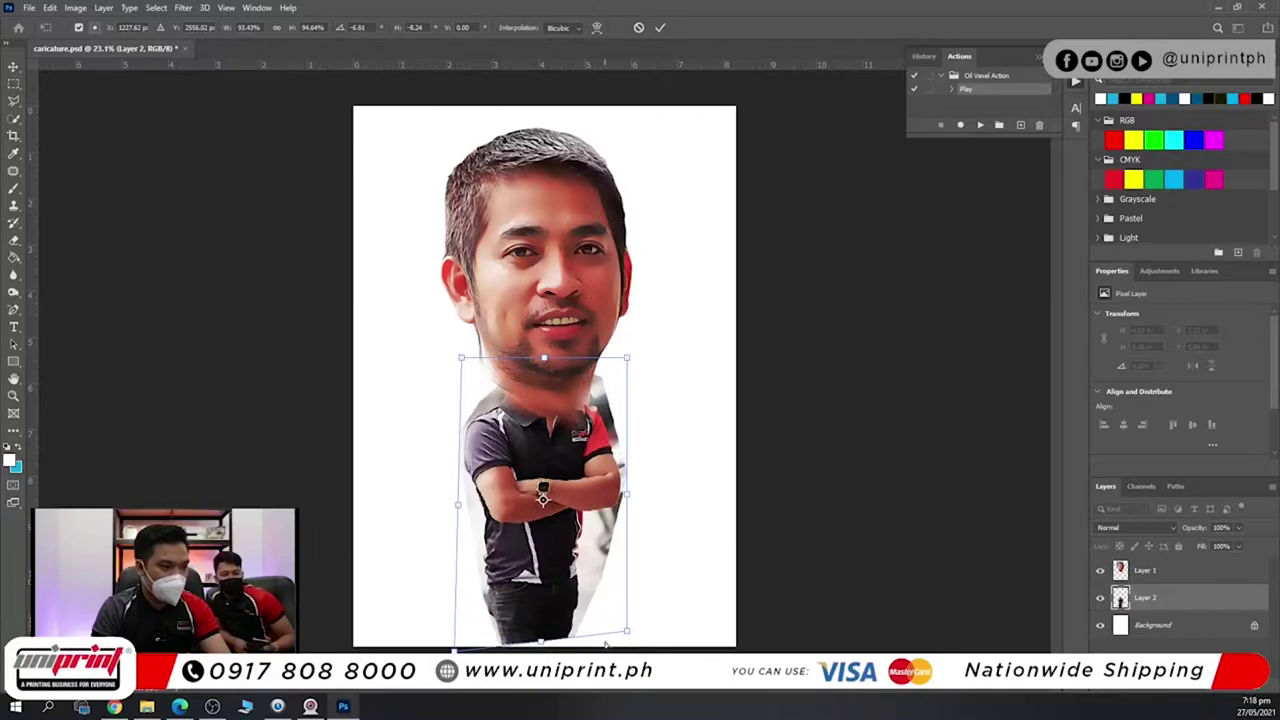
drag(627, 634, 658, 650)
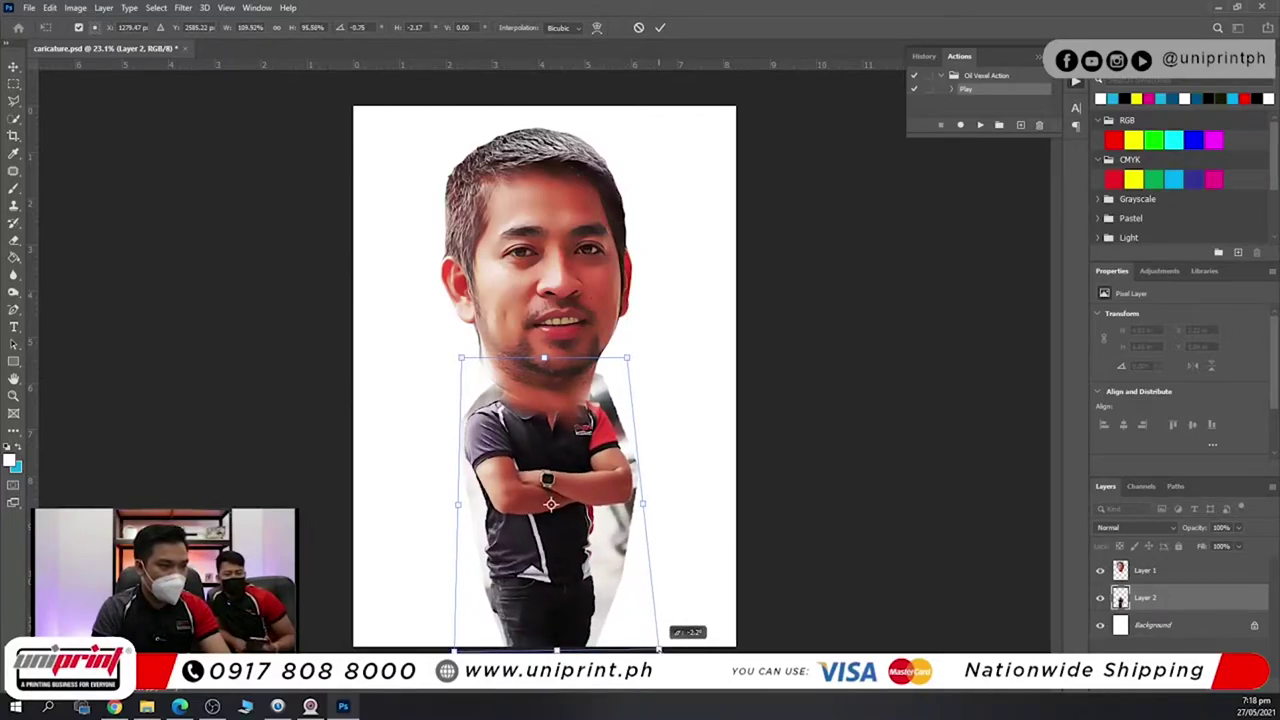
drag(455, 648, 432, 648)
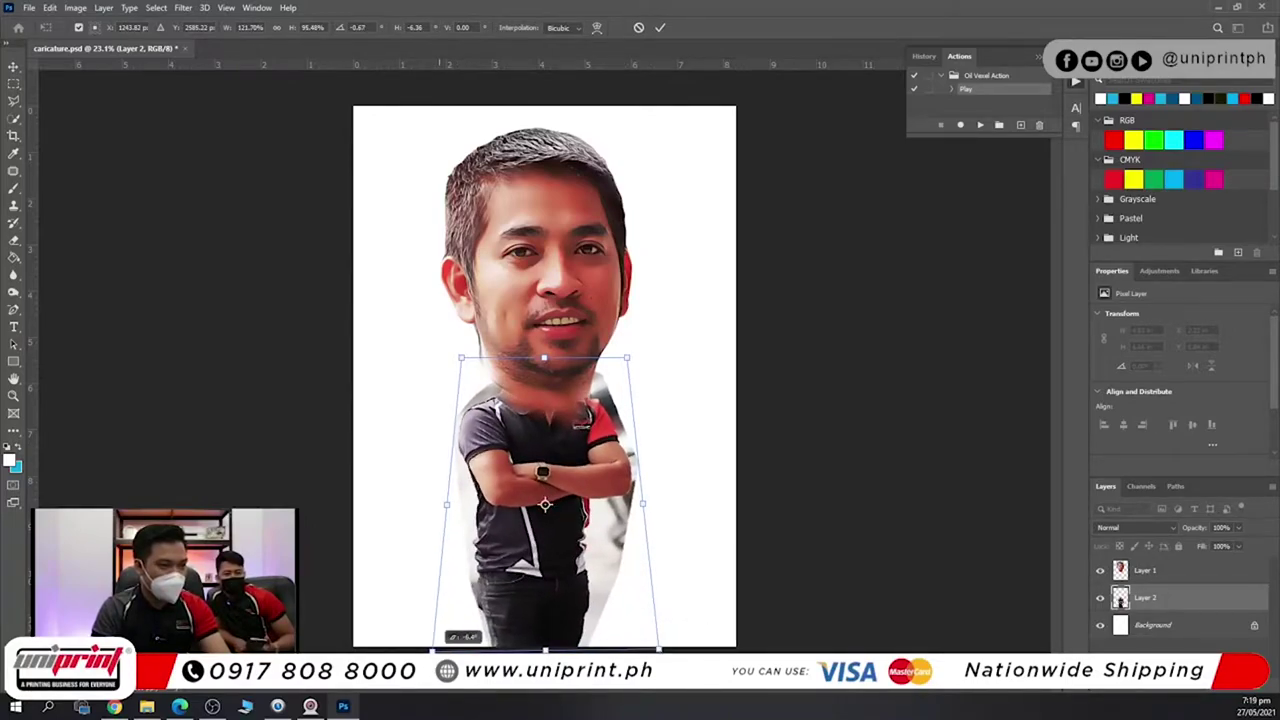
key(Return)
Move the body to the left and the head to the right so that their neck areas are separated.
drag(574, 520, 502, 505)
drag(582, 293, 635, 291)
scroll(627, 345, up, 5)
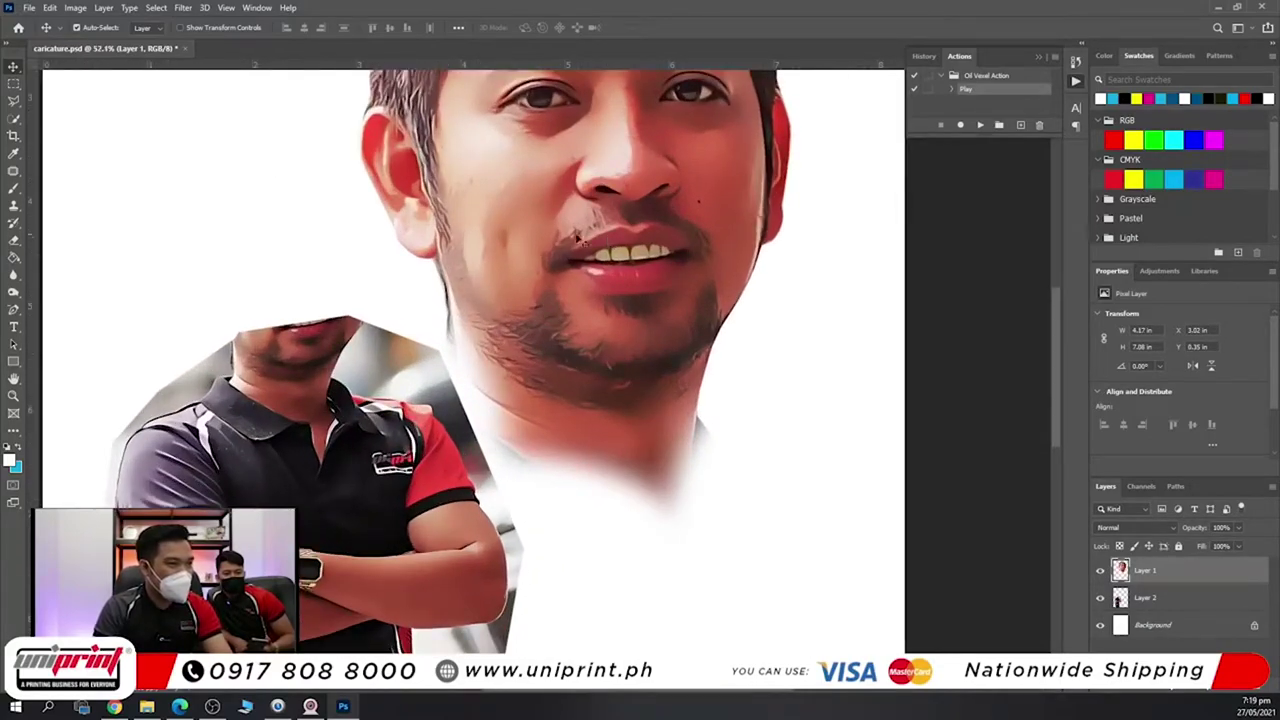
Outline the fringe along the body-facing side of the head's neck with the Polygonal Lasso and delete it from the head layer.
click(13, 101)
click(372, 413)
click(500, 547)
click(565, 553)
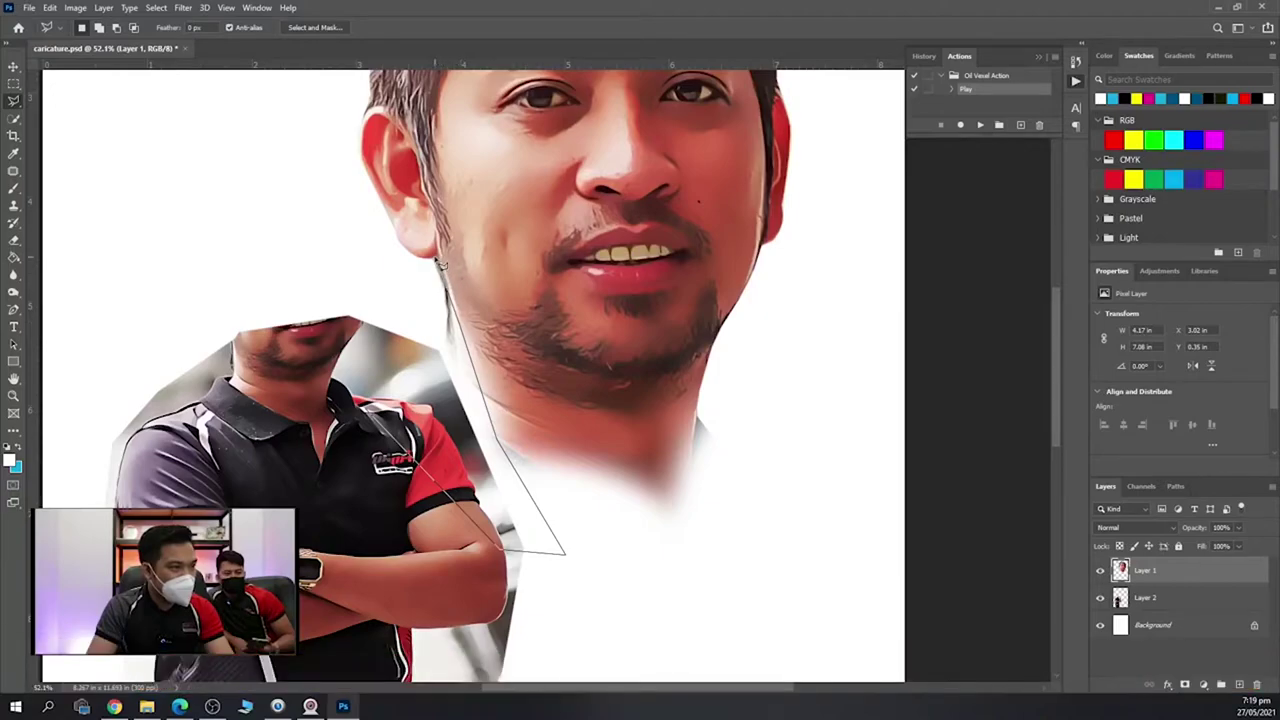
double_click(321, 311)
key(Delete)
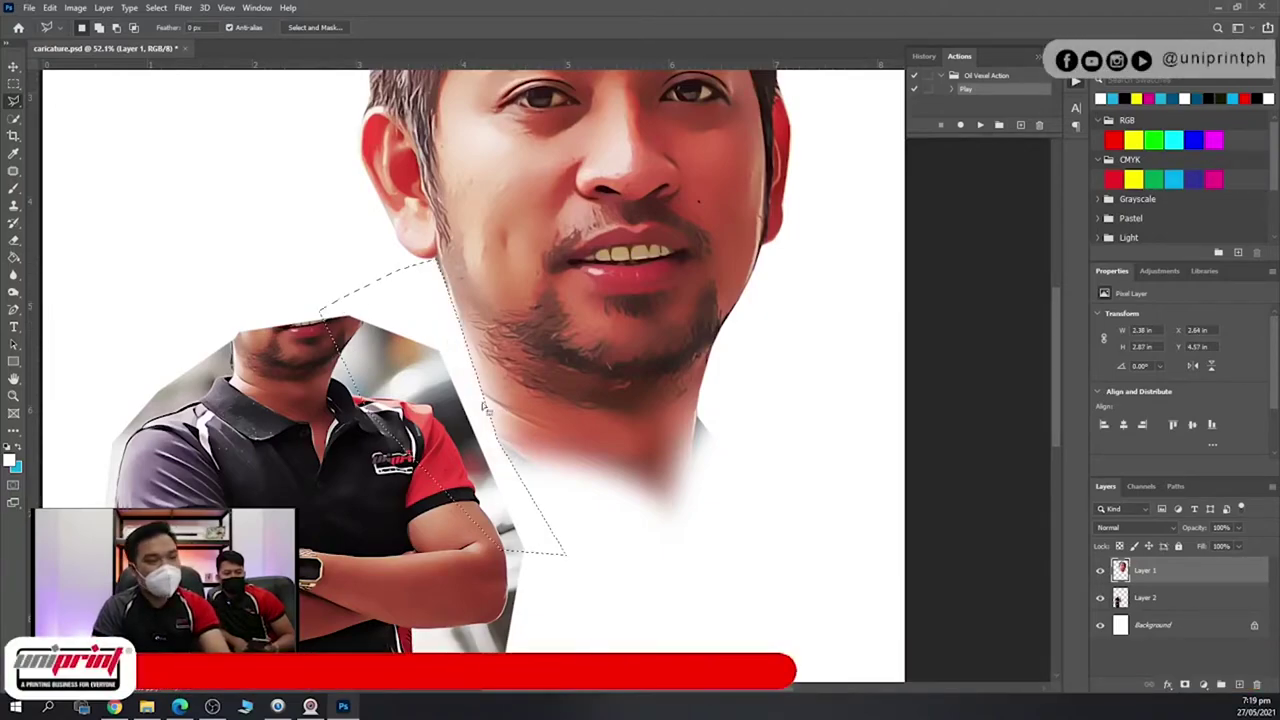
Outline the leftover area along the opposite edge of the head's neck, delete it and clear the selection.
click(852, 368)
click(765, 328)
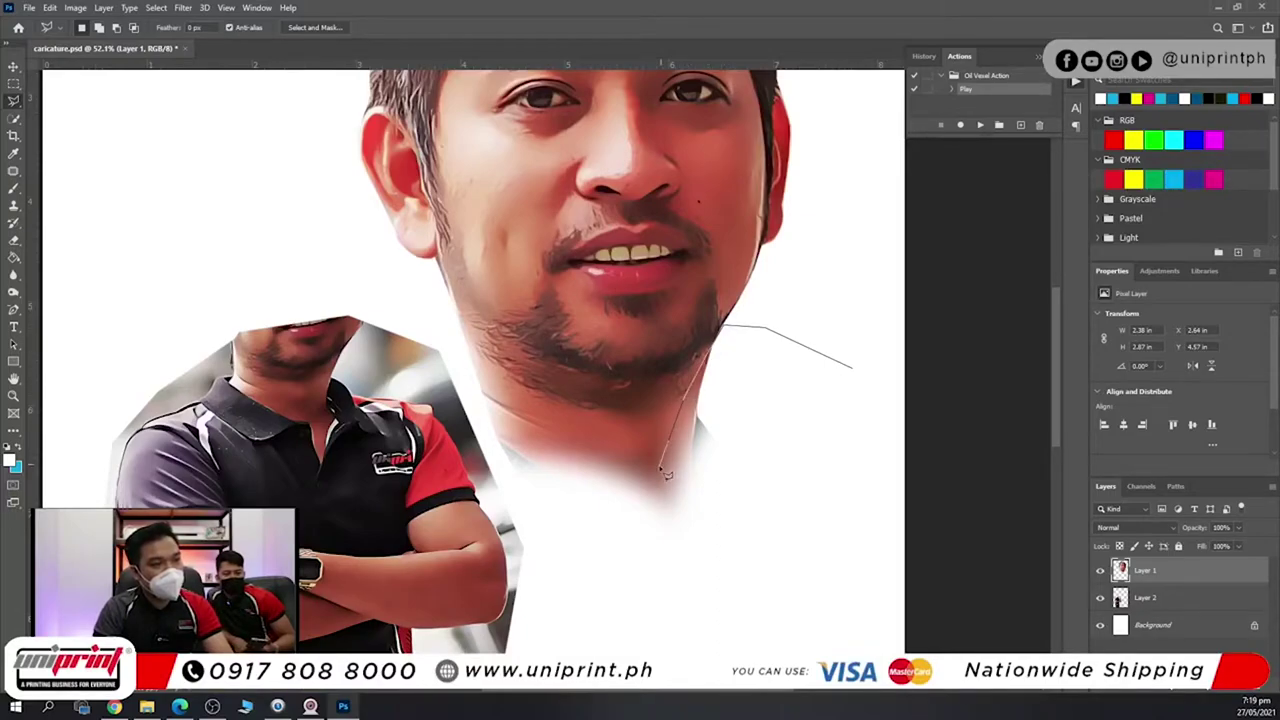
click(684, 637)
click(809, 670)
double_click(860, 598)
key(Delete)
key(ctrl+d)
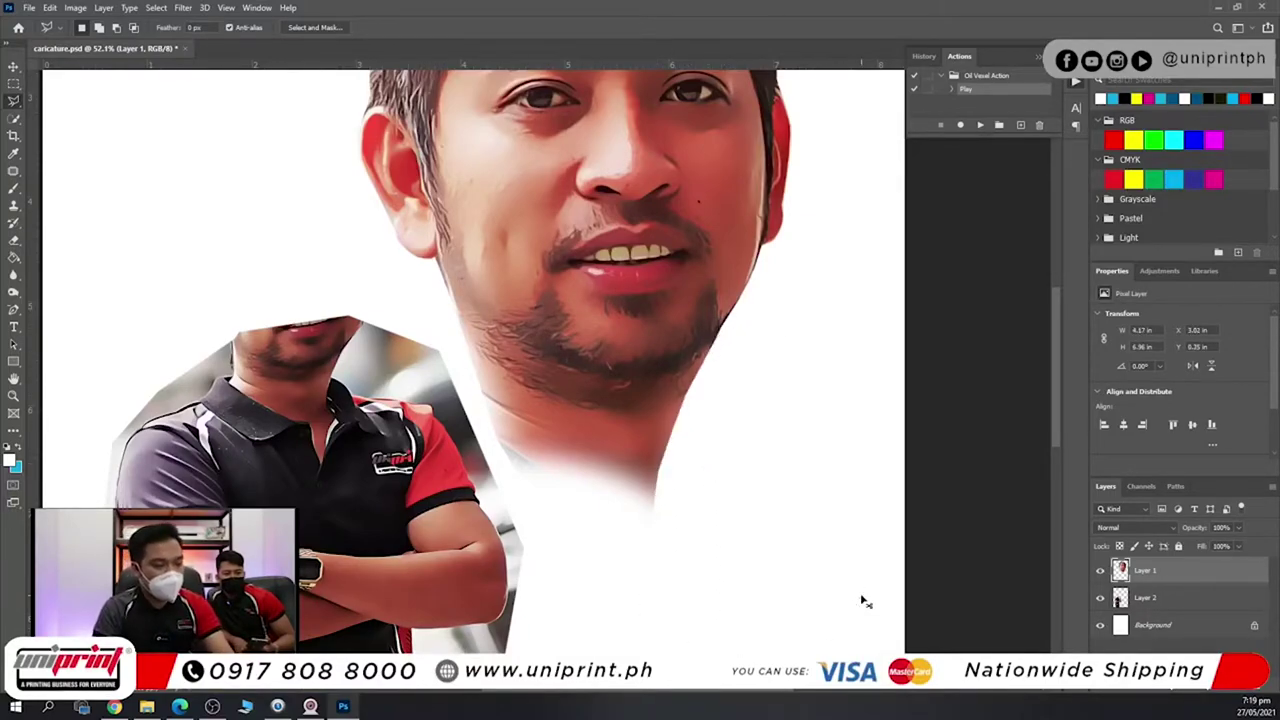
Move the head back over the body and scale it down slightly.
scroll(855, 594, down, 5)
scroll(826, 580, down, 1)
click(14, 67)
drag(672, 237, 532, 235)
key(ctrl+t)
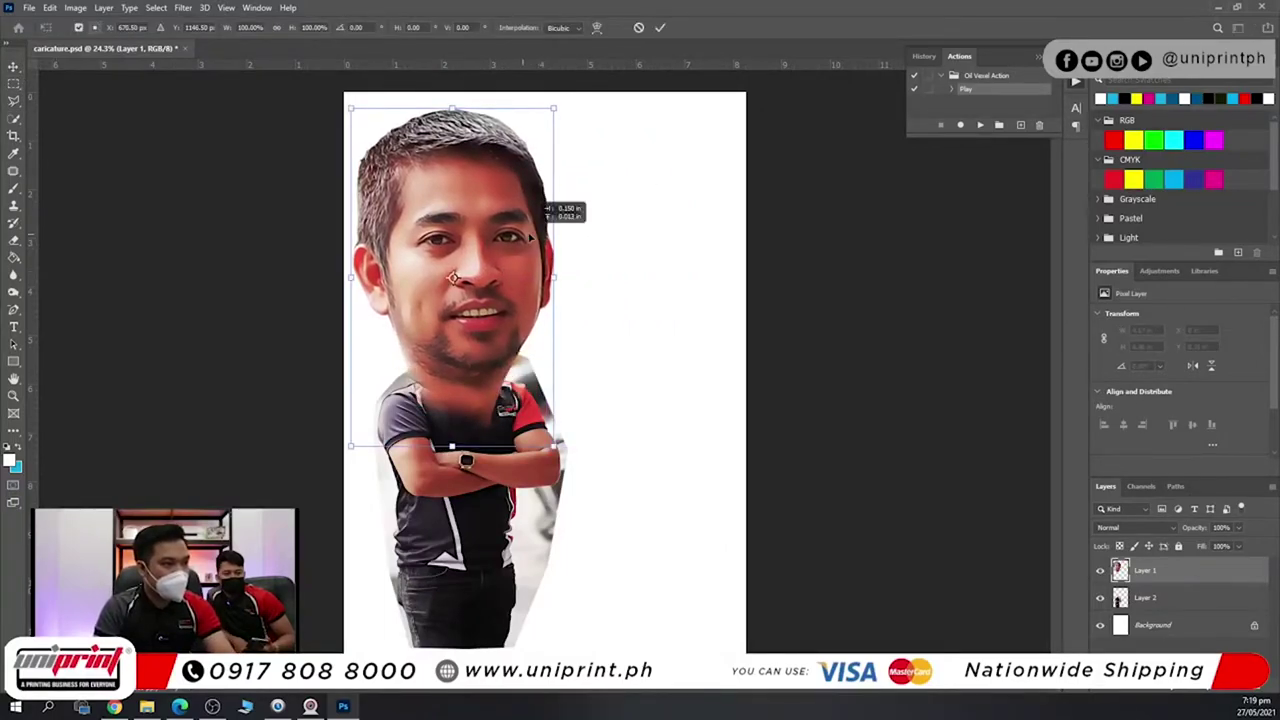
drag(554, 108, 548, 117)
key(Return)
Select the head and body layers together and move them to X 1.84 in, Y 0.44 in on the page.
drag(649, 286, 376, 514)
drag(431, 518, 510, 518)
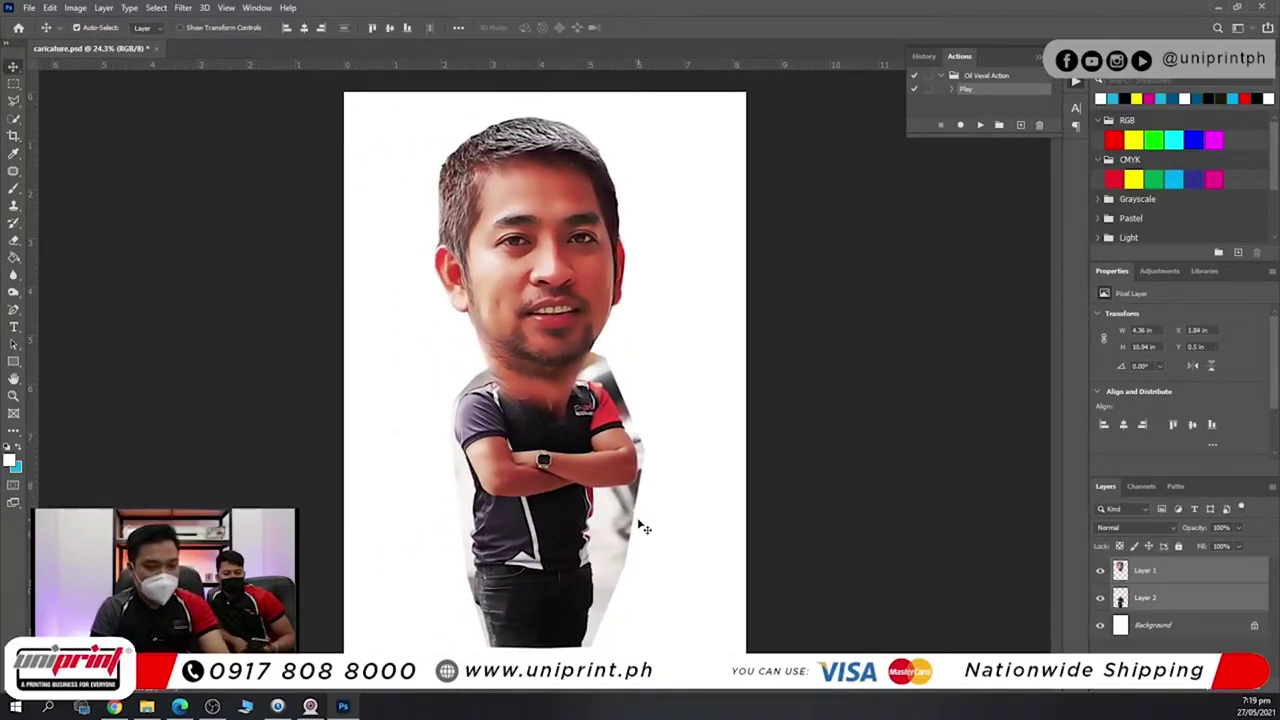
scroll(543, 381, up, 10)
drag(726, 564, 726, 554)
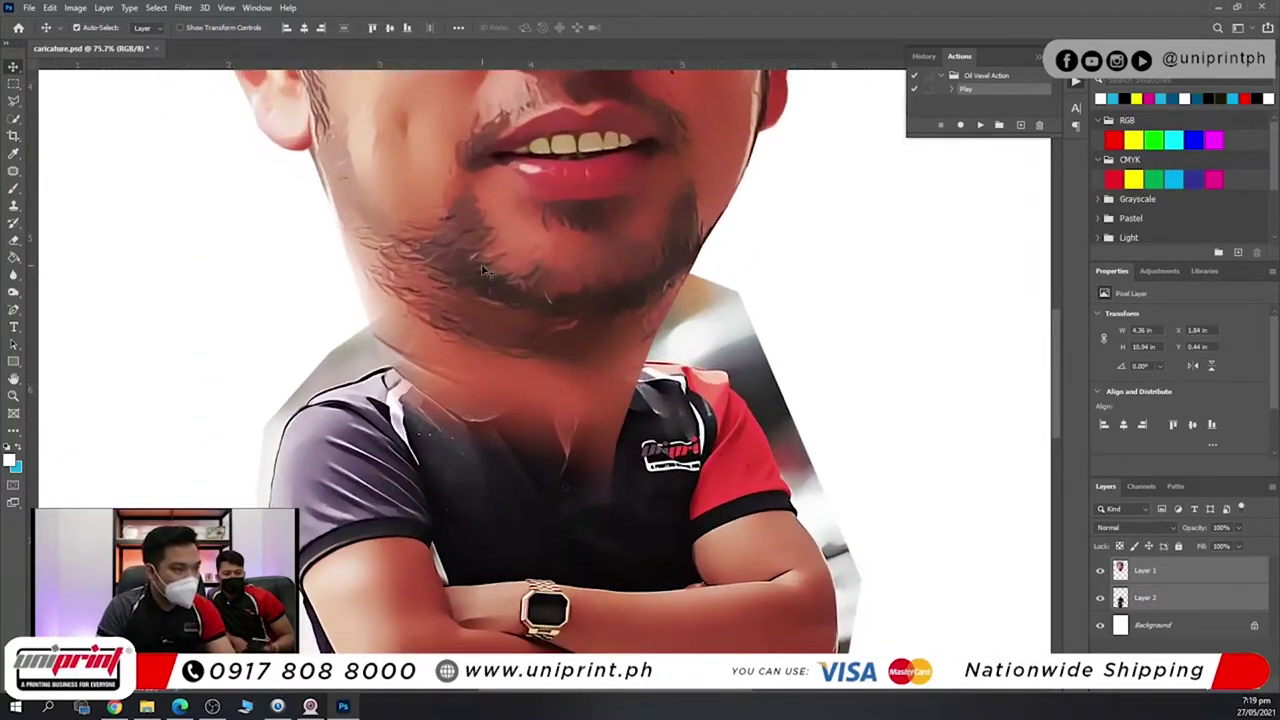
Outline the neck overlap covering the collar on the grey-sleeved side and delete it from Layer 1.
click(15, 102)
click(440, 548)
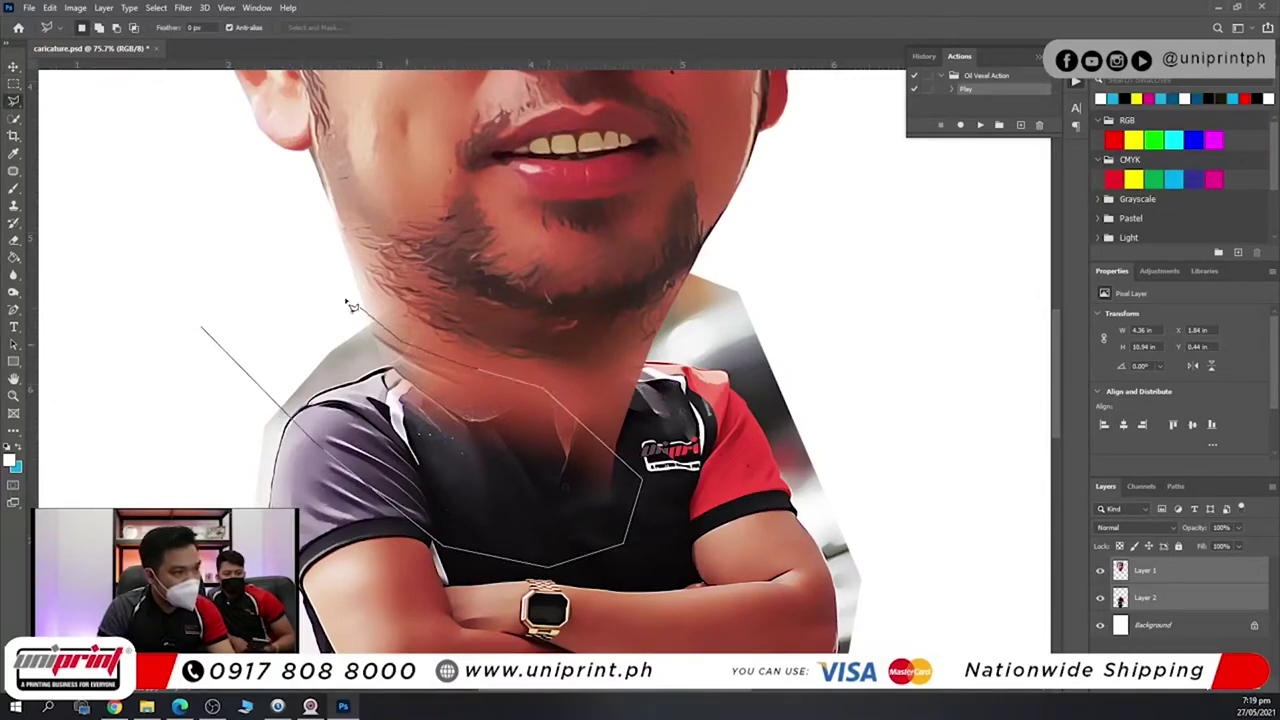
click(300, 278)
click(202, 326)
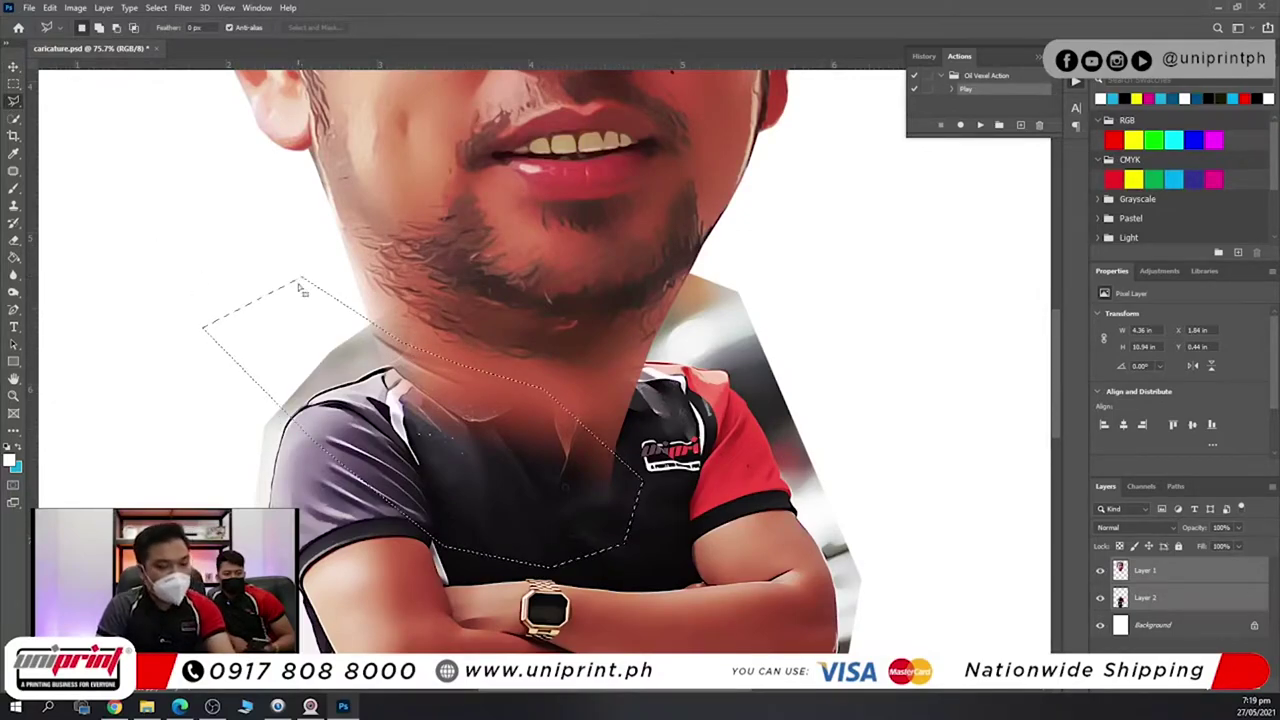
click(1140, 575)
key(Delete)
Outline the neck overlap covering the collar on the red-sleeved side, delete it from Layer 1 and deselect.
click(784, 366)
click(767, 460)
click(614, 516)
click(559, 495)
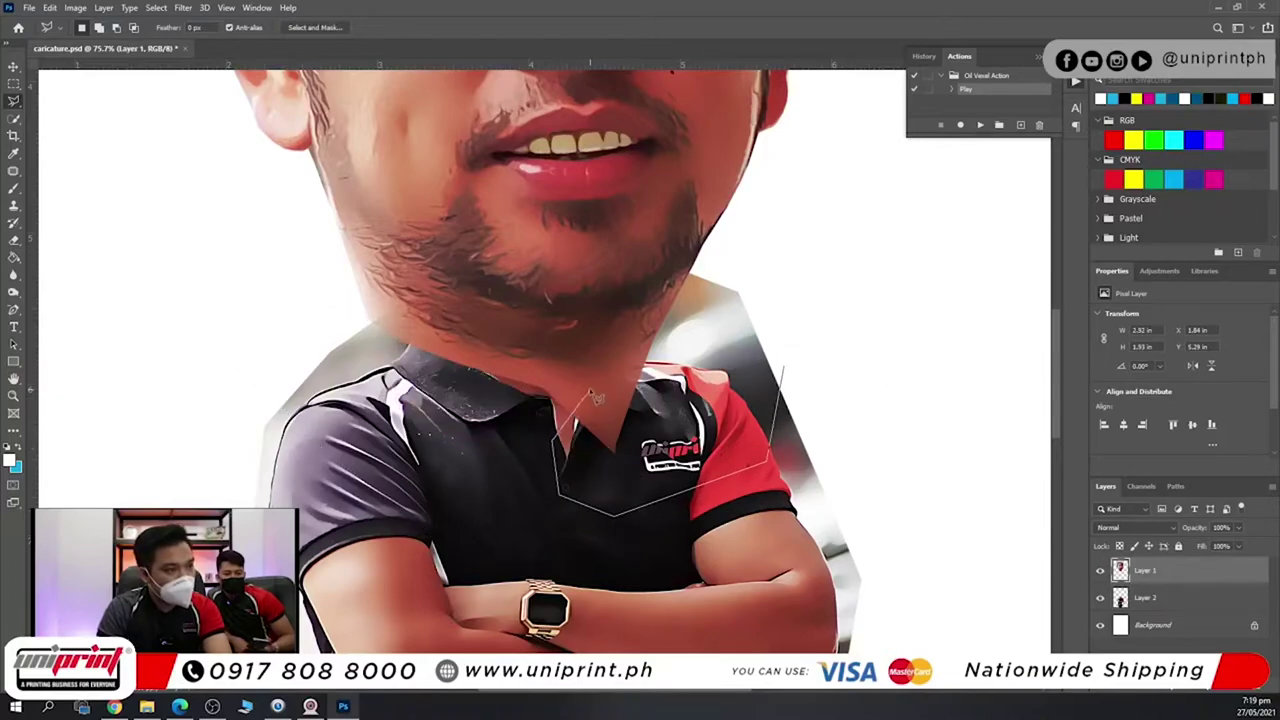
double_click(723, 290)
key(Delete)
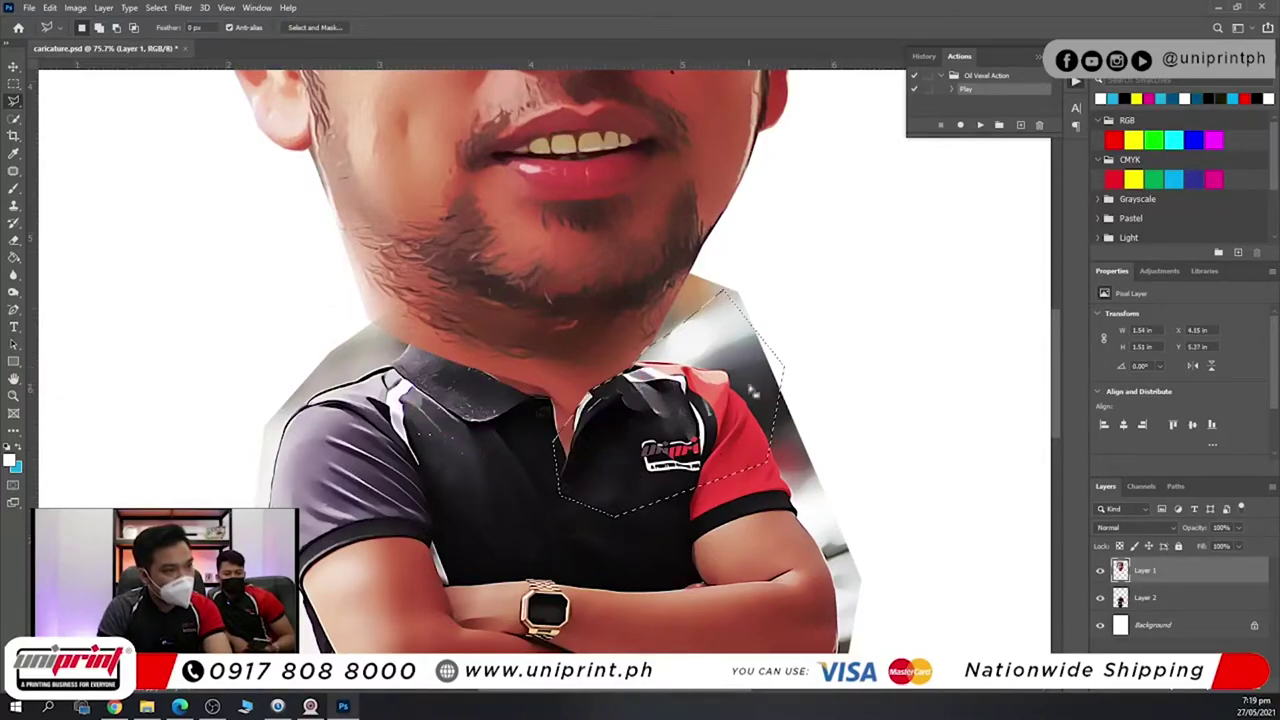
key(ctrl+d)
Erase the neck edges along the collar and jaw on the head layer with a soft Eraser of size 100.
scroll(643, 510, down, 5)
scroll(645, 515, down, 1)
scroll(640, 505, up, 3)
click(14, 241)
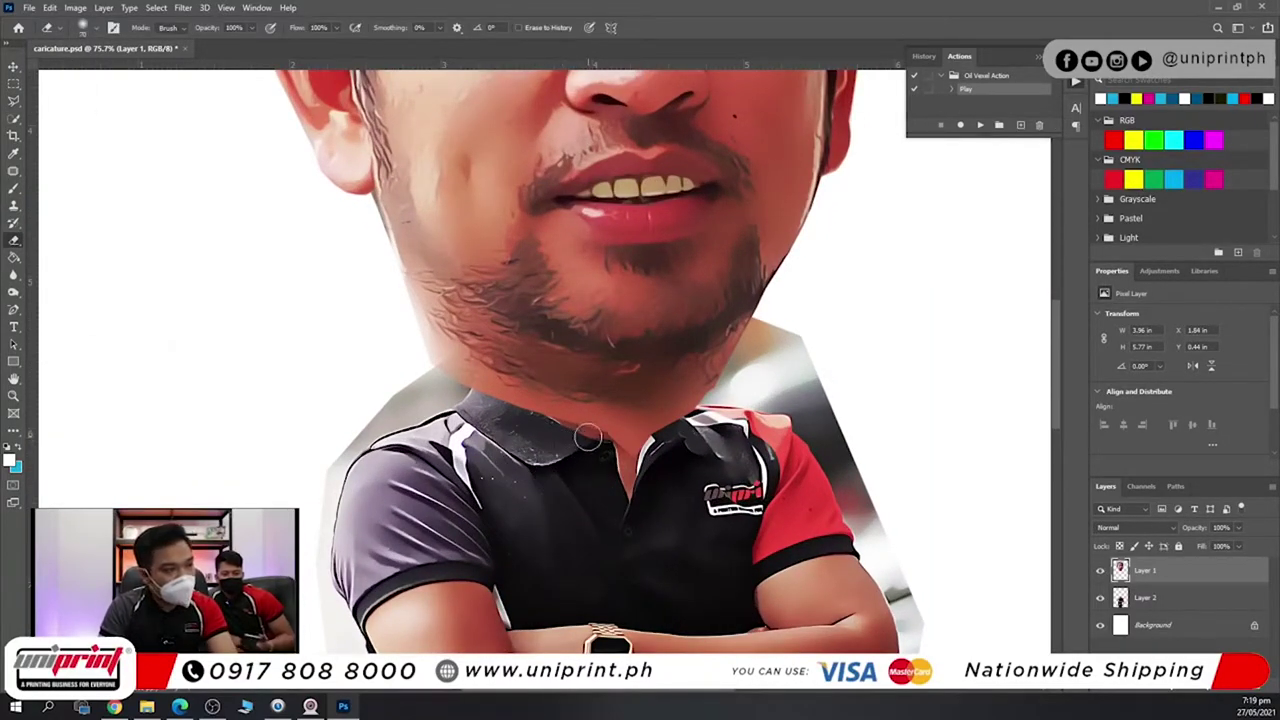
key(bracketright)
key(bracketright)
drag(492, 403, 395, 308)
mouse_move(573, 443)
mouse_down()
mouse_move(695, 439)
mouse_move(744, 313)
mouse_up()
scroll(800, 466, down, 5)
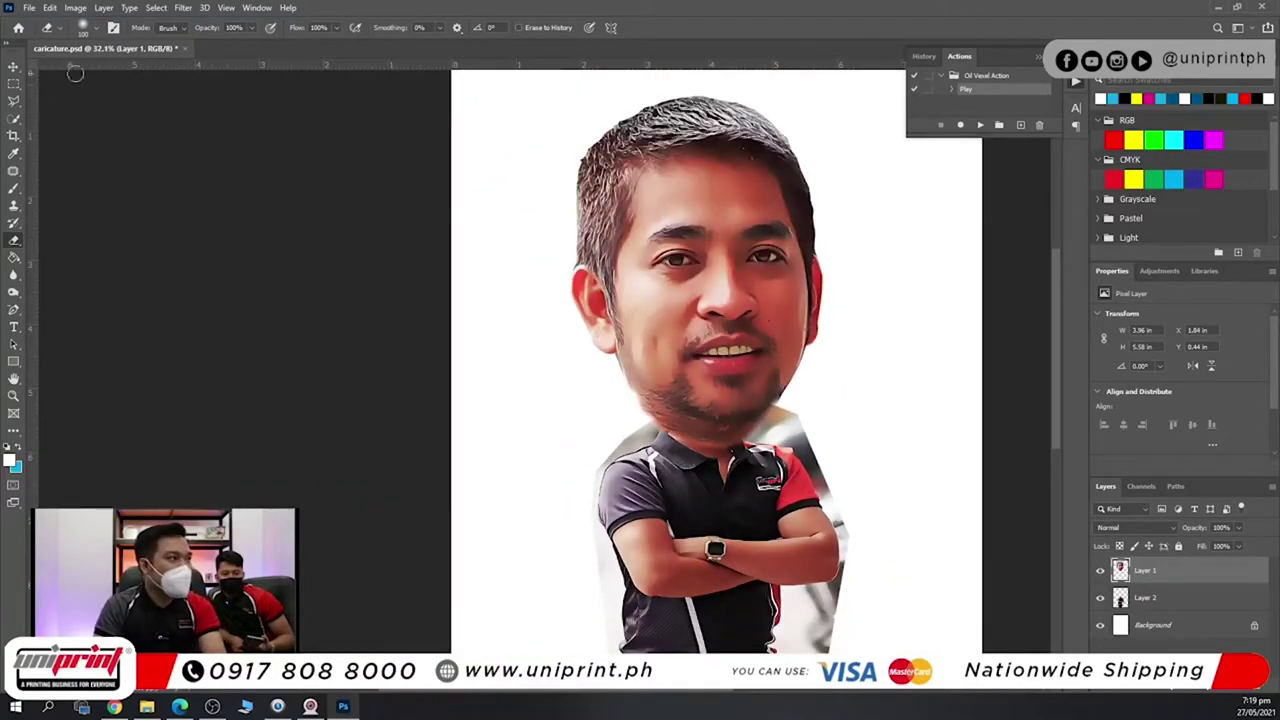
Lower the head layer over the shirt collar to X 1.82 in, Y 0.91 in.
key(v)
drag(755, 297, 755, 328)
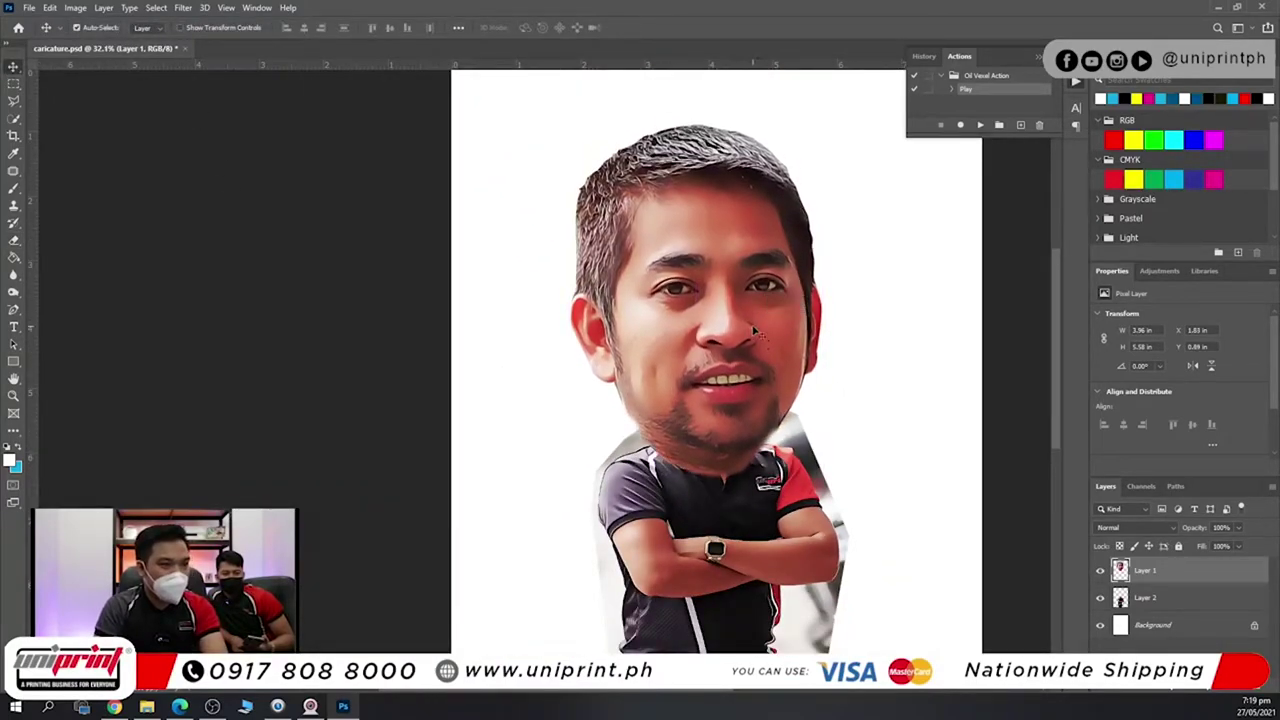
scroll(755, 476, up, 4)
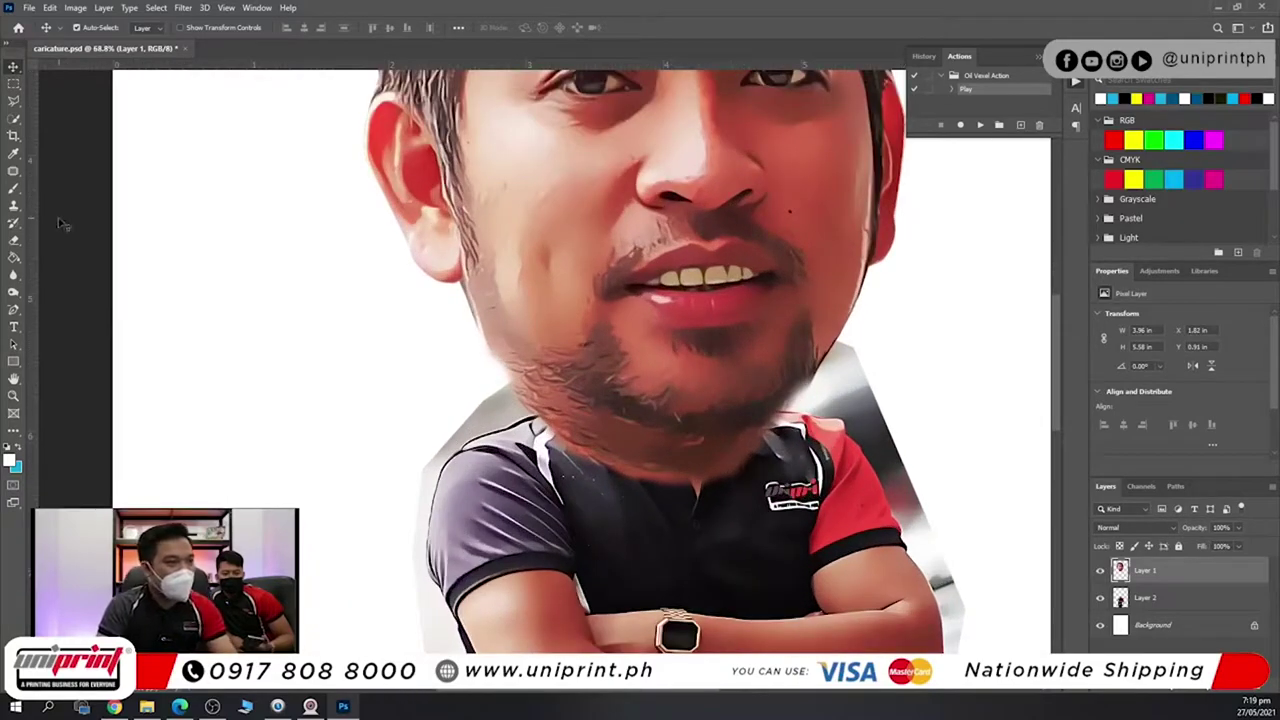
Trace the jawline and chin with the Polygonal Lasso, delete the neck below it from the head layer and deselect.
click(14, 103)
scroll(755, 508, up, 2)
click(811, 550)
click(539, 585)
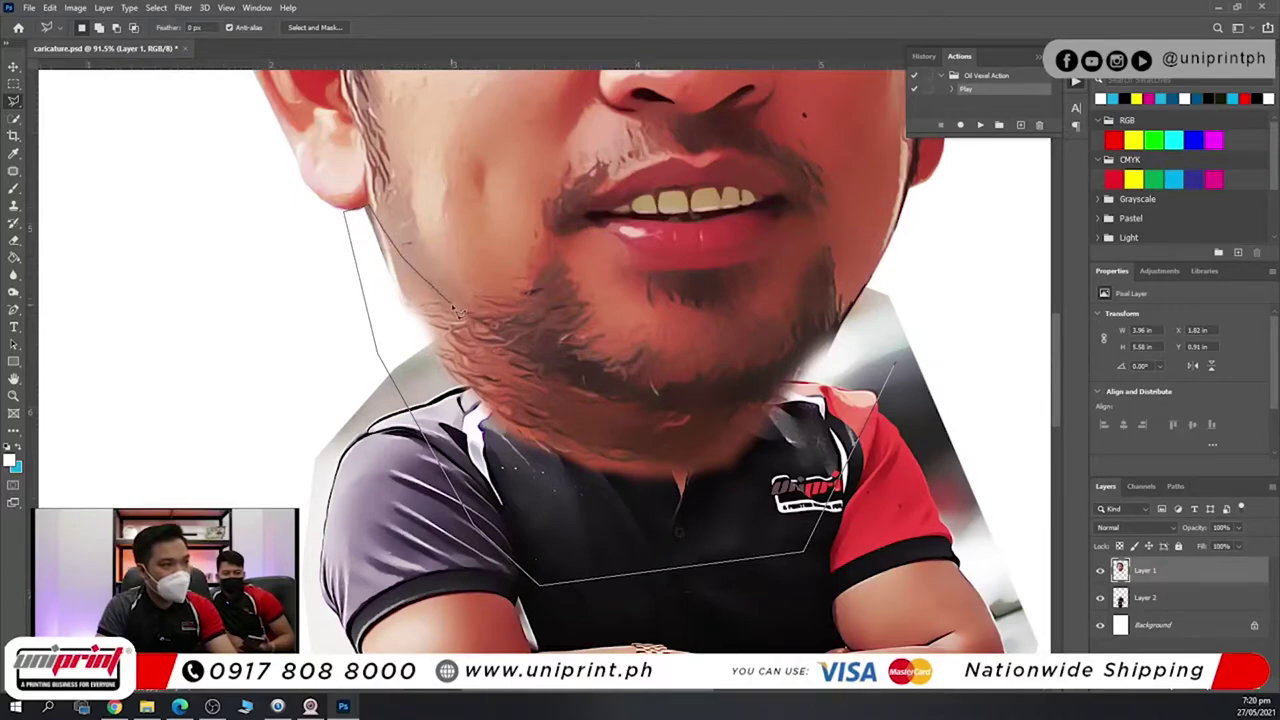
click(462, 322)
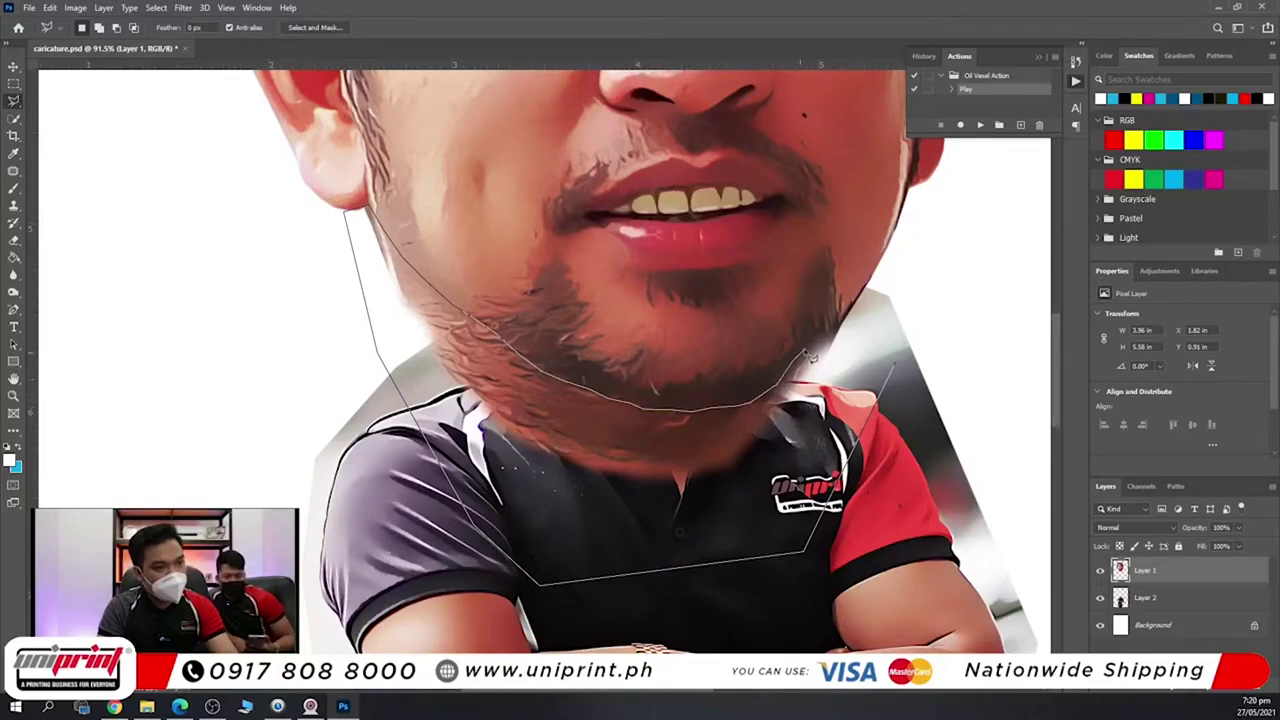
double_click(913, 261)
key(Delete)
key(ctrl+d)
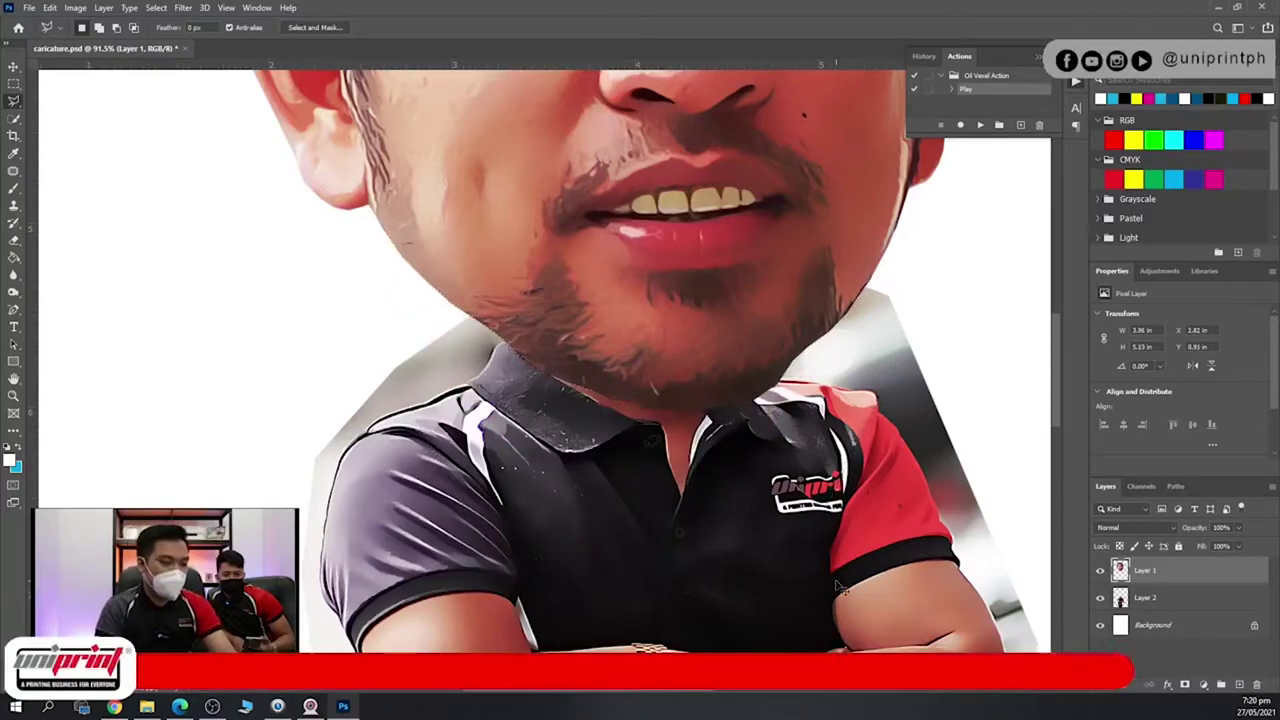
Adjust the body's position beneath the trimmed head with small moves.
scroll(808, 515, down, 5)
scroll(705, 500, up, 2)
drag(705, 582, 546, 414)
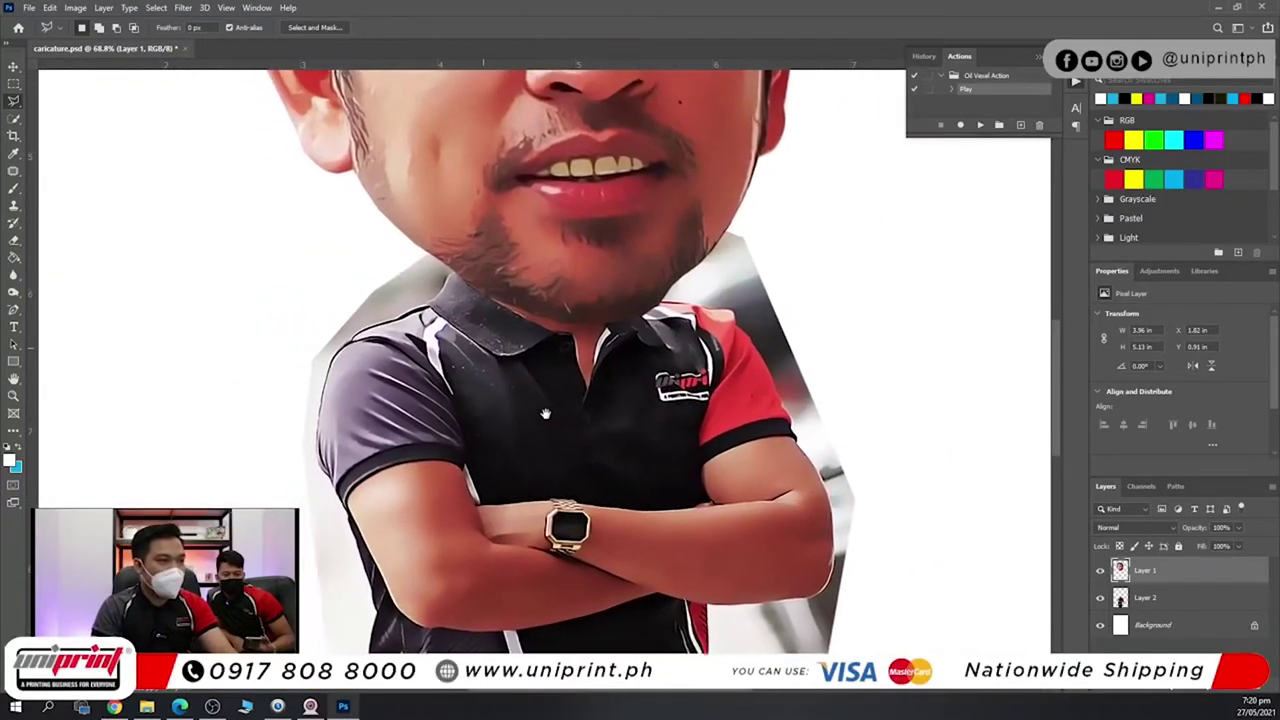
key(ctrl+0)
click(14, 67)
drag(514, 488, 498, 485)
drag(597, 503, 607, 497)
Select the head and body layers together and scale them up proportionally to 5.35 in wide and 13.14 in high.
scroll(611, 450, down, 3)
drag(686, 271, 466, 489)
key(ctrl+t)
drag(604, 216, 617, 209)
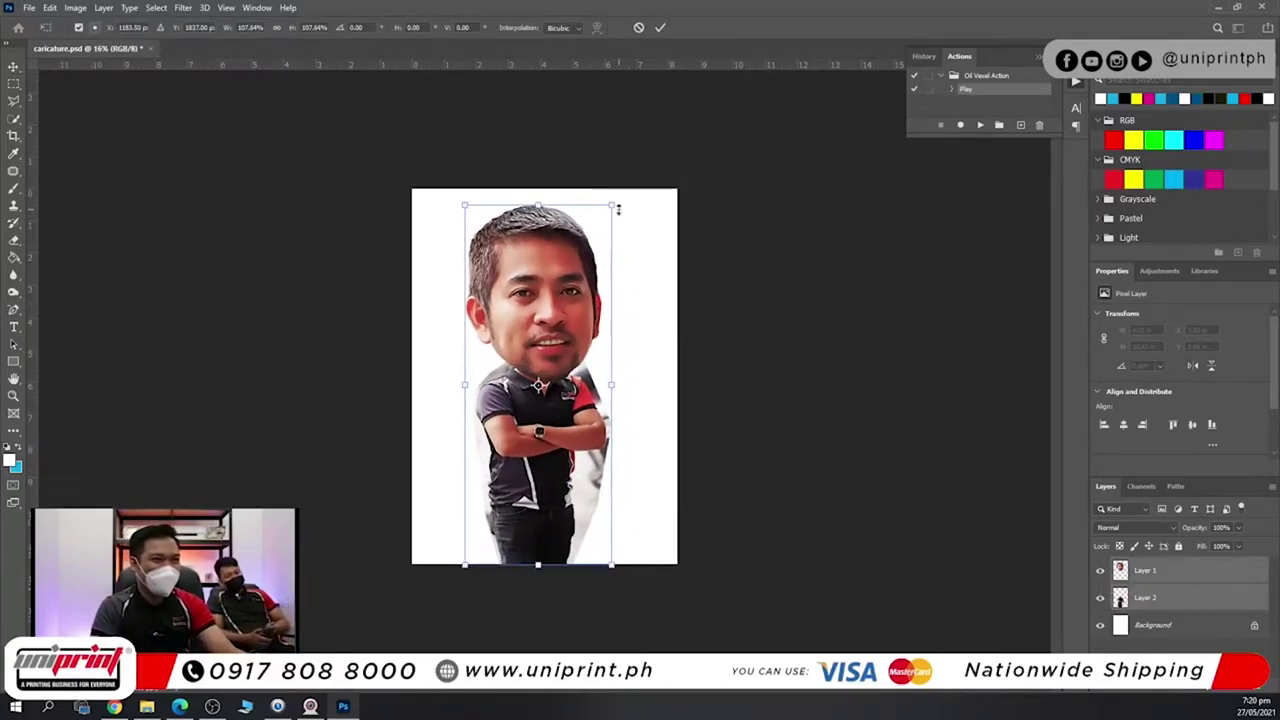
key(Return)
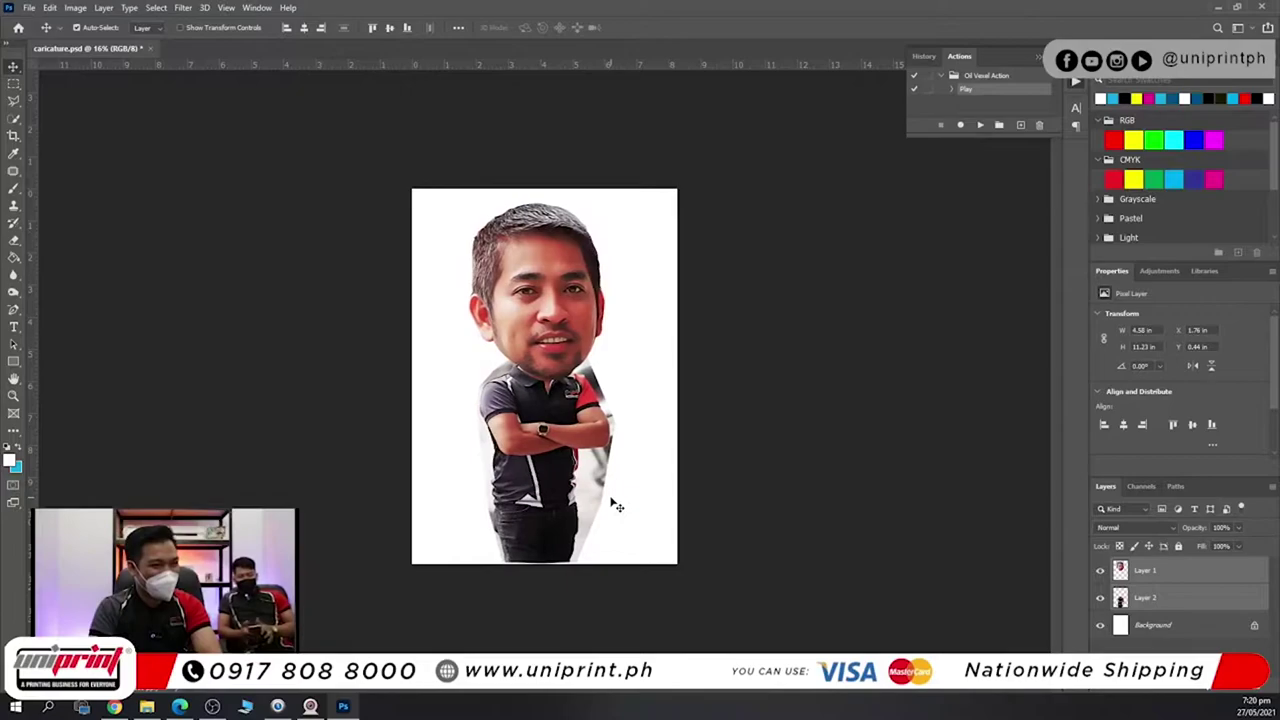
key(ctrl+t)
drag(621, 566, 629, 623)
key(Return)
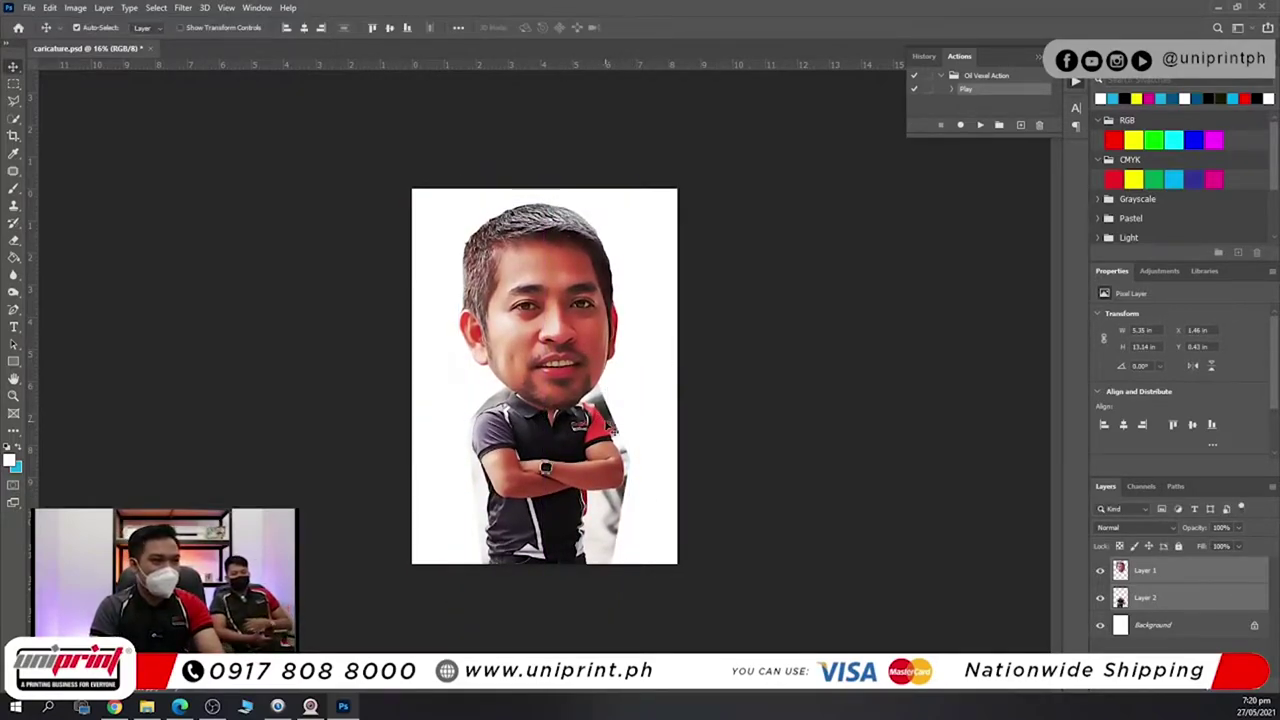
Select the head layer alone and nudge it over the collar to X 1.61 in, Y 0.38 in.
click(597, 350)
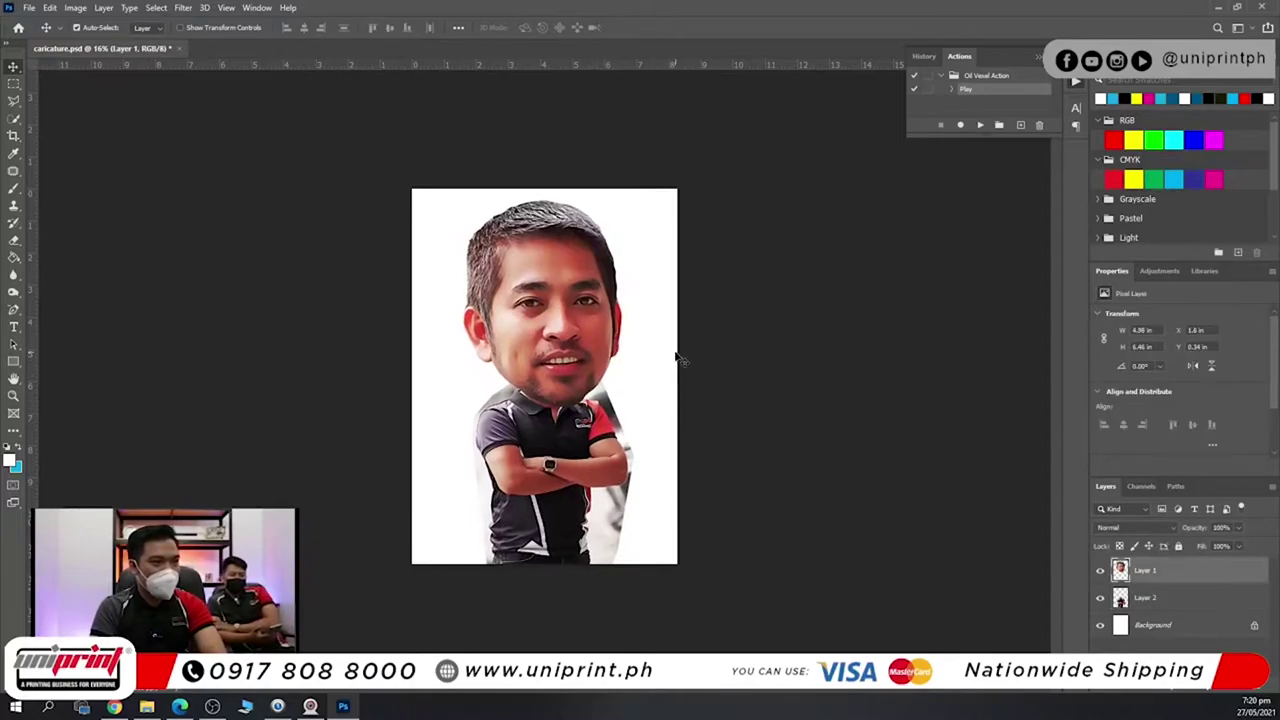
key(shift+Right)
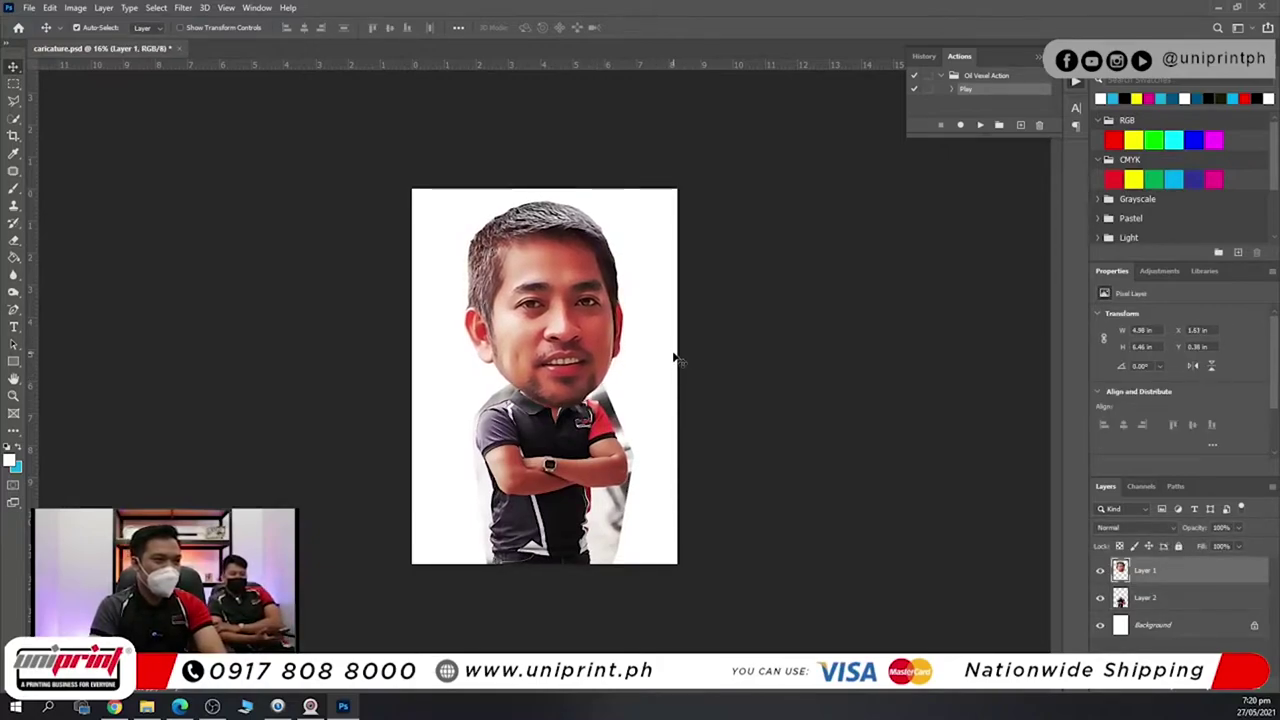
key(ctrl+0)
scroll(586, 386, down, 5)
scroll(510, 452, up, 8)
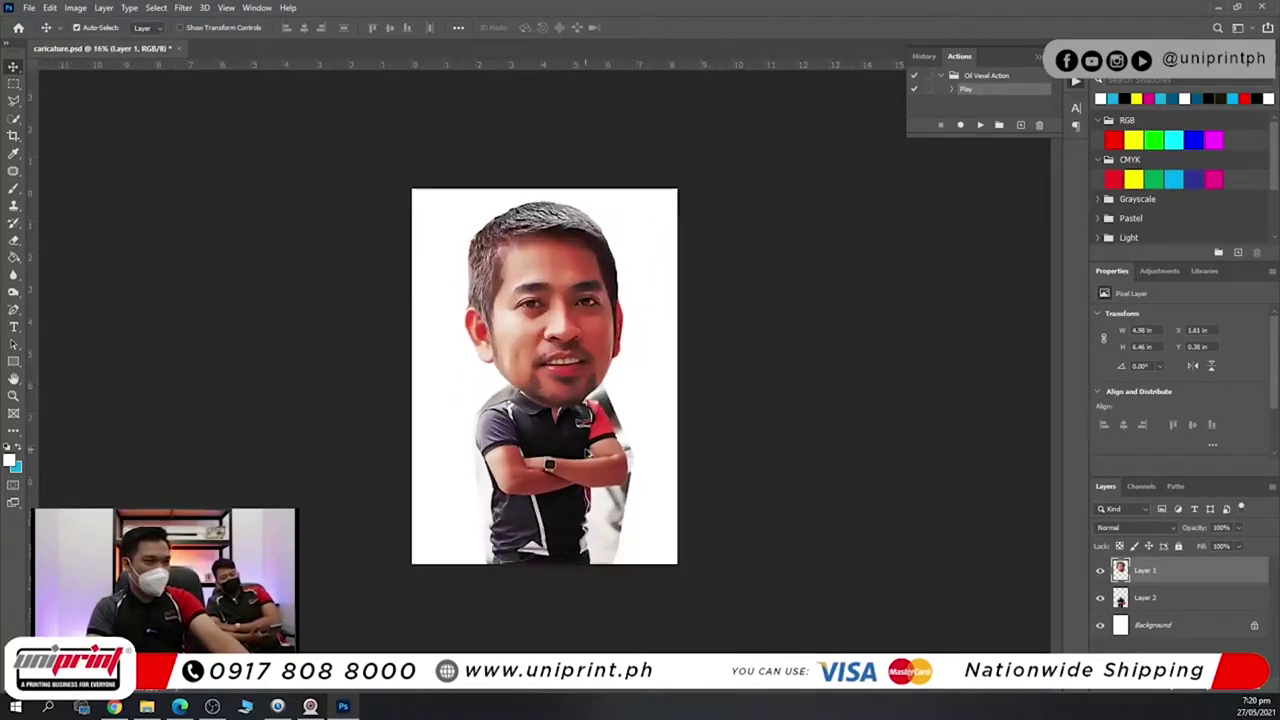
Select the body layer and save the document.
scroll(510, 455, up, 3)
click(493, 282)
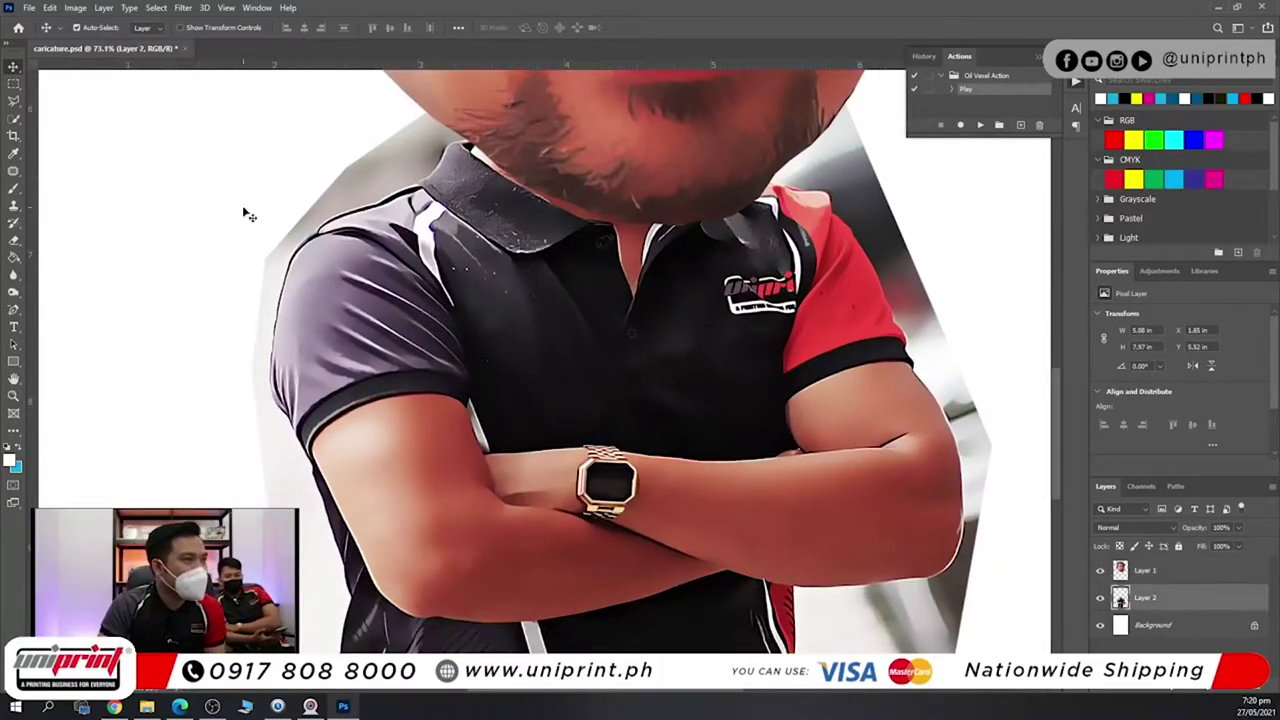
click(29, 7)
click(60, 155)
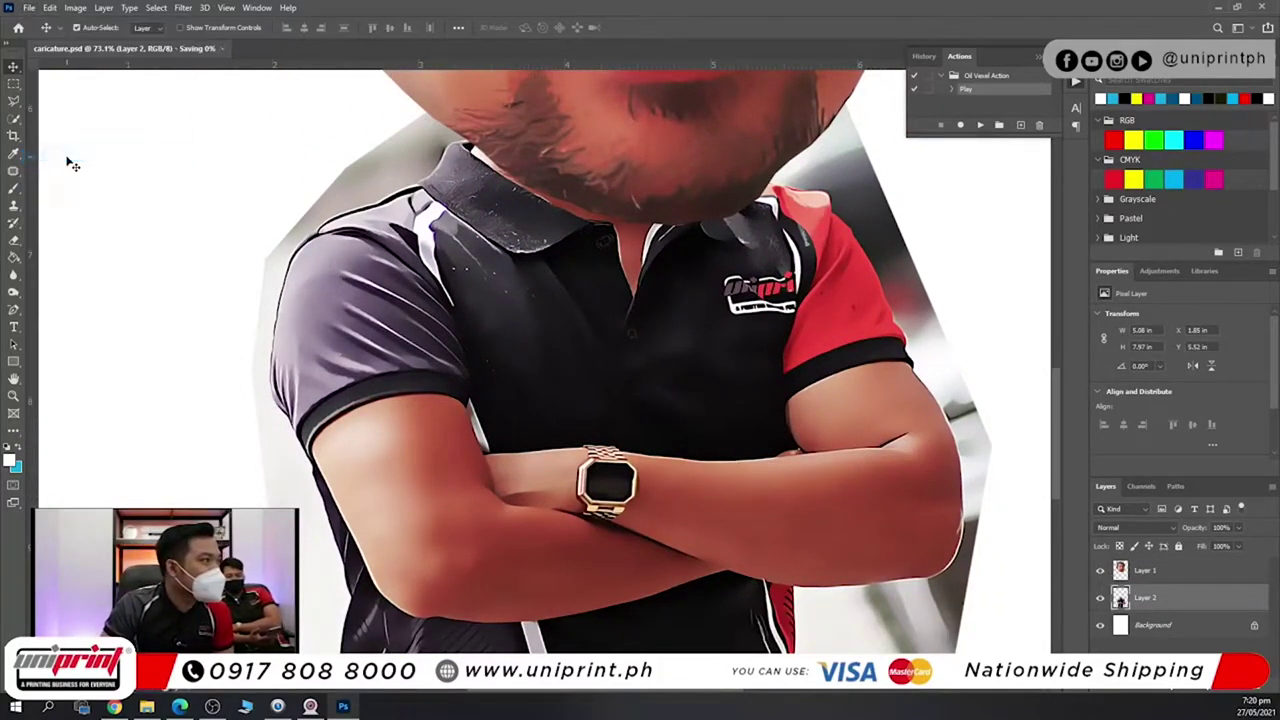
Trace the grey-sleeved shoulder and collar with the Polygonal Lasso, delete the background above them from Layer 2 and deselect.
click(13, 101)
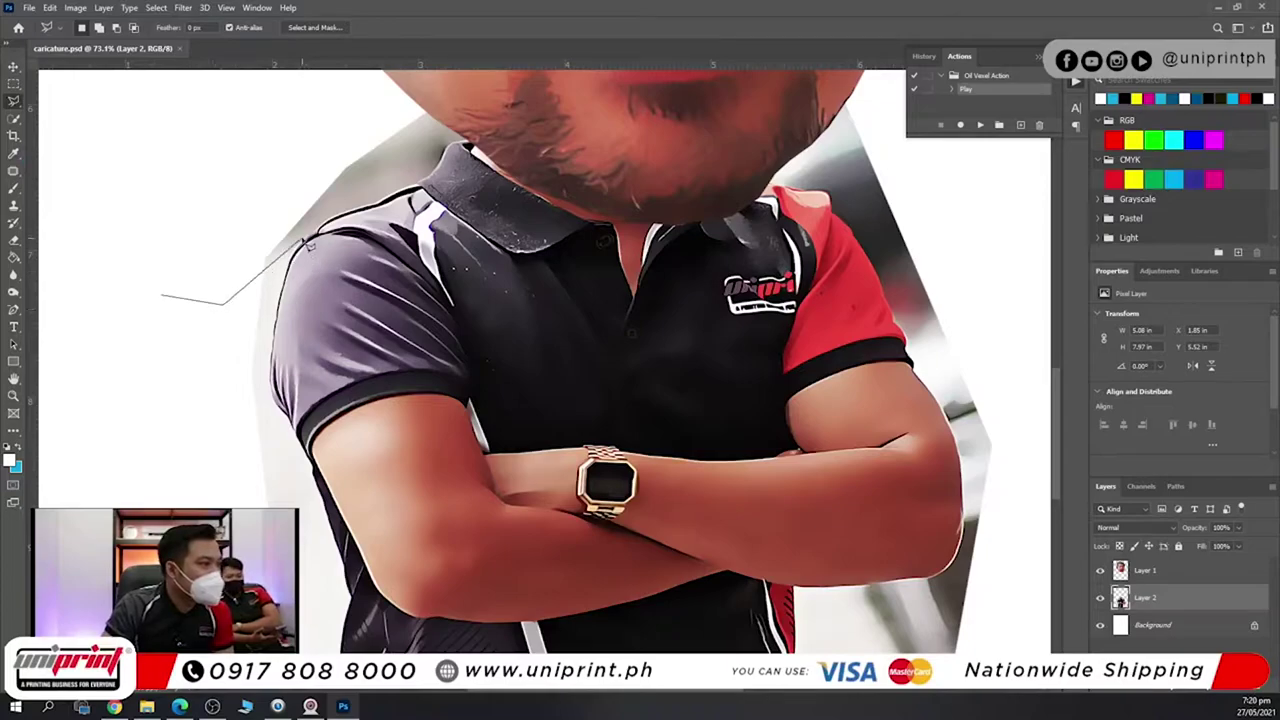
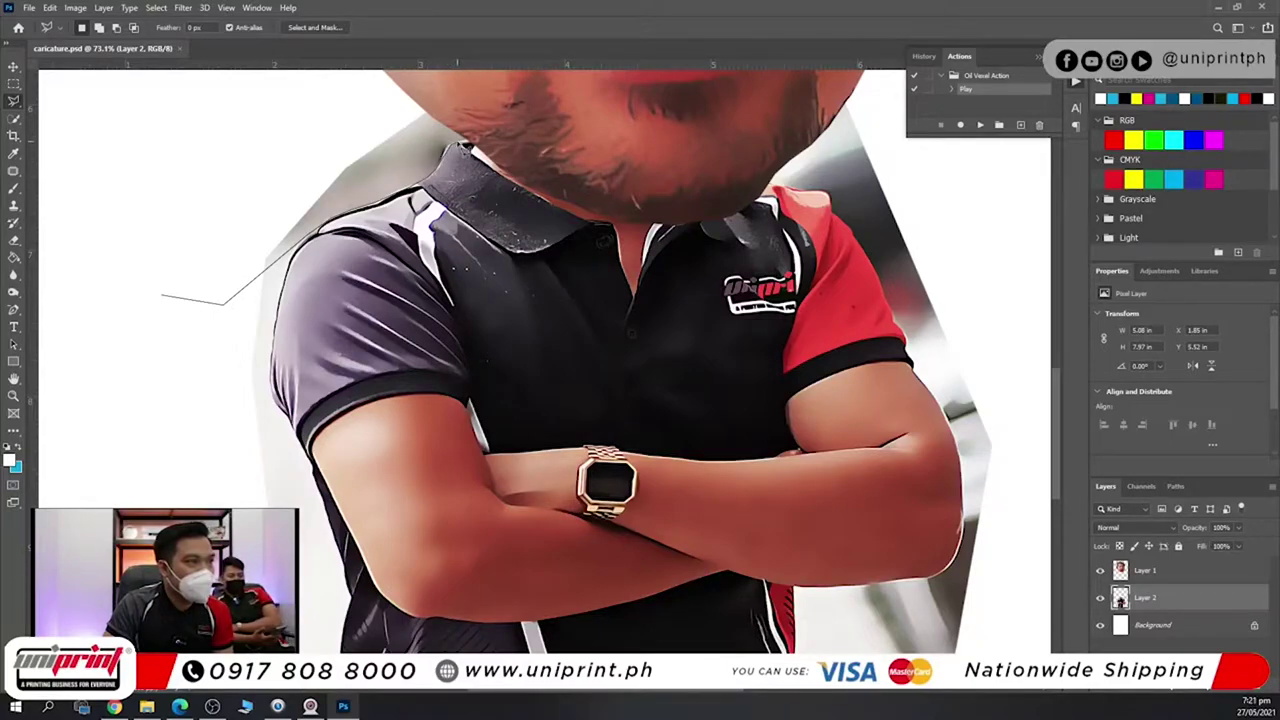
click(467, 75)
click(420, 68)
double_click(263, 105)
key(Delete)
key(ctrl+d)
Trace the top of the red-sleeved shoulder, delete the background beside it from the body layer and deselect.
drag(794, 413, 606, 416)
click(910, 408)
click(833, 470)
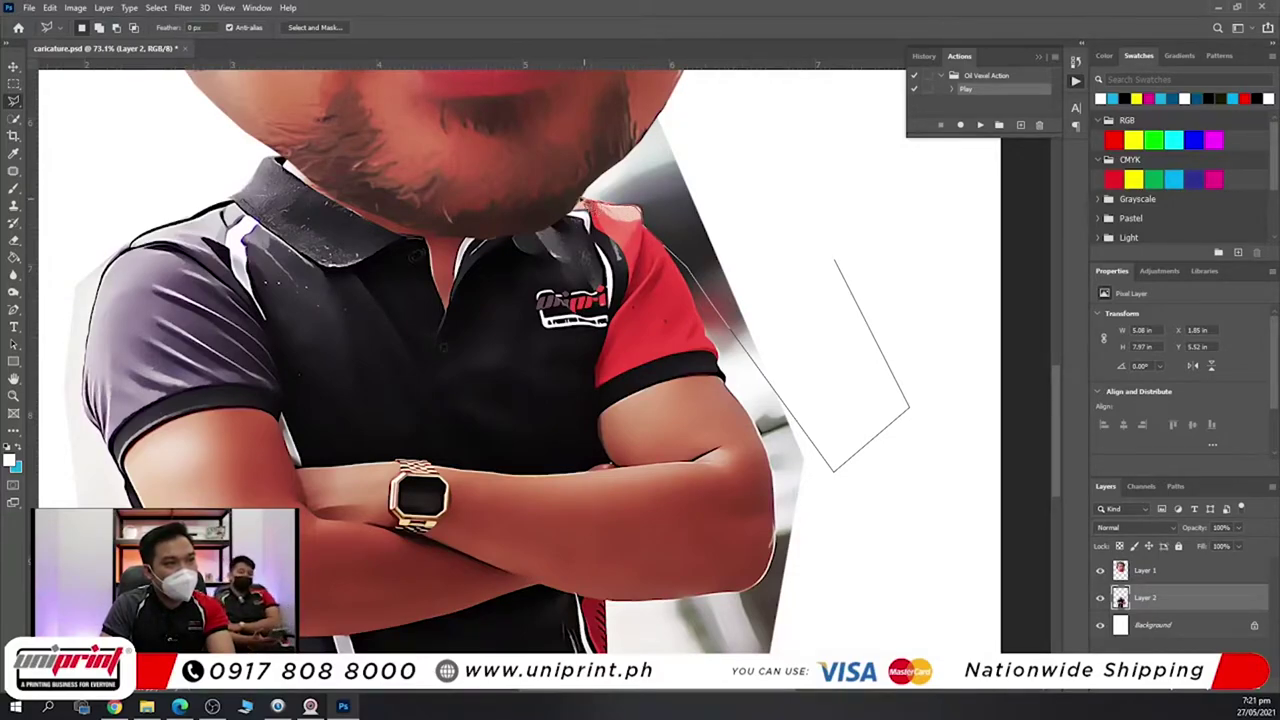
click(577, 118)
click(628, 90)
click(760, 72)
click(835, 268)
key(Delete)
key(ctrl+d)
drag(830, 313, 732, 190)
click(752, 192)
click(780, 323)
click(720, 493)
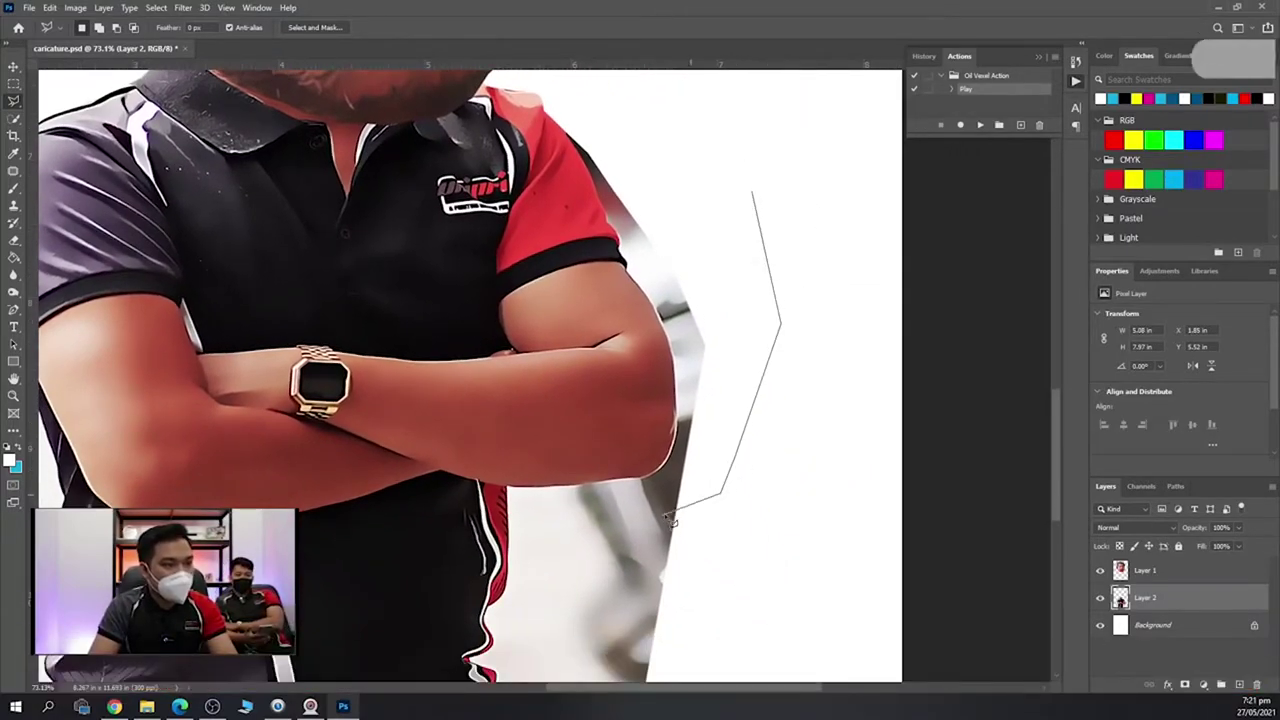
click(674, 503)
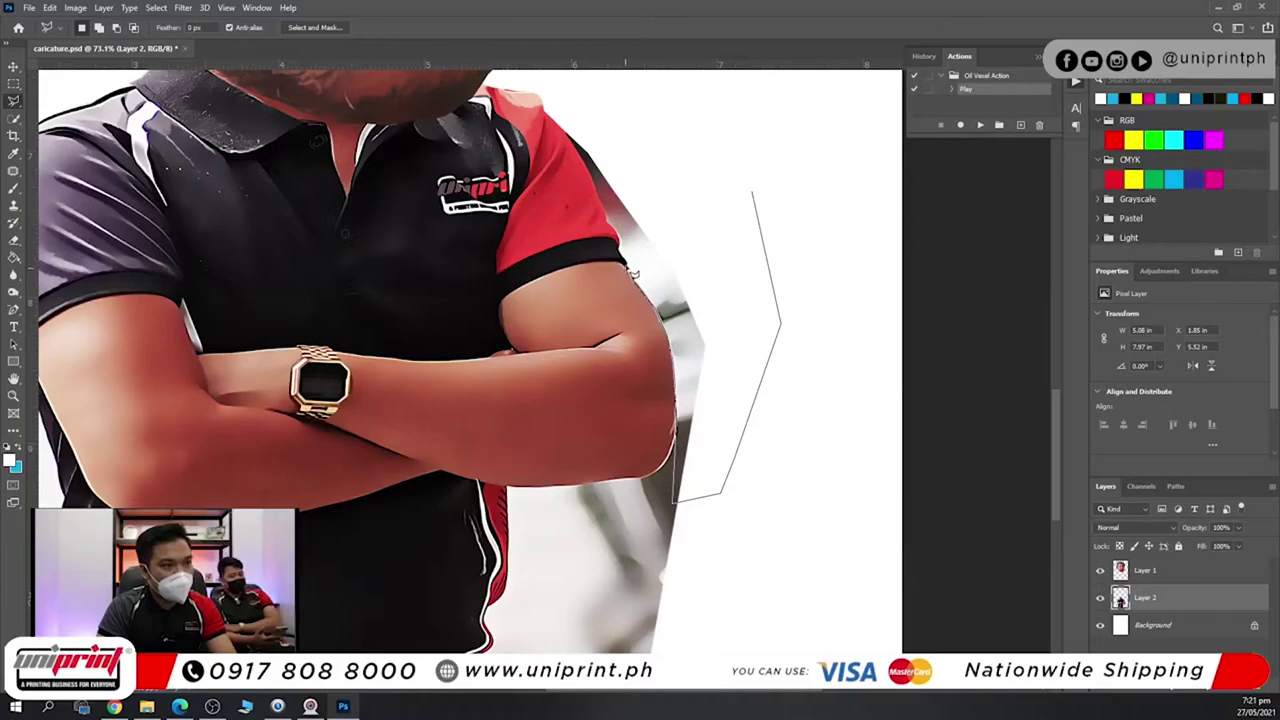
double_click(621, 258)
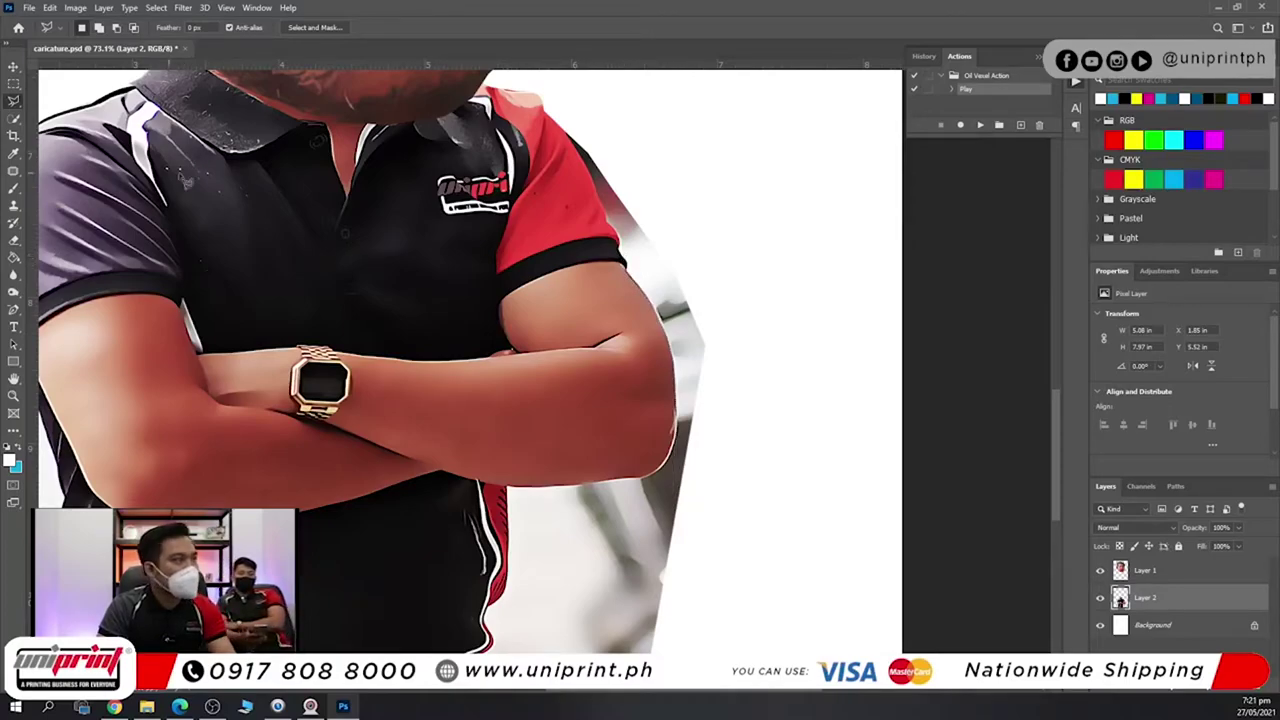
Trace the red-sleeved arm from shoulder to elbow with the Magnetic Lasso and delete the background outside it from Layer 2.
right_click(13, 100)
click(70, 128)
click(727, 144)
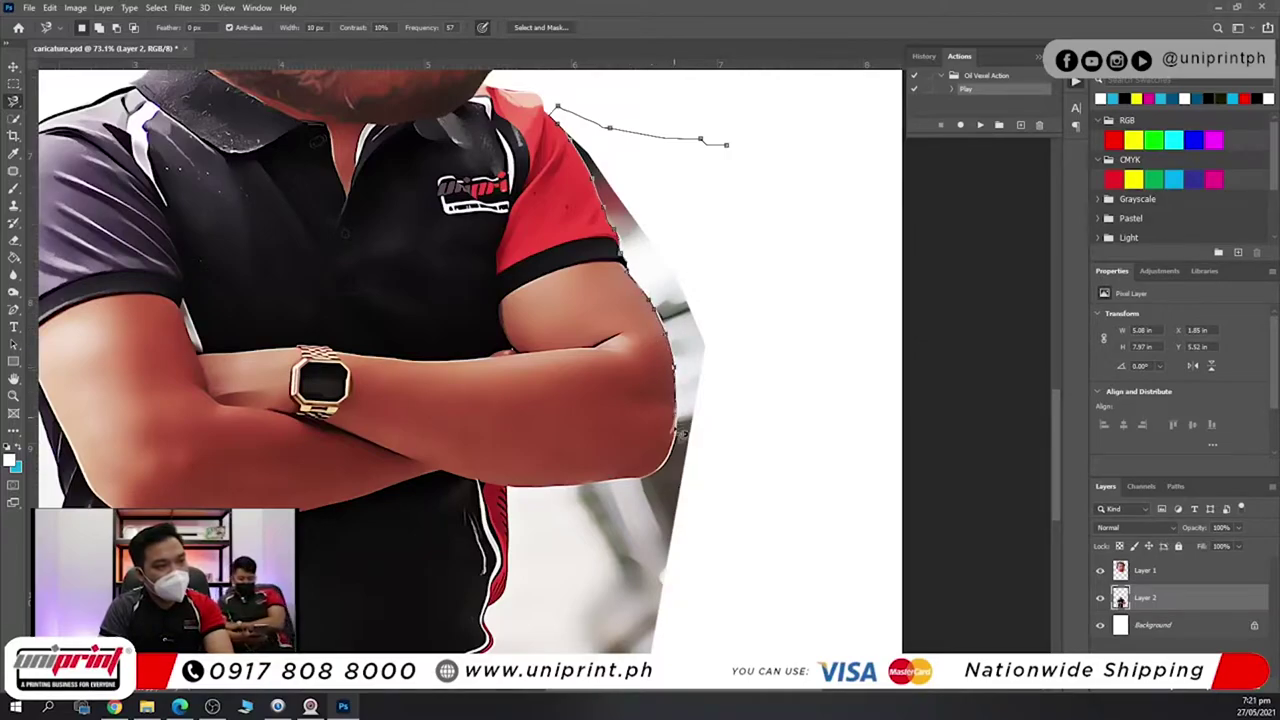
double_click(780, 249)
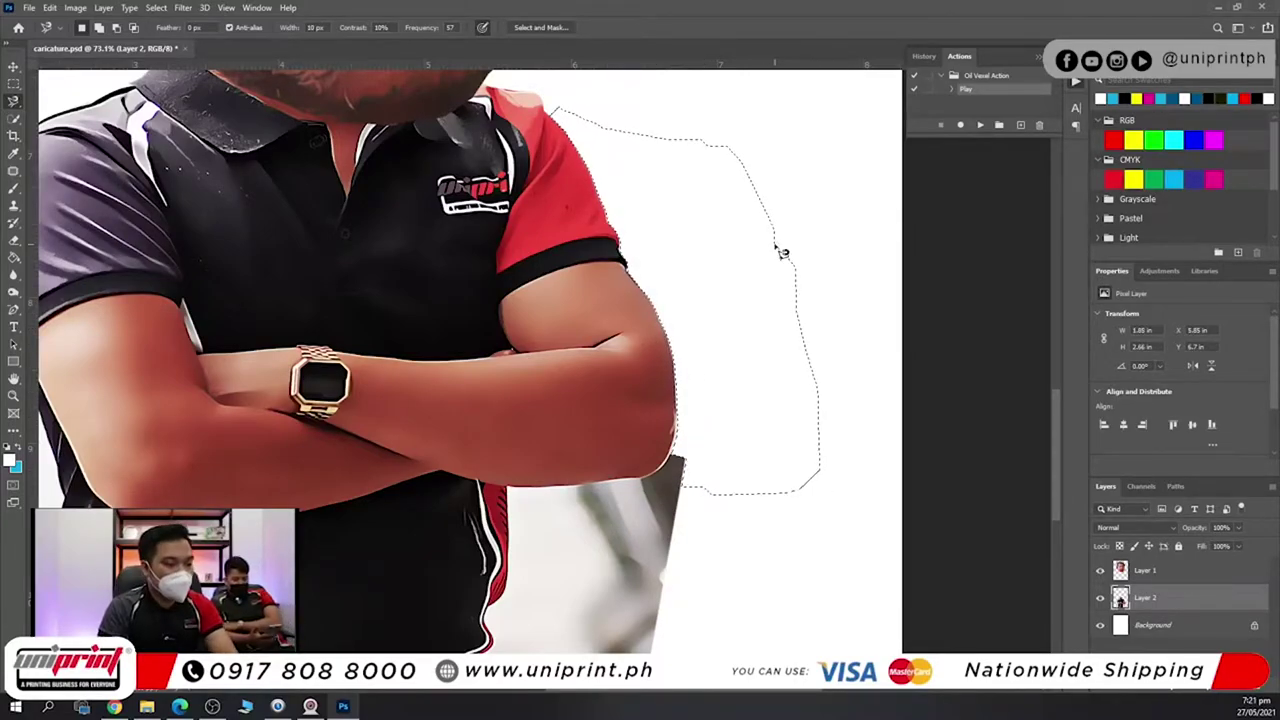
Trace the torso's red-trimmed side below the forearm with the Magnetic Lasso, delete the background beside it from Layer 2 and deselect.
scroll(780, 250, down, 5)
click(741, 143)
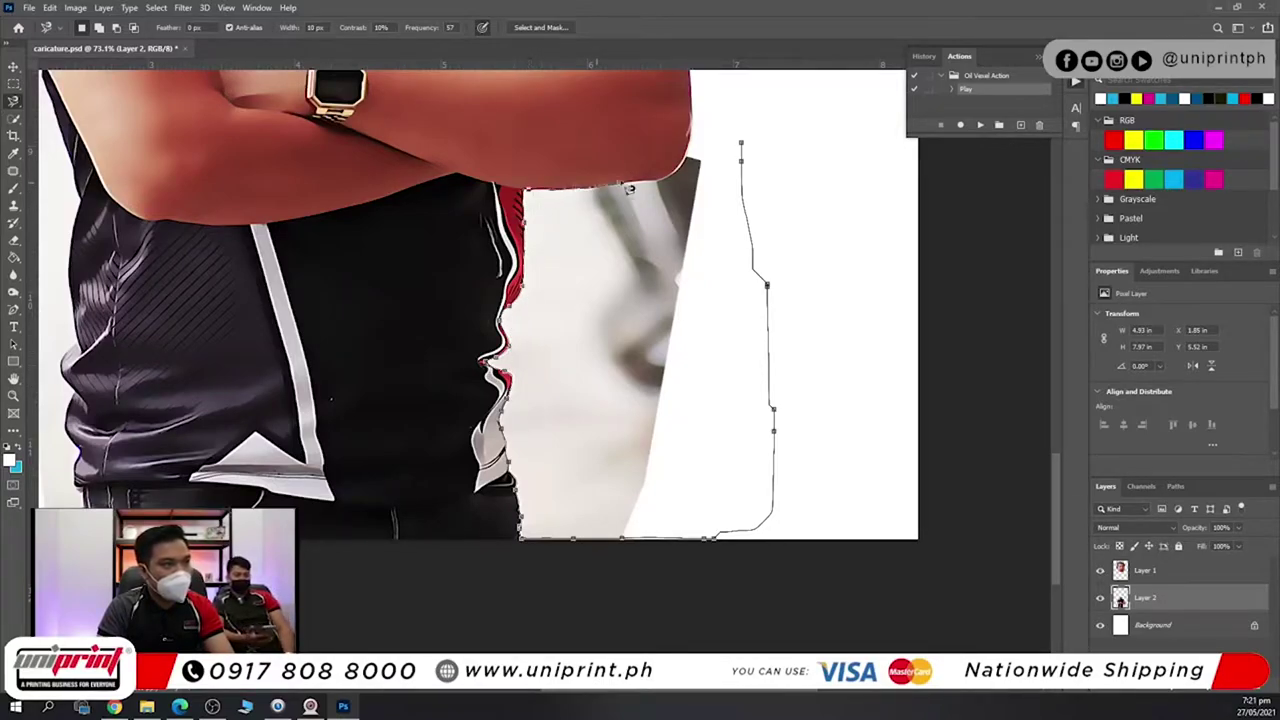
double_click(698, 142)
key(Delete)
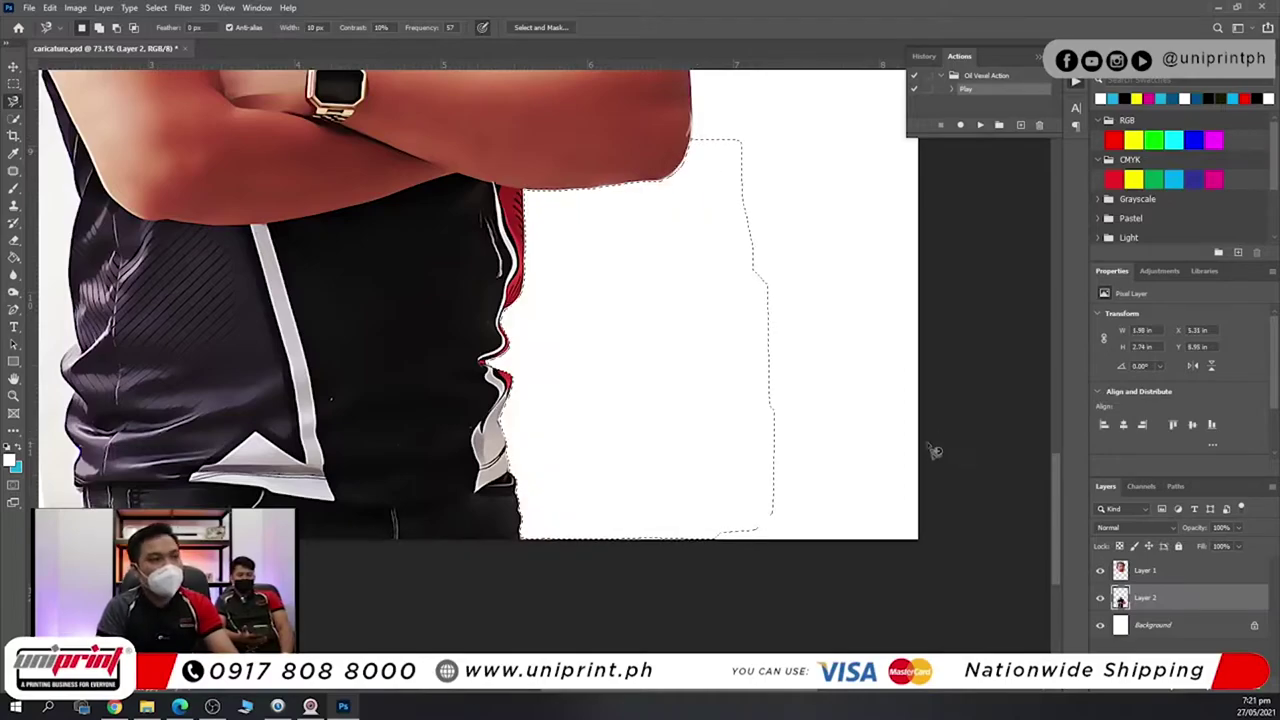
key(ctrl+d)
scroll(678, 419, down, 4)
scroll(673, 405, down, 7)
scroll(666, 403, up, 4)
scroll(666, 403, down, 10)
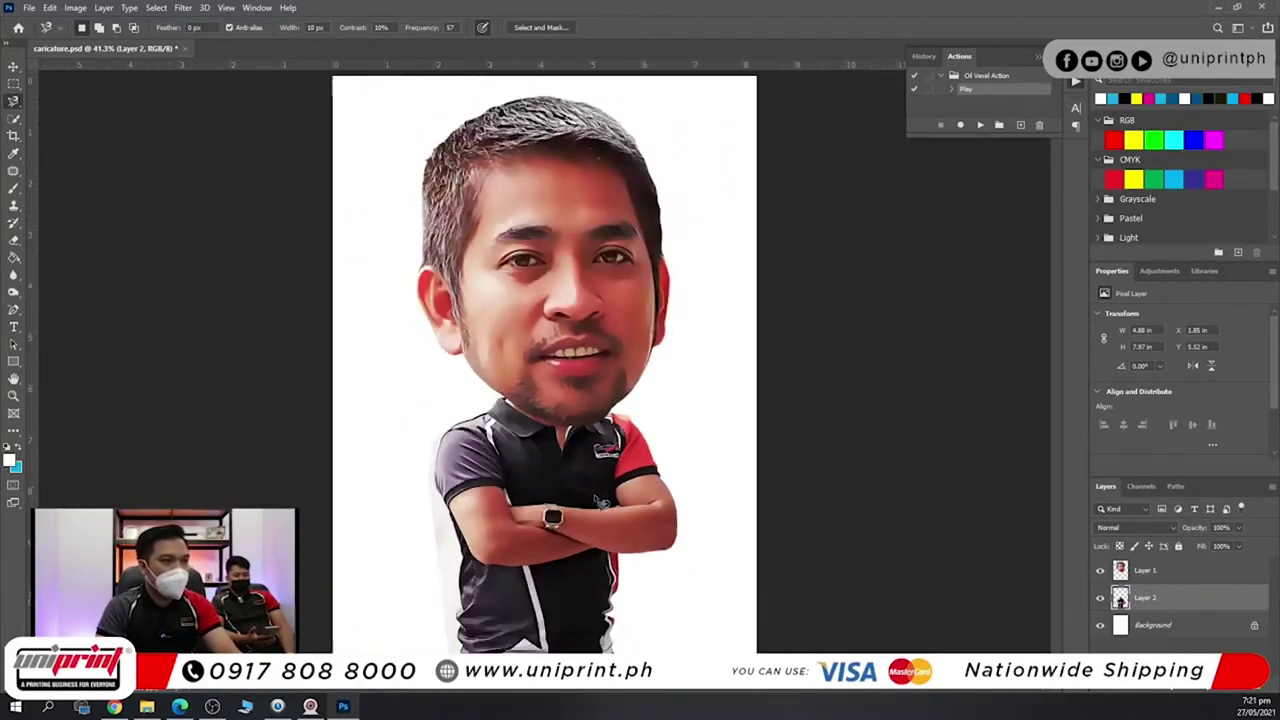
Trace from the grey side of the torso up the arm and sleeve to the shoulder with the Magnetic Lasso and delete the background outside.
scroll(515, 526, up, 6)
scroll(520, 530, up, 4)
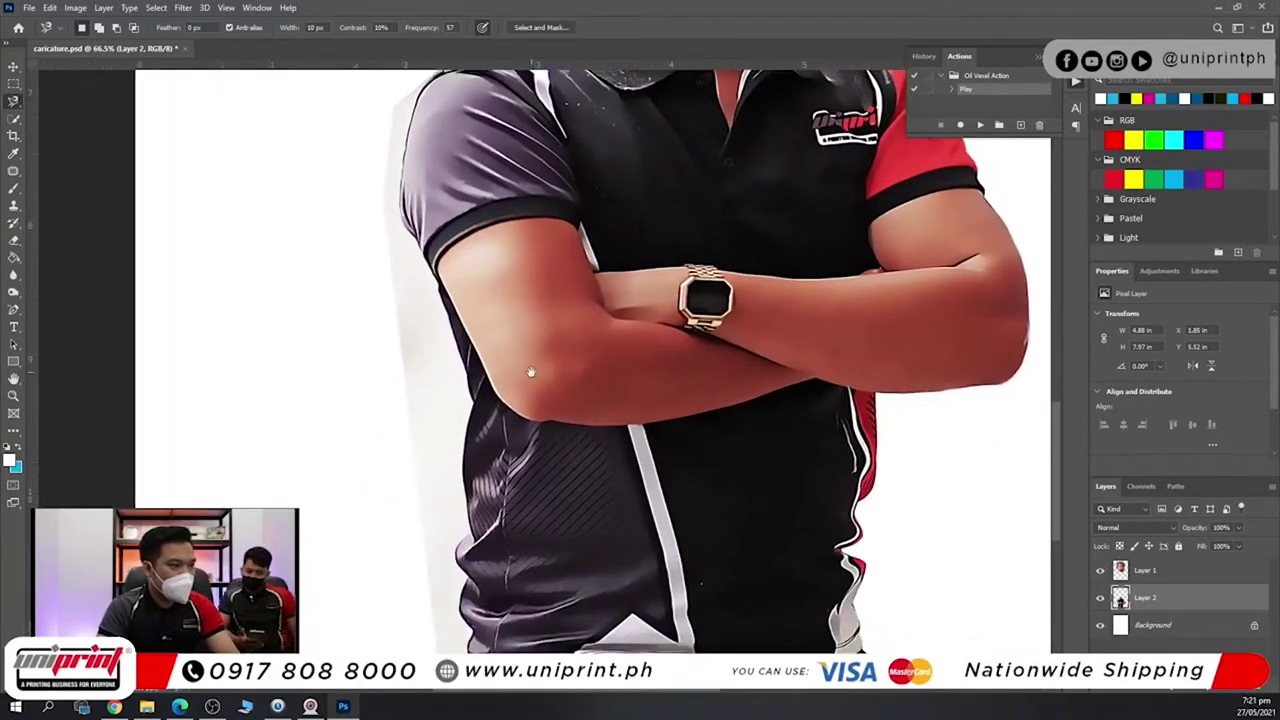
mouse_move(437, 546)
mouse_down()
mouse_move(481, 404)
mouse_move(408, 188)
mouse_up()
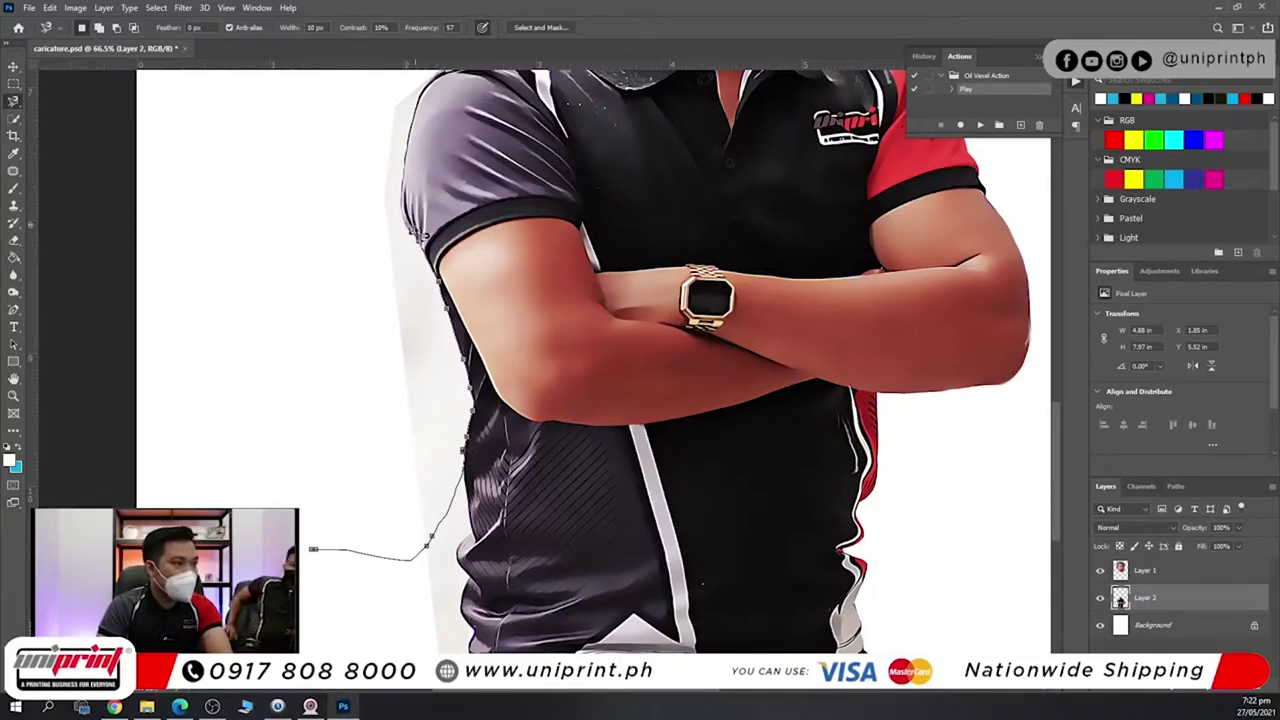
mouse_move(408, 208)
mouse_down()
mouse_move(423, 140)
mouse_move(405, 200)
mouse_up()
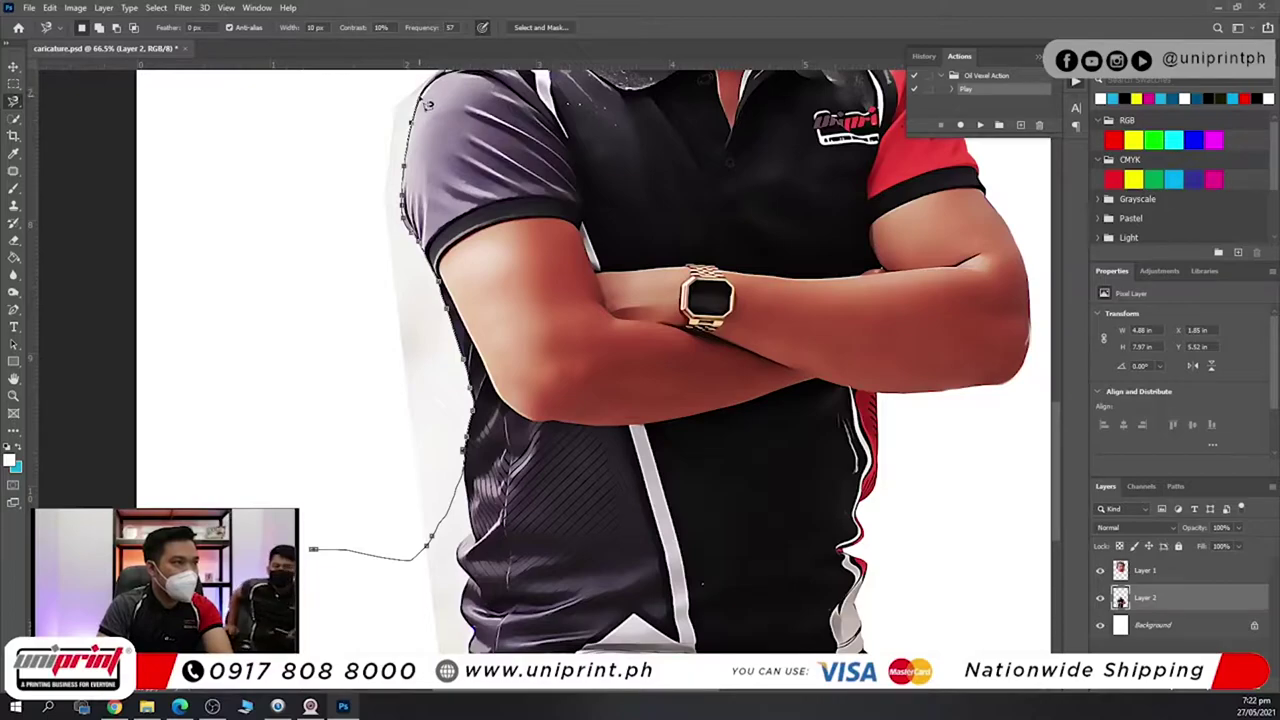
mouse_move(425, 104)
mouse_down()
mouse_move(359, 100)
mouse_move(206, 219)
mouse_move(275, 445)
mouse_up()
double_click(275, 445)
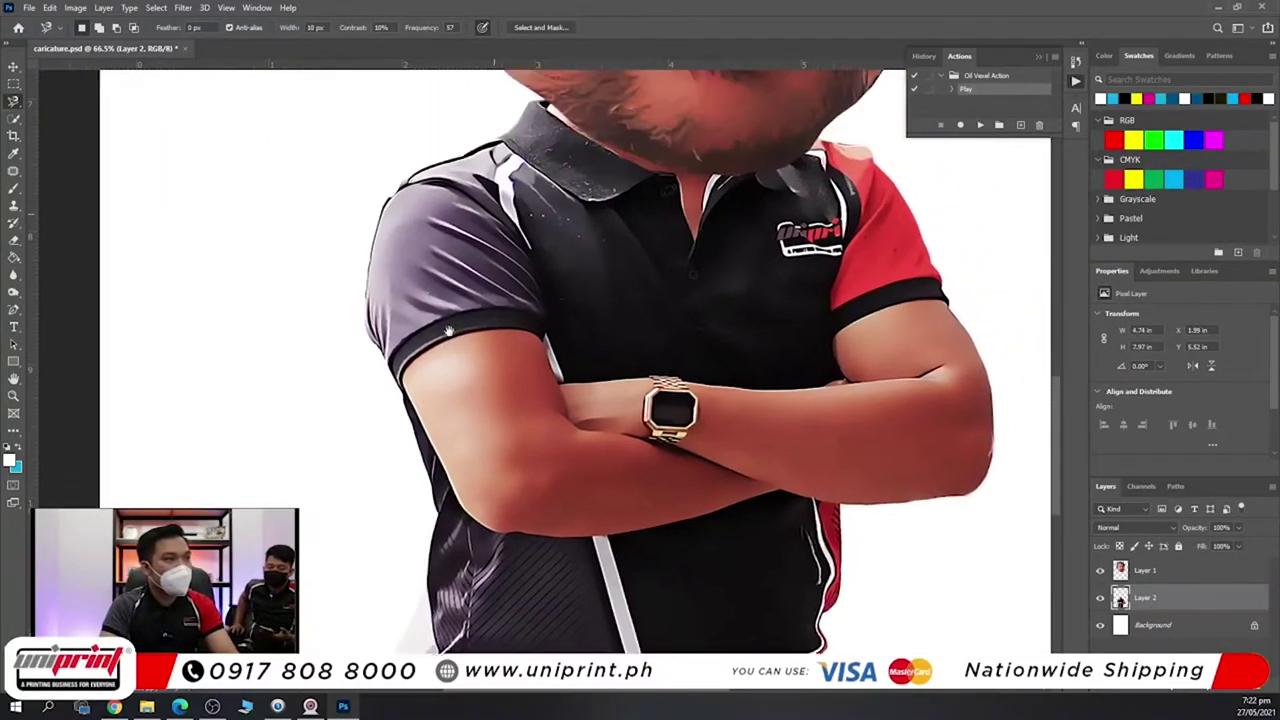
drag(448, 330, 416, 384)
right_click(14, 104)
click(70, 127)
scroll(366, 205, up, 5)
click(302, 227)
drag(315, 368, 335, 357)
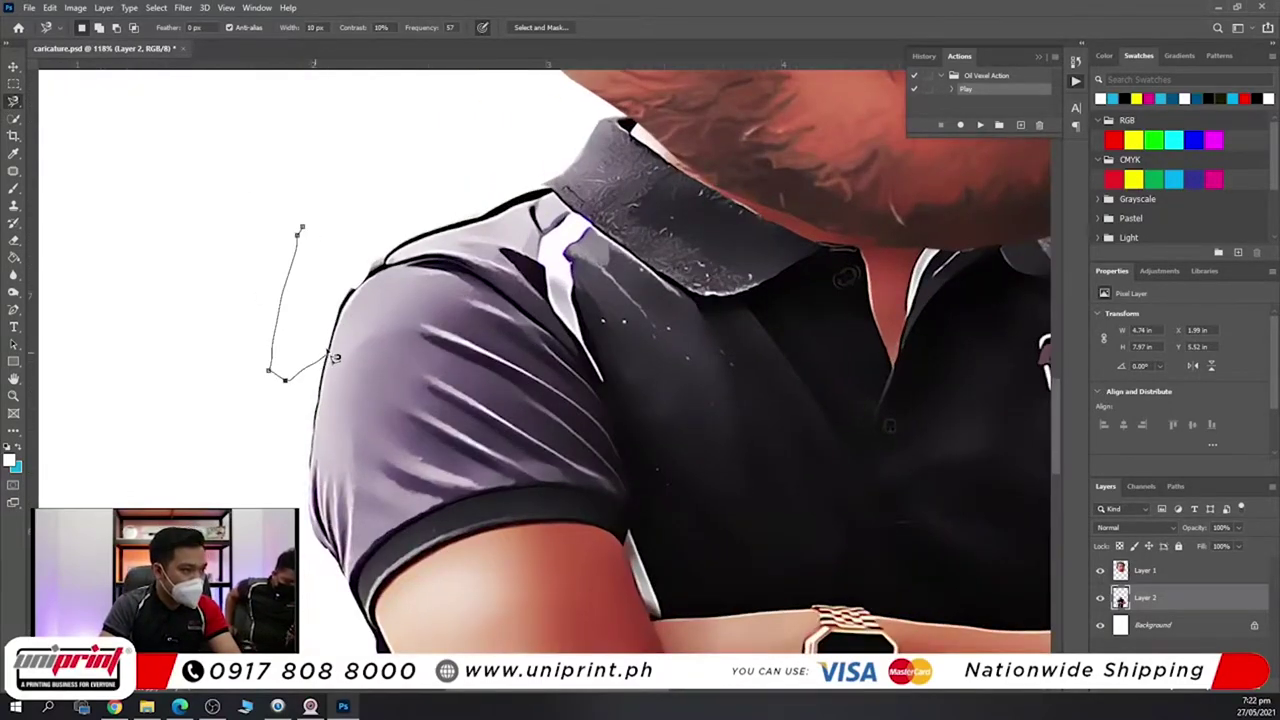
key(Escape)
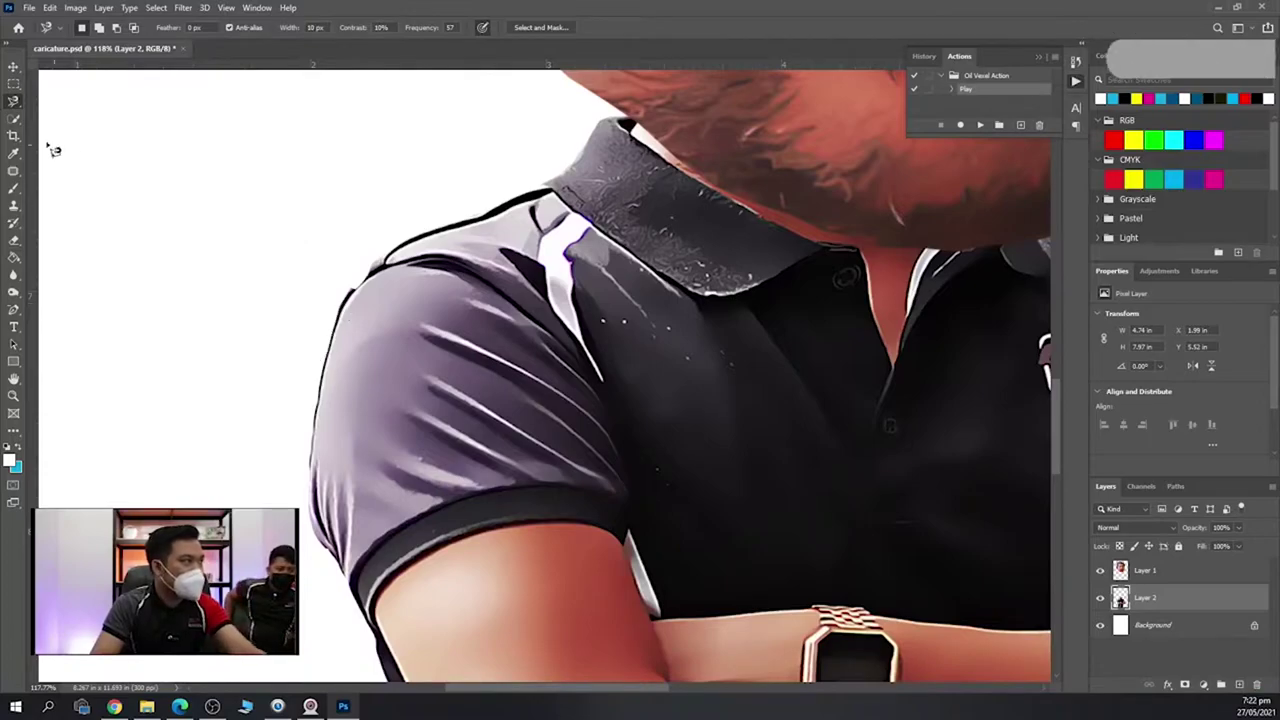
Outline the leftover edge beside the top of the grey-sleeved shoulder with the Polygonal Lasso, clear it from Layer 2 and deselect.
right_click(13, 101)
click(80, 114)
click(260, 197)
click(269, 352)
click(330, 343)
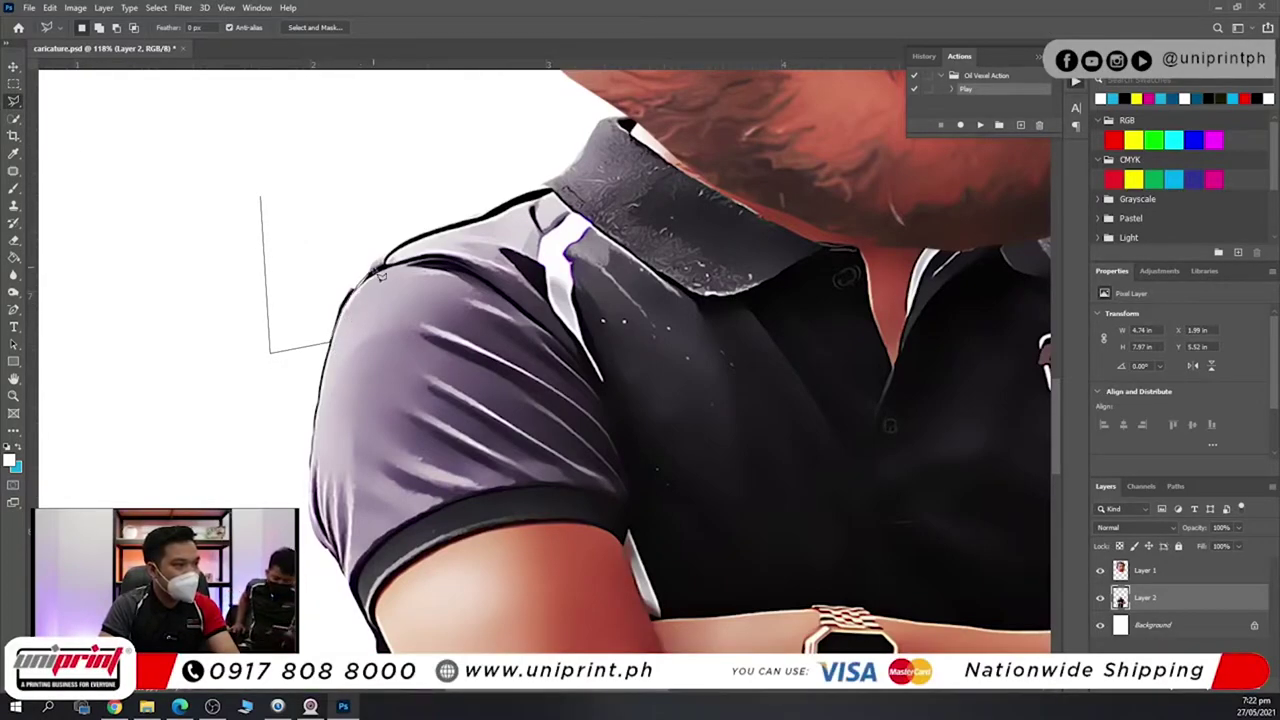
click(405, 222)
double_click(365, 176)
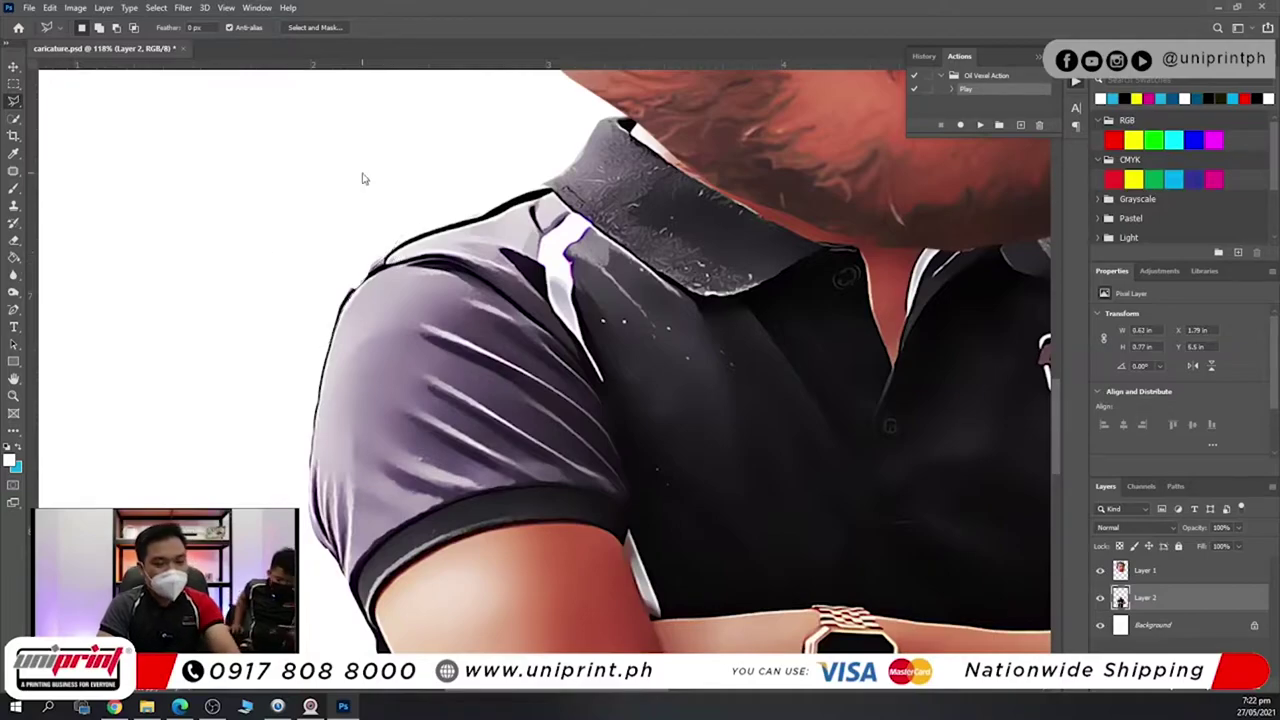
key(ctrl+d)
Trace the grey side of the shirt and jeans at the waist with the Magnetic Lasso, delete the background outside and deselect.
scroll(563, 349, down, 8)
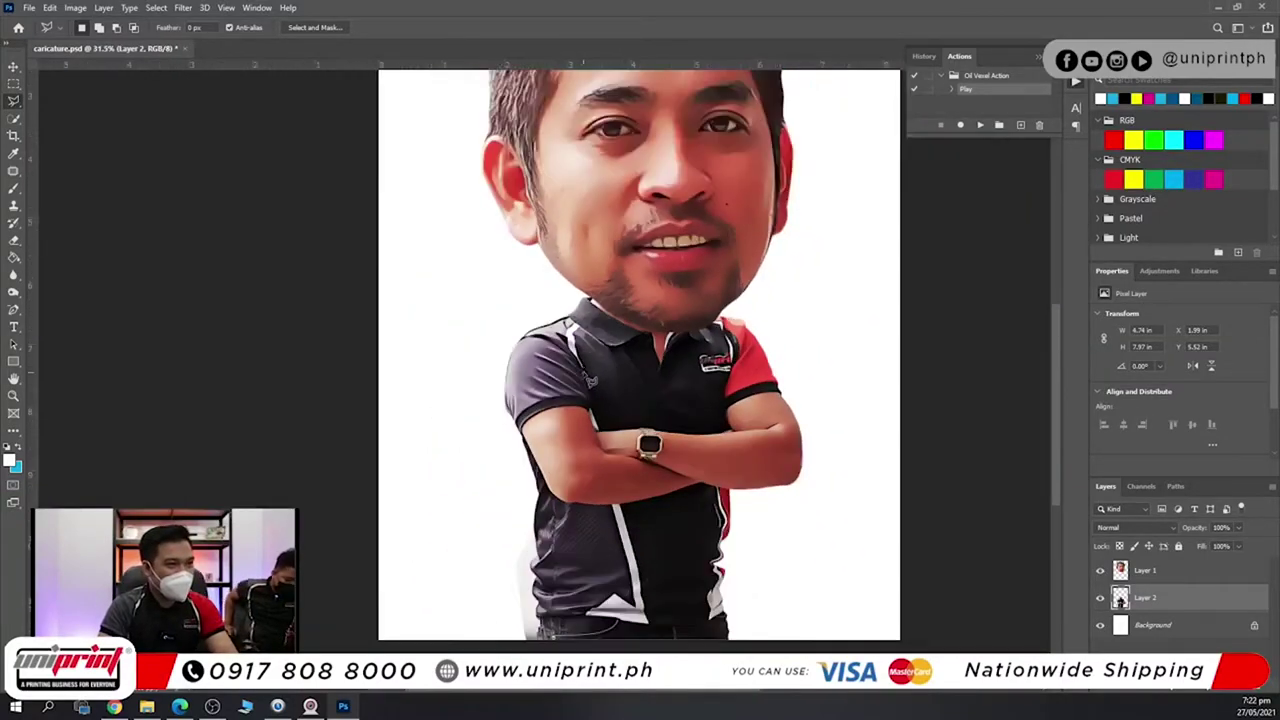
key(ctrl+0)
scroll(632, 557, up, 8)
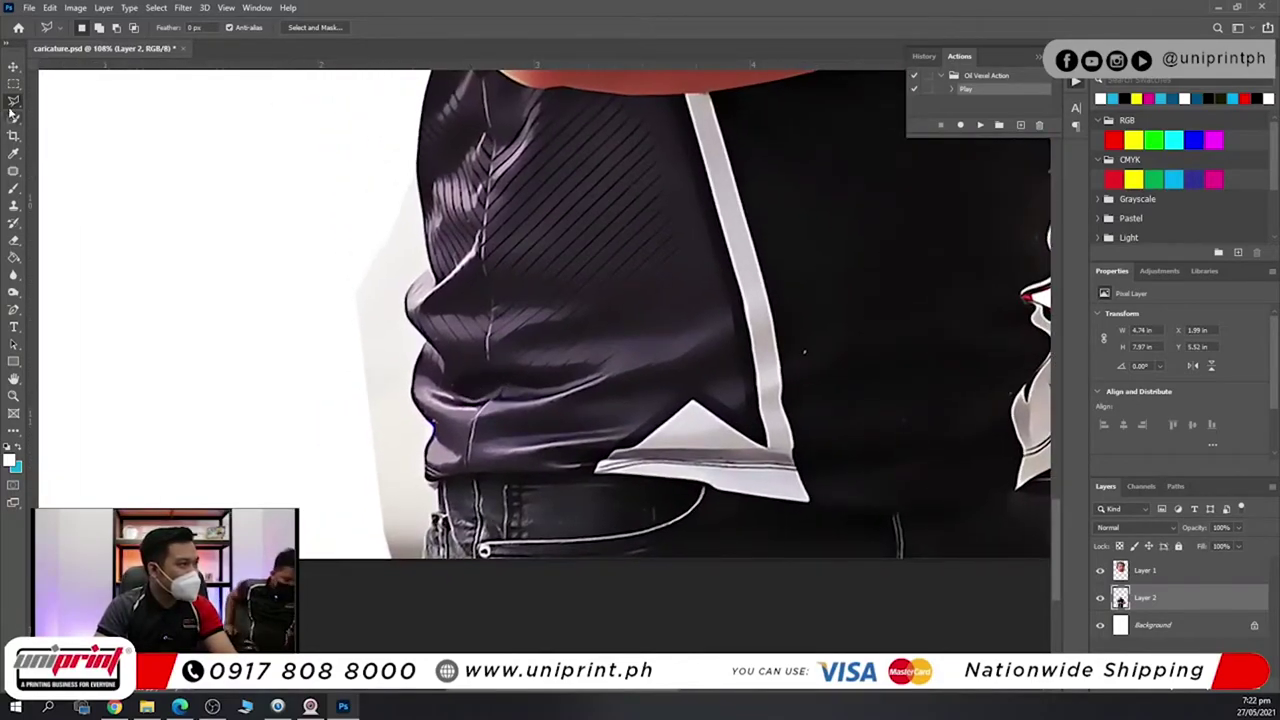
right_click(14, 100)
click(60, 127)
click(268, 308)
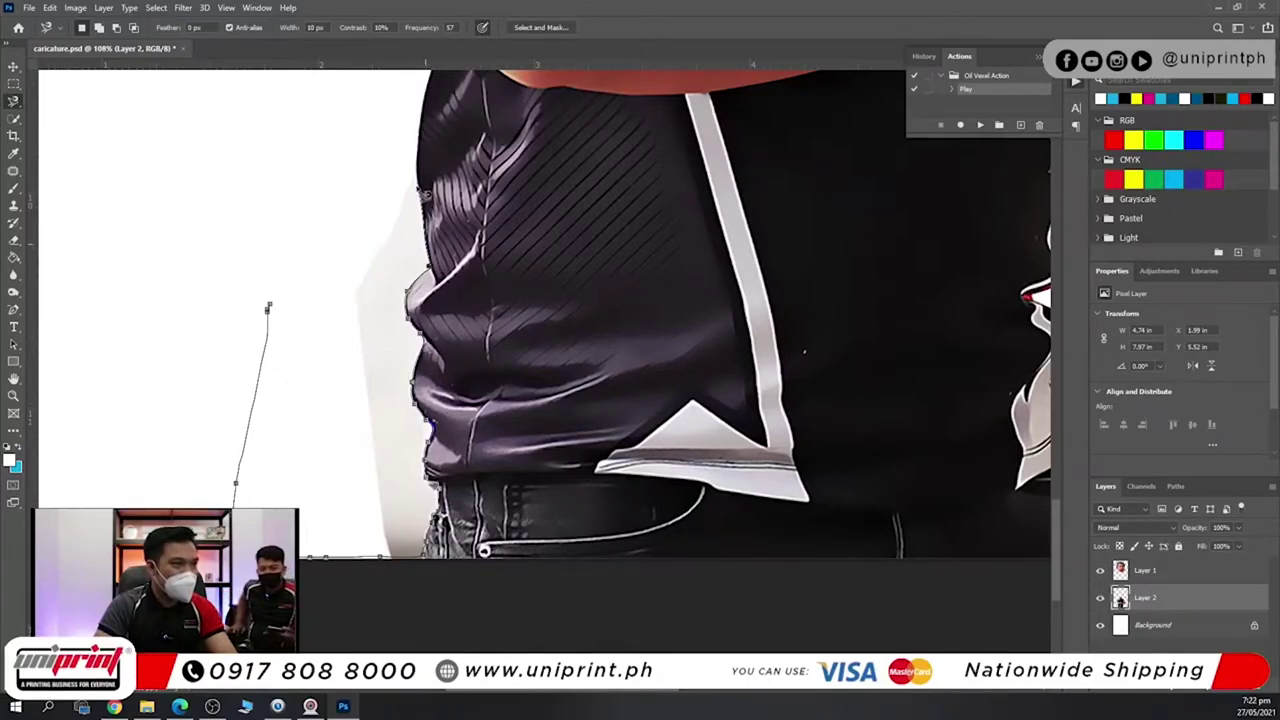
click(268, 306)
key(Delete)
key(ctrl+d)
scroll(349, 308, down, 10)
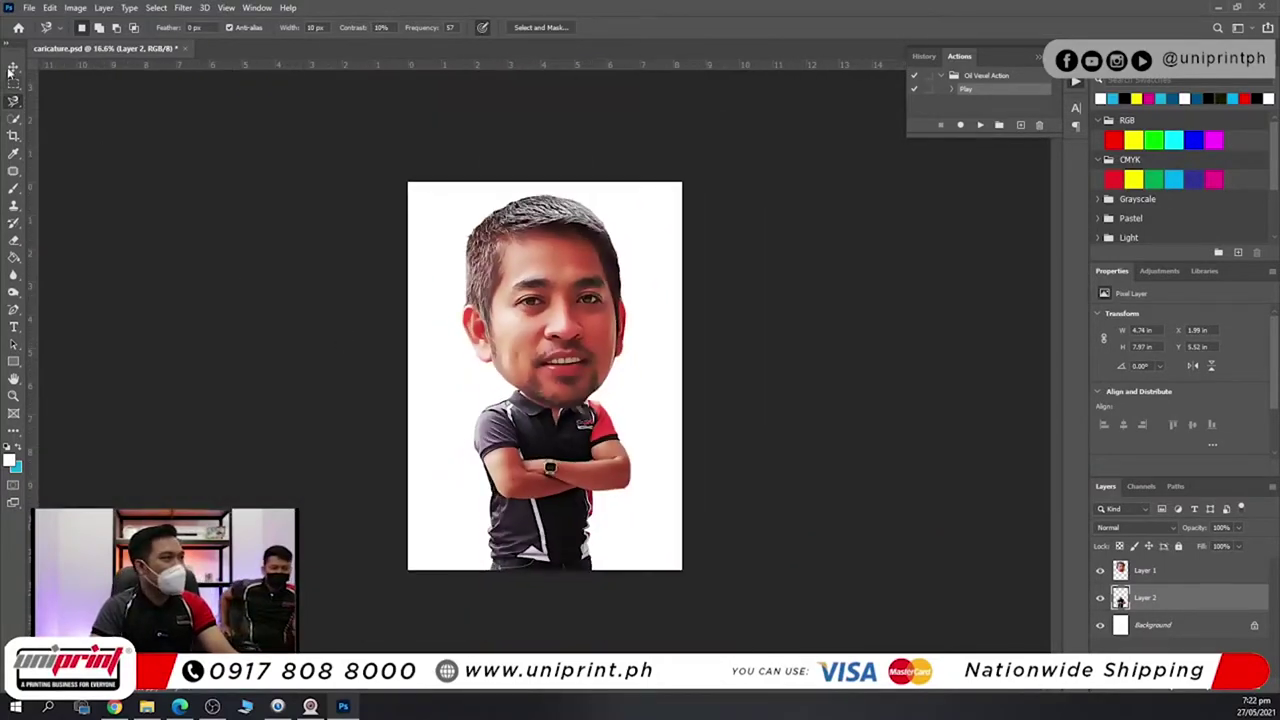
Move the head layer slightly toward the grey-sleeved shoulder to centre it over the collar.
click(13, 67)
scroll(576, 410, up, 1)
scroll(568, 465, up, 1)
scroll(558, 445, down, 2)
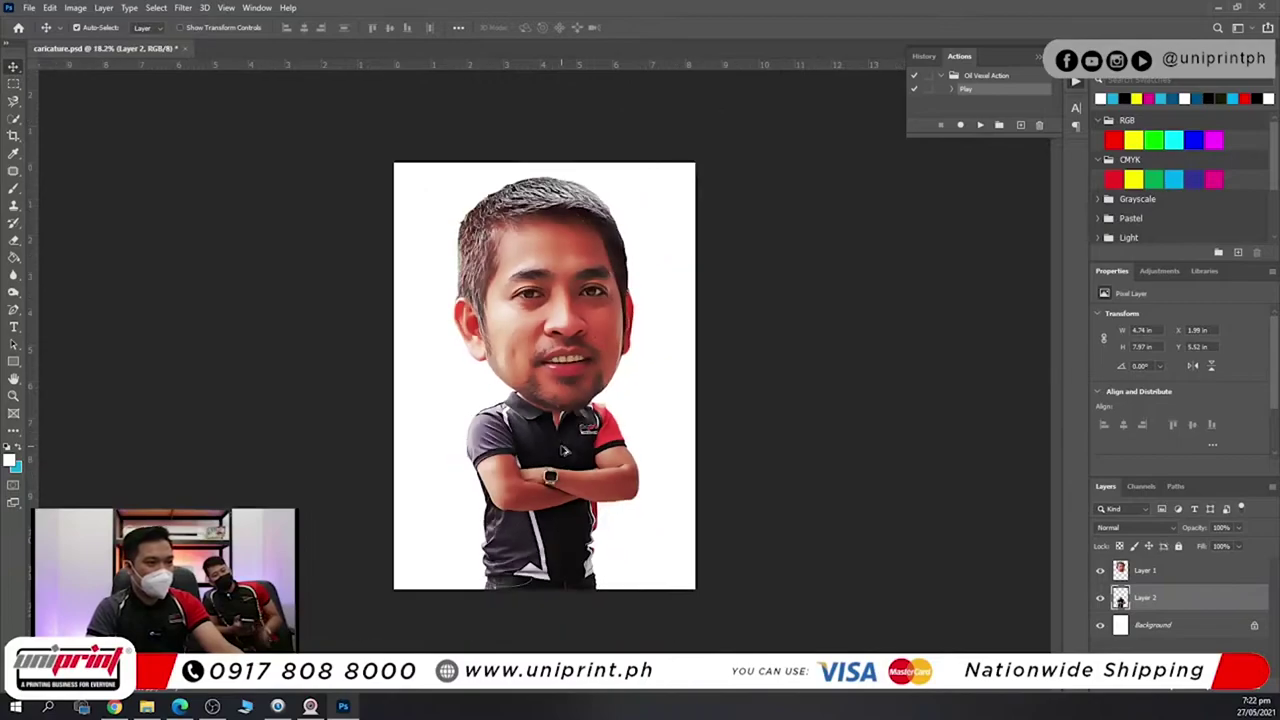
click(563, 368)
drag(563, 368, 557, 363)
Select the body on Layer 2 and open the Liquify filter for it.
click(612, 483)
click(183, 7)
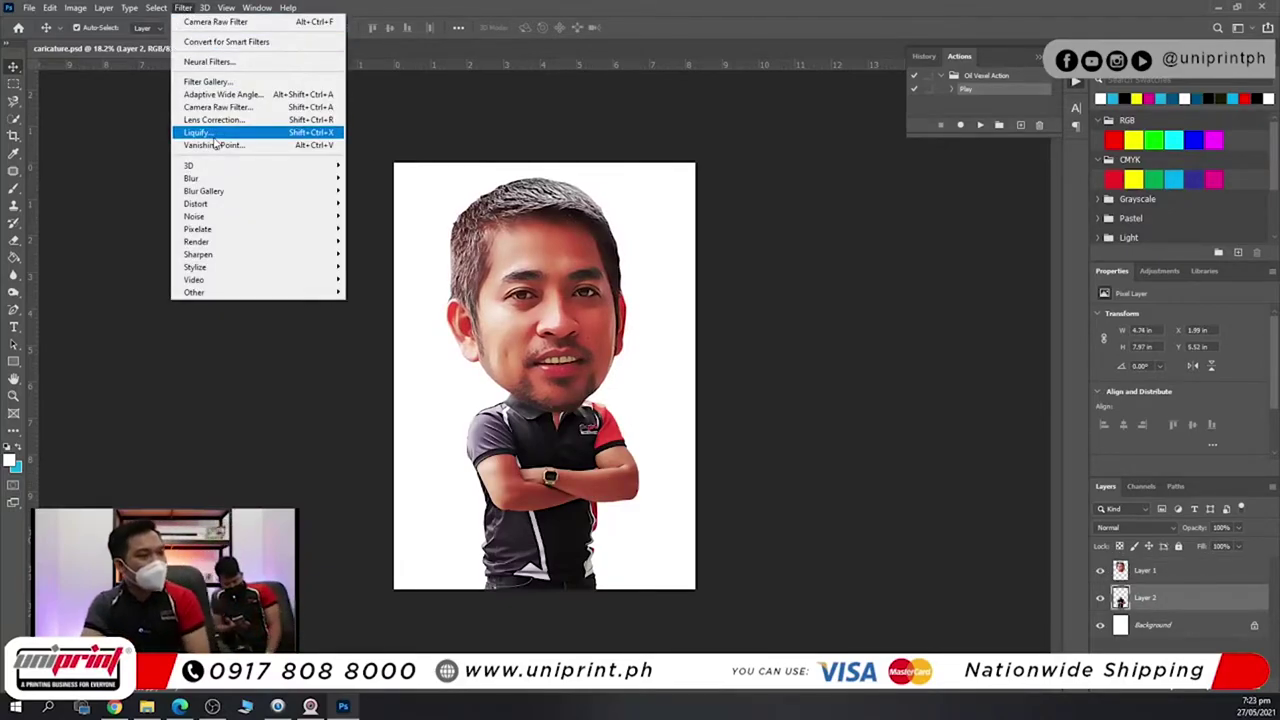
click(214, 140)
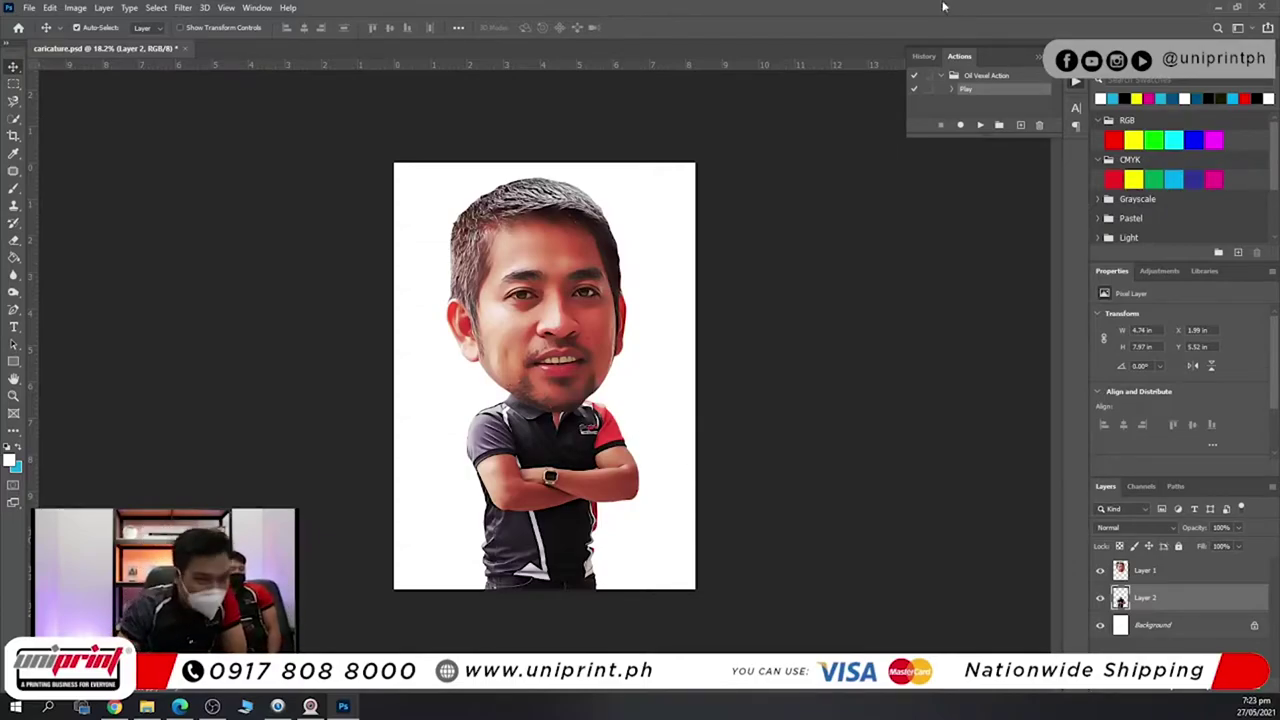
mouse_move(1174, 231)
mouse_down()
mouse_move(137, 195)
mouse_move(220, 234)
mouse_move(261, 232)
mouse_move(324, 198)
mouse_move(366, 33)
mouse_move(350, 23)
mouse_move(367, 29)
mouse_up()
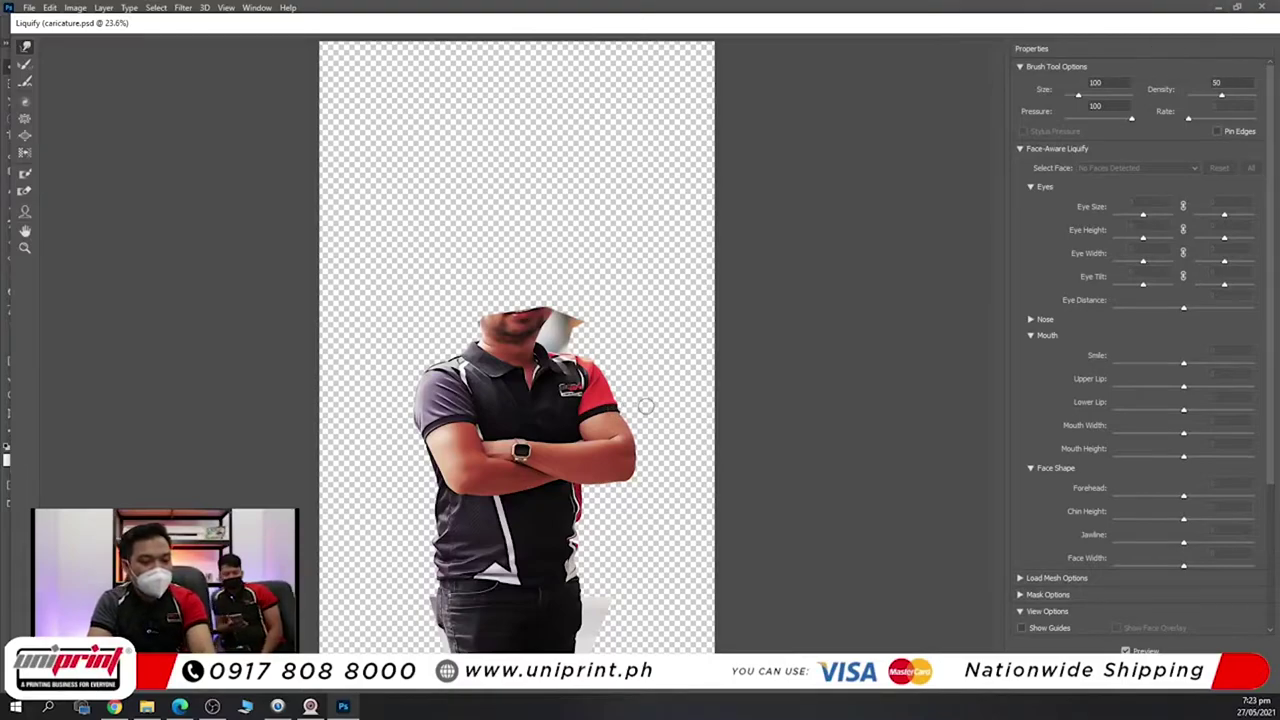
Enlarge the Forward Warp brush to 800 and push the red-sleeved side of the chest inward.
key(bracketright)
key(bracketright)
key(bracketright)
key(bracketright)
key(bracketright)
key(bracketright)
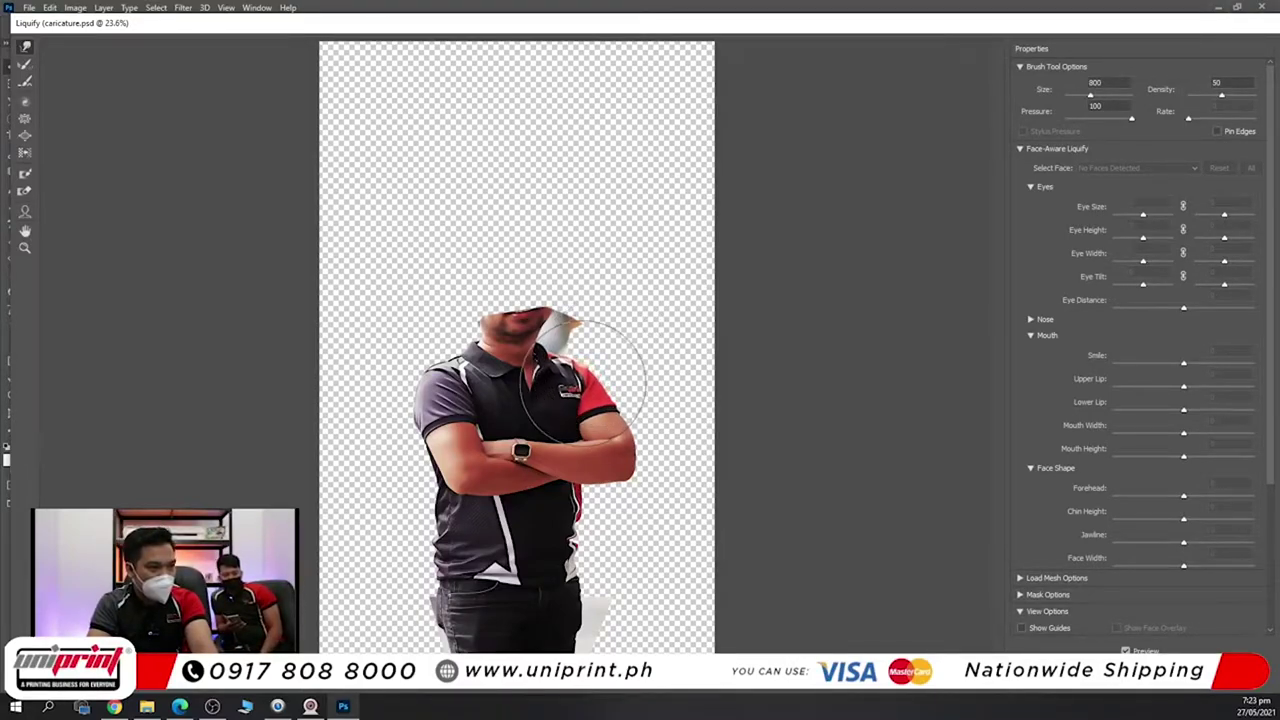
key(bracketleft)
key(bracketleft)
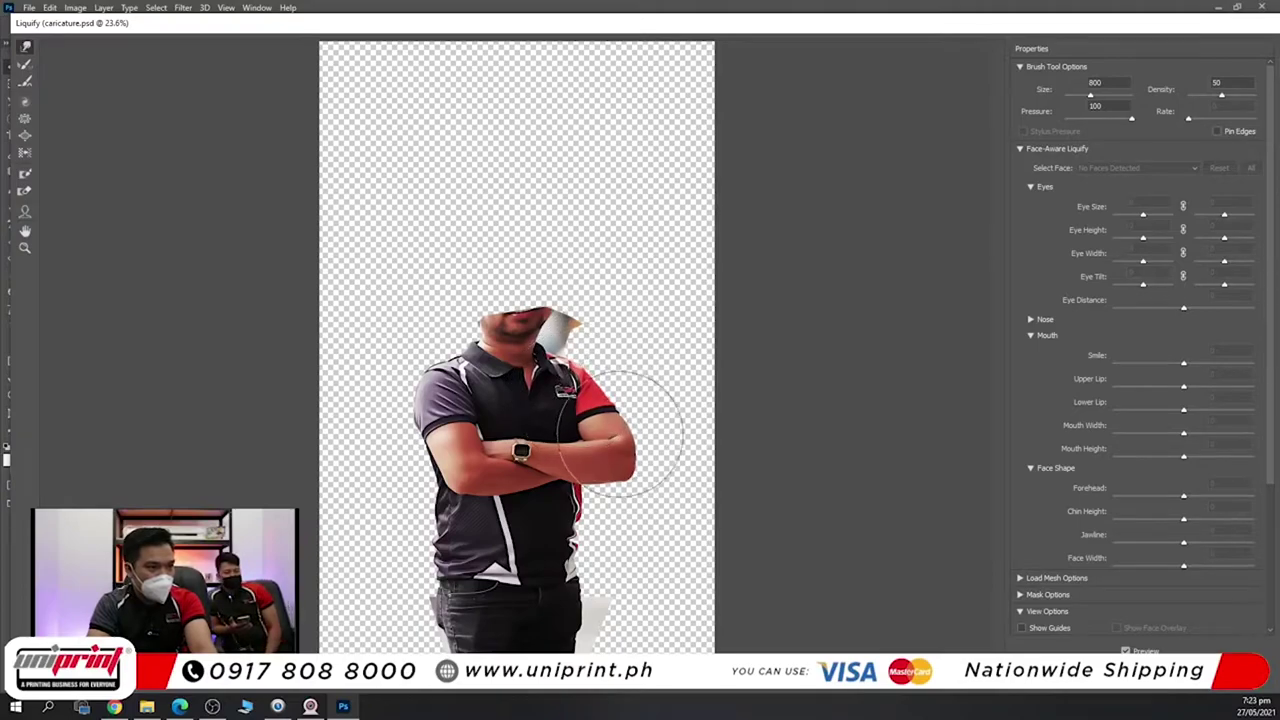
Bulge the bare upper arm below the grey sleeve outward, using warp brush sizes between 200 and 400.
key(bracketleft)
key(bracketleft)
key(bracketleft)
key(bracketleft)
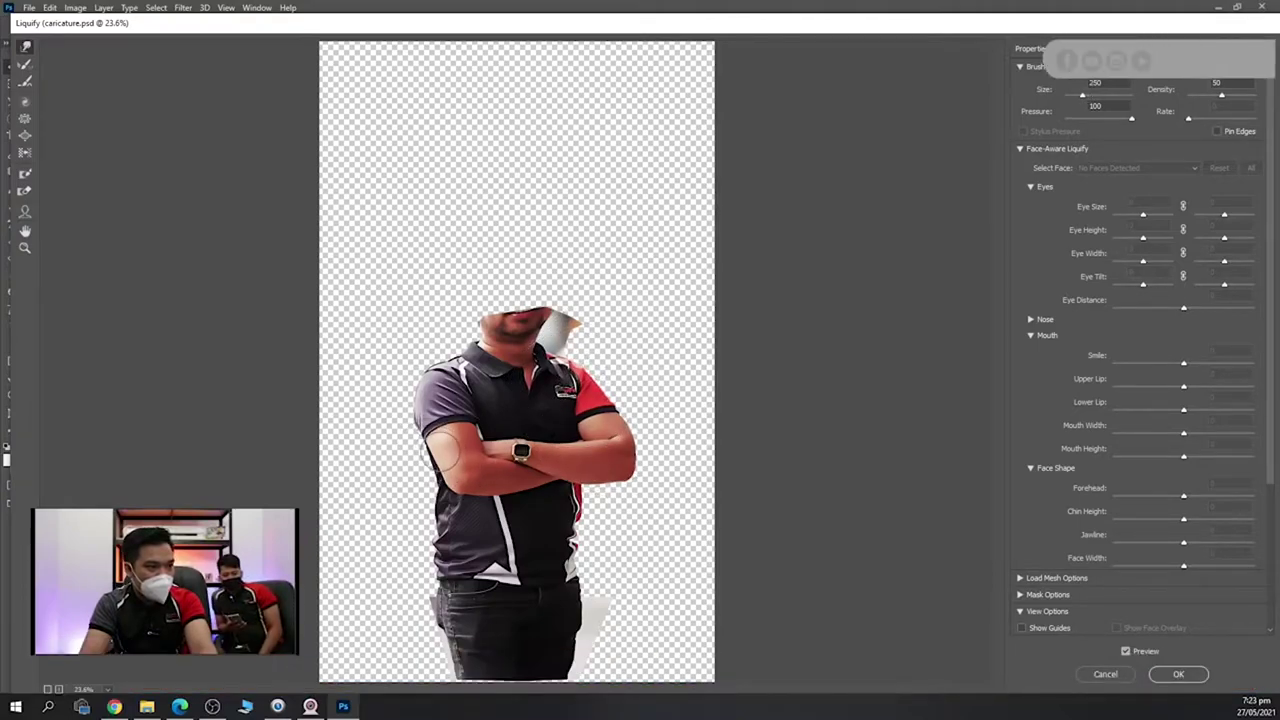
key(bracketleft)
key(bracketleft)
key(bracketleft)
key(bracketright)
key(bracketright)
key(bracketright)
key(bracketright)
key(bracketright)
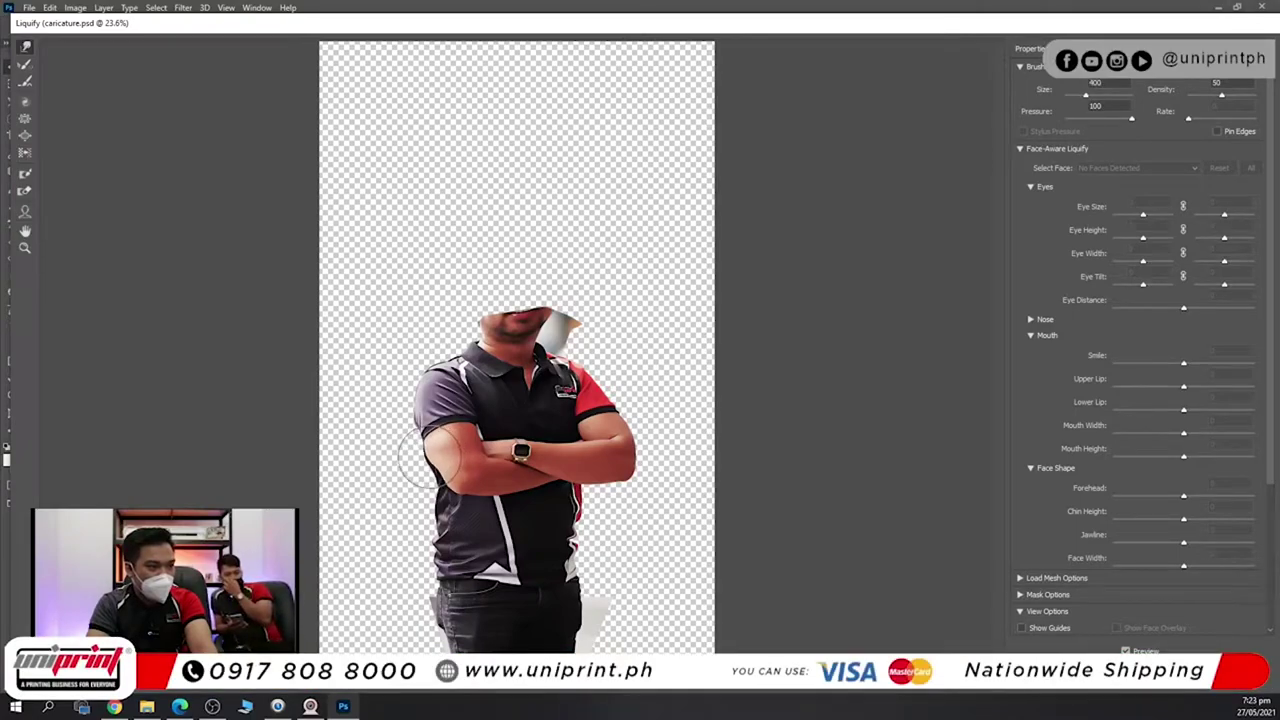
key(bracketleft)
key(bracketleft)
key(bracketleft)
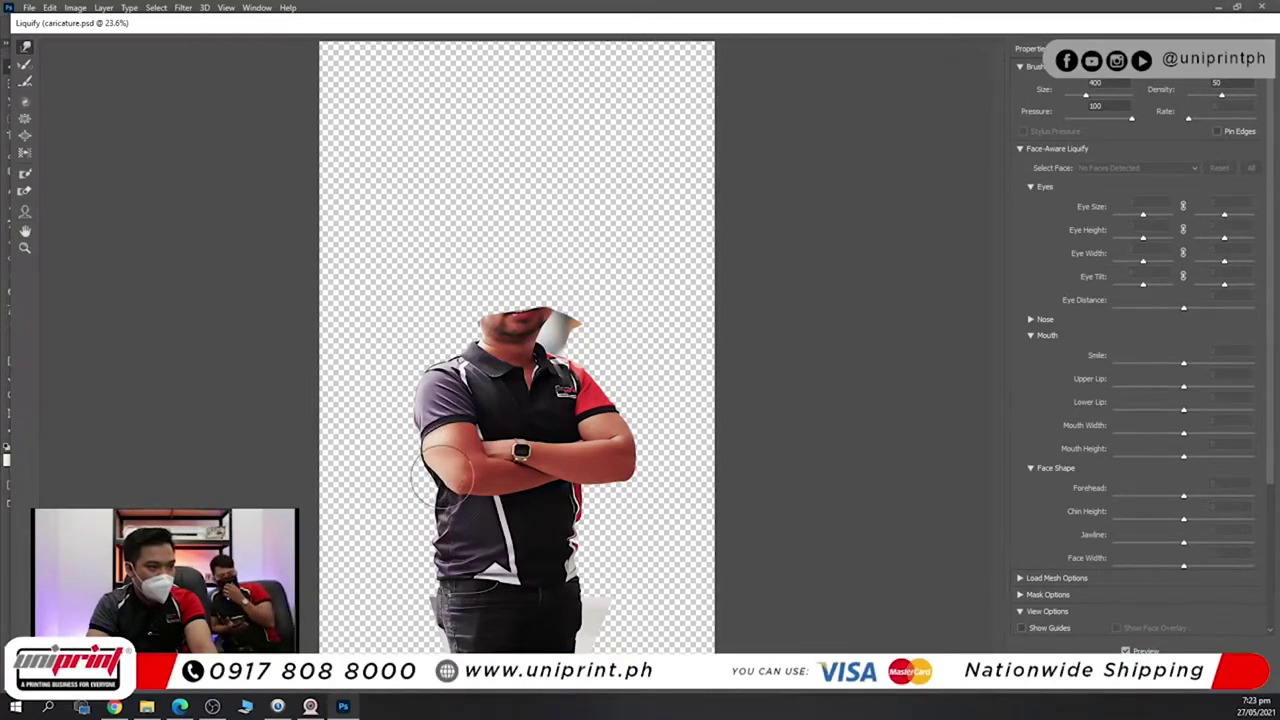
key(bracketleft)
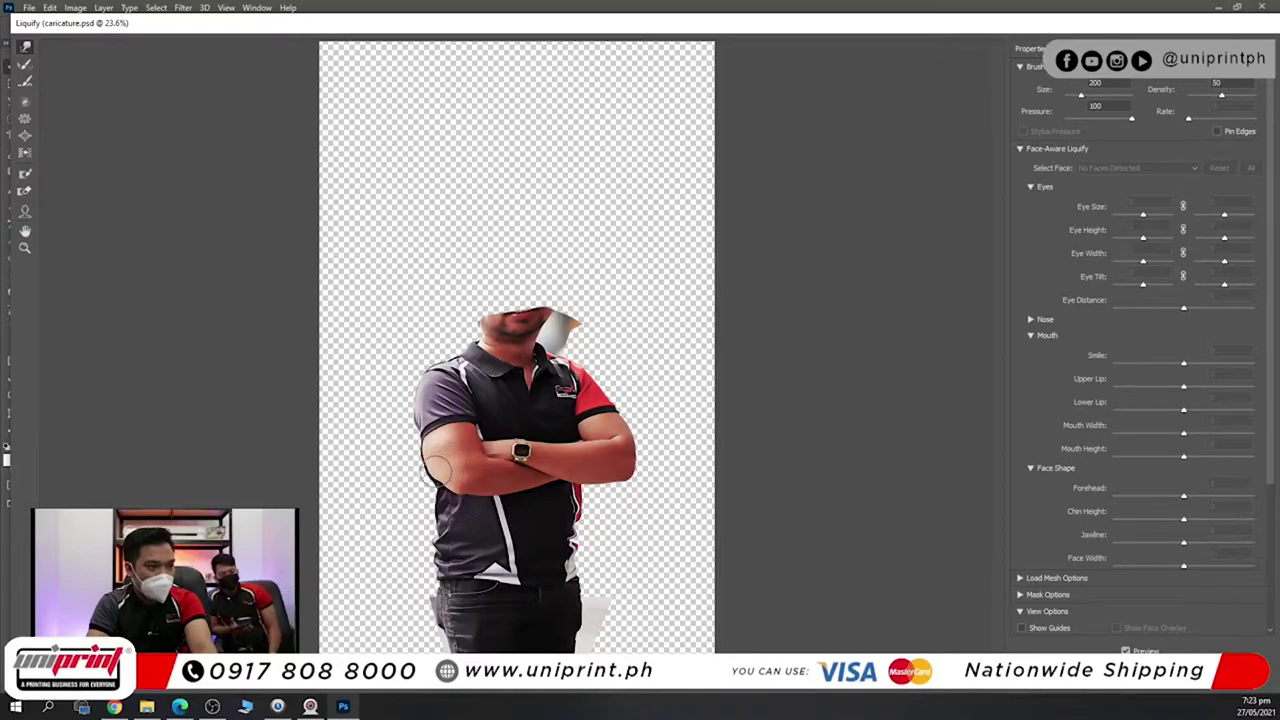
Enlarge the warp brush to 600 and push the edge of the grey sleeve slightly outward.
key(bracketright)
key(bracketright)
key(bracketright)
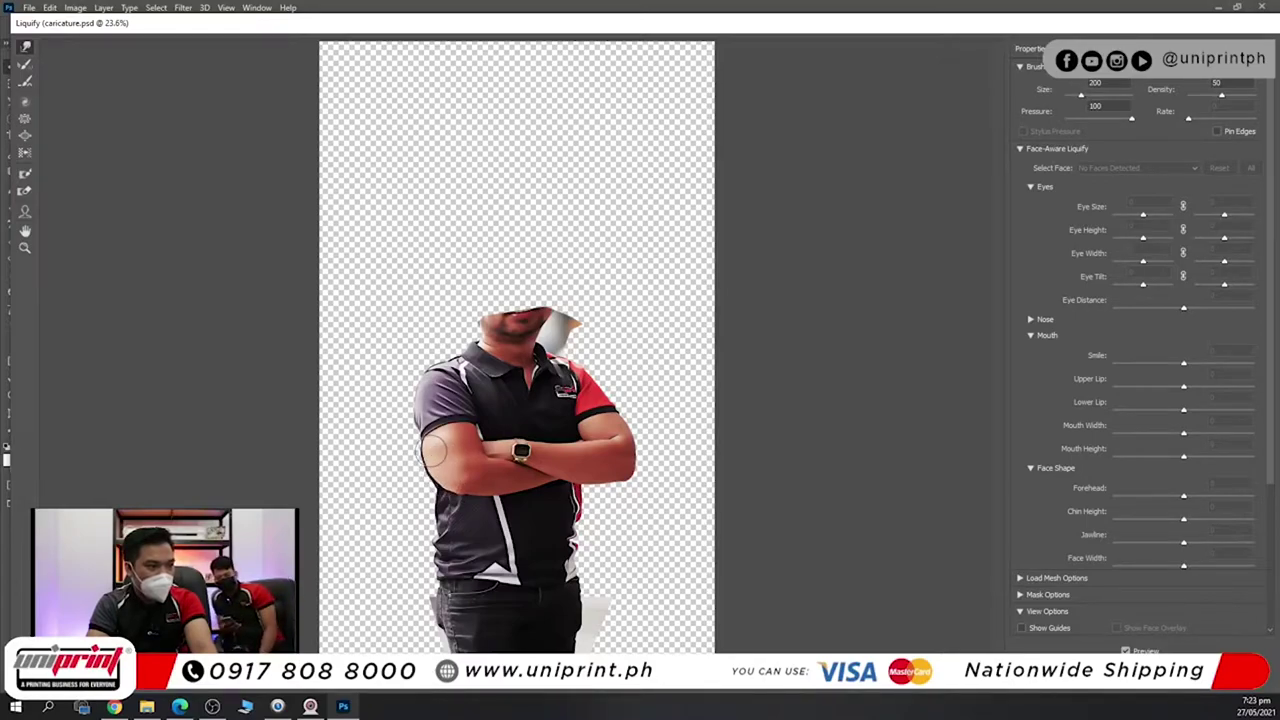
key(bracketright)
key(bracketright)
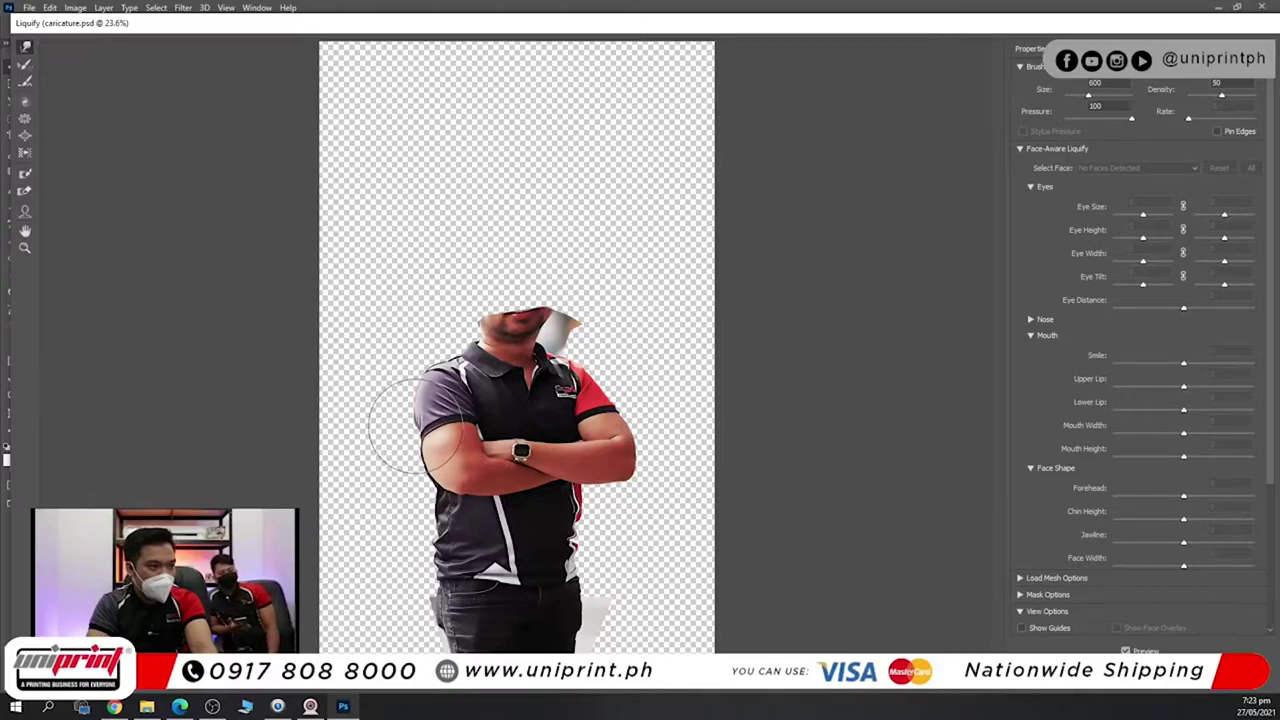
Reduce the warp brush to 300 and reshape the red sleeve and the arm below it.
key(bracketleft)
key(bracketleft)
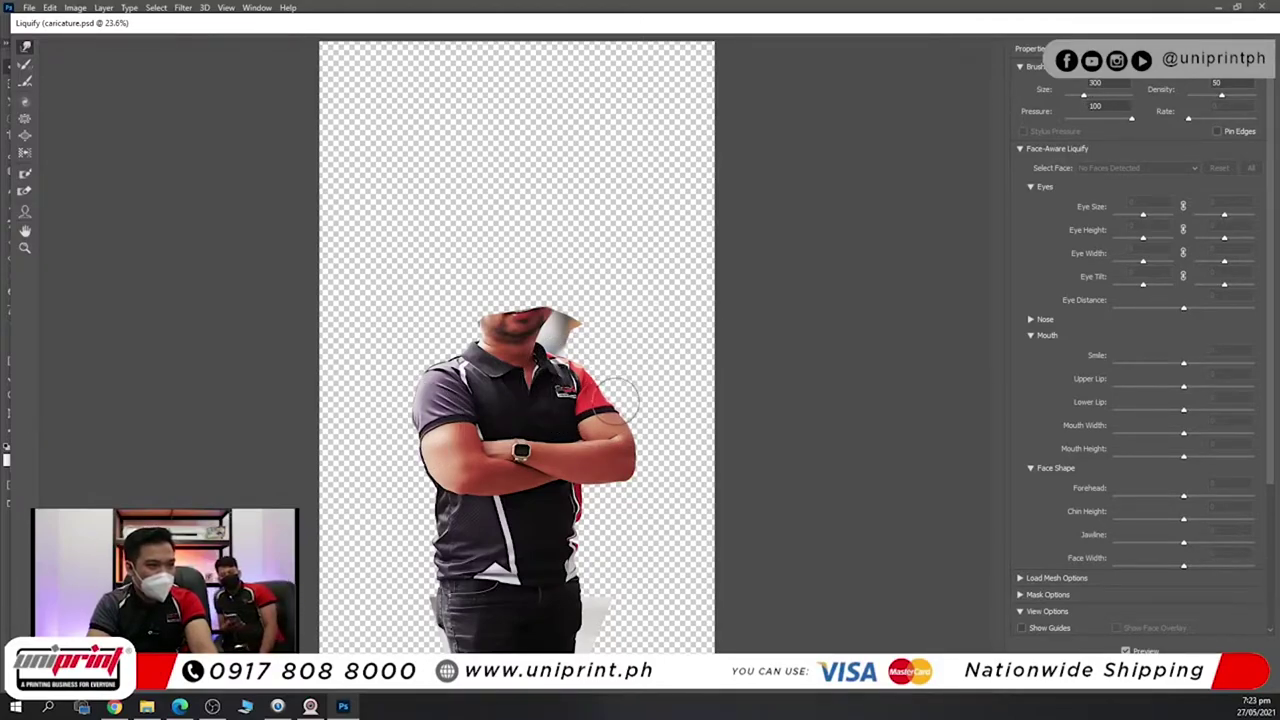
key(bracketleft)
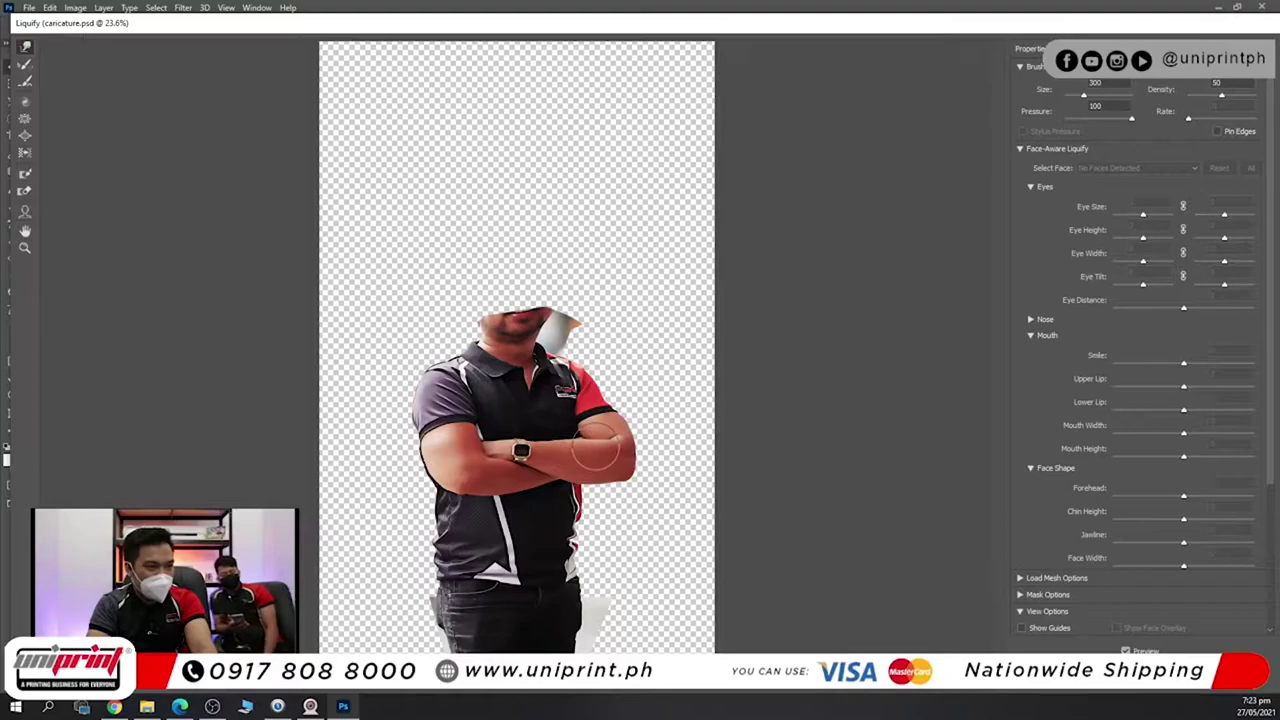
Finish warping the body with brush sizes from 500 to 800 and apply the Liquify filter to Layer 2.
key(bracketright)
key(bracketright)
key(bracketright)
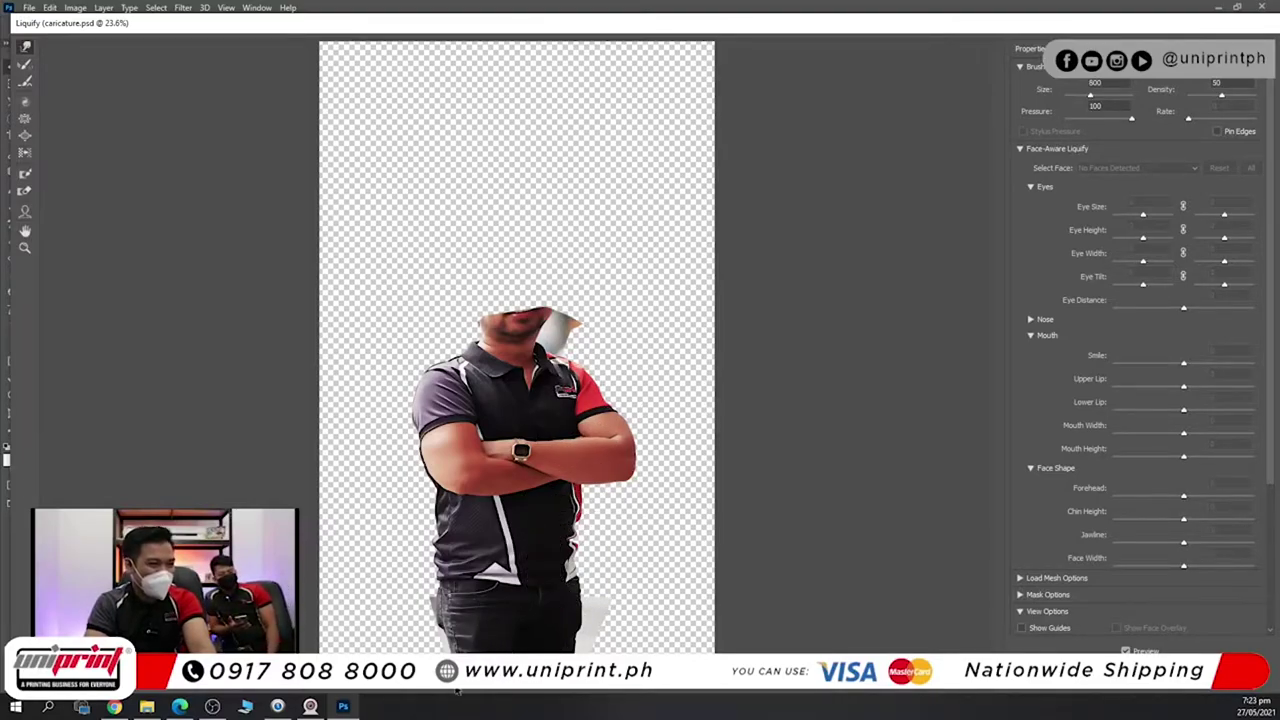
key(bracketright)
key(bracketright)
key(bracketleft)
key(bracketleft)
key(bracketleft)
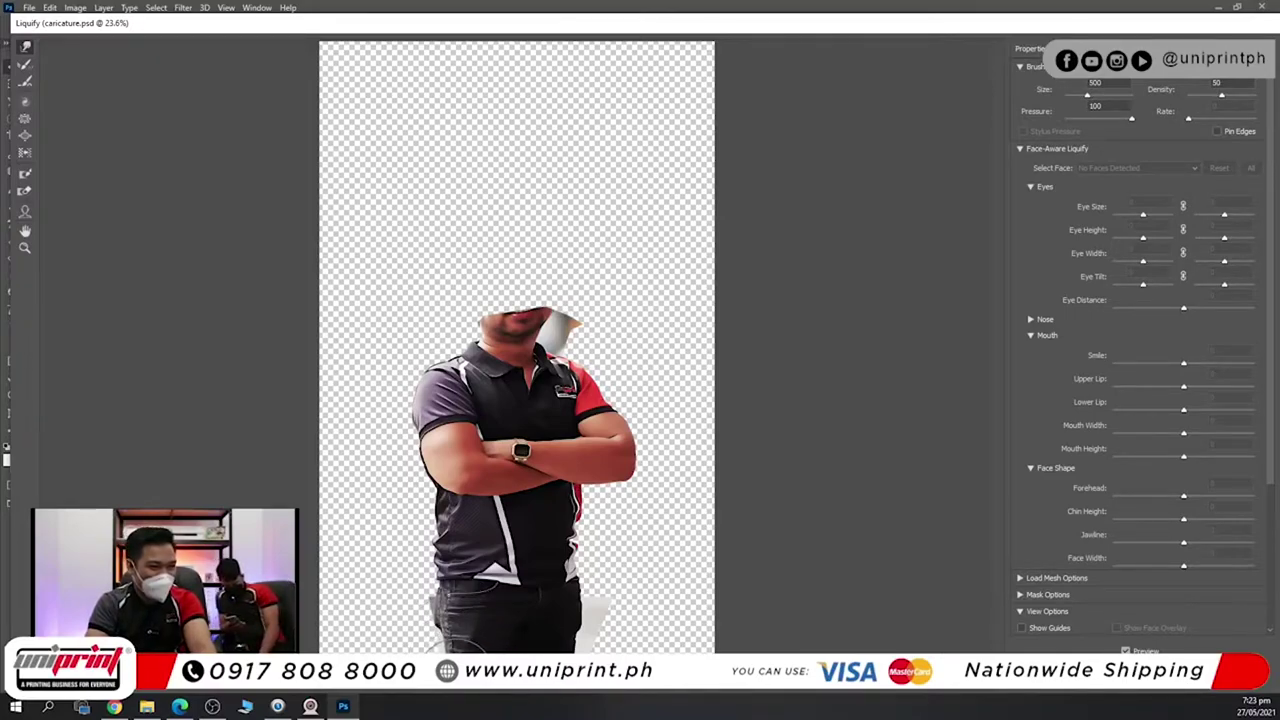
key(bracketright)
key(bracketright)
key(bracketright)
key(bracketright)
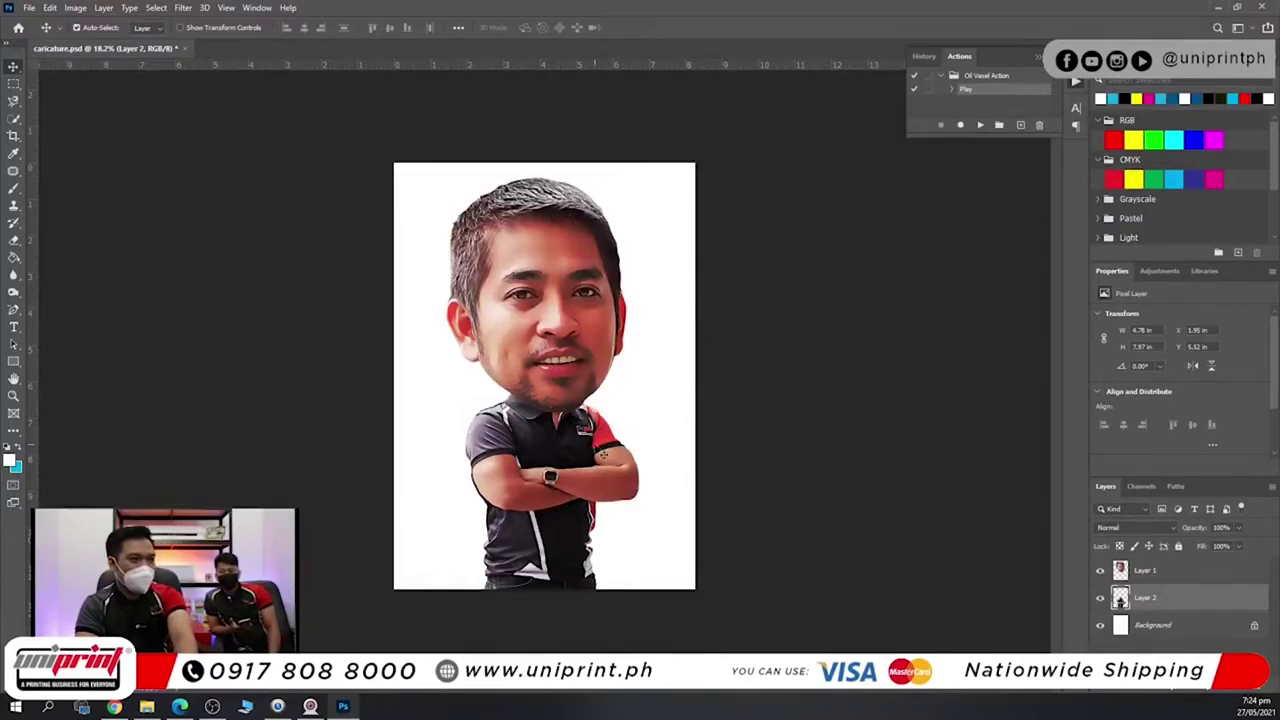
scroll(590, 455, up, 7)
drag(570, 472, 535, 280)
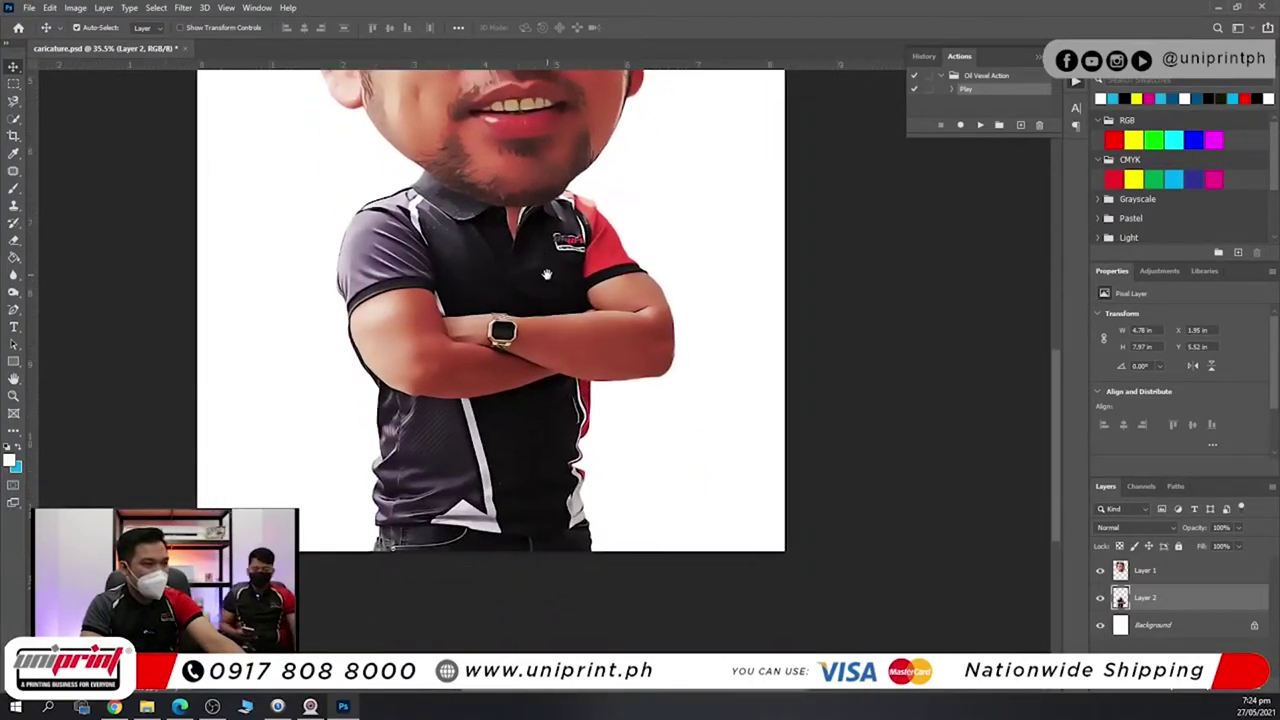
scroll(533, 288, down, 2)
click(183, 8)
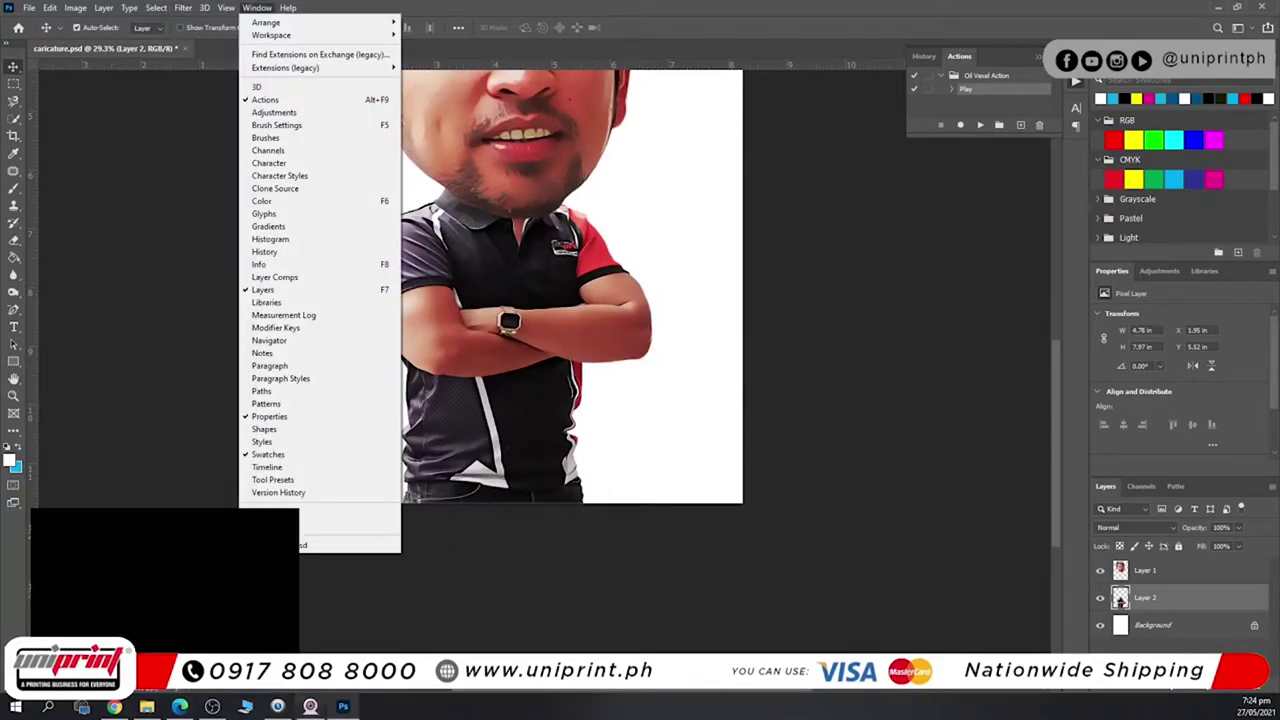
click(310, 706)
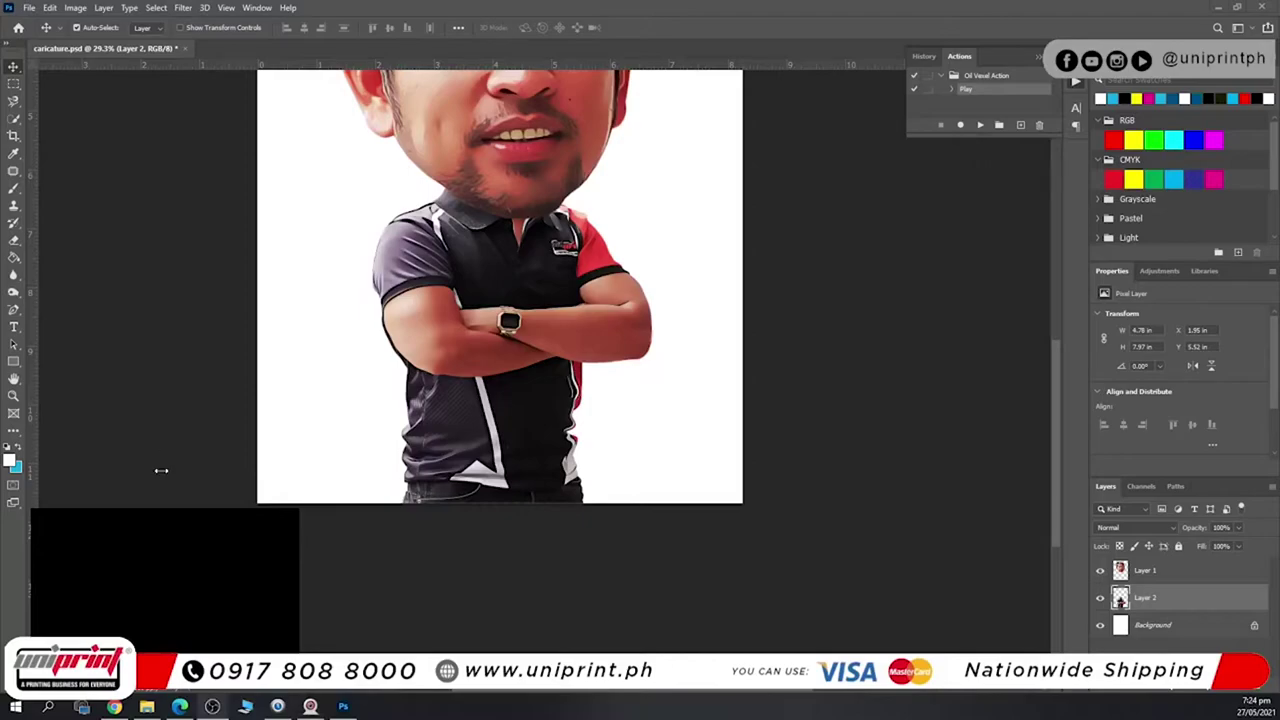
Apply the Camera Raw filter to the body on Layer 2 with Clarity at +11 and slightly raised Shadows.
click(183, 8)
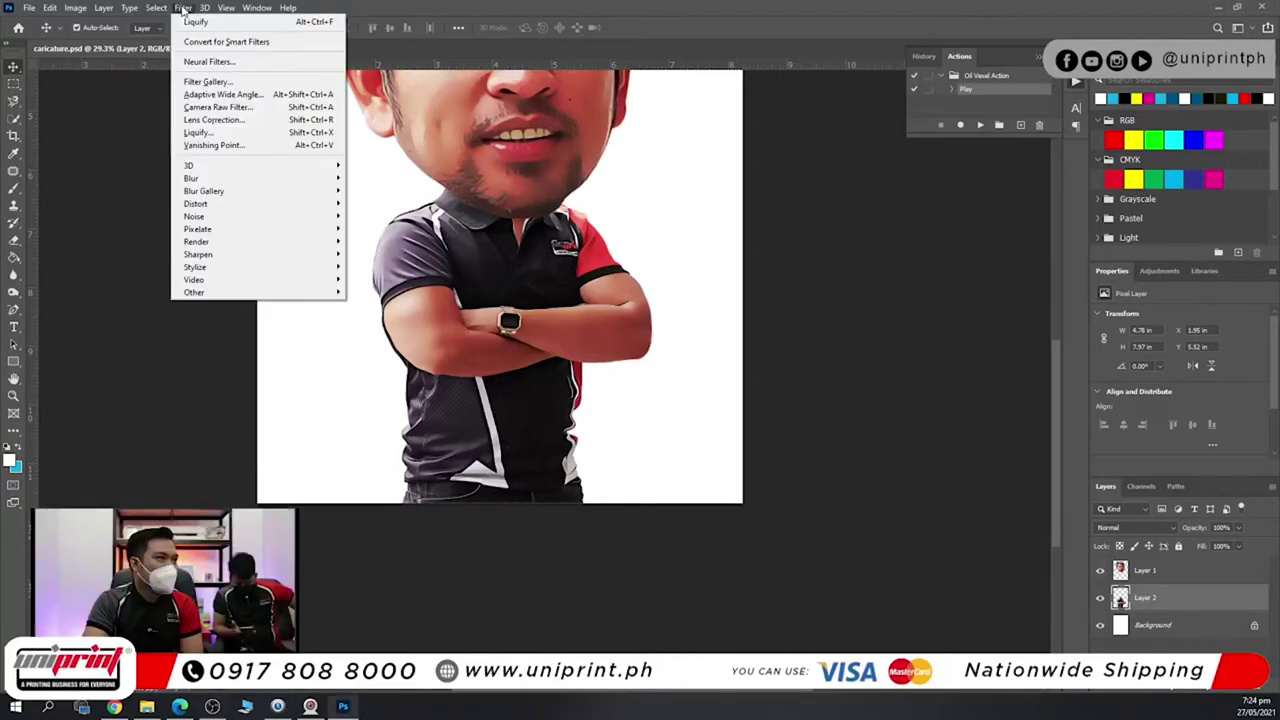
click(233, 108)
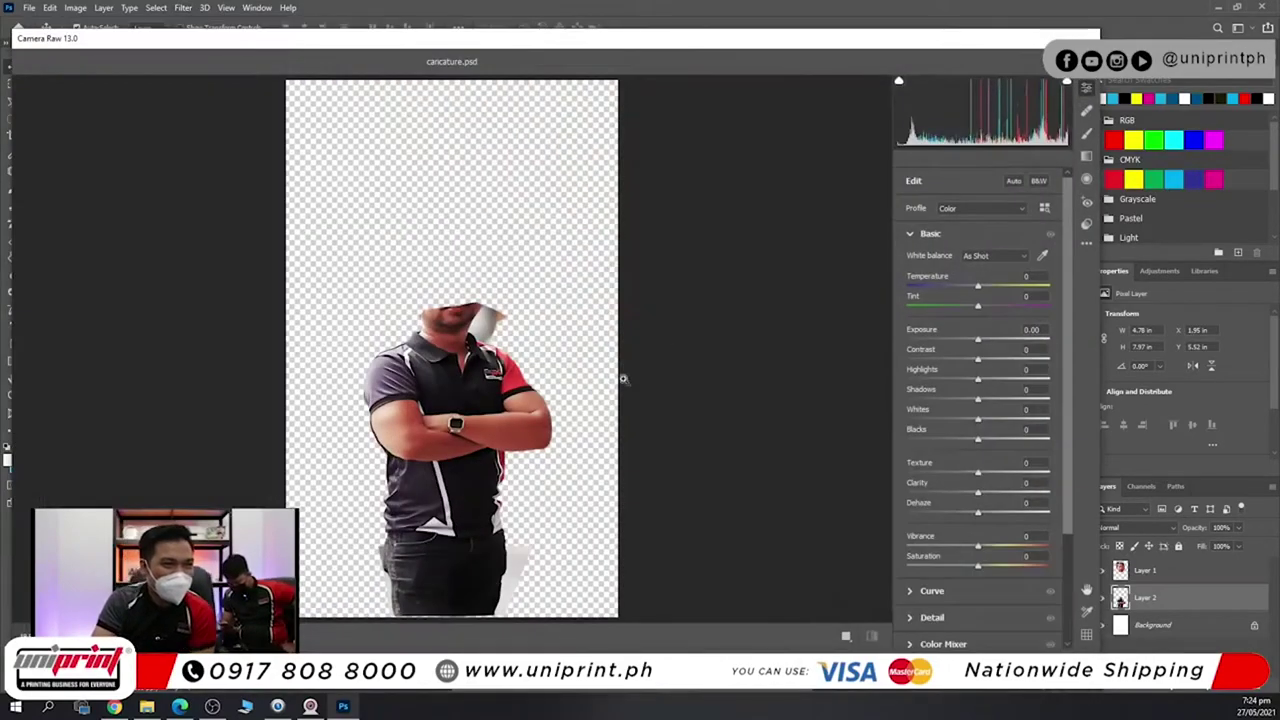
click(461, 436)
click(461, 436)
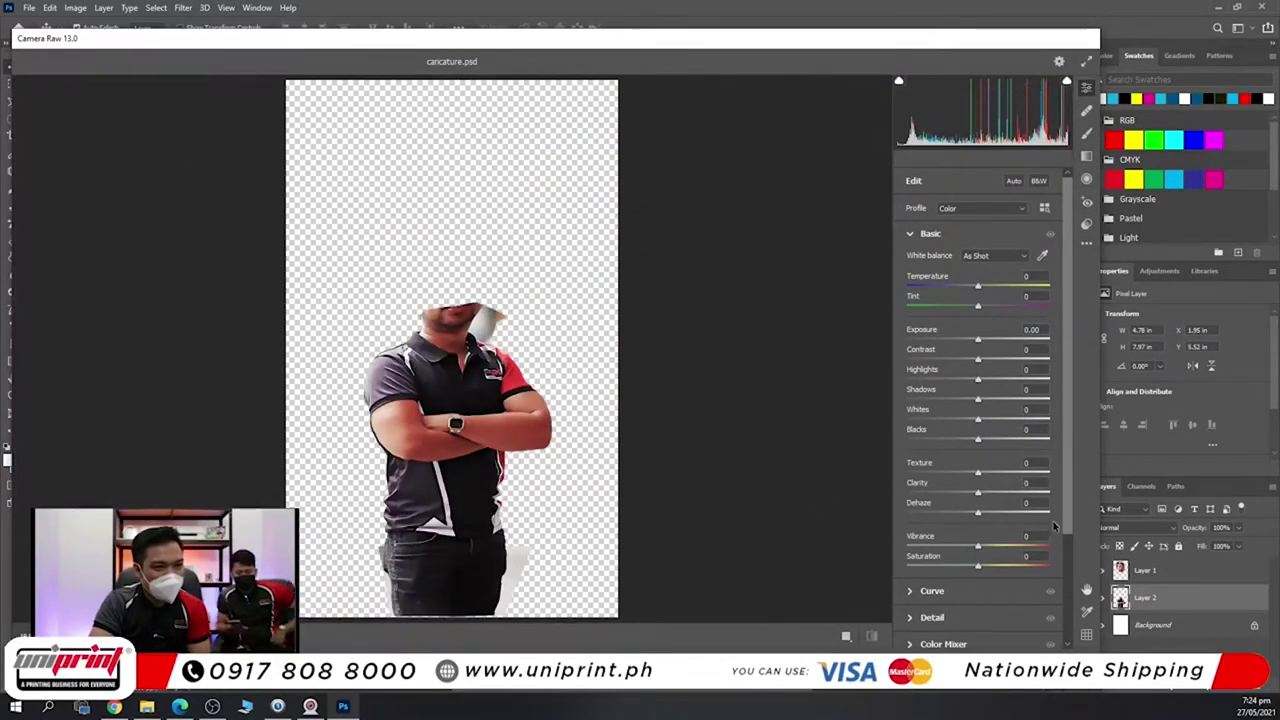
drag(970, 497, 986, 497)
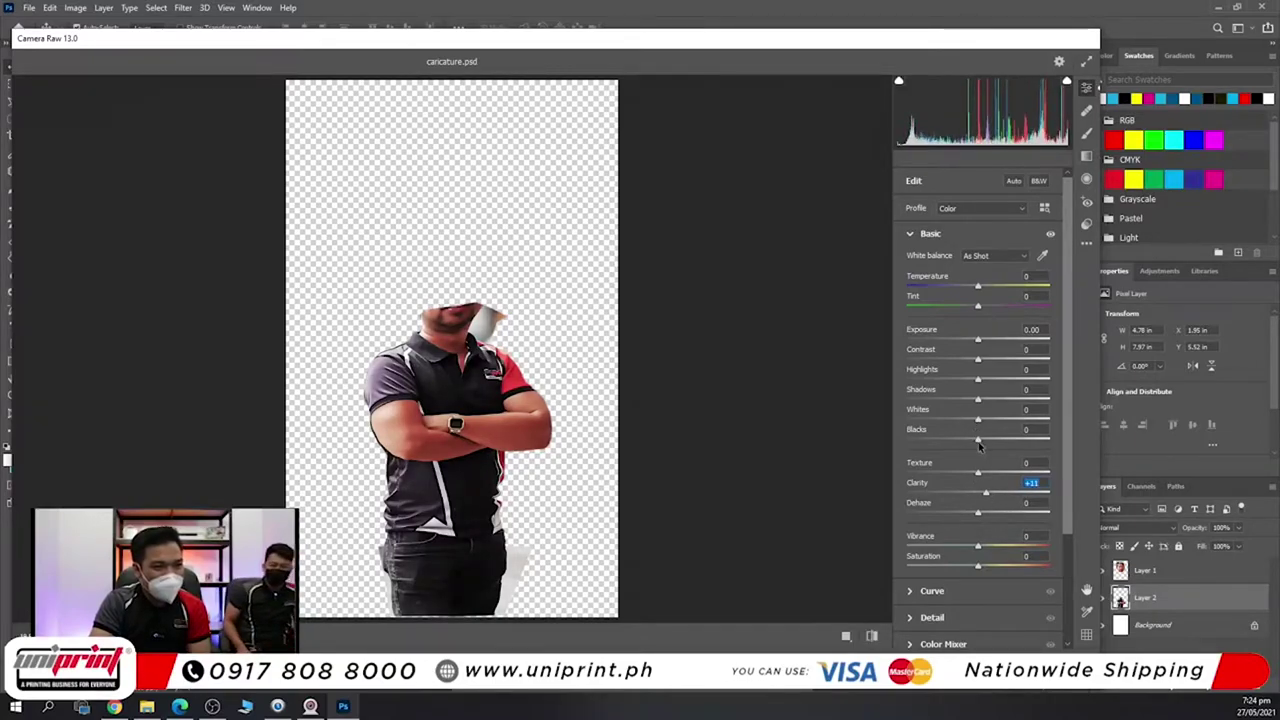
drag(978, 399, 991, 400)
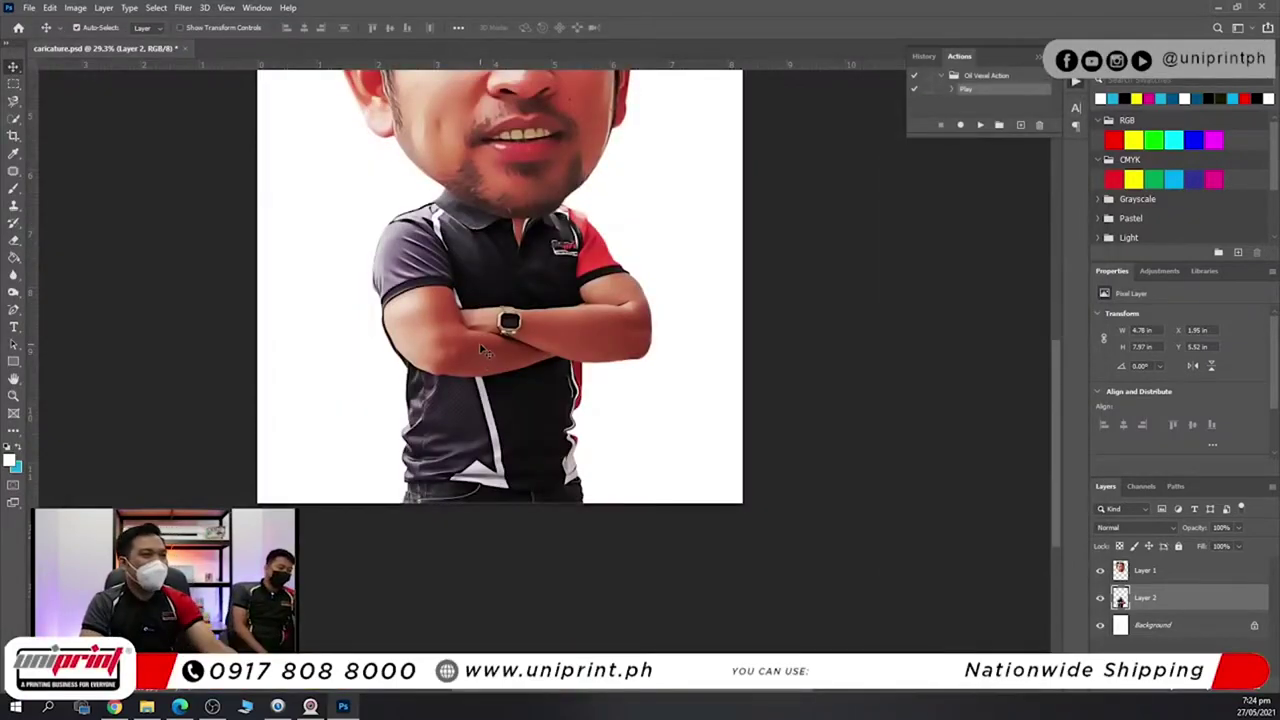
Select the head and body layers together and move them toward the canvas's upper-left corner, at about X 0.27 in, Y 0.16 in.
scroll(476, 349, down, 3)
scroll(573, 452, up, 1)
click(567, 352)
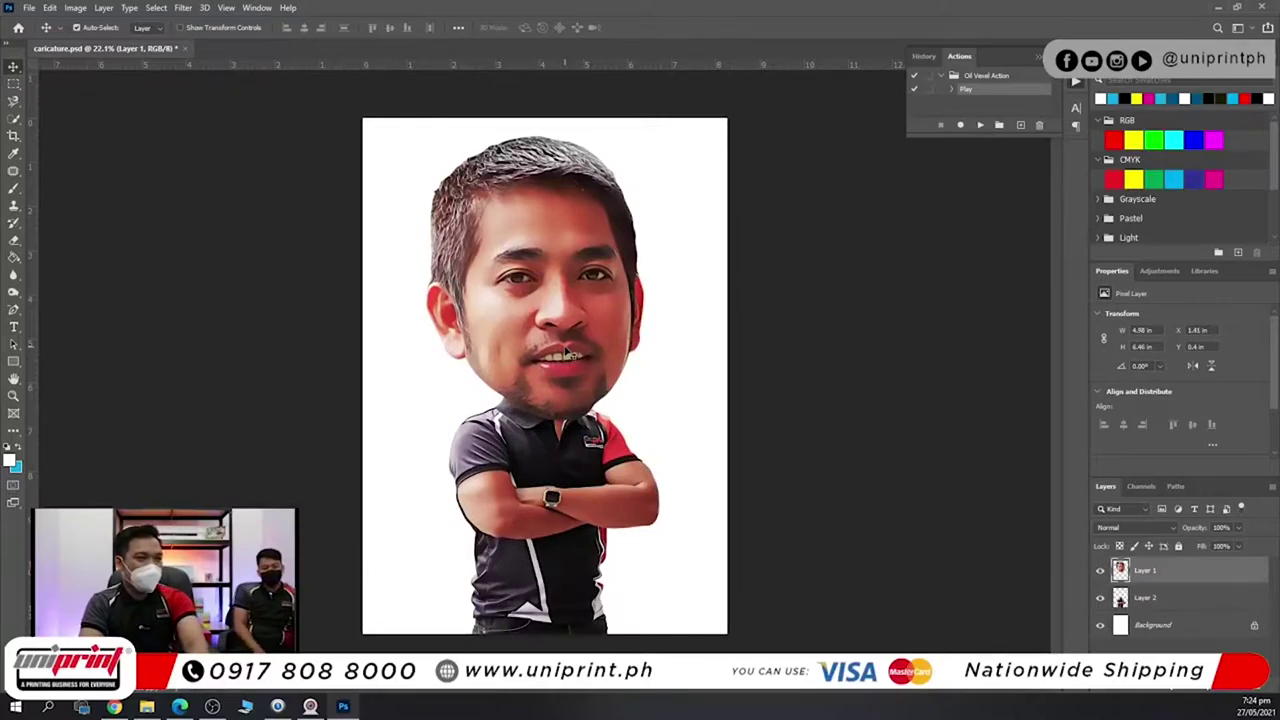
drag(686, 266, 630, 358)
drag(514, 504, 464, 489)
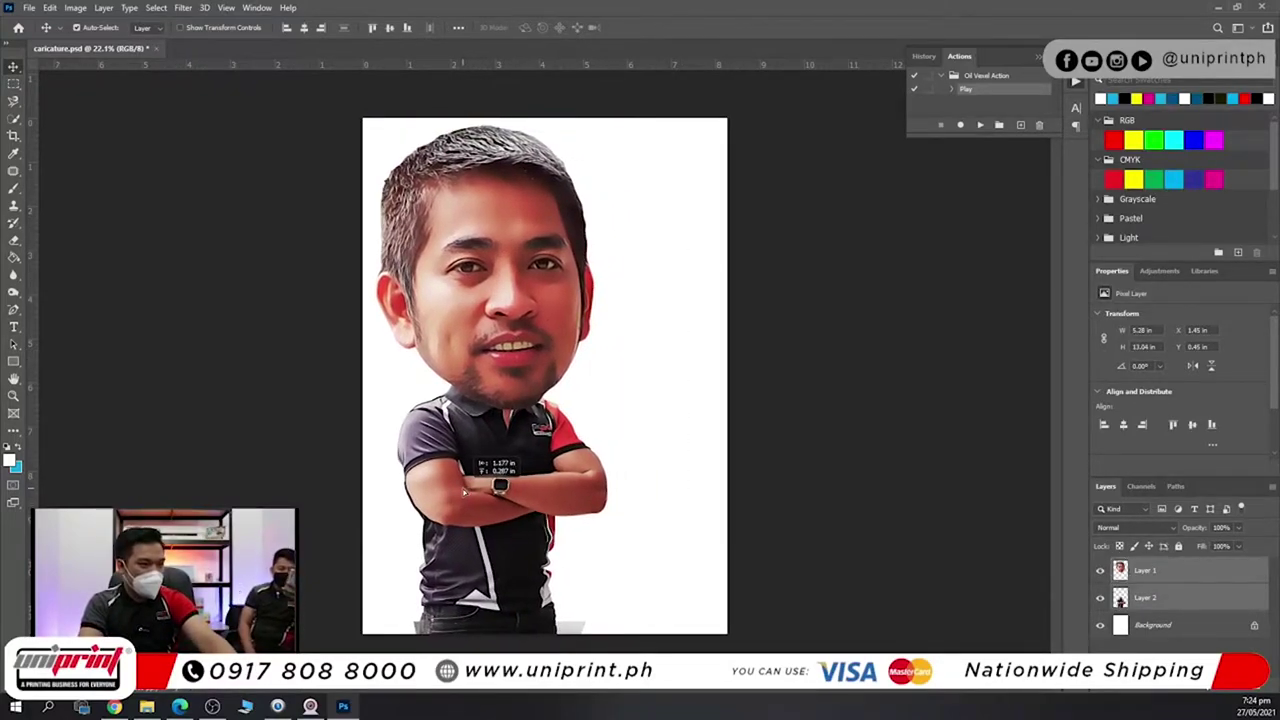
key(ctrl)
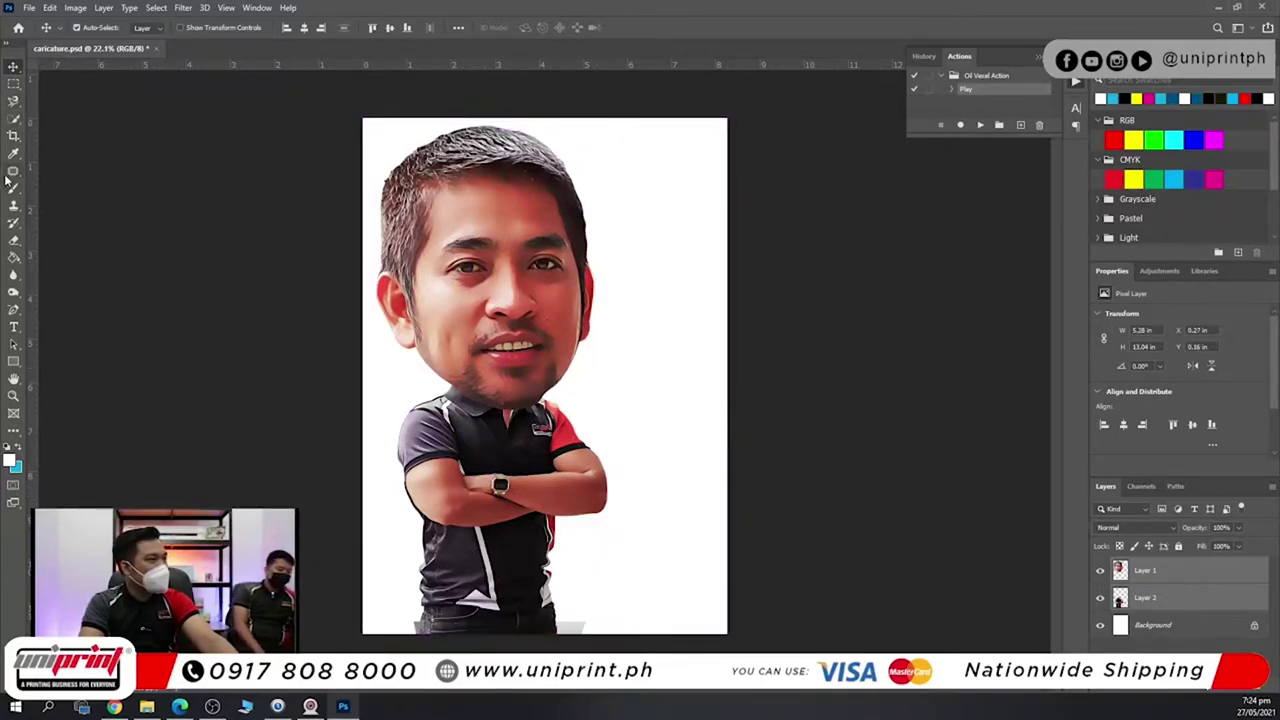
Extend the canvas to the right with the Crop tool to about 11.6 in wide, with a white background, and save the document.
click(13, 137)
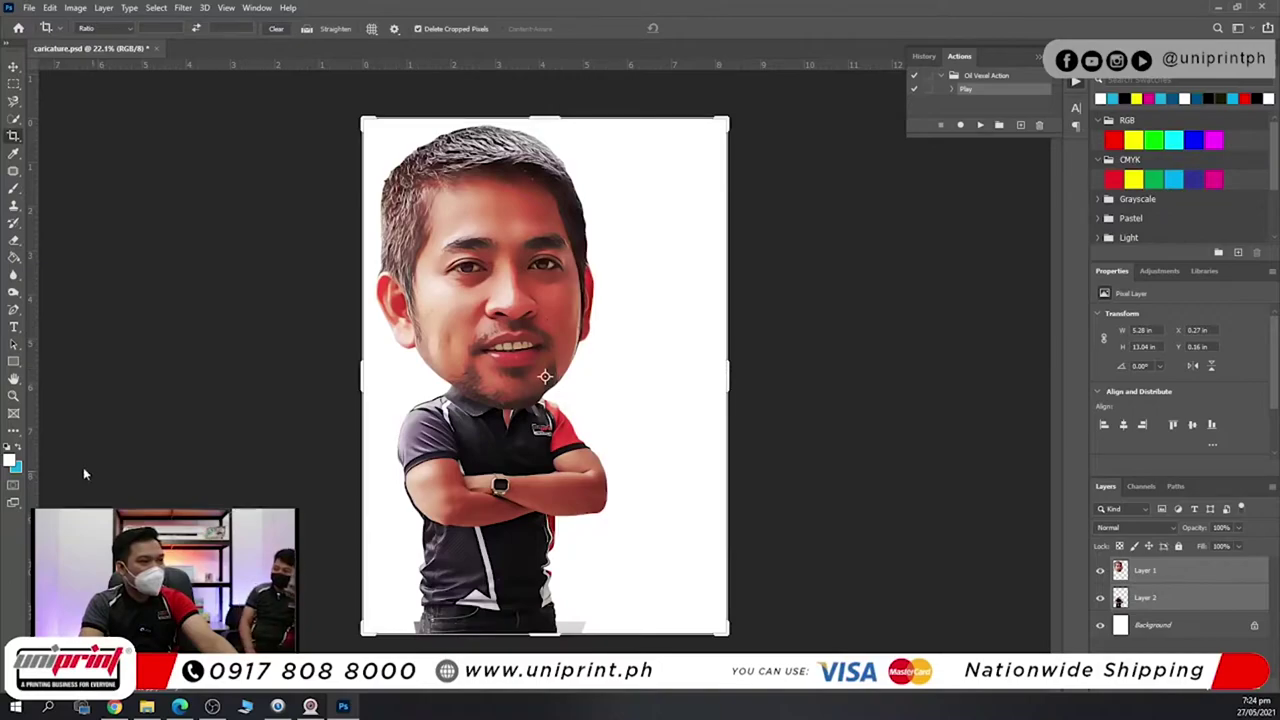
click(17, 449)
drag(726, 378, 800, 378)
key(Return)
key(v)
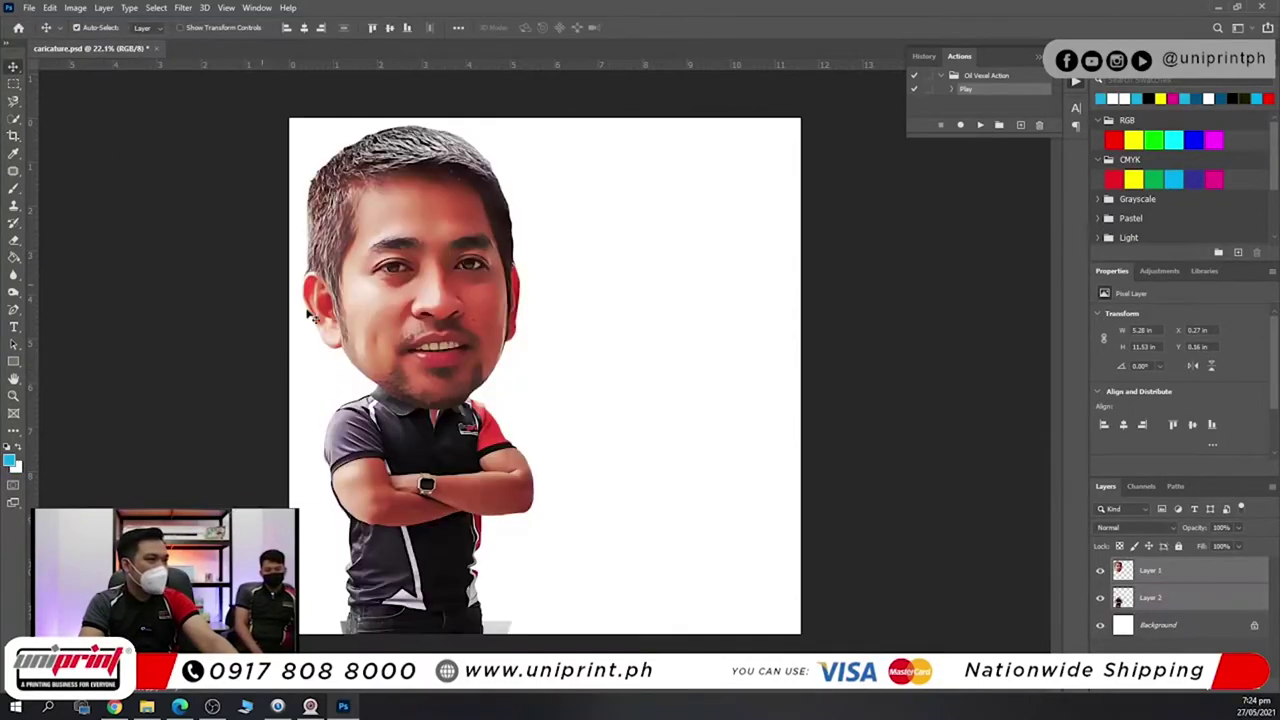
click(29, 7)
click(50, 154)
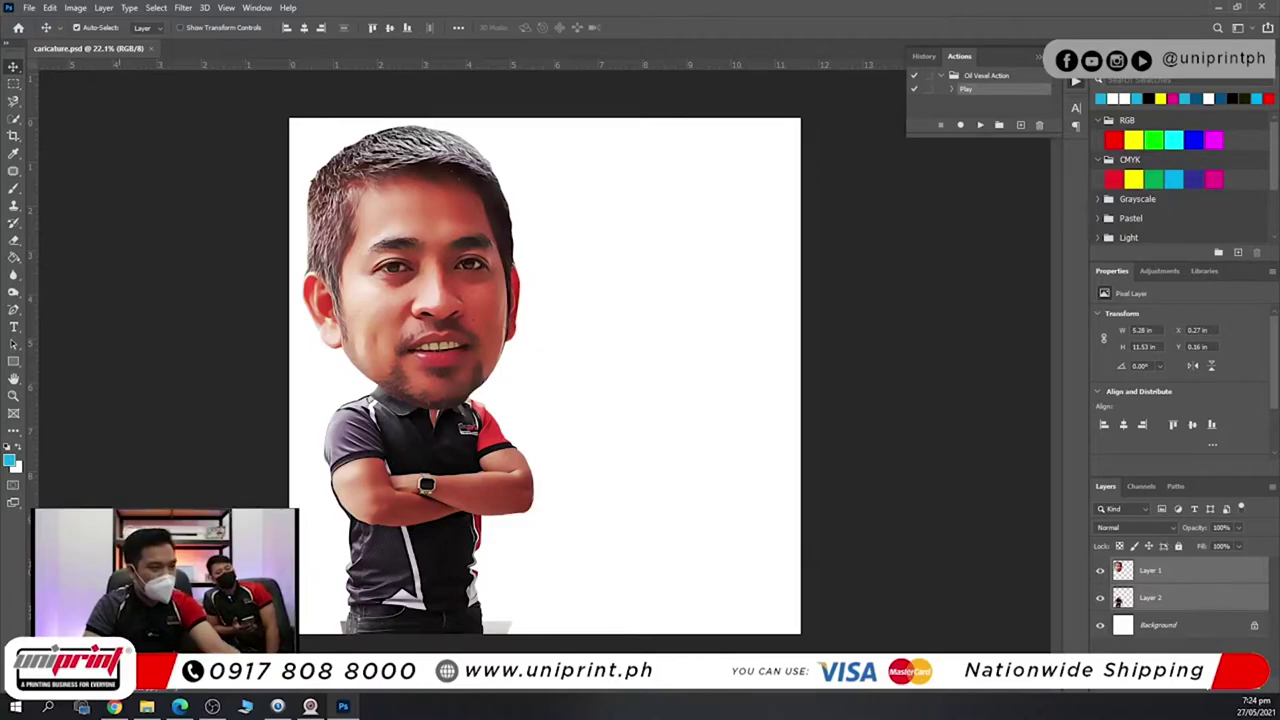
Open the photo KEN07262 from the ID PIC folder in Photoshop and compare it with the caricature document.
click(114, 707)
click(146, 707)
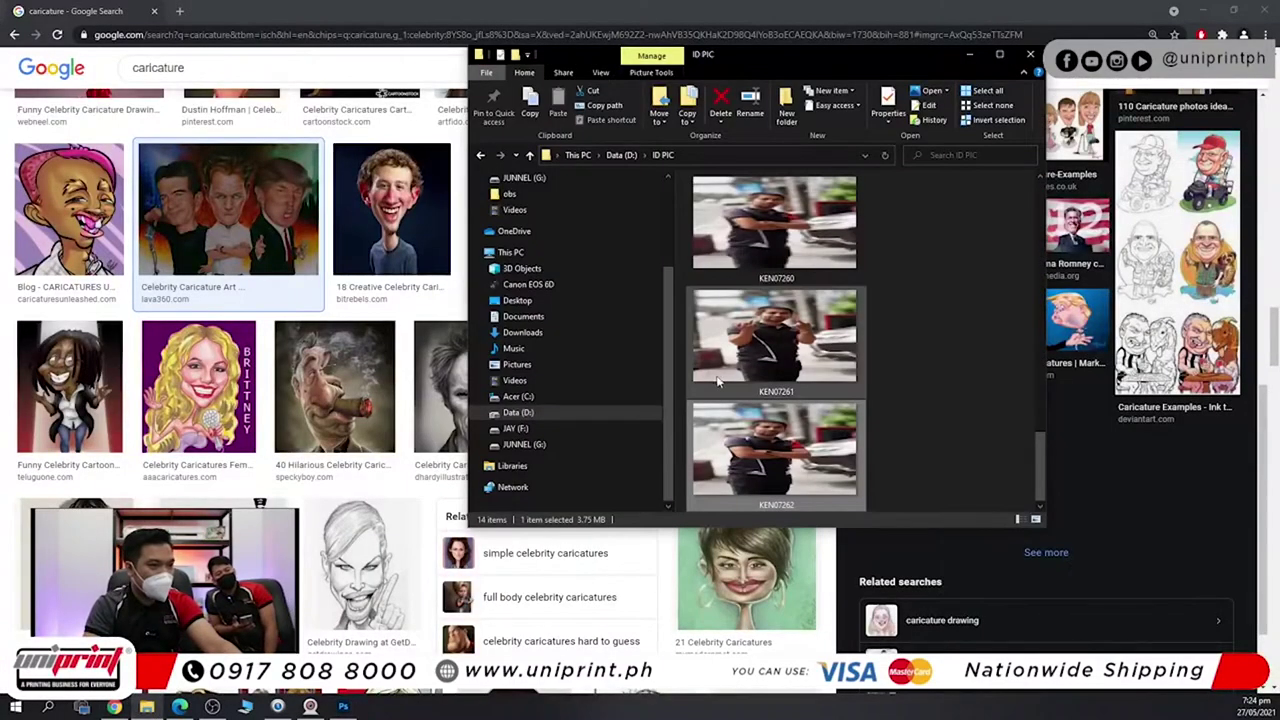
drag(541, 556, 632, 48)
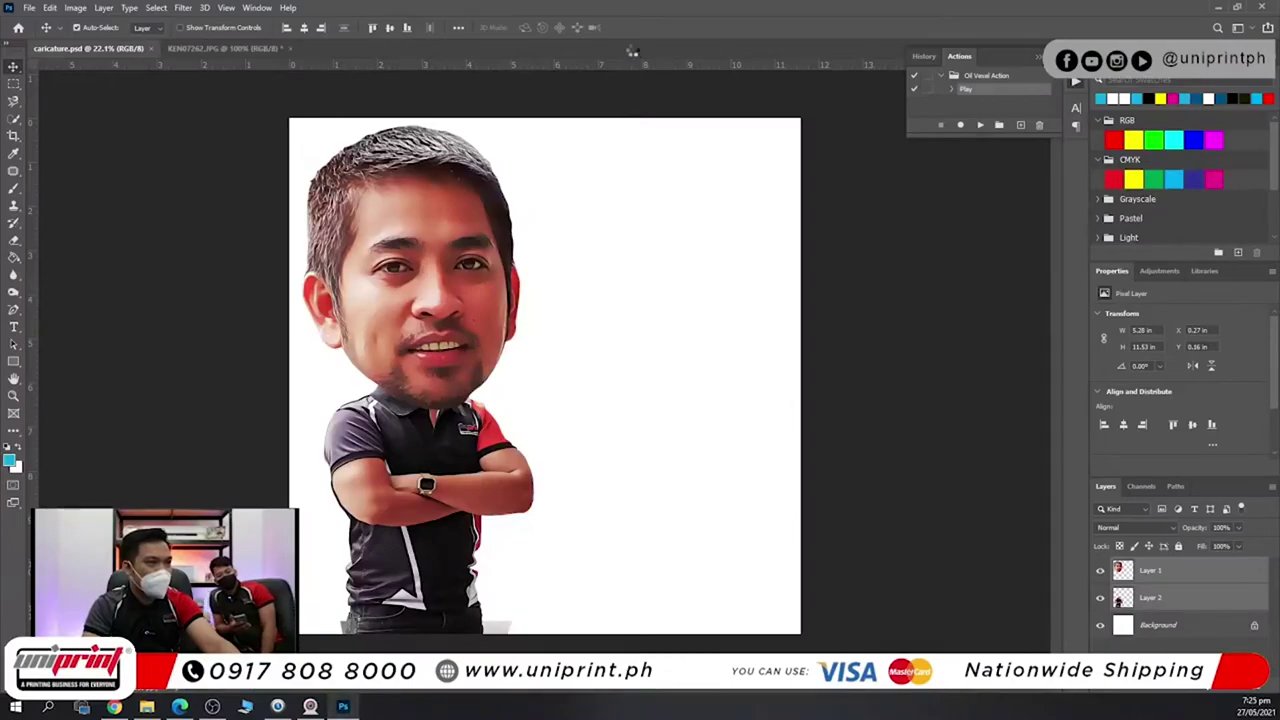
click(127, 48)
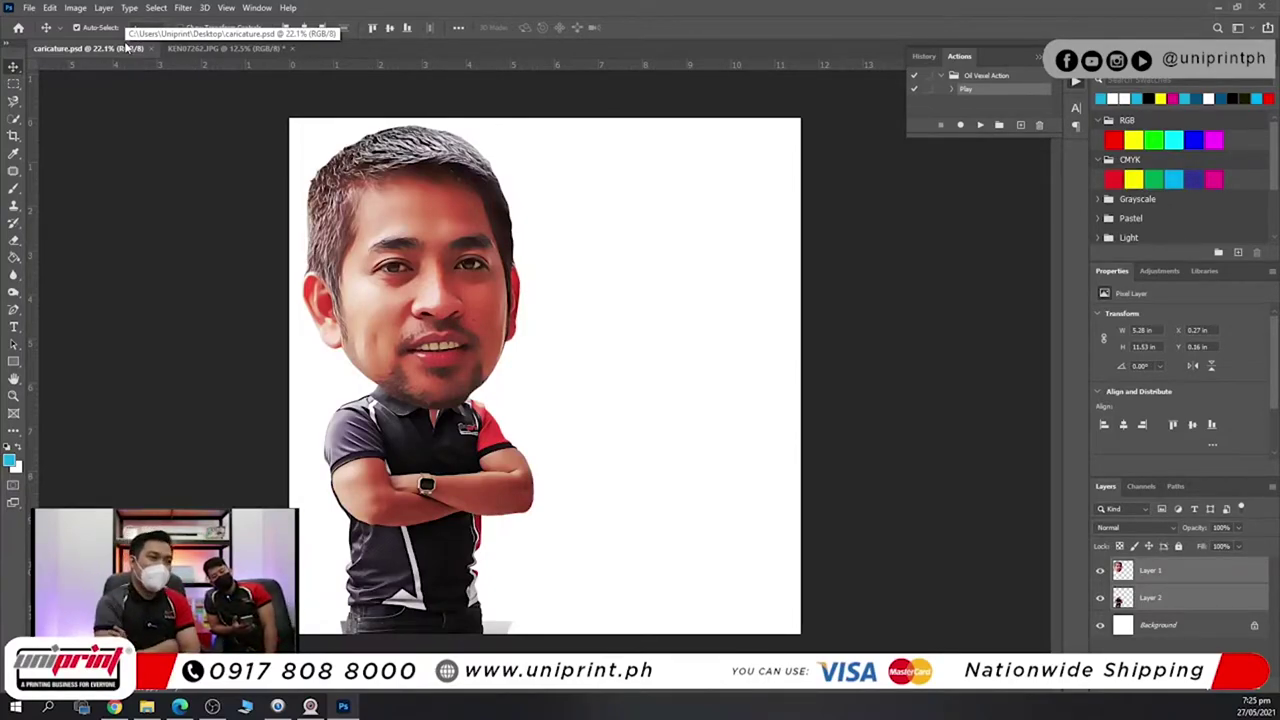
click(200, 48)
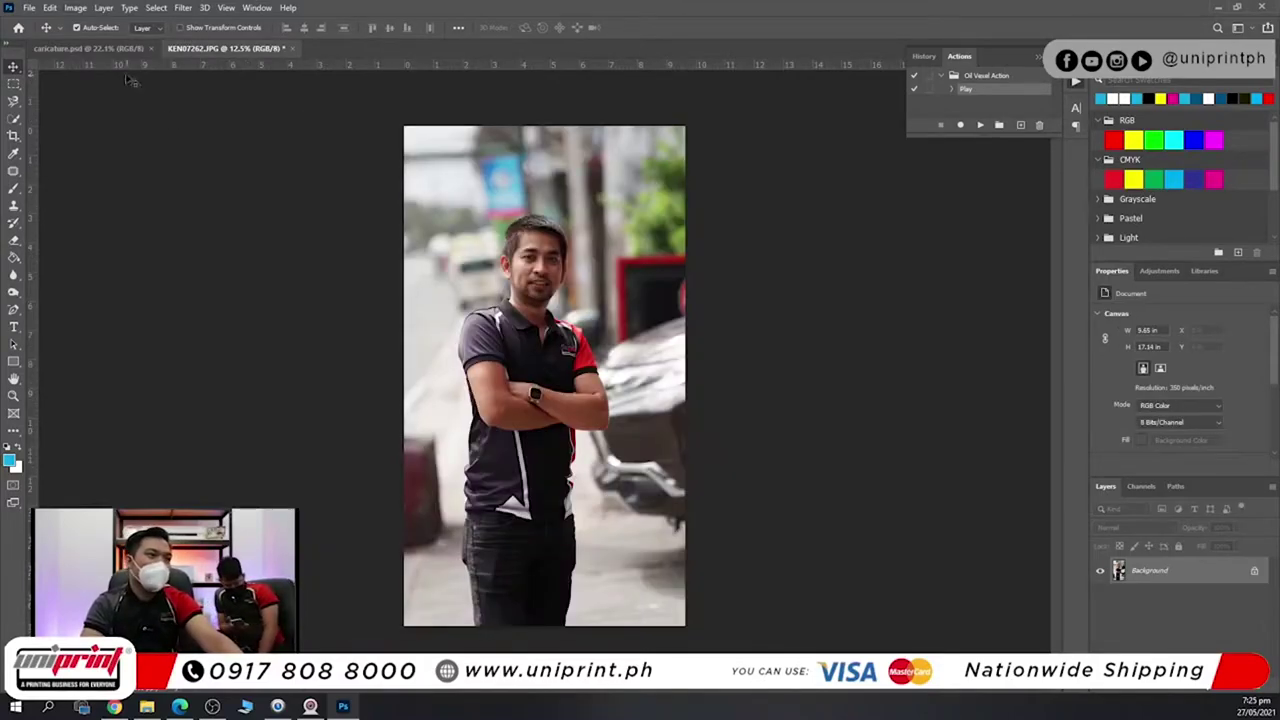
key(ctrl+Tab)
Darken the beard around the chin and jaw on Layer 1 with the Burn tool, using the Shadows range and 50% exposure.
scroll(466, 406, down, 4)
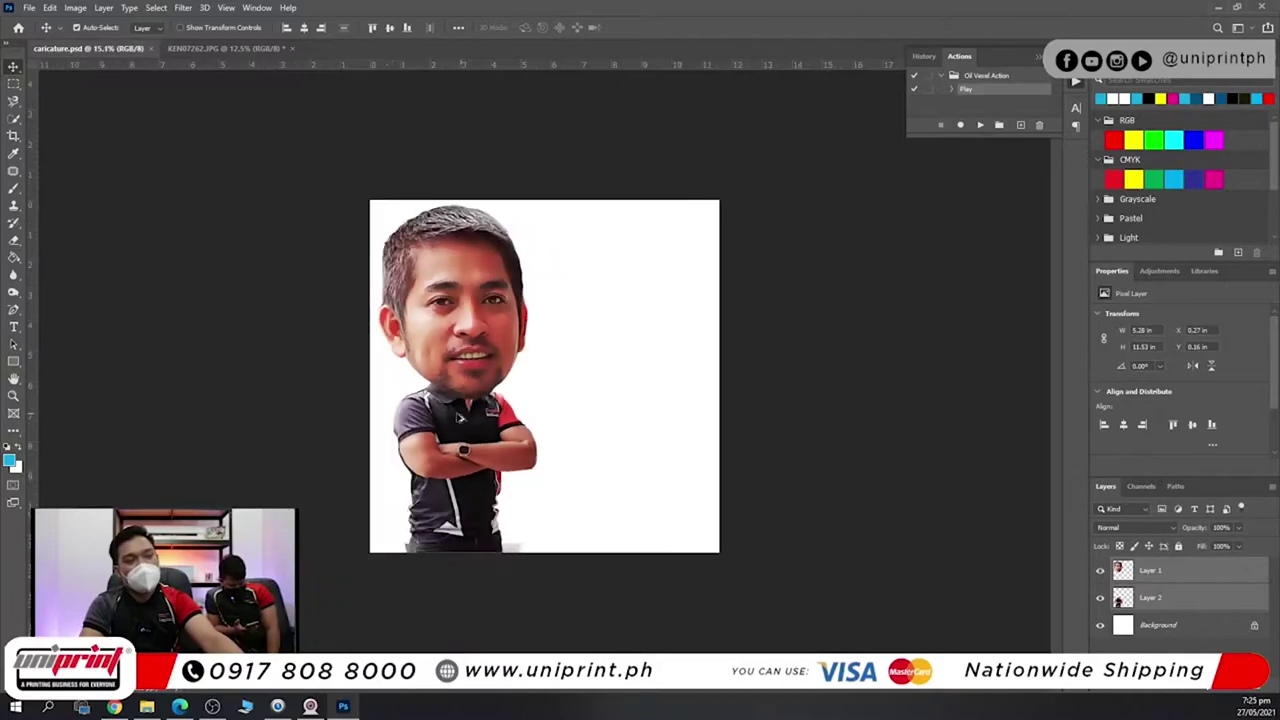
scroll(392, 410, up, 12)
drag(446, 400, 443, 501)
scroll(443, 500, down, 3)
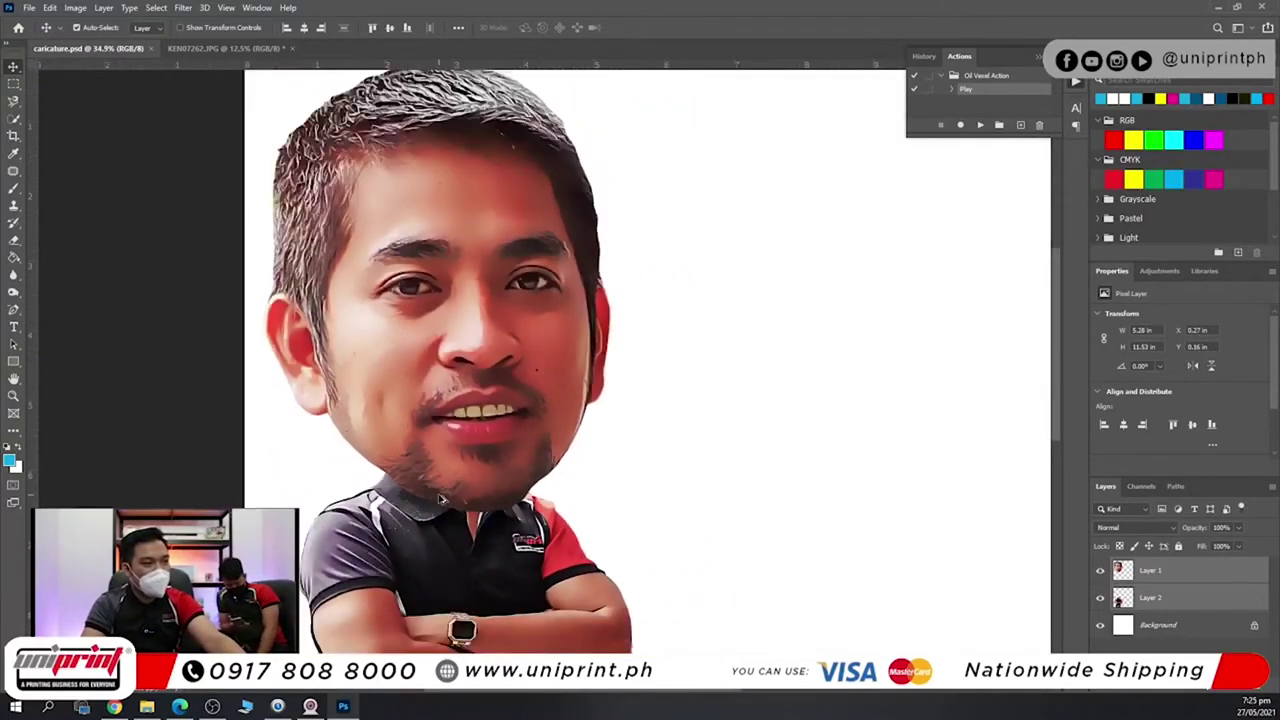
scroll(440, 497, up, 3)
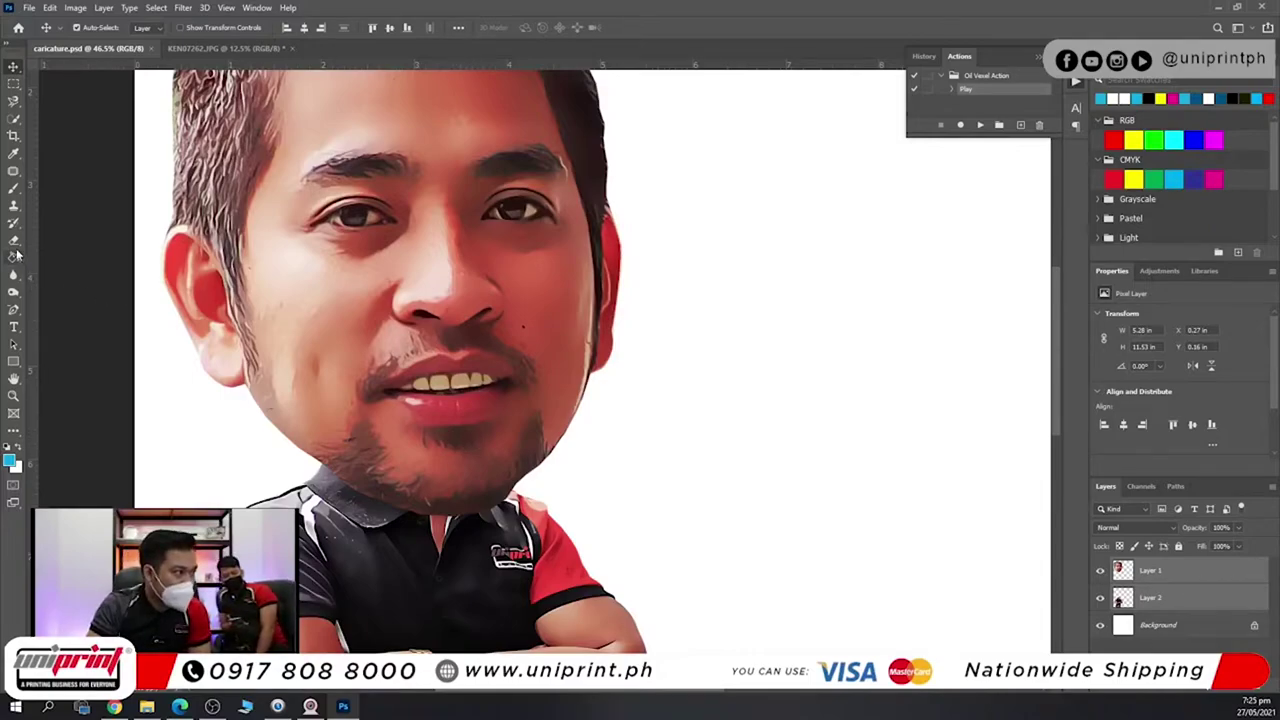
click(13, 292)
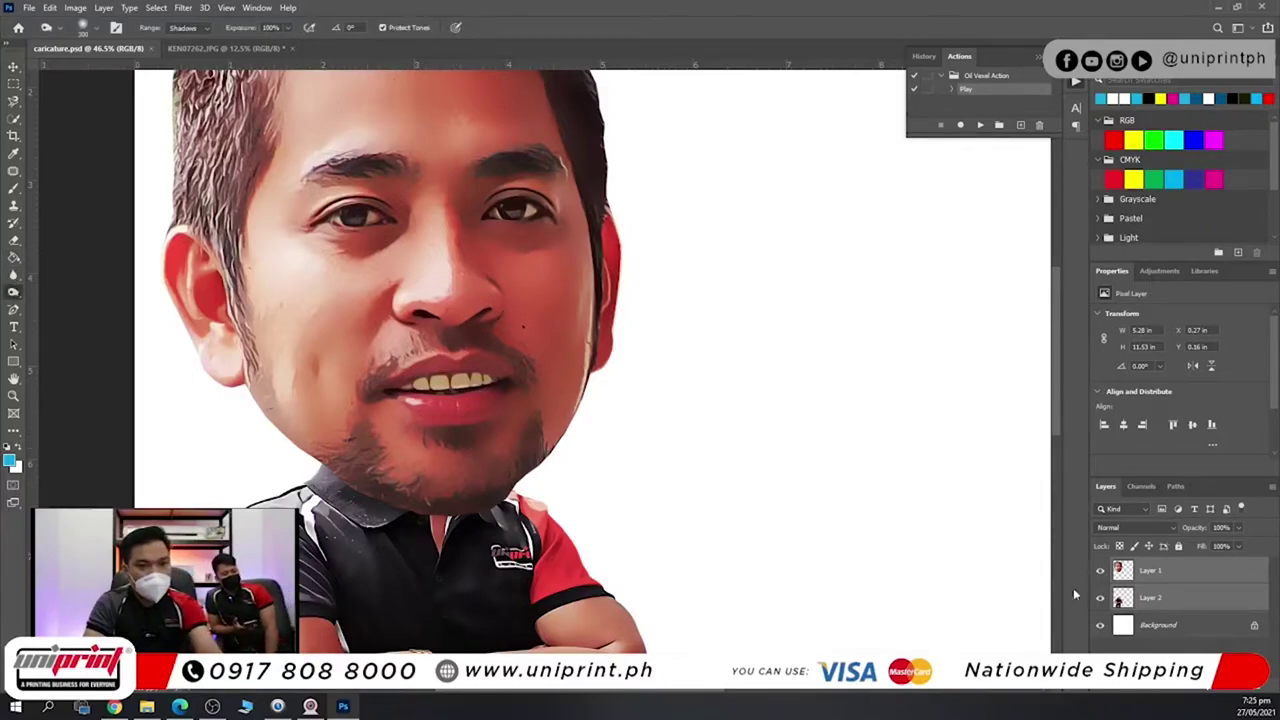
click(1160, 574)
mouse_move(458, 440)
mouse_down()
mouse_move(437, 434)
mouse_move(466, 440)
mouse_up()
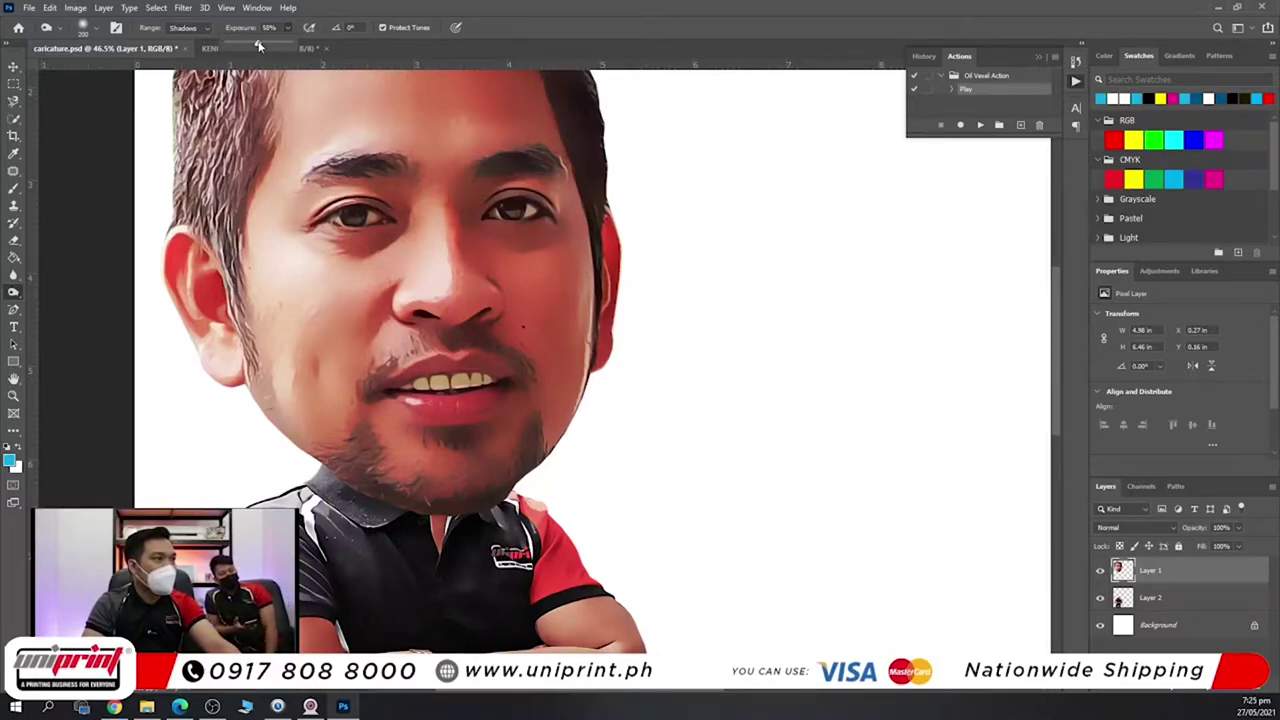
click(414, 6)
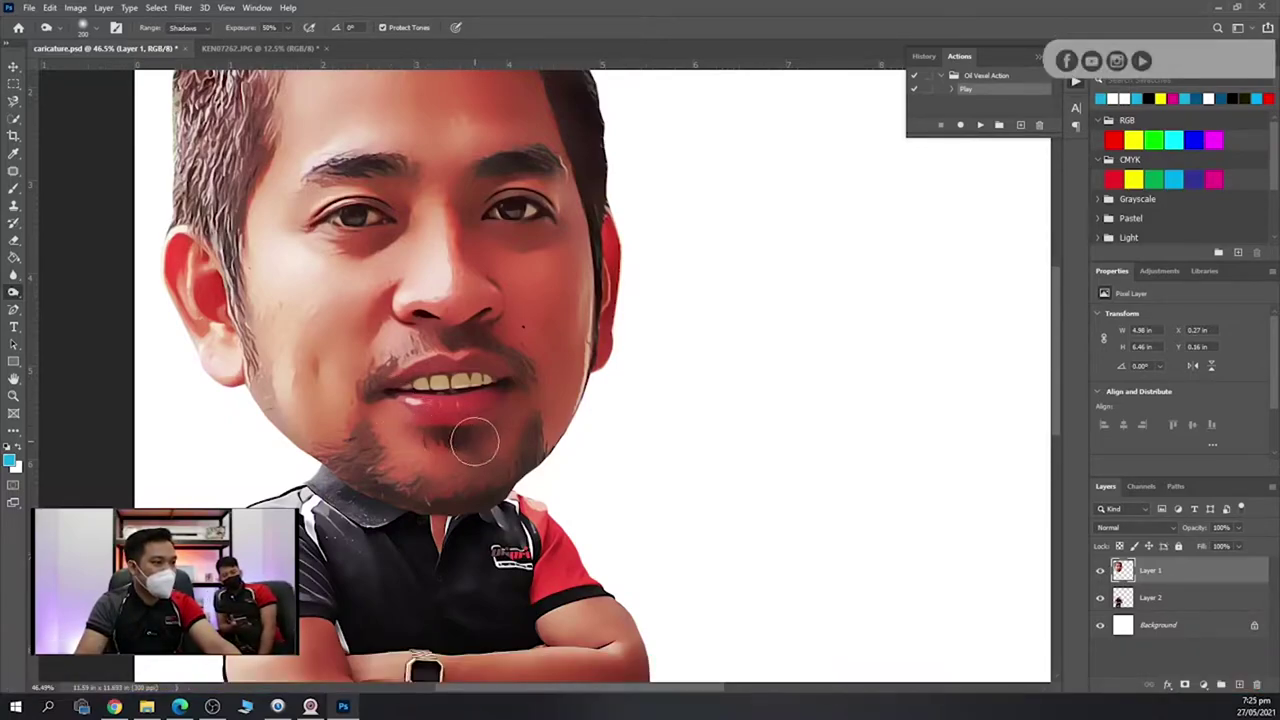
drag(474, 441, 458, 425)
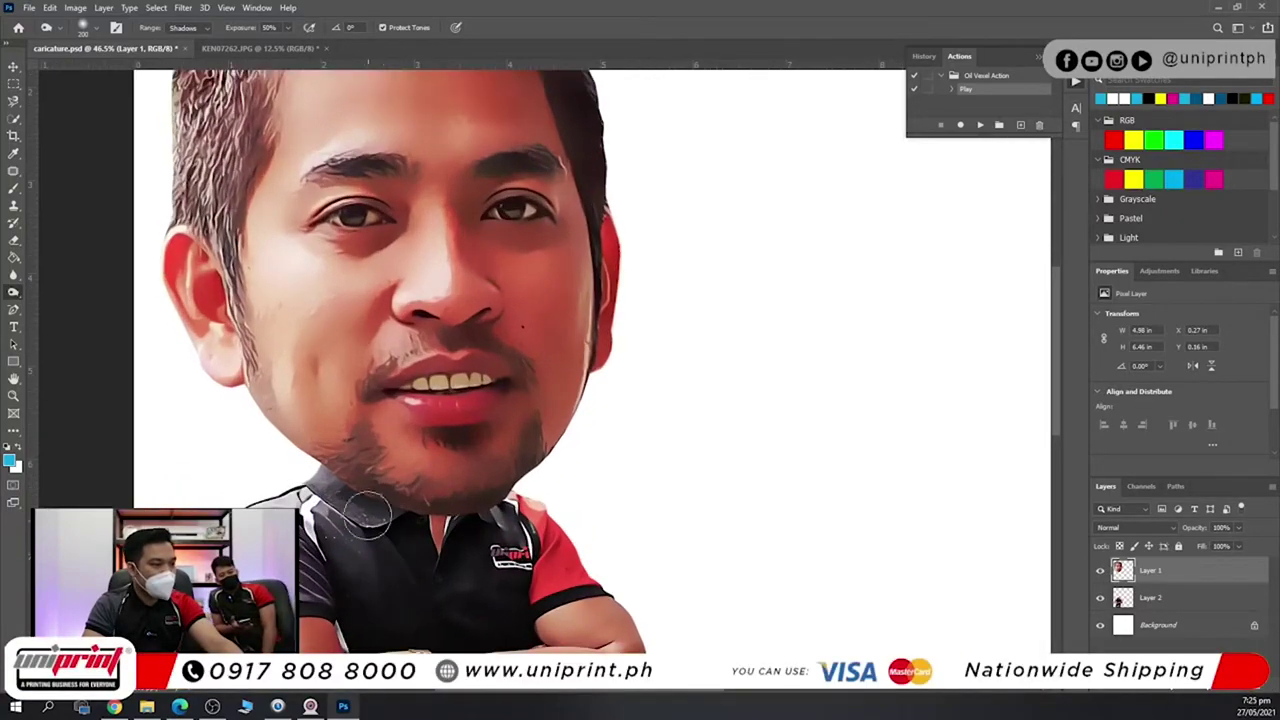
mouse_move(368, 515)
mouse_down()
mouse_move(361, 469)
mouse_move(339, 465)
mouse_move(351, 452)
mouse_move(375, 496)
mouse_move(427, 510)
mouse_move(505, 491)
mouse_move(533, 445)
mouse_move(487, 508)
mouse_move(496, 484)
mouse_move(477, 464)
mouse_move(455, 537)
mouse_move(493, 426)
mouse_move(435, 378)
mouse_move(375, 386)
mouse_up()
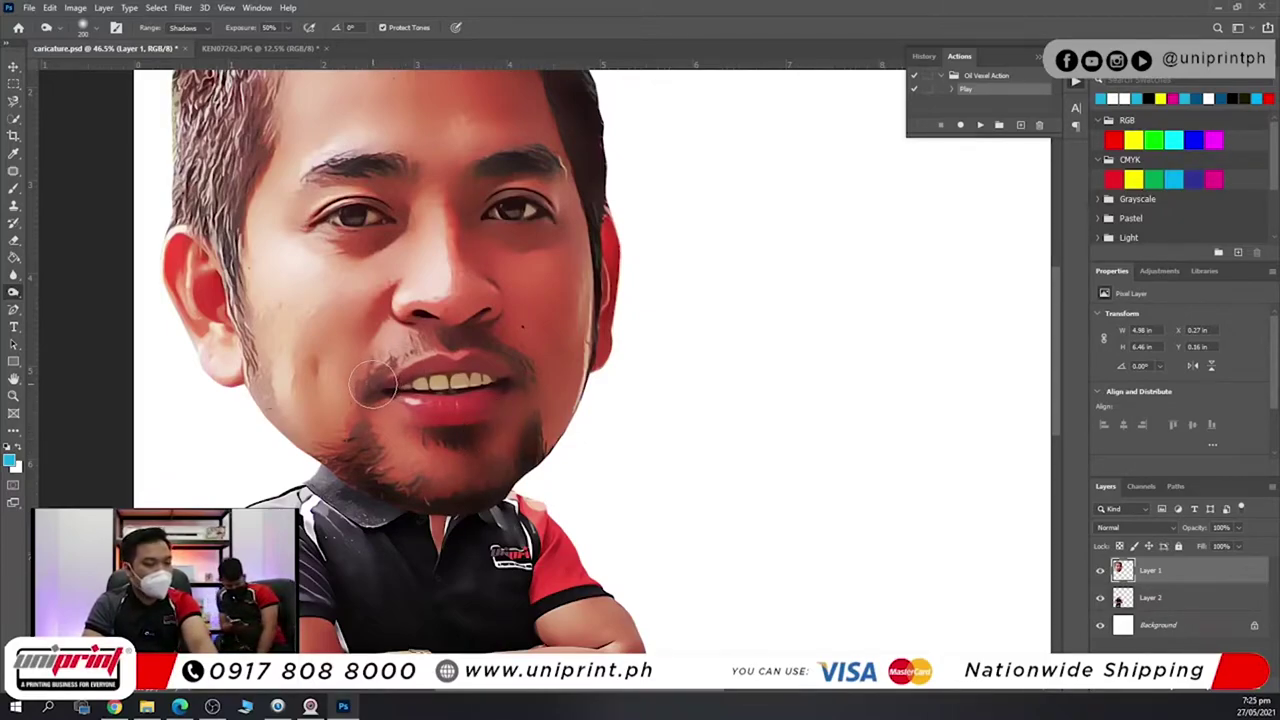
Reduce the Burn brush to between 150 and 175 and darken the moustache around the upper lip on Layer 1.
key(bracketleft)
key(bracketleft)
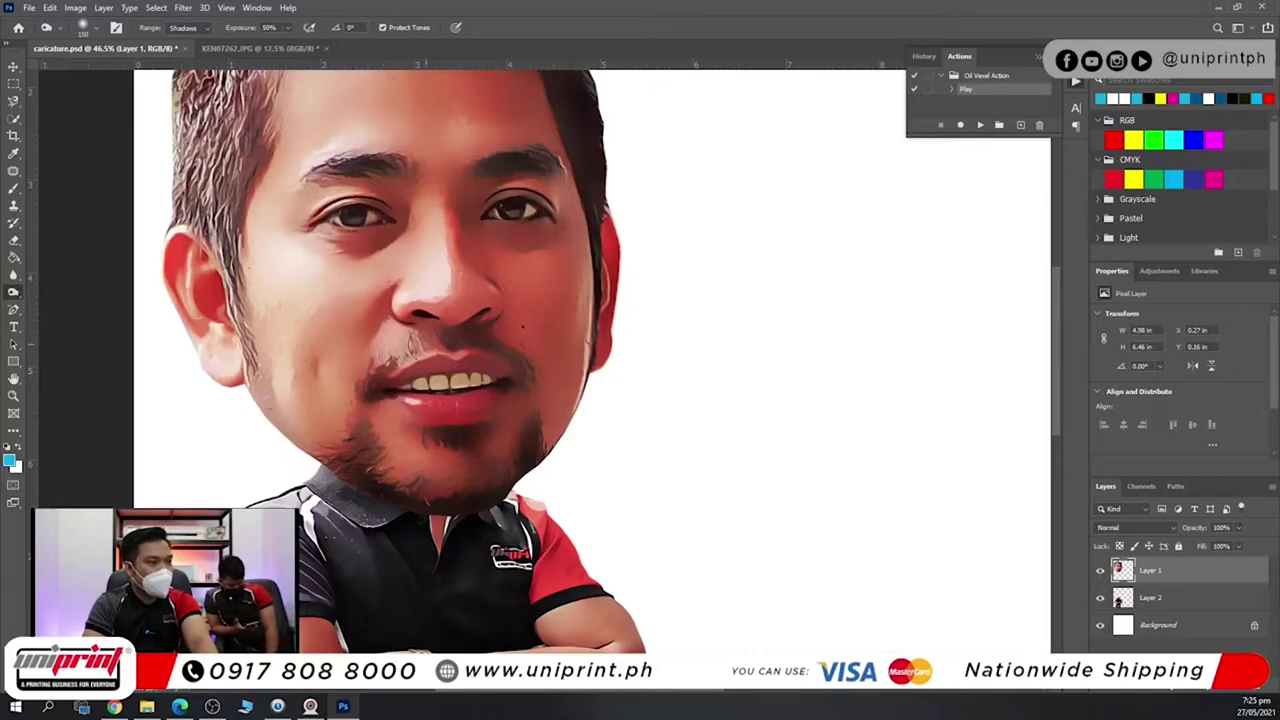
mouse_move(452, 337)
mouse_down()
mouse_move(481, 336)
mouse_move(525, 382)
mouse_up()
scroll(547, 484, down, 3)
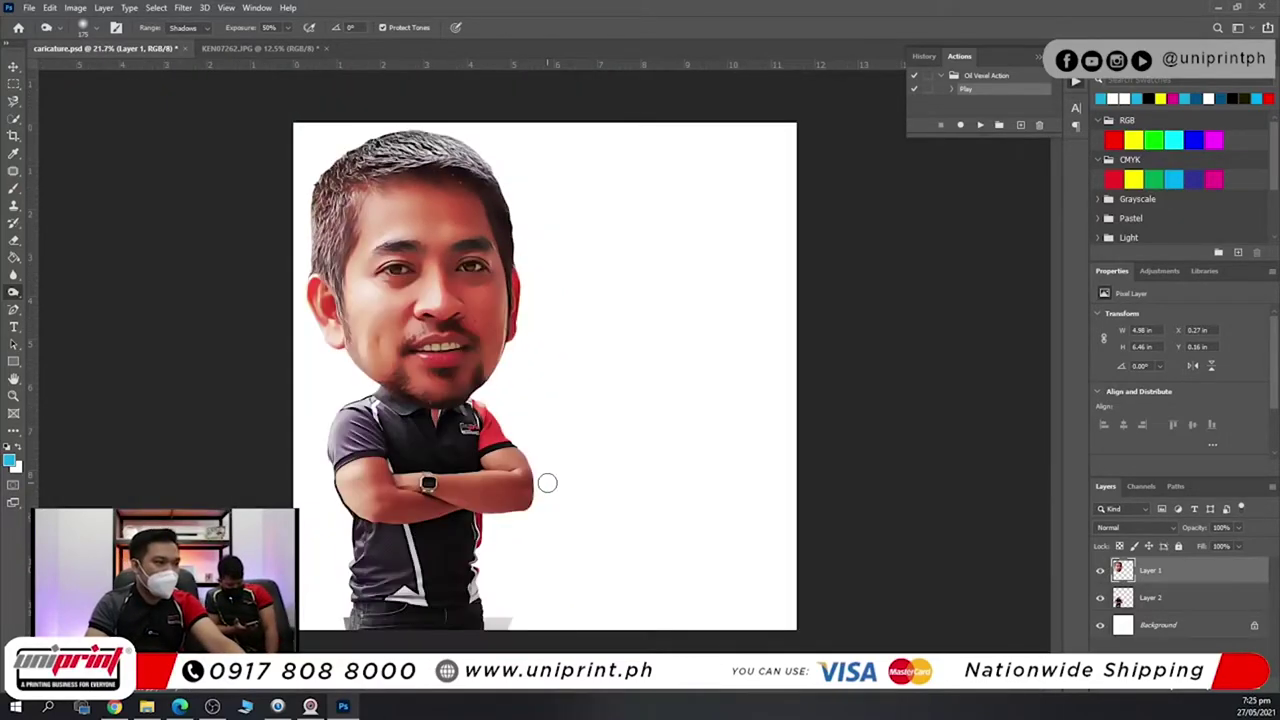
scroll(446, 210, up, 3)
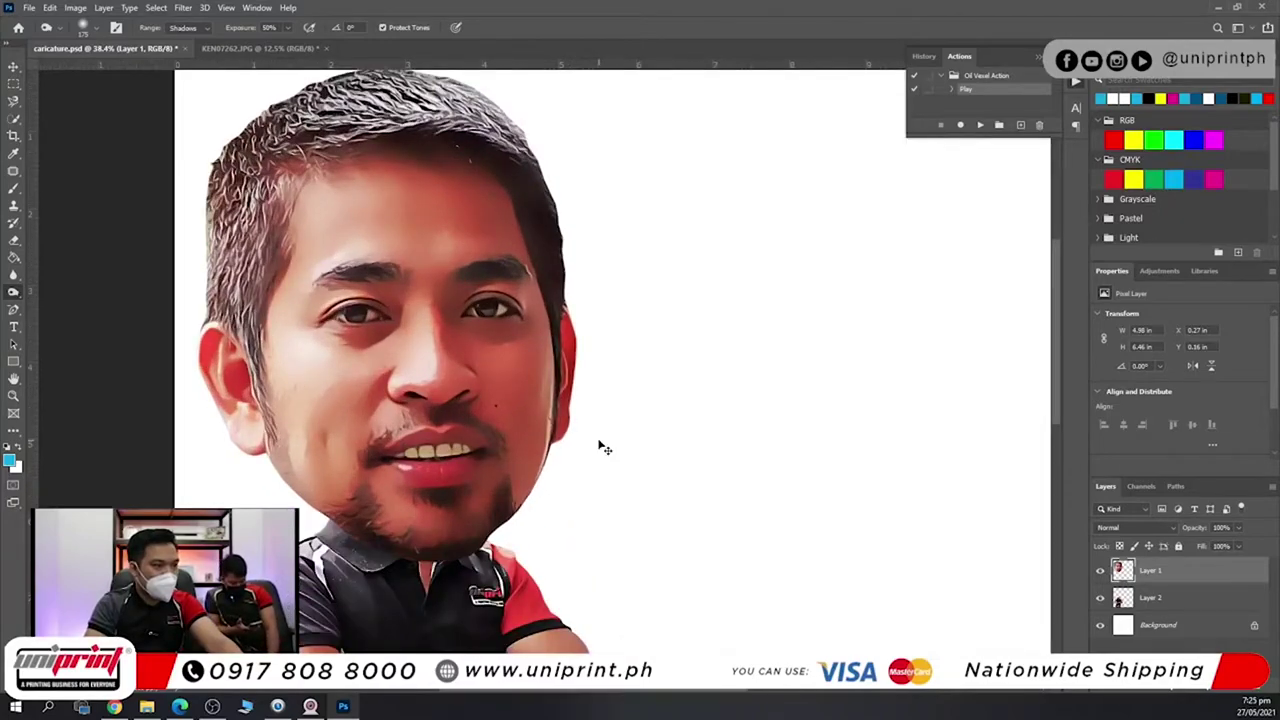
scroll(604, 448, down, 4)
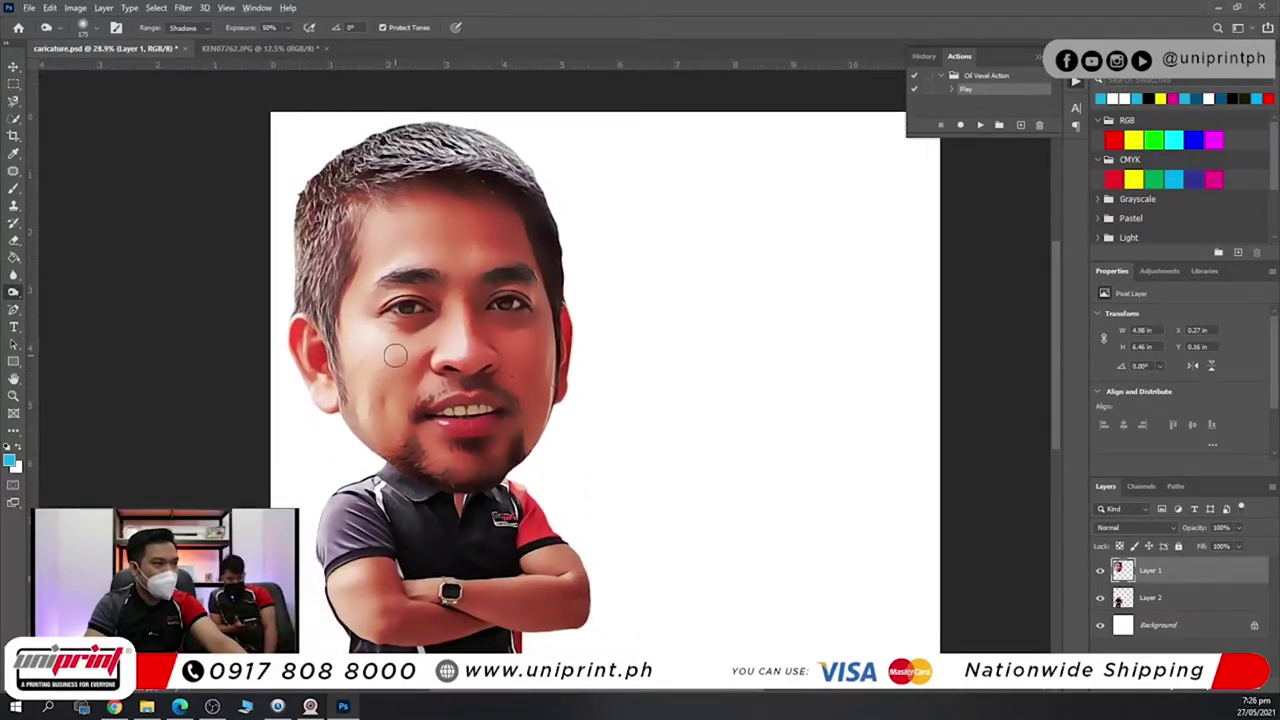
scroll(396, 355, down, 1)
scroll(396, 355, up, 3)
scroll(396, 355, down, 4)
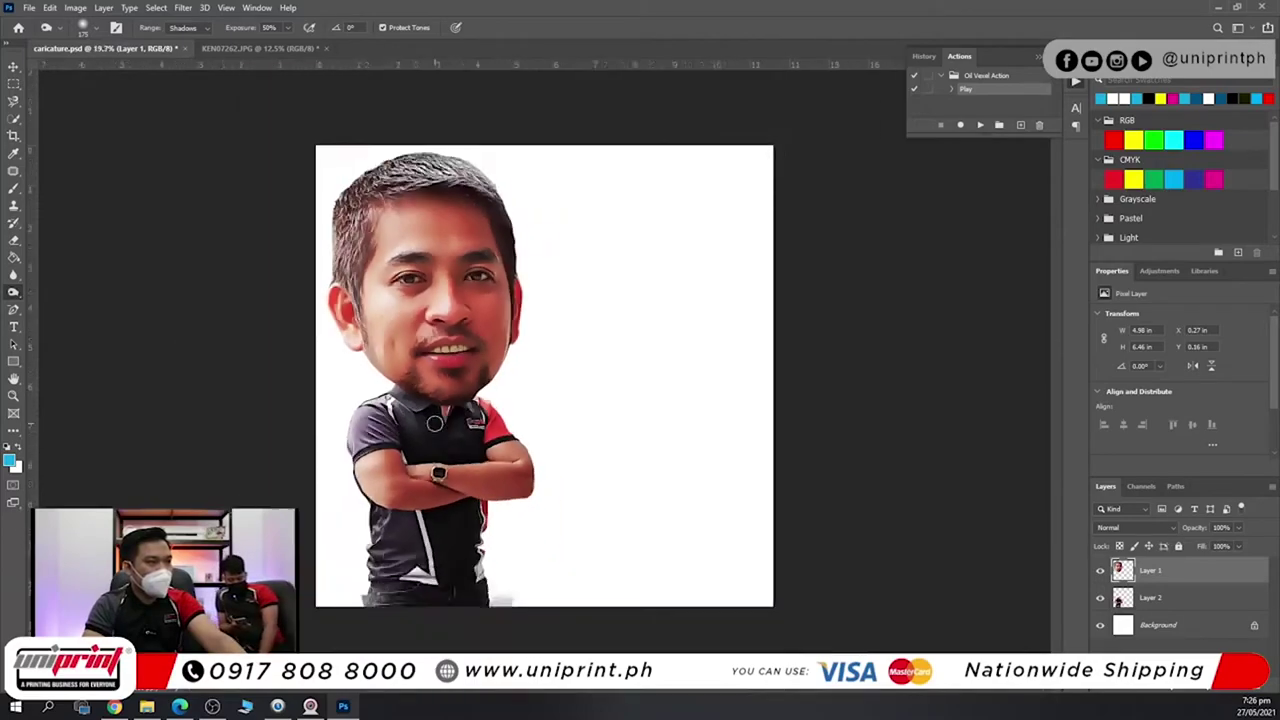
Select the head and body layers together and shift them slightly to the right on the canvas.
scroll(545, 376, up, 1)
click(13, 67)
scroll(554, 323, up, 1)
drag(589, 240, 384, 459)
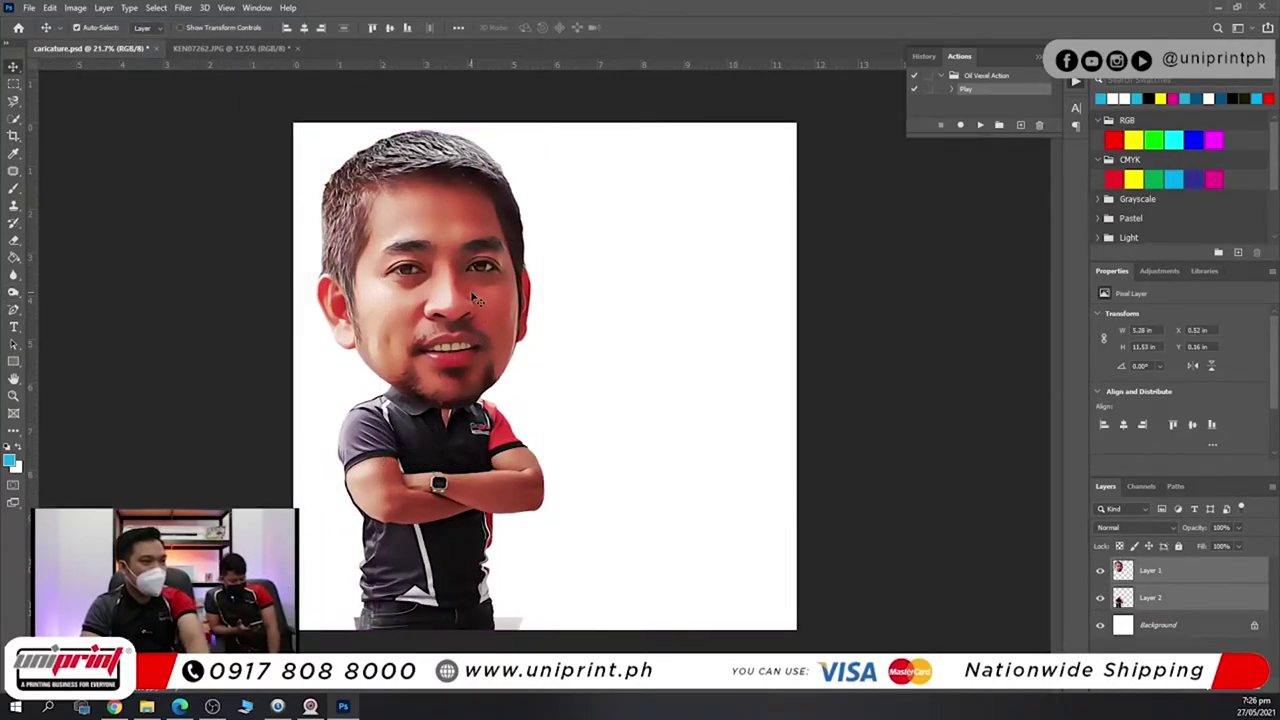
key(Right)
key(Right)
click(597, 355)
Nudge the head on Layer 1 slightly right and down over the collar, to X 0.58 in, Y 0.21 in.
click(470, 330)
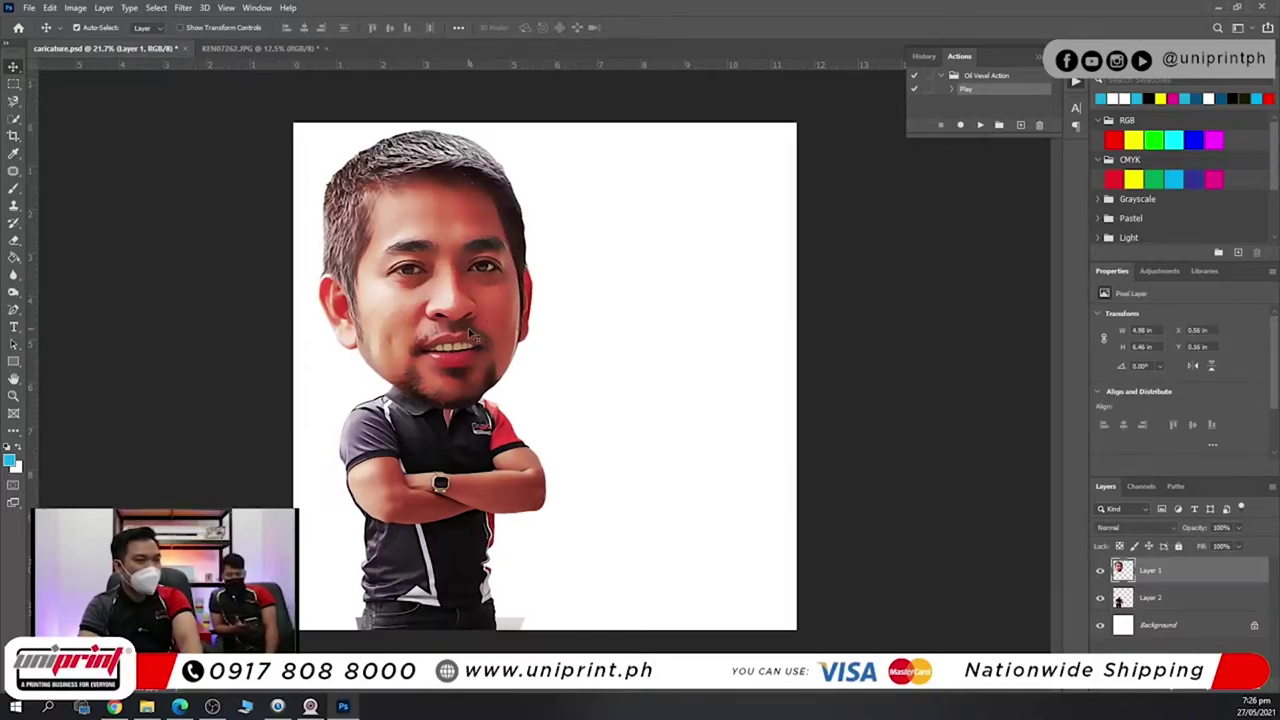
key(Right)
key(Right)
key(Right)
key(Left)
key(Down)
key(Down)
key(Down)
key(Down)
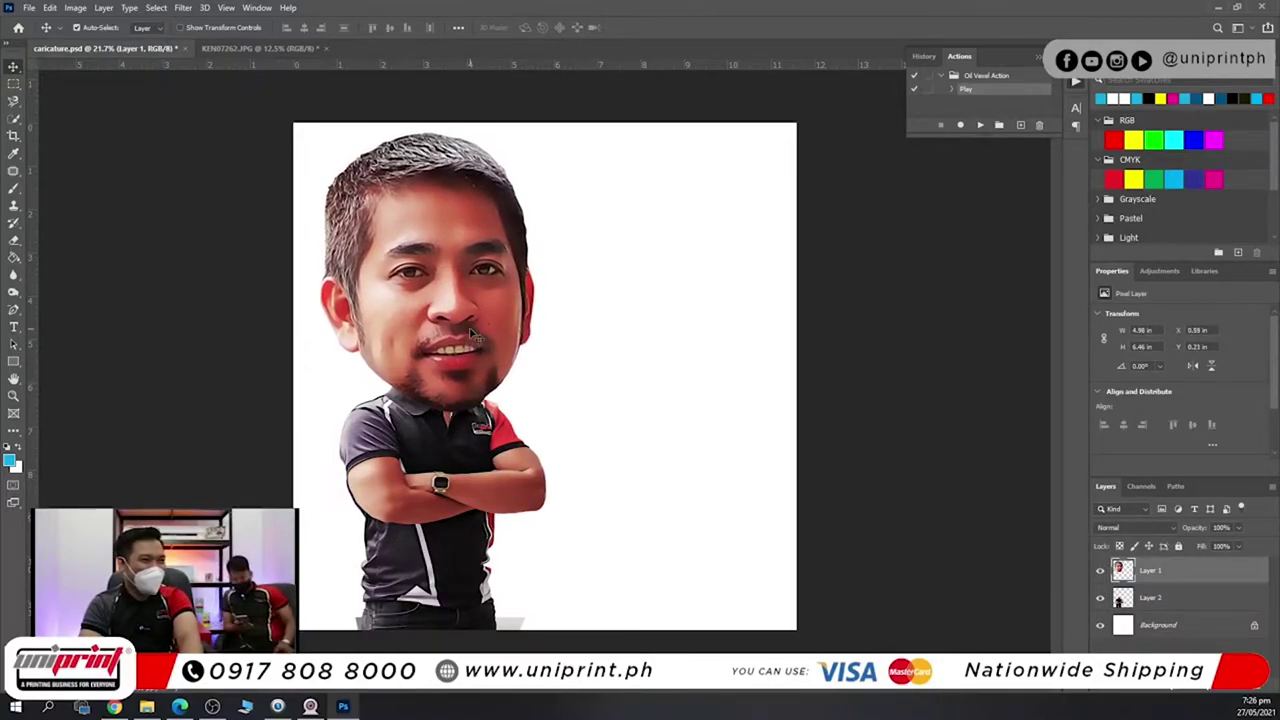
key(Up)
key(Up)
key(Up)
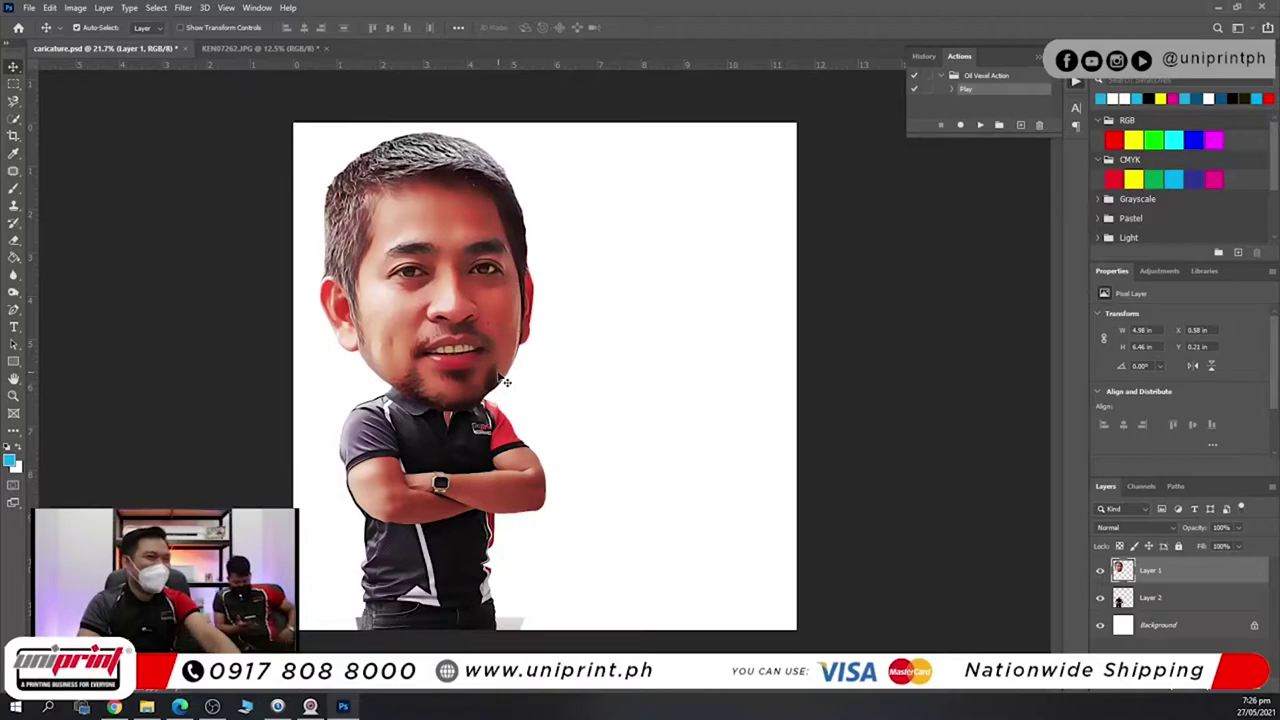
Outline the grey background patch right of the jeans on Layer 2 with the Polygonal Lasso and delete it.
scroll(498, 373, down, 3)
scroll(496, 408, up, 4)
scroll(447, 636, up, 12)
drag(456, 572, 558, 222)
scroll(537, 377, up, 4)
click(535, 362)
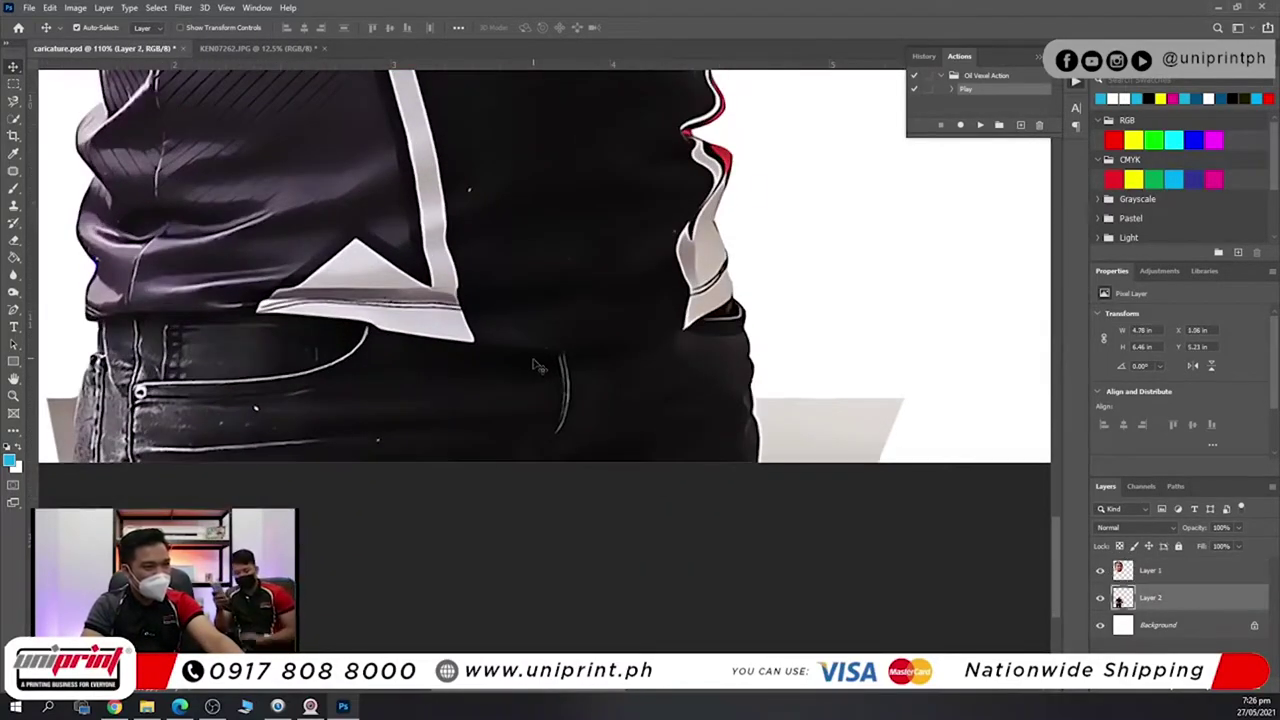
click(14, 101)
click(62, 114)
drag(298, 310, 374, 296)
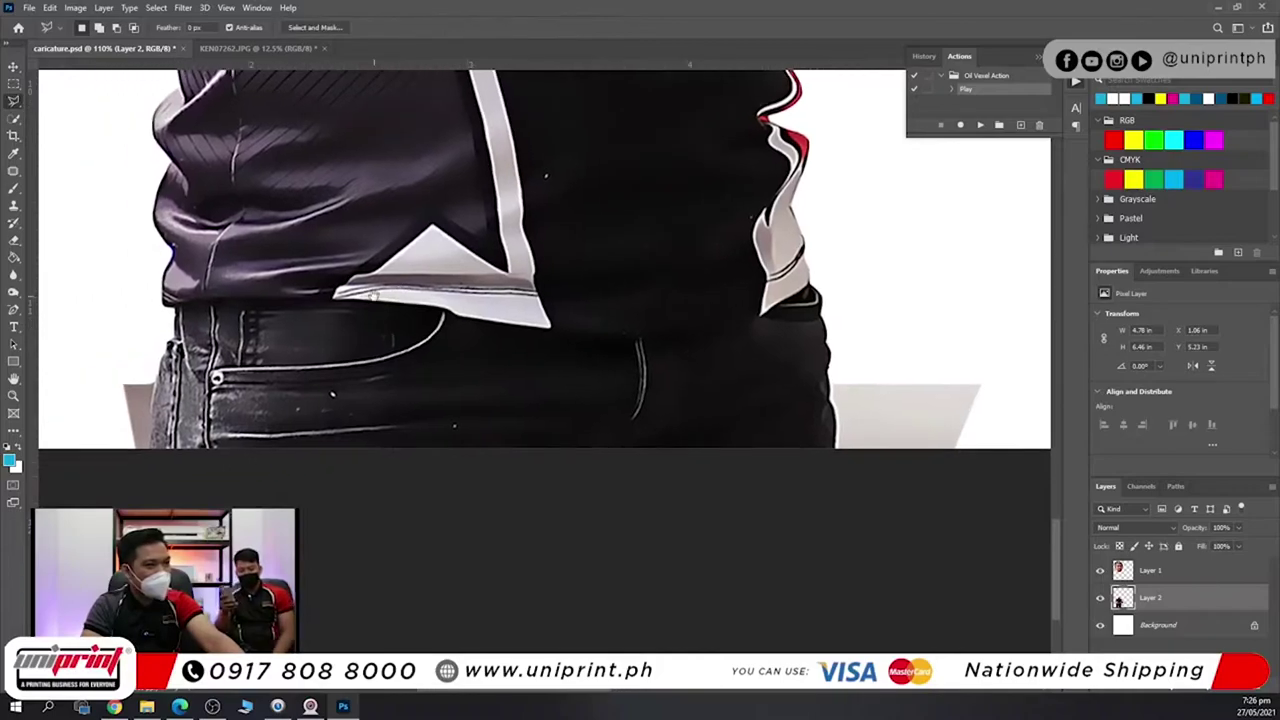
click(880, 328)
click(1044, 348)
click(897, 510)
click(744, 455)
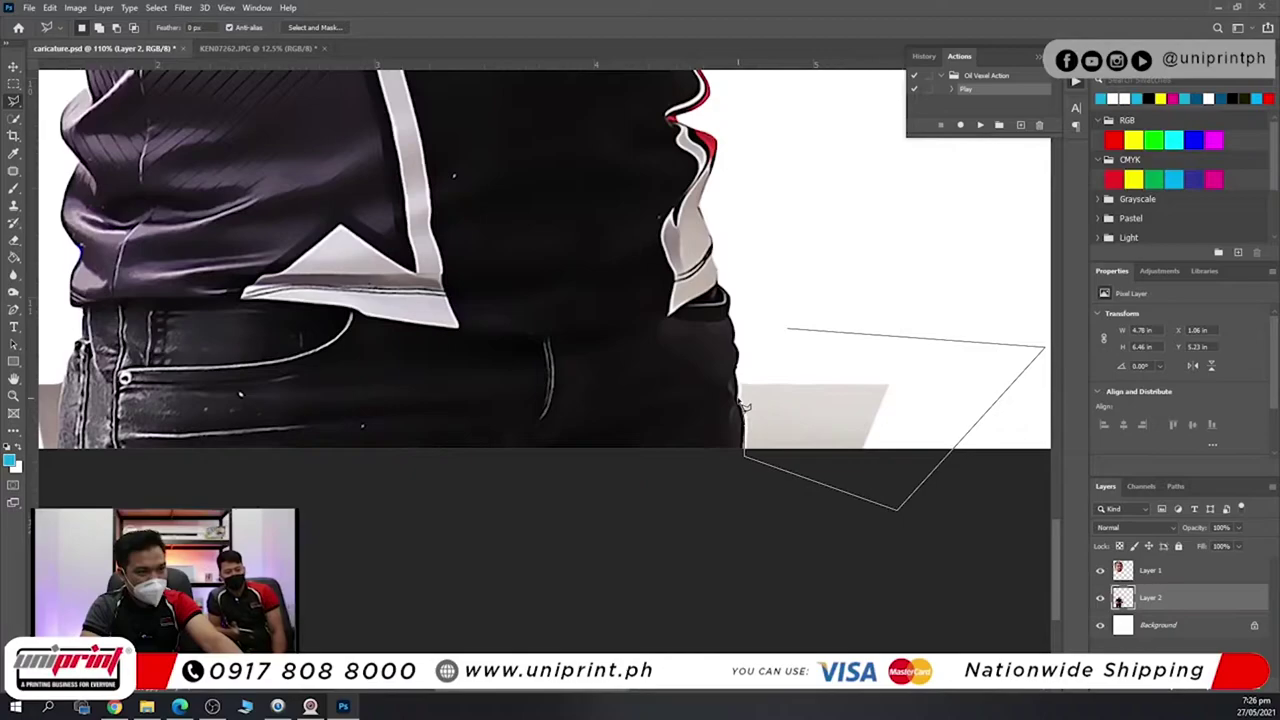
double_click(751, 329)
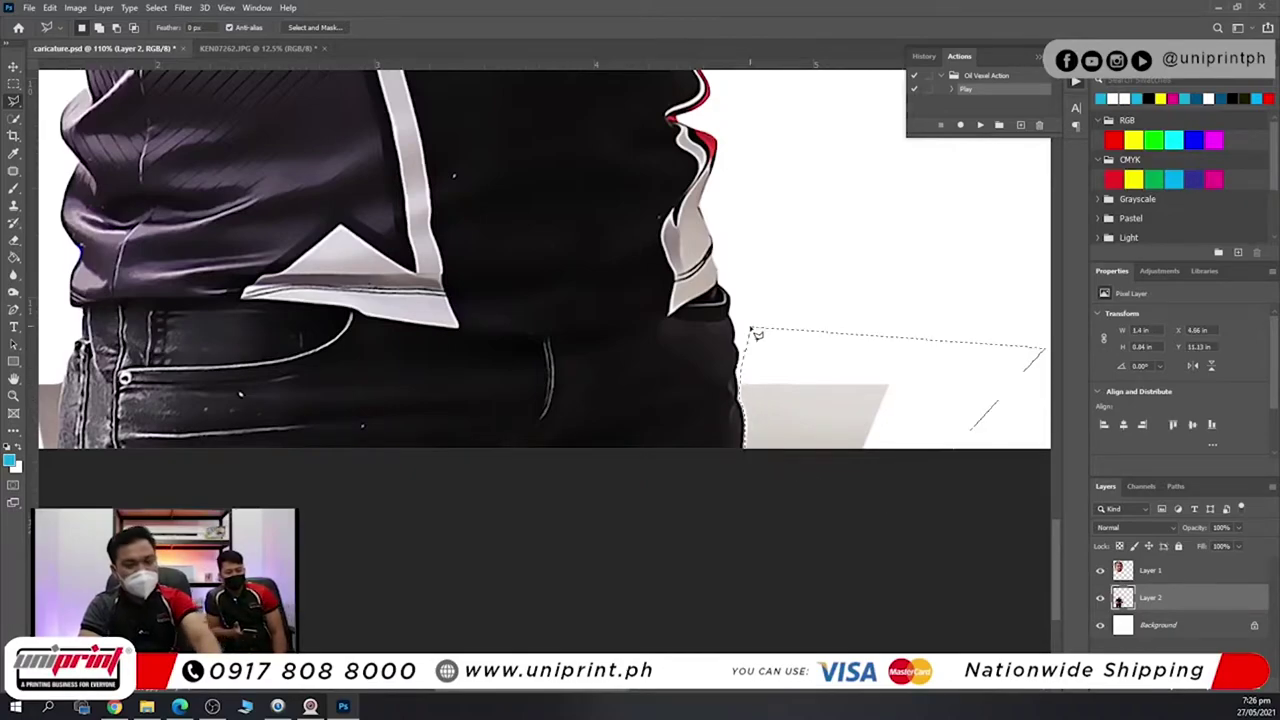
key(Delete)
key(ctrl+d)
Lasso and delete the remaining grey background patch left of the jeans on Layer 2, and clear the selection.
drag(394, 376, 992, 366)
click(490, 342)
click(540, 462)
click(608, 468)
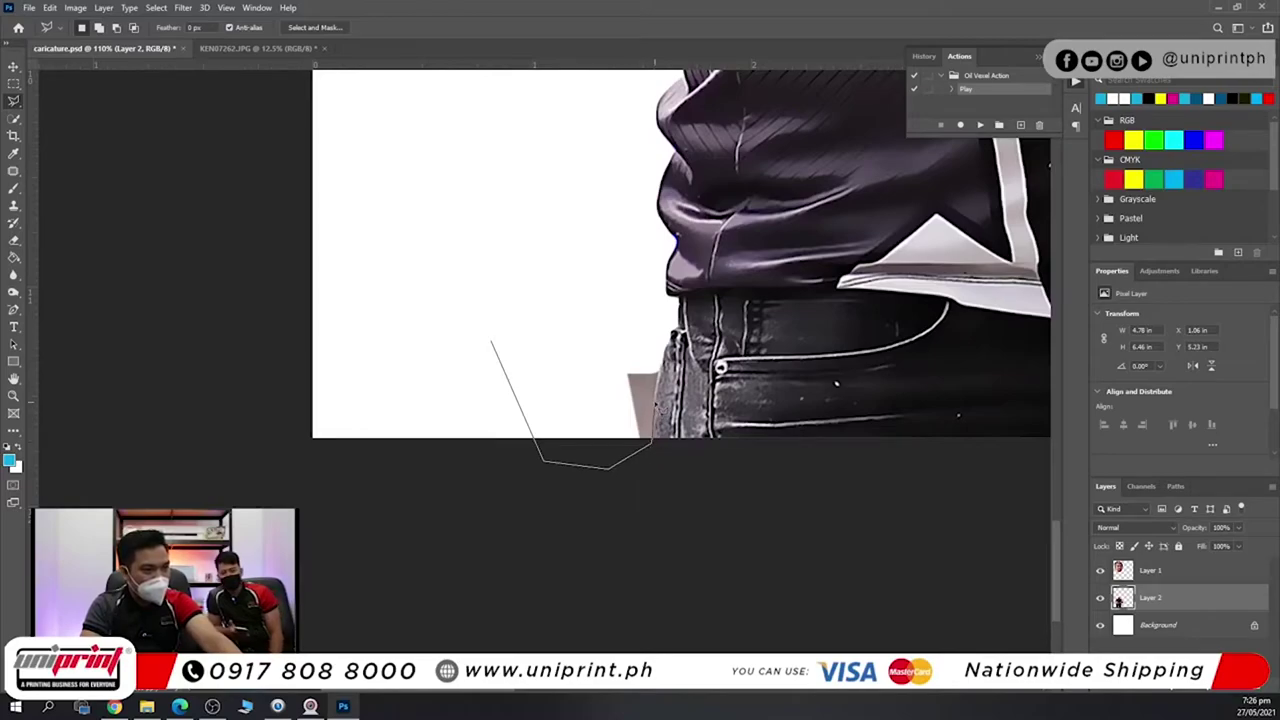
click(655, 313)
click(527, 262)
click(491, 342)
key(ctrl+d)
scroll(672, 403, down, 10)
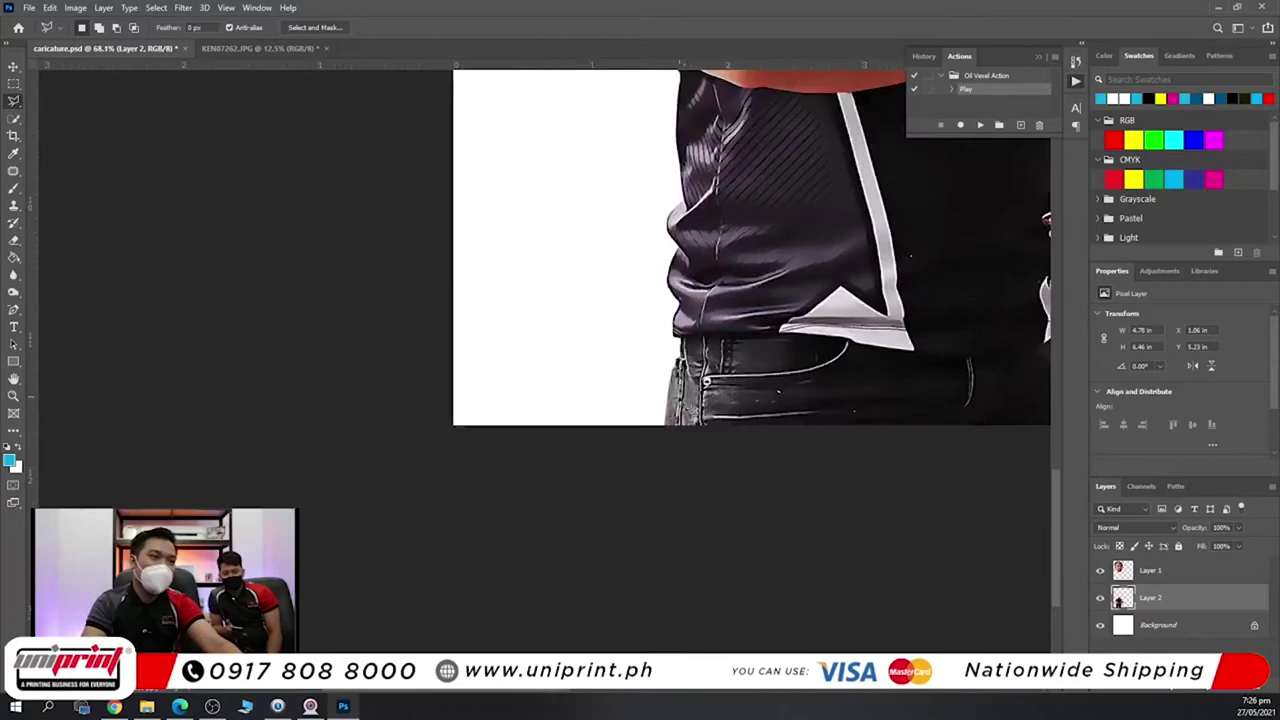
scroll(586, 383, up, 2)
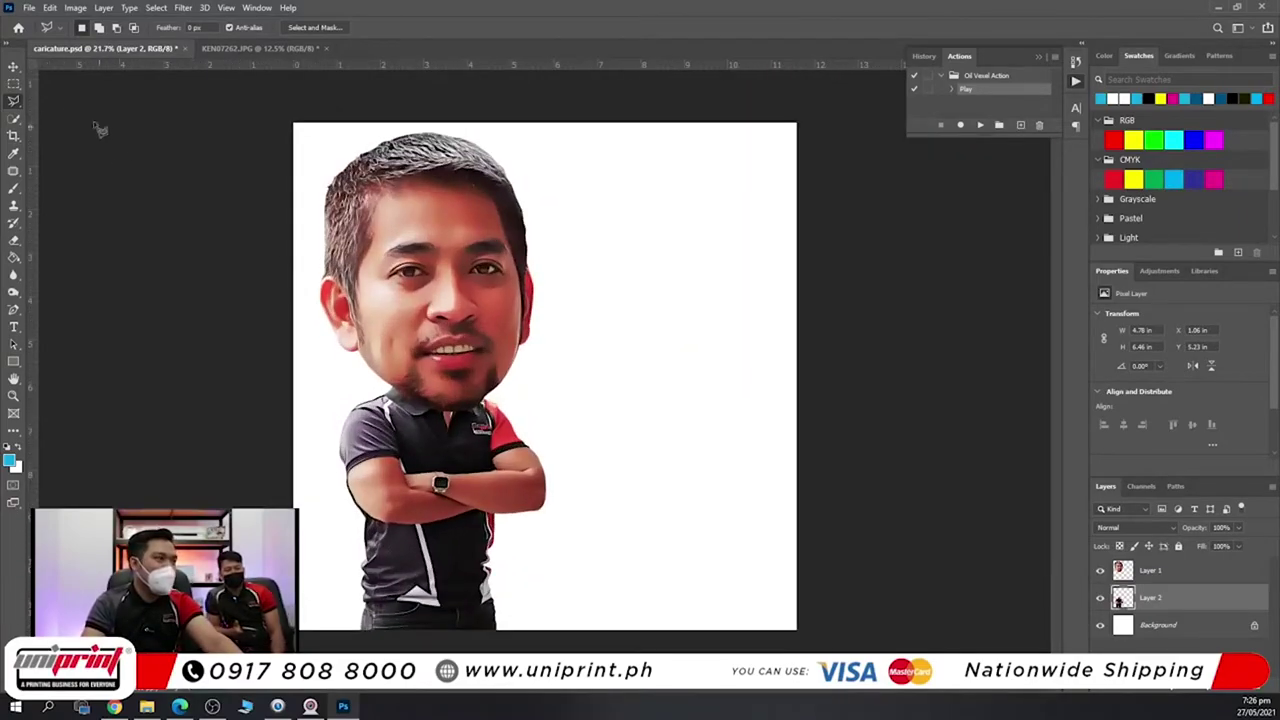
Select the head on Layer 1 with the Move tool and save caricature.psd.
click(13, 66)
scroll(531, 443, up, 3)
scroll(531, 443, down, 4)
click(410, 320)
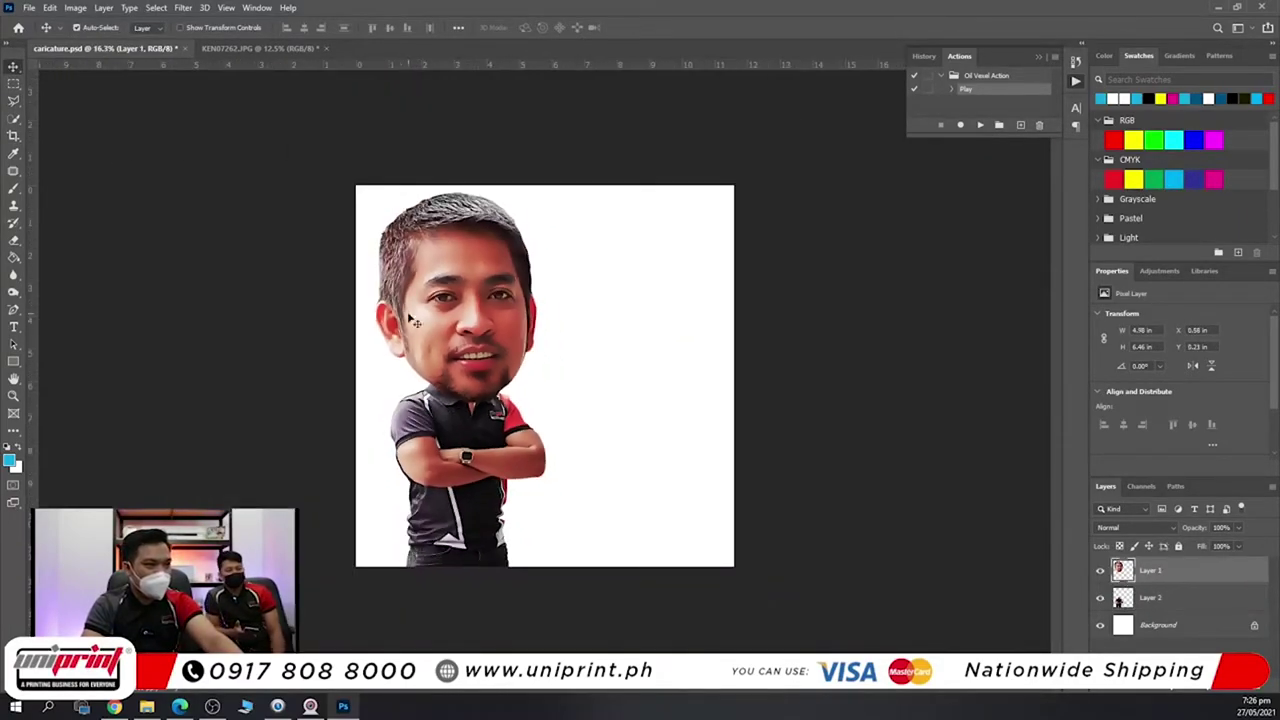
scroll(560, 390, up, 2)
scroll(680, 440, down, 2)
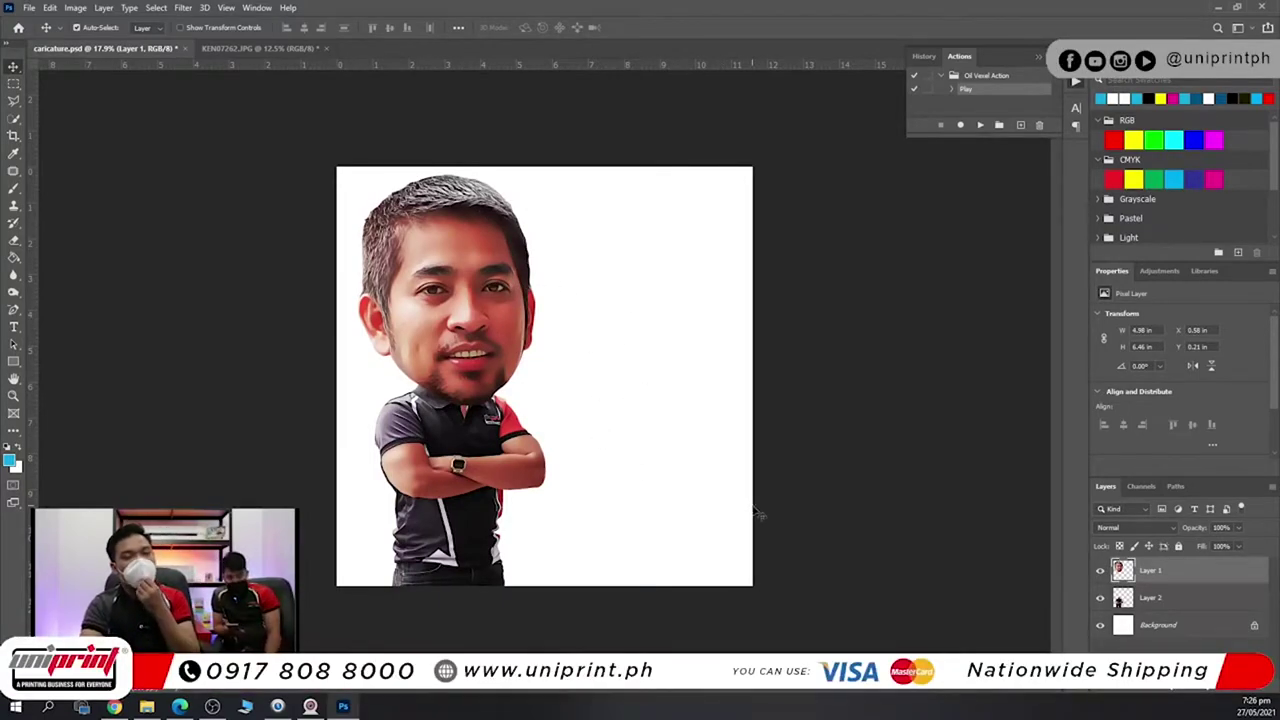
click(10, 7)
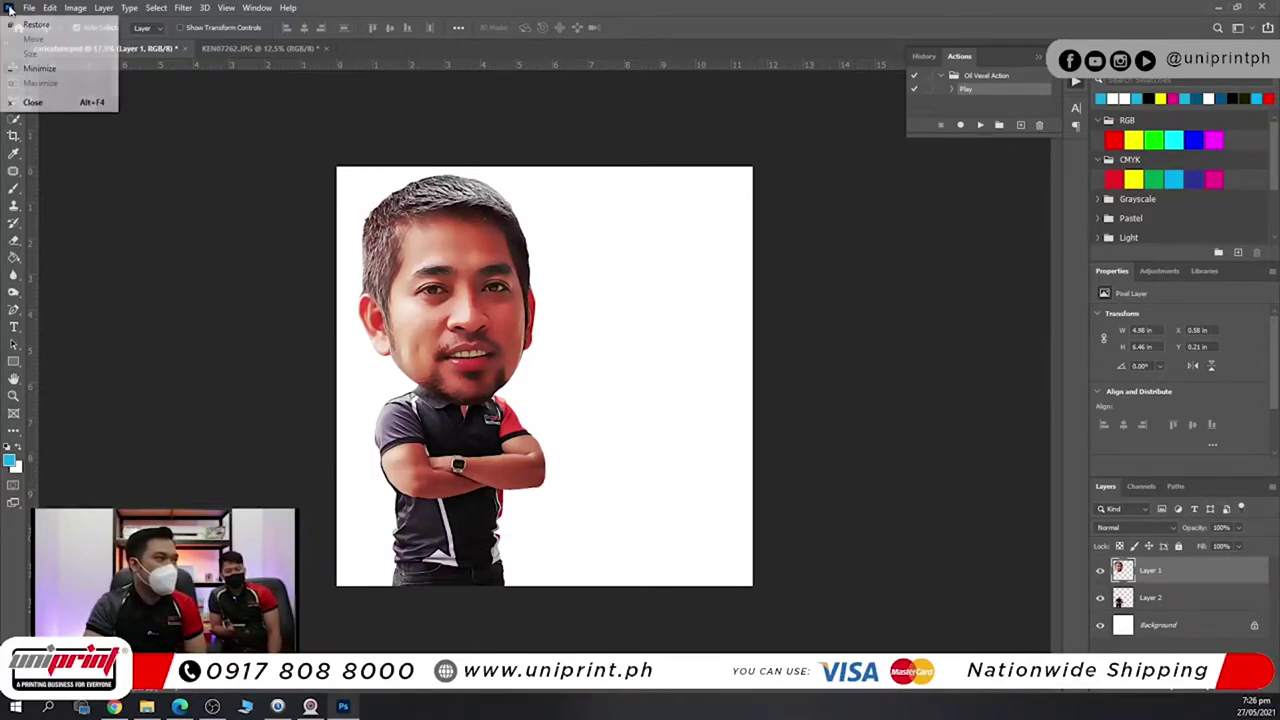
click(29, 7)
click(40, 157)
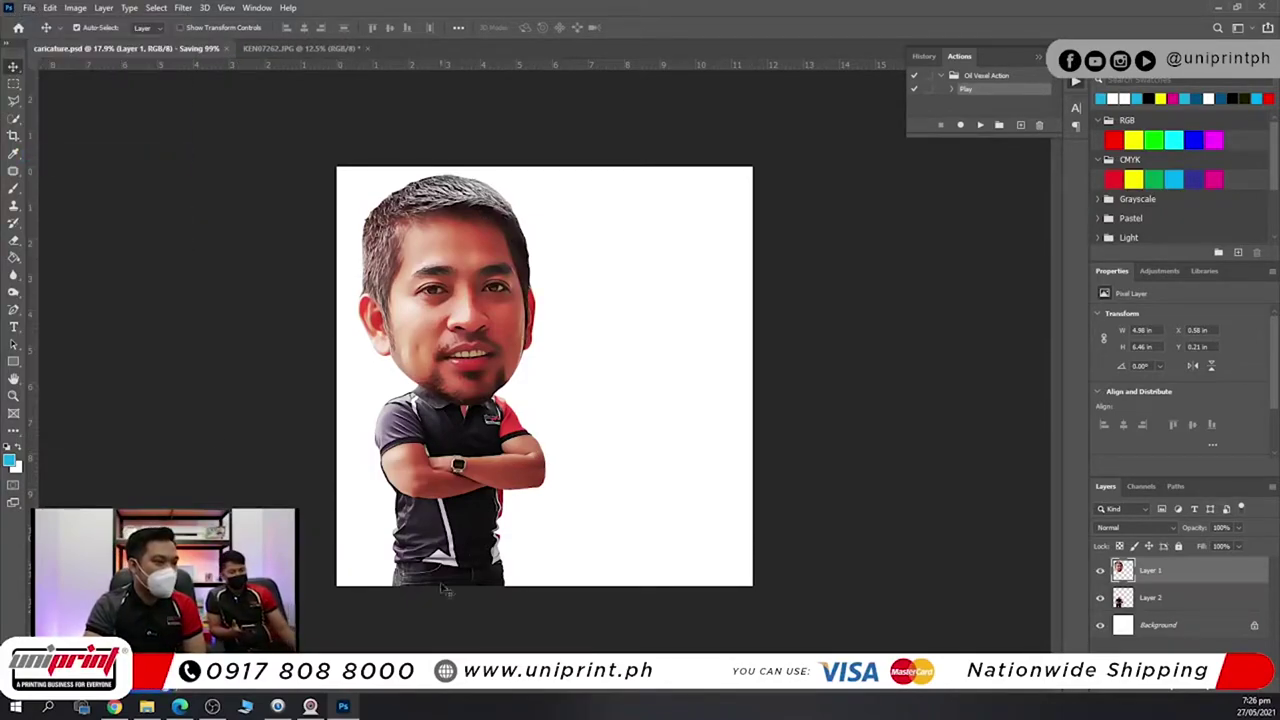
Switch to Chrome, search Google for dafont and open the DaFont website.
click(114, 706)
click(197, 40)
click(242, 34)
key(ctrl+a)
text(dafont)
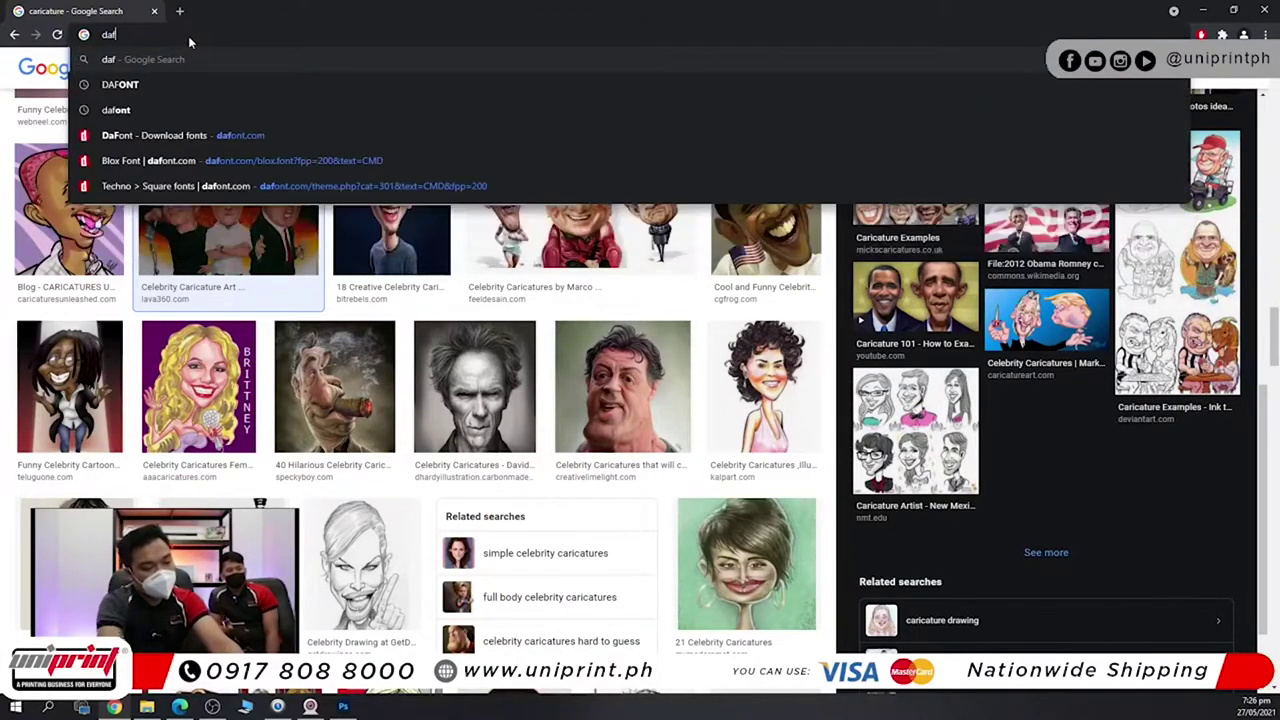
key(Return)
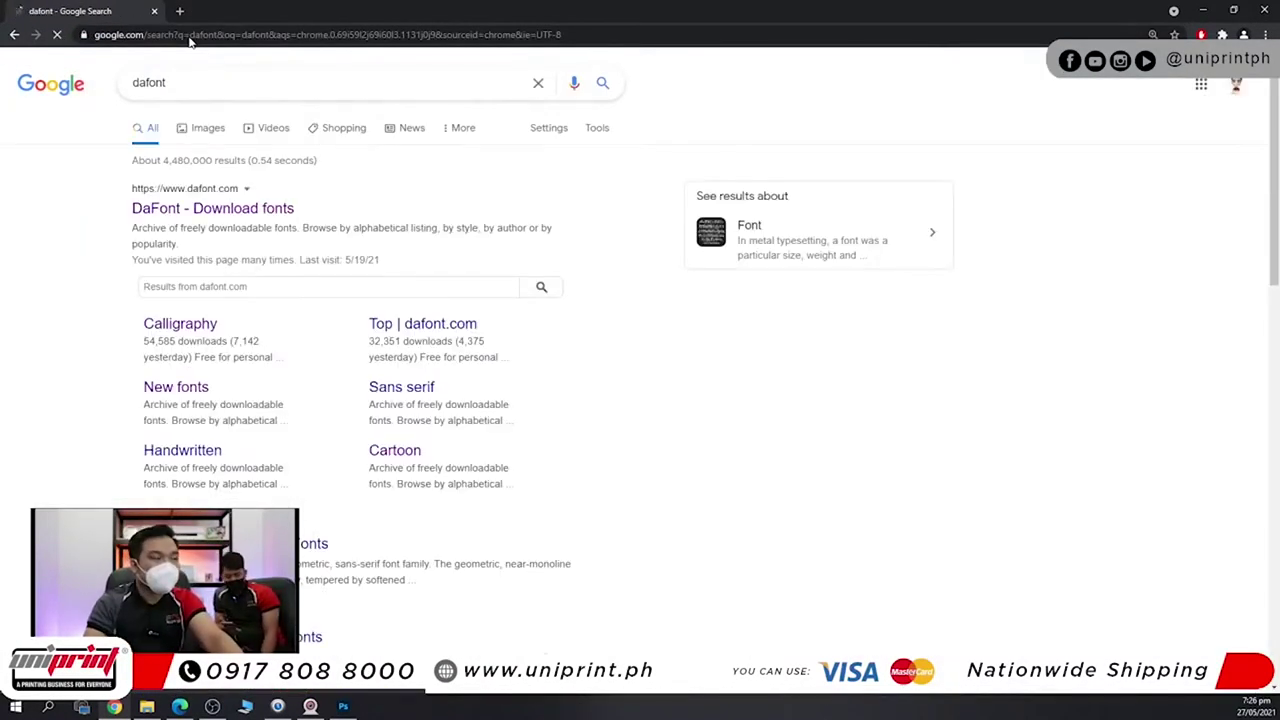
click(163, 212)
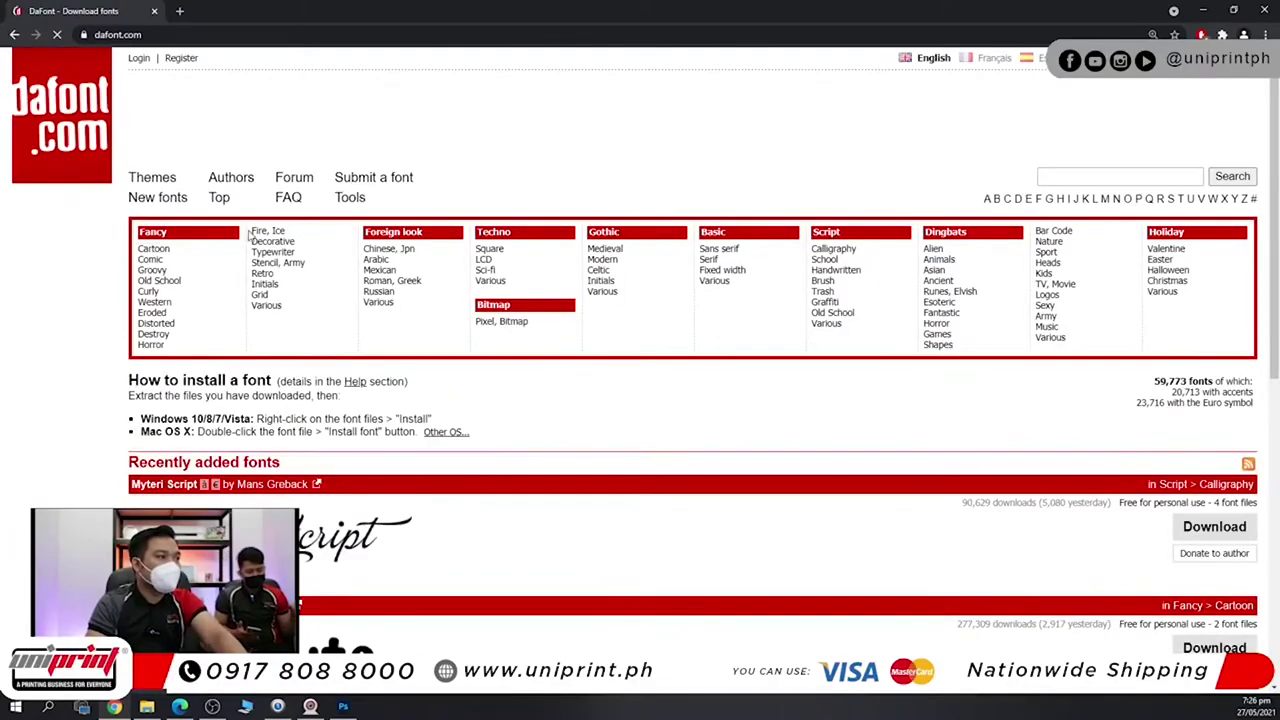
Open the Cartoon font category and preview its fonts with the text "kuya", showing 200 fonts per page.
click(157, 250)
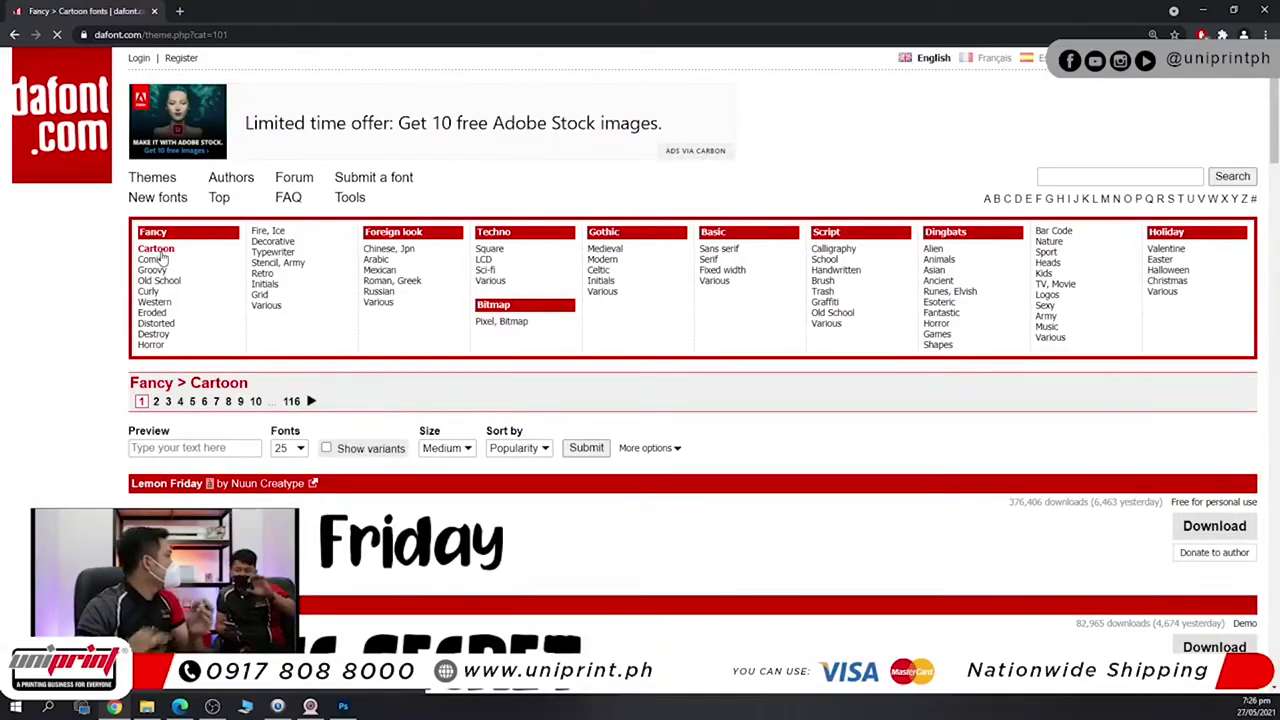
click(177, 447)
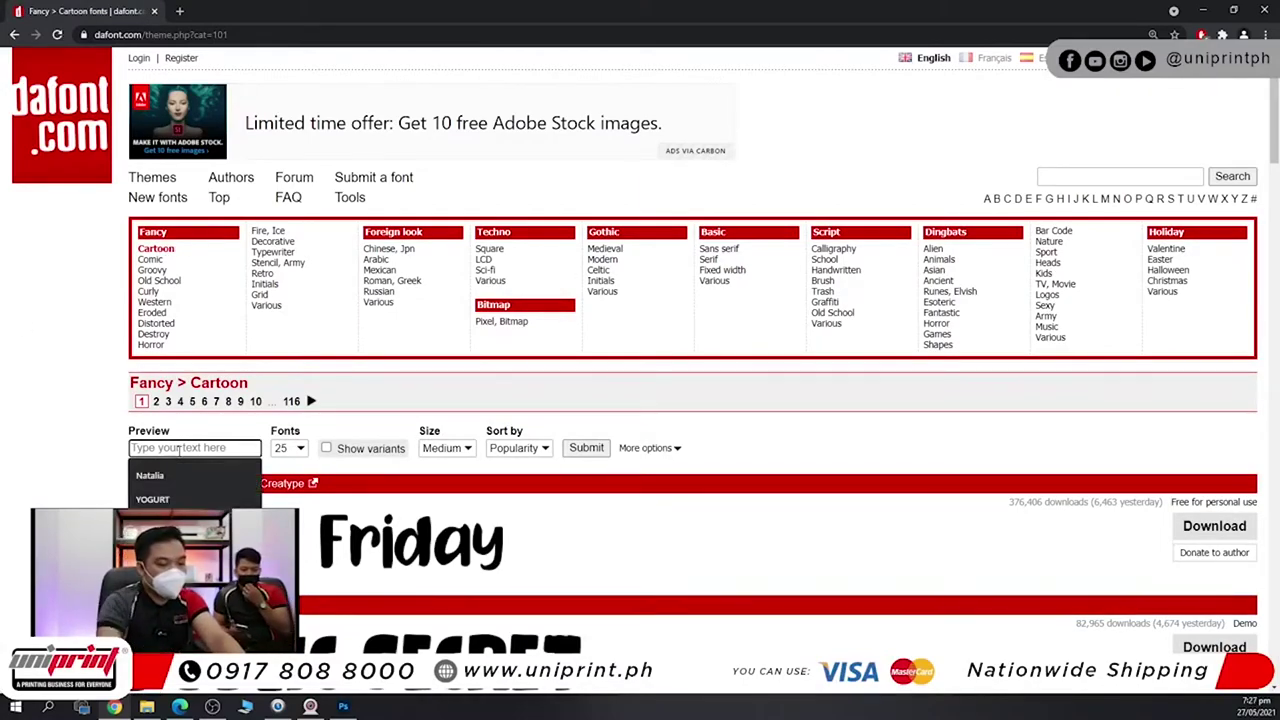
text(kuya)
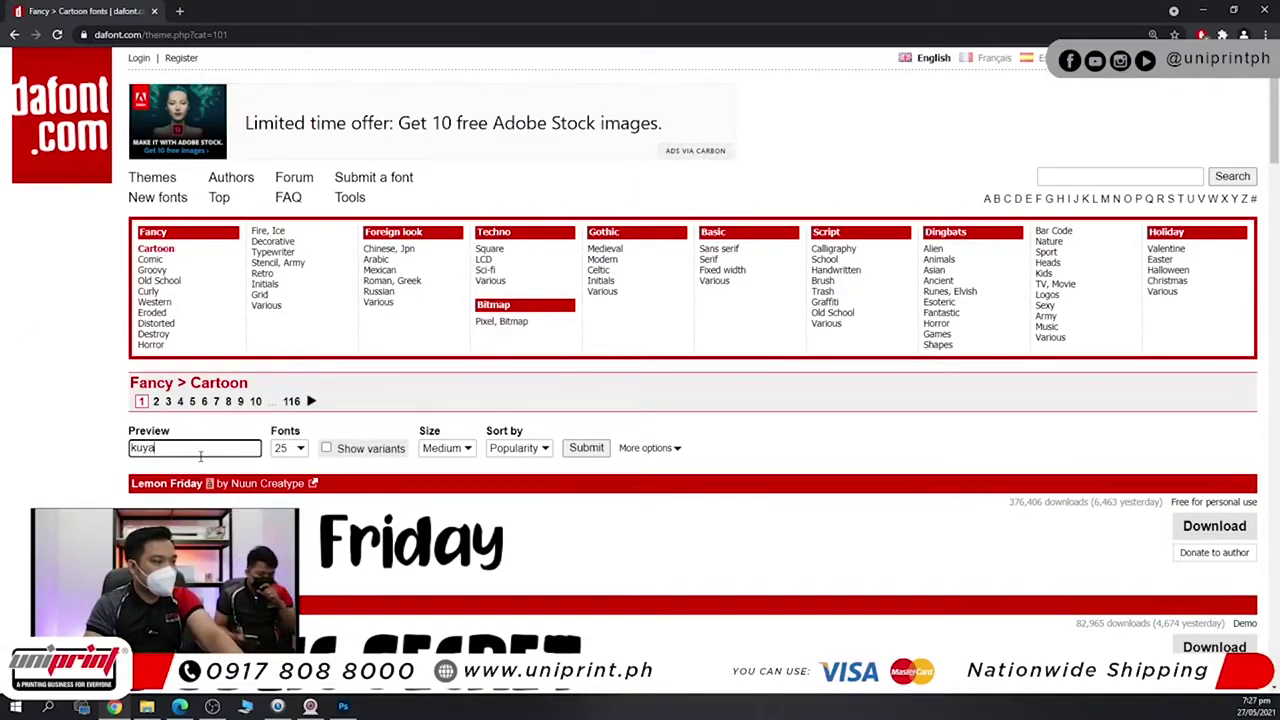
click(301, 446)
click(284, 506)
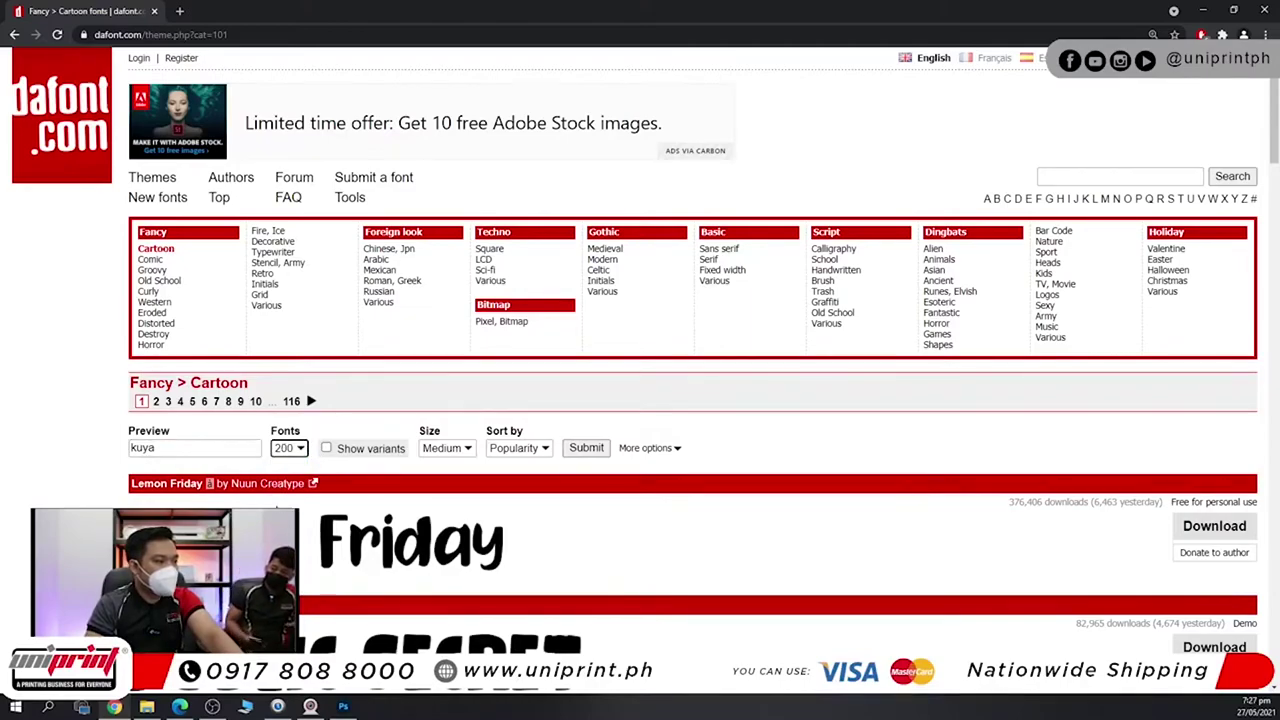
click(588, 449)
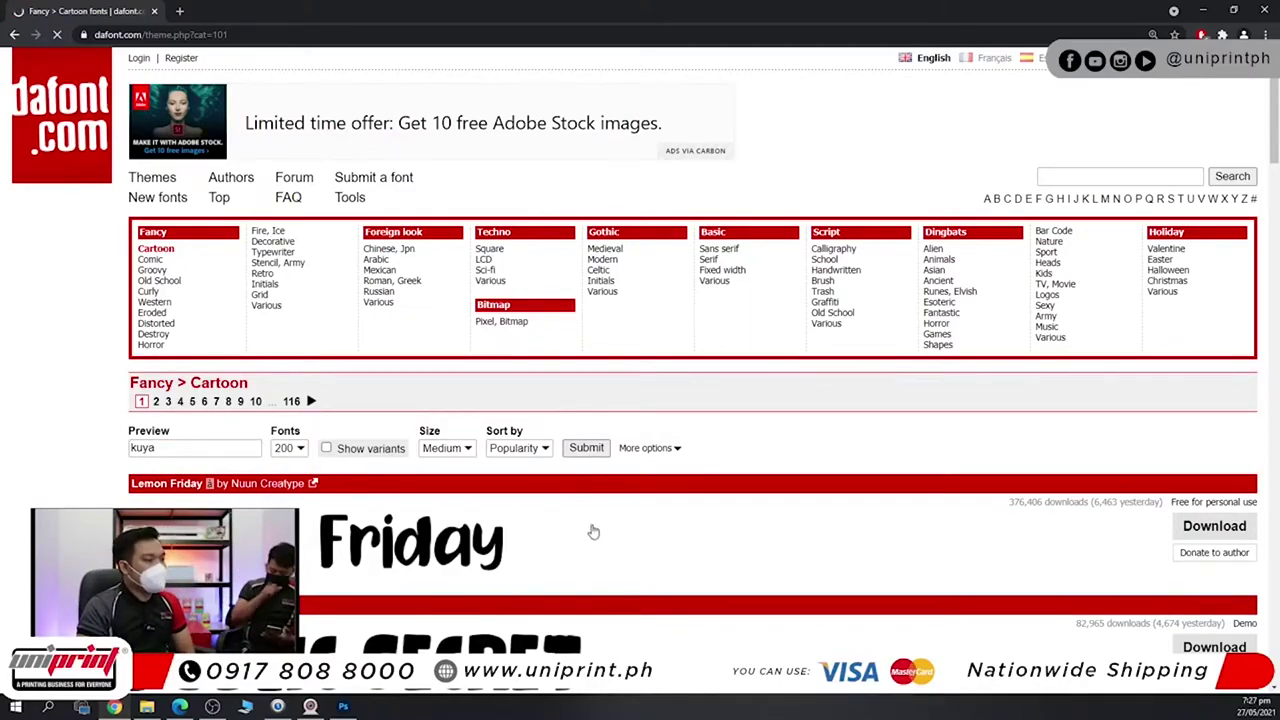
Examine the "kuya" previews of the Cartoon fonts to compare lettering styles for the caricature's caption.
scroll(600, 530, down, 2)
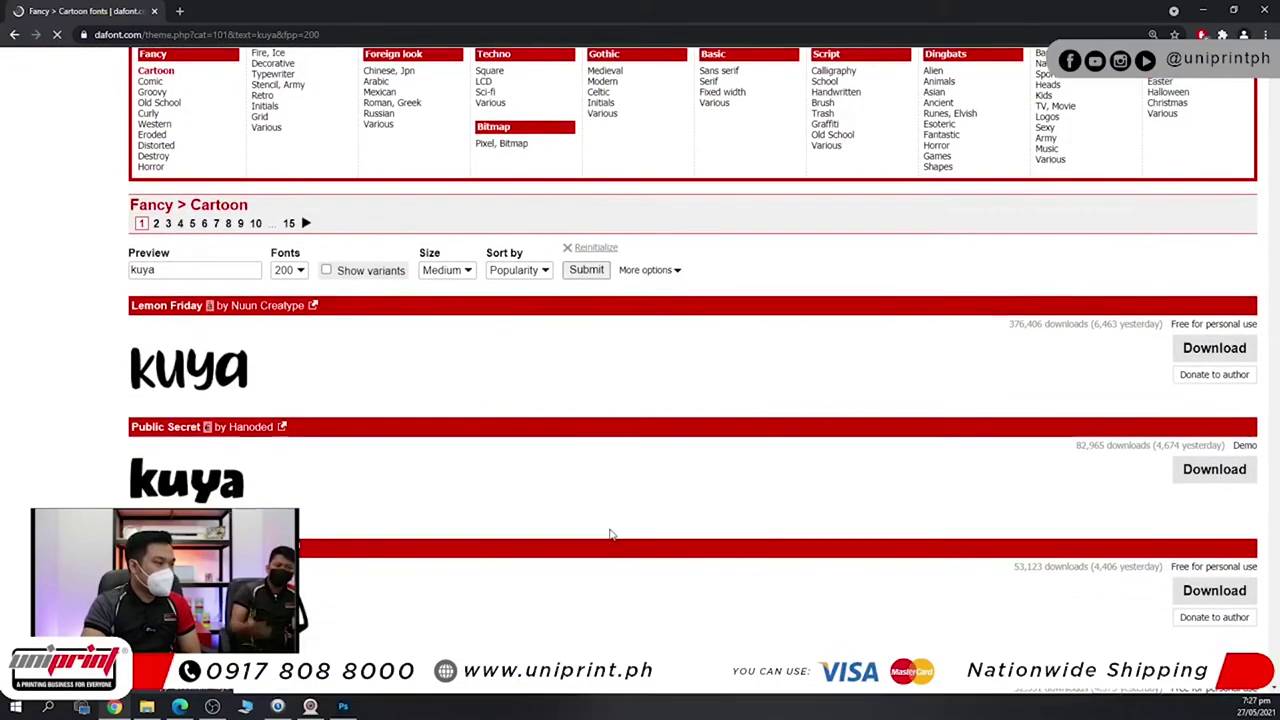
scroll(612, 535, down, 2)
scroll(638, 520, down, 2)
scroll(634, 512, down, 5)
scroll(631, 517, down, 3)
scroll(612, 515, down, 1)
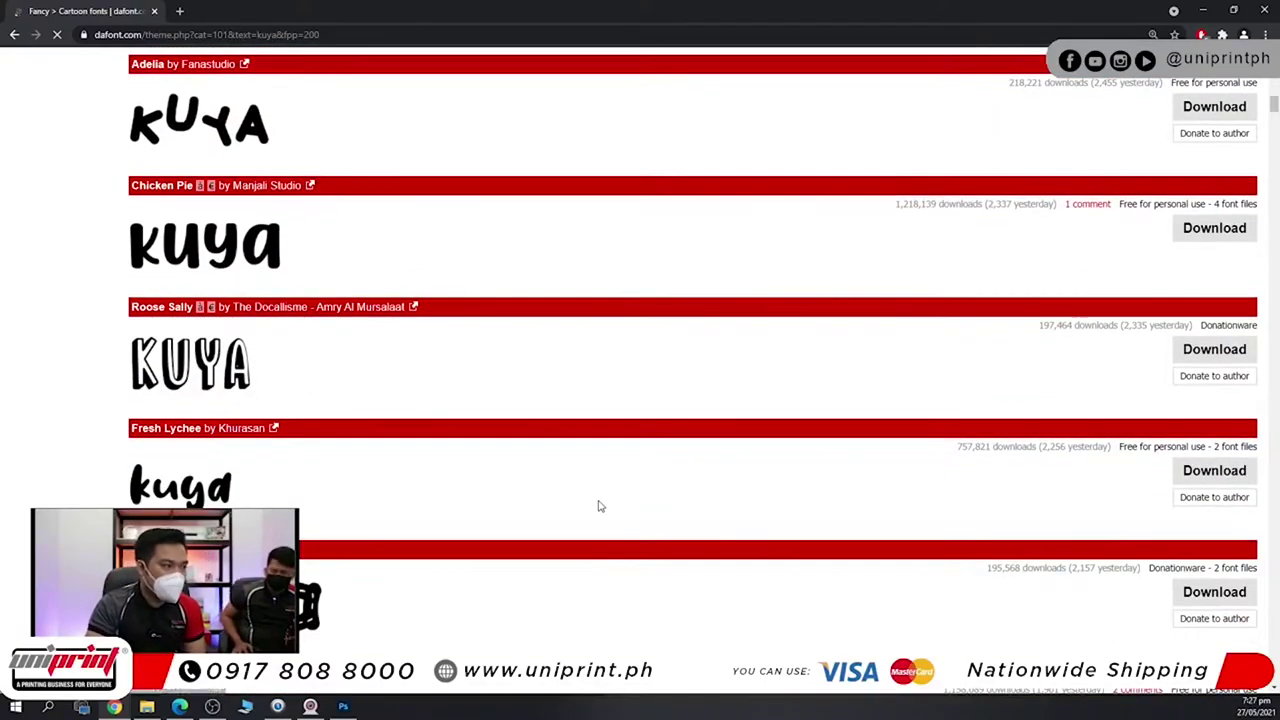
scroll(600, 495, up, 6)
scroll(598, 483, up, 7)
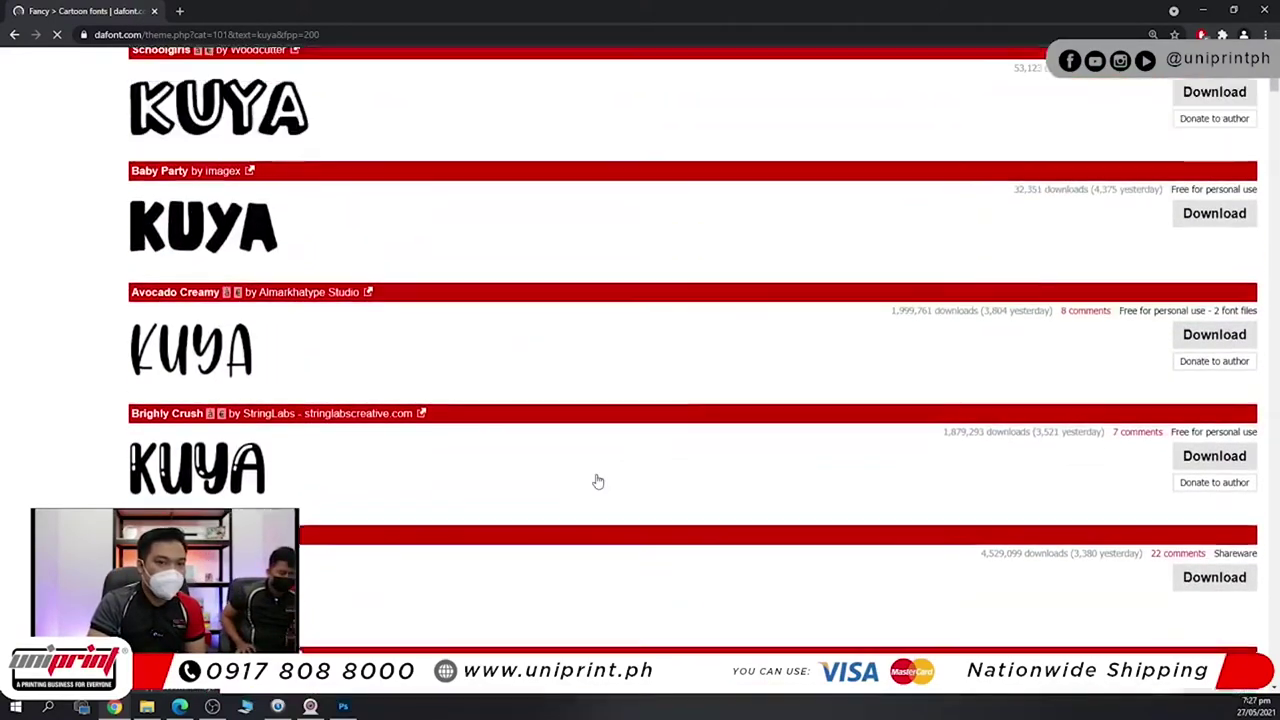
scroll(155, 167, up, 1)
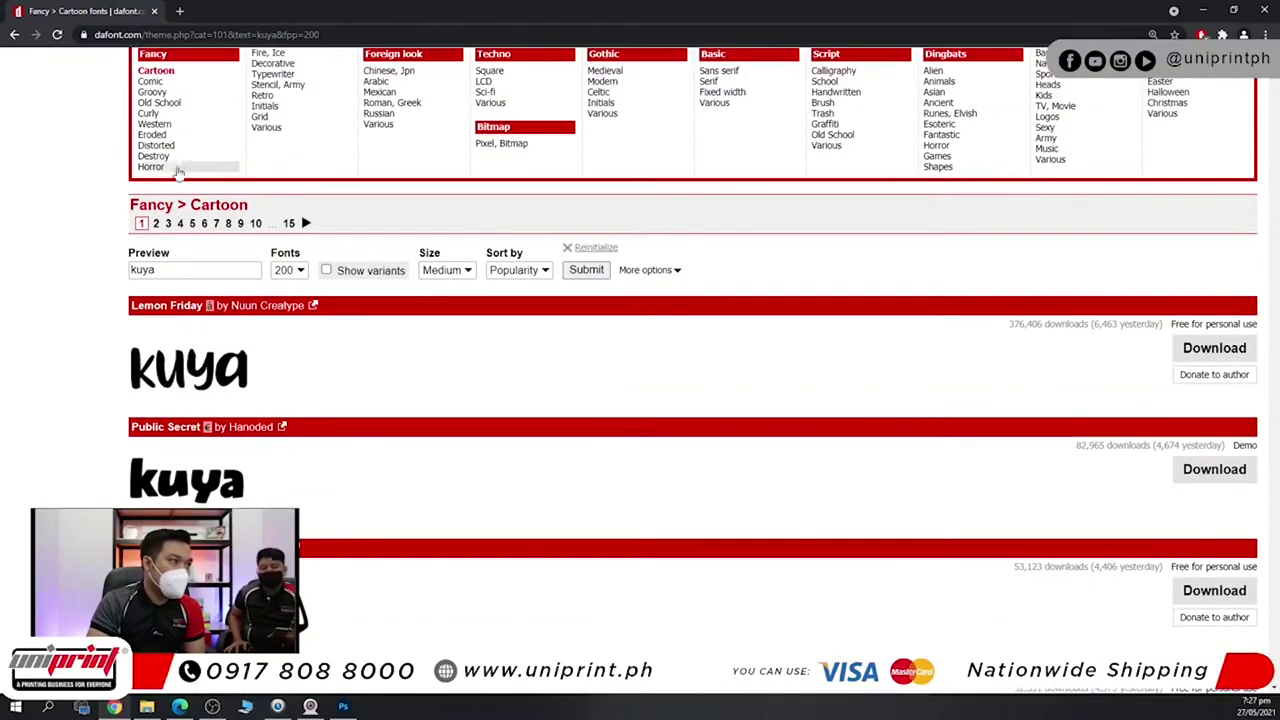
scroll(139, 130, up, 1)
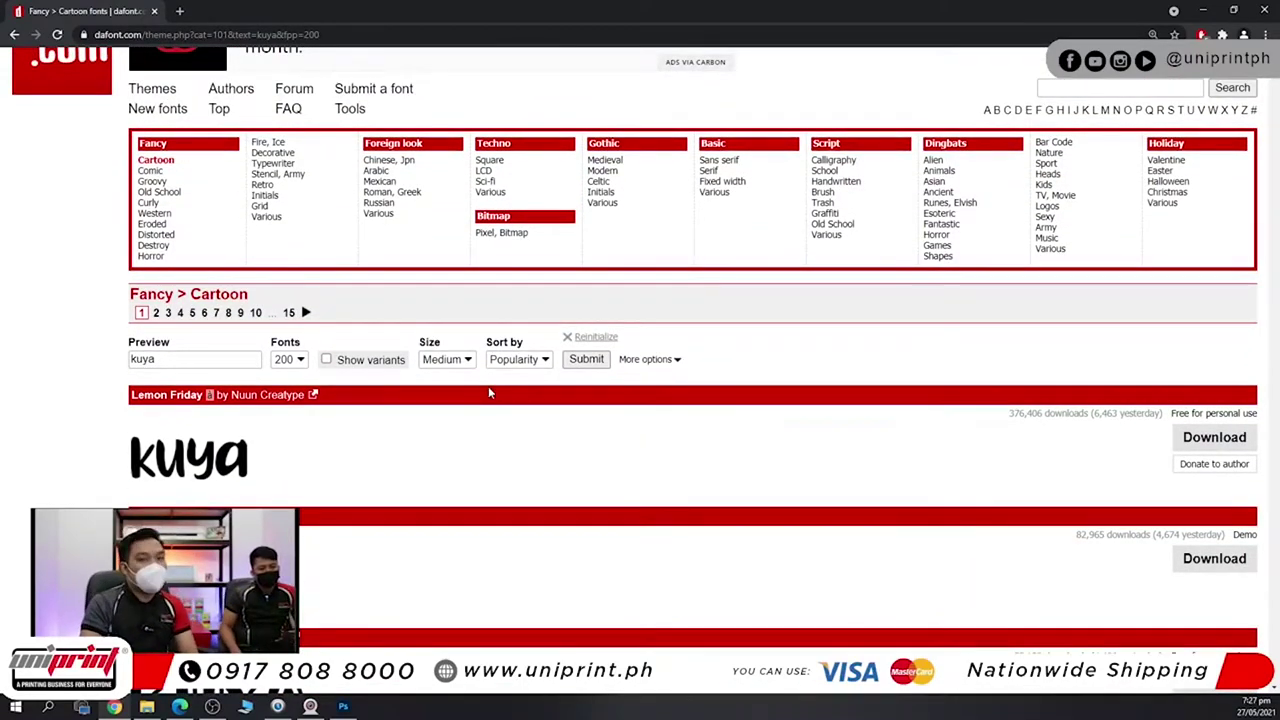
scroll(386, 418, down, 1)
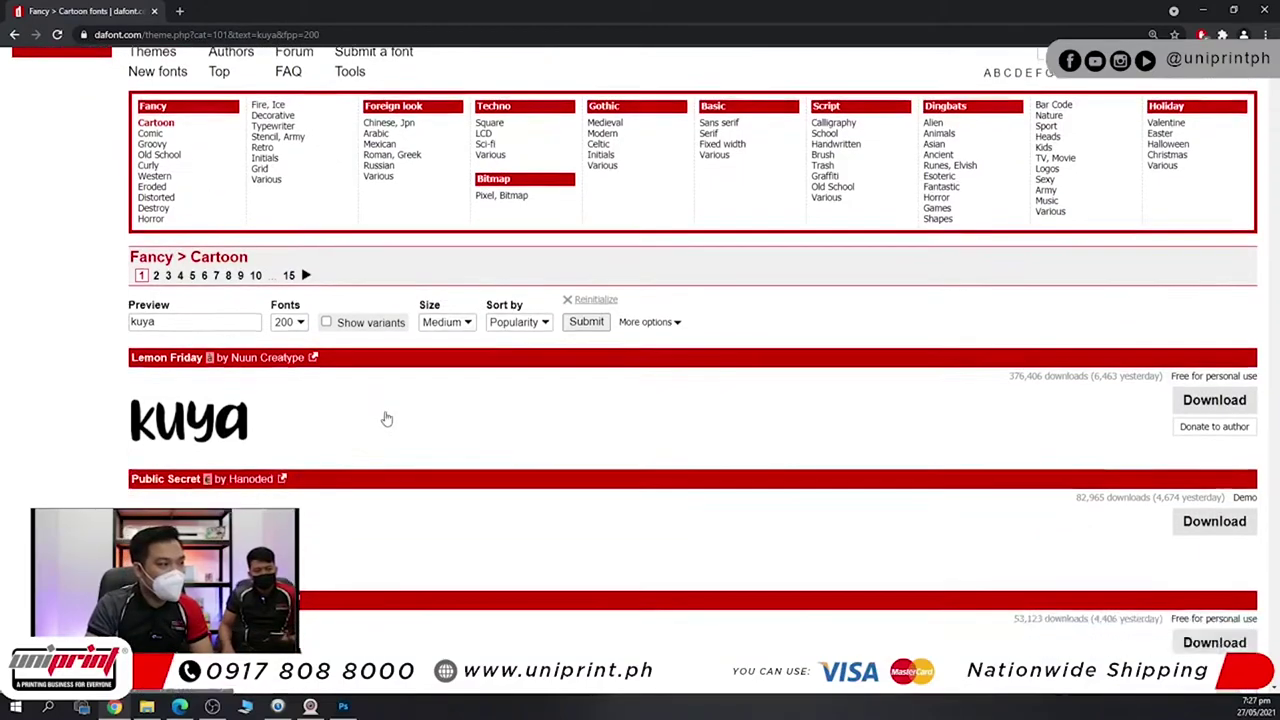
Download the BubbleGum font and extract its archive into a bubblegum folder in Downloads.
scroll(386, 418, down, 10)
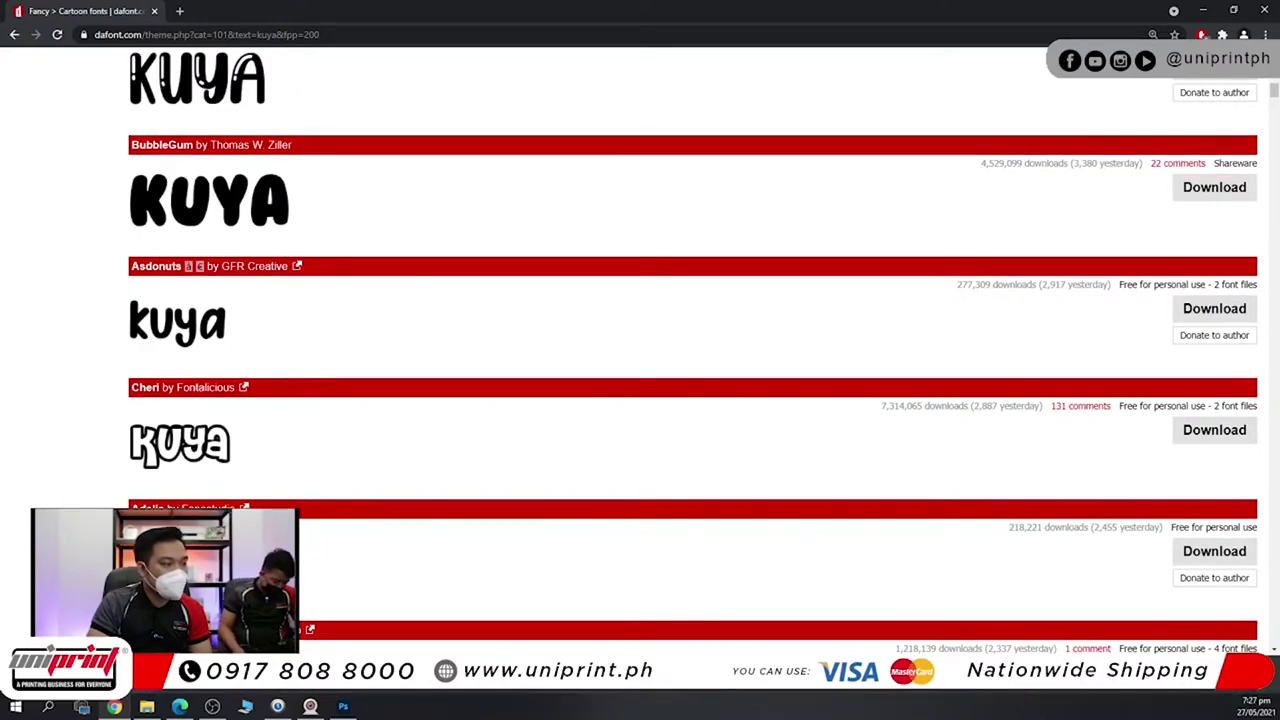
click(200, 625)
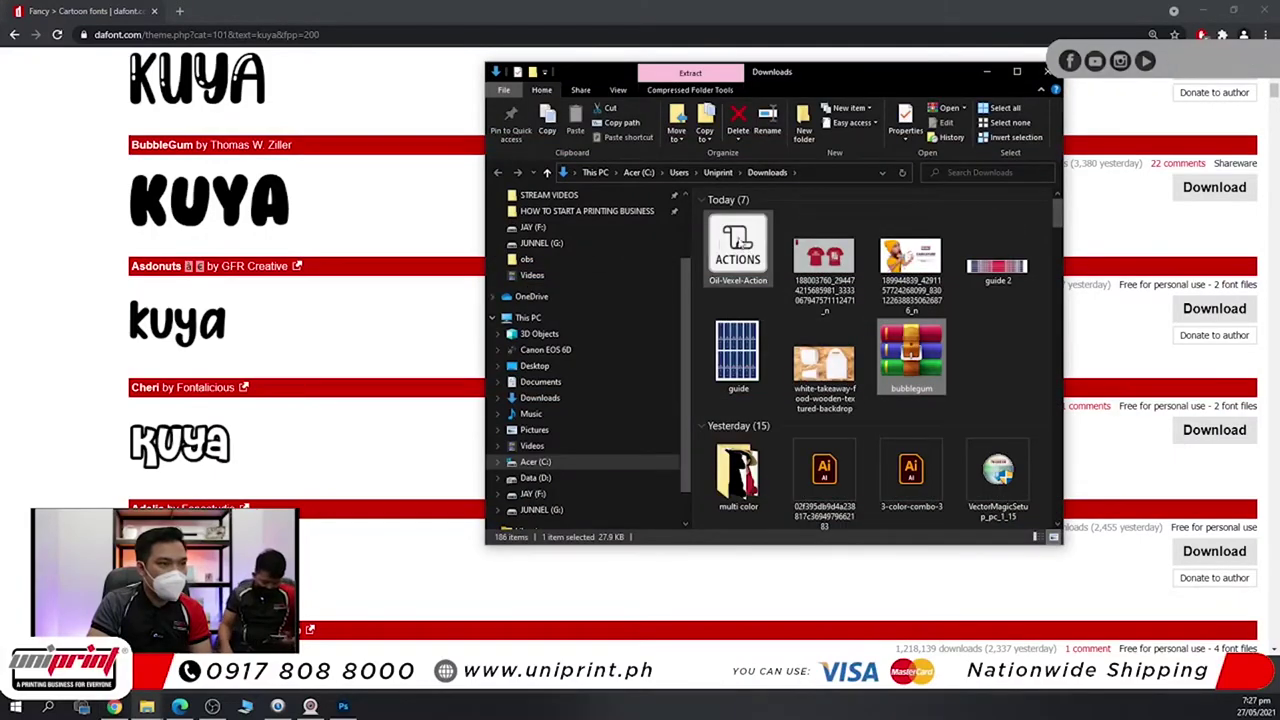
right_click(914, 360)
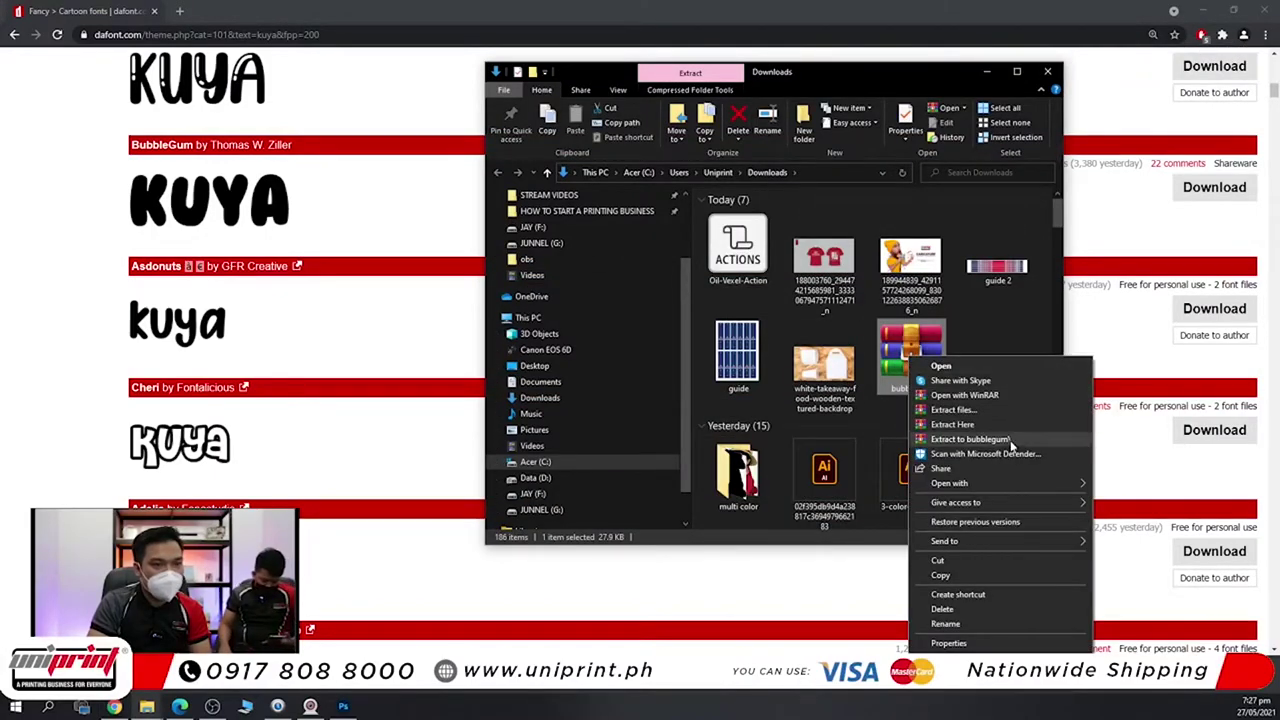
click(1013, 440)
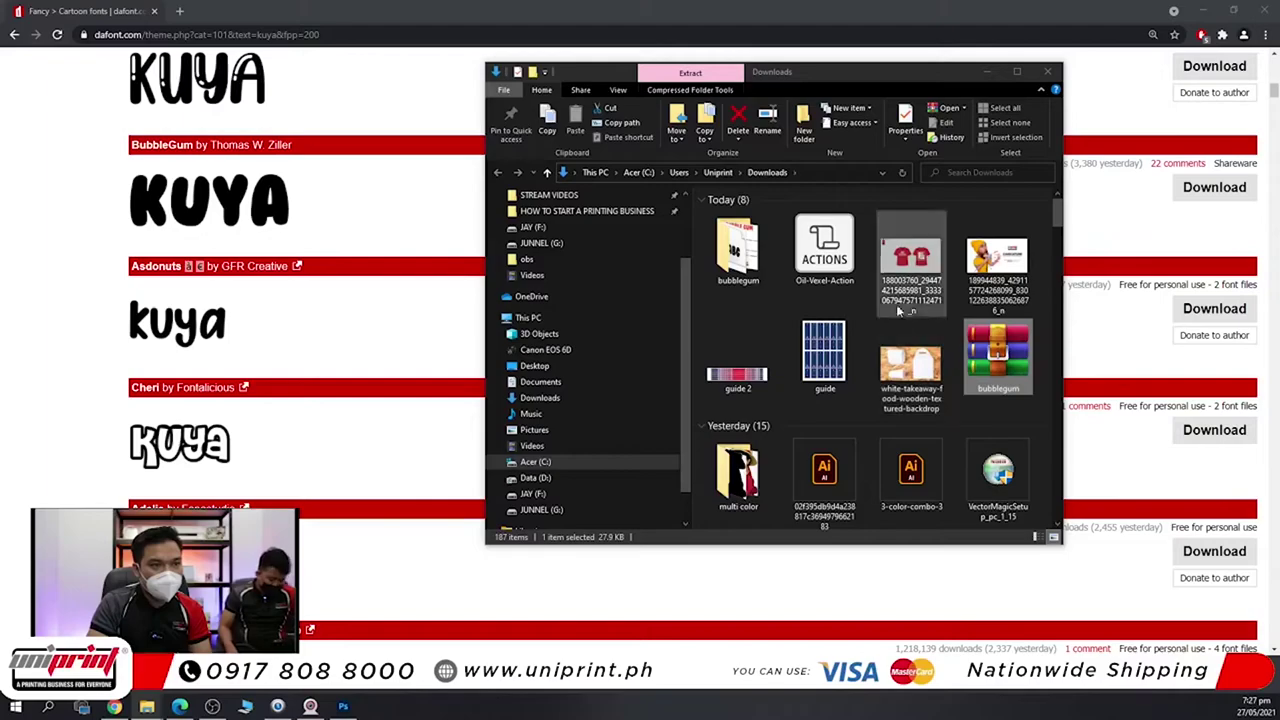
Open the extracted bubblegum folder and install the Bubblegum font file.
double_click(737, 251)
click(737, 232)
right_click(738, 225)
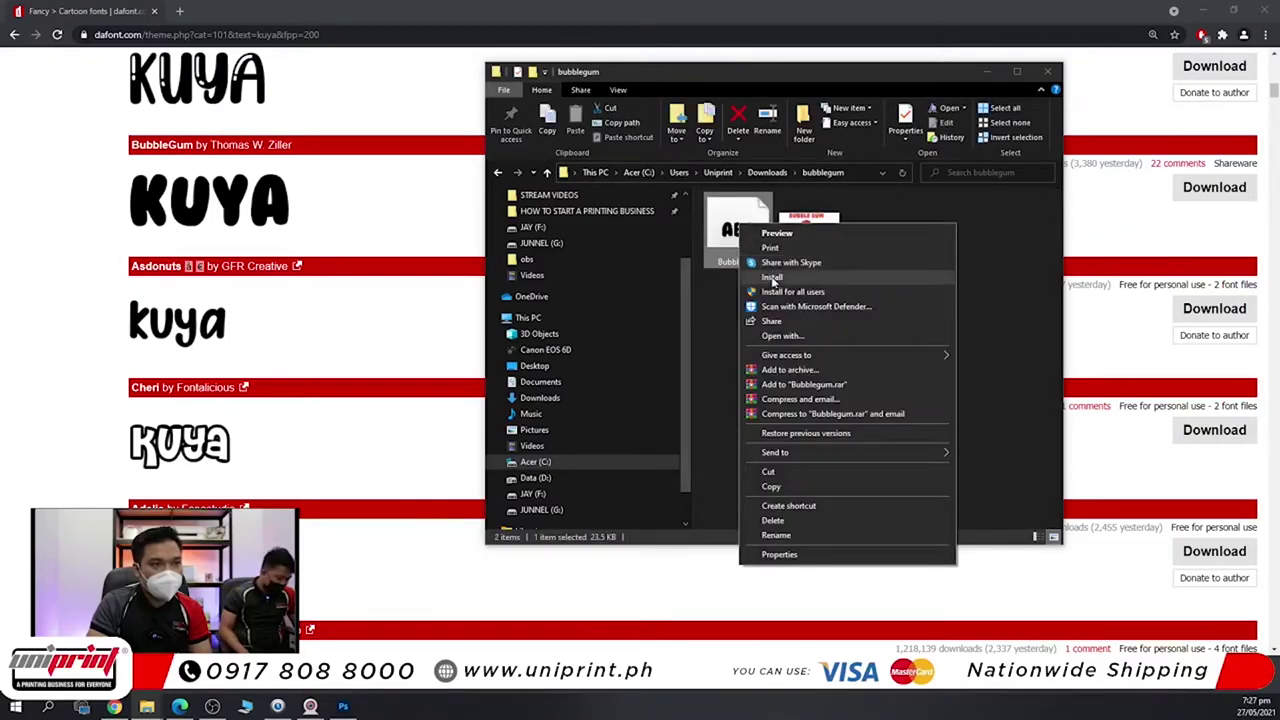
click(776, 284)
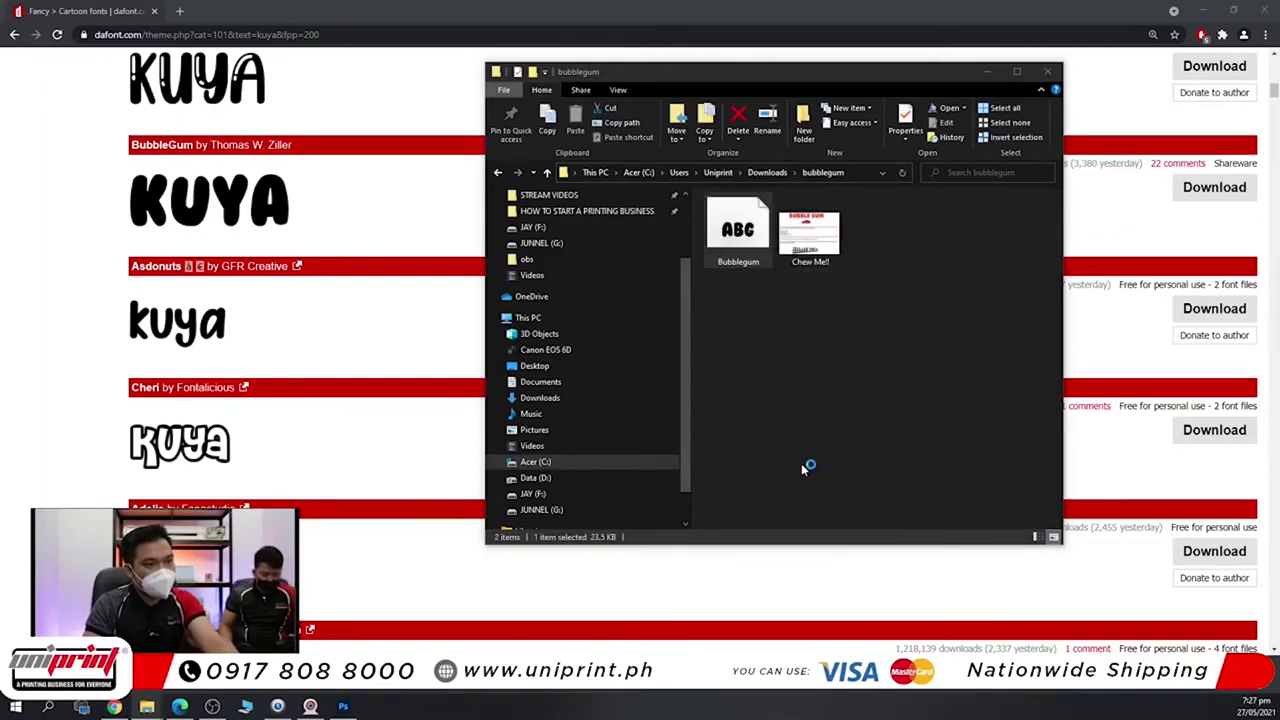
Switch to Photoshop, enter the text KUYA on the blank area beside the chin, and return to the bubblegum font folder.
click(343, 705)
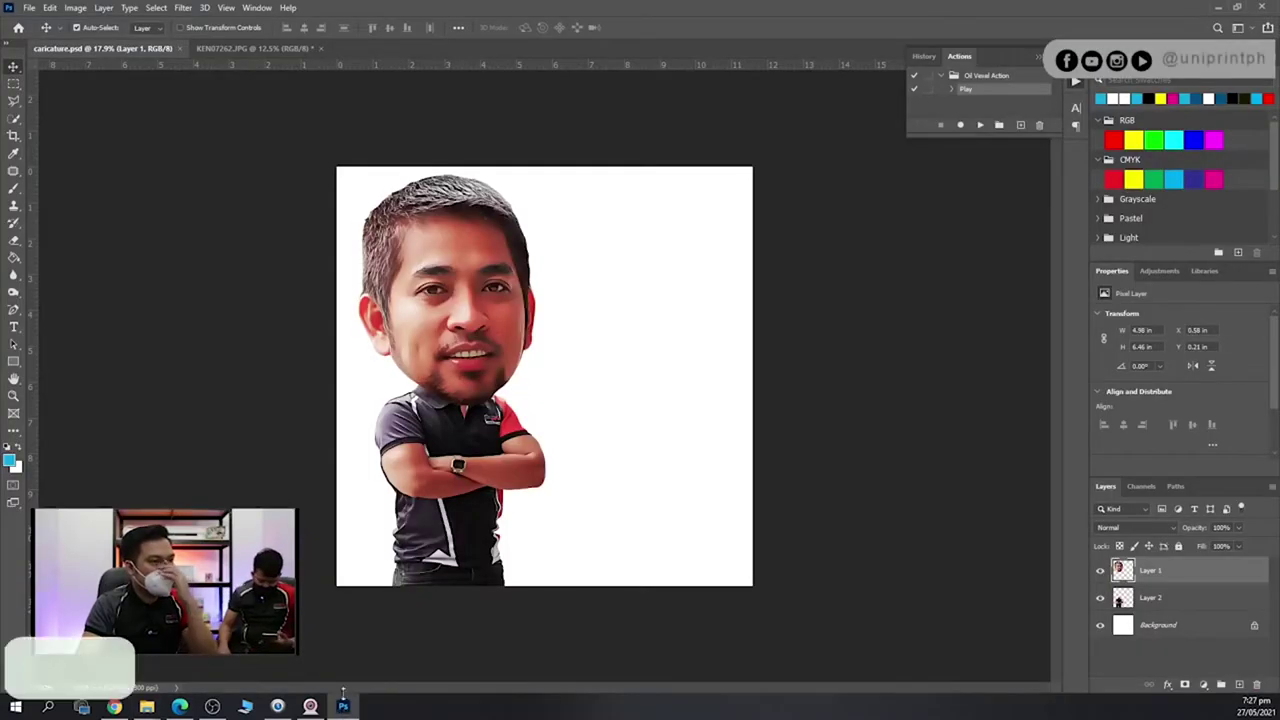
click(13, 326)
click(561, 387)
text(KEN)
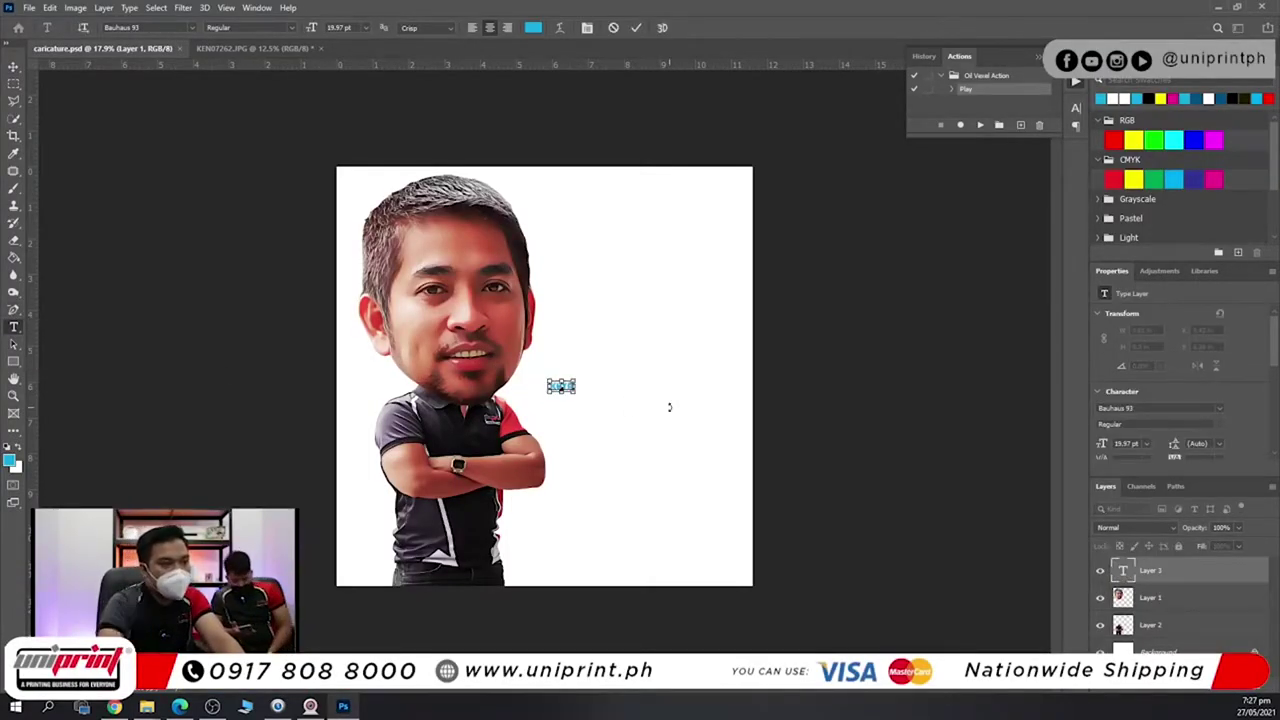
text(KUYA)
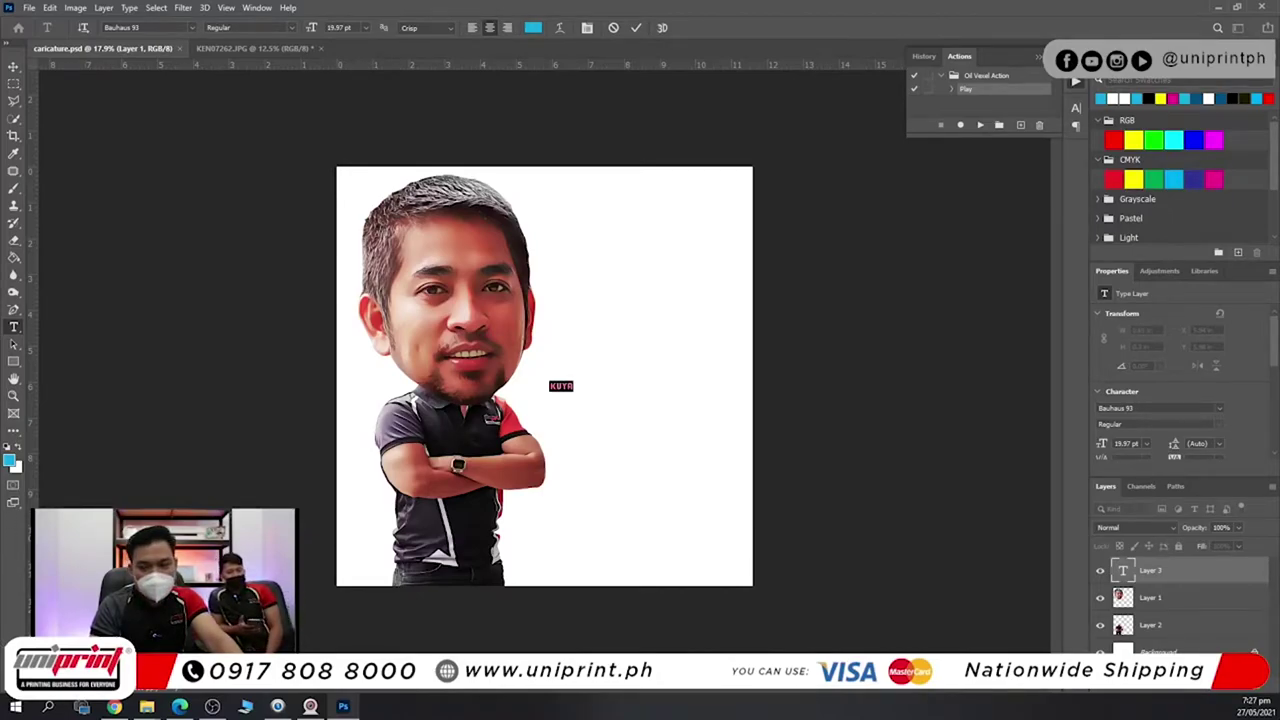
key(alt+Tab)
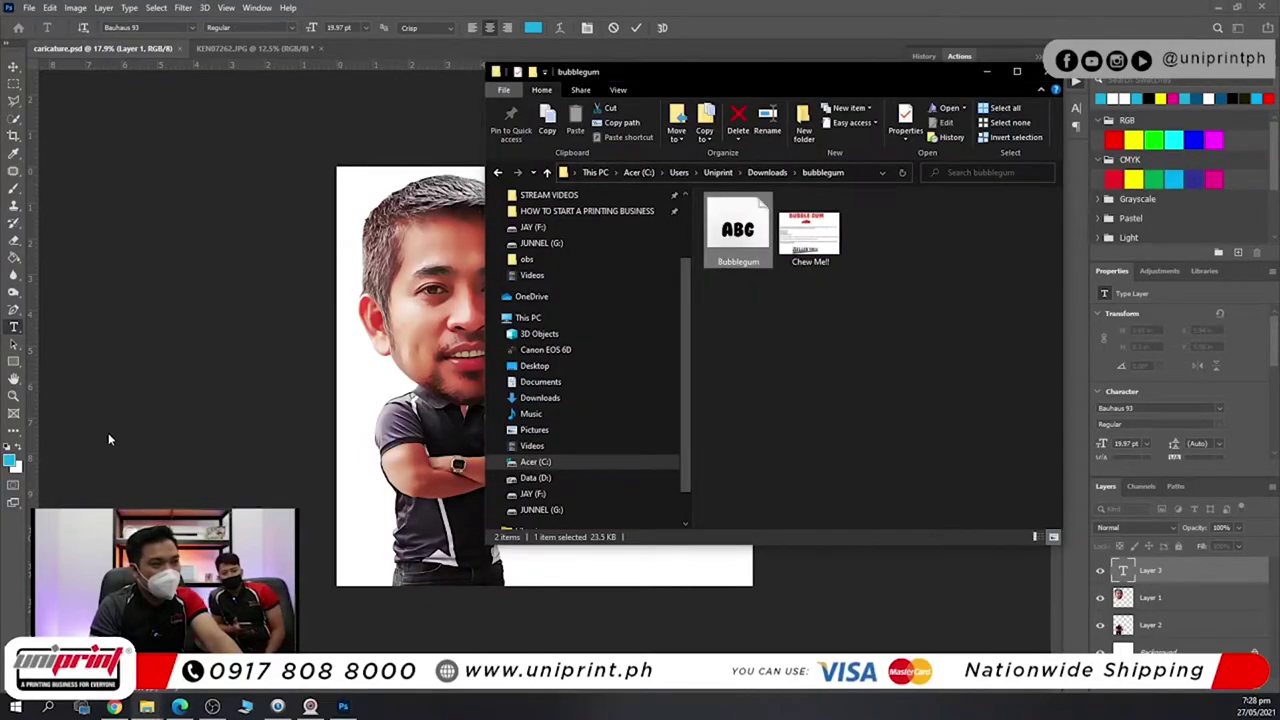
Return to the caricature document and set the KUYA text's font to BubbleGum Regular.
click(984, 73)
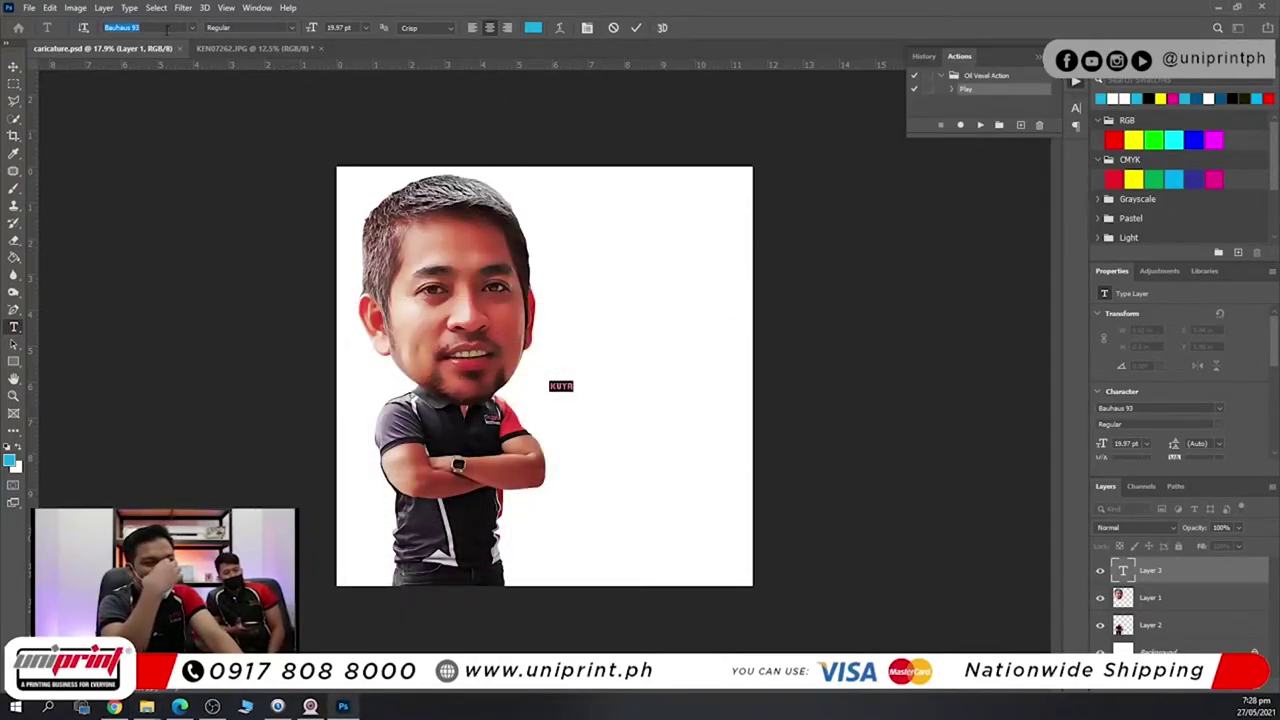
text(bubl)
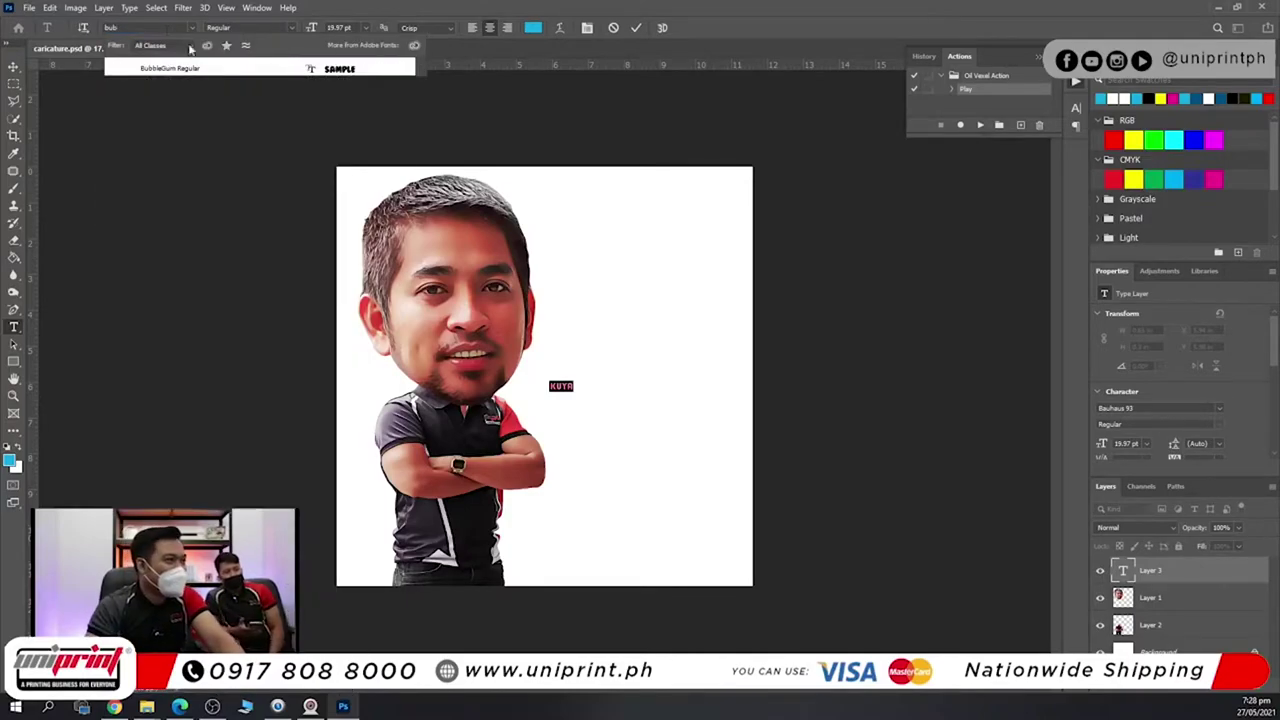
click(214, 69)
key(ctrl+Return)
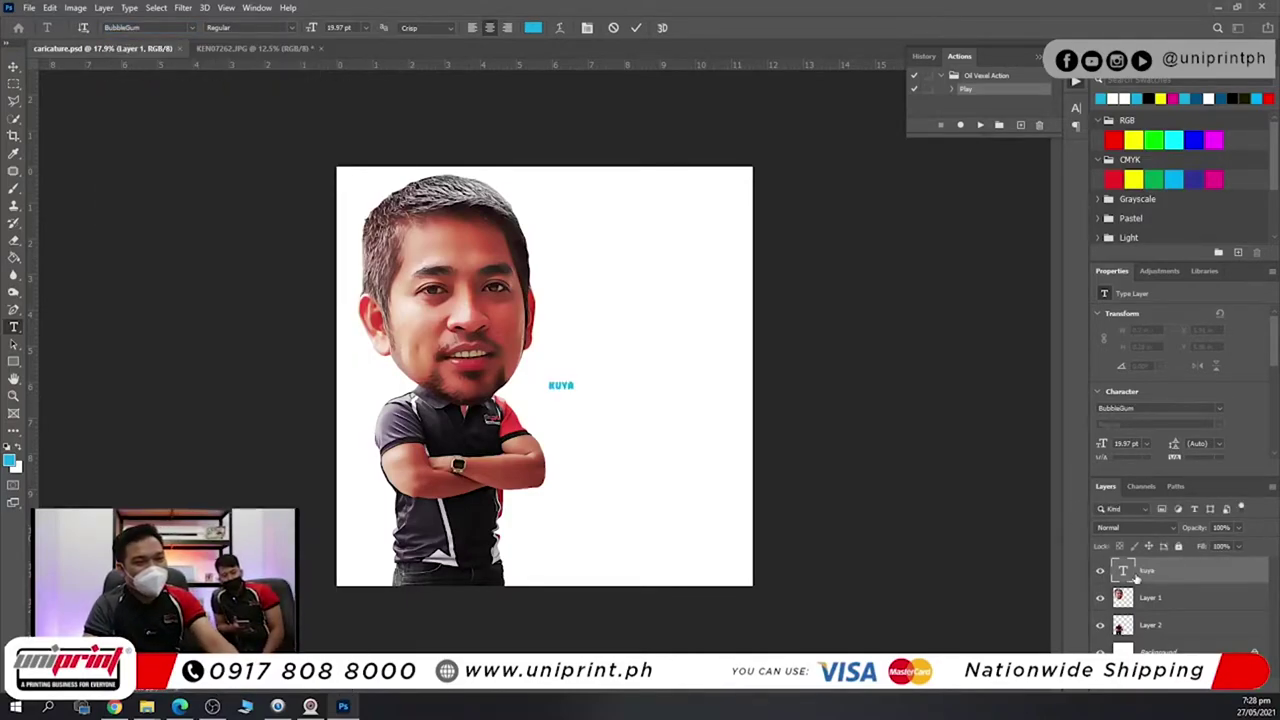
Enlarge the KUYA text to about 81 pt and place it beside the figure's shoulder.
key(ctrl+t)
drag(575, 373, 626, 383)
drag(606, 405, 607, 398)
key(Return)
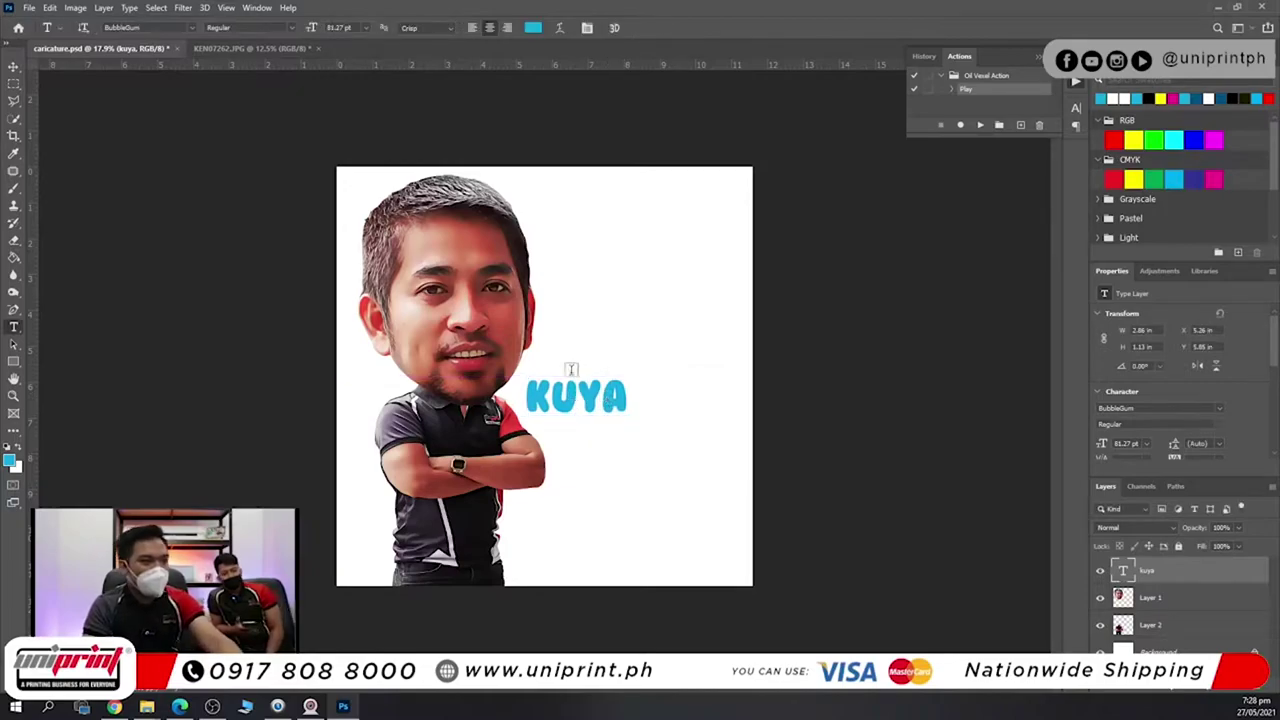
Duplicate the KUYA text just below the original and replace the copy's text with the person's nickname.
click(13, 66)
drag(614, 402, 624, 468)
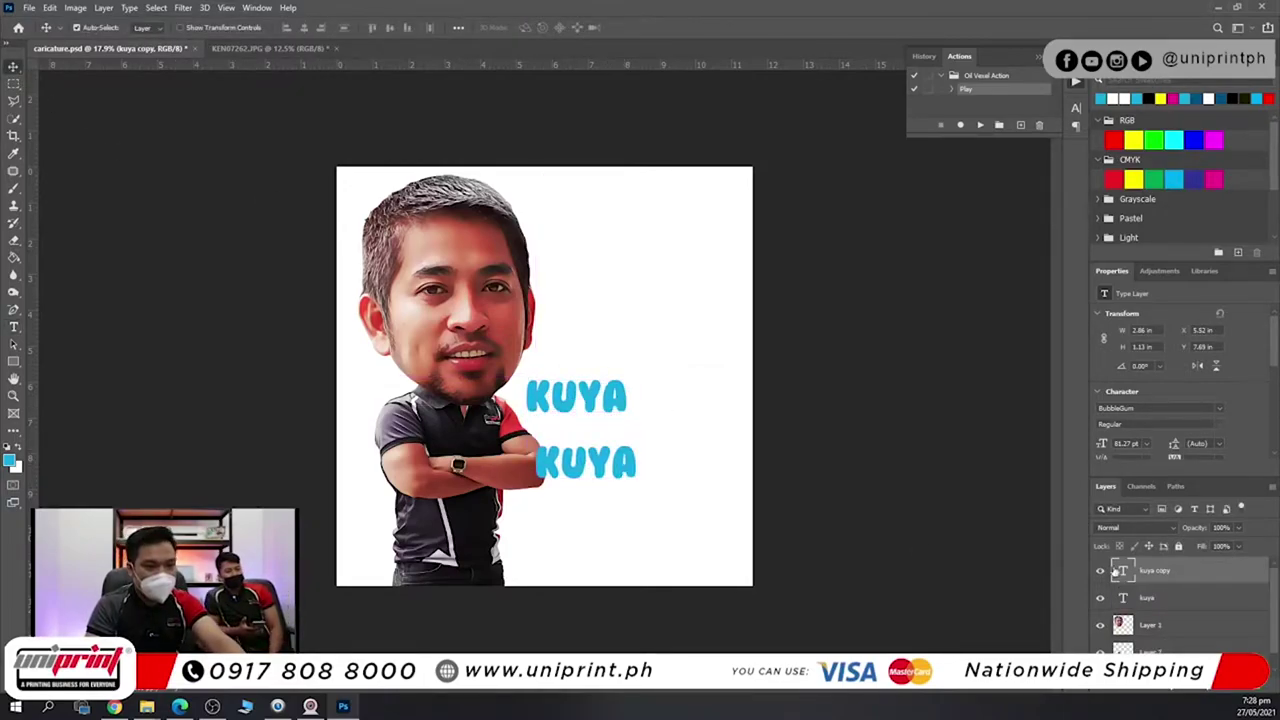
double_click(1122, 570)
text(UDIE)
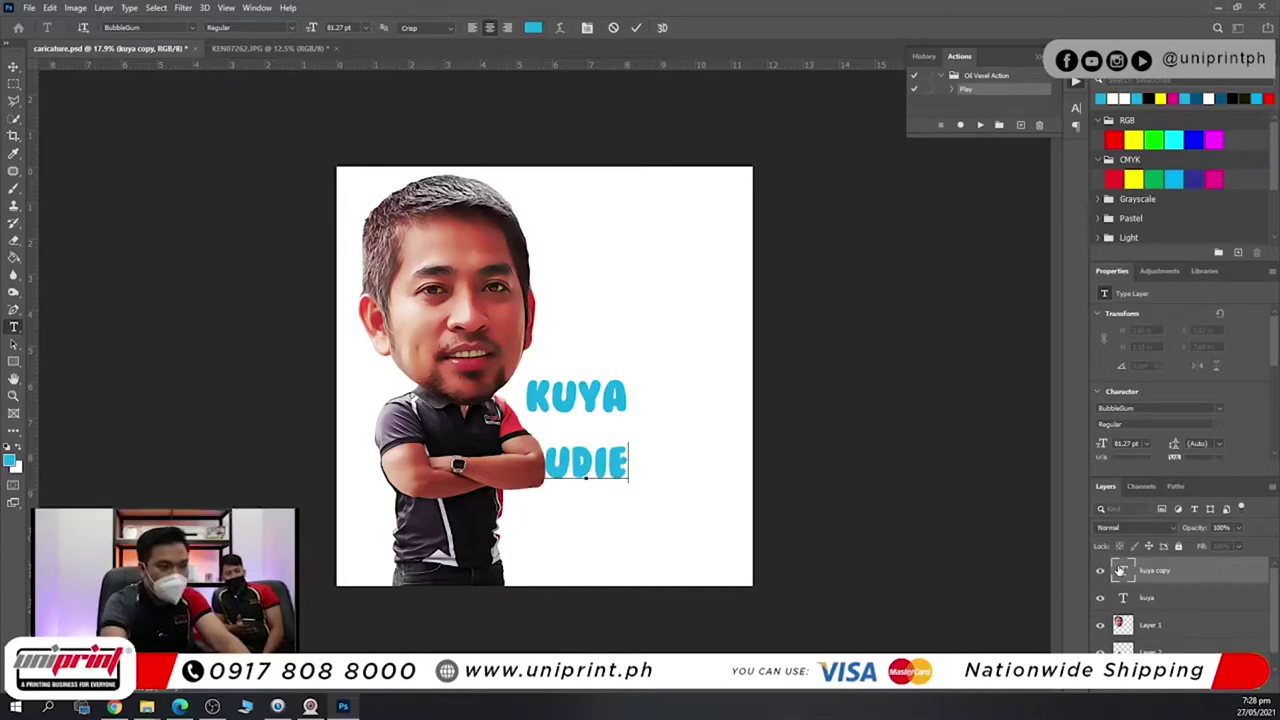
key(ctrl+Return)
Enlarge the nickname text to about 238 pt so it spans from the figure's arms to near the canvas edge.
key(ctrl+t)
drag(630, 443, 737, 418)
drag(701, 466, 704, 468)
key(Return)
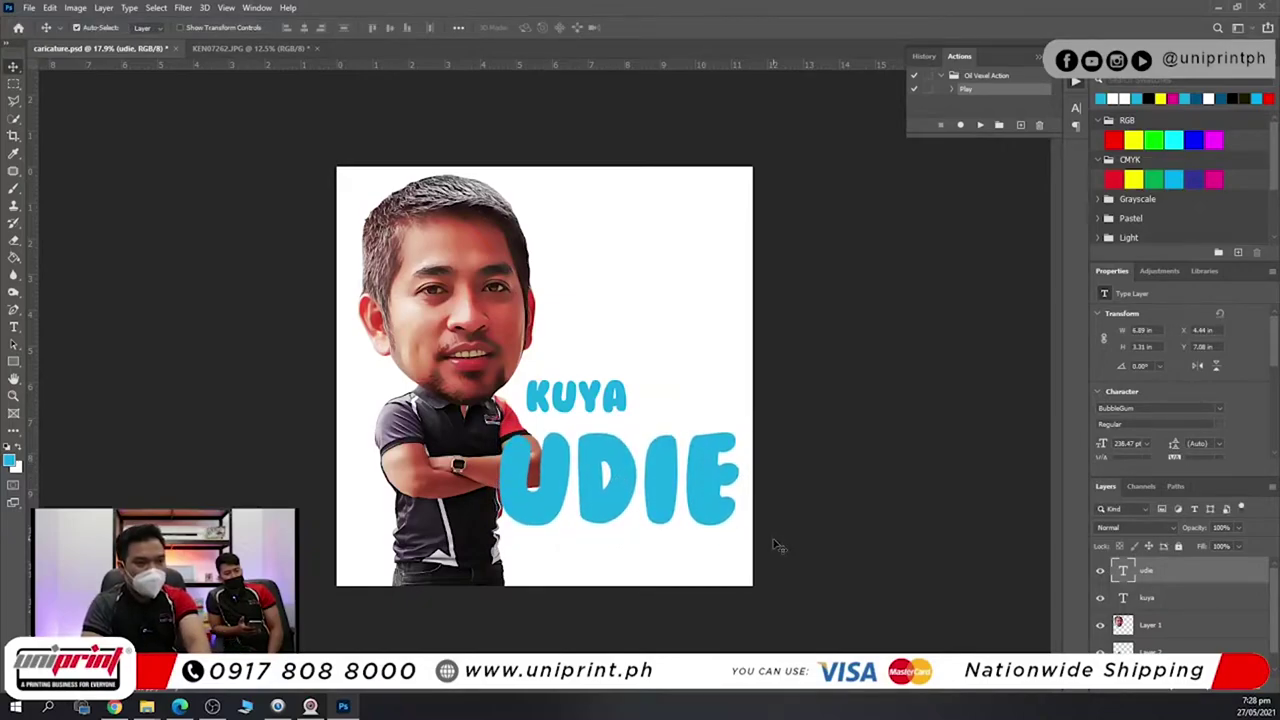
Tighten the nickname text's letter spacing by setting its tracking to -28.
double_click(1123, 570)
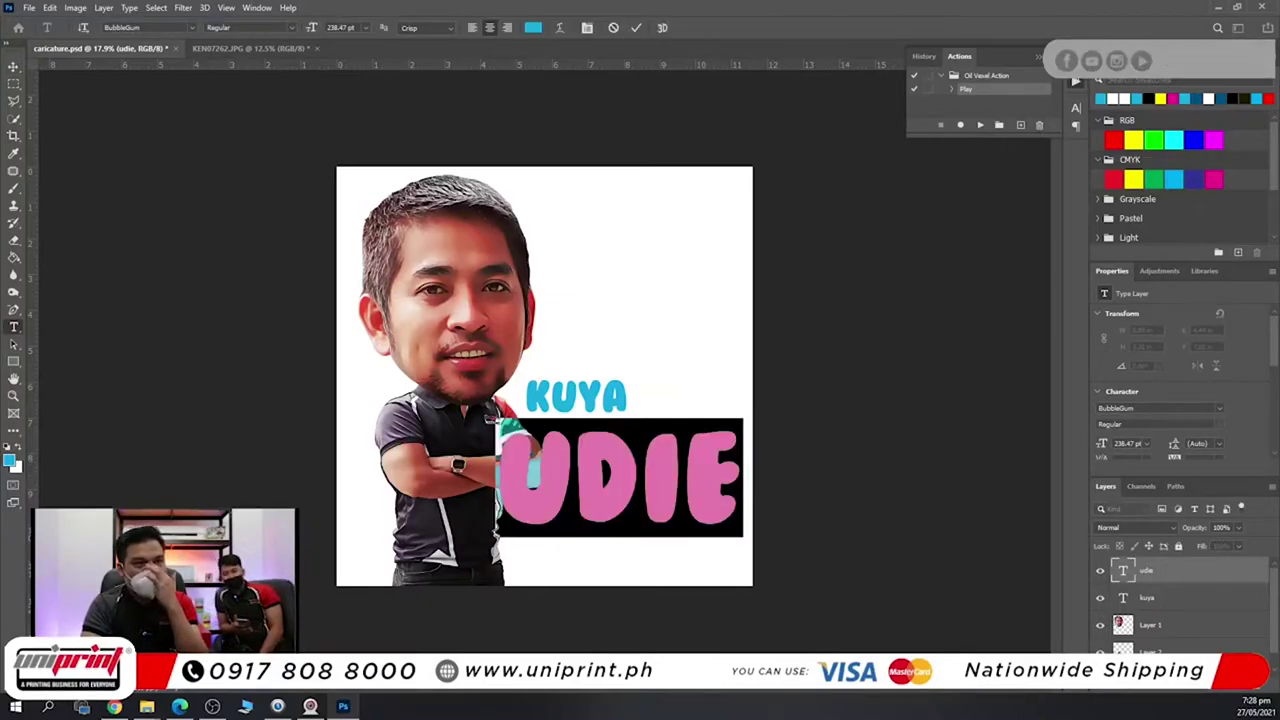
click(924, 56)
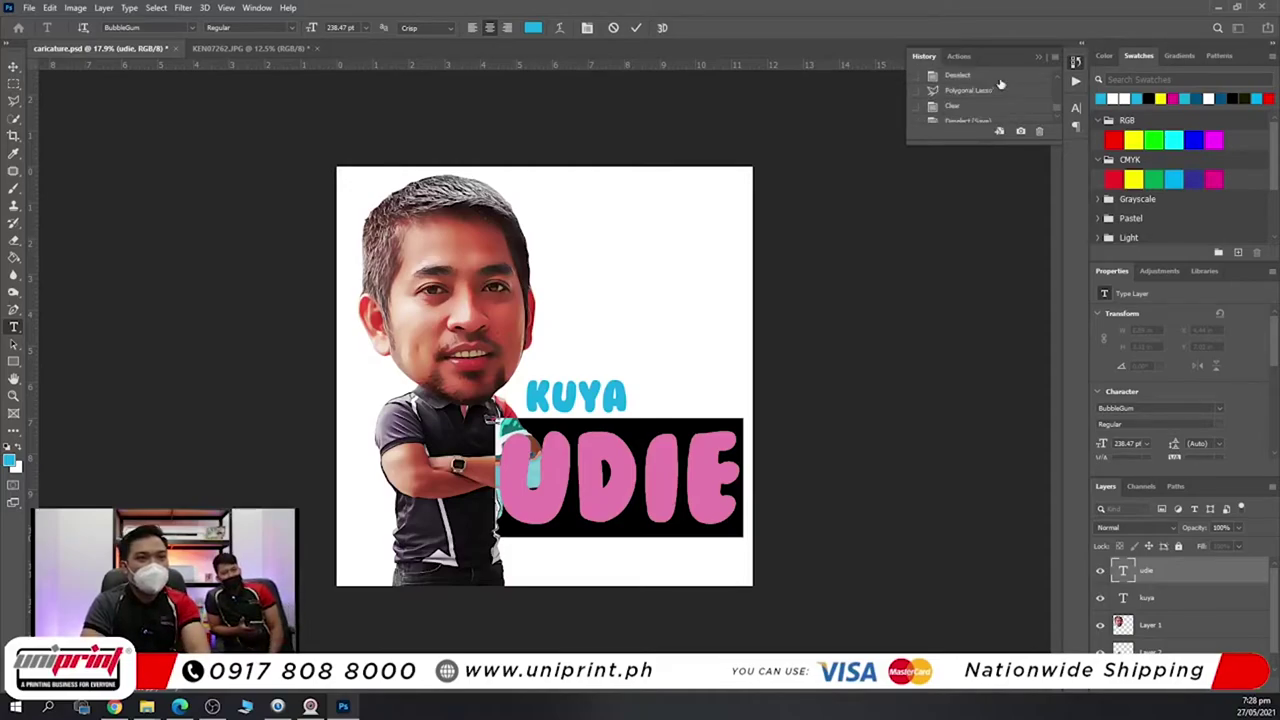
click(1076, 110)
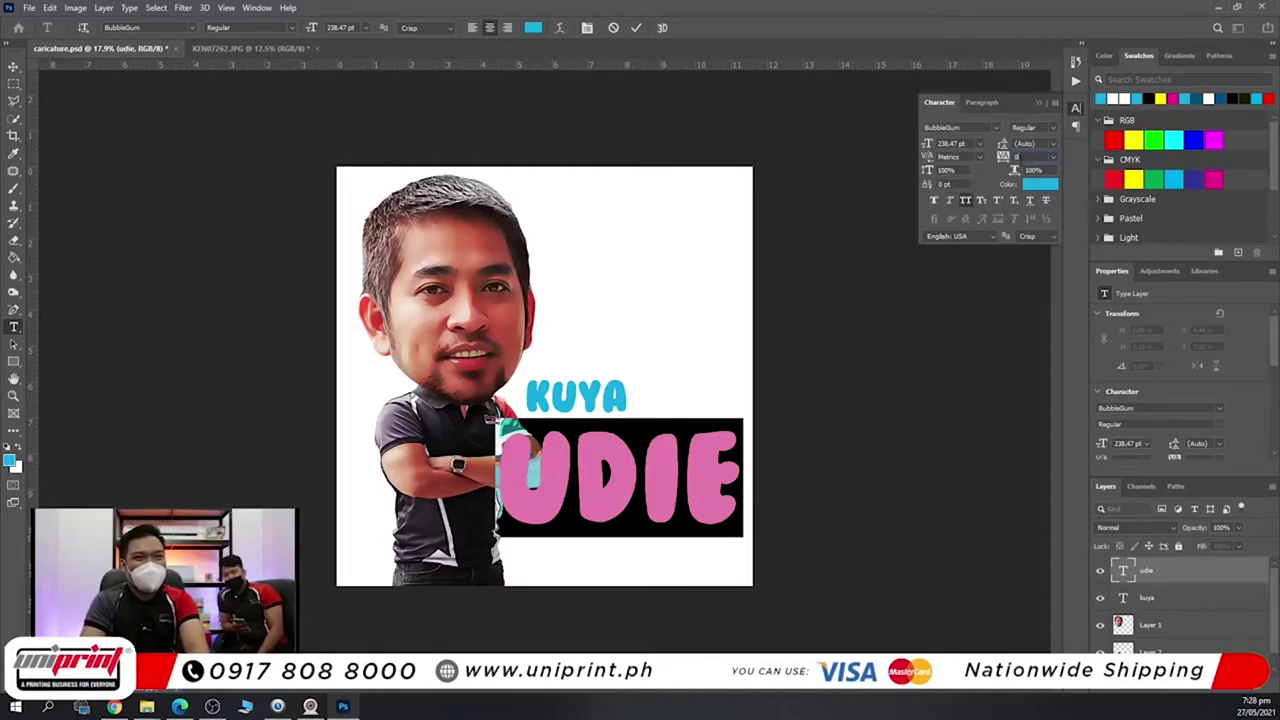
key(Down)
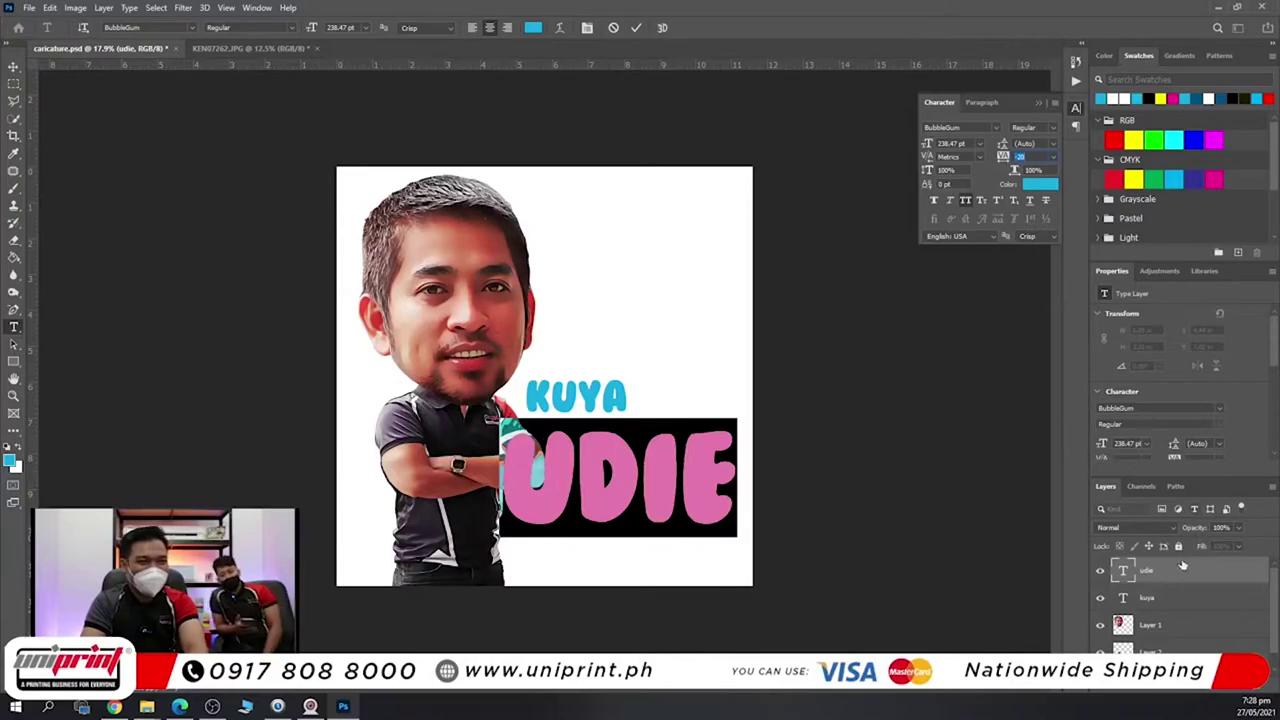
click(1000, 560)
key(v)
Add a Color Overlay layer effect to the nickname text.
right_click(1163, 574)
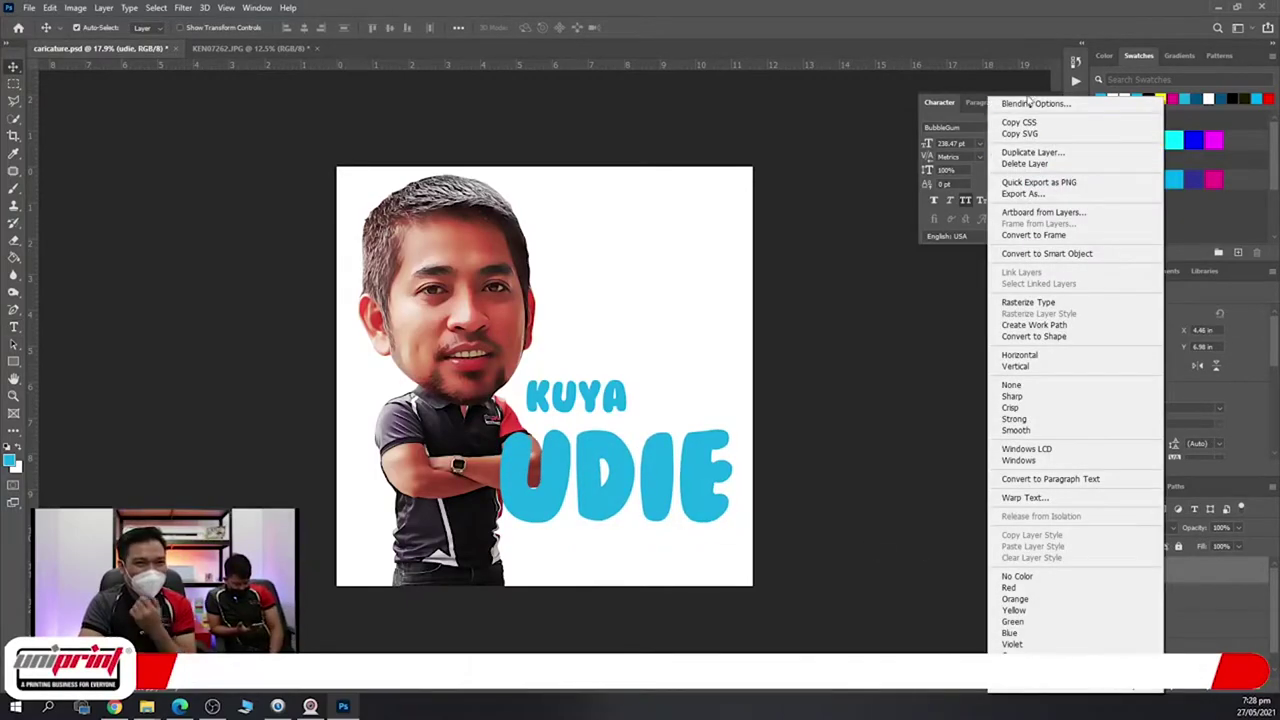
click(1029, 103)
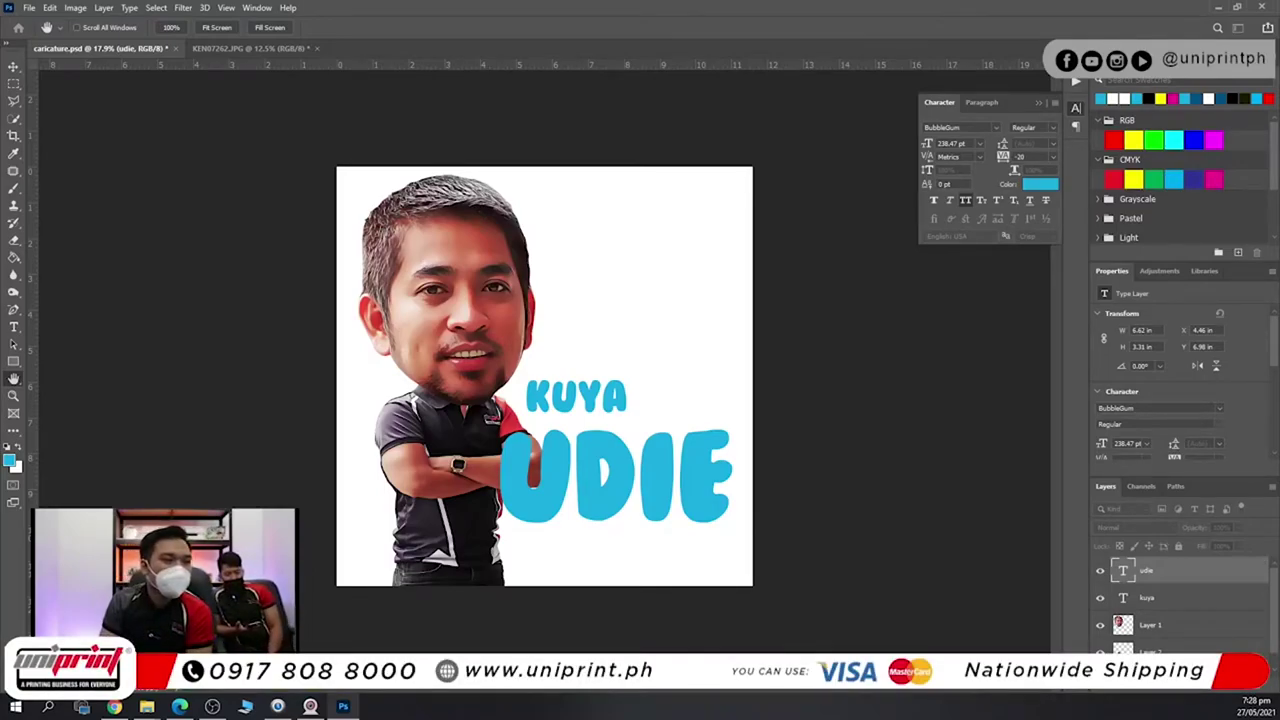
double_click(1200, 570)
drag(724, 113, 422, 60)
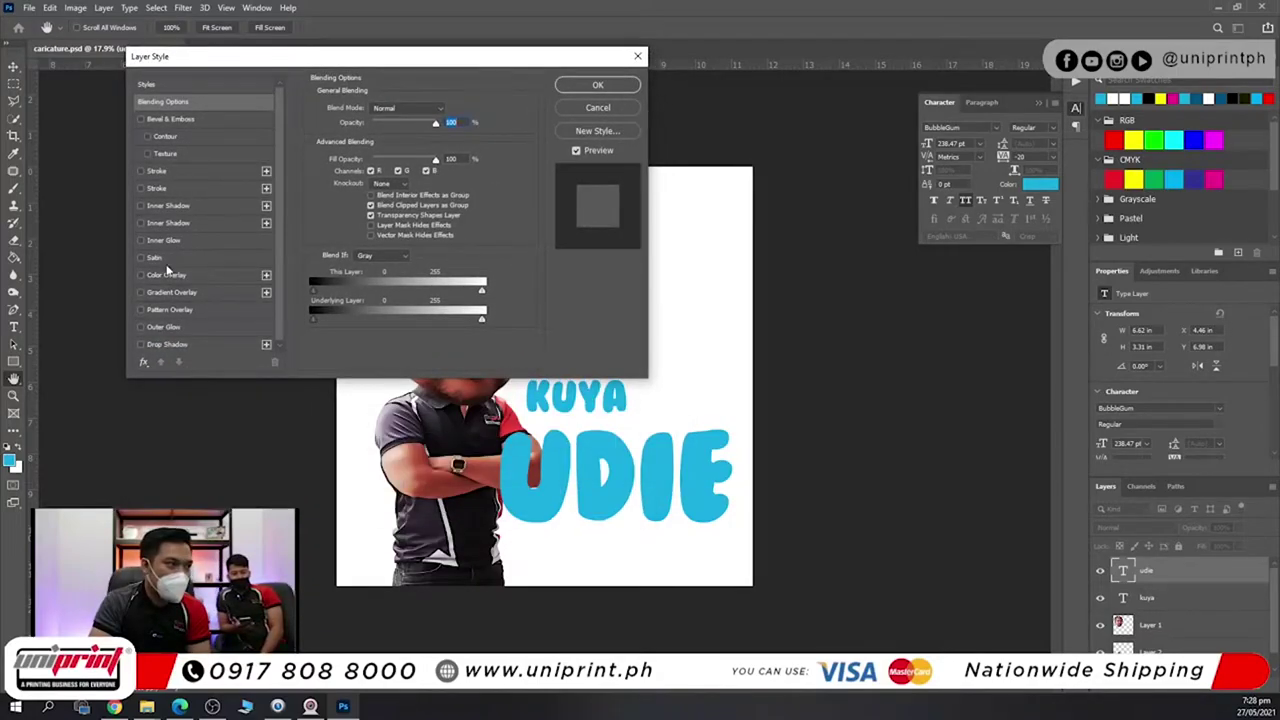
click(167, 275)
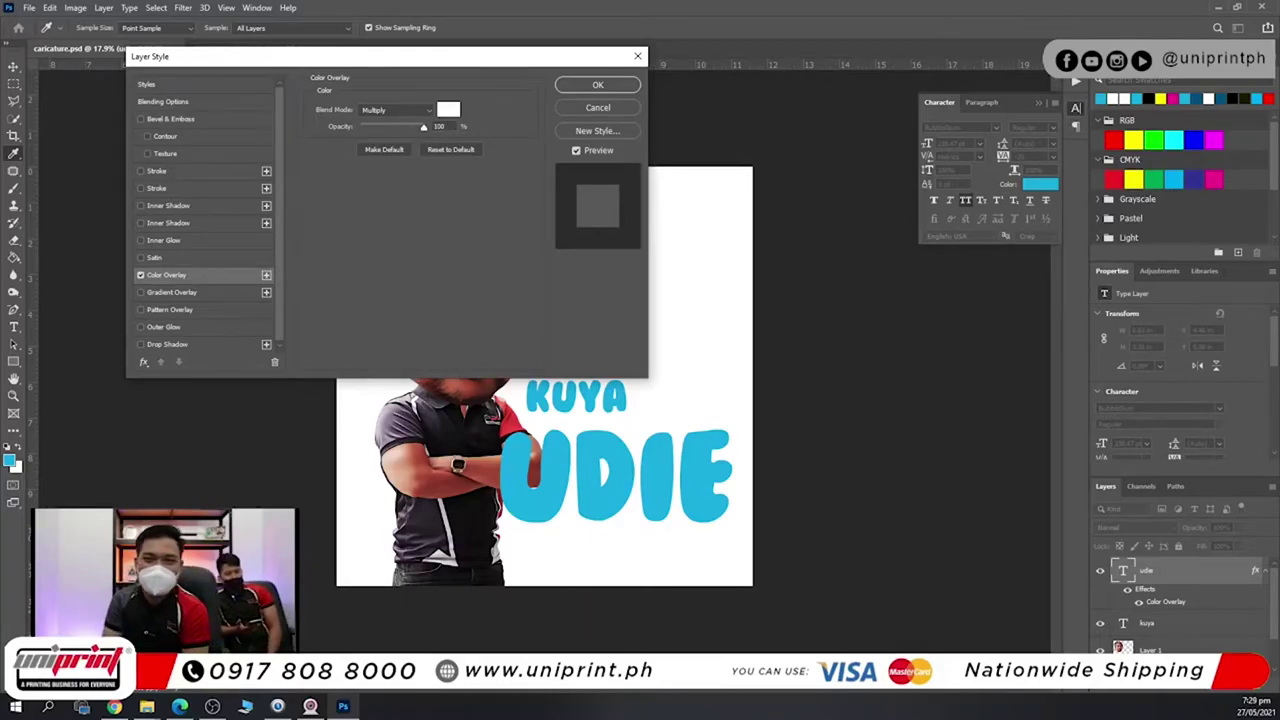
Set the color overlay to red (f90000) with the Normal blend mode.
click(448, 109)
drag(800, 263, 389, 226)
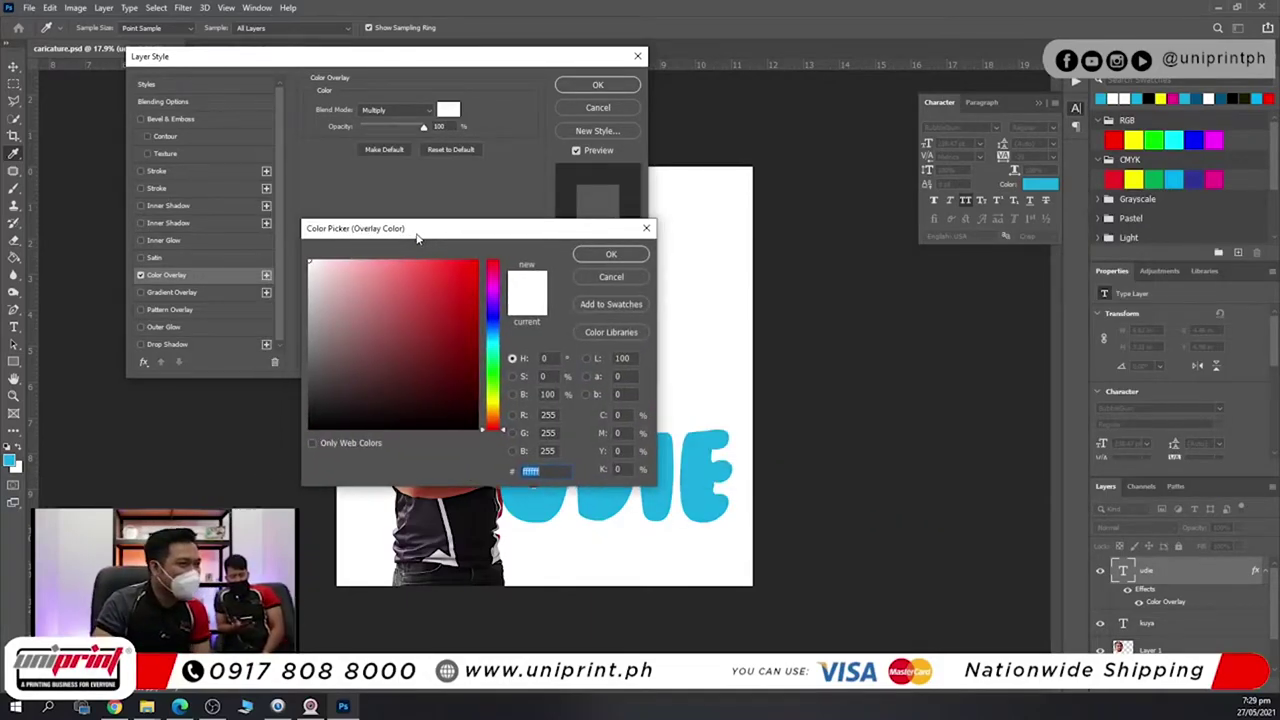
click(430, 287)
drag(430, 287, 477, 263)
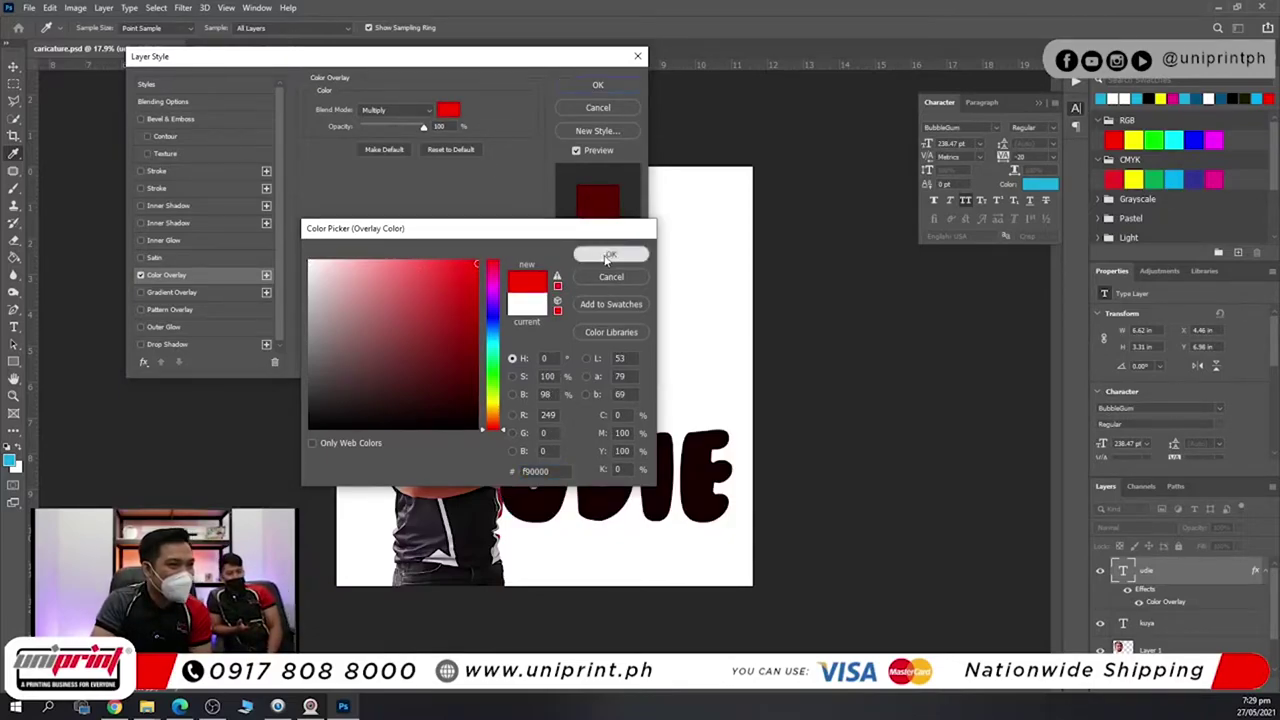
click(608, 256)
click(412, 112)
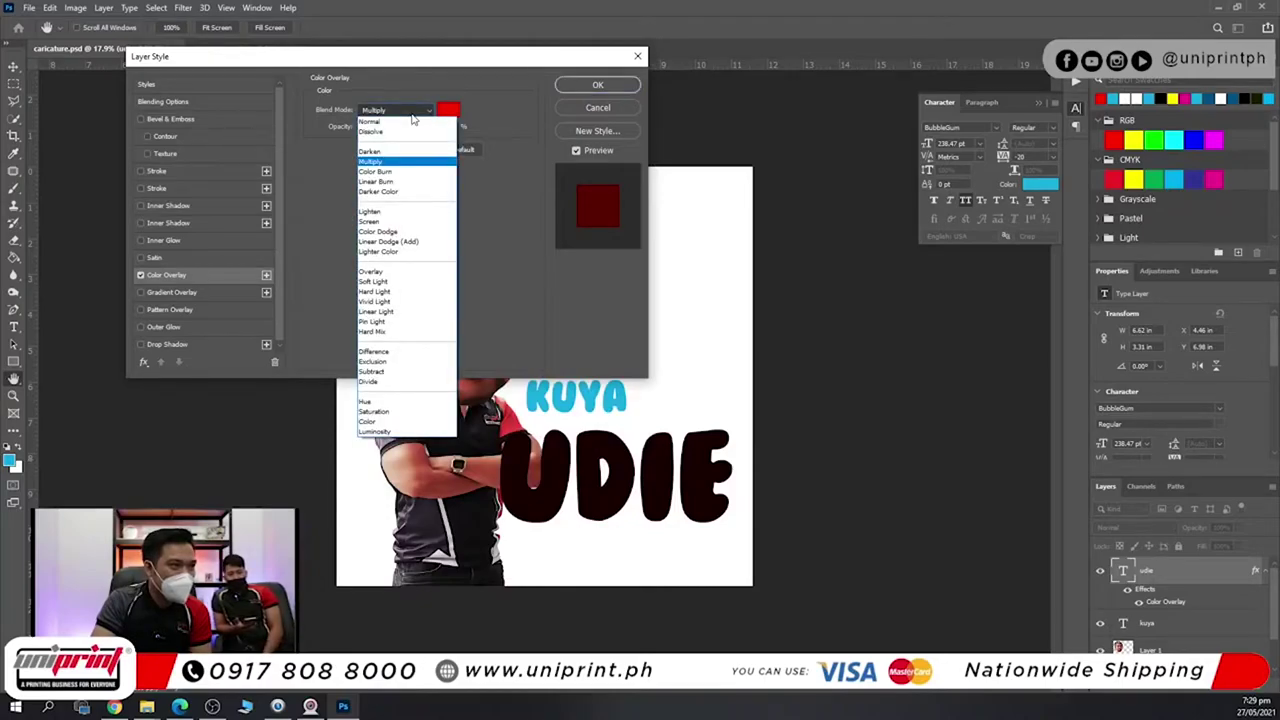
click(411, 131)
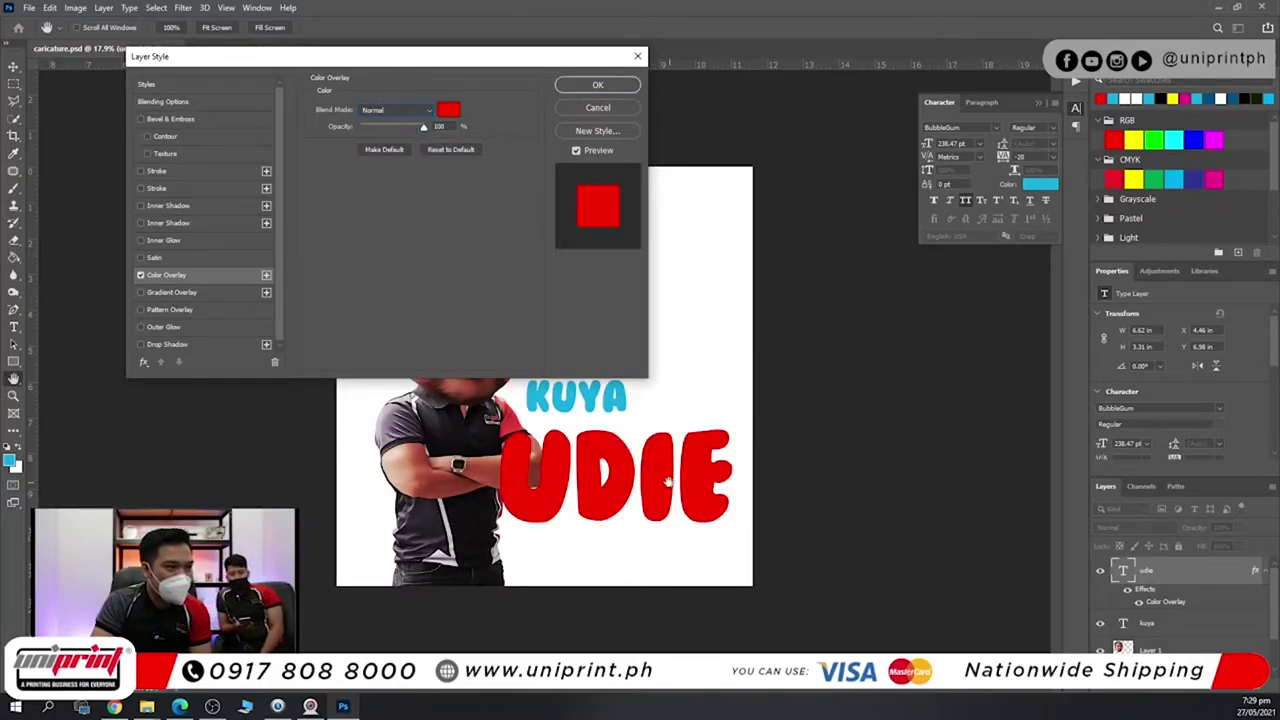
Add a light pink Stroke effect to the nickname text, positioned outside the letters.
click(183, 170)
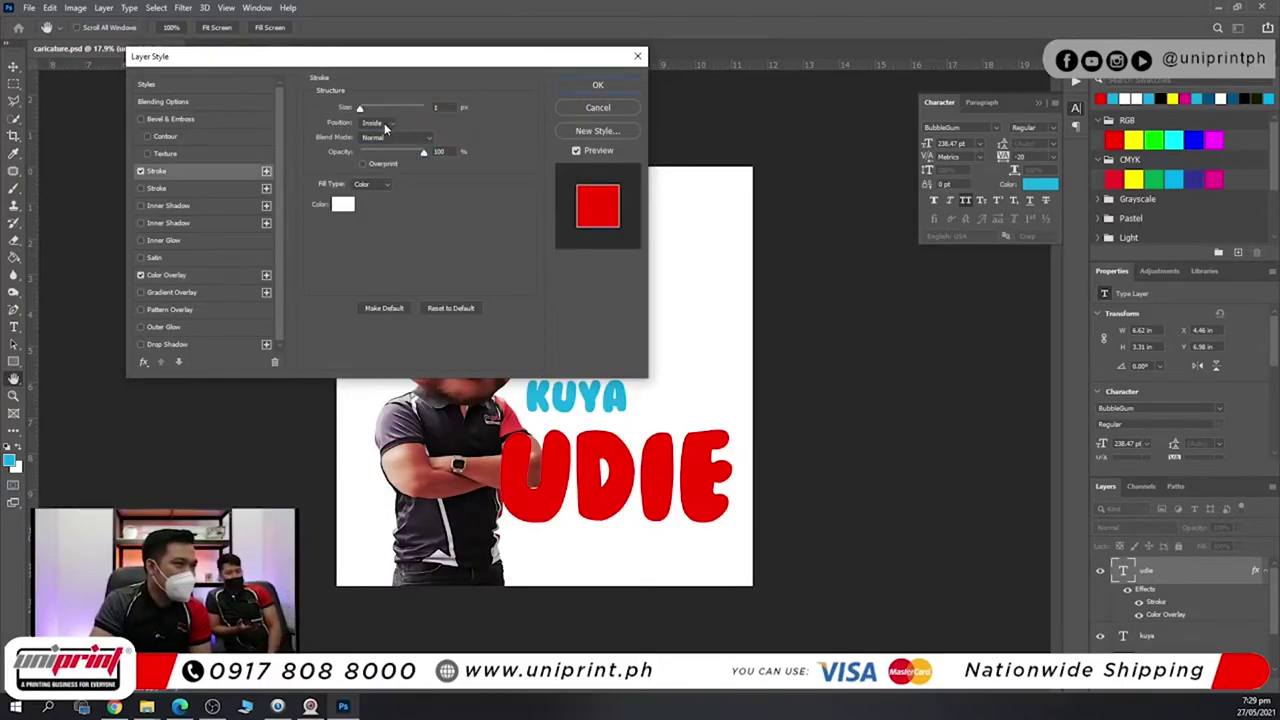
click(342, 204)
mouse_move(387, 292)
mouse_down()
mouse_move(352, 261)
mouse_move(364, 267)
mouse_up()
click(610, 254)
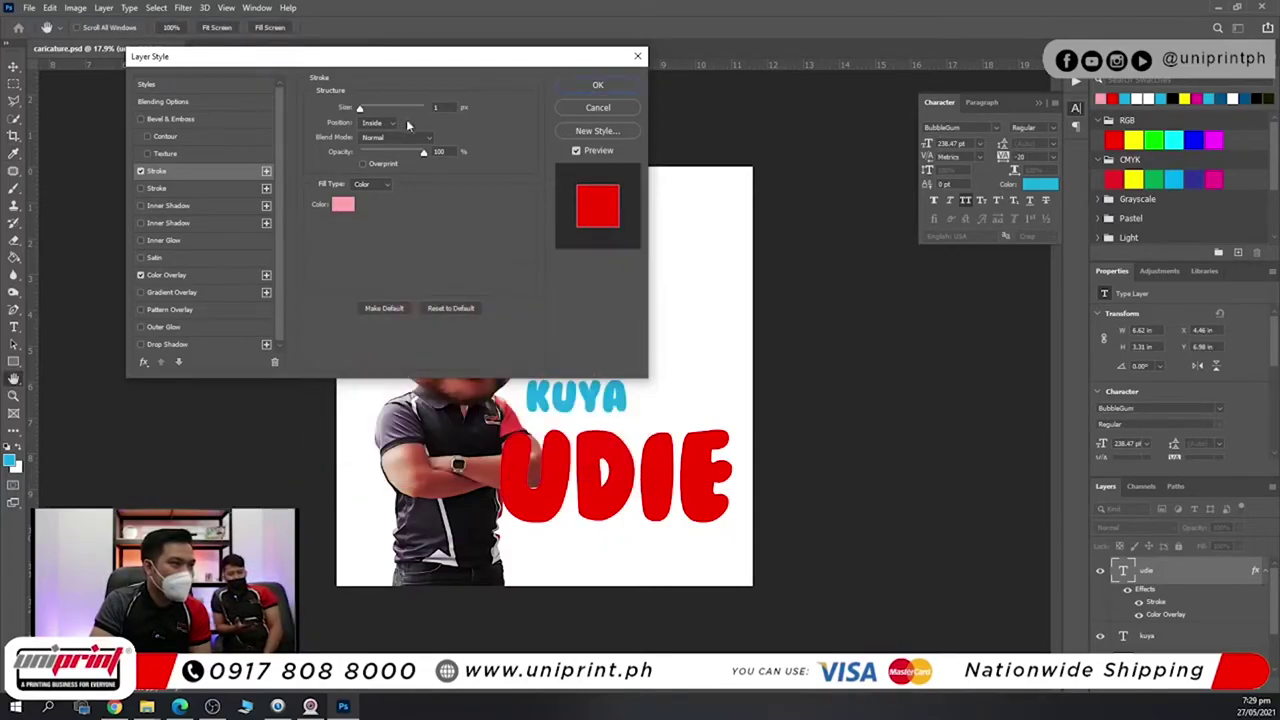
click(378, 122)
click(385, 123)
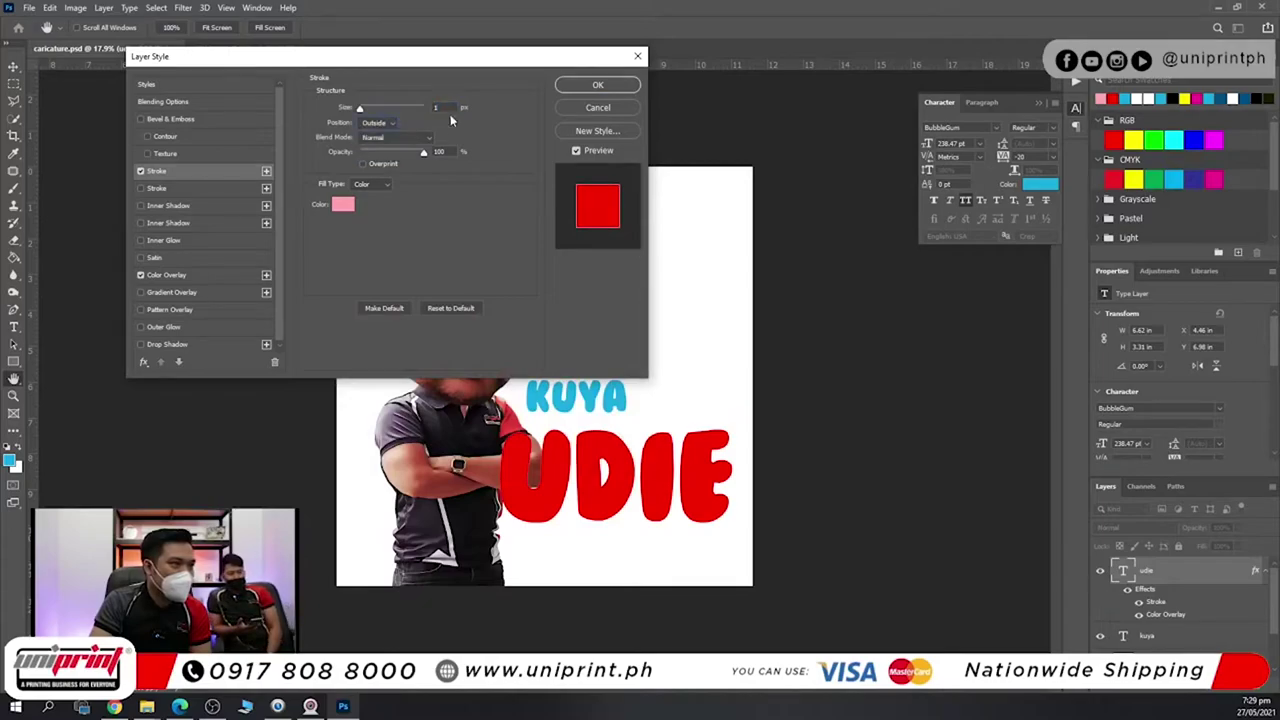
Set the nickname text's stroke size to 44 px and apply the layer style.
scroll(433, 114, up, 20)
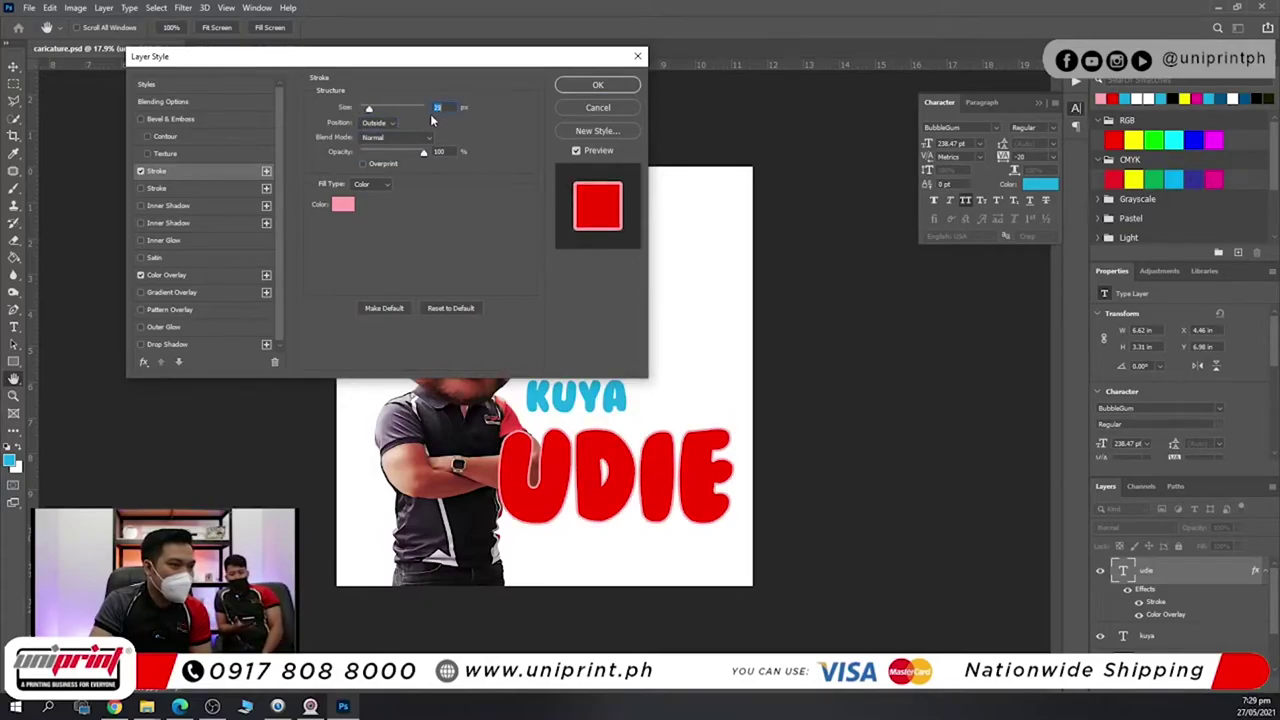
key(Up)
key(Up)
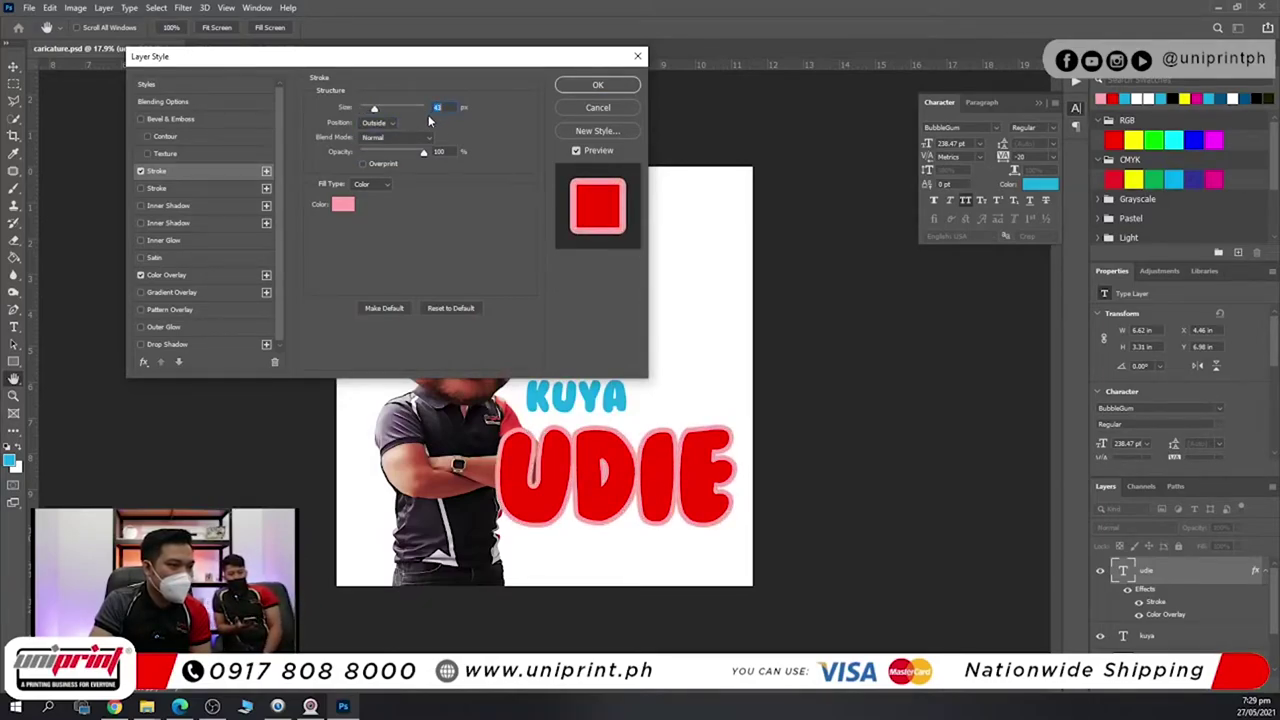
key(Up)
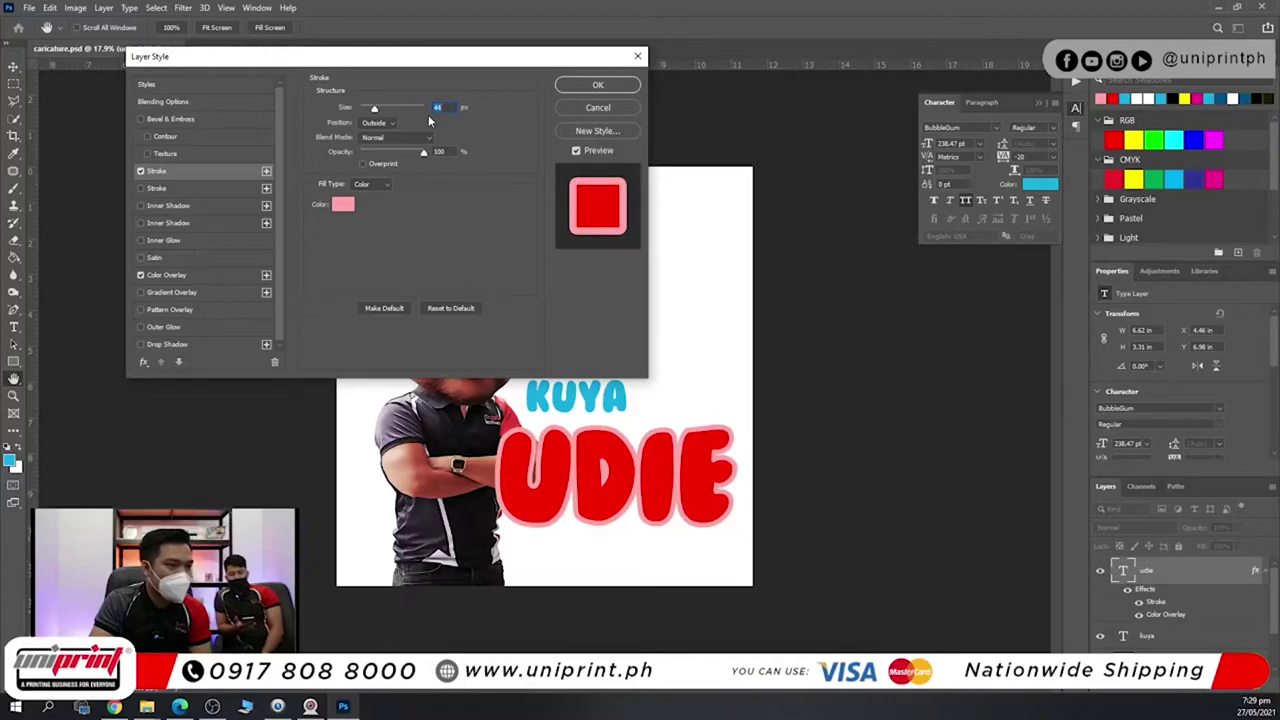
click(581, 84)
Move the KUYA text slightly down, closer to the large nickname text.
scroll(706, 517, up, 10)
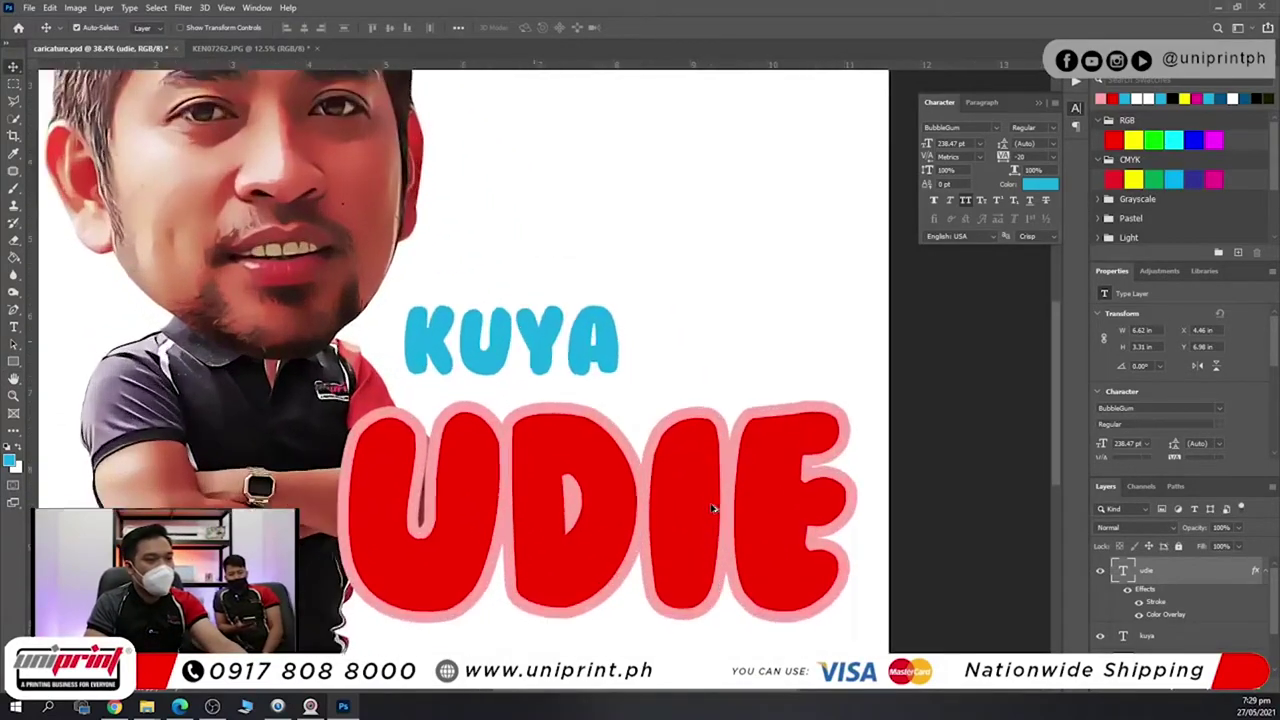
scroll(554, 445, down, 4)
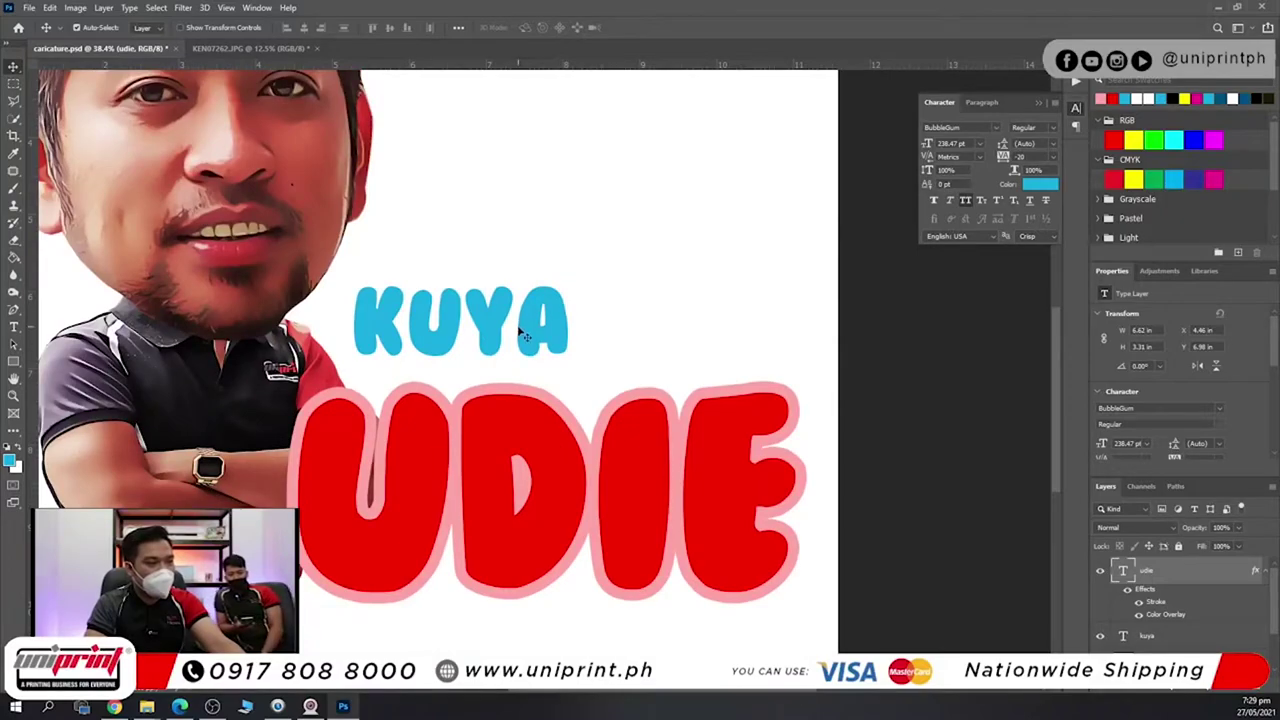
drag(519, 331, 514, 345)
scroll(545, 454, down, 3)
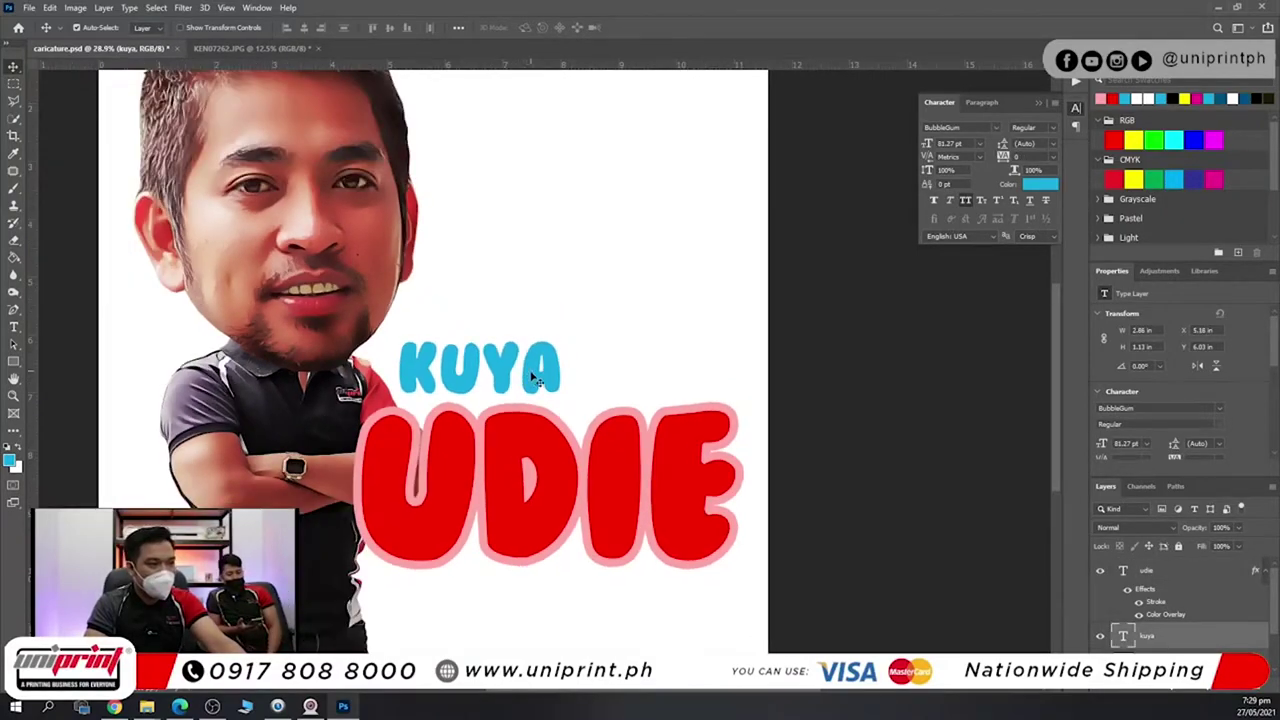
Add a Stroke effect to the KUYA text in light blue (d0f0fb), based on the text's own blue.
right_click(1162, 643)
click(1150, 88)
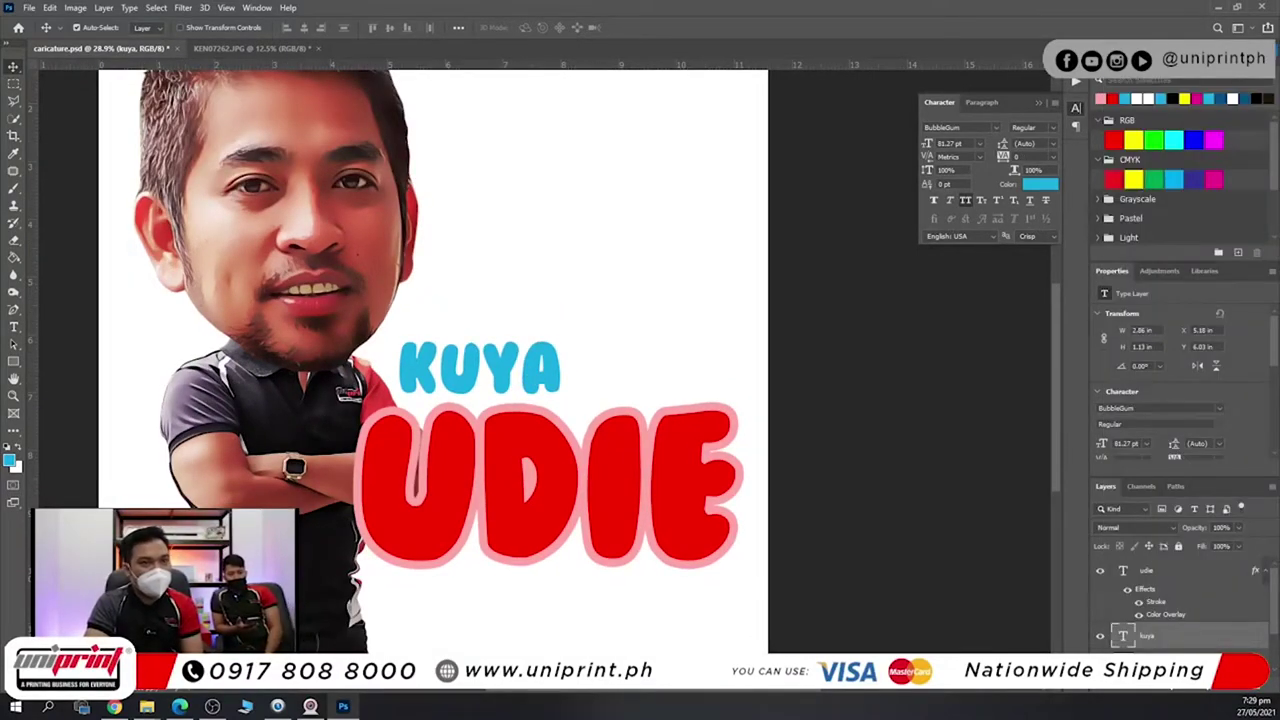
drag(482, 57, 969, 58)
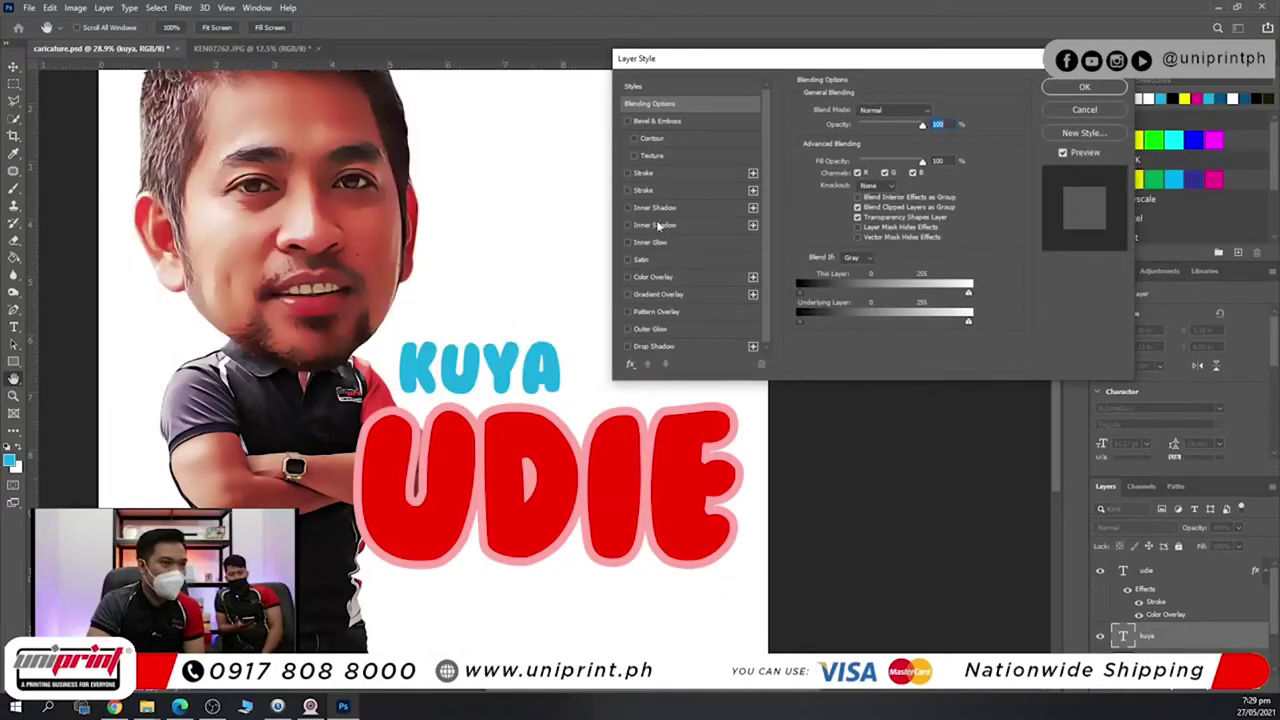
click(645, 173)
click(829, 206)
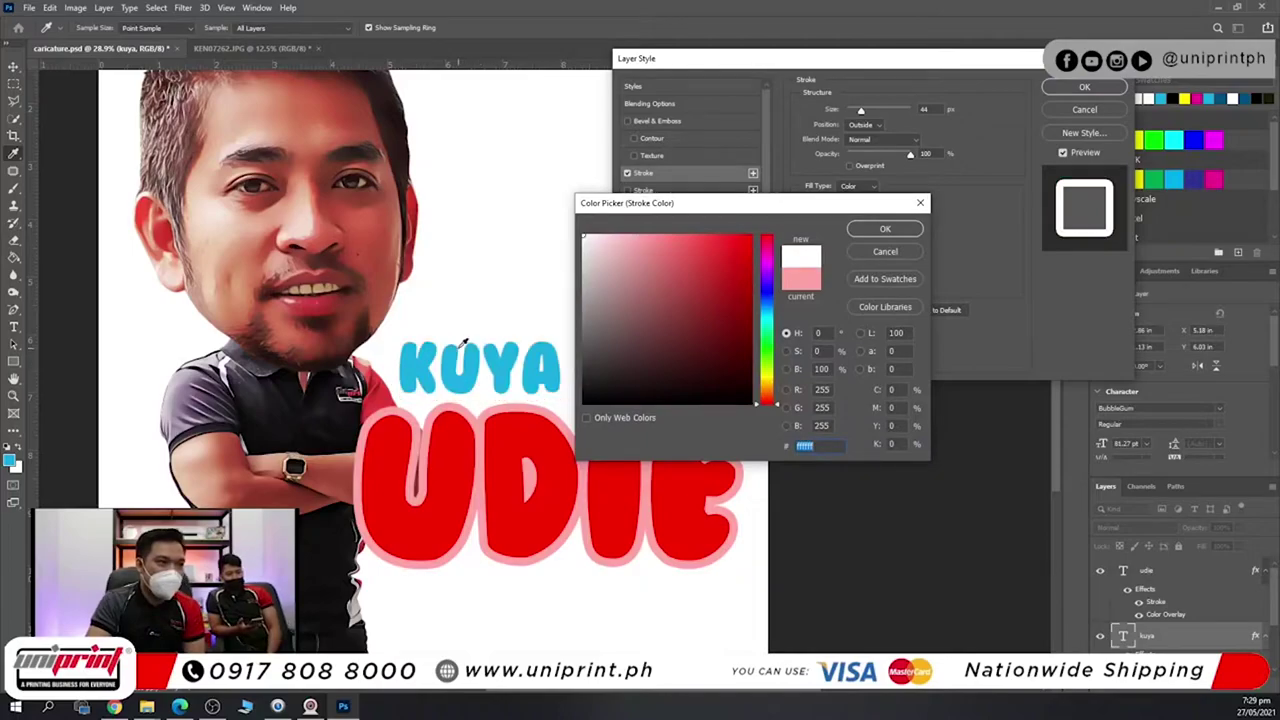
click(463, 346)
click(638, 242)
click(611, 237)
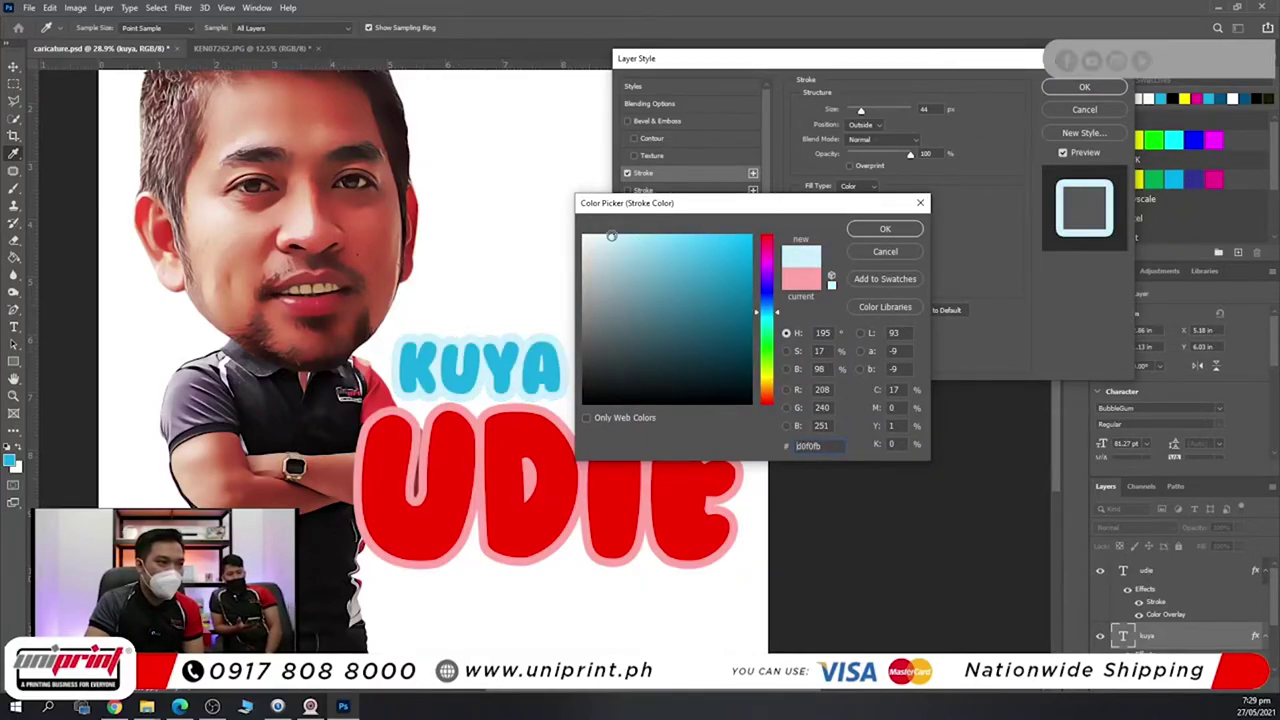
click(884, 229)
Reduce the KUYA text's stroke size to 36 px and apply the layer style.
scroll(905, 112, down, 15)
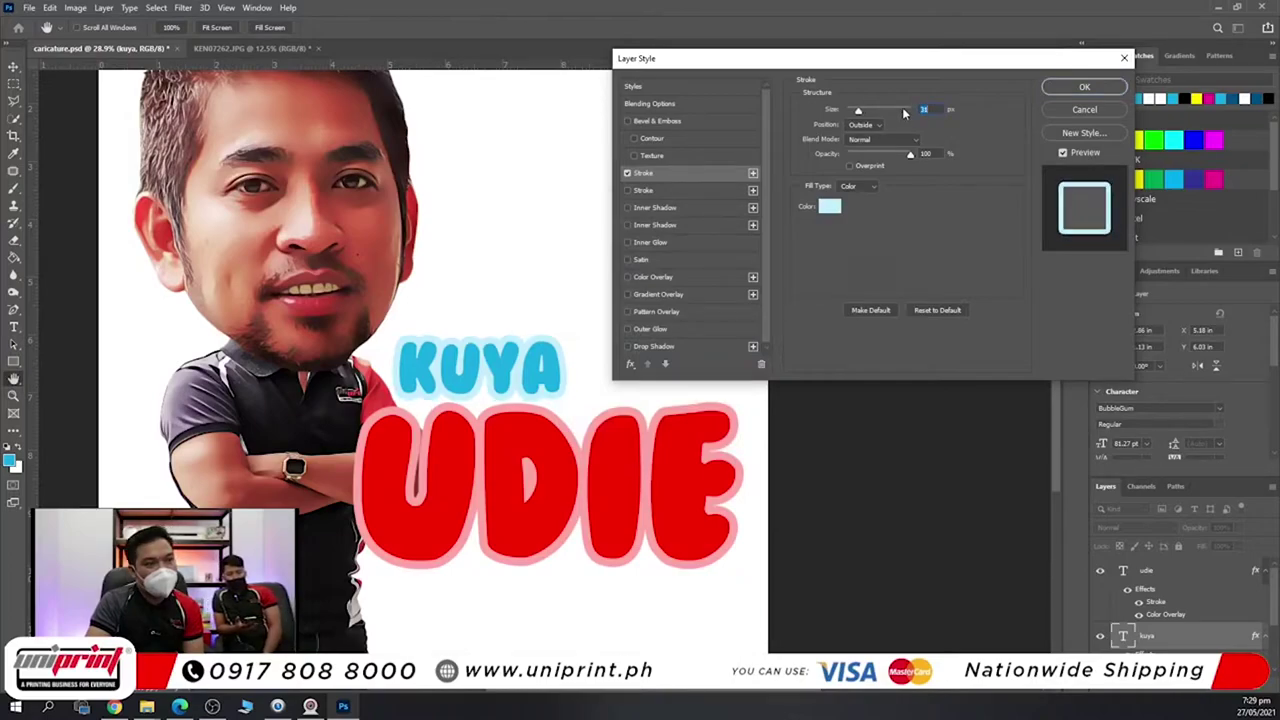
click(1086, 87)
scroll(595, 450, down, 4)
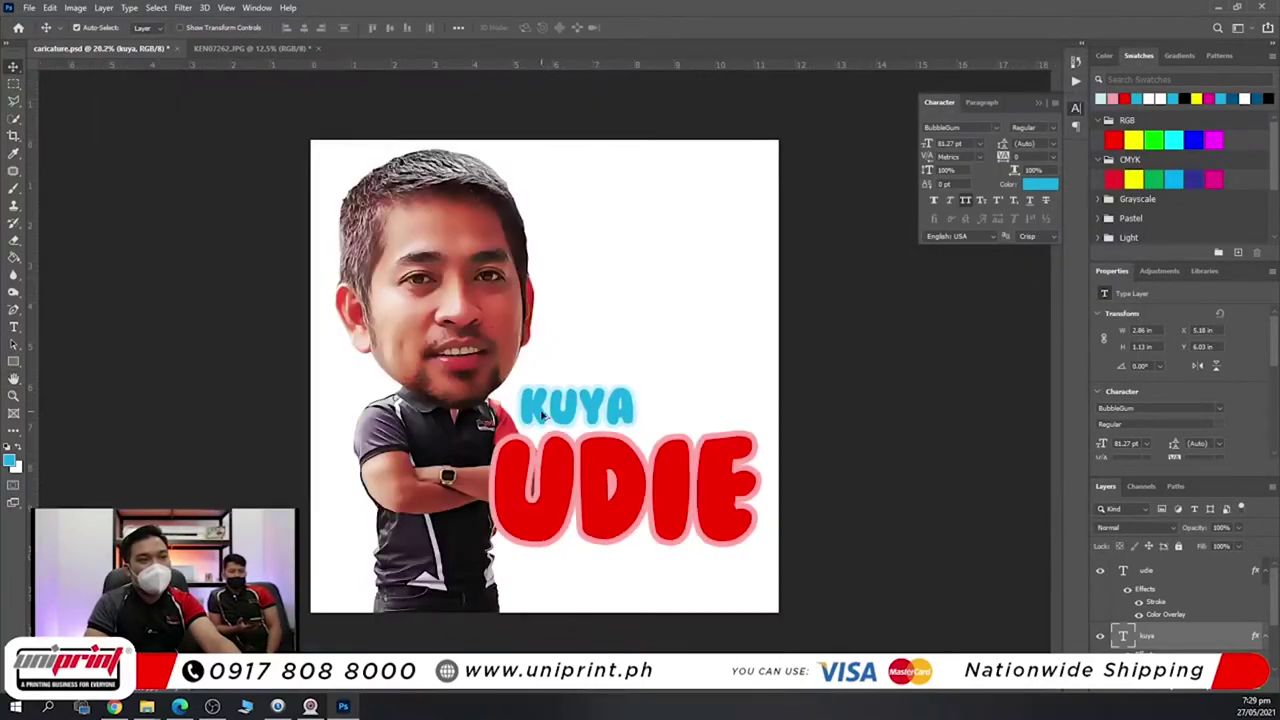
scroll(595, 450, up, 8)
drag(622, 420, 592, 390)
scroll(591, 390, down, 2)
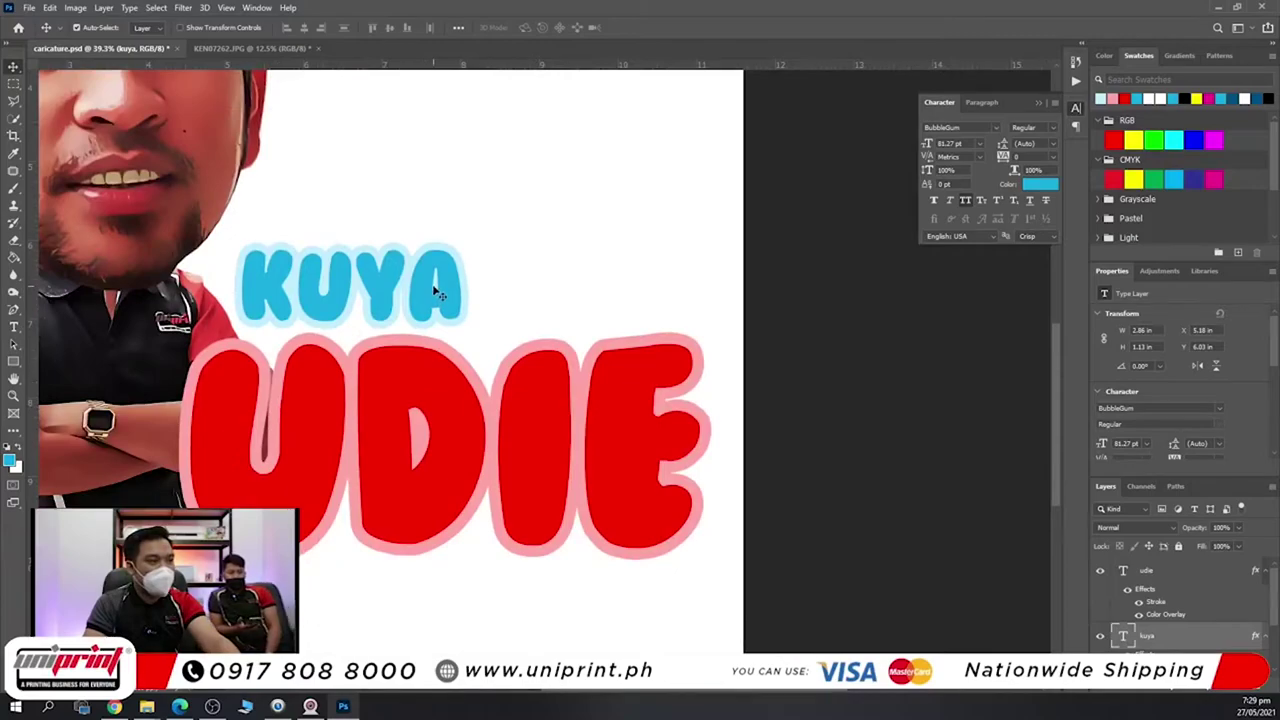
Nudge the KUYA text slightly to the left above the large nickname.
drag(434, 287, 429, 288)
scroll(653, 467, down, 5)
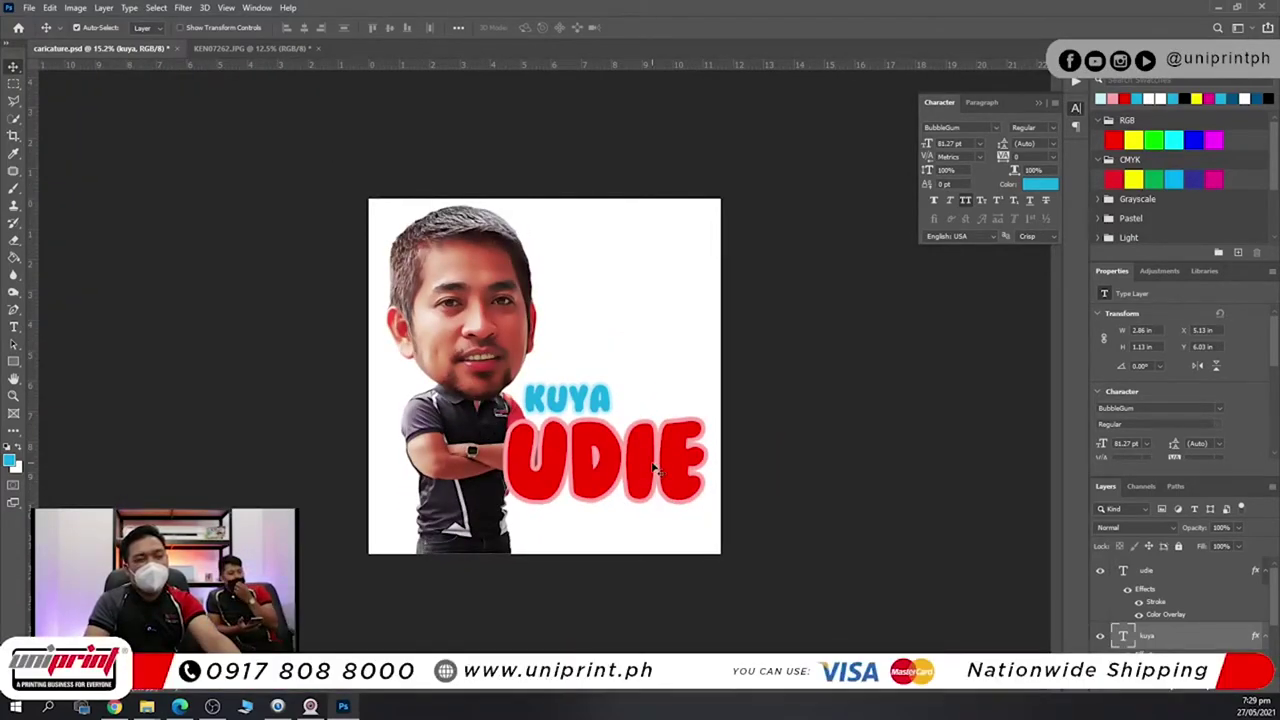
scroll(653, 467, up, 3)
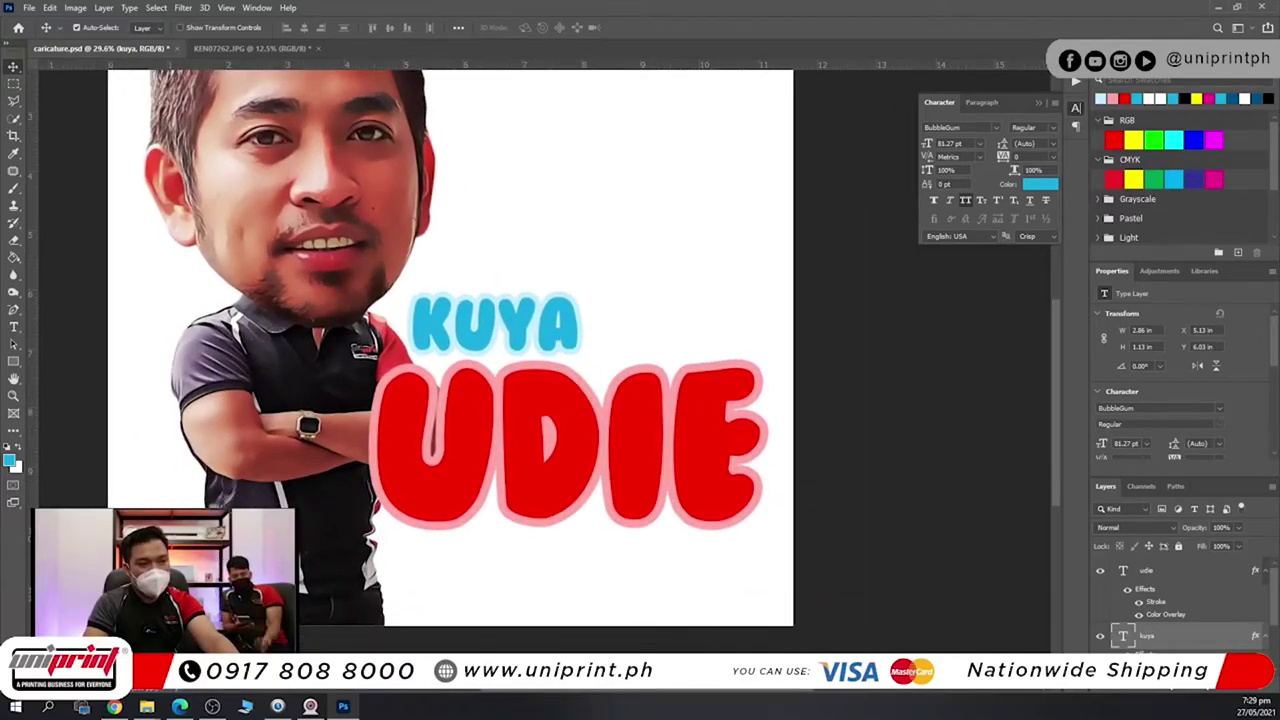
Add a Color Overlay effect in orange (ff8400) to the KUYA text.
double_click(1200, 636)
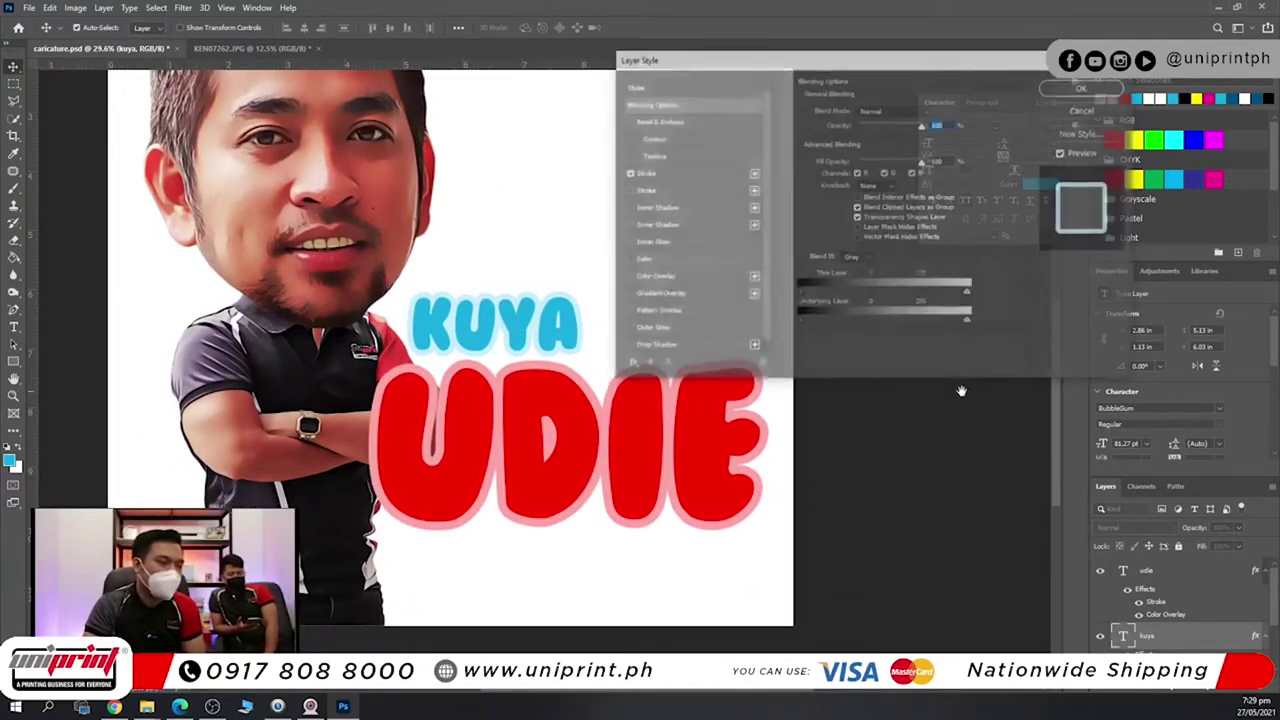
click(676, 276)
click(934, 111)
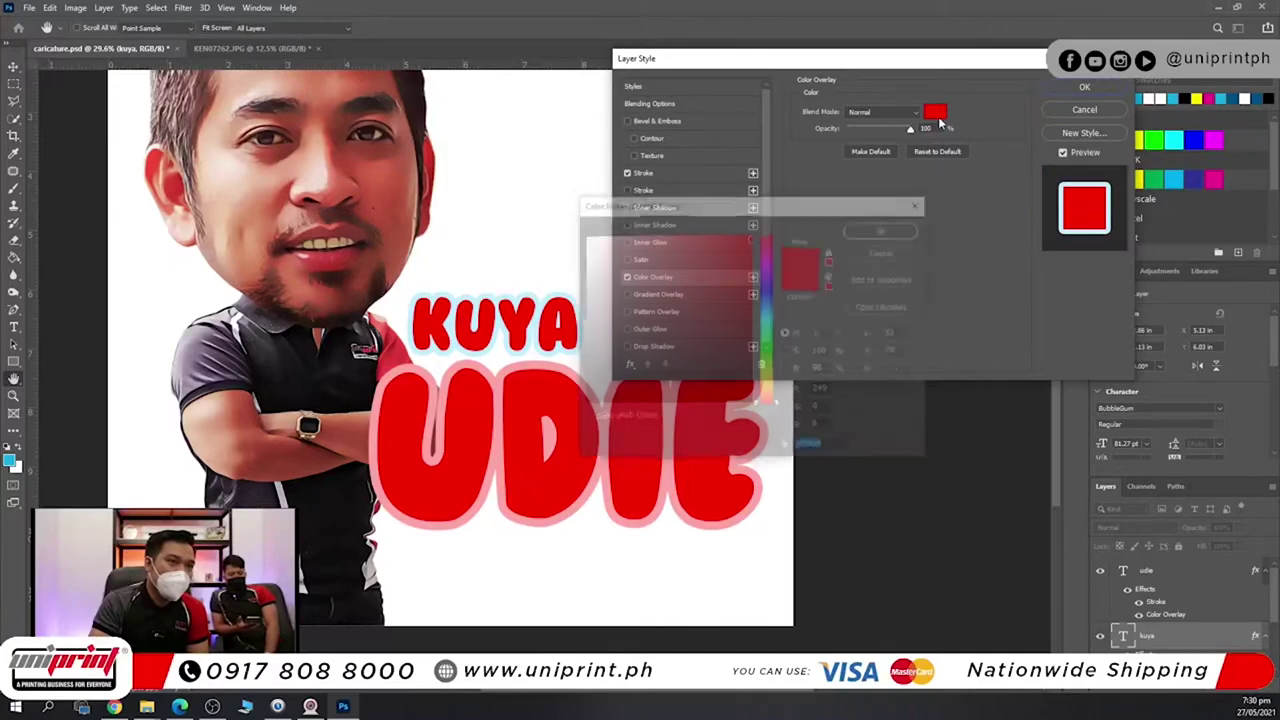
click(768, 392)
click(769, 390)
drag(709, 302, 808, 224)
click(882, 231)
Change the KUYA text's stroke color to pale yellow (ffeaa8) and apply the layer style.
click(672, 174)
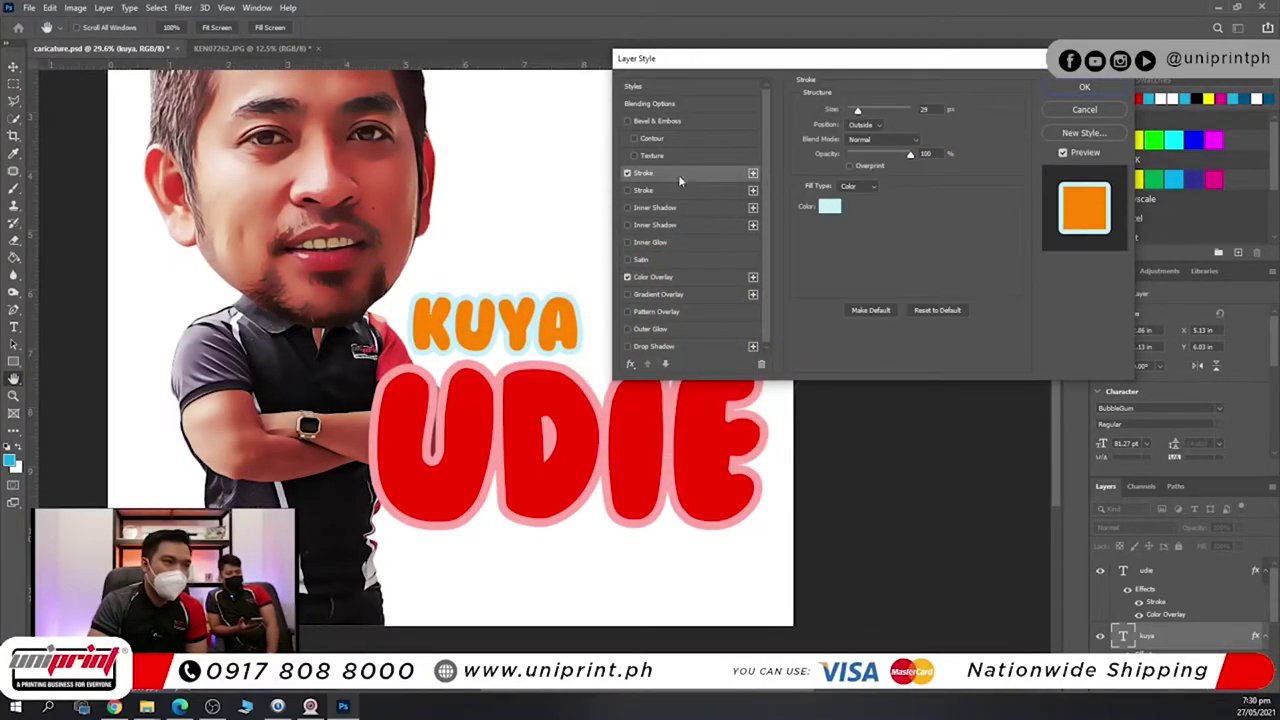
click(826, 208)
click(733, 255)
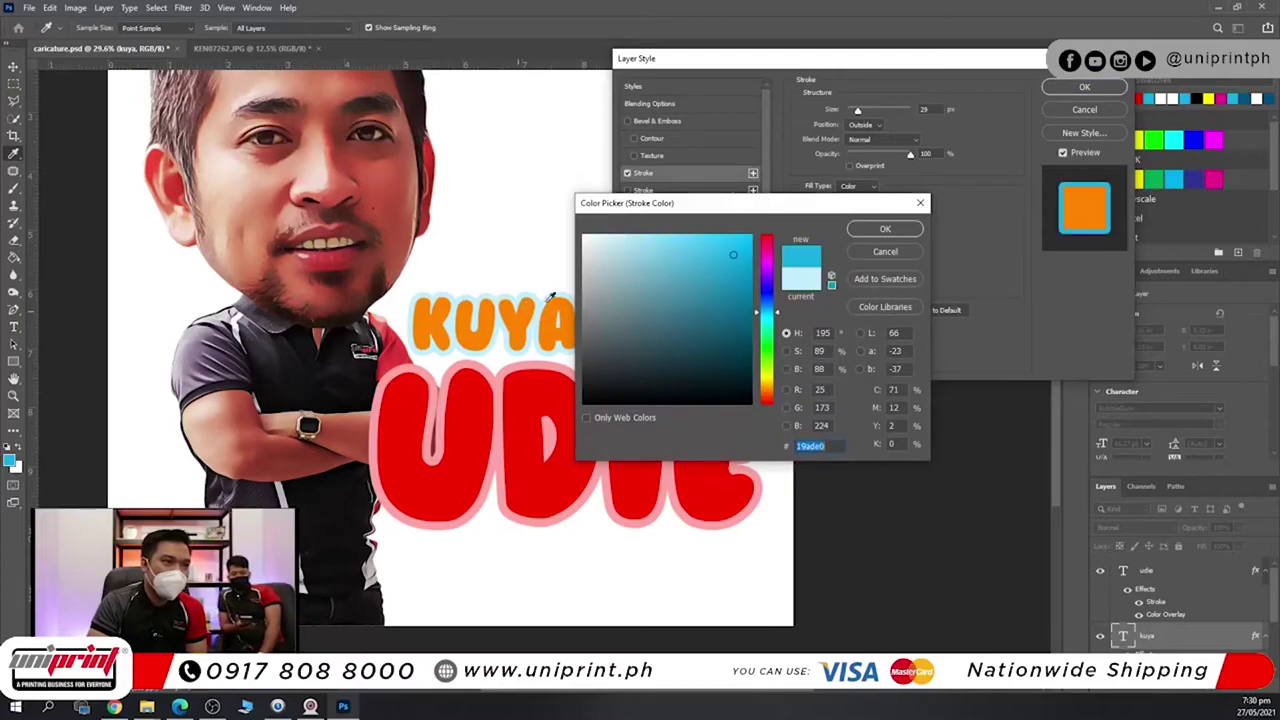
drag(760, 390, 766, 383)
click(644, 235)
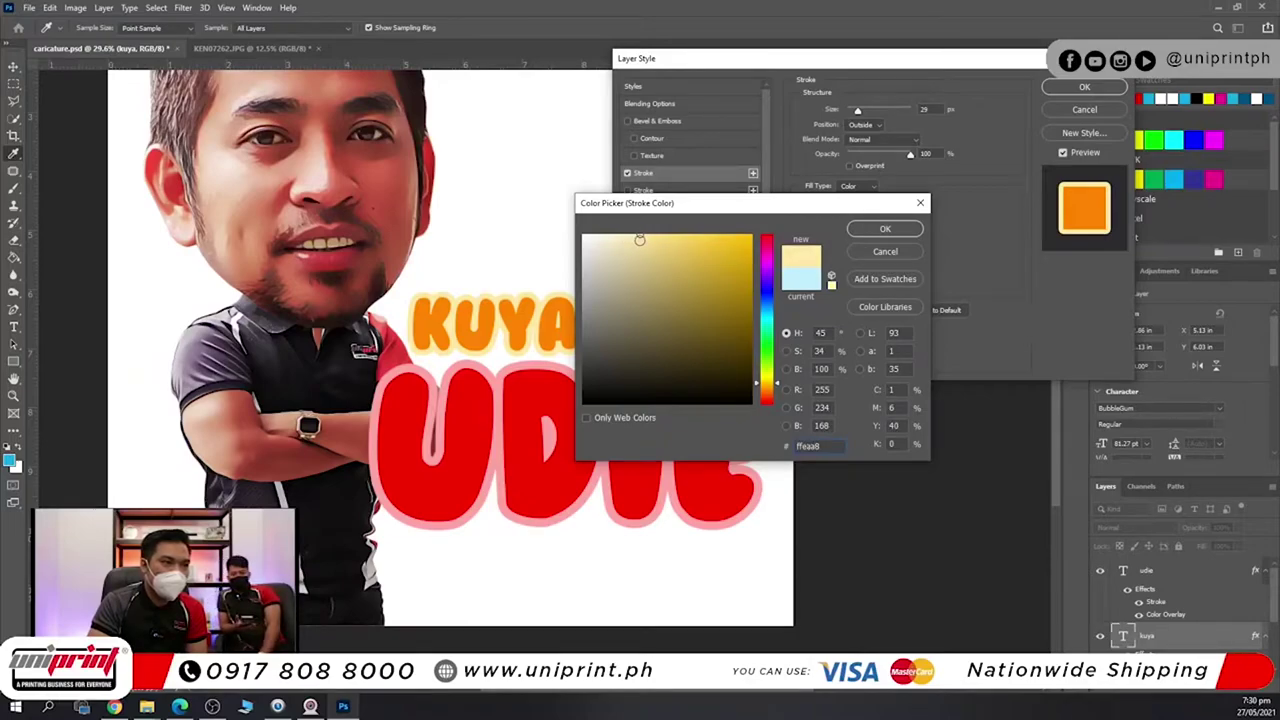
click(884, 229)
click(1084, 87)
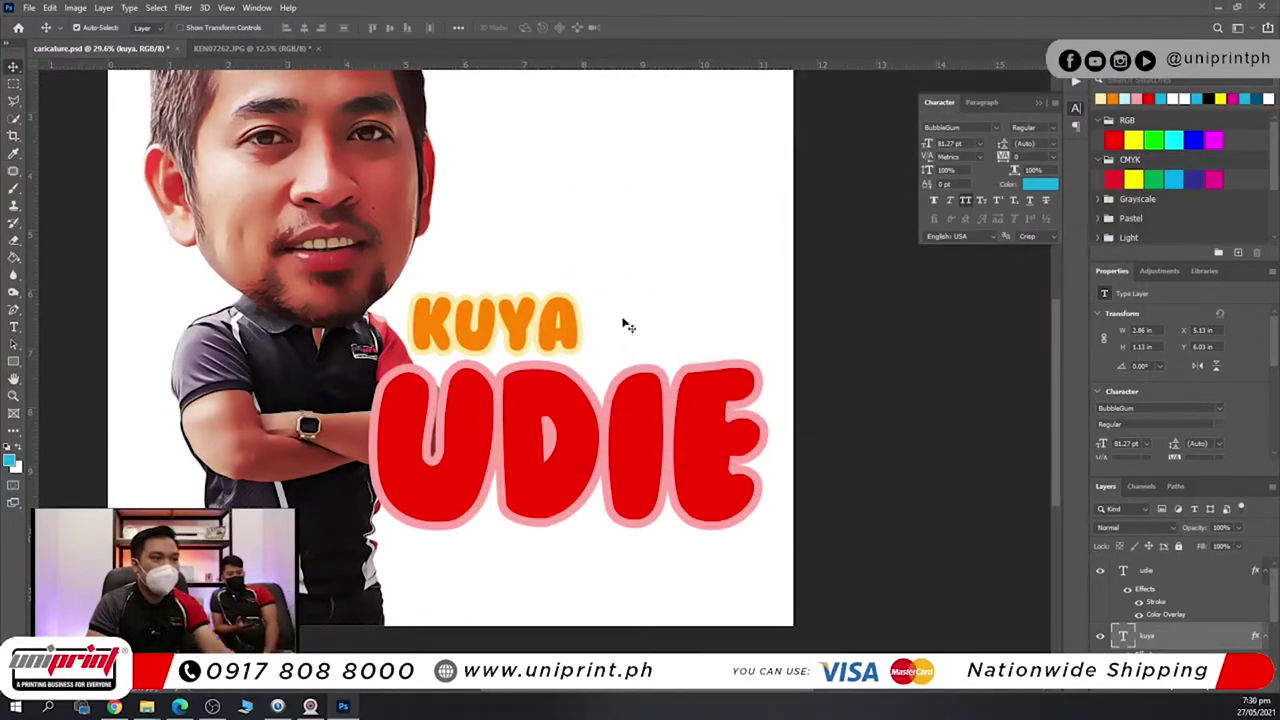
Move the large nickname text slightly down, and shift the KUYA text a little down and to the right above it.
scroll(563, 497, down, 1)
scroll(563, 497, down, 5)
scroll(563, 497, up, 4)
drag(625, 470, 632, 498)
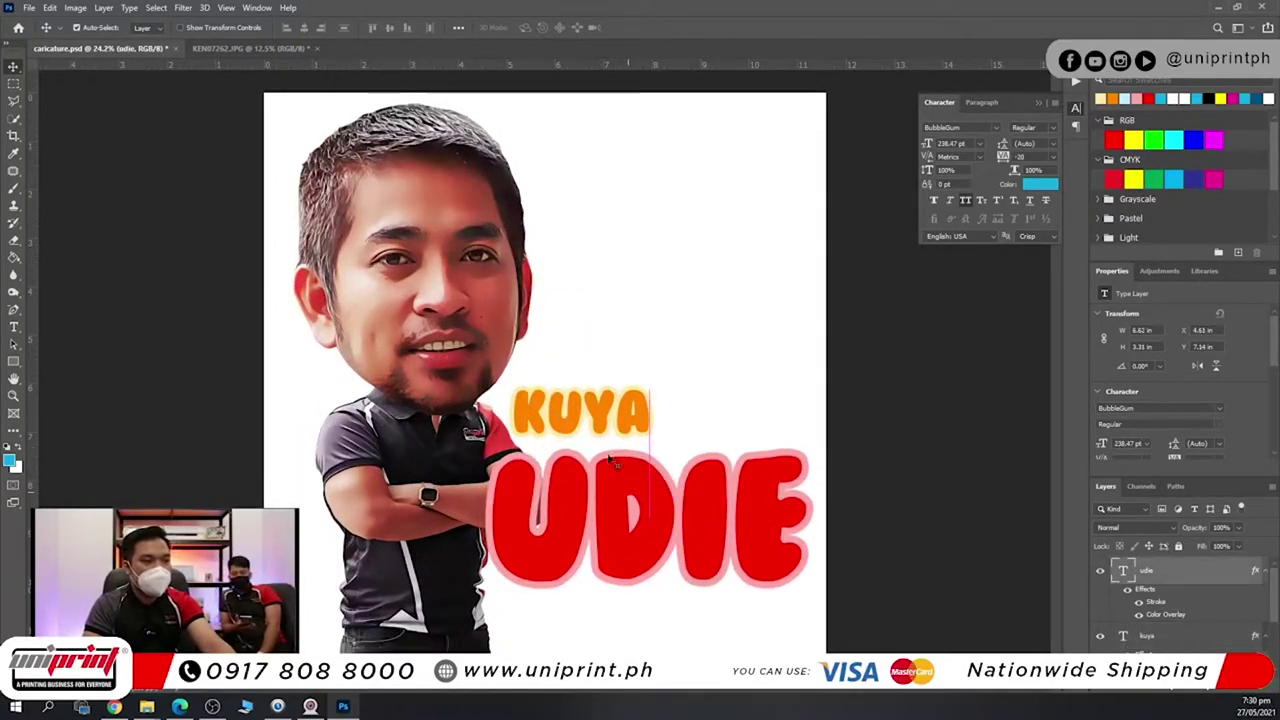
drag(582, 428, 589, 431)
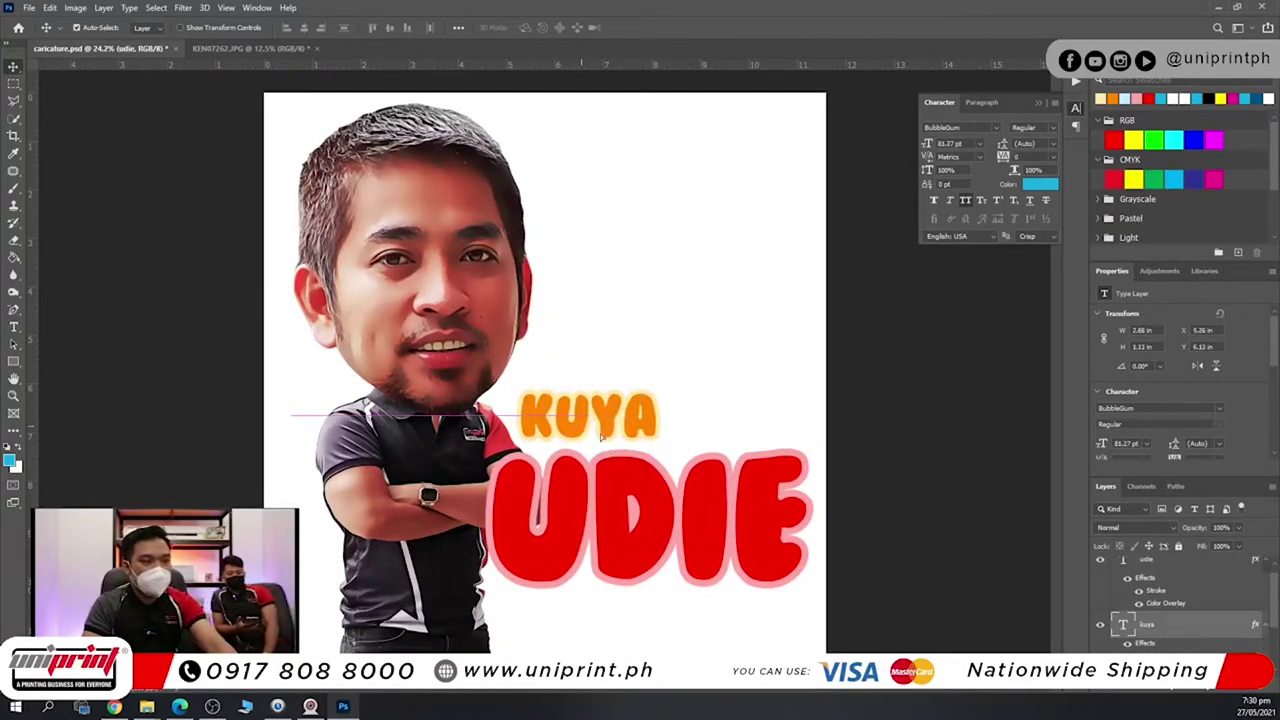
Scale the KUYA text down to about 91% and nudge it slightly down and to the left.
key(ctrl+t)
drag(666, 396, 648, 400)
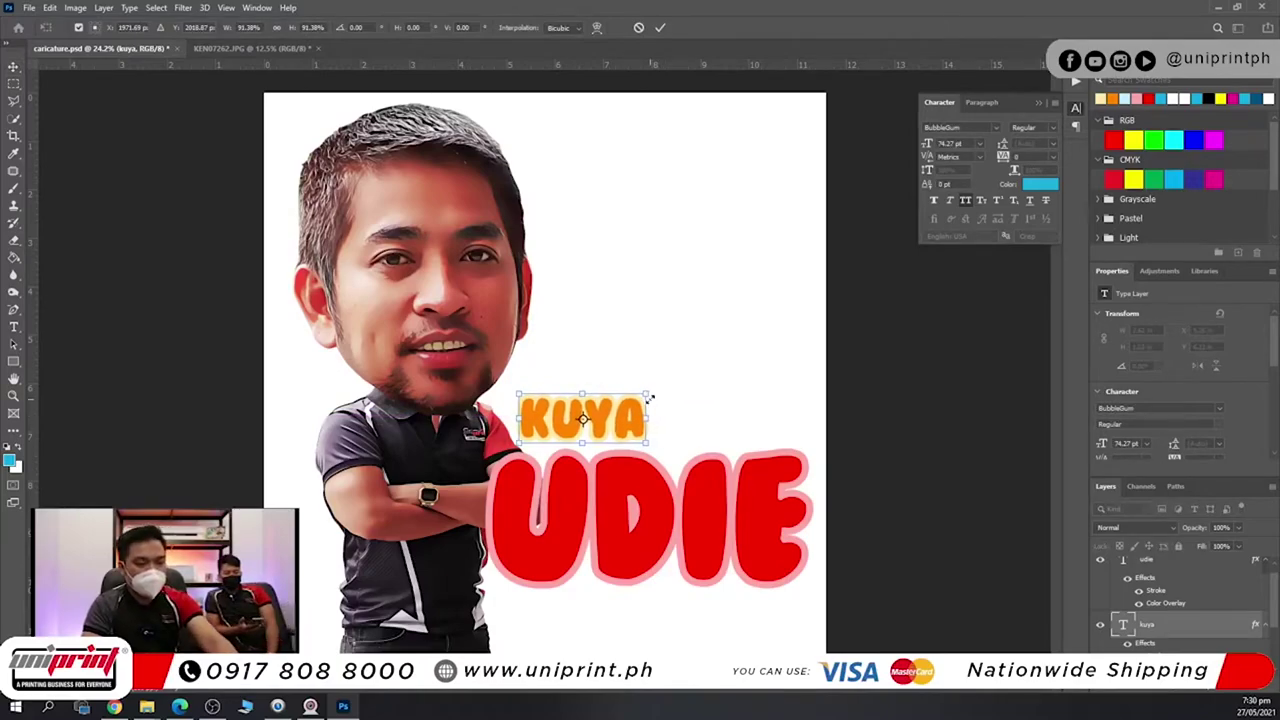
key(Return)
key(Down)
key(Down)
key(Left)
key(Left)
key(Left)
key(Left)
Duplicate the KUYA text and place the copy below the large nickname text.
click(640, 559)
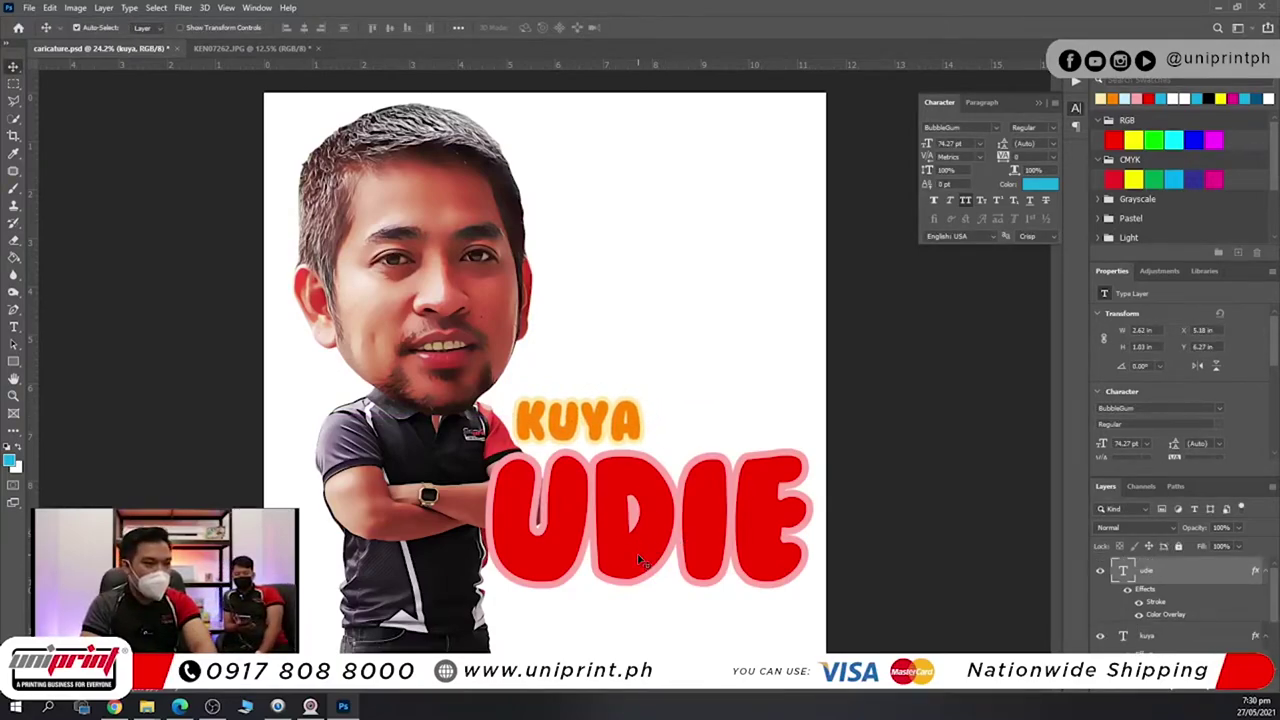
scroll(683, 594, up, 3)
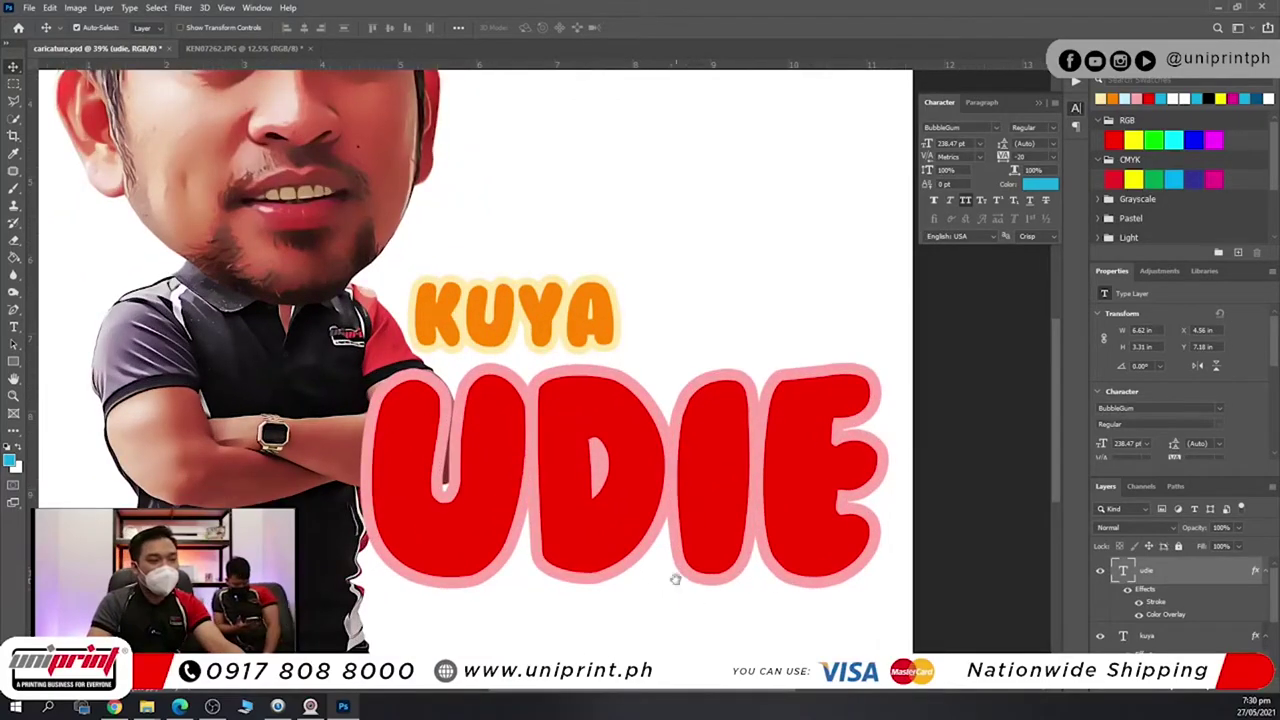
drag(680, 591, 633, 300)
click(14, 327)
key(ctrl+minus)
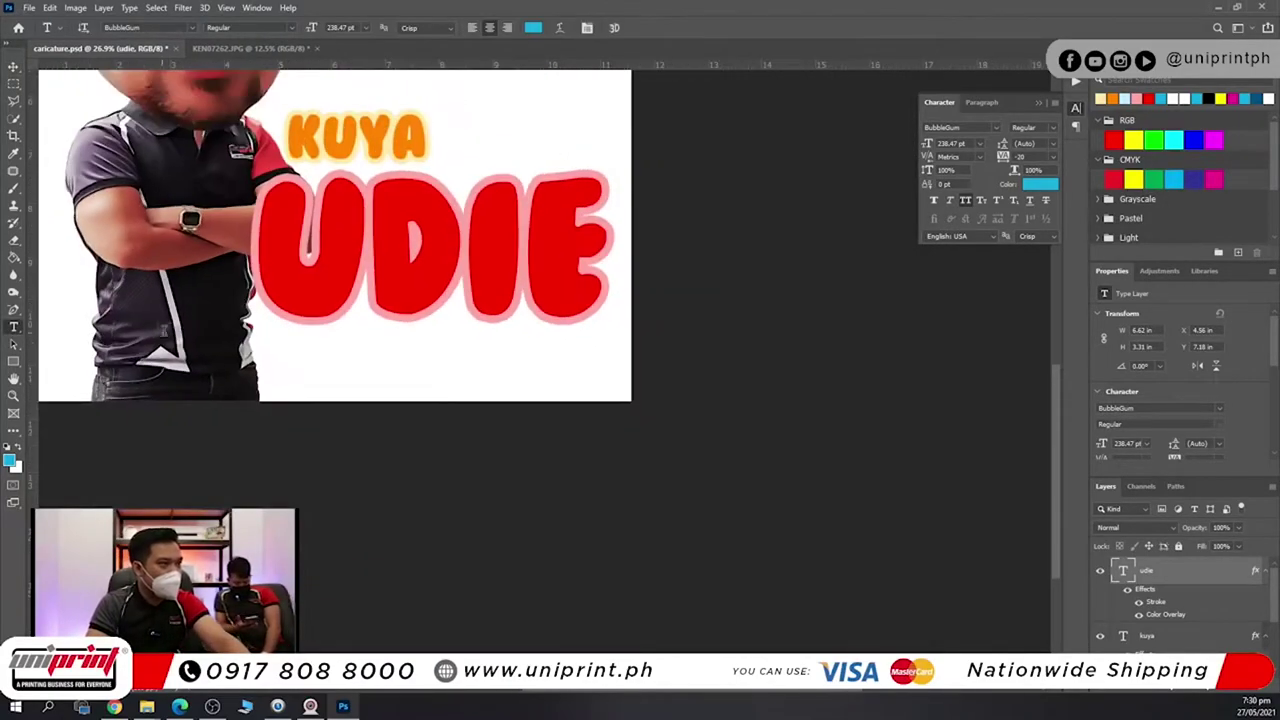
click(13, 66)
click(423, 137)
alt+drag(423, 137, 452, 370)
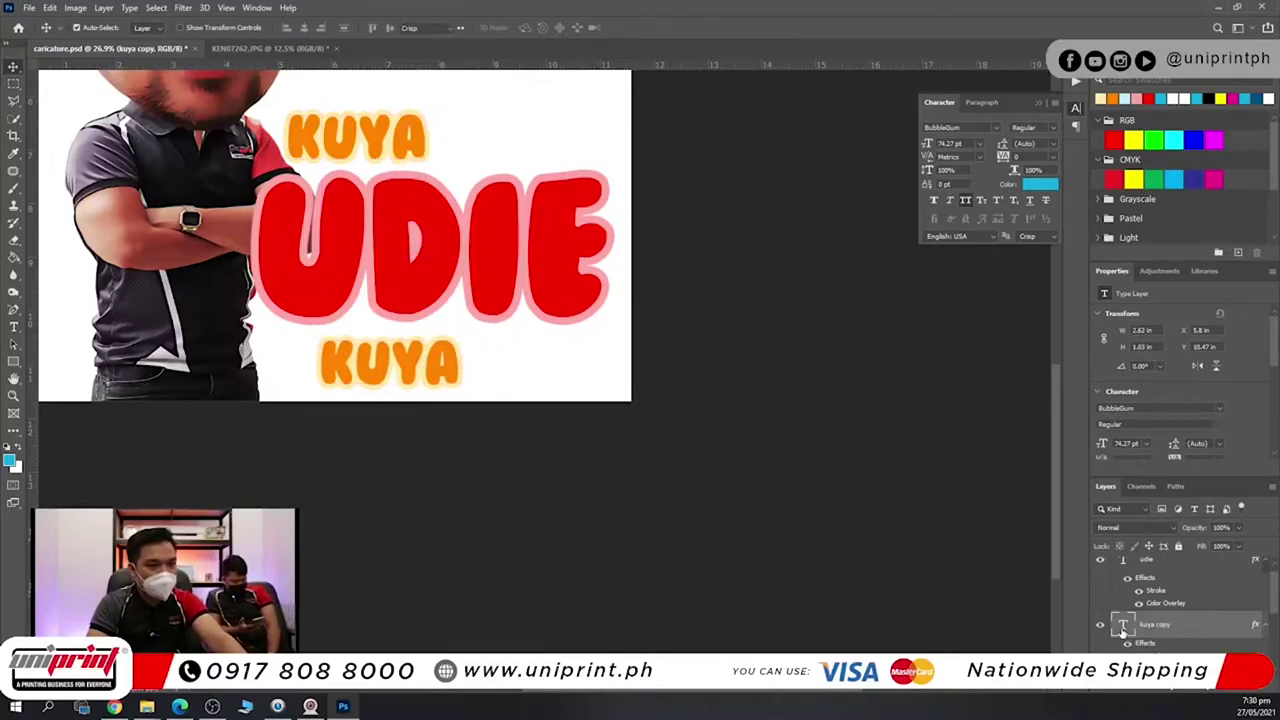
Replace the copied text's wording with MATANDANG MALASA.
double_click(1122, 627)
text(MATAND)
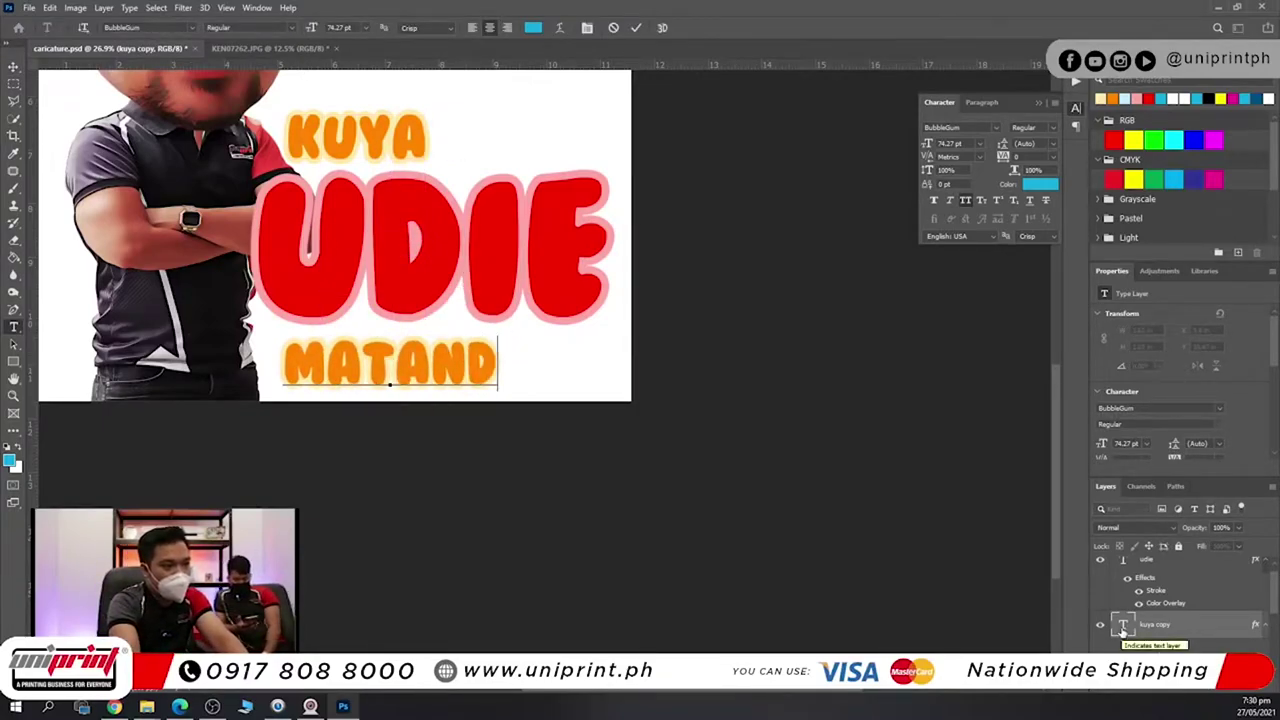
text(ANG MALASA)
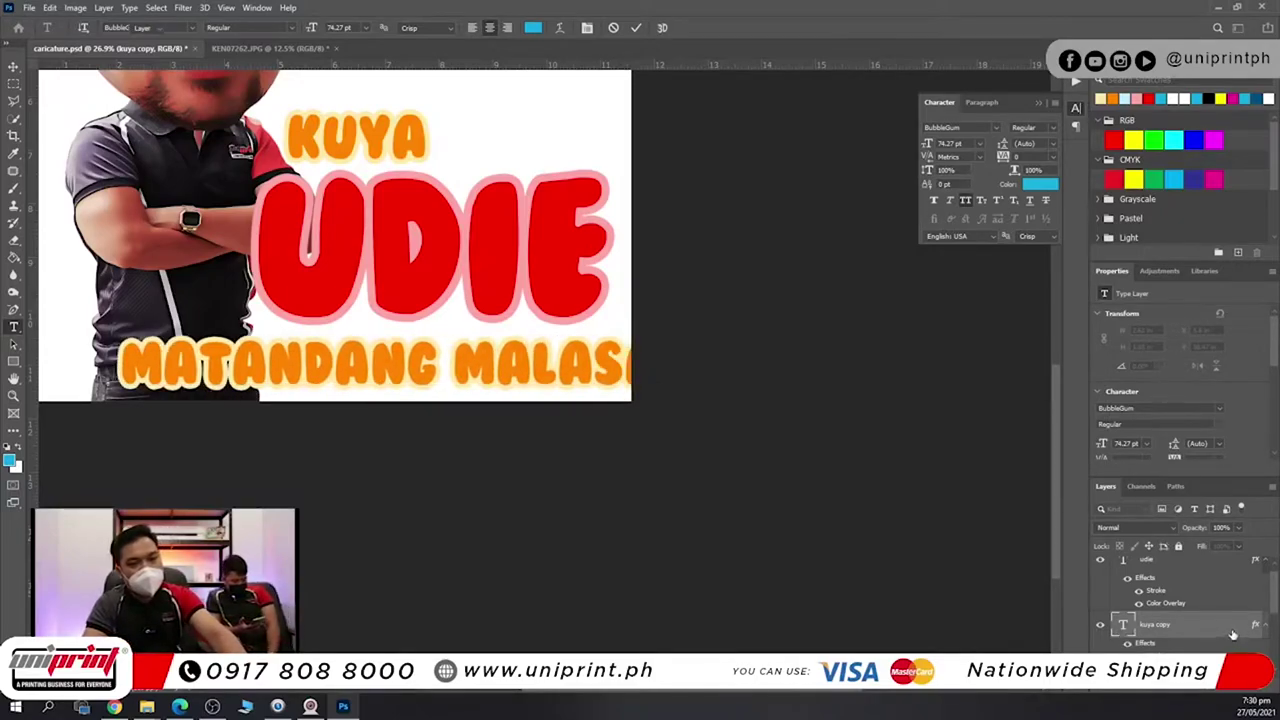
Scale the MATANDANG MALASA text down to about 42.6 pt and position it just beneath the large nickname text.
drag(657, 334, 390, 362)
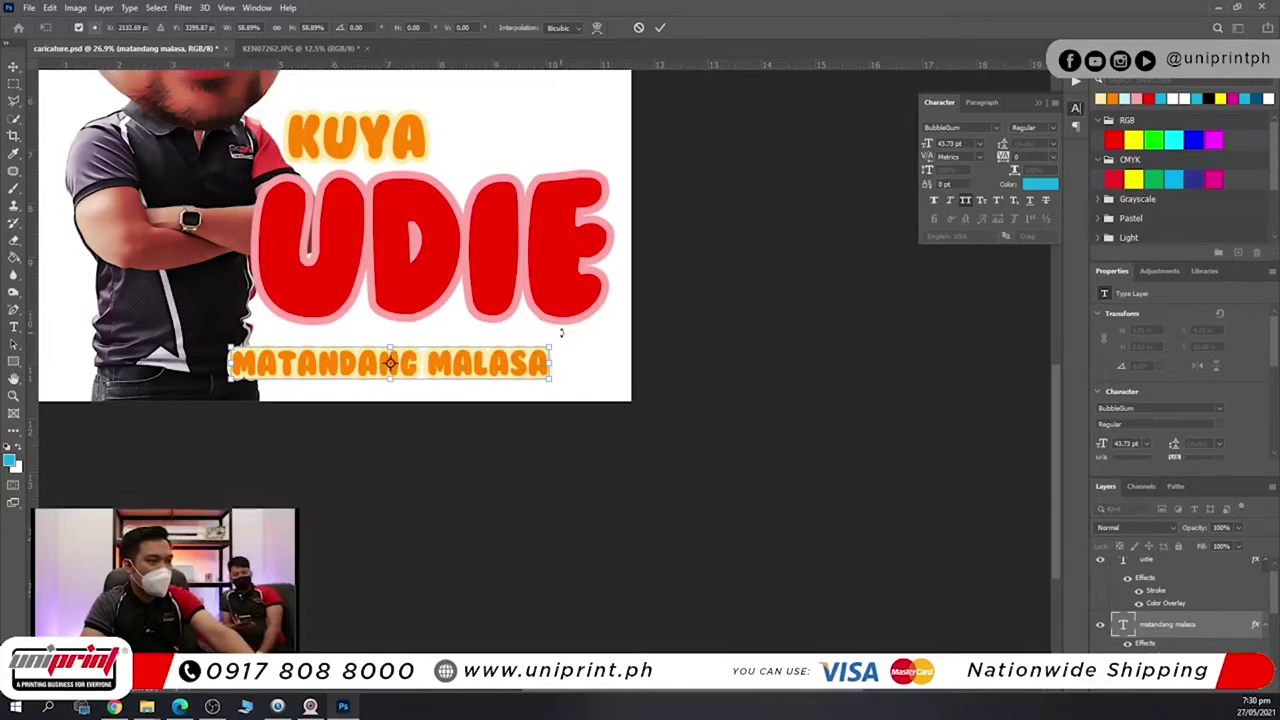
drag(518, 368, 440, 348)
drag(603, 337, 590, 341)
key(Return)
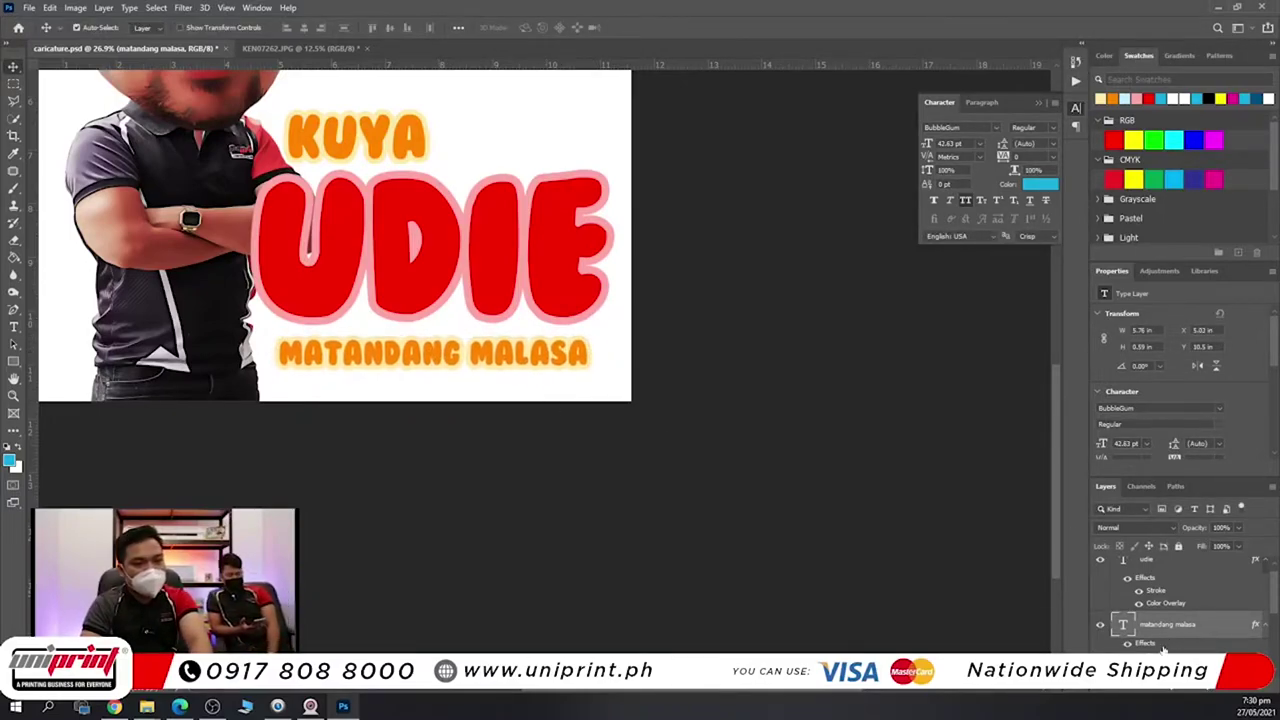
Recolor the MATANDANG MALASA text's Color Overlay to pink (ffa5a5), sampled from the nickname's outline.
click(672, 278)
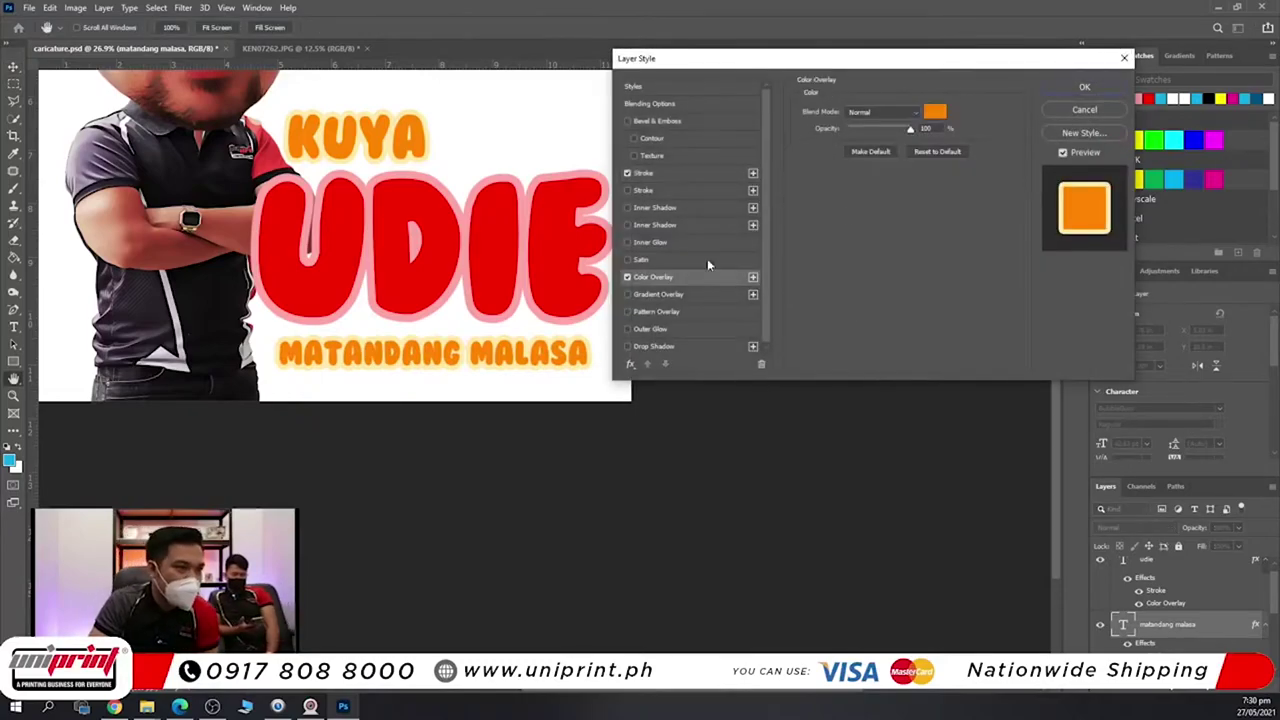
click(934, 111)
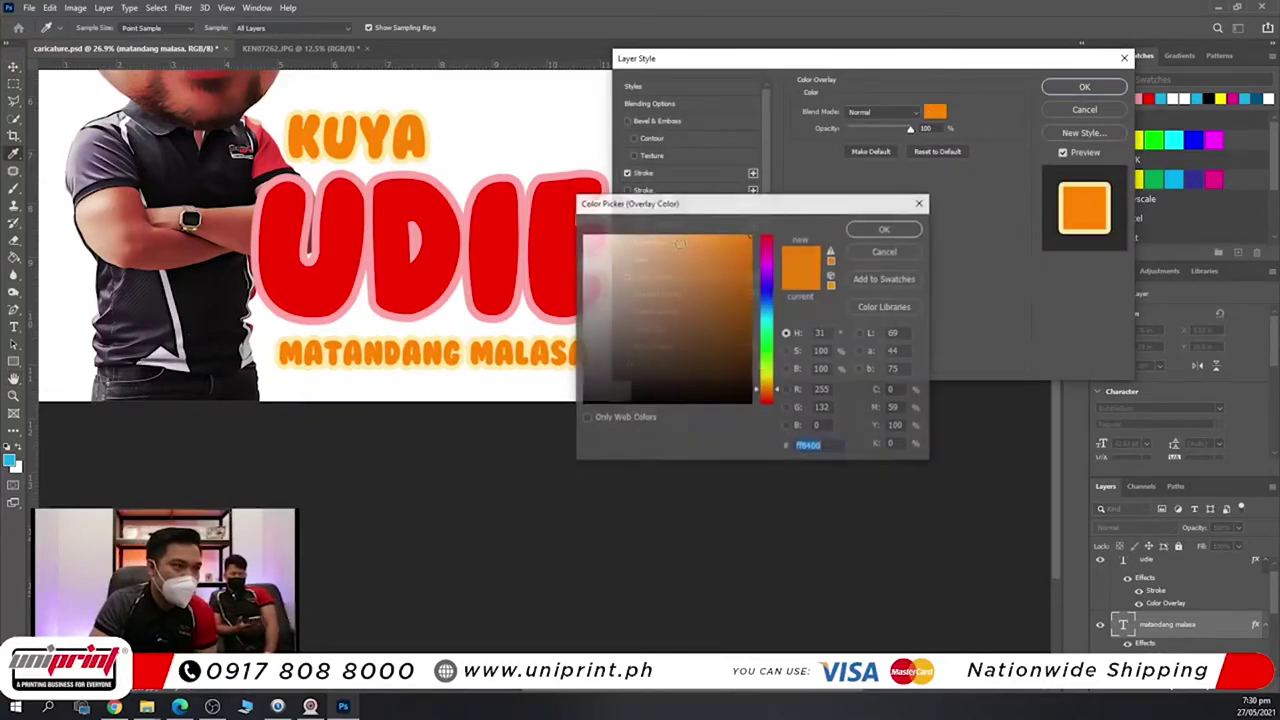
click(550, 240)
click(566, 246)
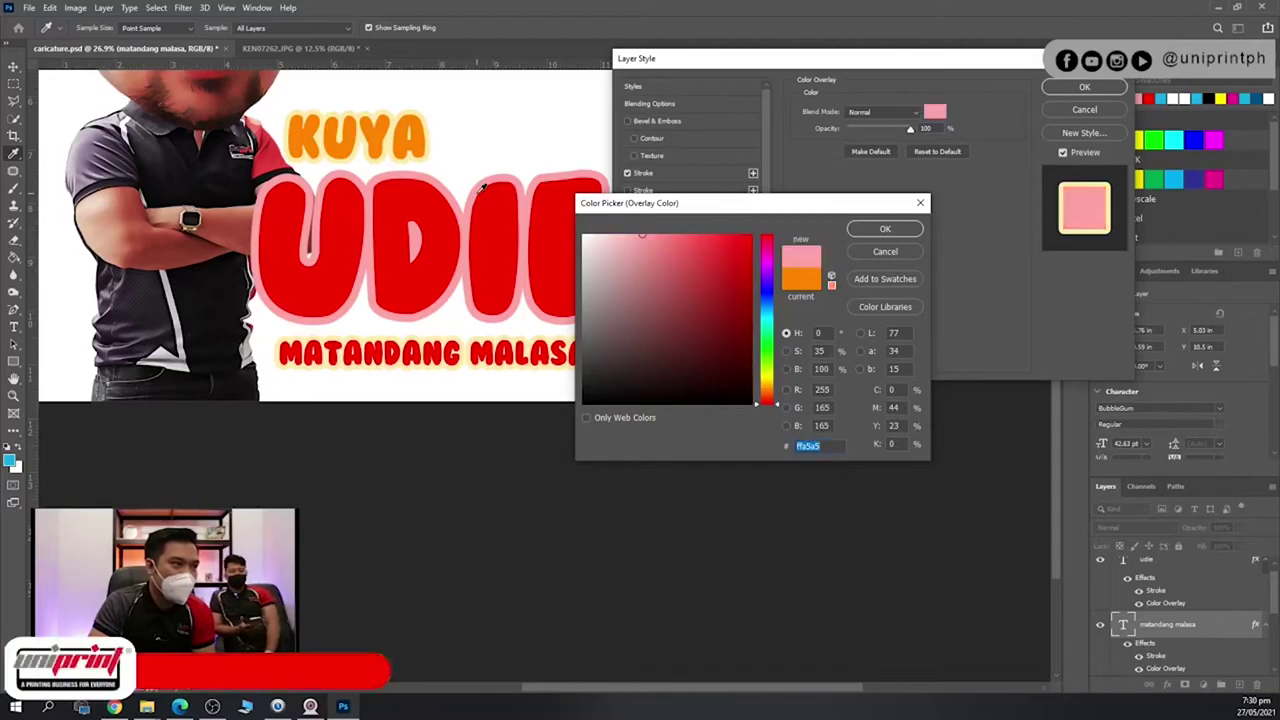
click(885, 229)
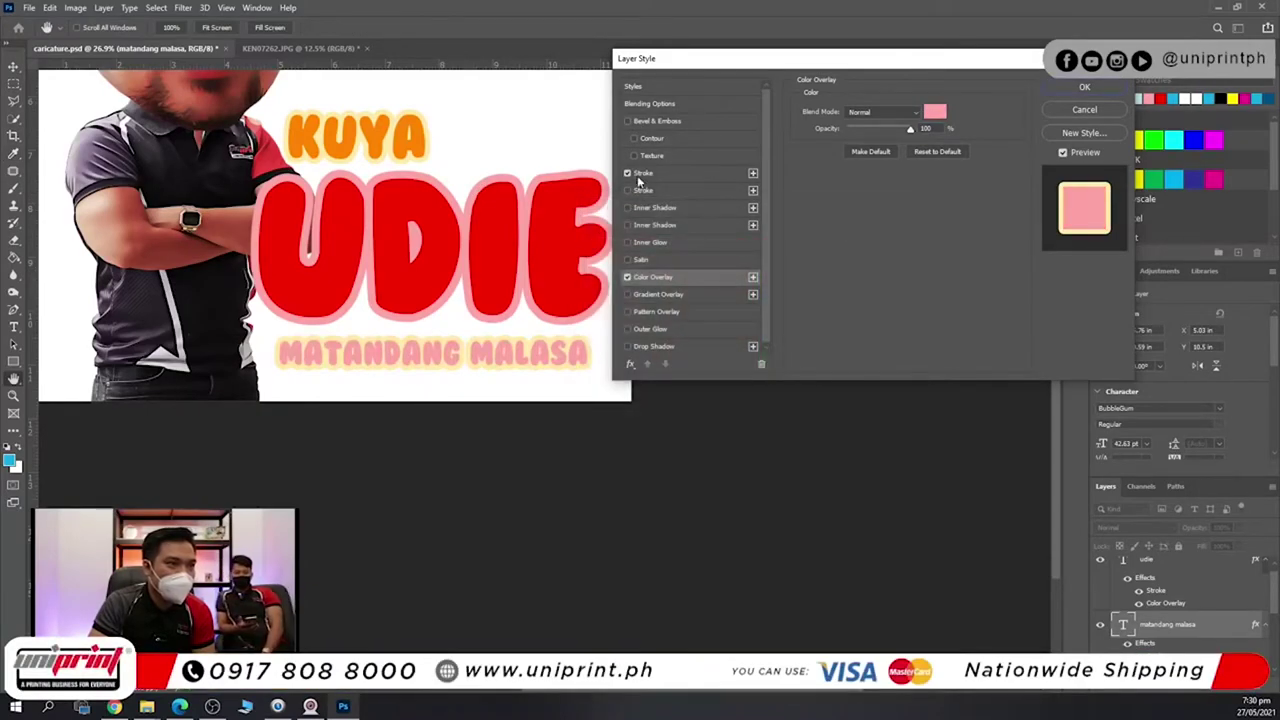
Set the MATANDANG MALASA text's stroke color to red (f90000), sampled from the large nickname's fill.
click(640, 174)
click(836, 205)
click(574, 214)
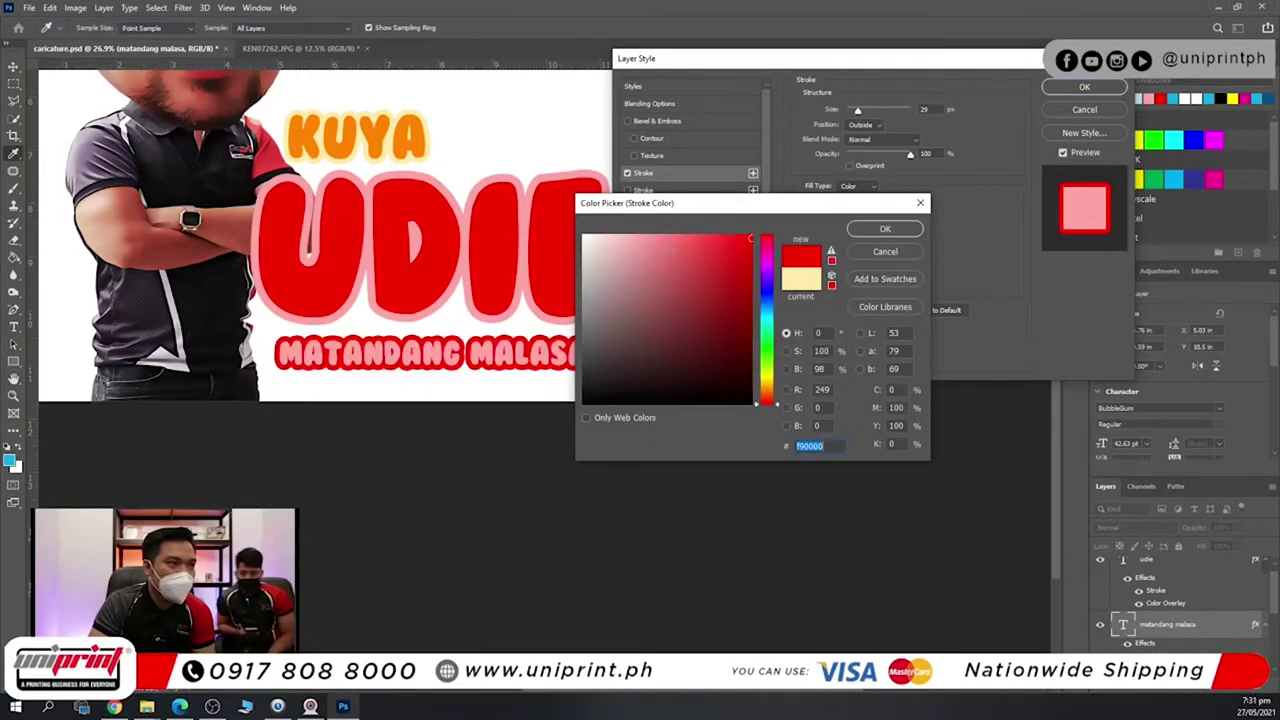
click(862, 234)
Set the MATANDANG MALASA text's Color Overlay to white (ffffff) and apply the layer style.
click(655, 277)
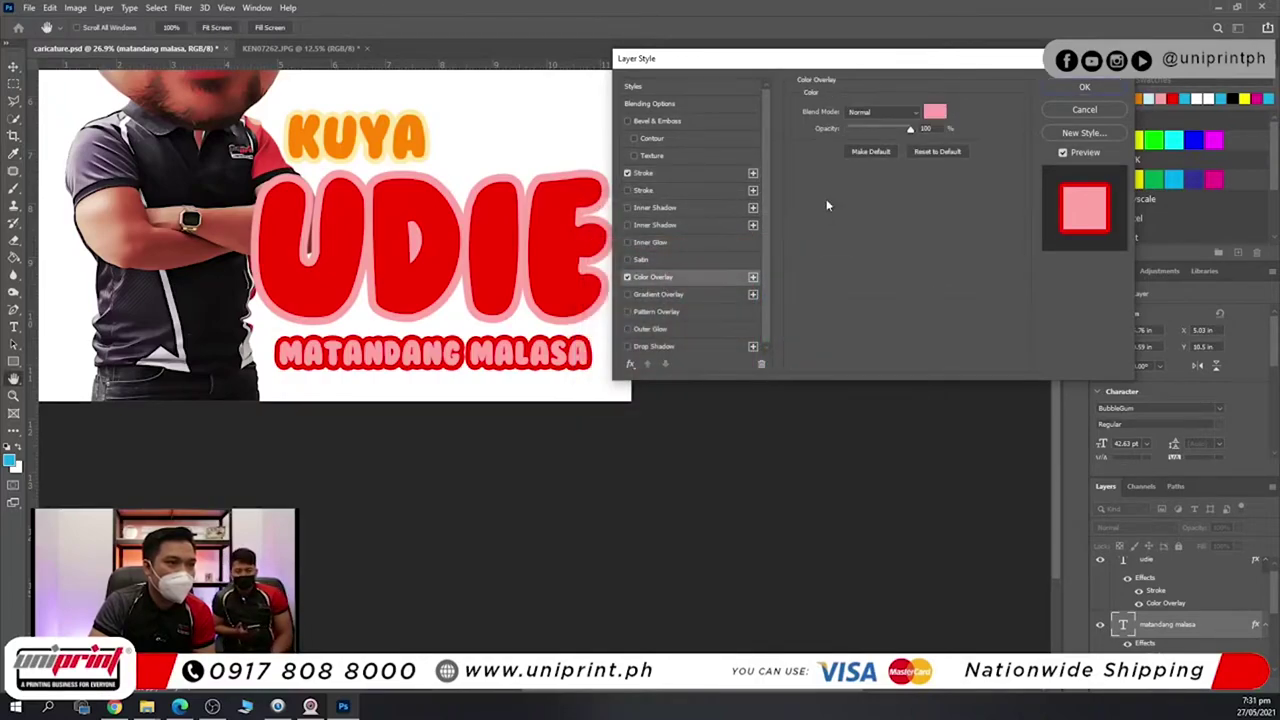
click(938, 113)
click(584, 236)
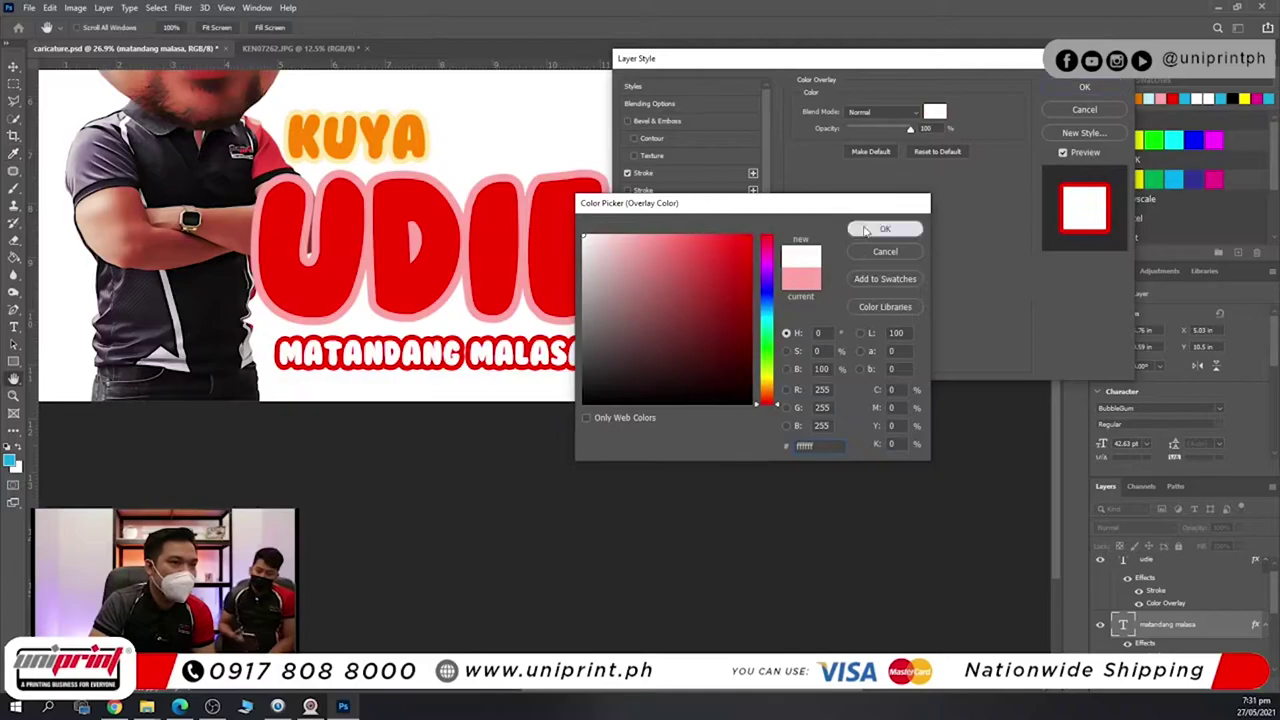
click(885, 228)
click(1085, 89)
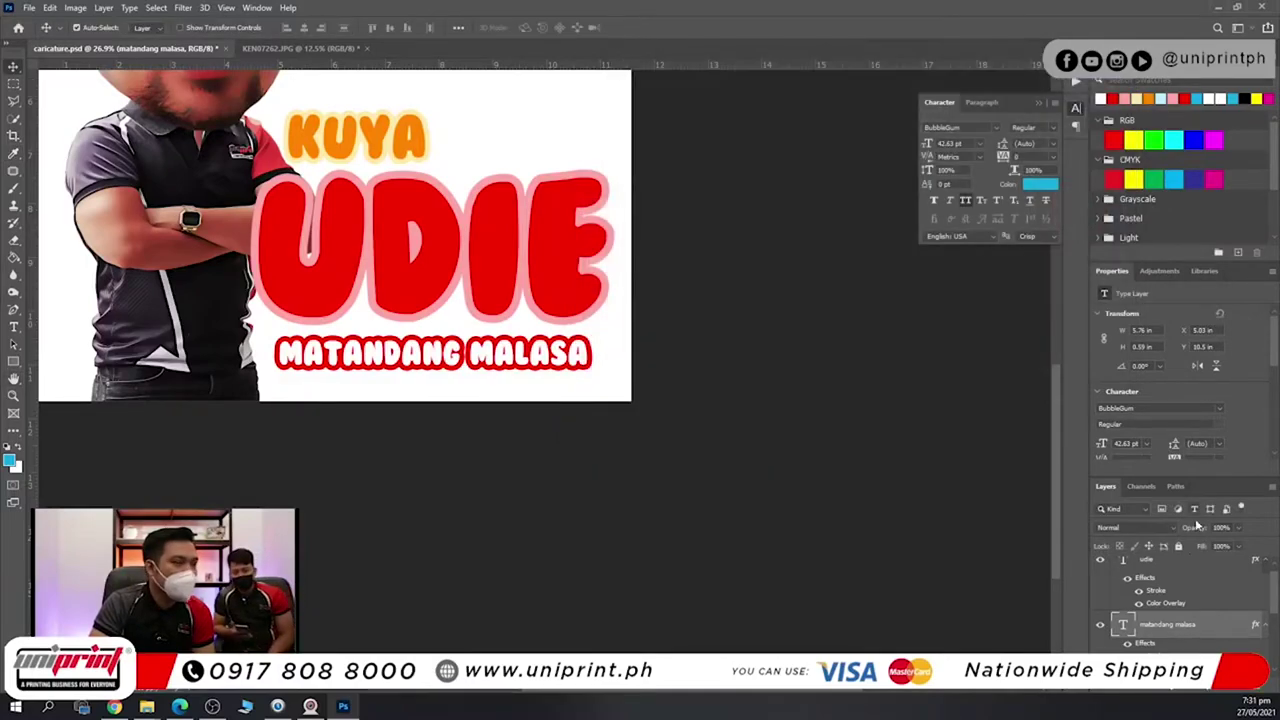
Browse the font previews on the MATANDANG MALASA text and set its font to DCC - Ash.
double_click(433, 353)
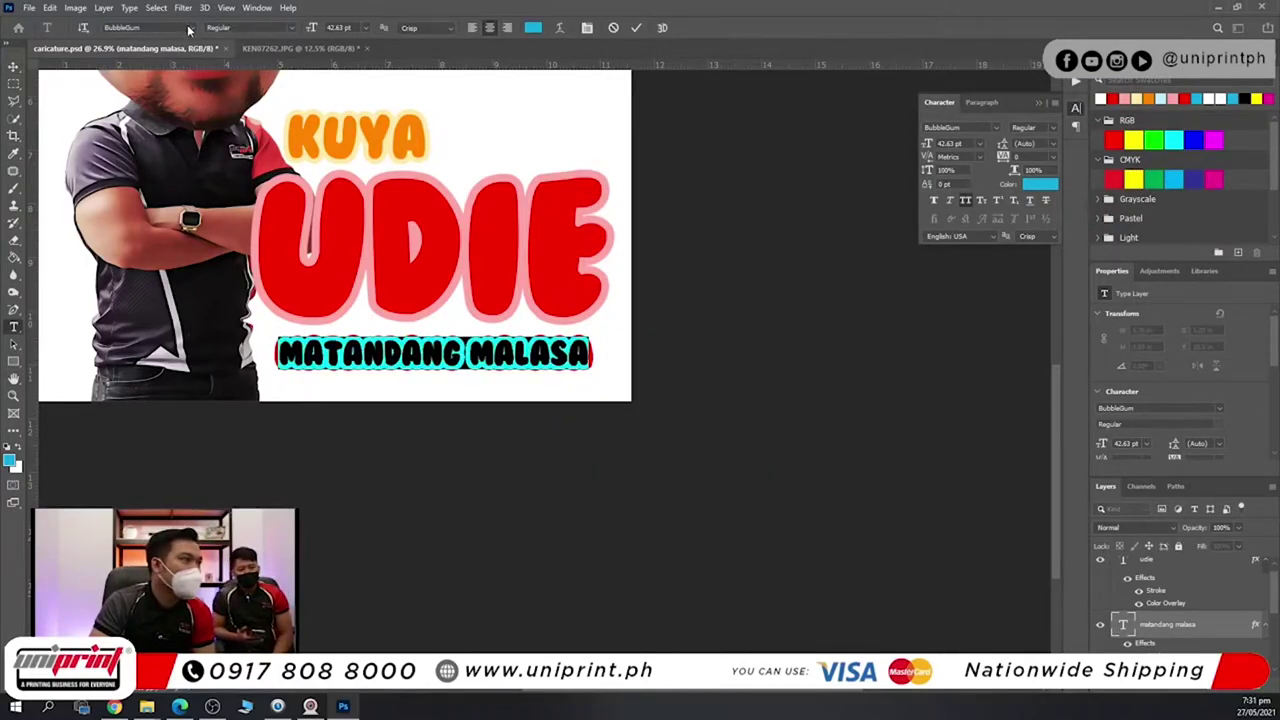
click(189, 28)
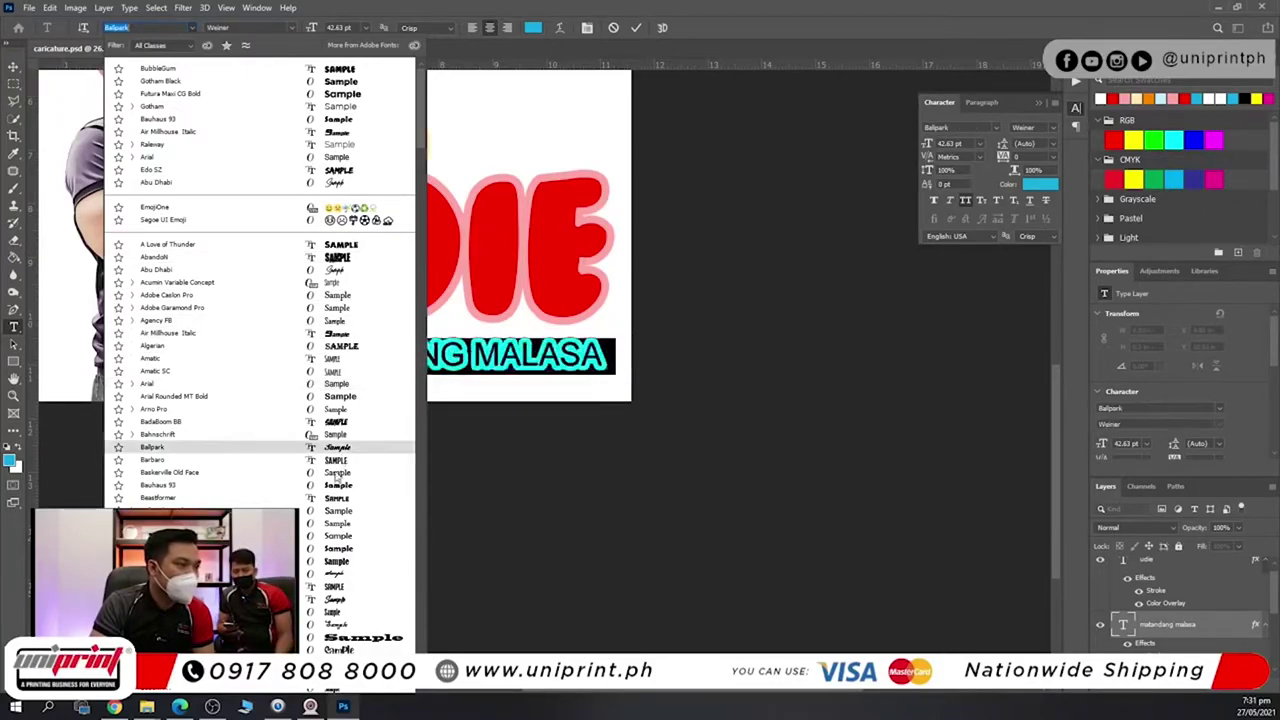
scroll(342, 460, down, 3)
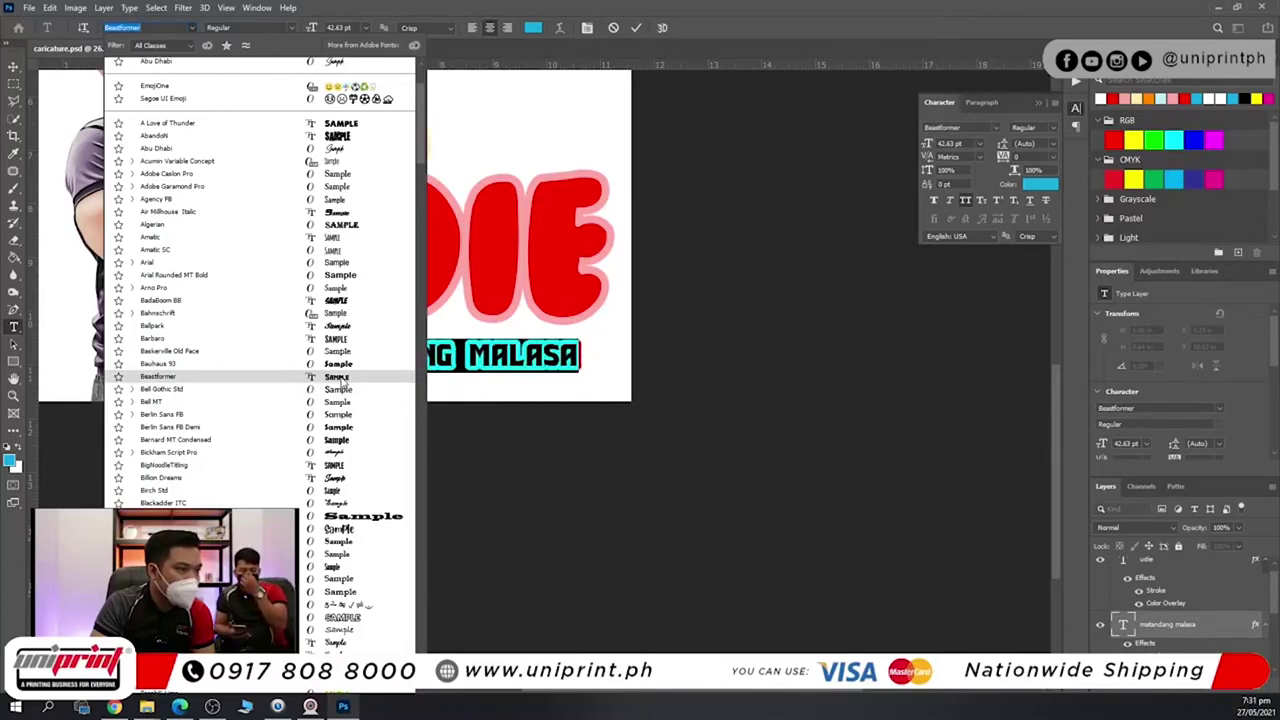
key(Down)
key(Down)
key(Down)
scroll(341, 457, down, 1)
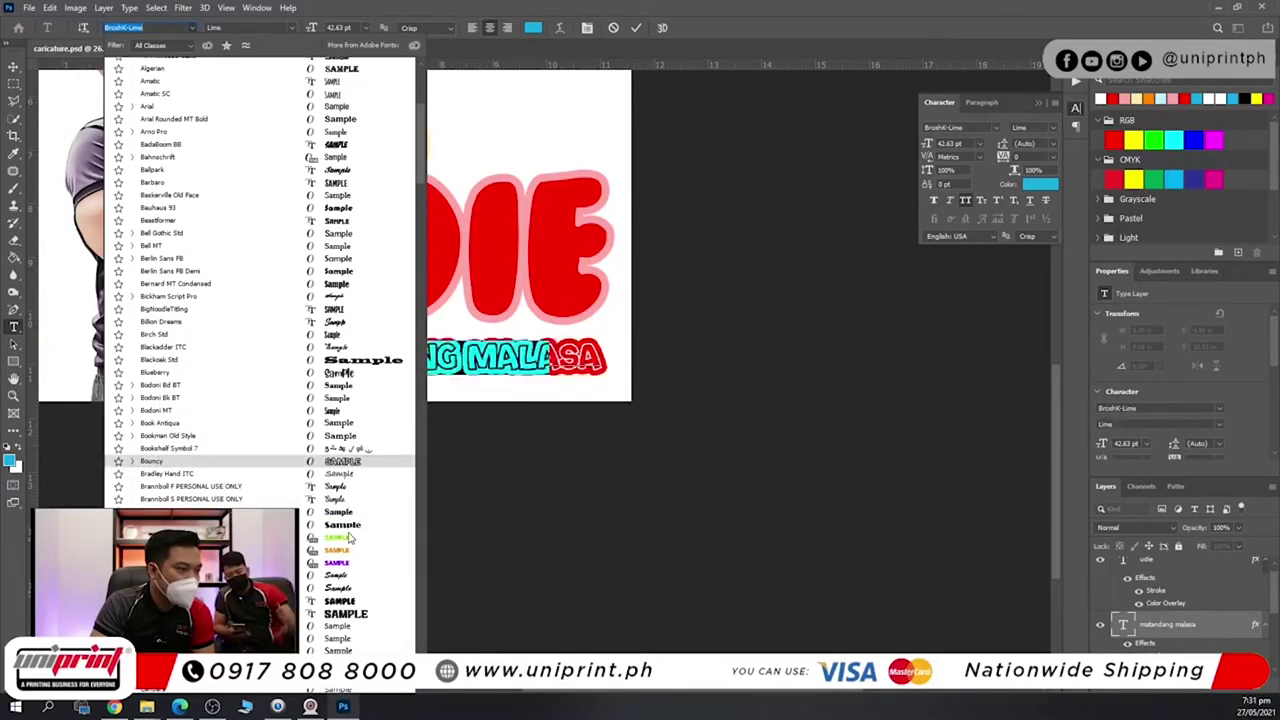
scroll(330, 450, down, 3)
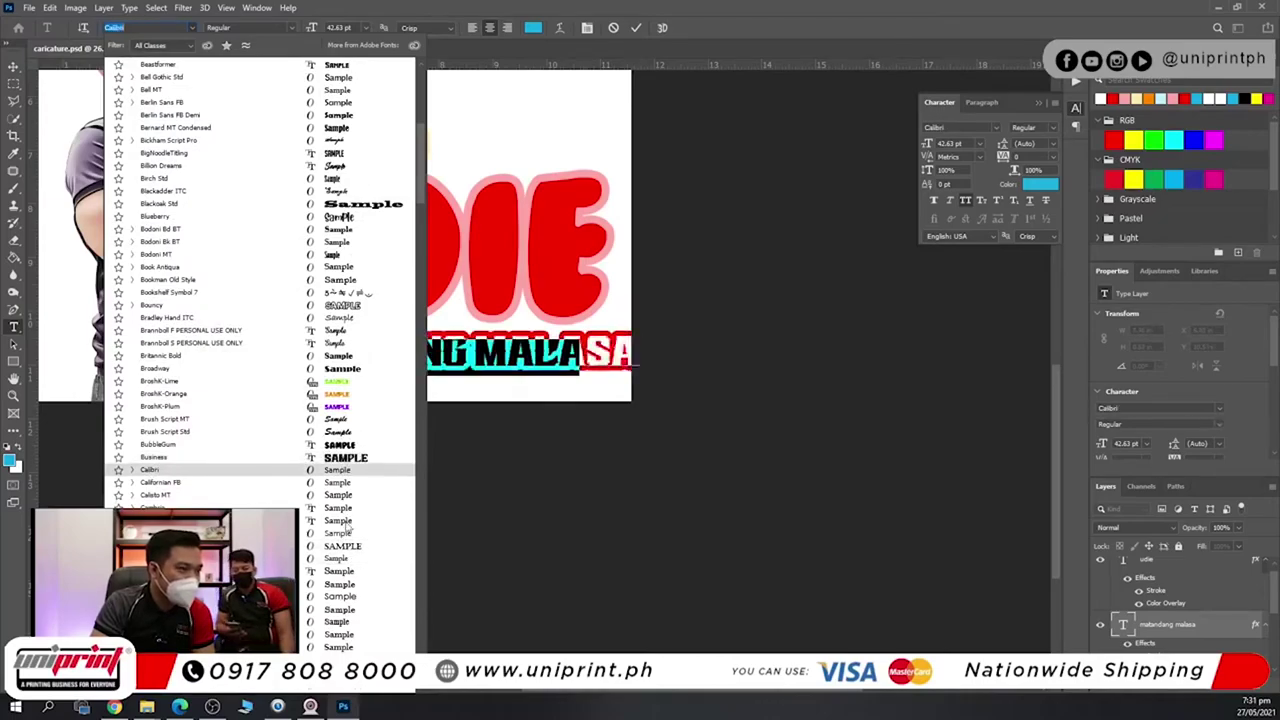
scroll(348, 535, down, 4)
scroll(345, 545, down, 2)
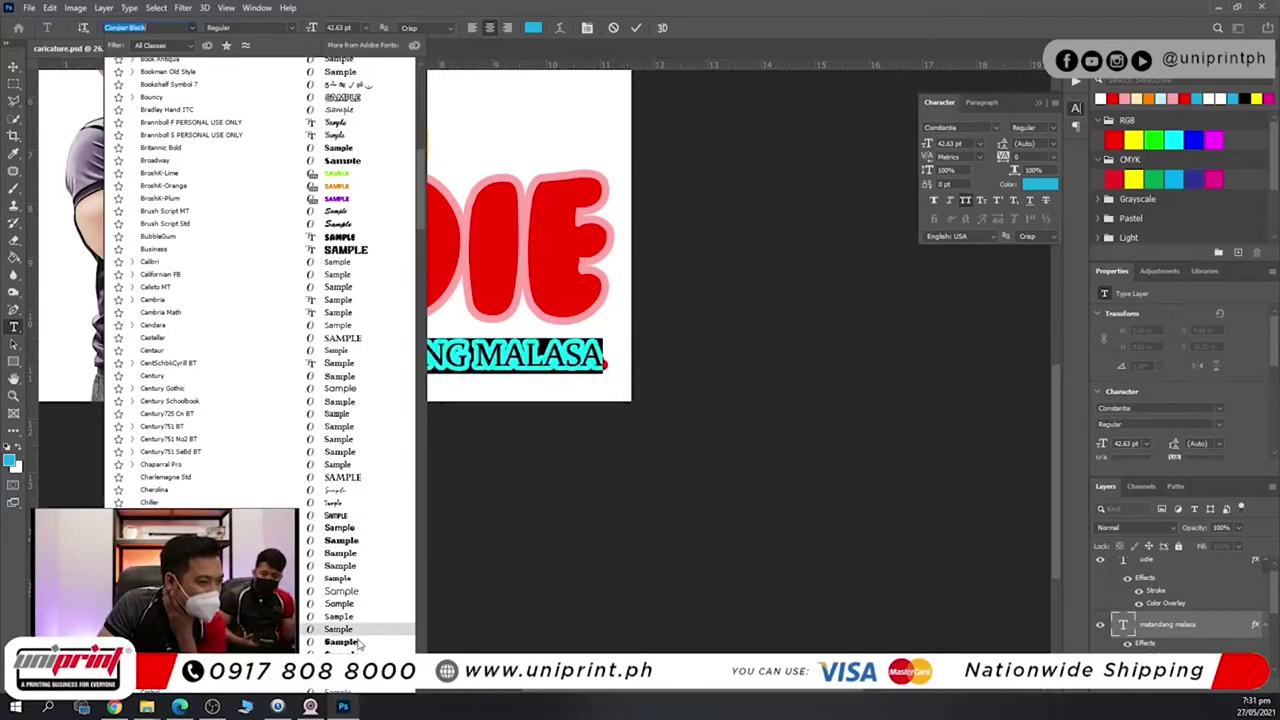
scroll(357, 645, down, 3)
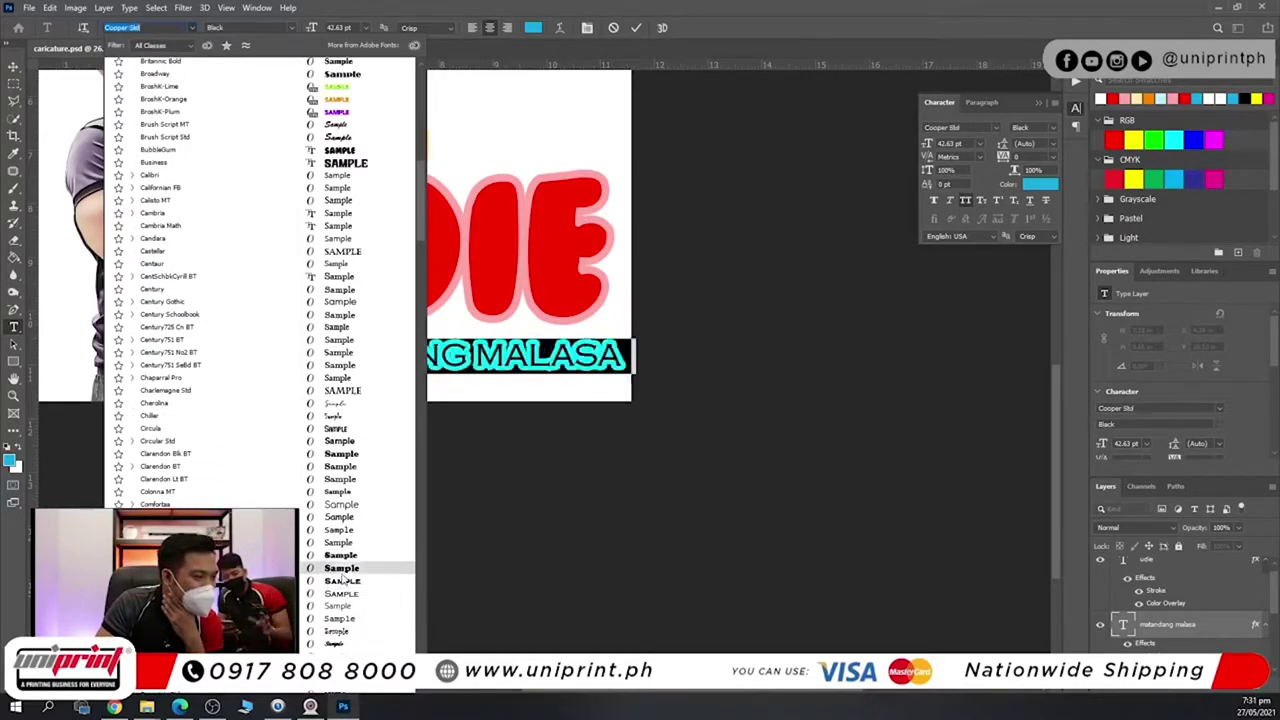
click(357, 668)
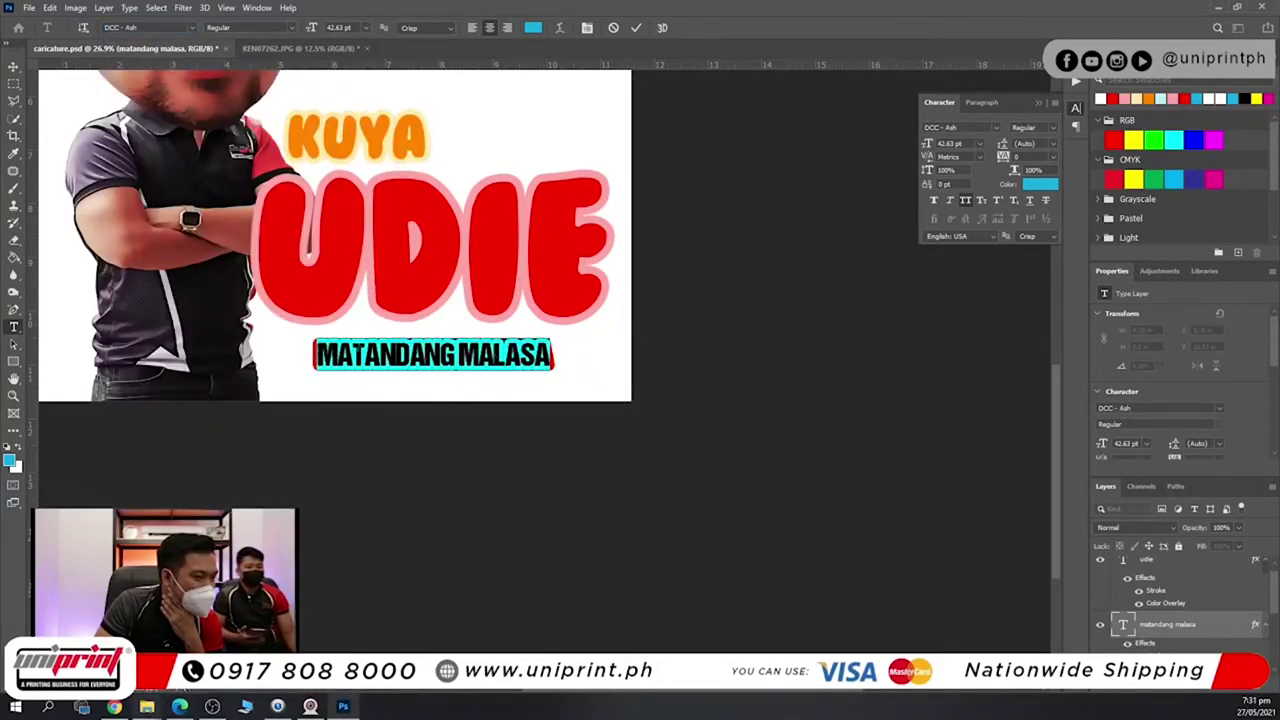
Switch to Chrome and preview the DaFont cartoon fonts with the sample text "matandang malasa".
click(114, 706)
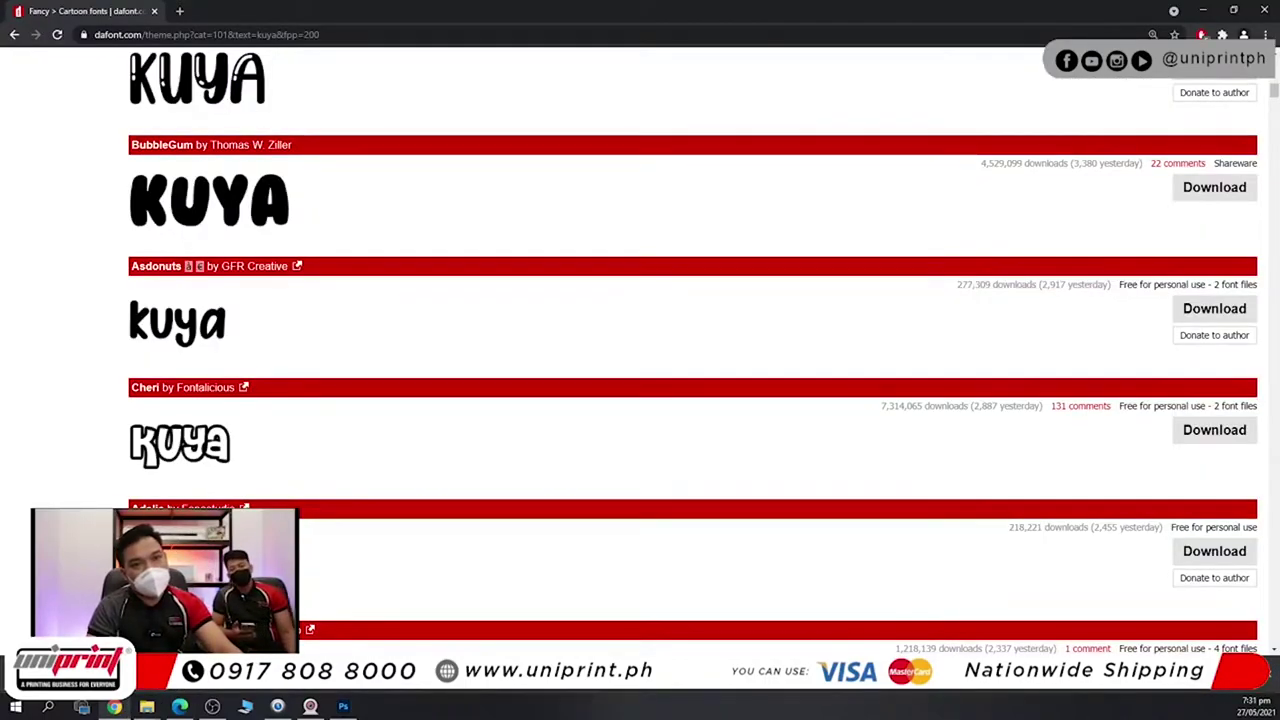
drag(1273, 92, 1273, 54)
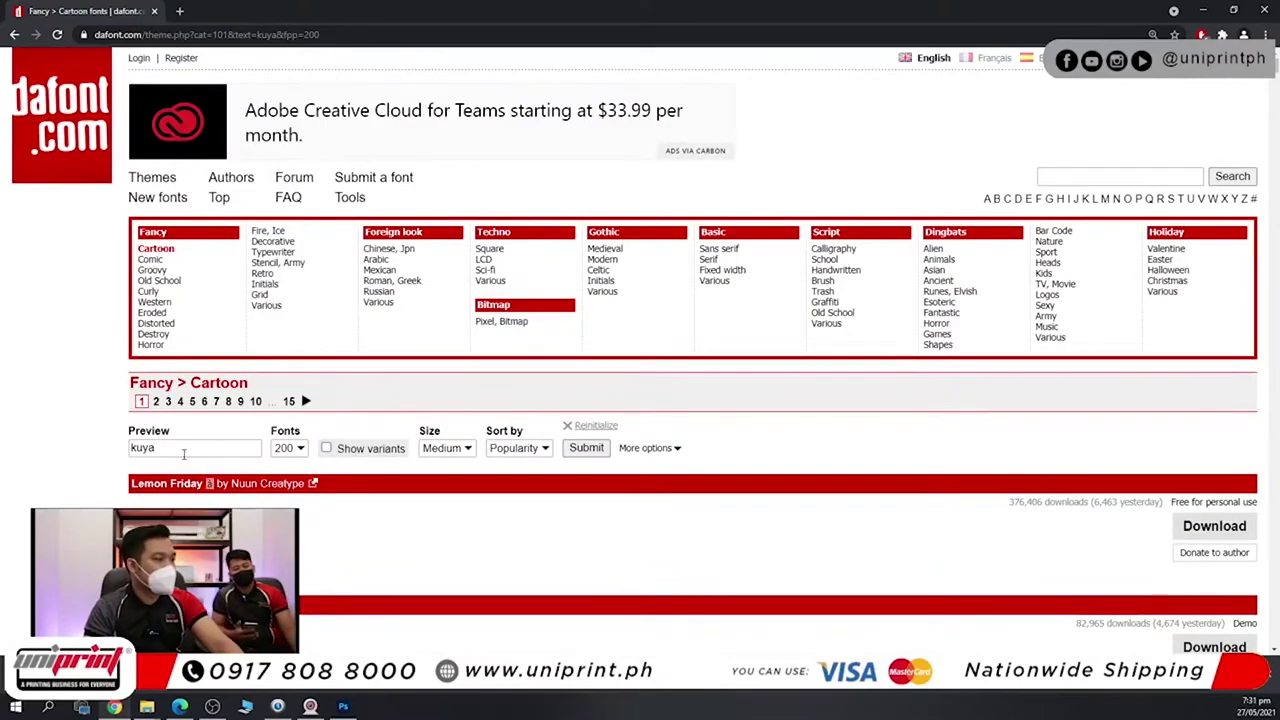
drag(183, 451, 80, 452)
text(matandang malasa)
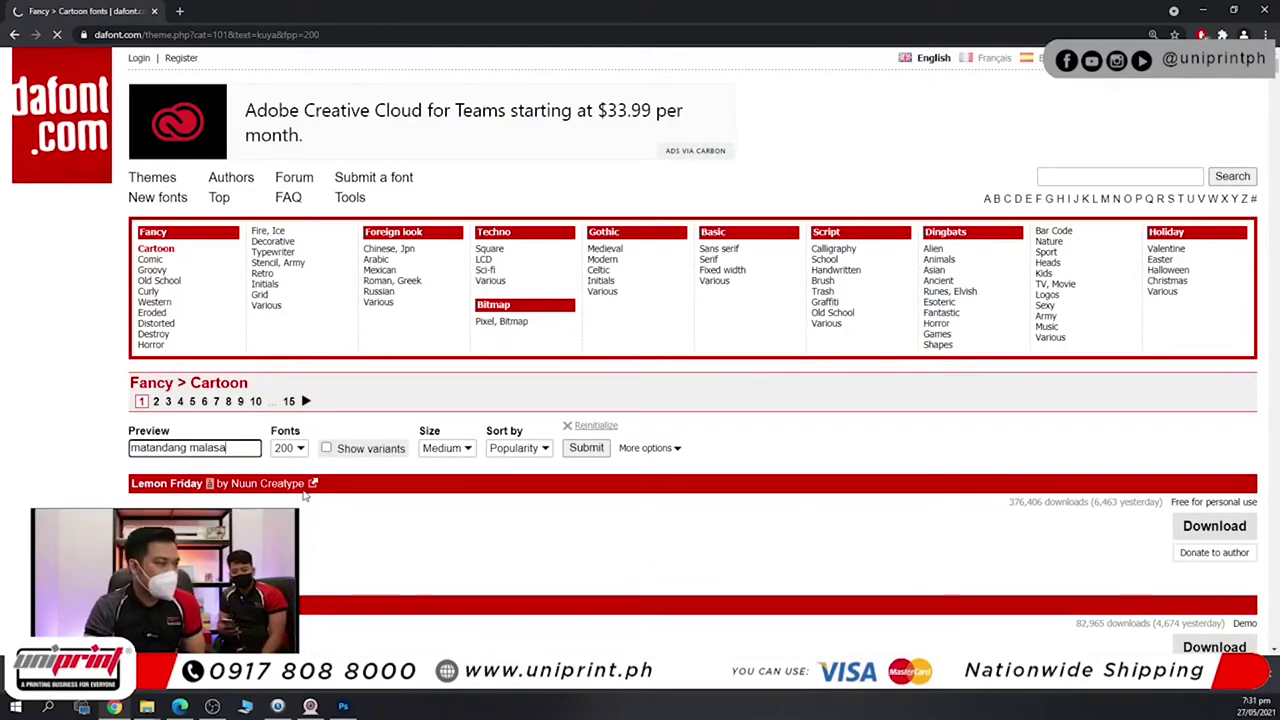
scroll(470, 476, down, 3)
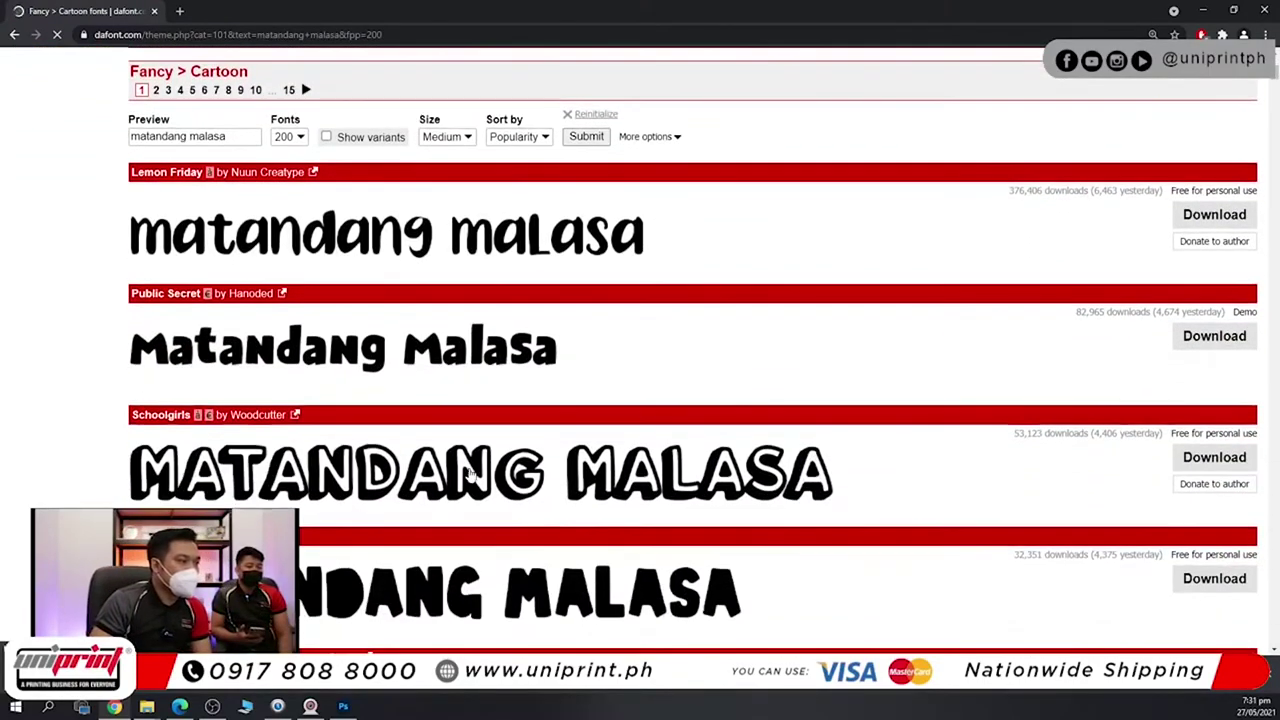
scroll(490, 477, down, 1)
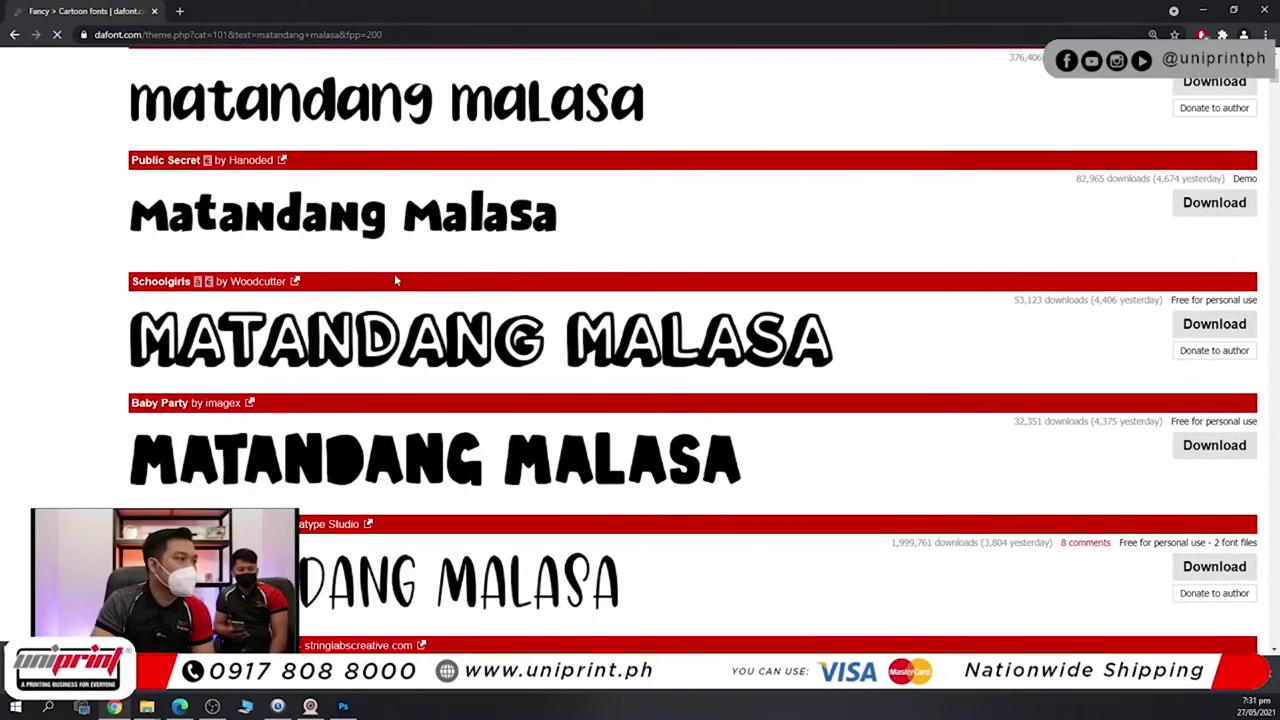
Download the Public Secret font from DaFont and extract its public_secret archive in the Downloads folder.
click(1214, 202)
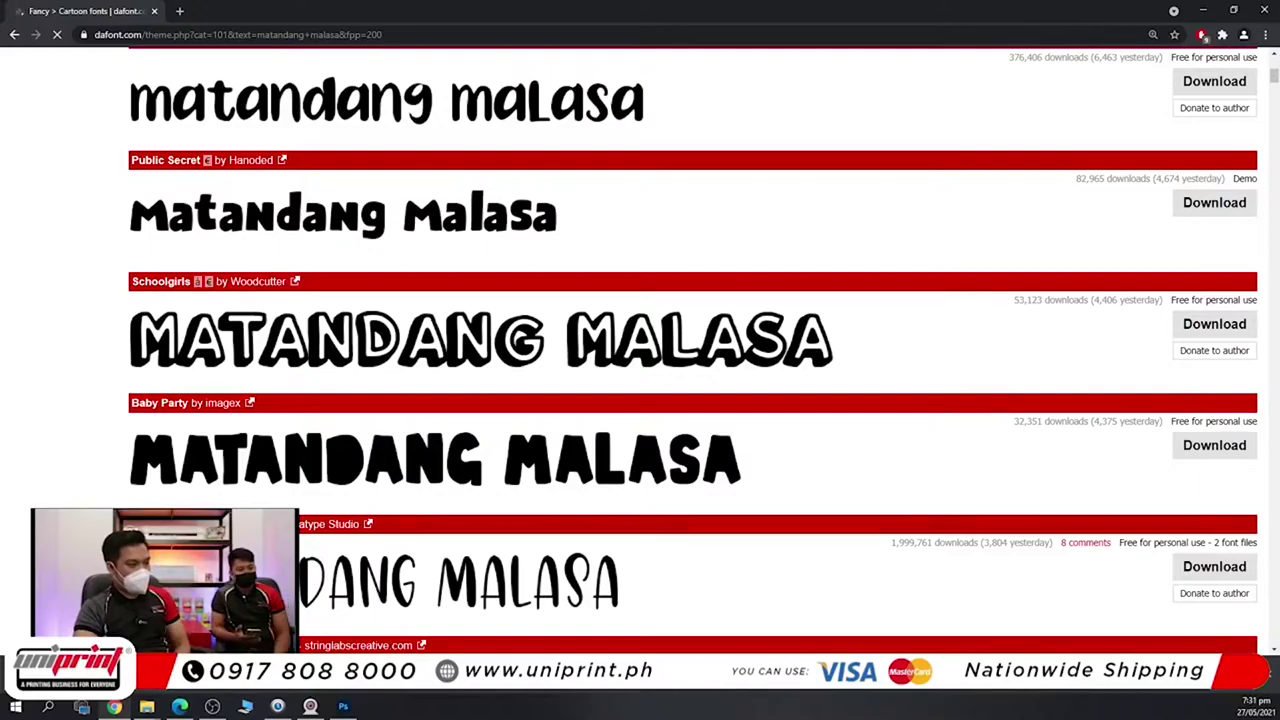
key(super+e)
right_click(753, 262)
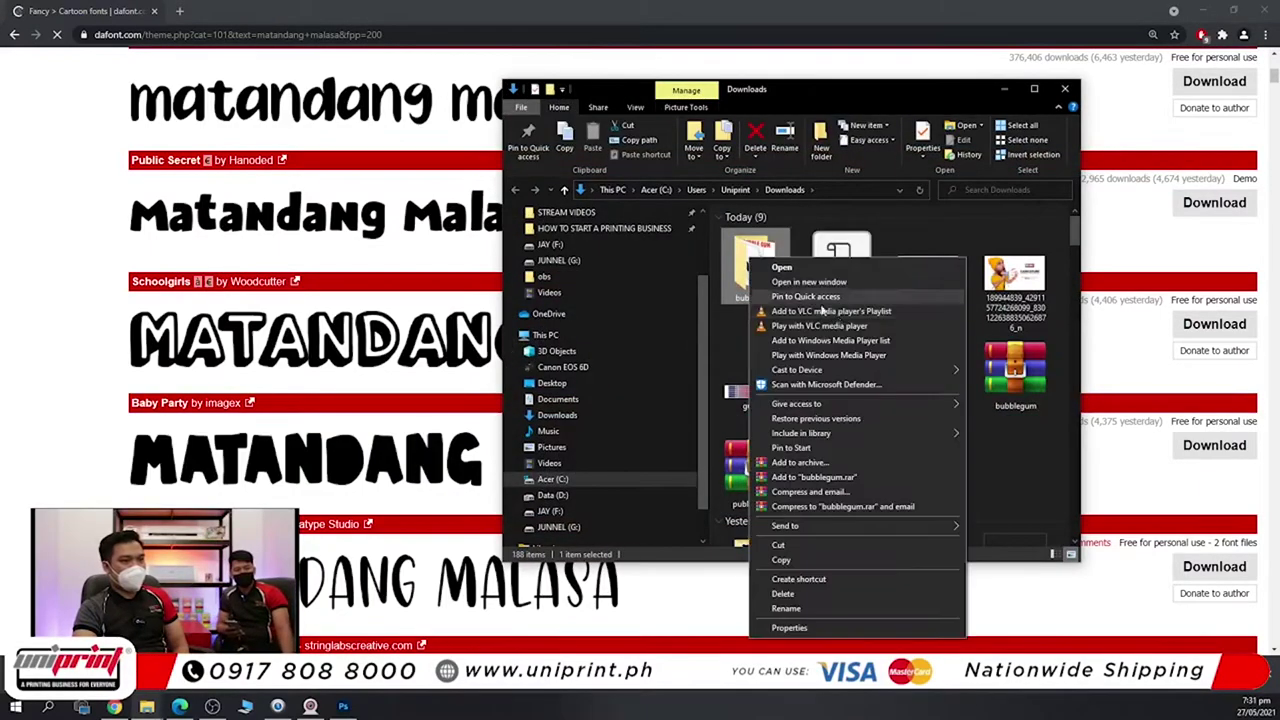
click(741, 247)
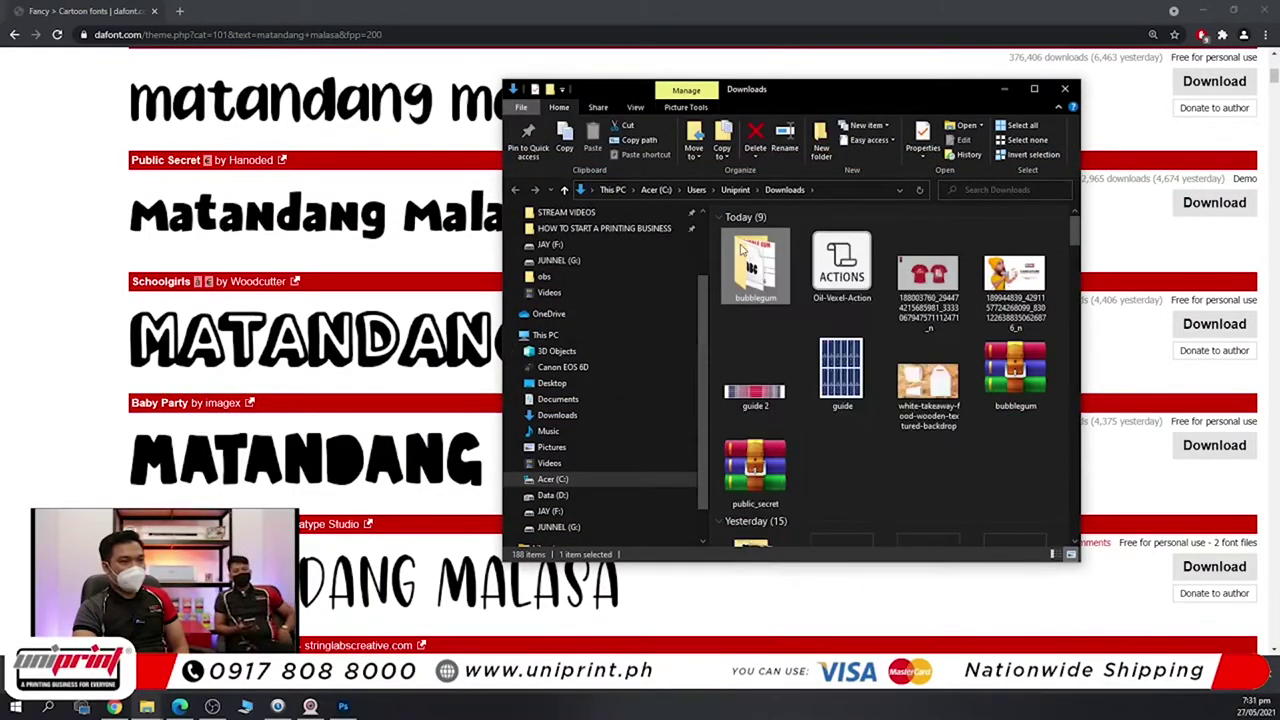
right_click(784, 462)
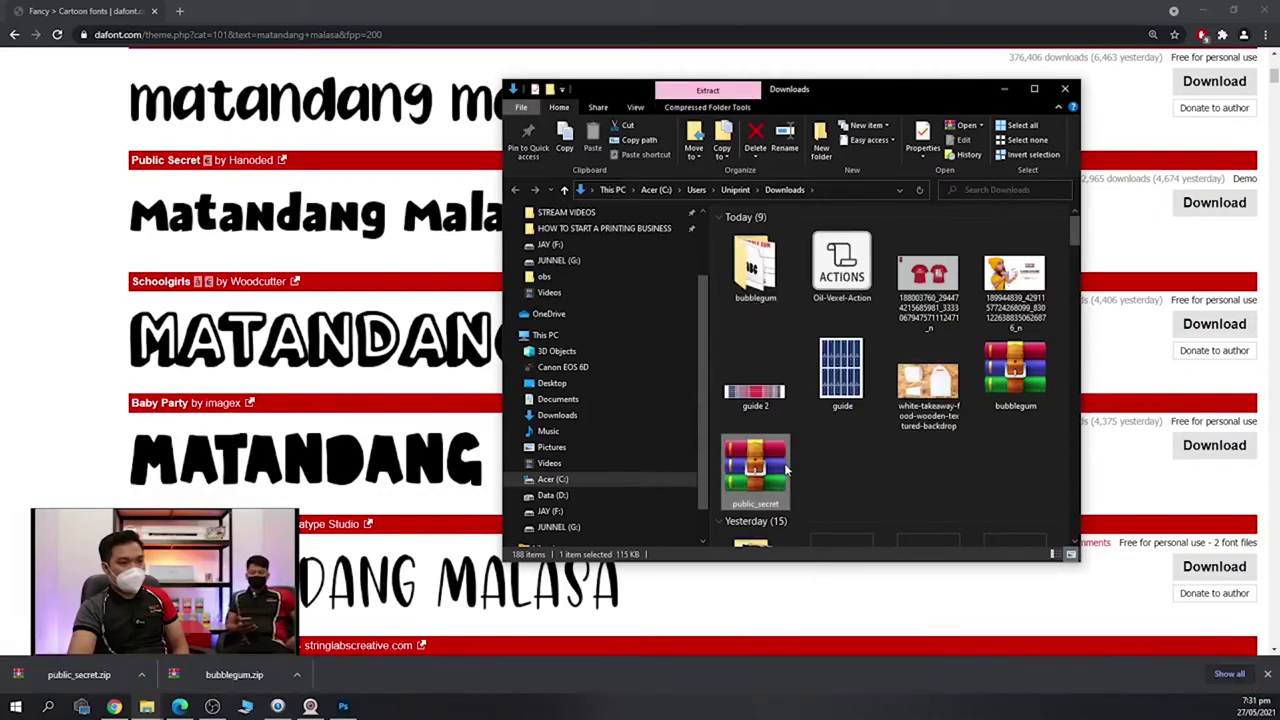
click(870, 248)
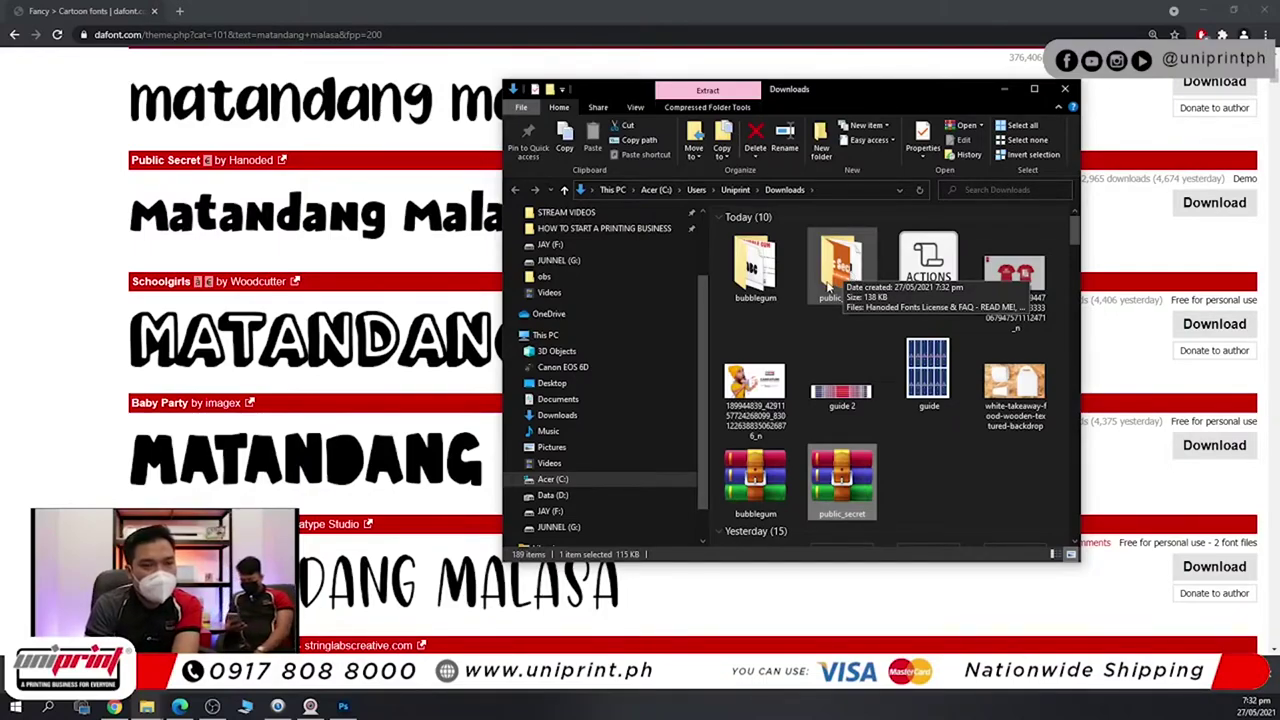
click(343, 706)
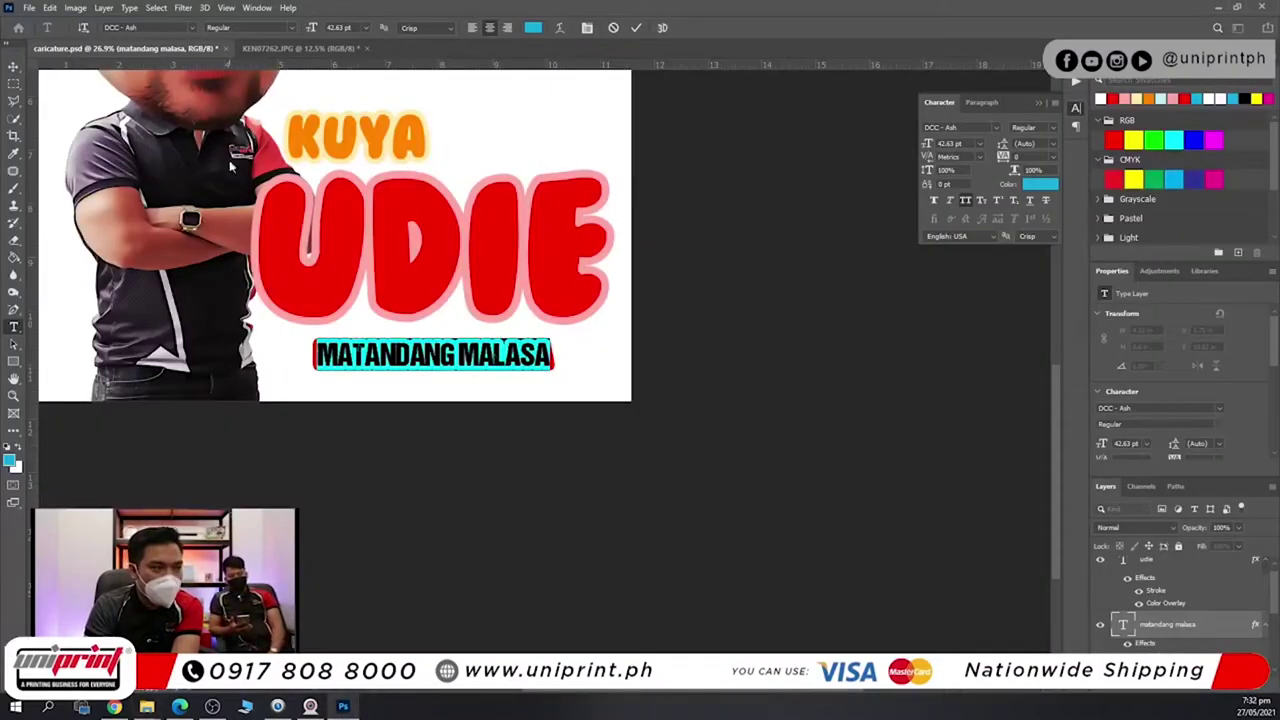
scroll(230, 168, up, 5)
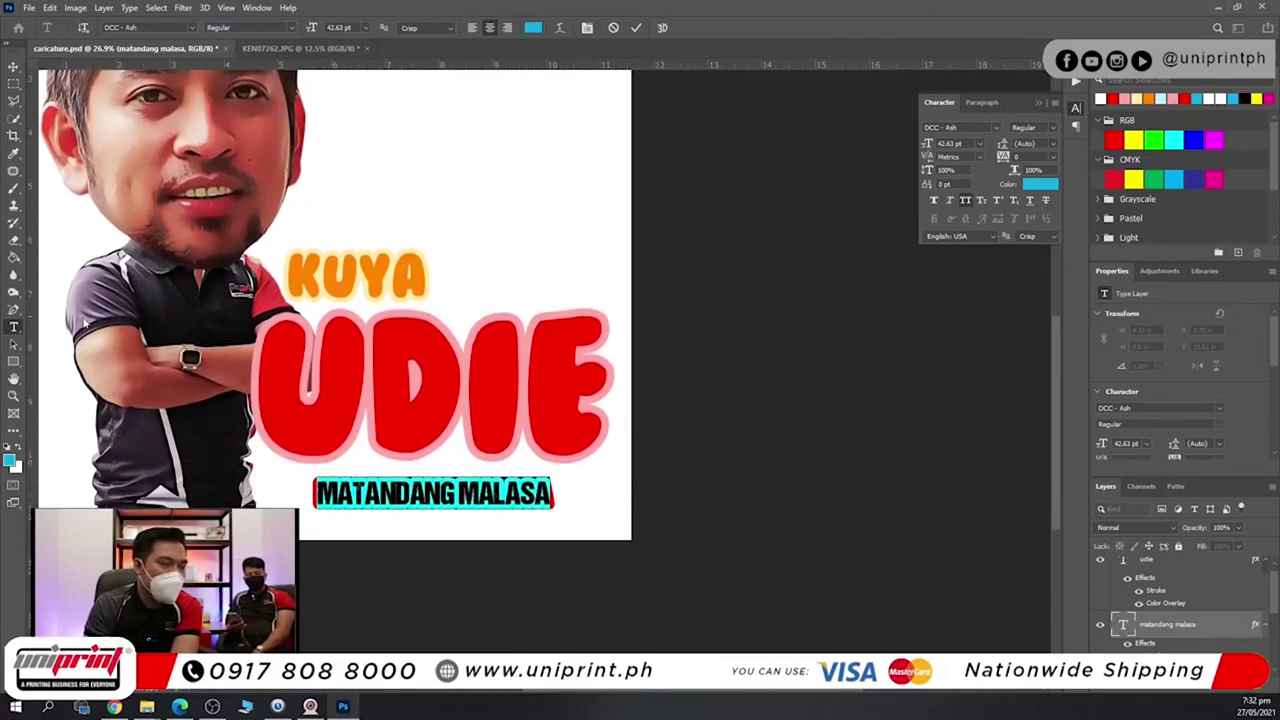
click(114, 706)
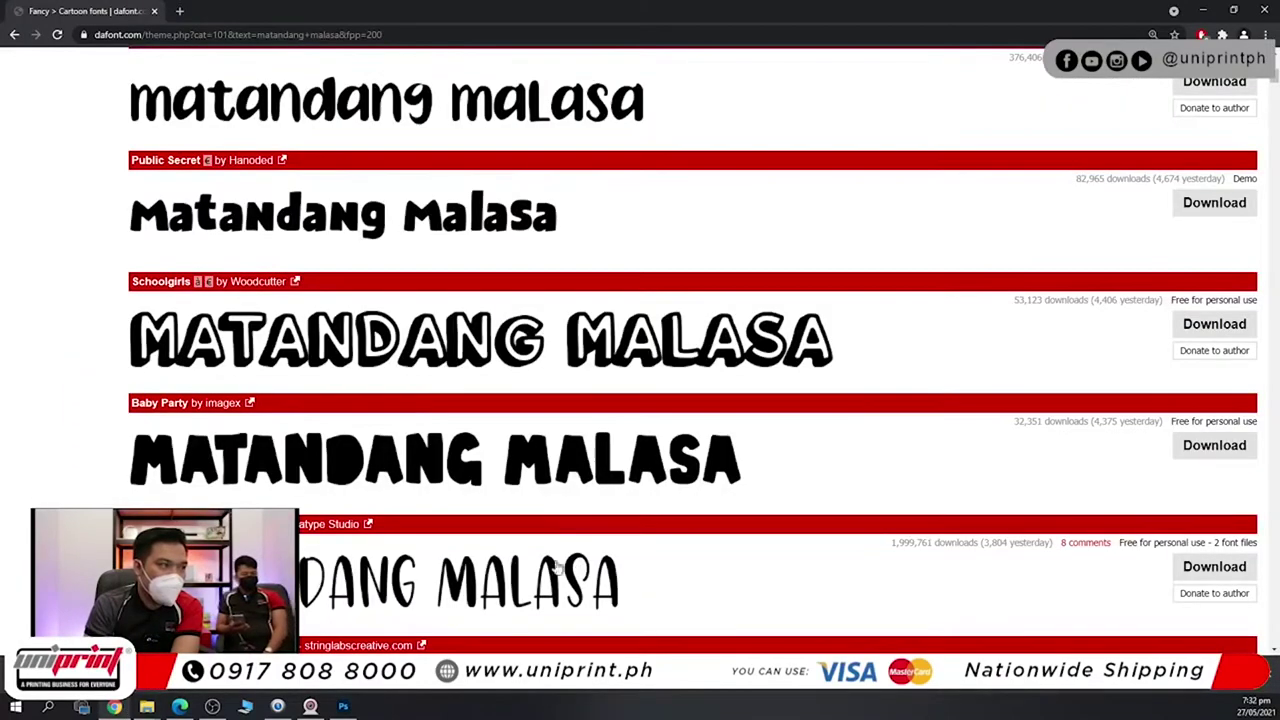
click(343, 706)
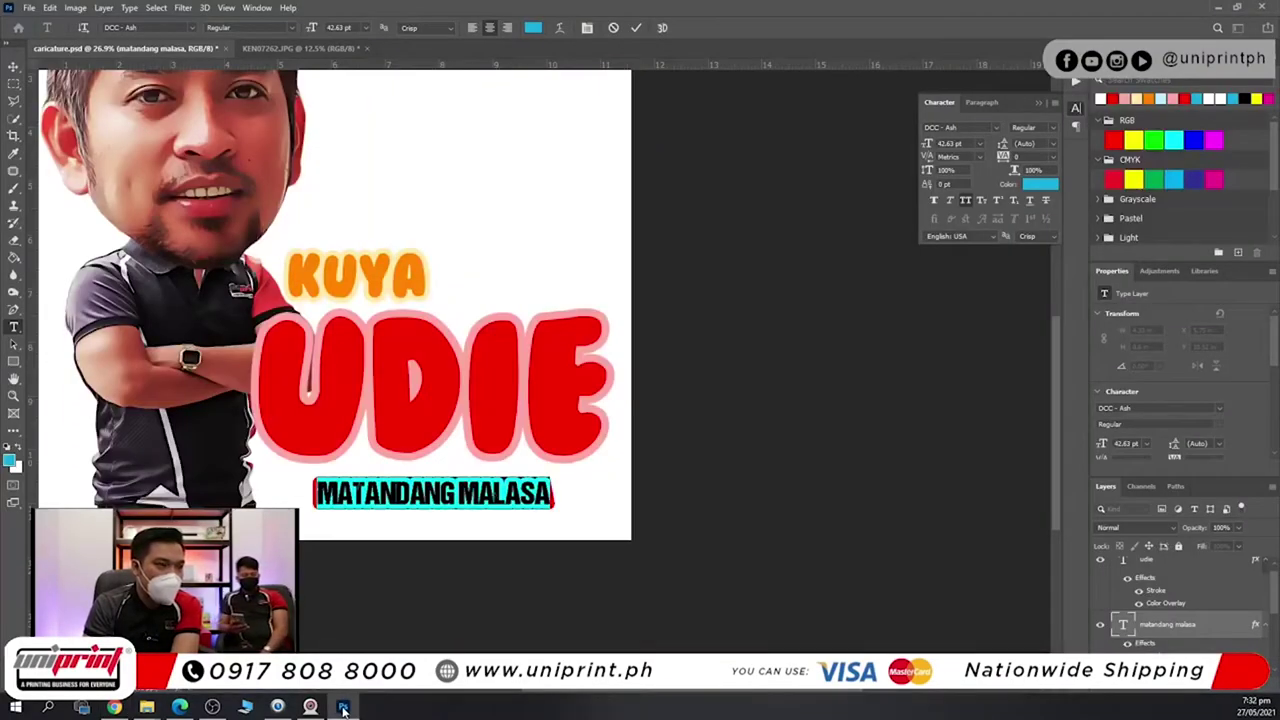
click(114, 706)
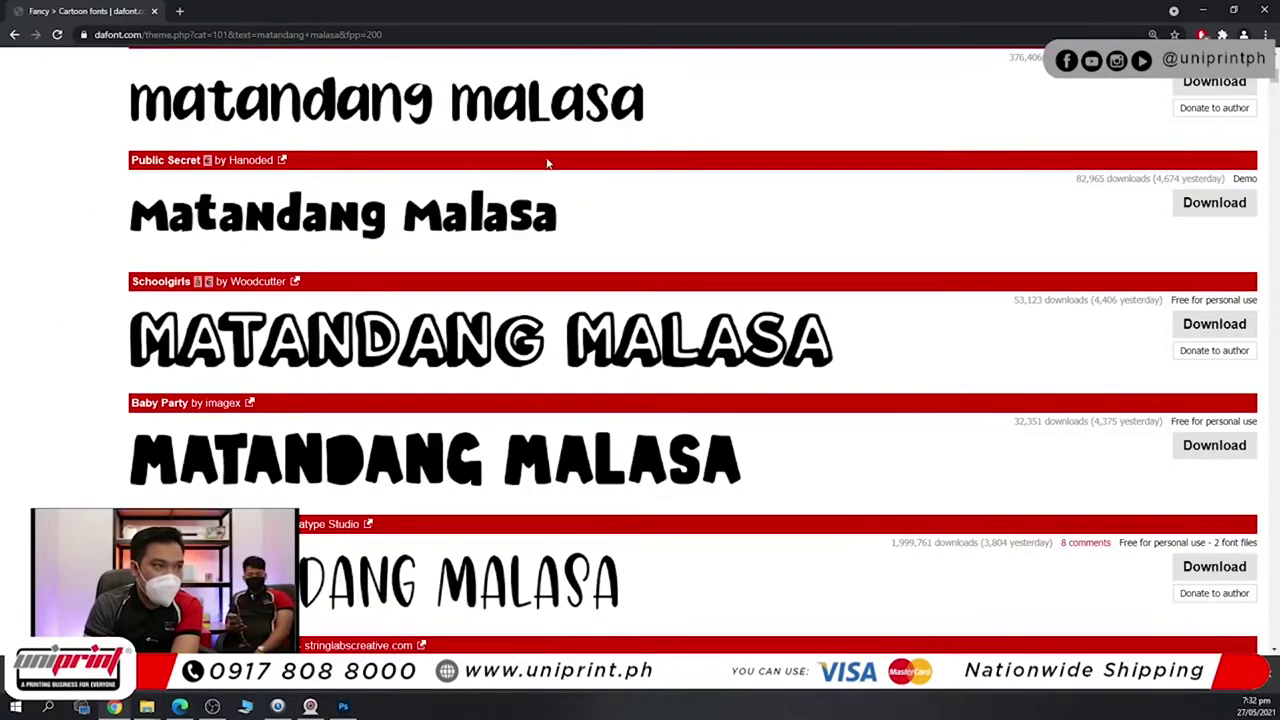
Install the Public Secret DEMO font from the extracted public_secret folder and close the folder window.
click(146, 706)
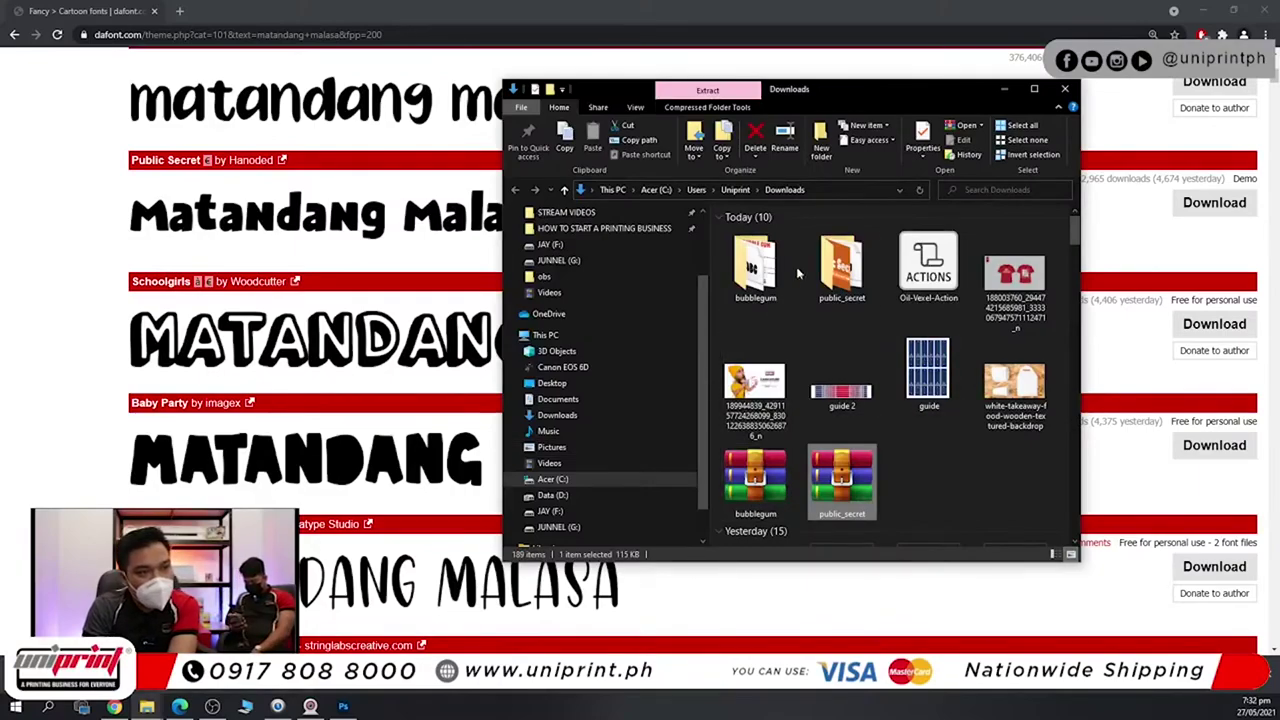
double_click(846, 264)
right_click(759, 251)
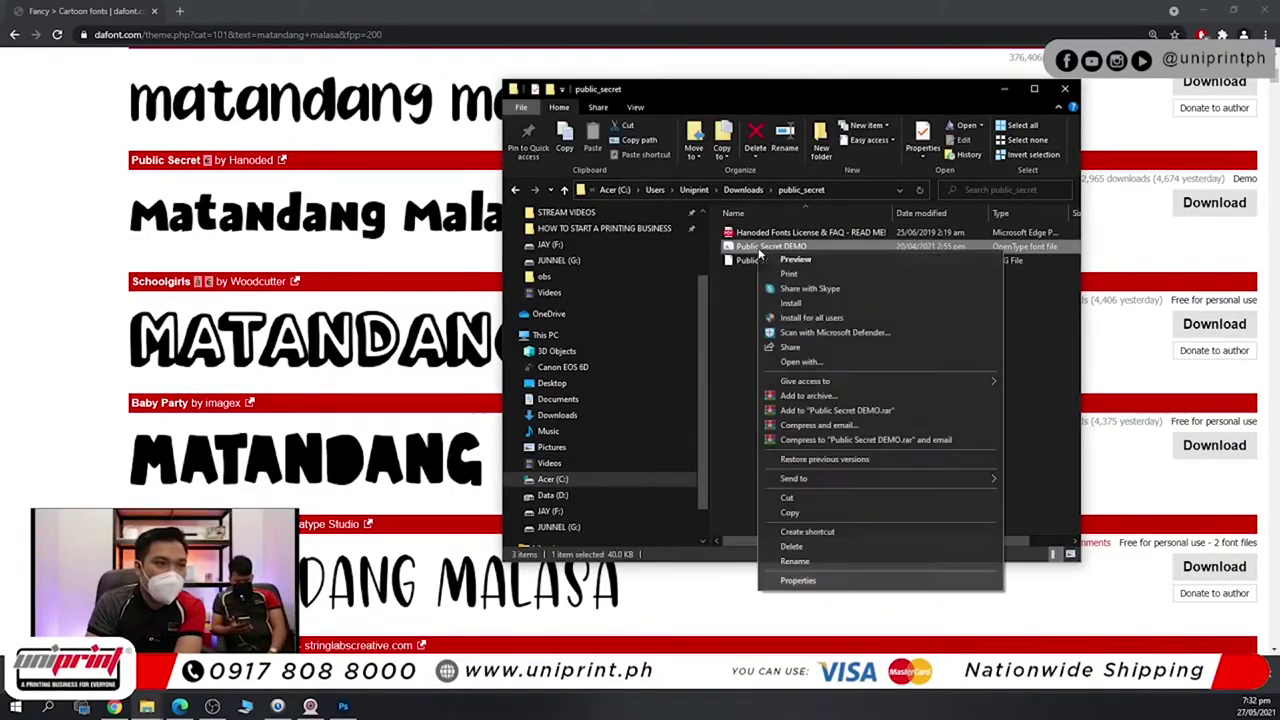
click(803, 303)
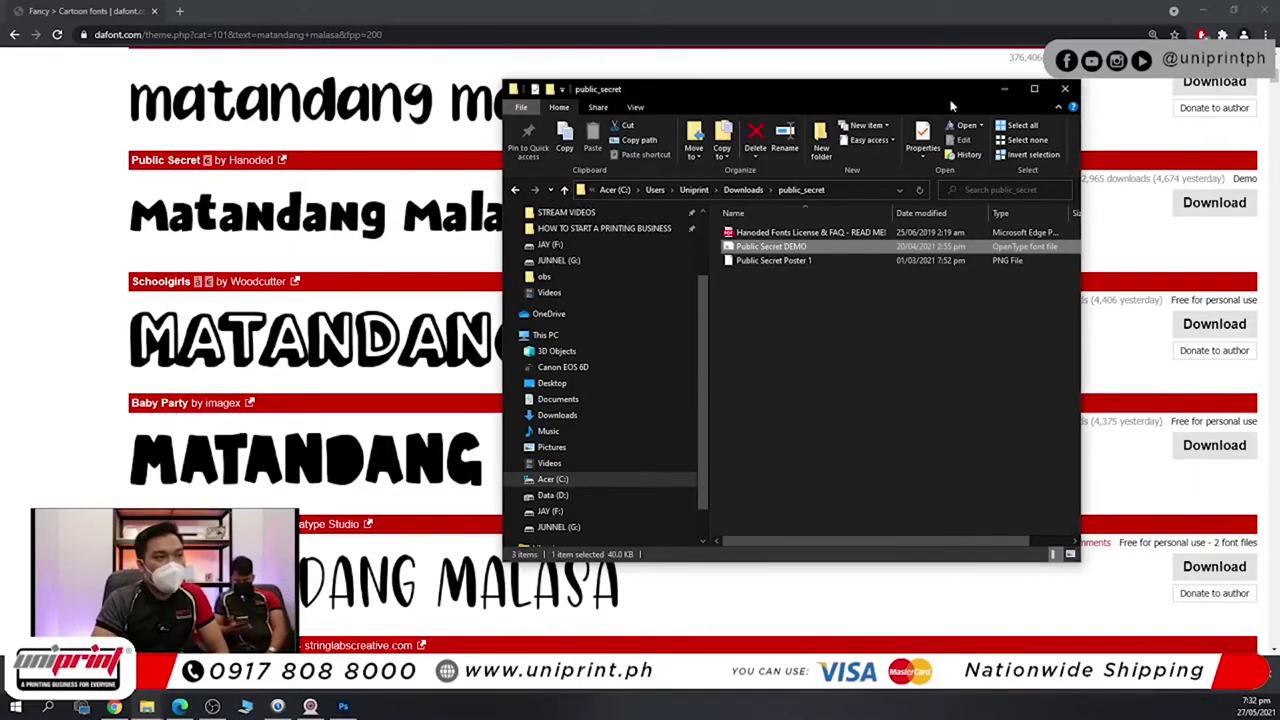
click(1064, 88)
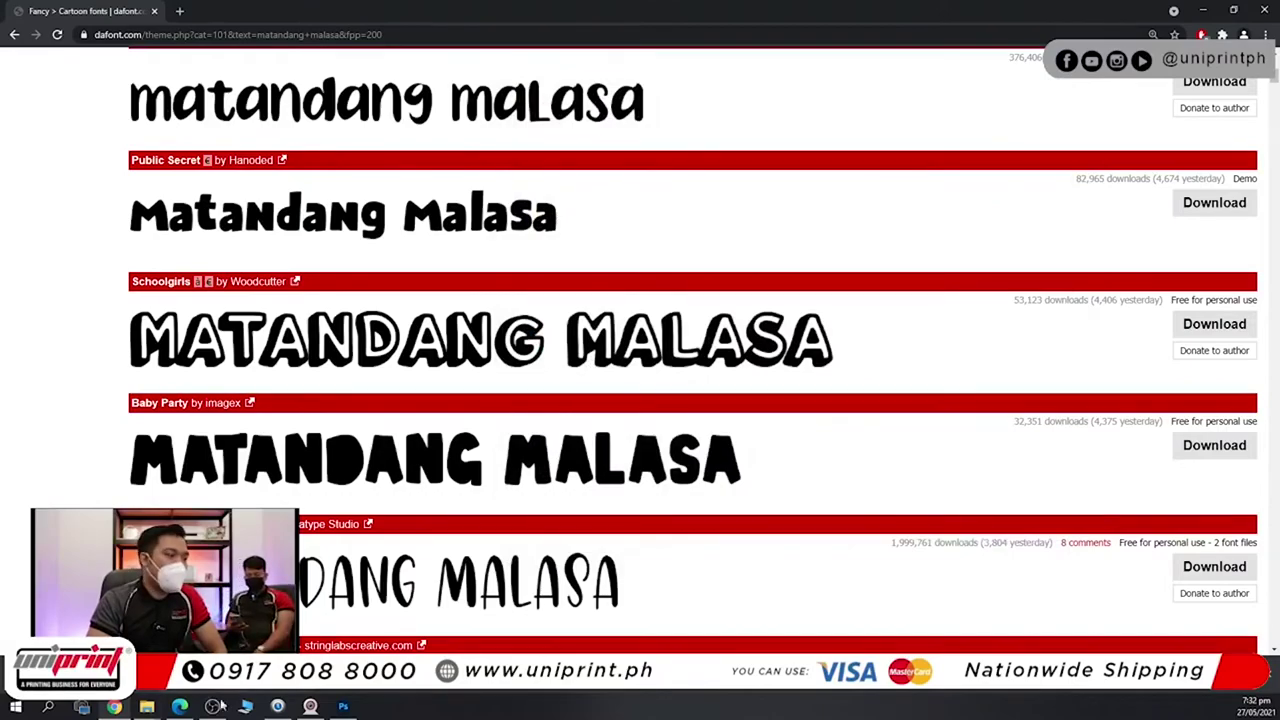
Switch to Photoshop and set the MATANDANG MALASA text's font to Public Secret DEMO Regular.
click(343, 706)
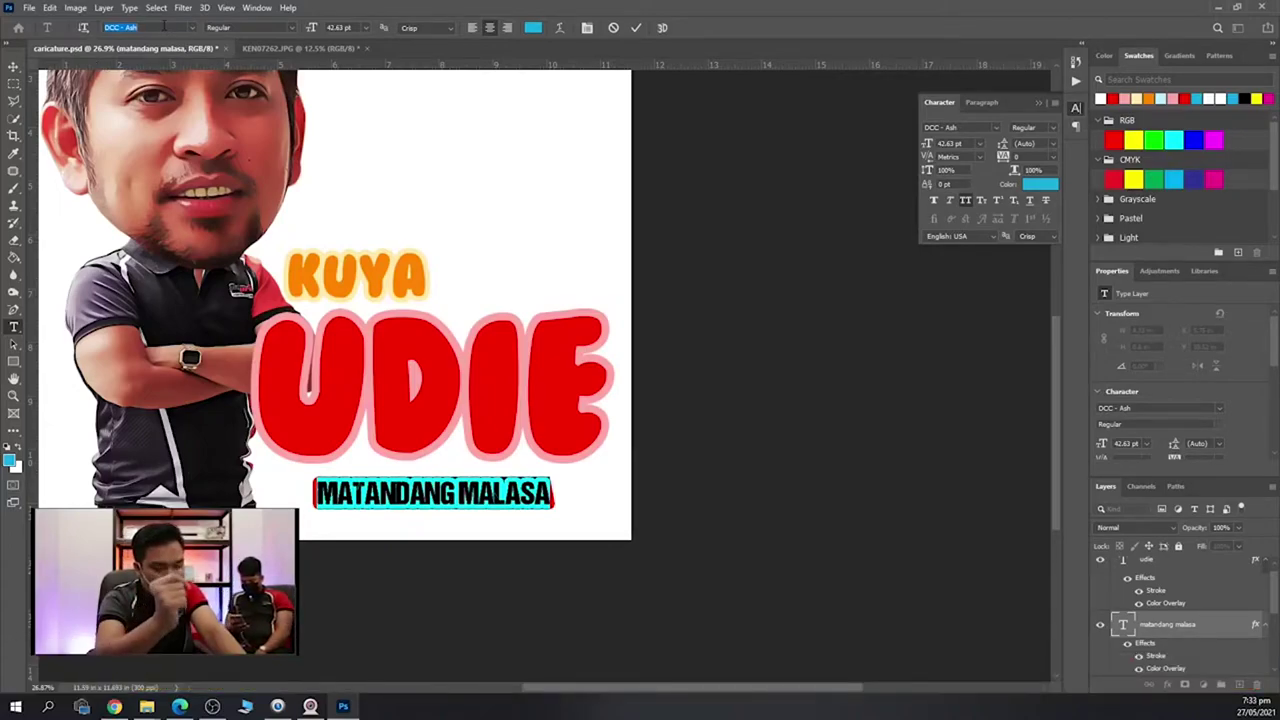
click(114, 707)
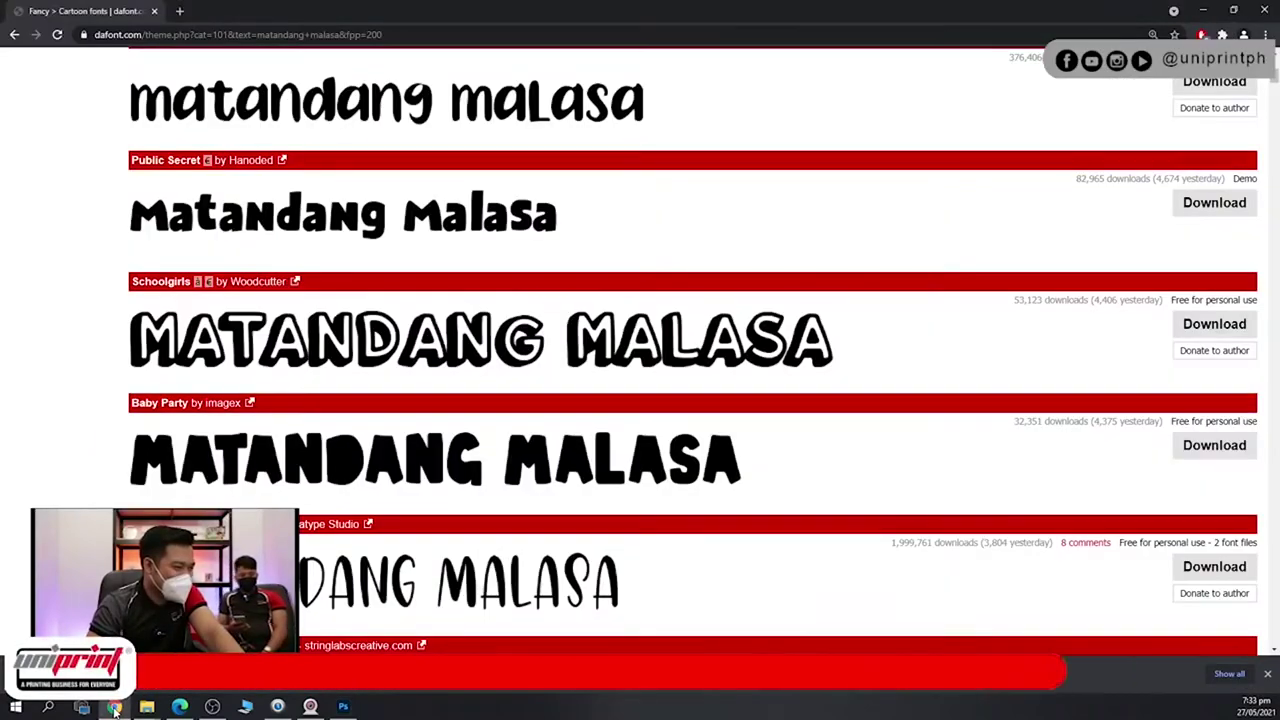
click(114, 707)
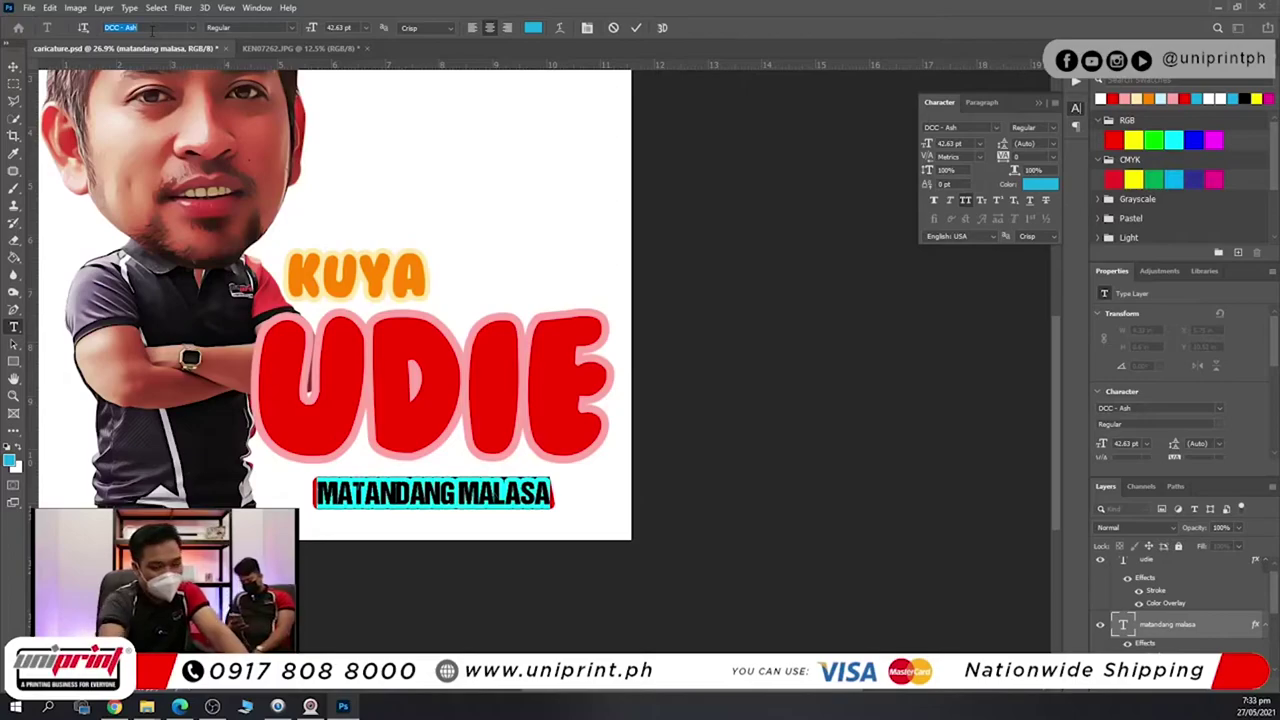
text(public Secret DEMO)
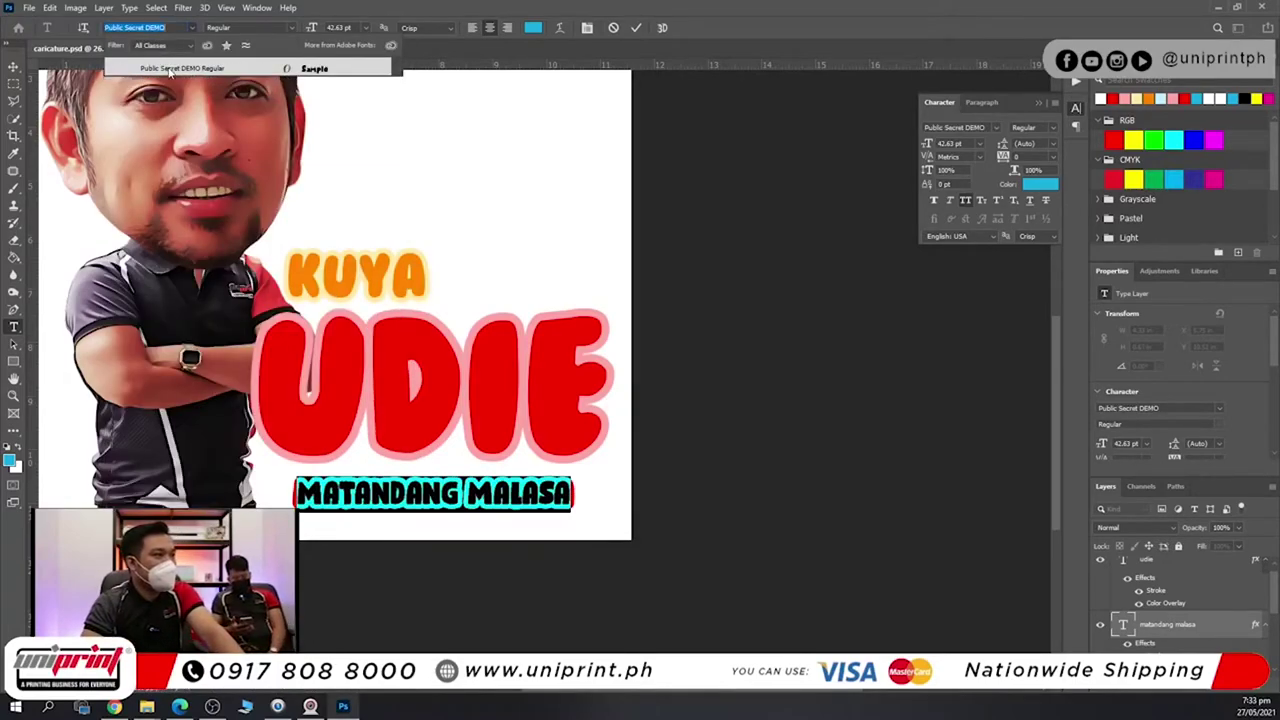
click(170, 69)
Scale the MATANDANG MALASA text up proportionally to about 119% so it nearly spans the width of UDIE.
click(1195, 622)
key(ctrl+t)
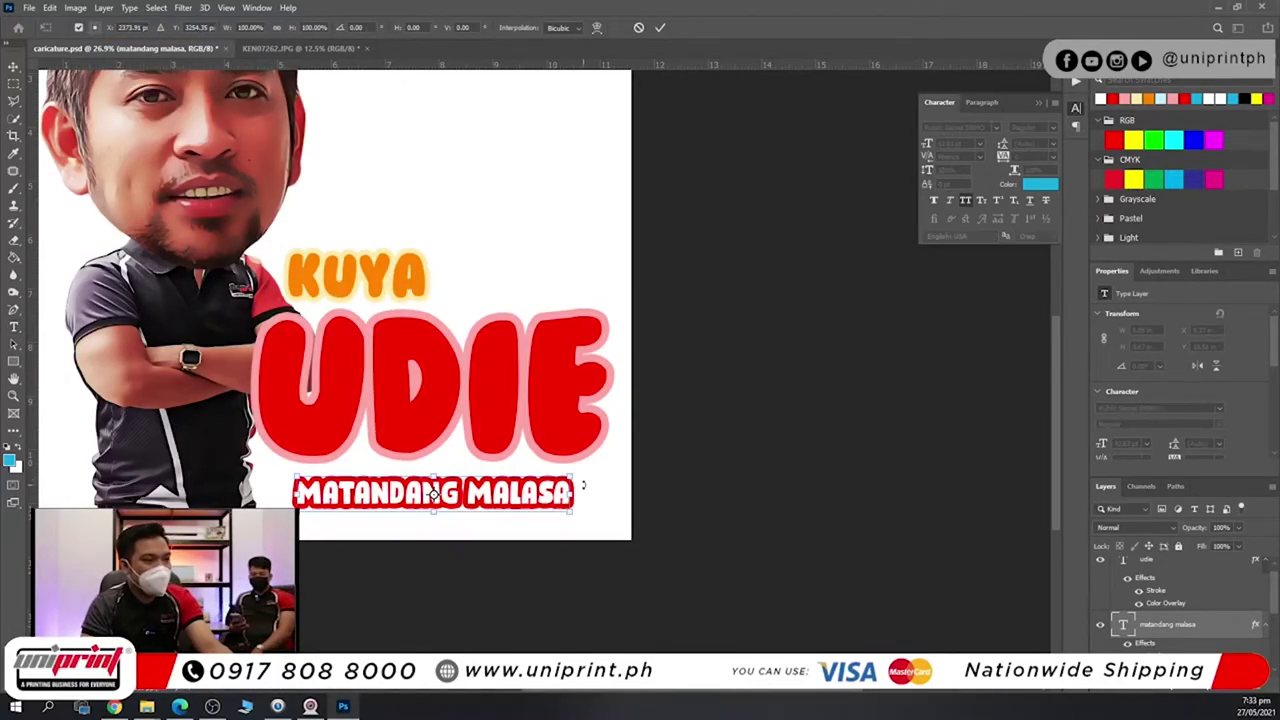
mouse_move(571, 476)
mouse_down()
mouse_move(600, 443)
mouse_move(591, 463)
mouse_up()
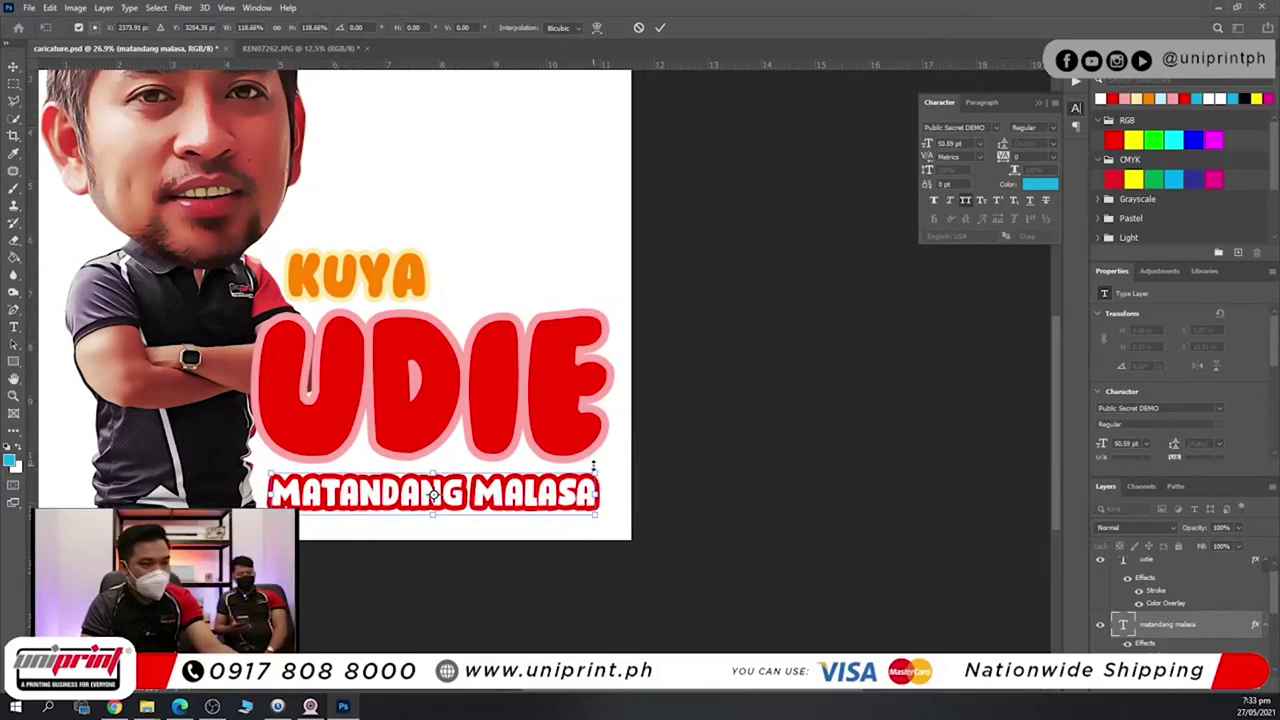
key(Return)
Switch to Chrome, search Google Images for "brush splatter" in a new tab and limit the results to large images.
click(115, 706)
click(182, 11)
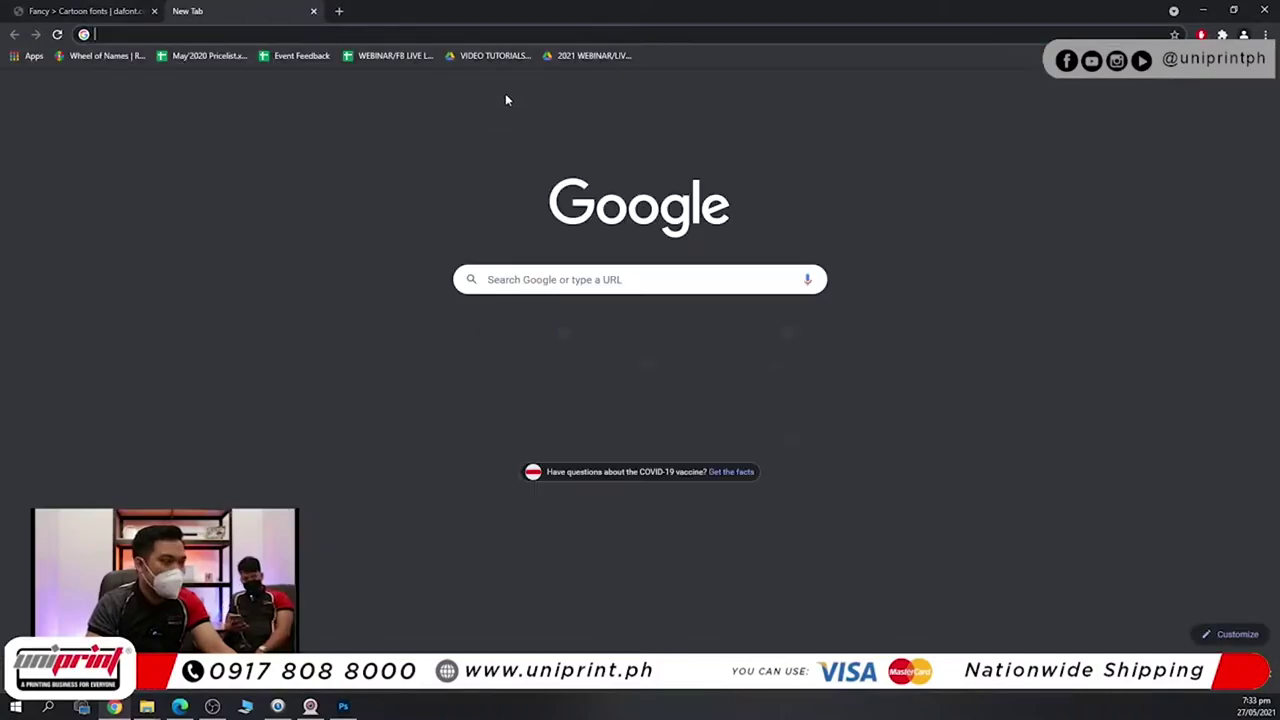
text(brush)
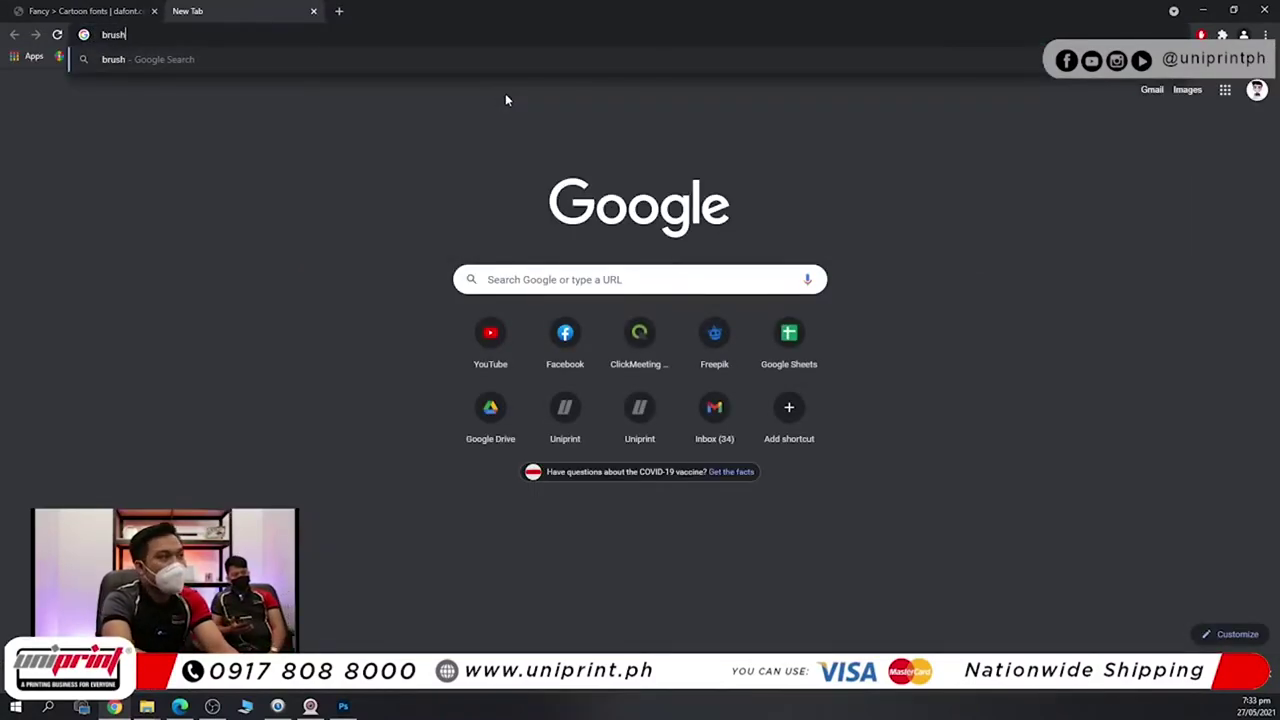
text( splatter)
key(Return)
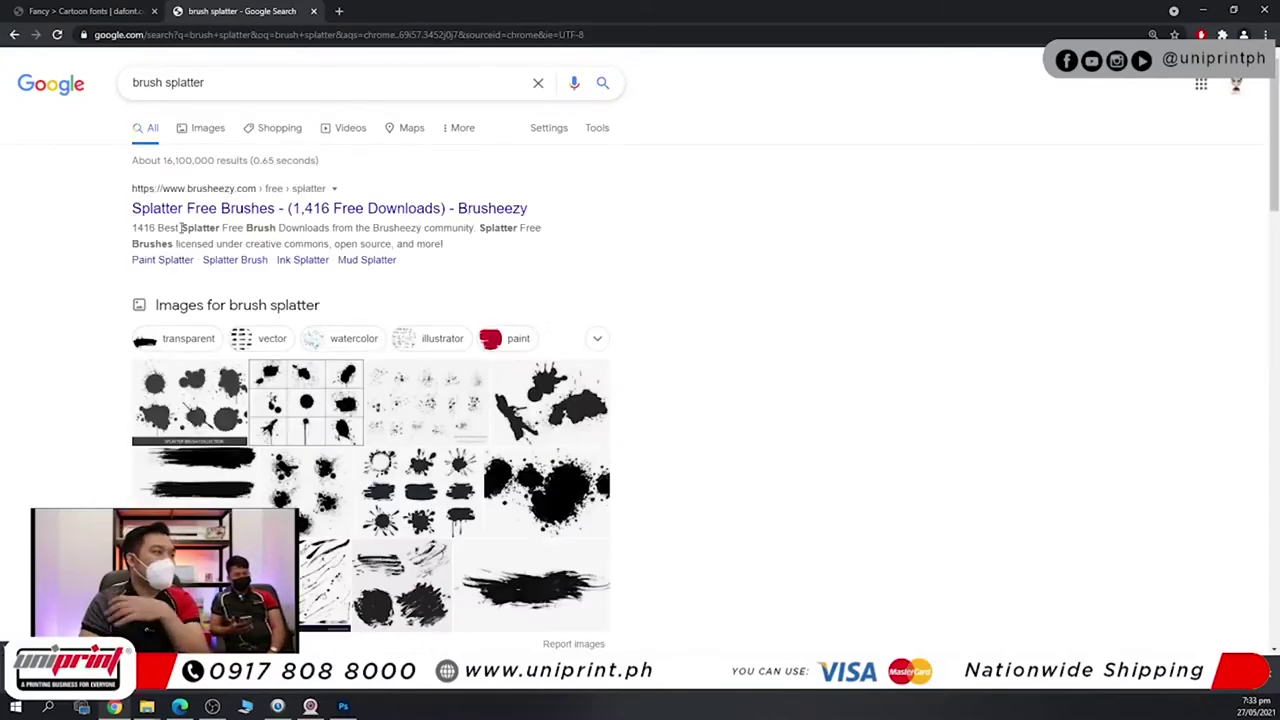
click(210, 130)
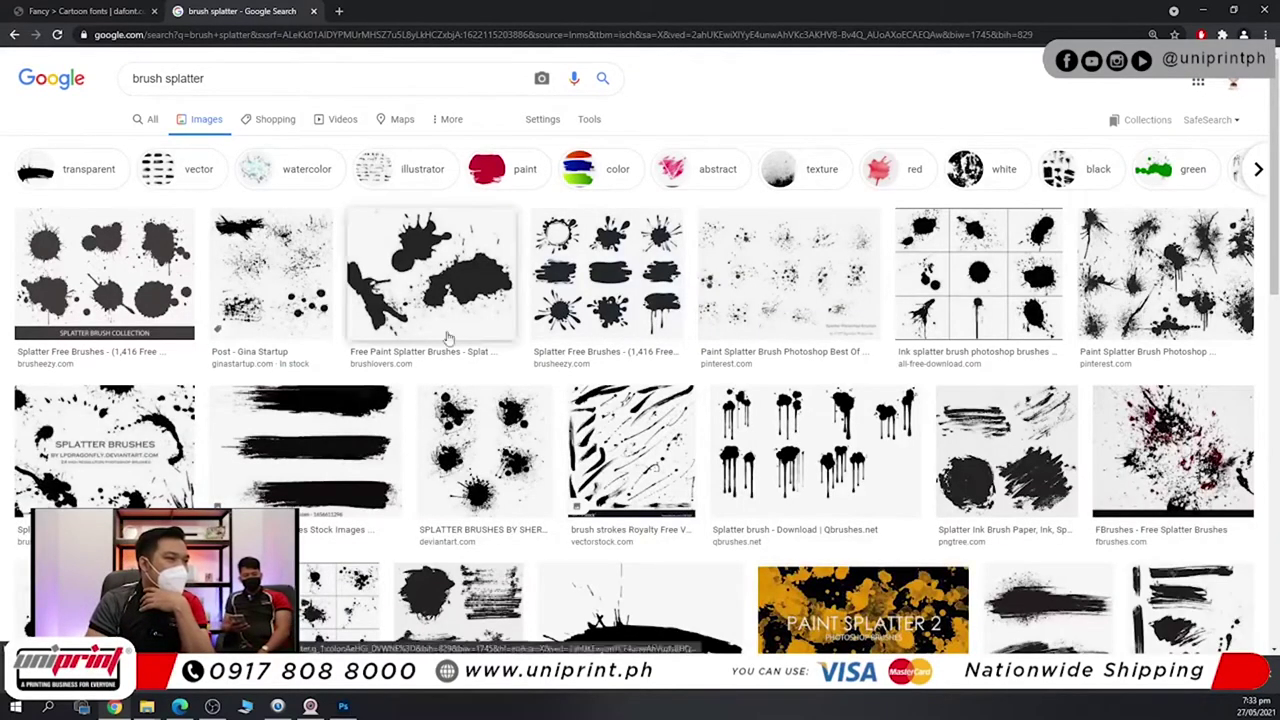
click(600, 121)
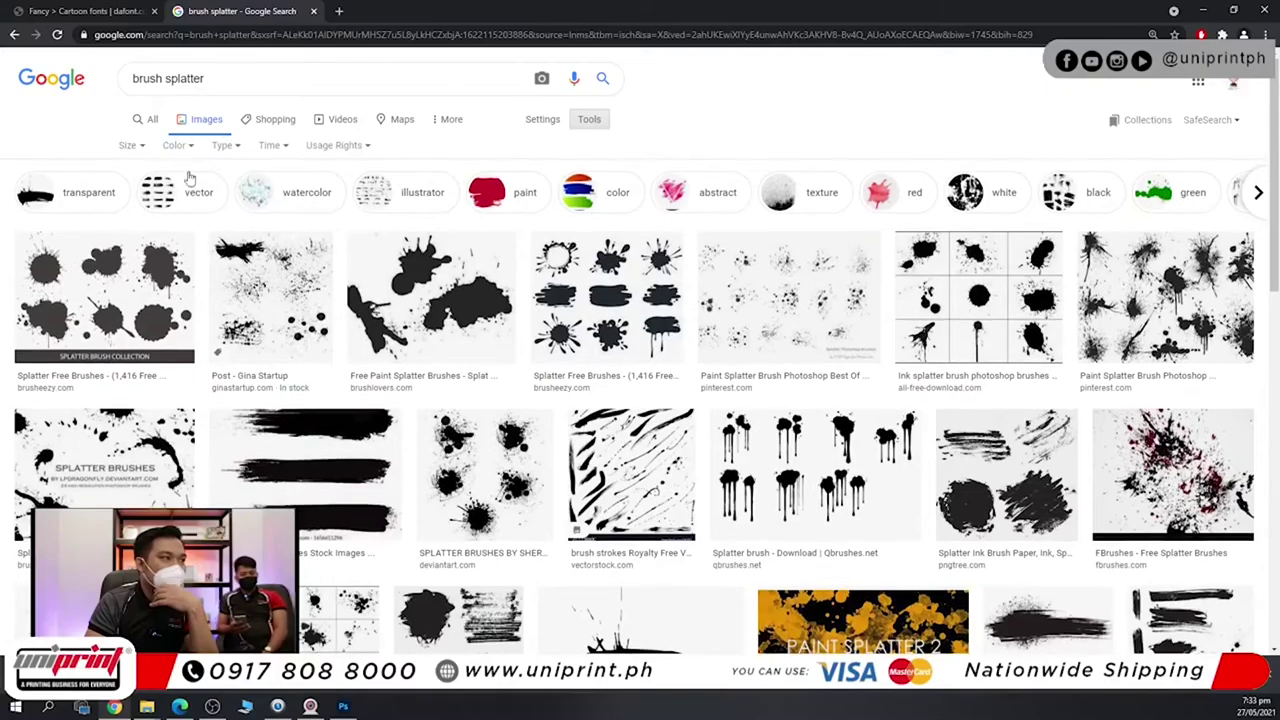
click(146, 151)
click(128, 193)
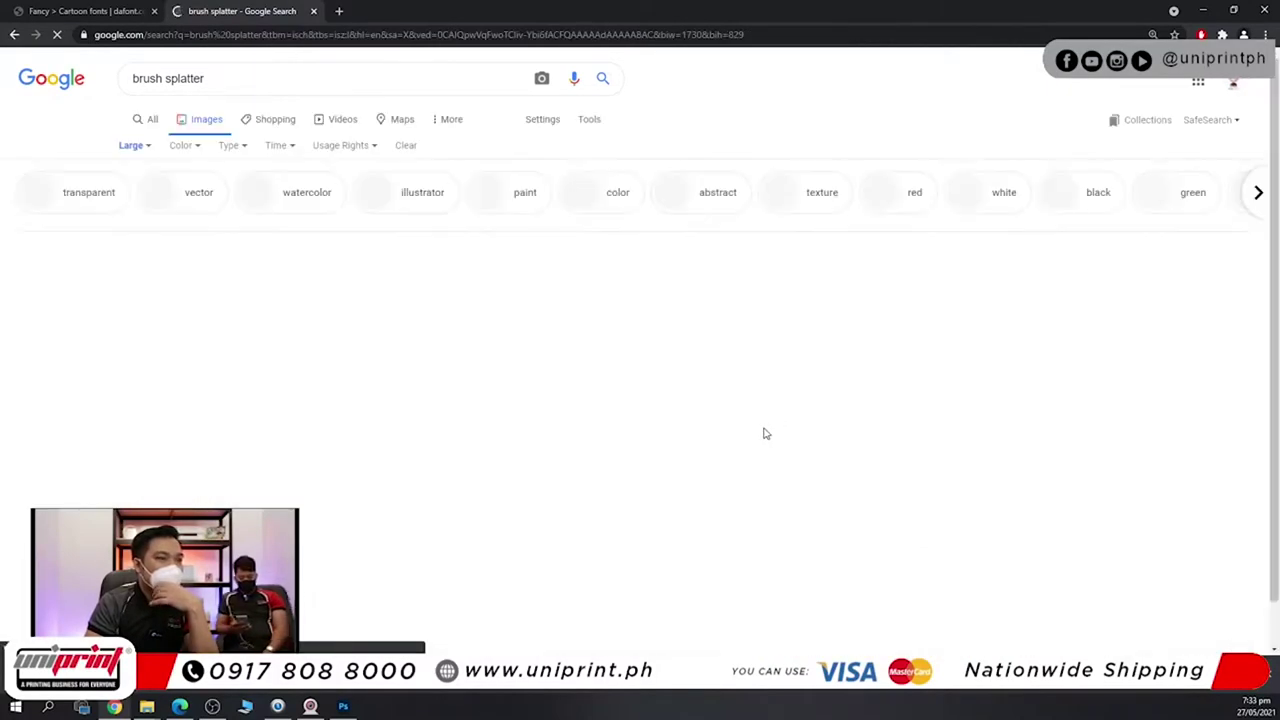
Browse the brush splatter image results and open the preview of 123RF's brush strokes for text fields.
scroll(754, 529, down, 5)
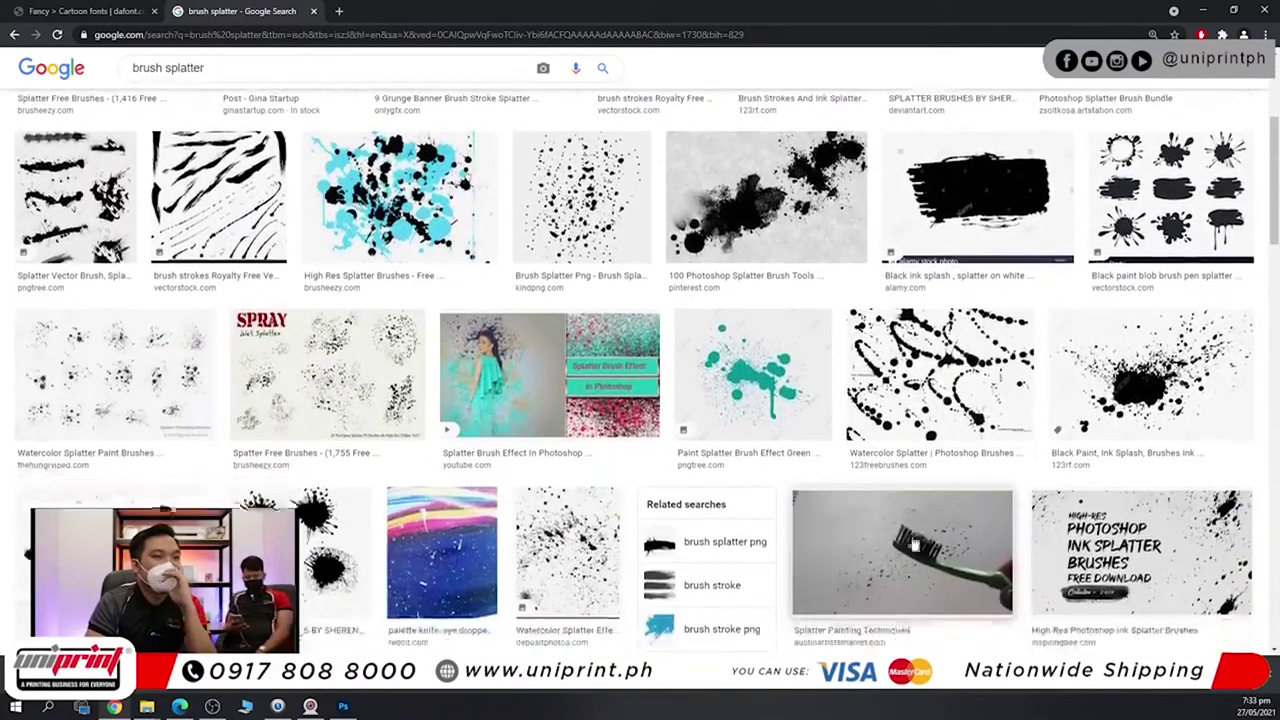
scroll(912, 541, down, 10)
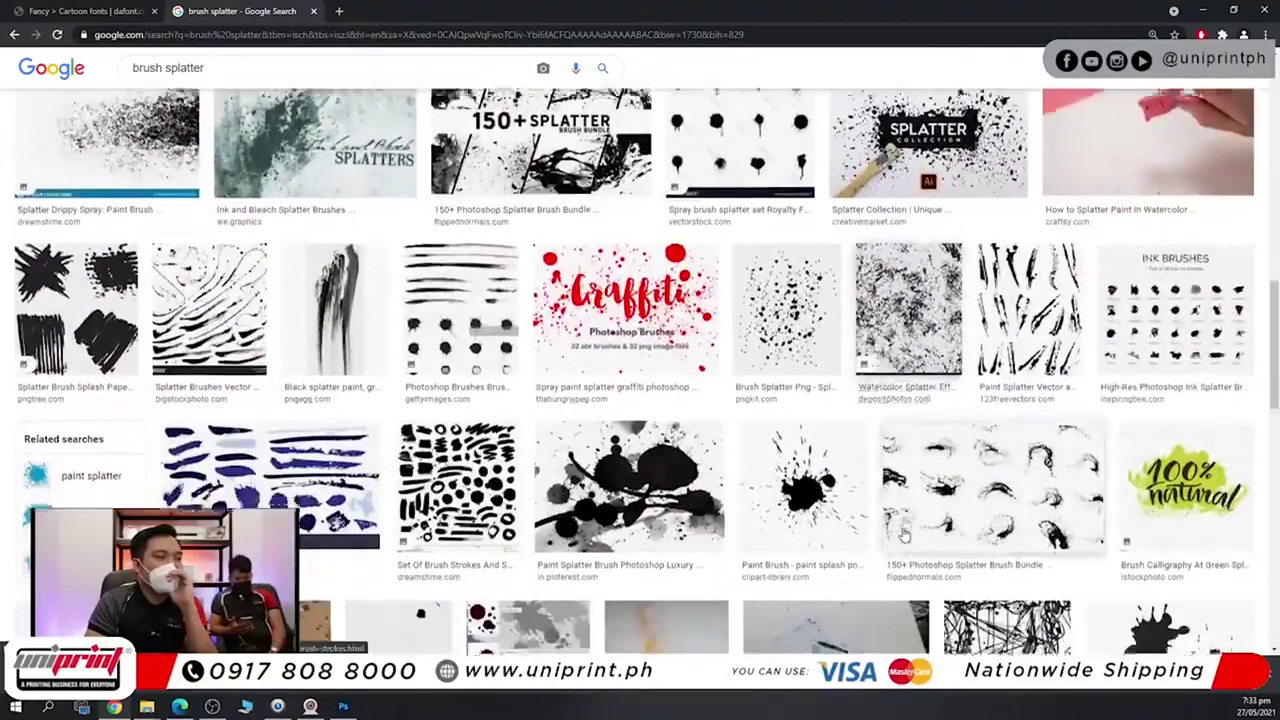
scroll(980, 490, down, 3)
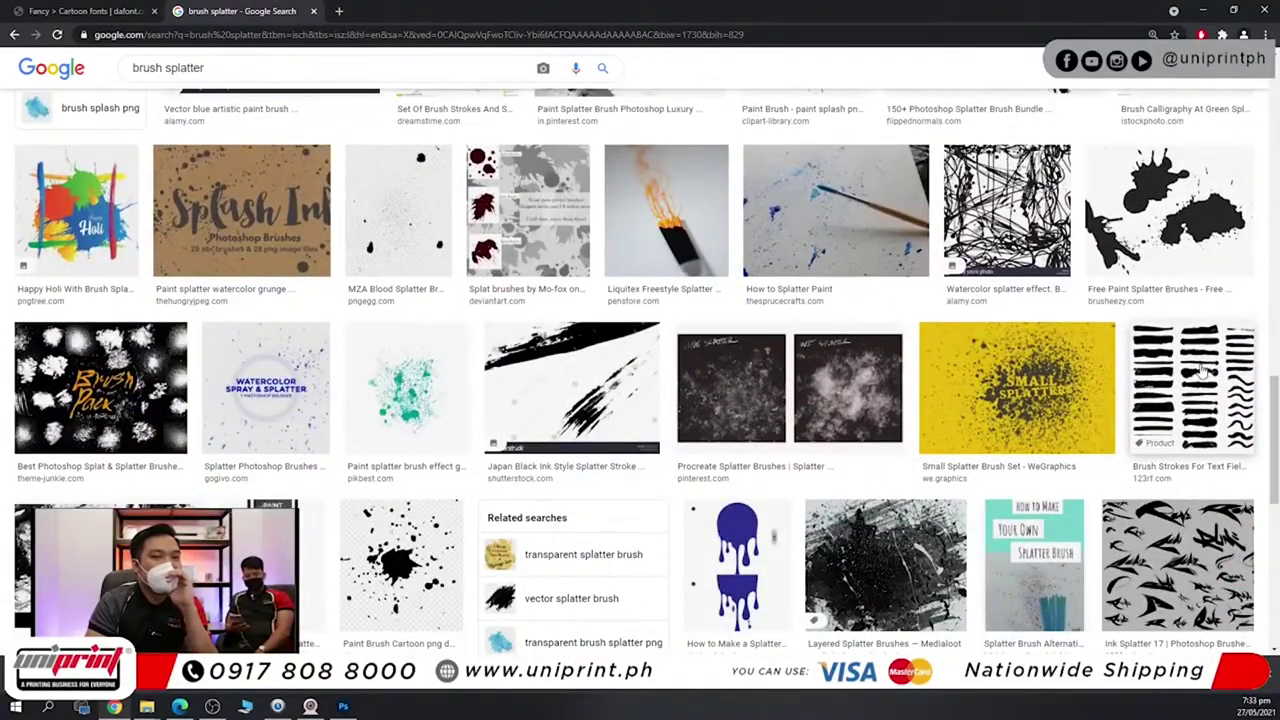
click(1190, 375)
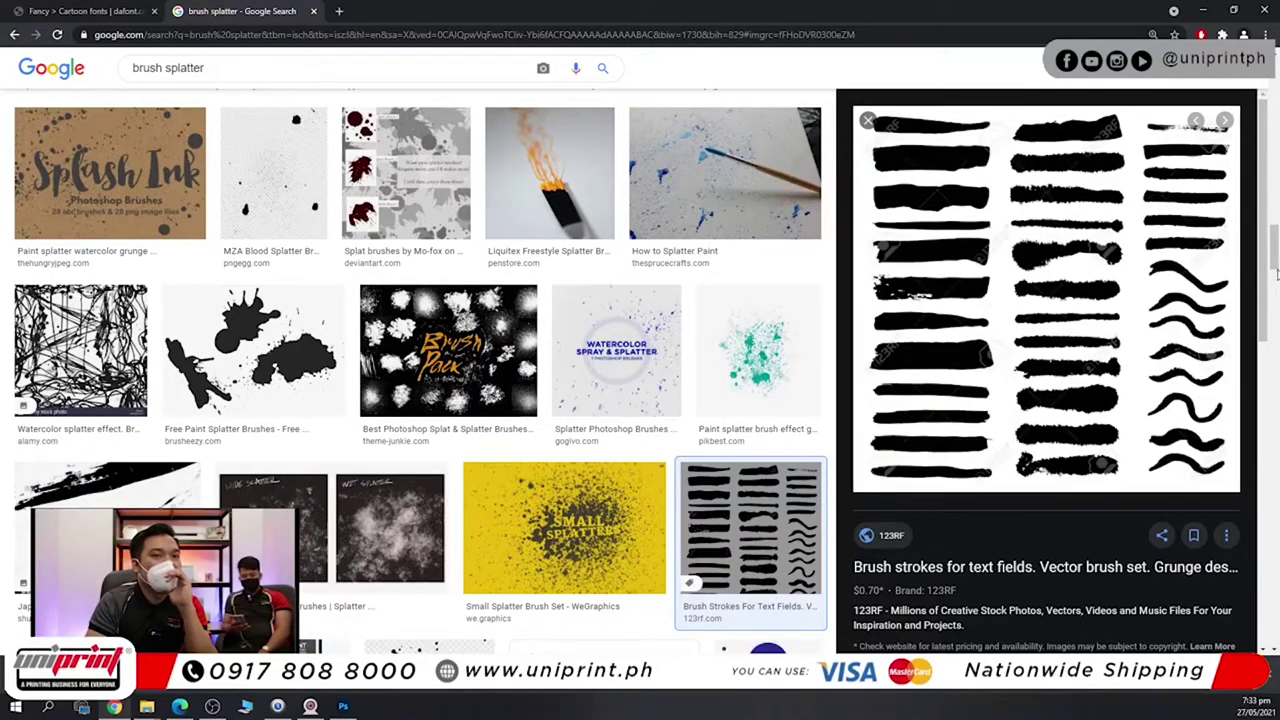
Search Google Images for "brush strokes" and open the preview of Pinterest's single black brush stroke.
drag(1273, 264, 1273, 90)
drag(165, 78, 528, 82)
text(strokes)
key(Return)
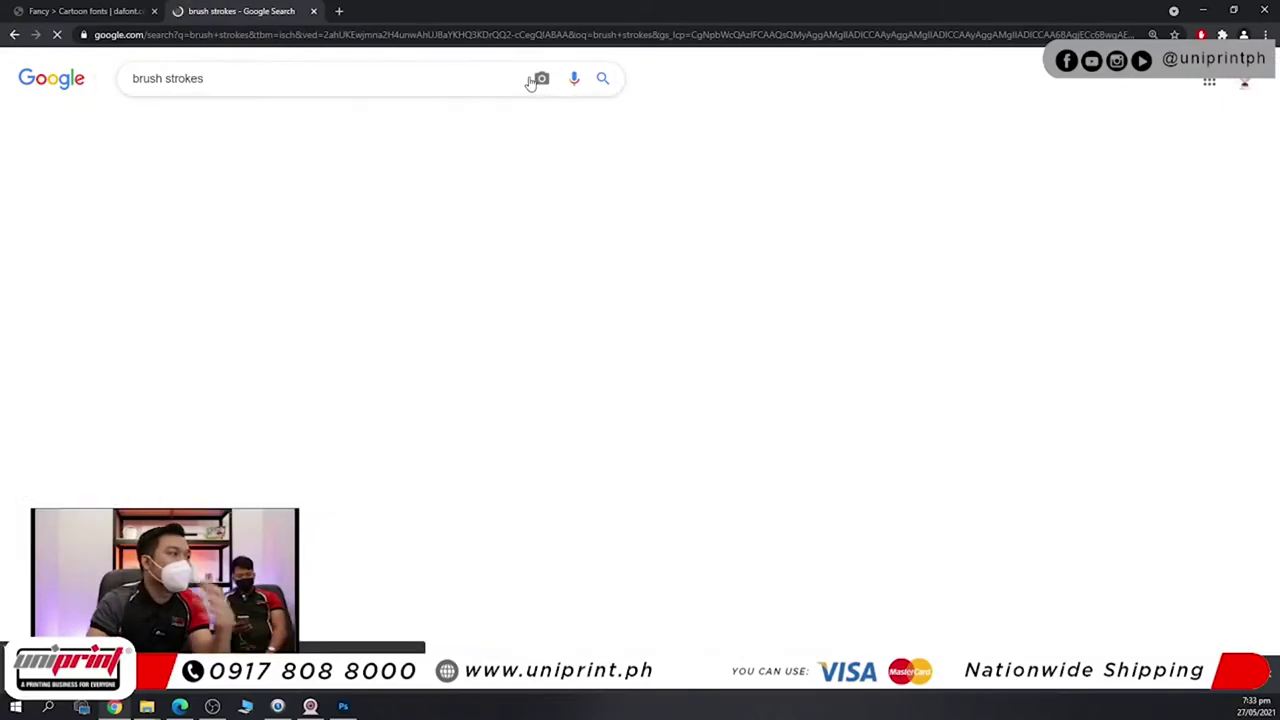
scroll(736, 429, down, 2)
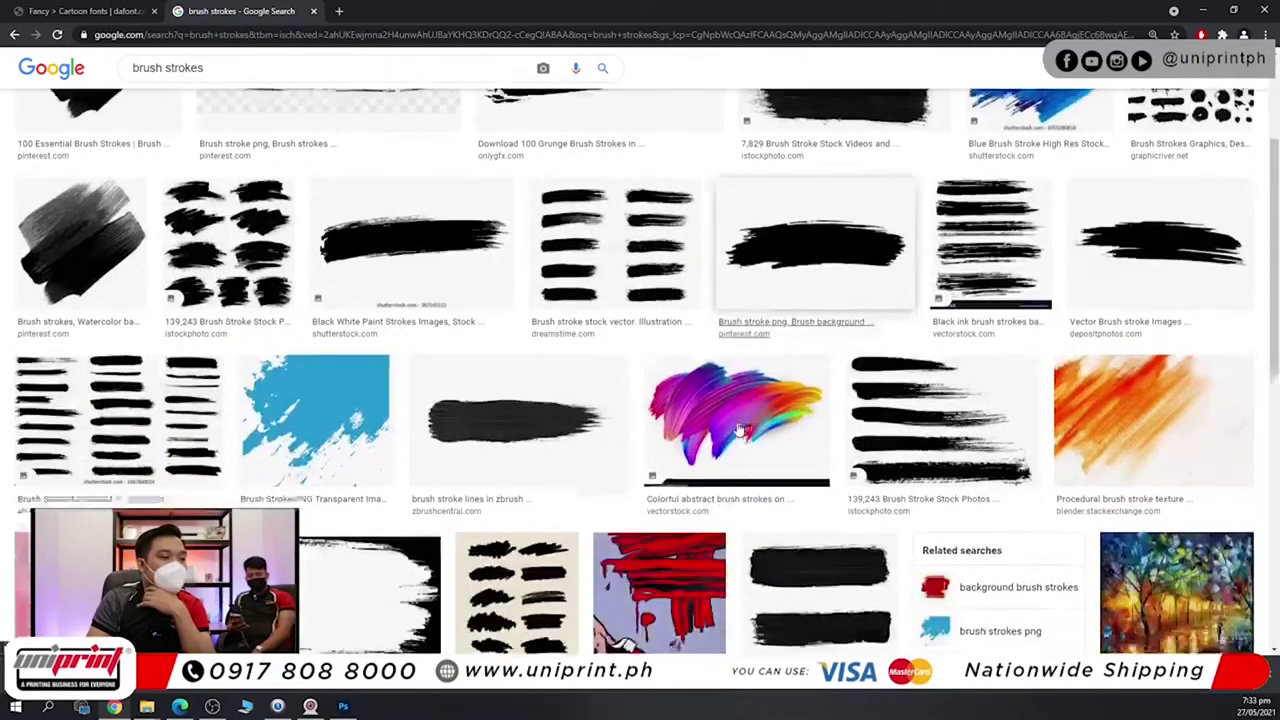
click(818, 246)
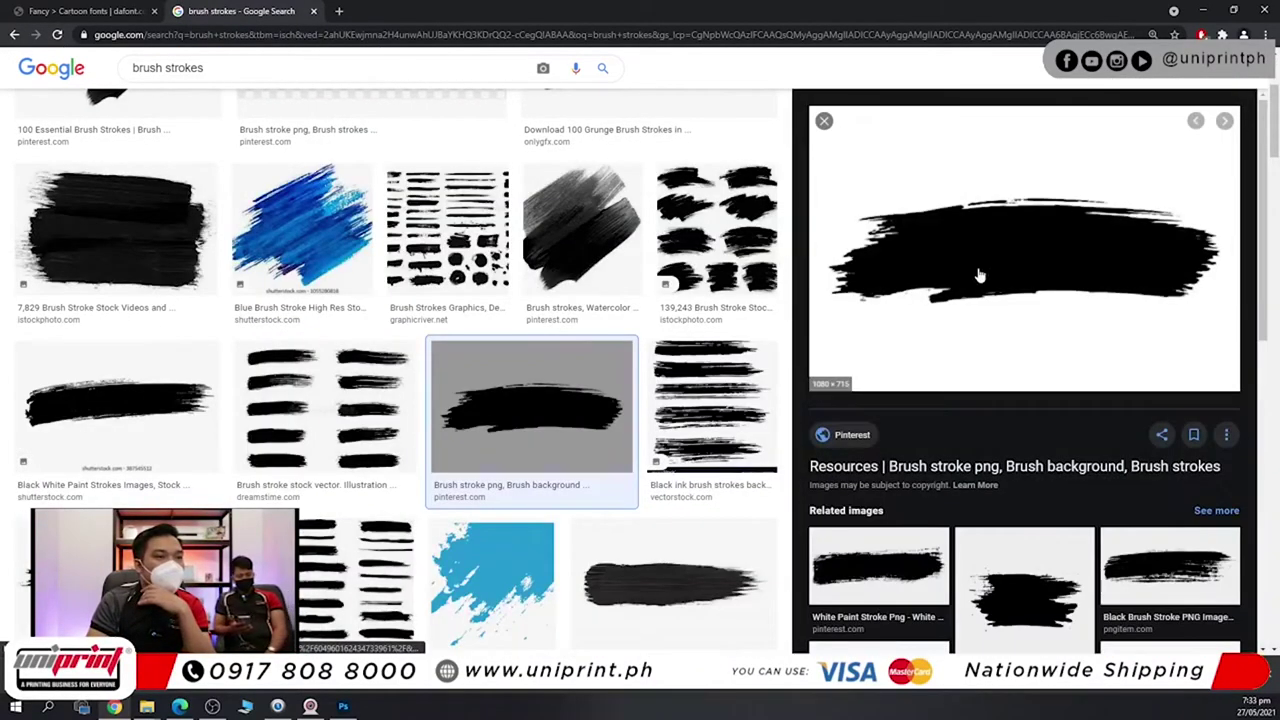
Open the black brush stroke image in a new browser tab and copy it.
right_click(1010, 290)
click(1090, 397)
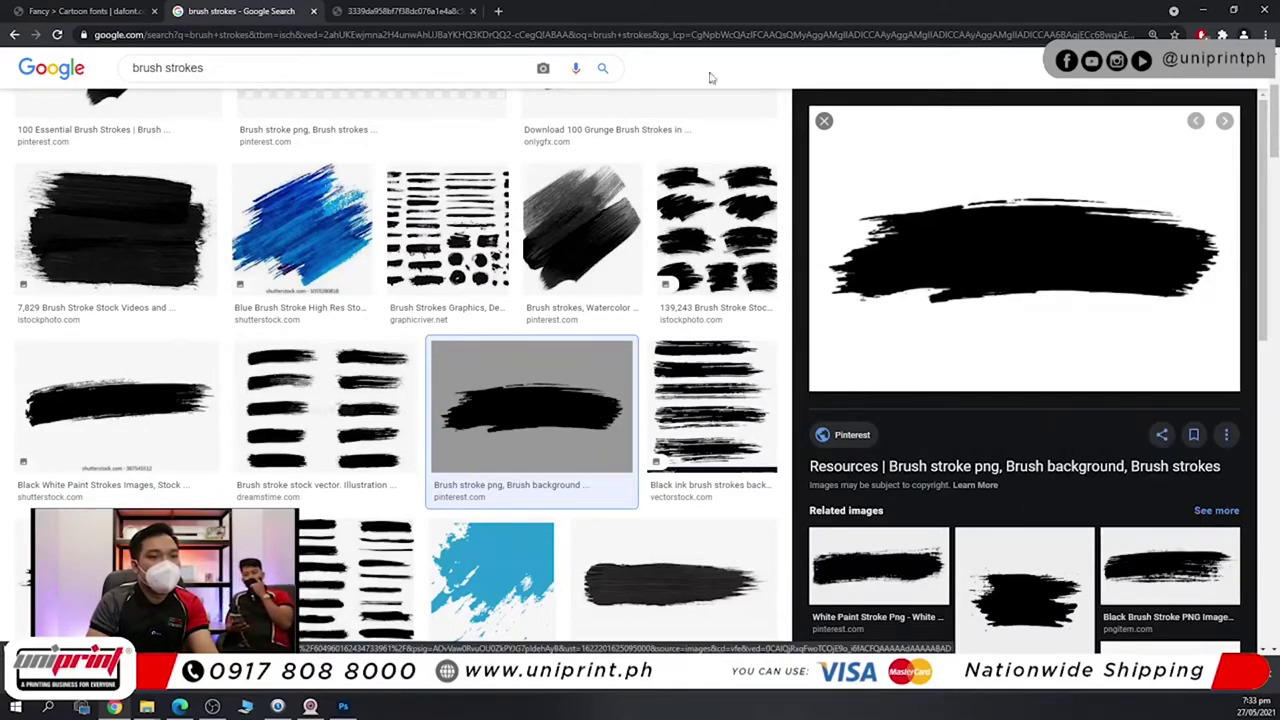
click(372, 8)
right_click(716, 352)
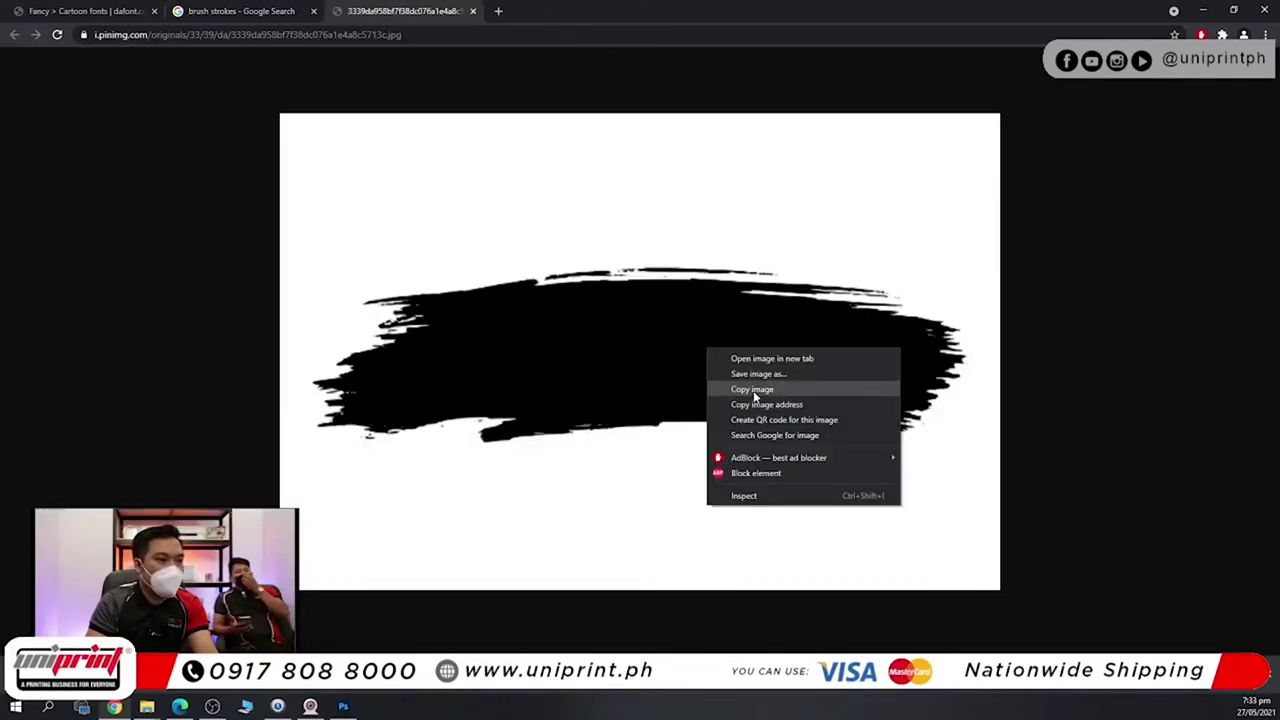
click(757, 388)
Switch to Photoshop, paste the brush stroke image into caricature.psd above the udie layer and place it over the lettering.
click(342, 707)
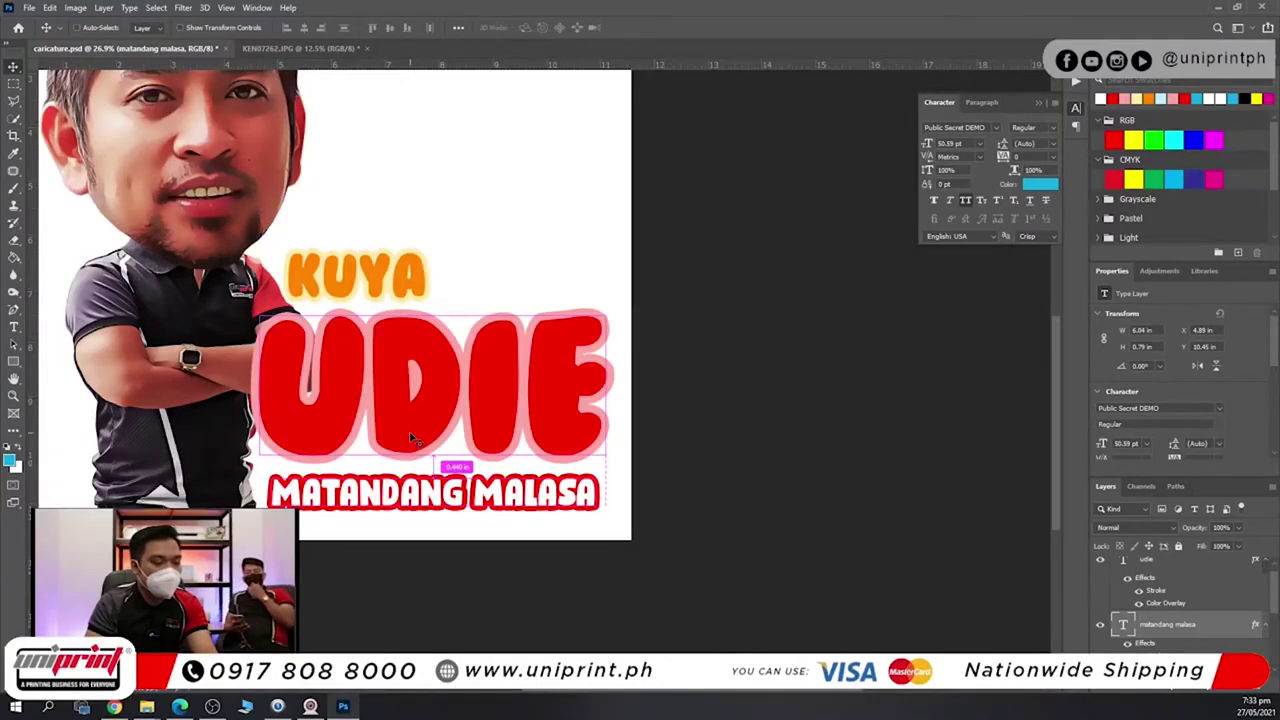
key(ctrl+v)
key(ctrl+])
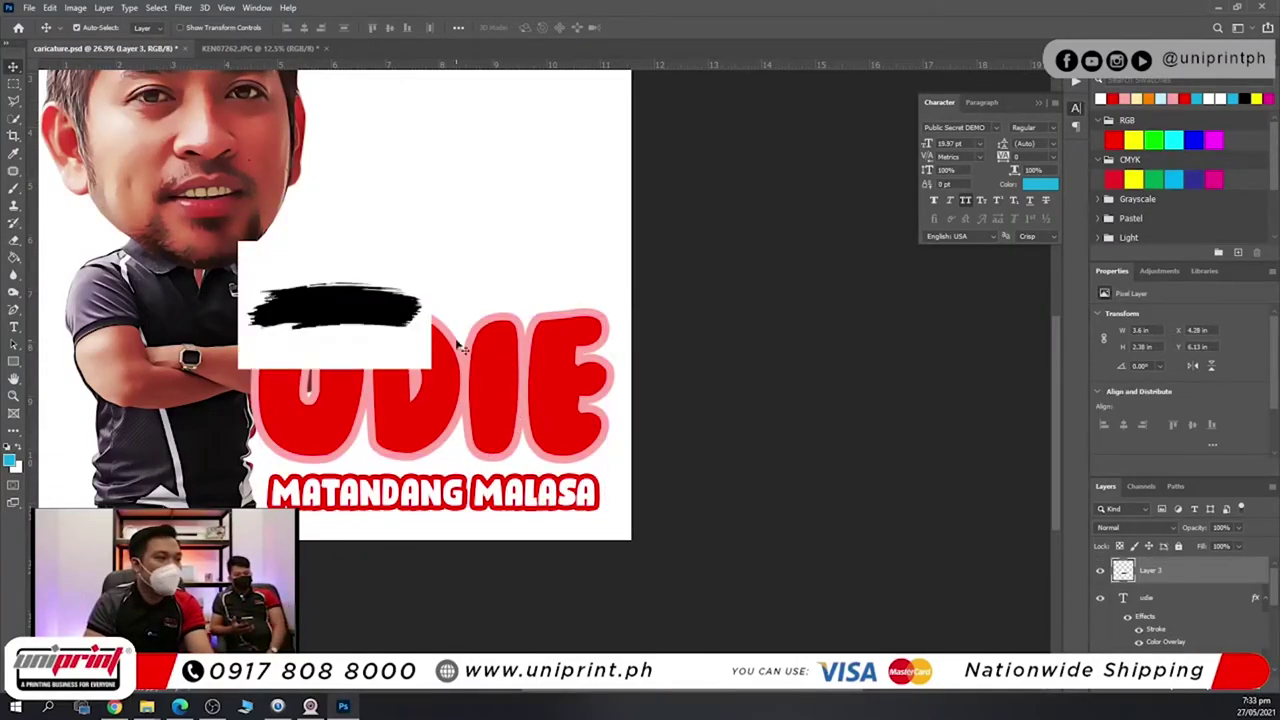
scroll(346, 318, up, 8)
drag(399, 323, 487, 374)
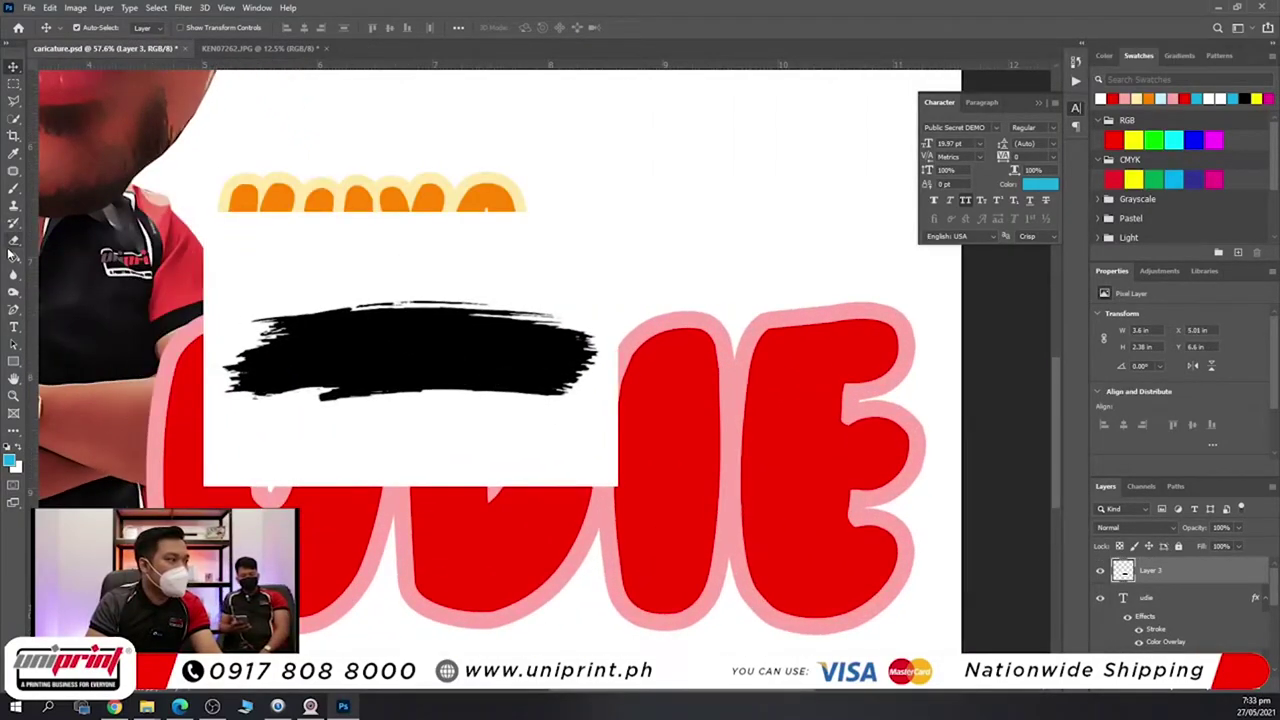
Erase the white background around the black brush stroke with the Magic Eraser at tolerance 32, contiguous.
click(13, 242)
click(13, 67)
scroll(374, 372, up, 2)
key(c)
drag(450, 349, 480, 300)
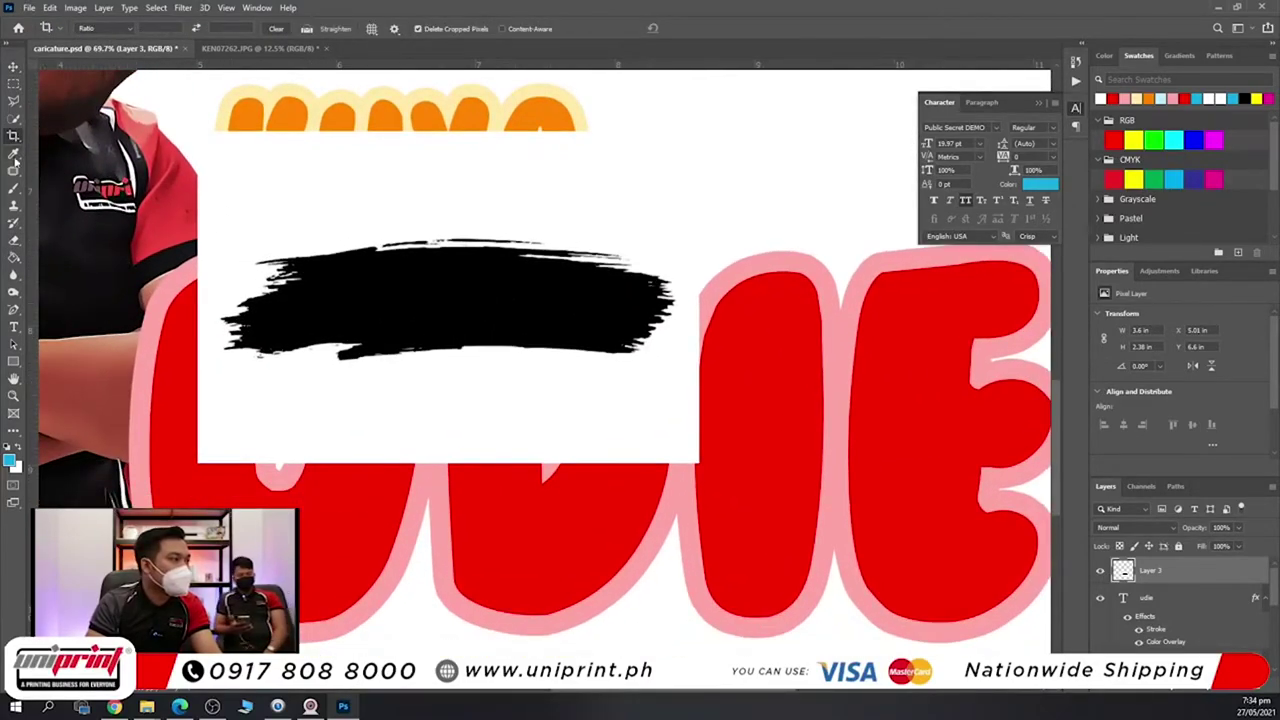
click(14, 243)
click(66, 265)
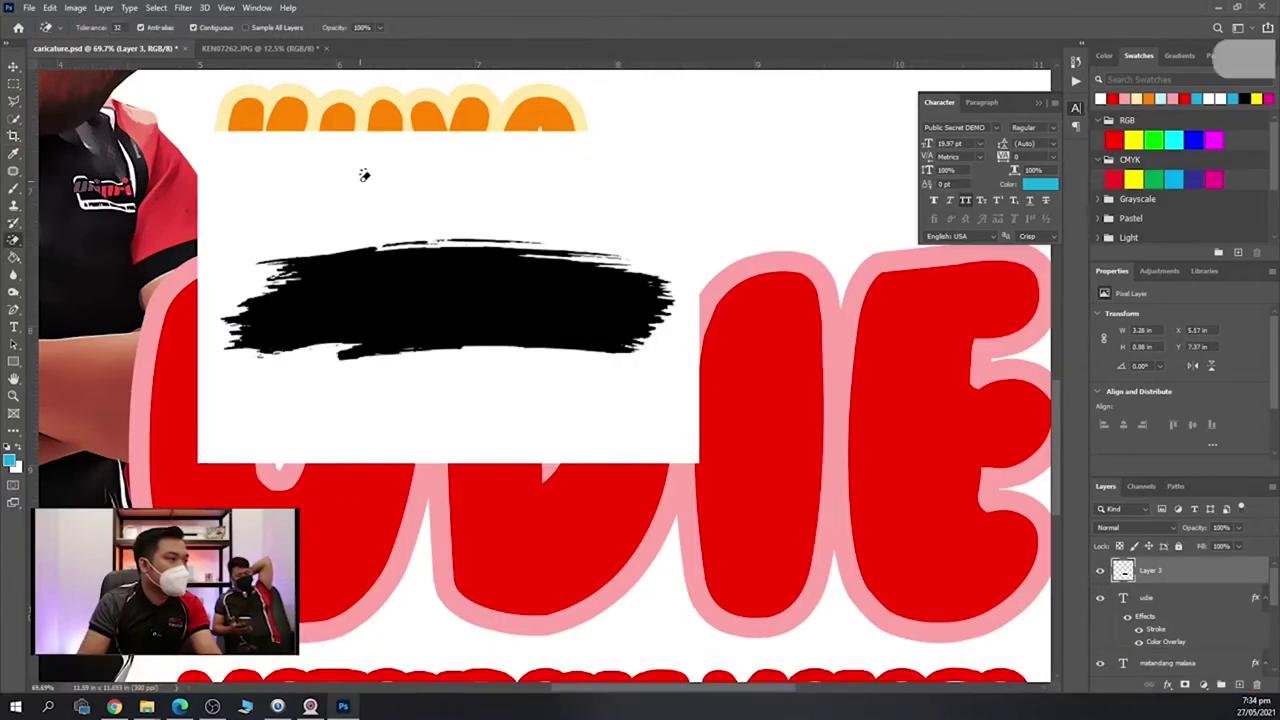
click(363, 175)
click(13, 67)
scroll(491, 343, up, 7)
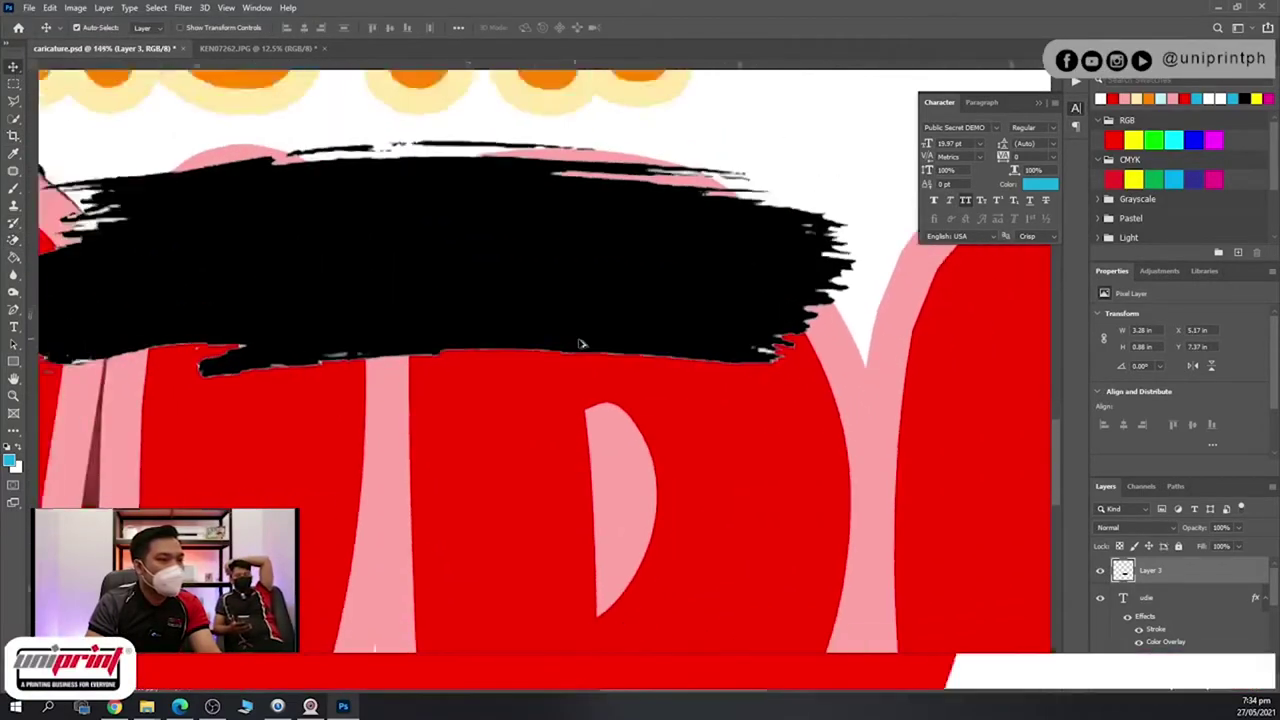
scroll(616, 341, down, 12)
scroll(478, 350, down, 1)
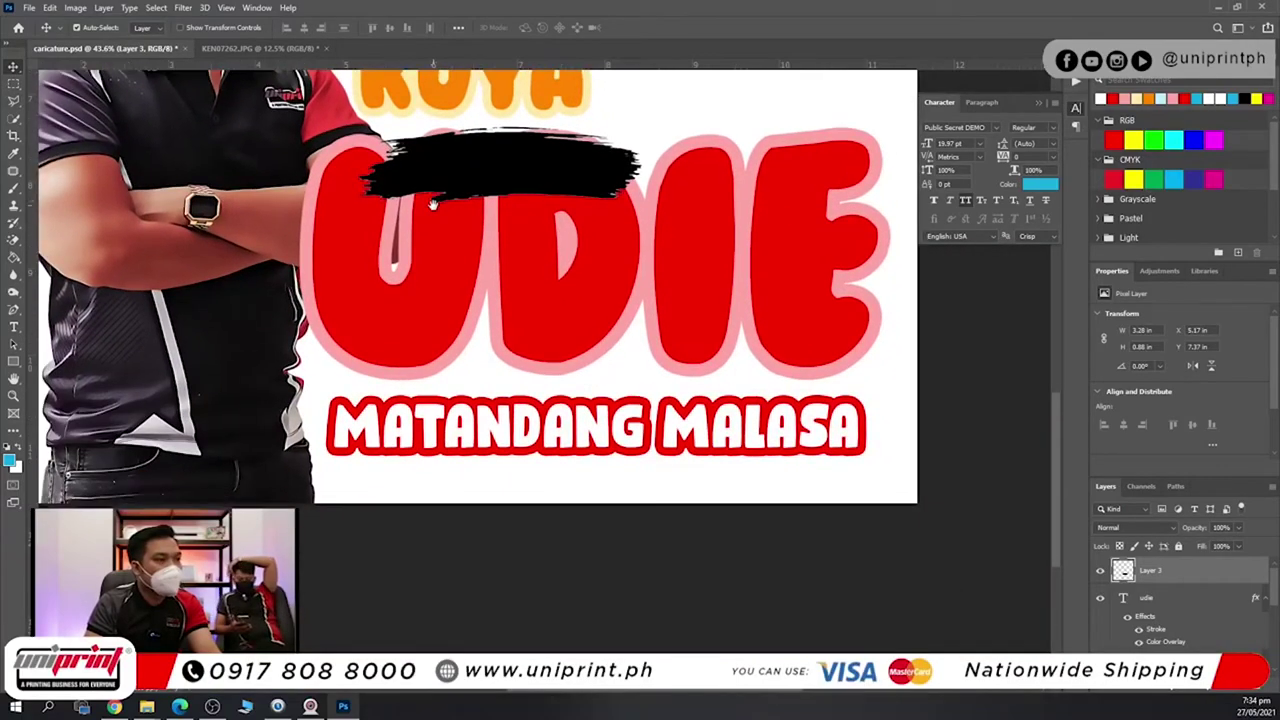
Move the brush stroke over MATANDANG MALASA and scale it to about 6.4 in wide and 1.3 in high.
scroll(478, 300, up, 1)
mouse_move(591, 180)
mouse_down()
mouse_move(618, 310)
mouse_move(618, 405)
mouse_move(745, 345)
mouse_move(768, 345)
mouse_move(760, 353)
mouse_up()
key(ctrl+t)
drag(564, 321, 566, 352)
drag(653, 383, 658, 366)
key(Return)
Add a Color Overlay to the brush stroke layer in KUYA's orange, ff8400.
right_click(1190, 570)
click(1141, 15)
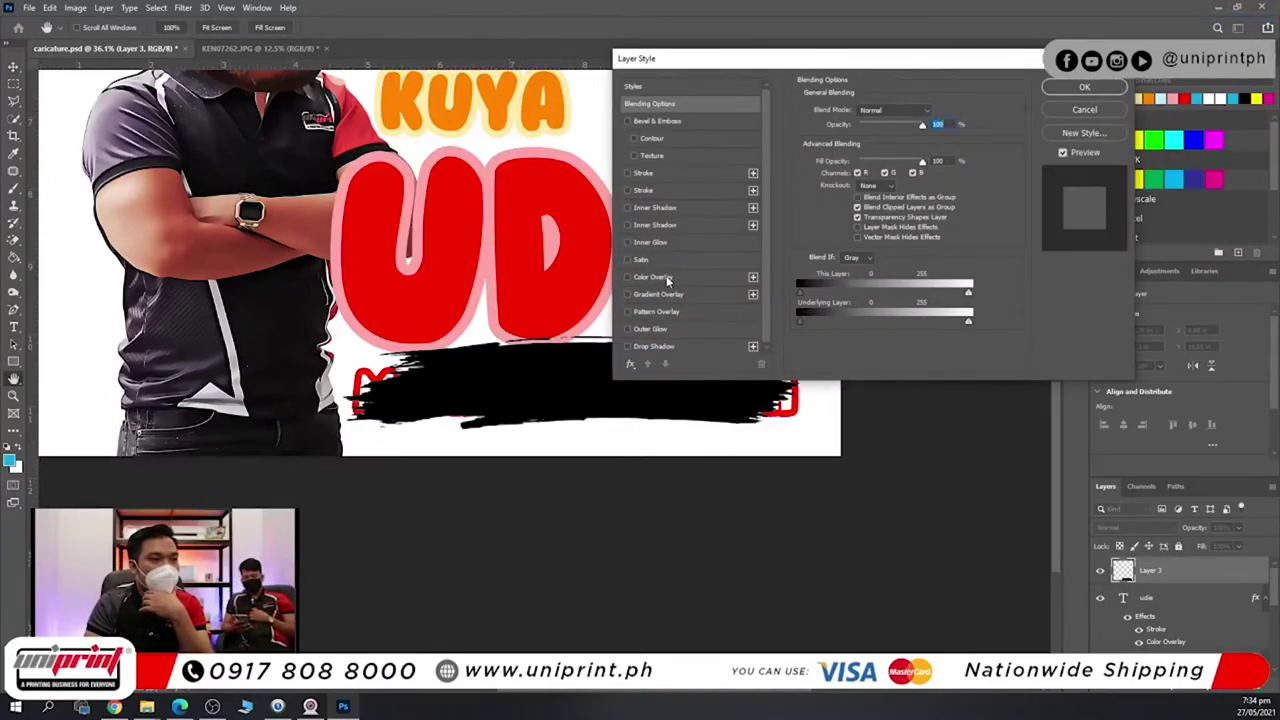
click(655, 277)
click(934, 111)
click(525, 175)
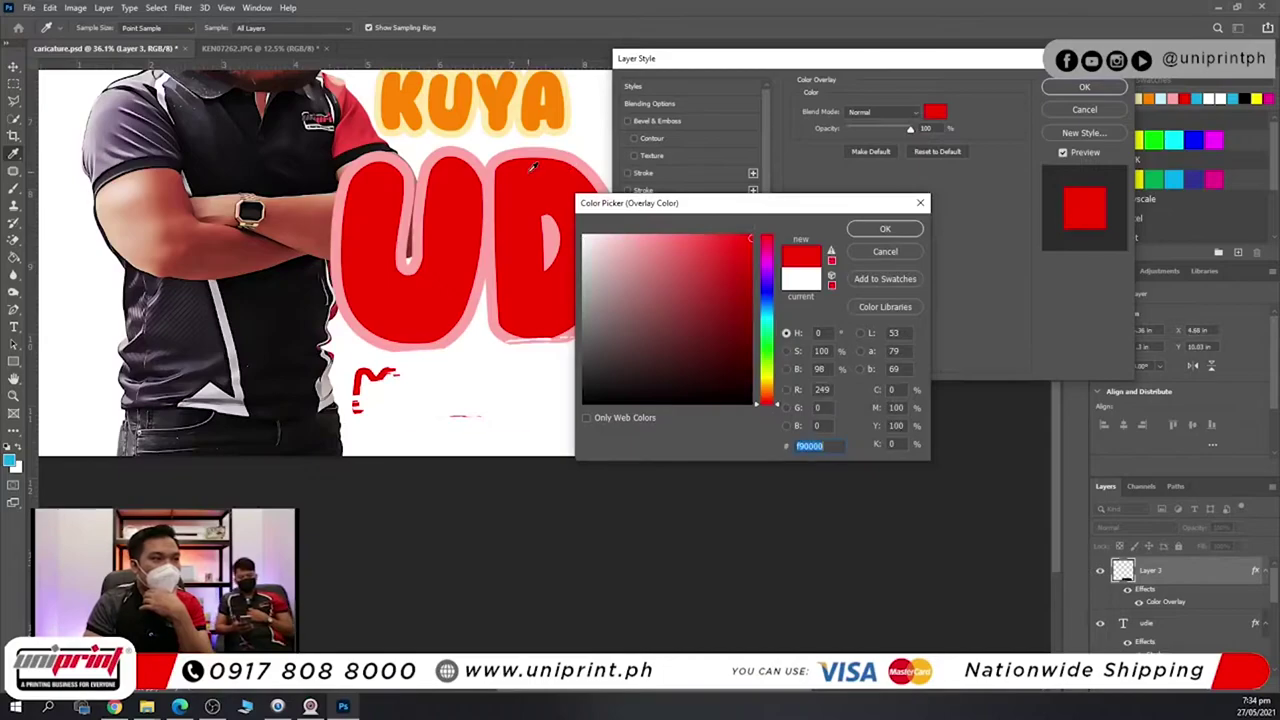
click(541, 107)
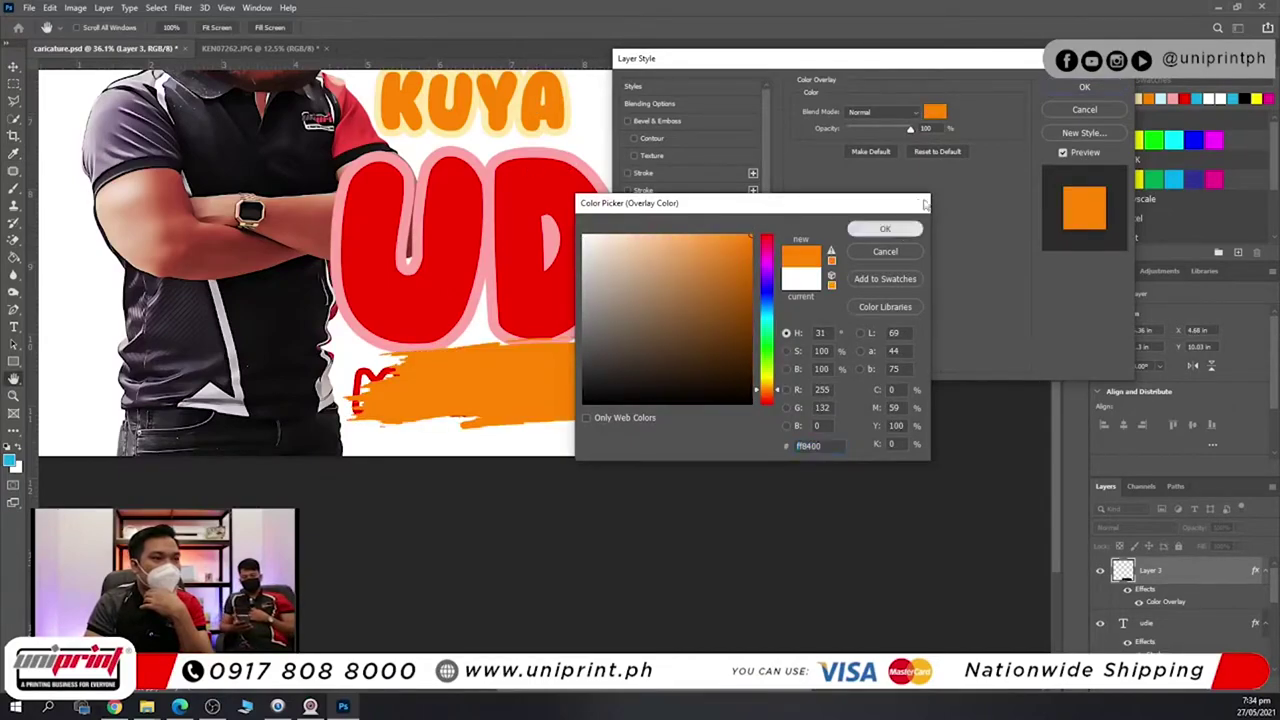
click(885, 228)
click(1084, 86)
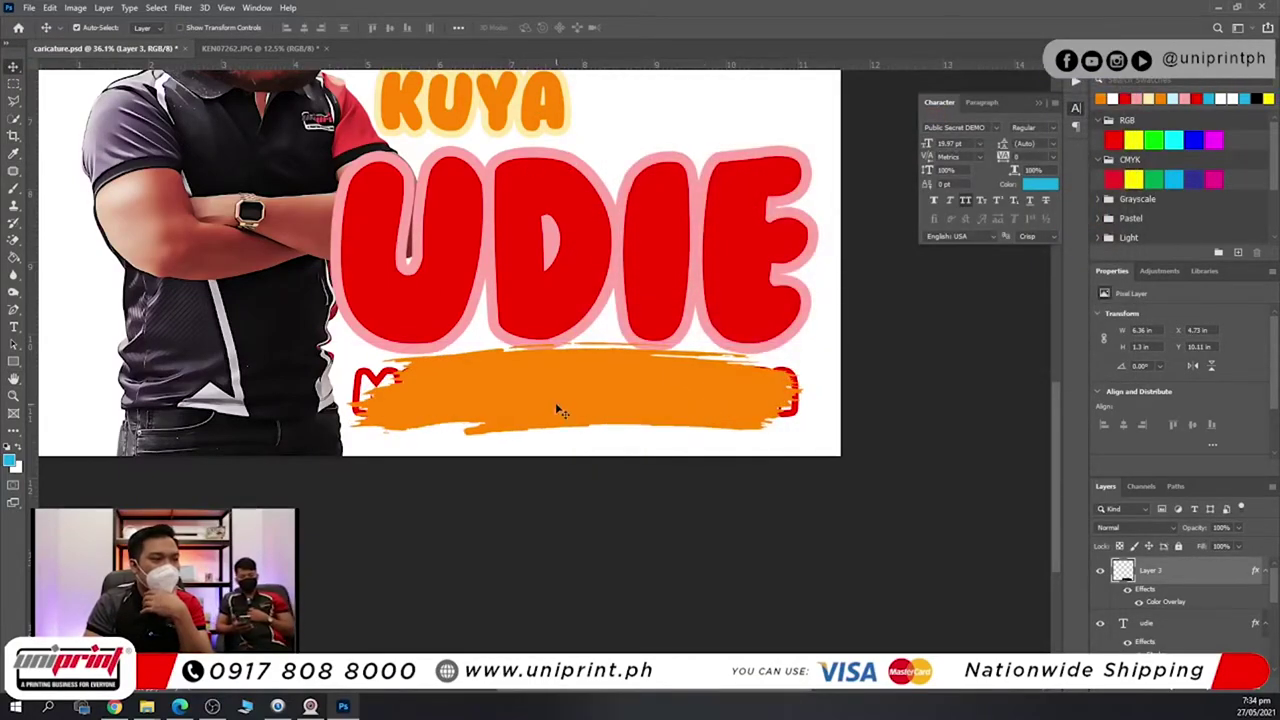
Nudge the orange brush stroke slightly down and send it behind the MATANDANG MALASA text.
drag(560, 411, 563, 418)
key(ctrl+[)
key(ctrl+[)
key(ctrl+[)
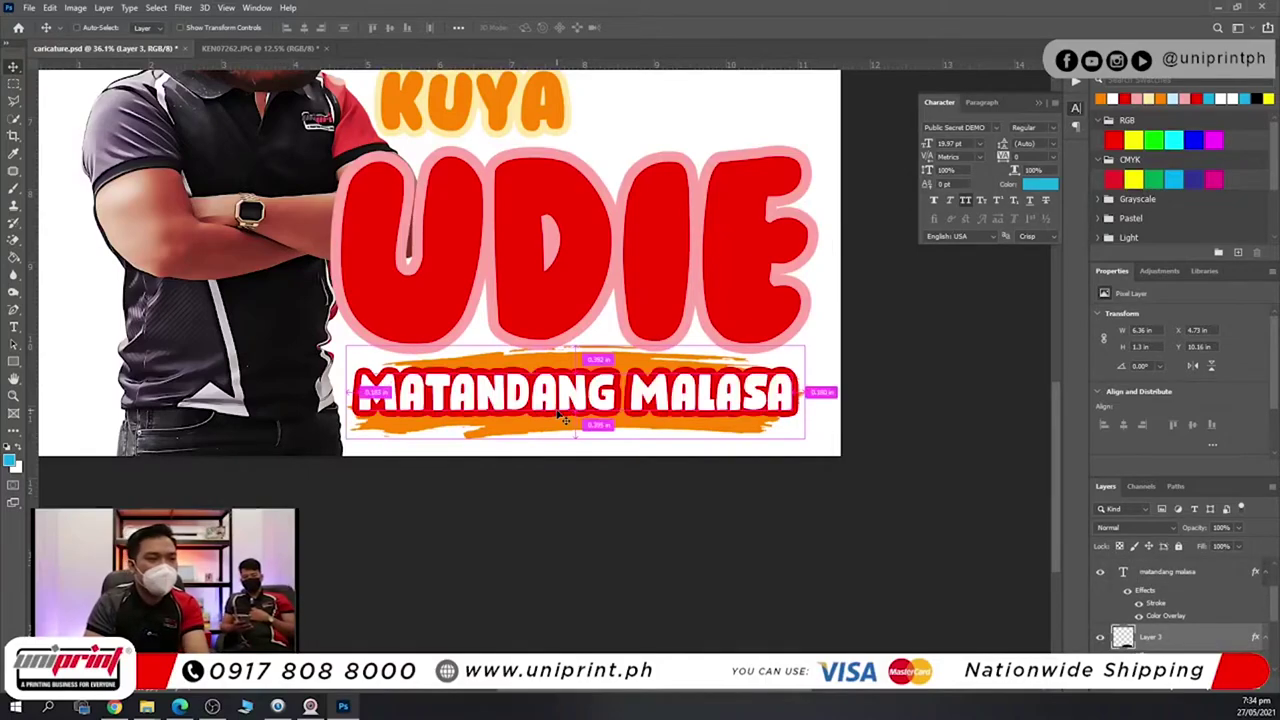
Scale the MATANDANG MALASA text down proportionally to about 71% so it fits inside the brush stroke.
click(686, 402)
click(686, 400)
key(ctrl+t)
drag(797, 367, 733, 378)
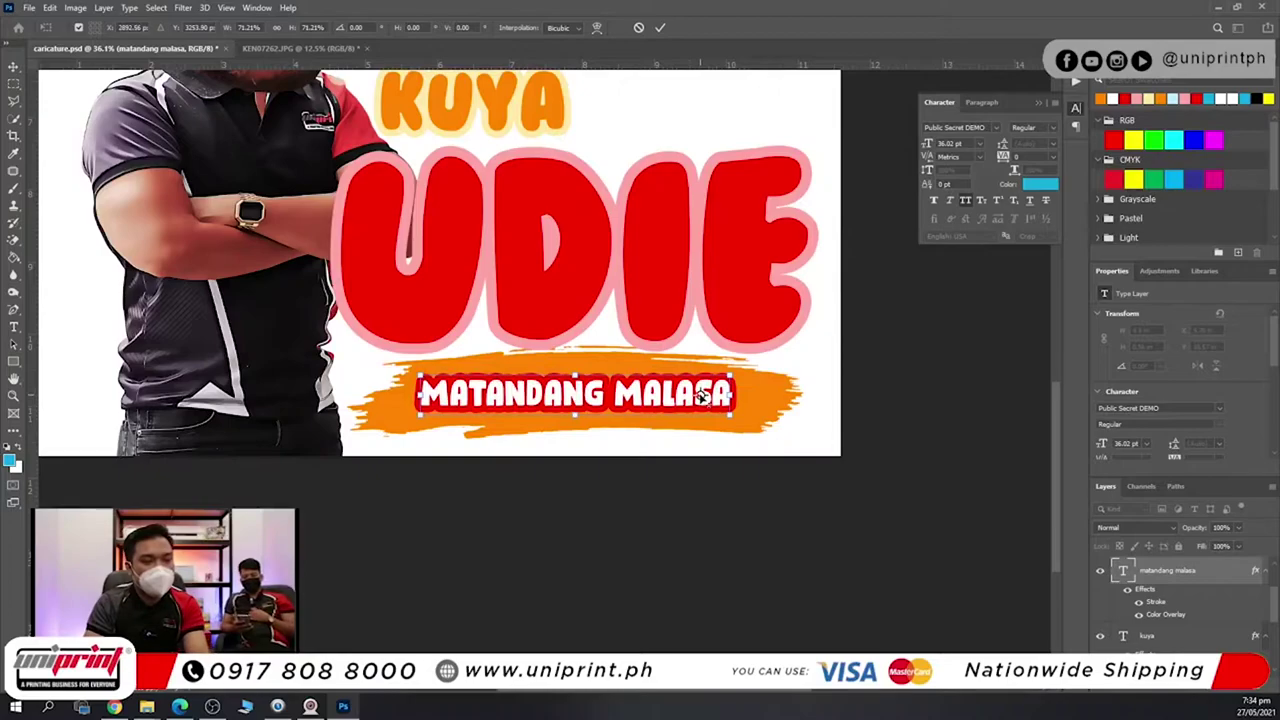
key(Return)
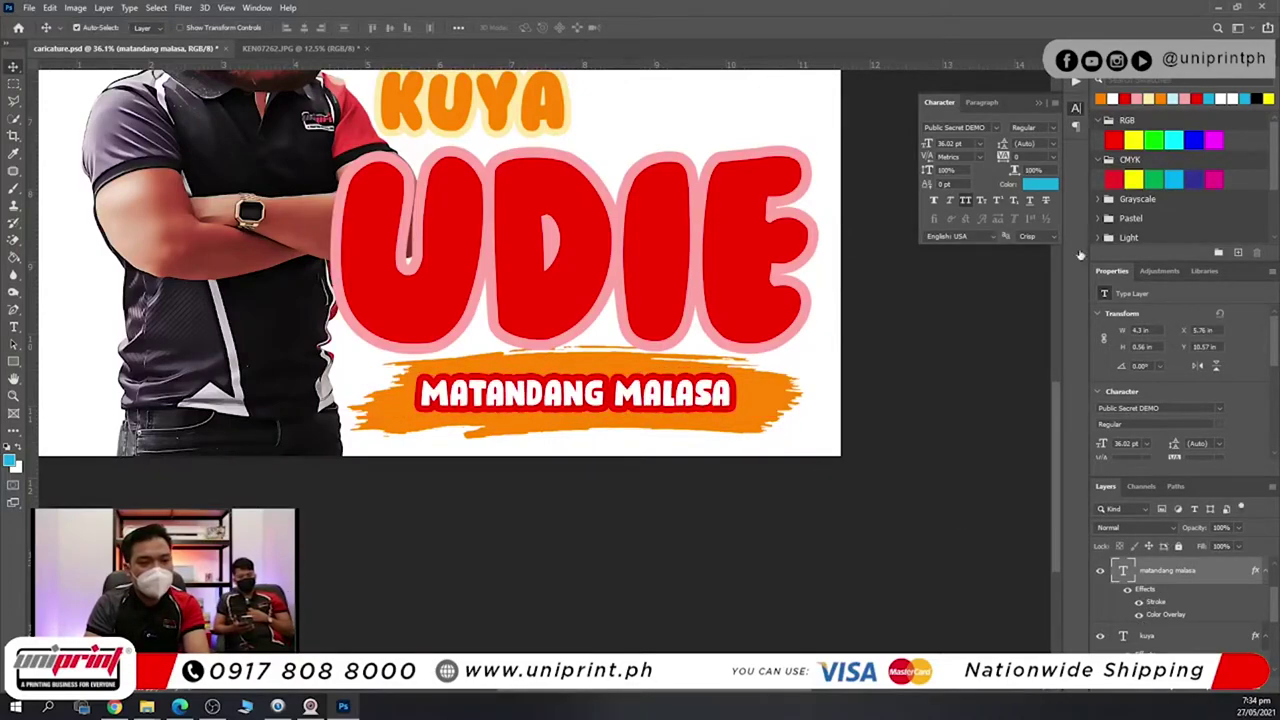
Set the MATANDANG MALASA text's outside stroke to 10 px and color it dark gray, 616161.
key(Down)
key(Down)
key(Down)
key(Down)
key(Down)
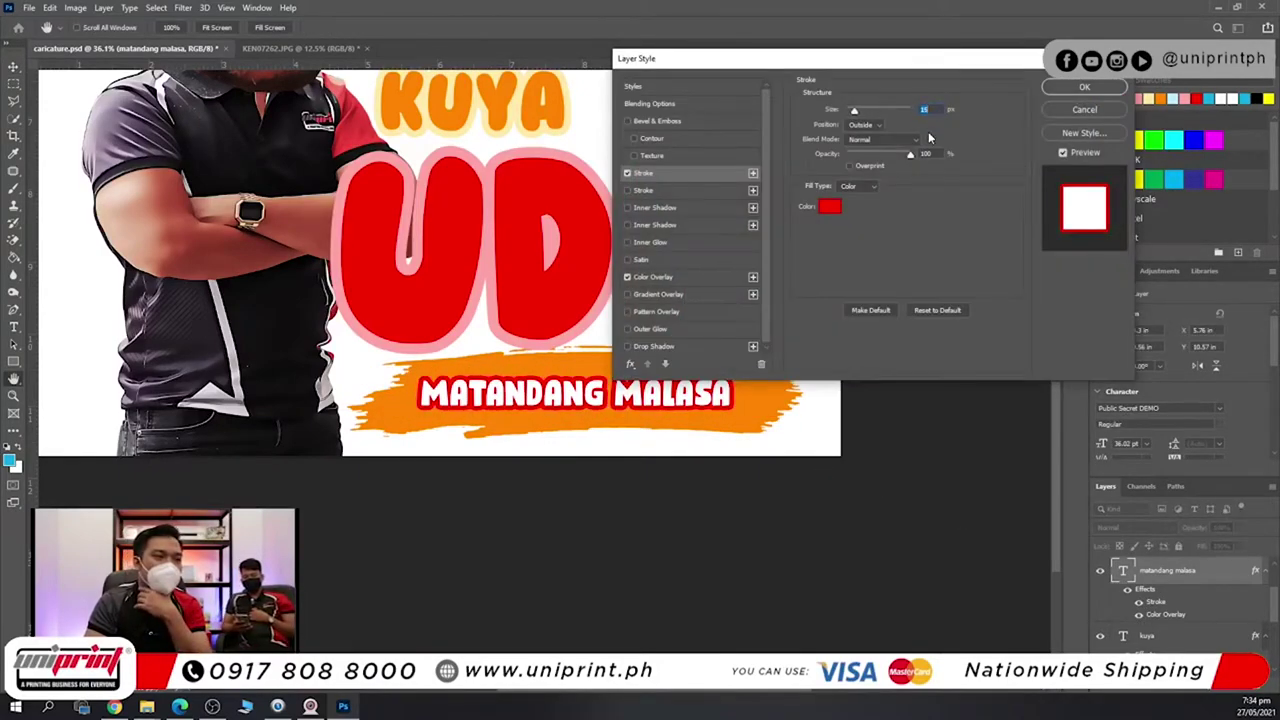
click(829, 207)
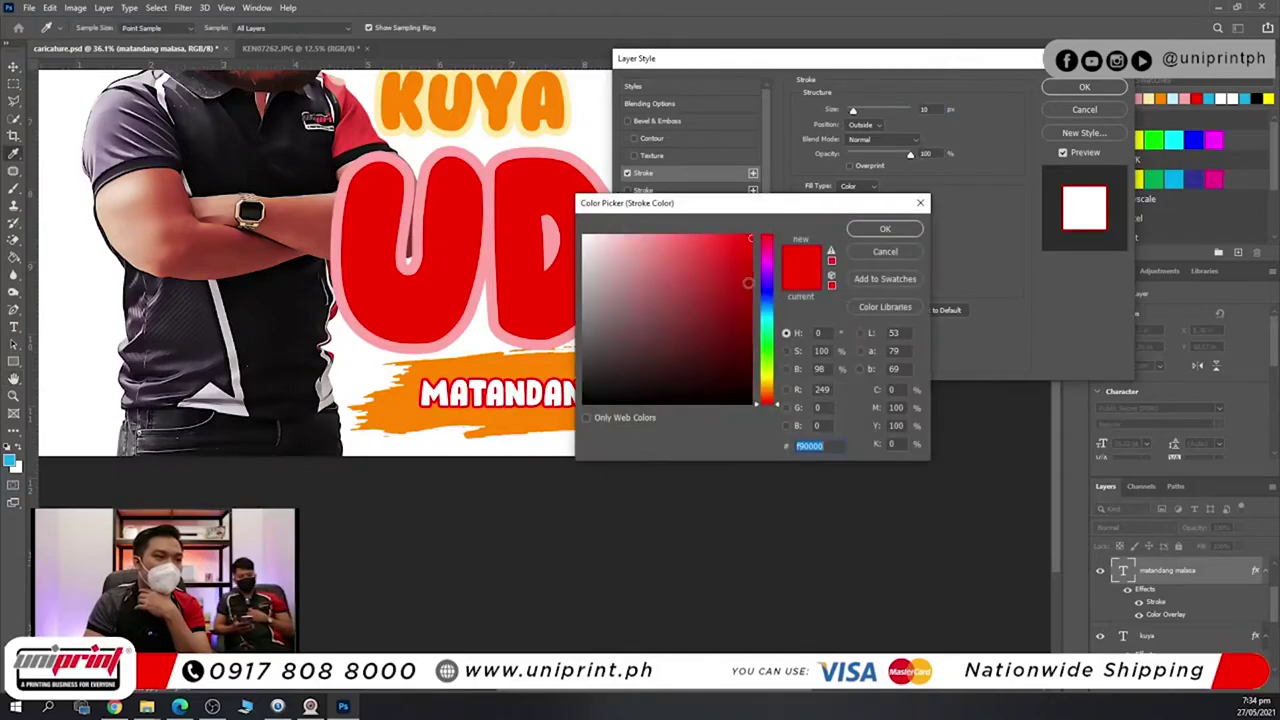
mouse_move(599, 357)
mouse_down()
mouse_move(614, 313)
mouse_move(600, 302)
mouse_up()
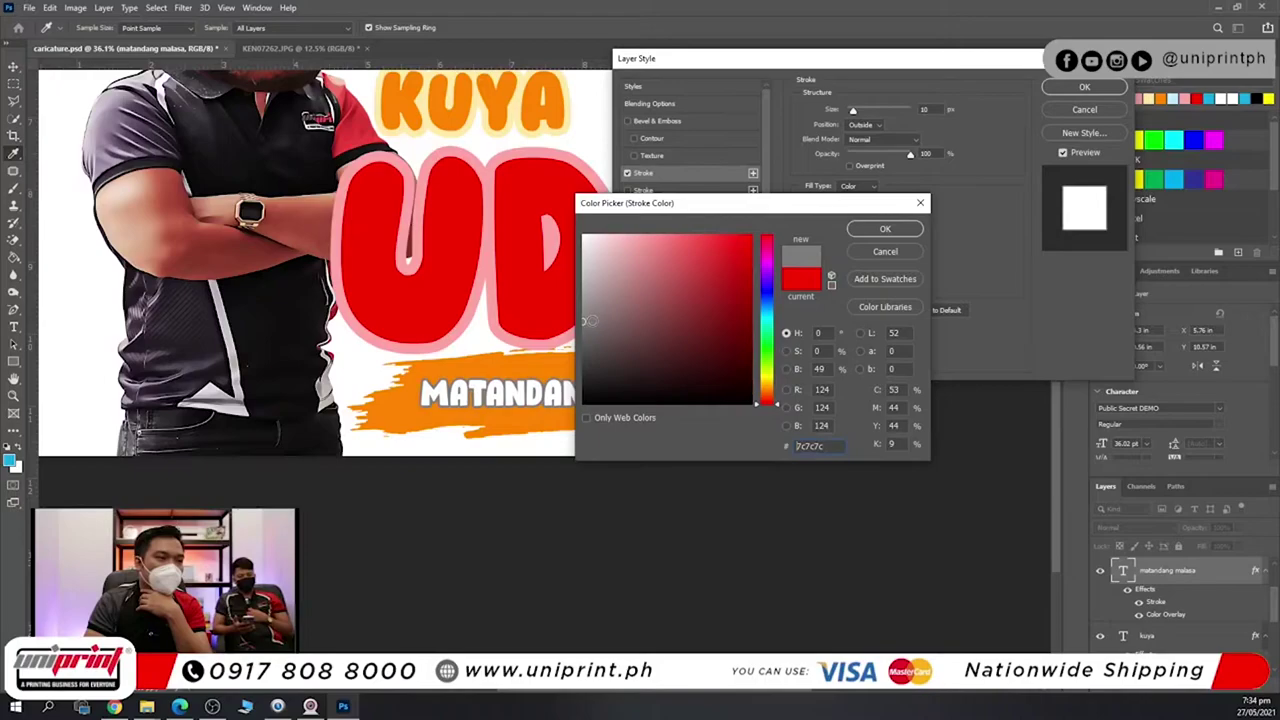
drag(591, 320, 584, 334)
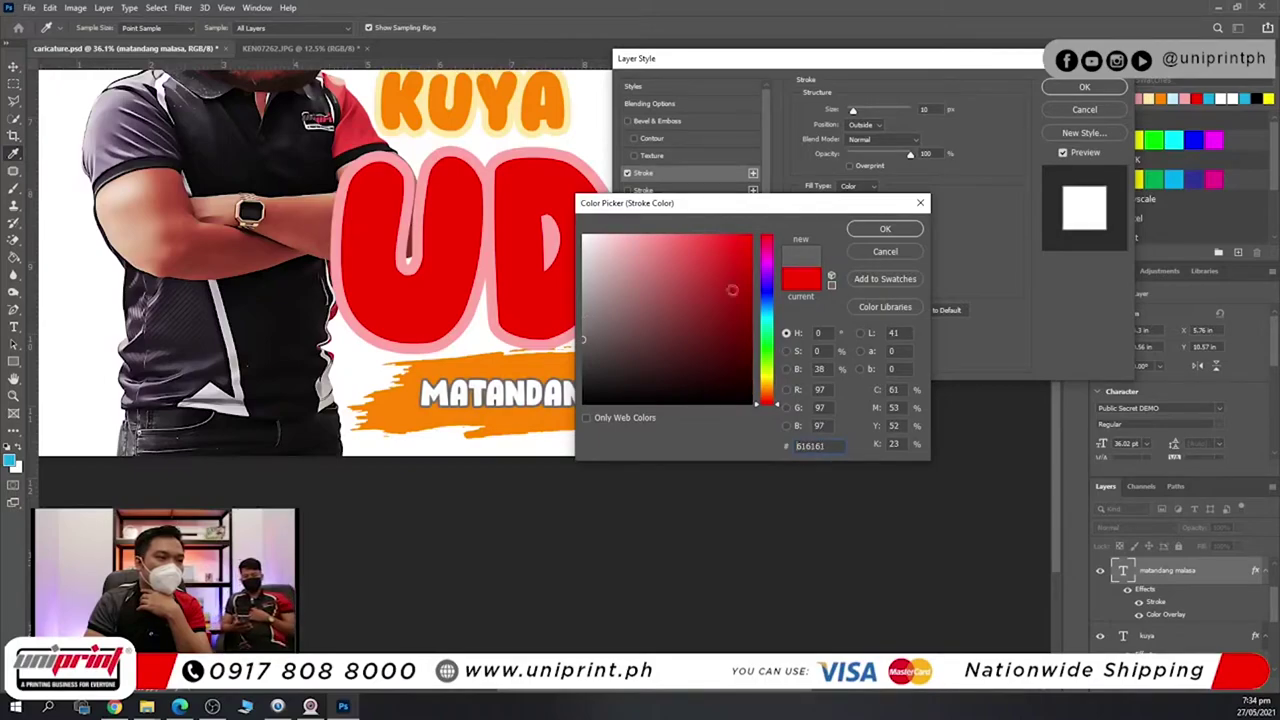
click(885, 228)
click(1084, 87)
Enlarge the MATANDANG MALASA text proportionally to about 38.9 pt.
key(ctrl+t)
drag(707, 409, 743, 397)
key(Return)
Warp the MATANDANG MALASA text with a horizontal Arc style and a slight positive bend.
double_click(1122, 570)
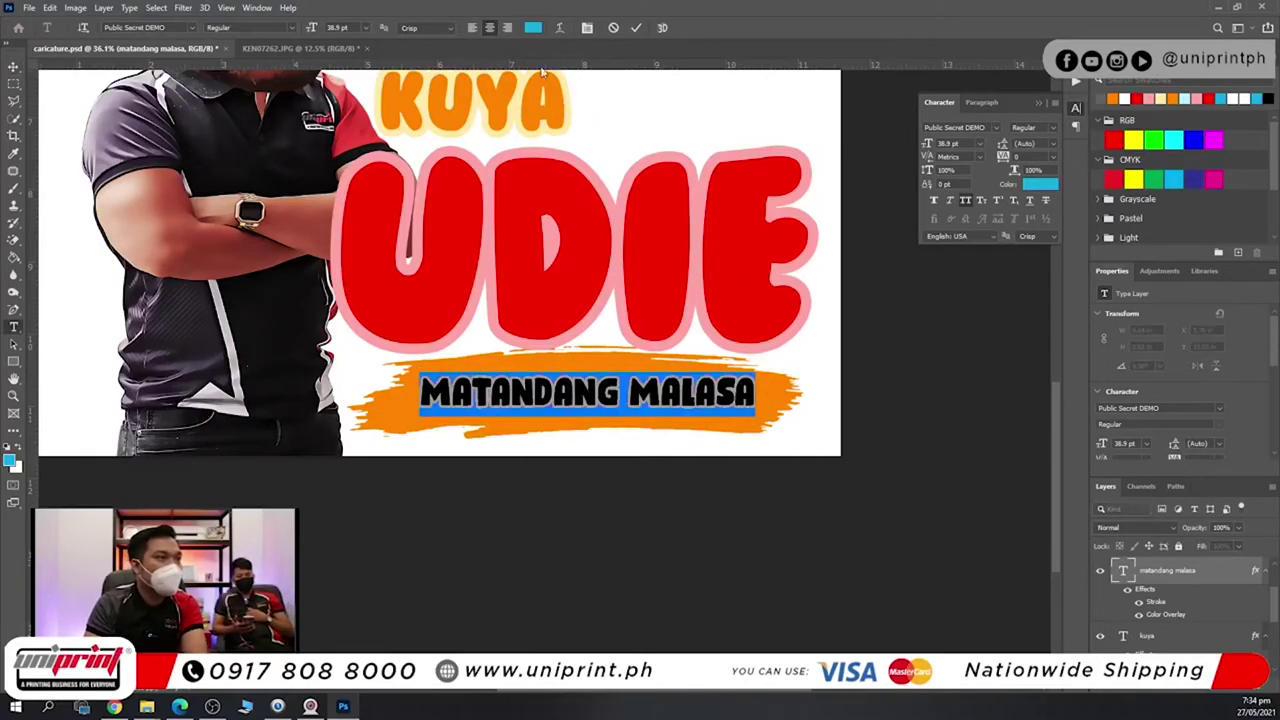
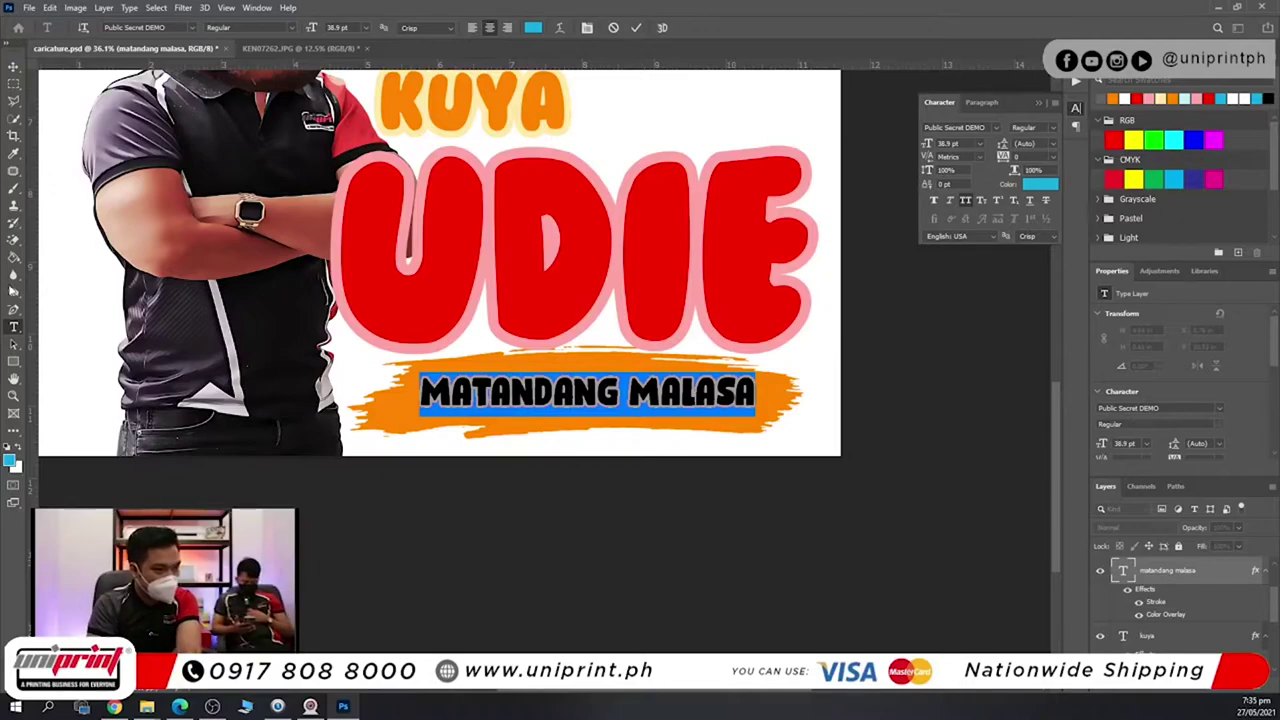
click(587, 27)
drag(749, 297, 712, 103)
click(705, 120)
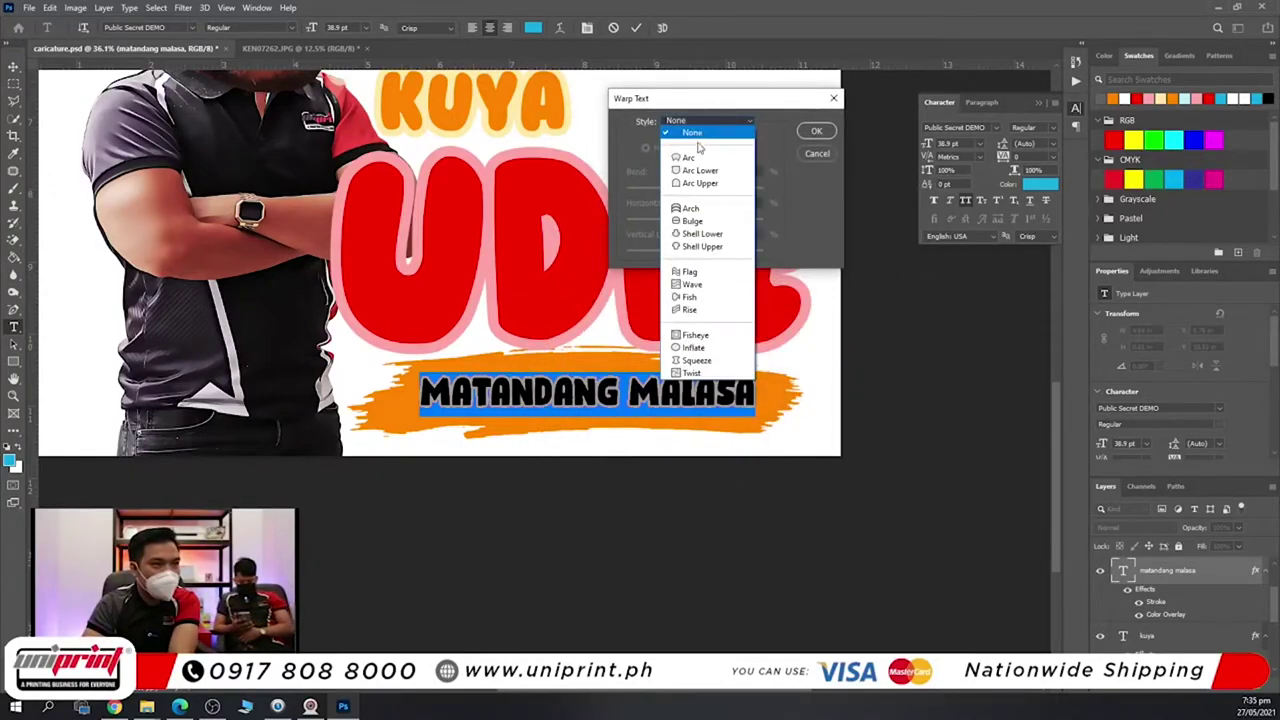
click(697, 160)
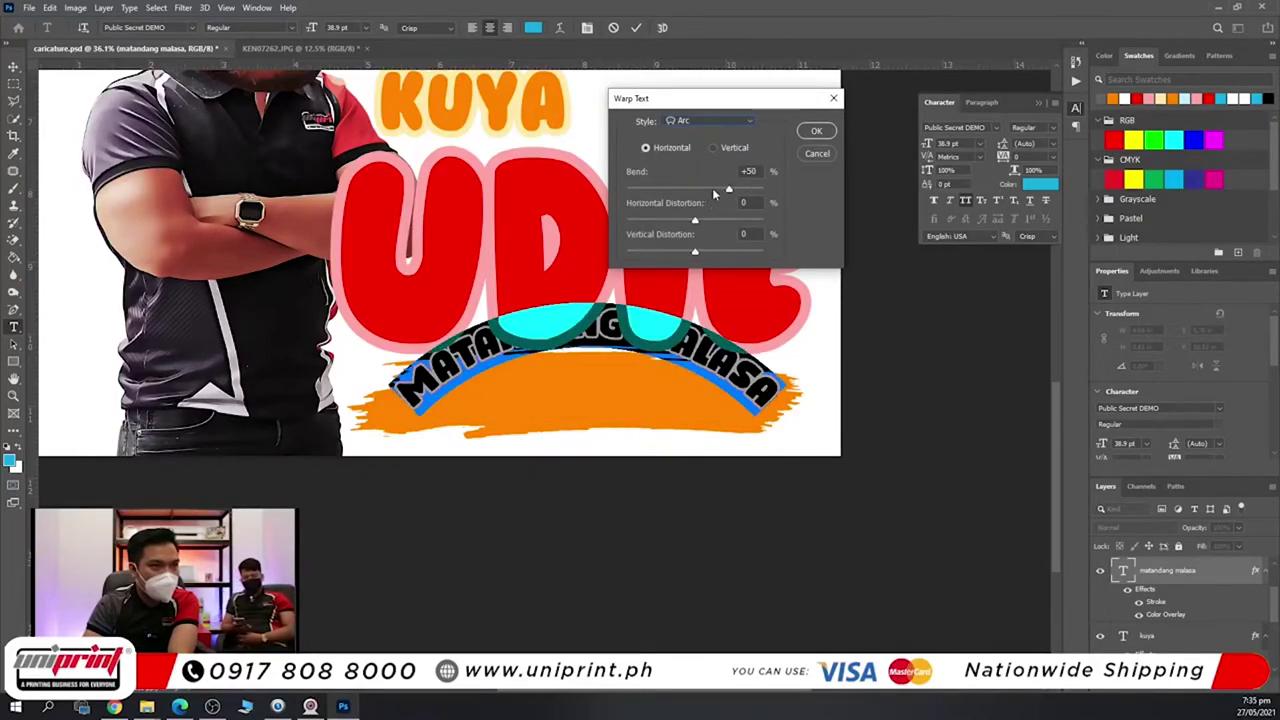
double_click(755, 172)
scroll(755, 172, down, 15)
scroll(755, 173, down, 20)
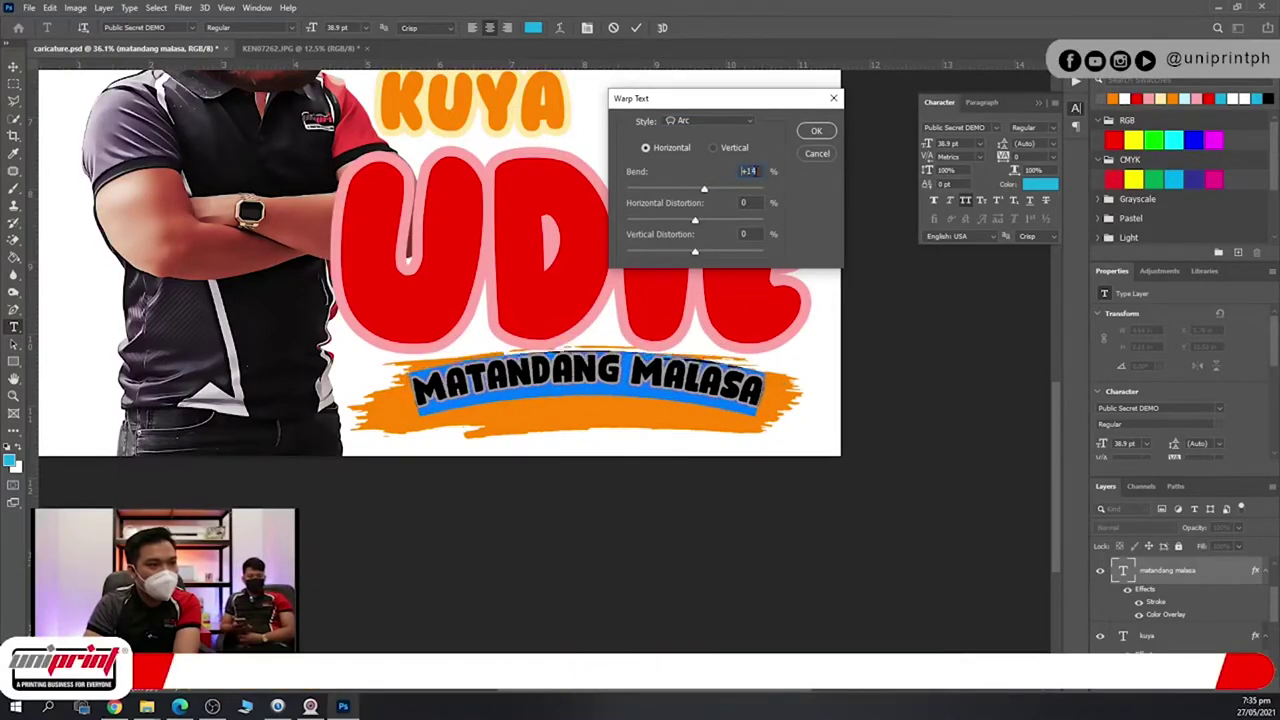
key(Down)
key(Down)
key(Up)
click(816, 133)
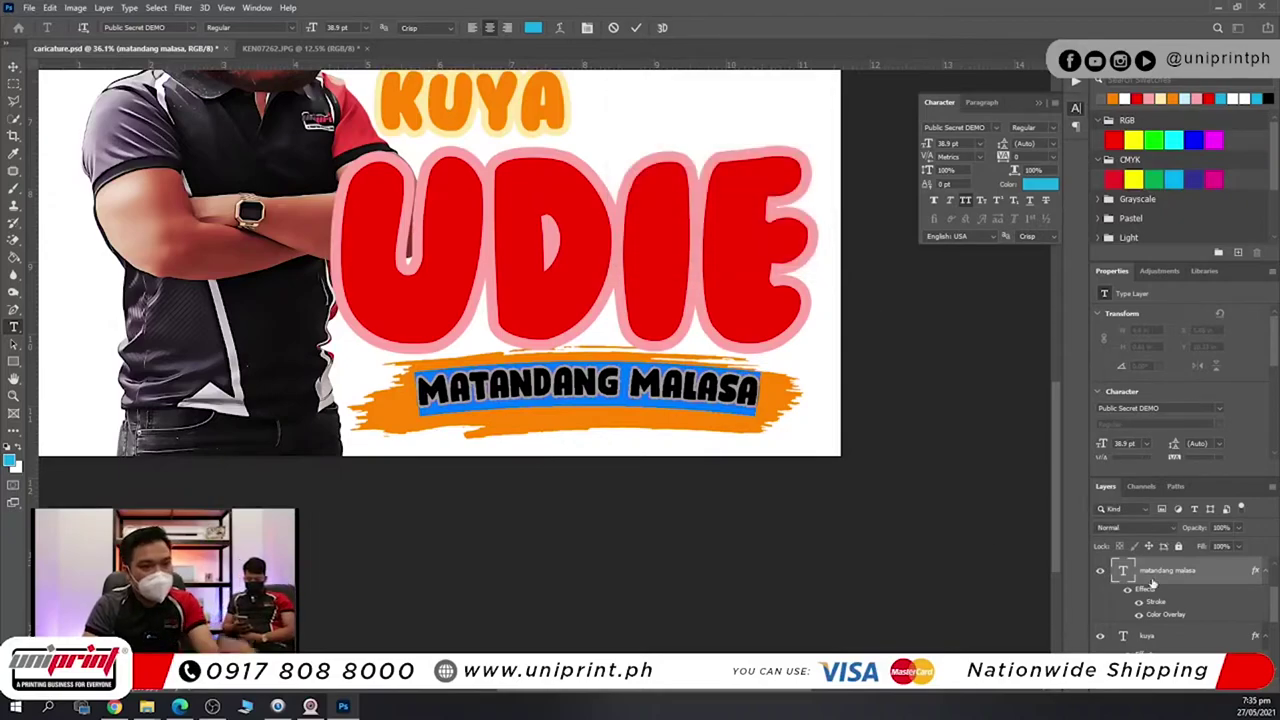
Finish editing the arched MATANDANG MALASA text and shift it slightly down and left toward the middle of the brush stroke.
click(1153, 582)
key(v)
drag(637, 394, 630, 400)
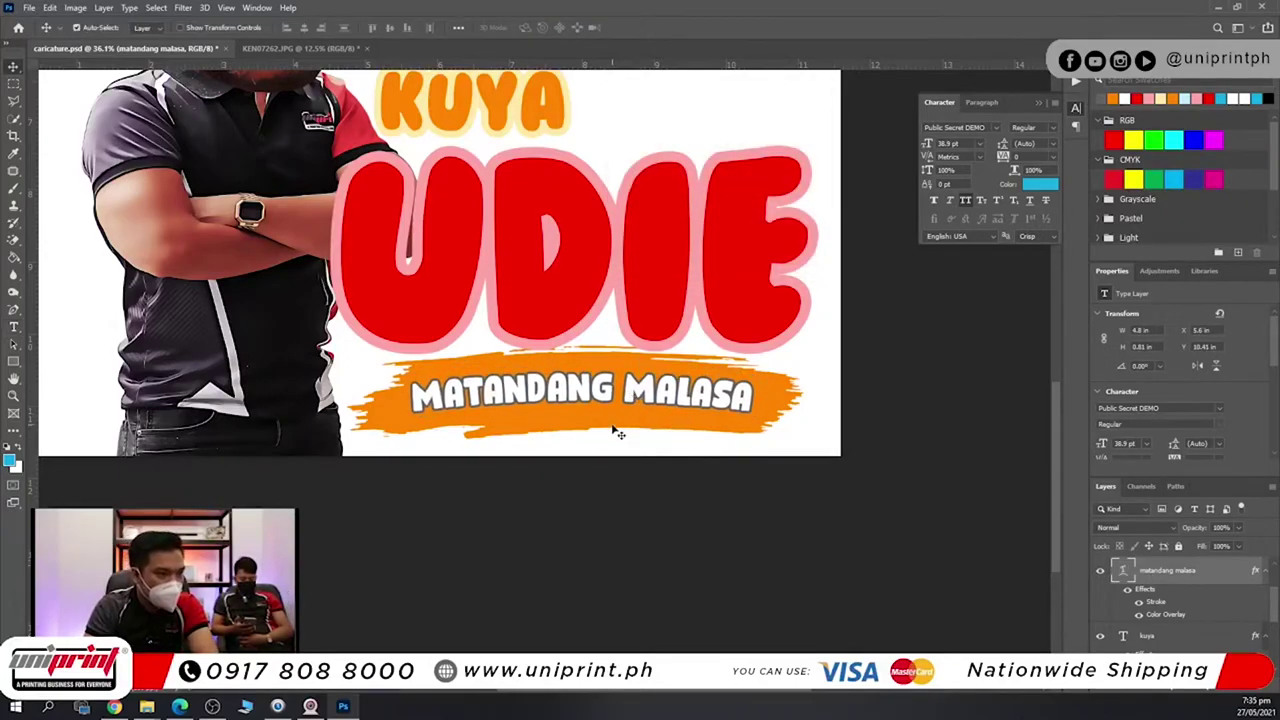
Warp the orange brush stroke by bowing its lower edge upward and adjusting its ends to follow the arched text.
click(619, 433)
key(ctrl+t)
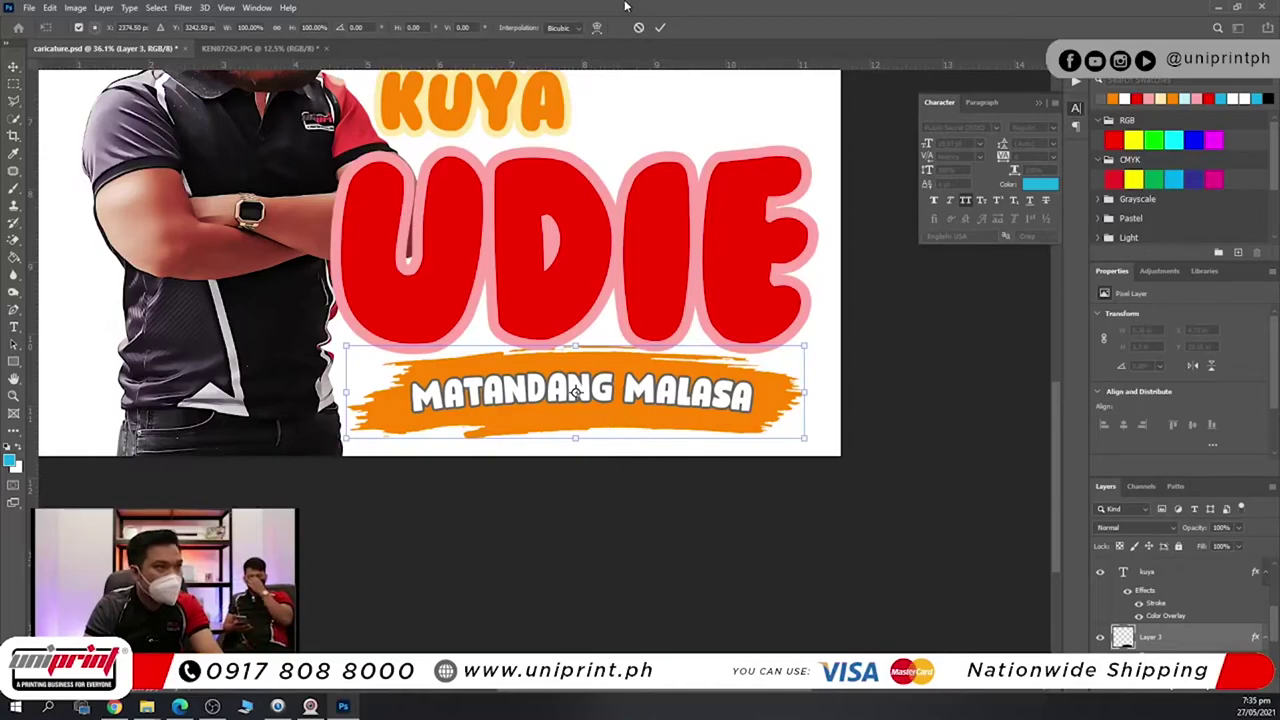
click(597, 30)
mouse_move(647, 435)
mouse_down()
mouse_move(593, 410)
mouse_move(521, 424)
mouse_up()
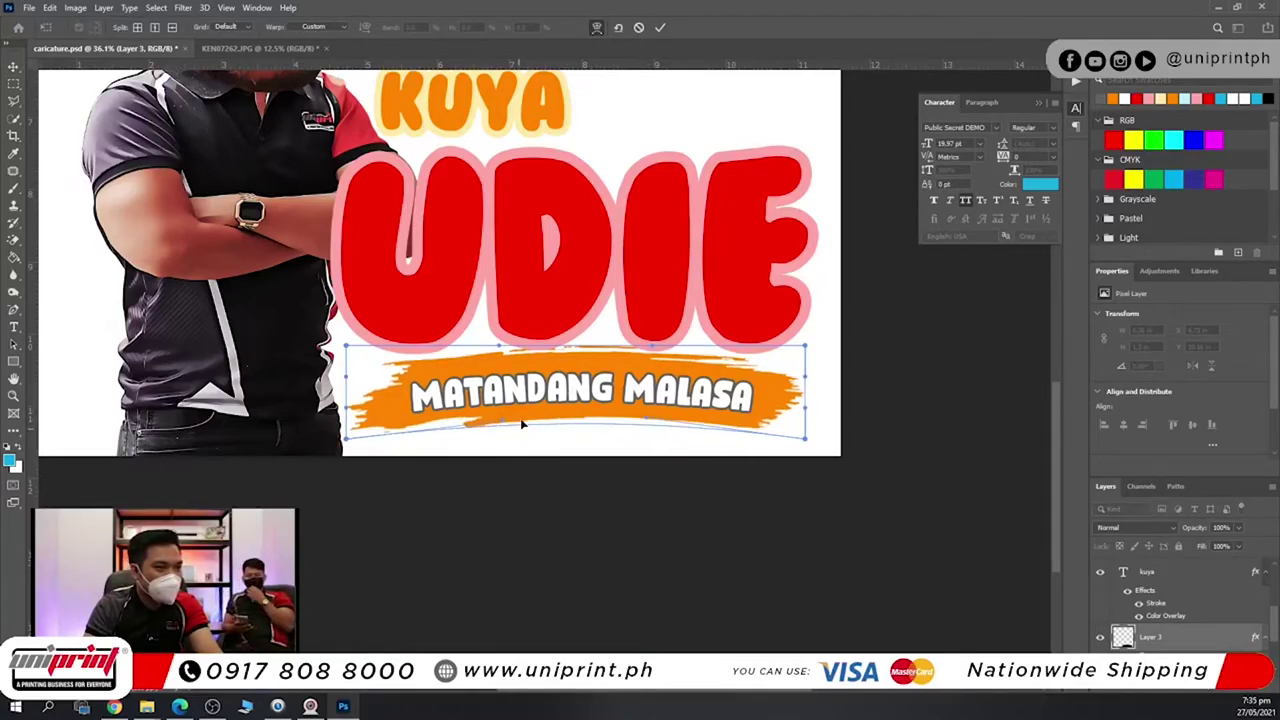
drag(371, 366, 387, 372)
drag(798, 363, 795, 364)
key(Return)
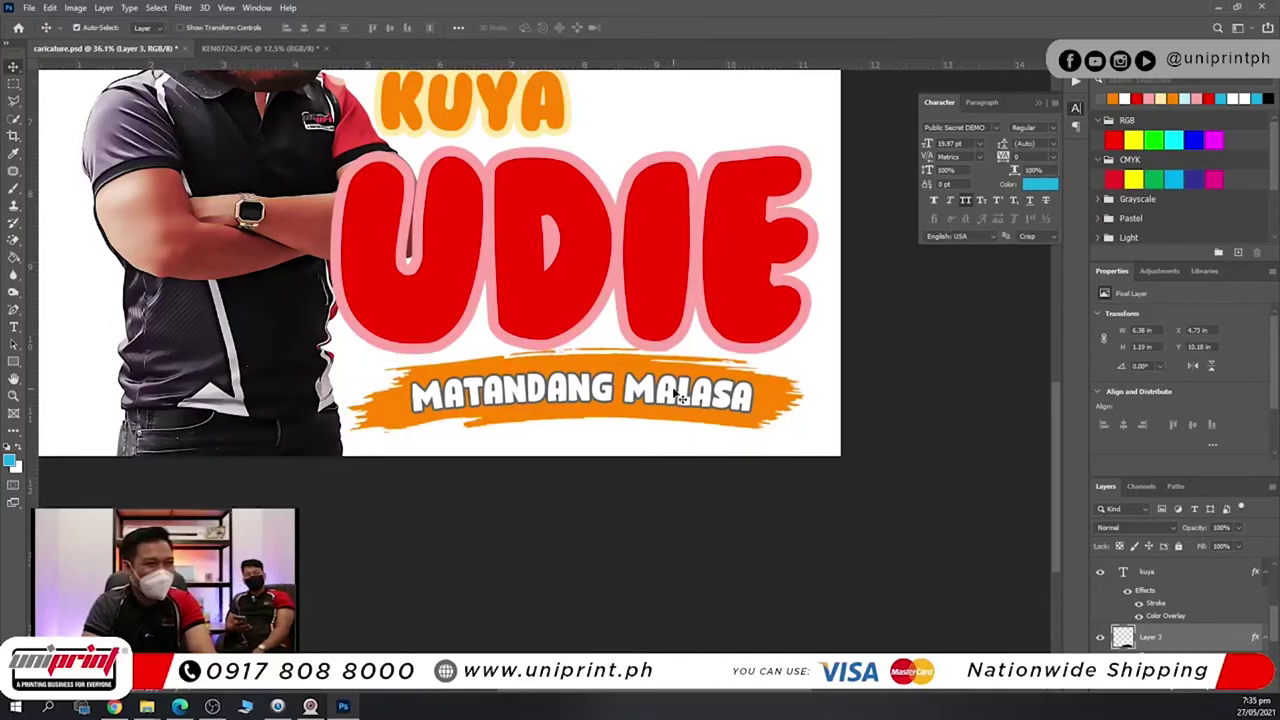
Rotate the MATANDANG MALASA text clockwise by about 0.8° to align it with the brush stroke.
click(676, 400)
key(ctrl+t)
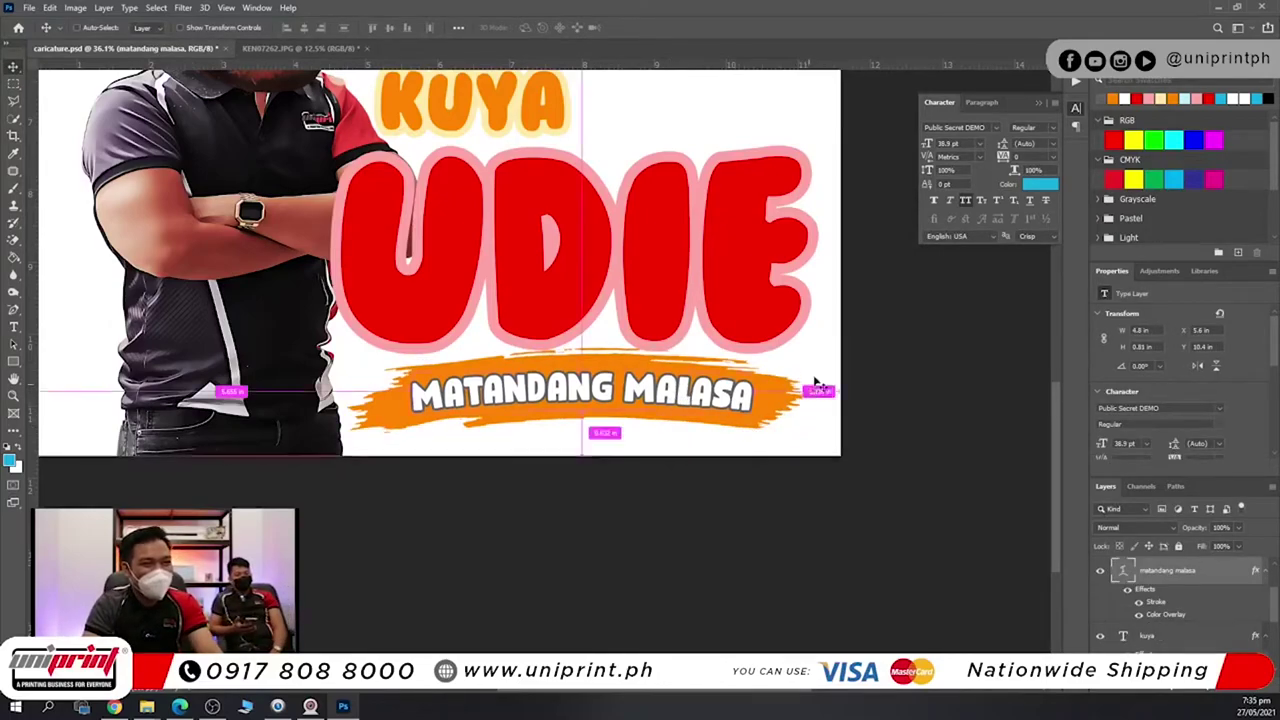
key(Return)
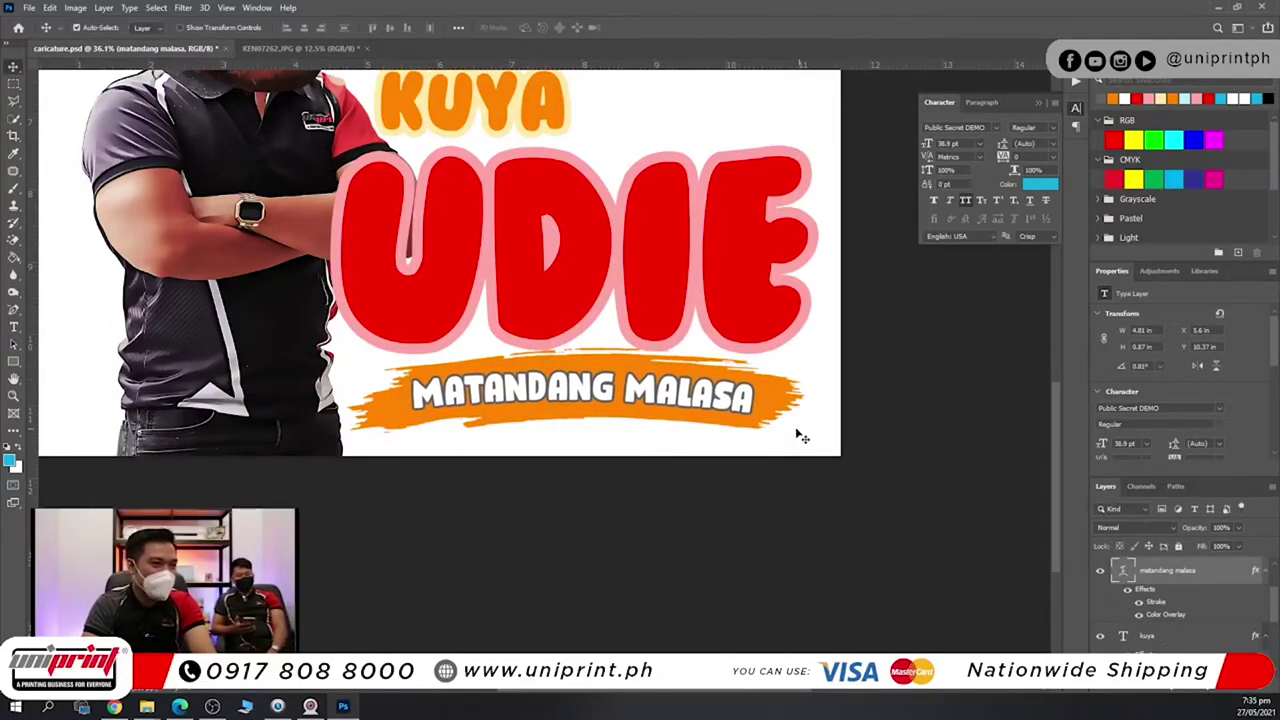
Shift the MATANDANG MALASA text together with its brush stroke slightly left and down, then enlarge both to about 107%.
drag(787, 395, 775, 401)
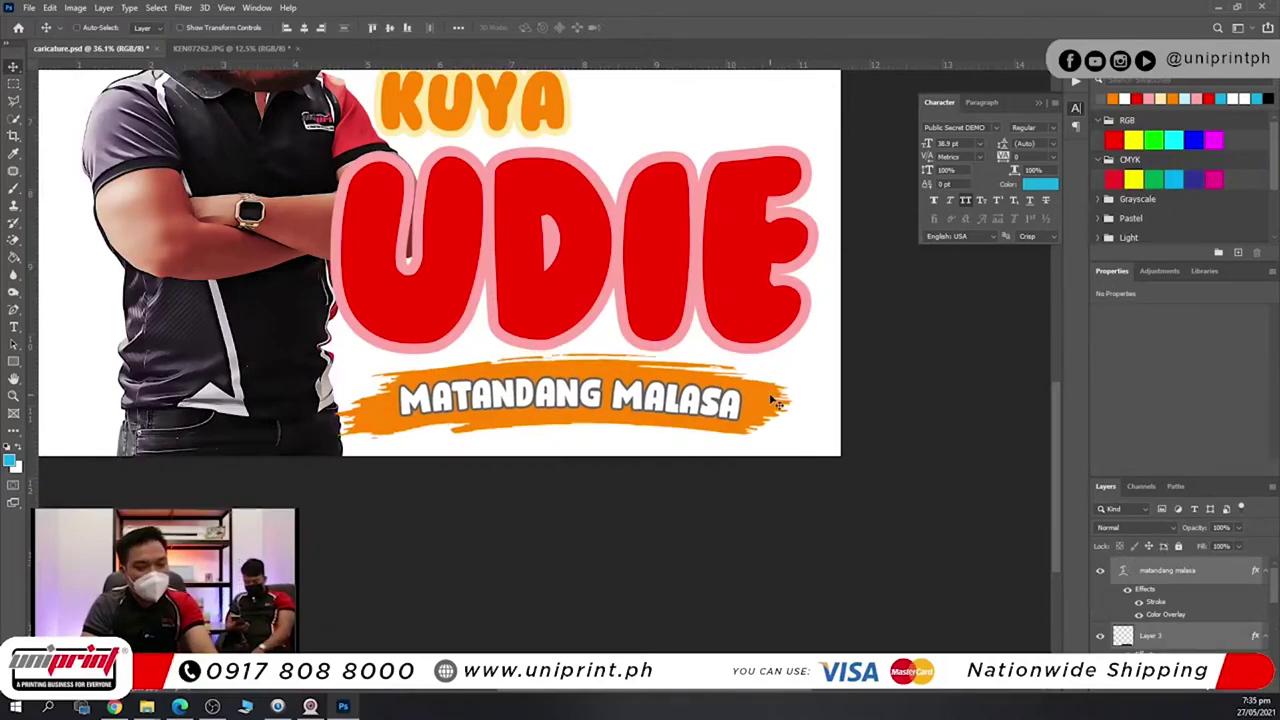
key(ctrl+t)
mouse_move(795, 350)
mouse_down()
mouse_move(809, 344)
mouse_move(778, 357)
mouse_up()
scroll(750, 414, down, 2)
scroll(752, 424, down, 2)
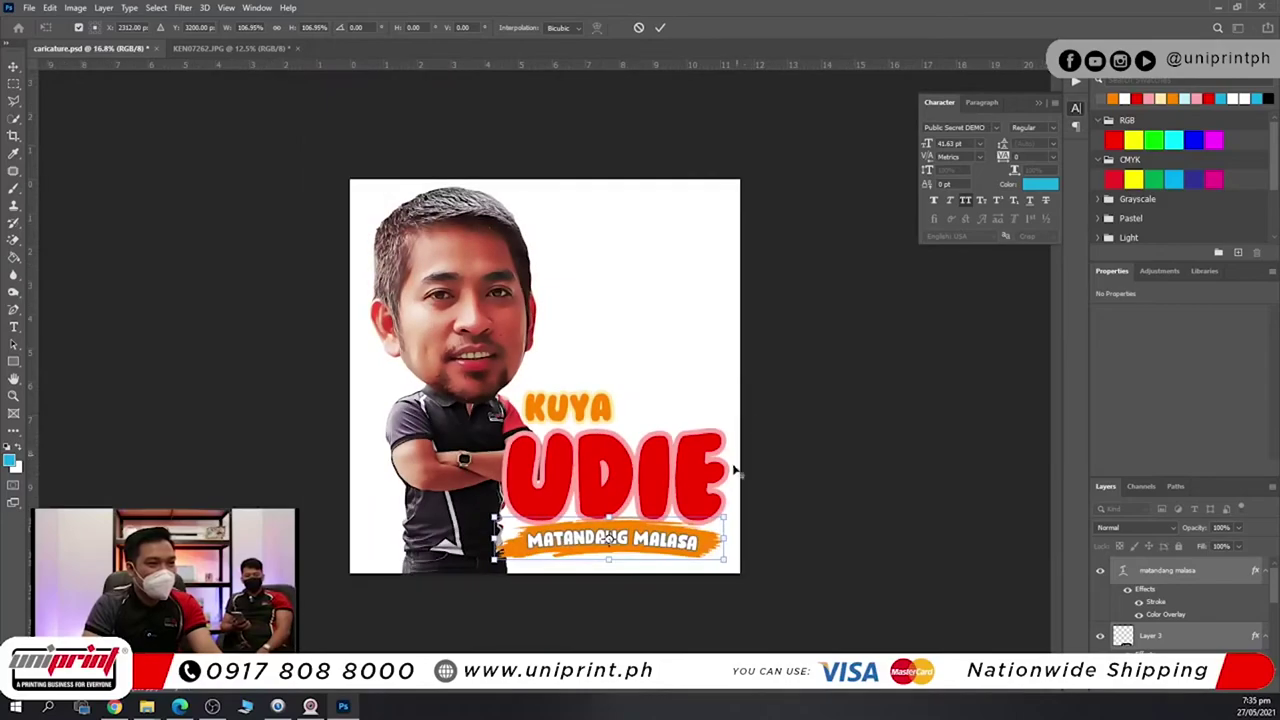
scroll(700, 405, up, 4)
scroll(682, 517, up, 2)
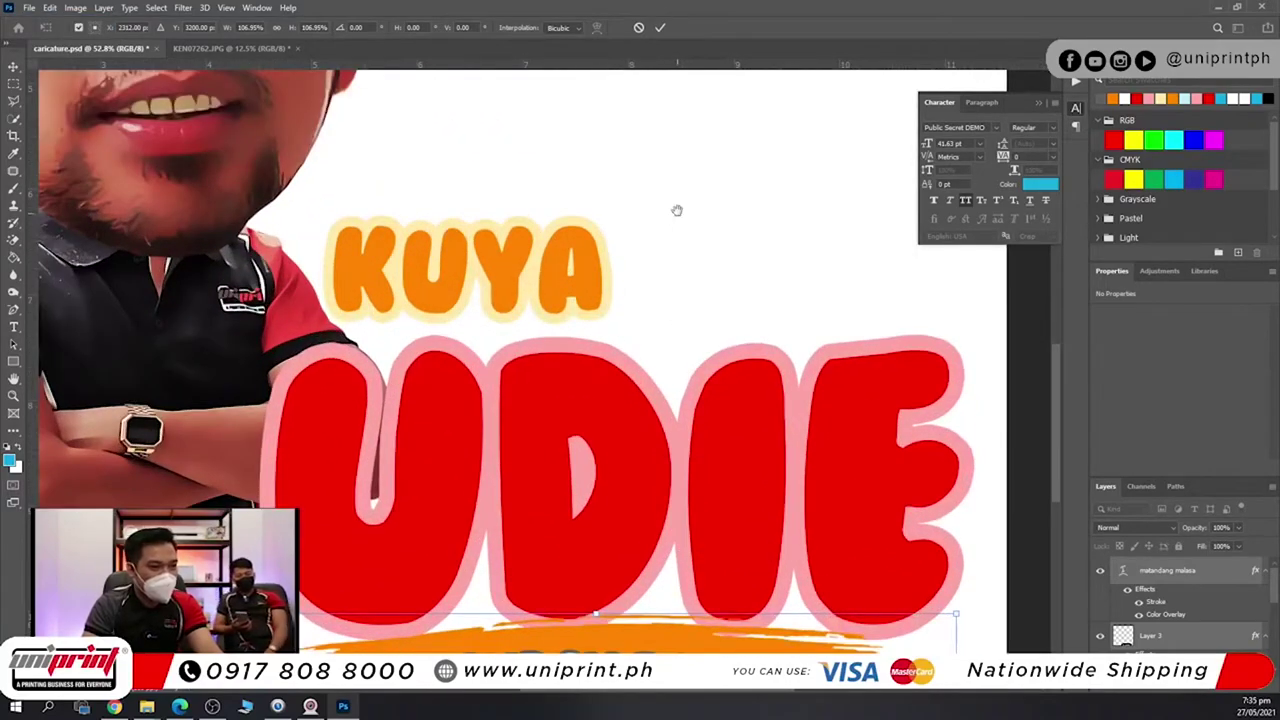
scroll(657, 450, down, 2)
scroll(660, 440, up, 1)
scroll(665, 400, down, 5)
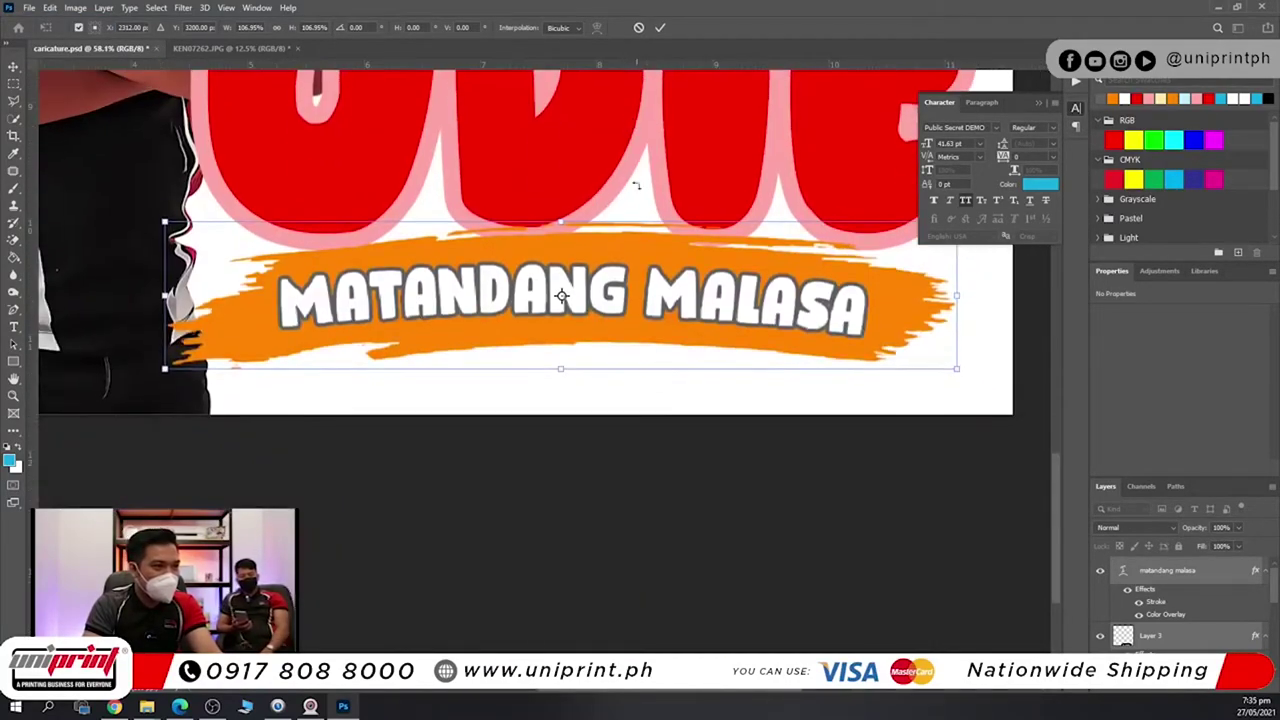
key(Return)
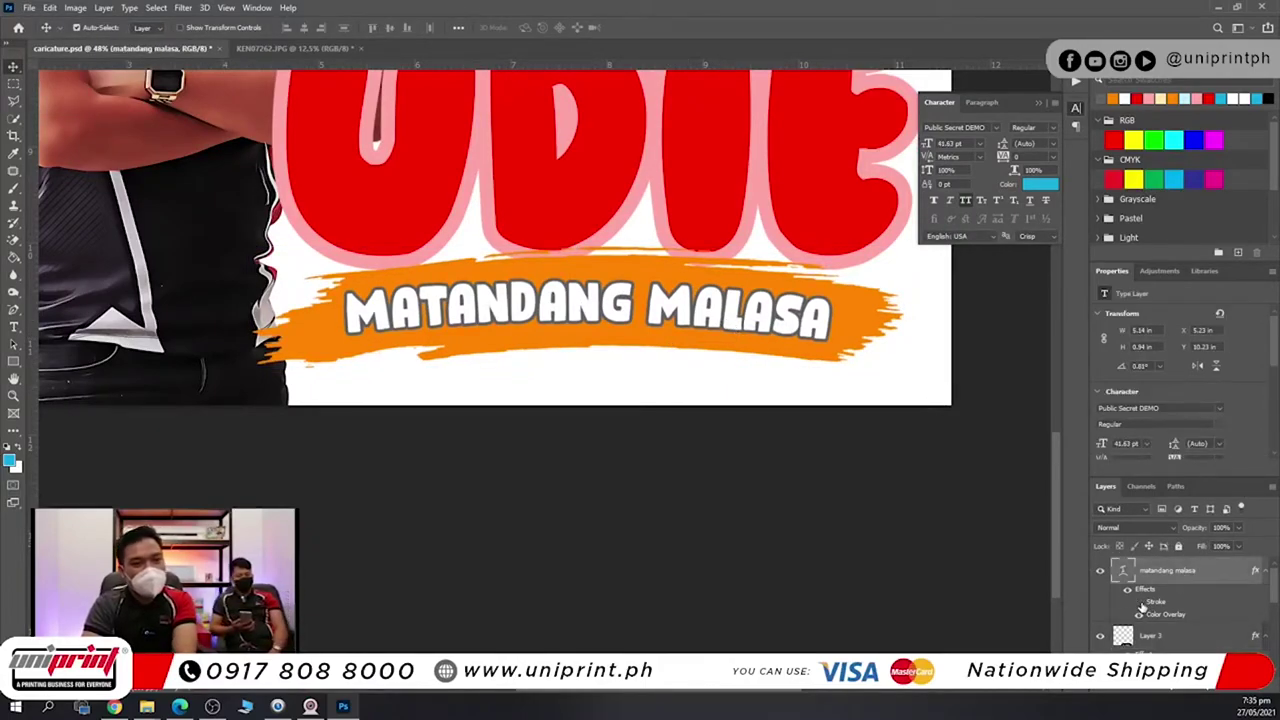
Hide the Stroke effect of the MATANDANG MALASA text and collapse the Character panel.
click(1140, 603)
click(1036, 103)
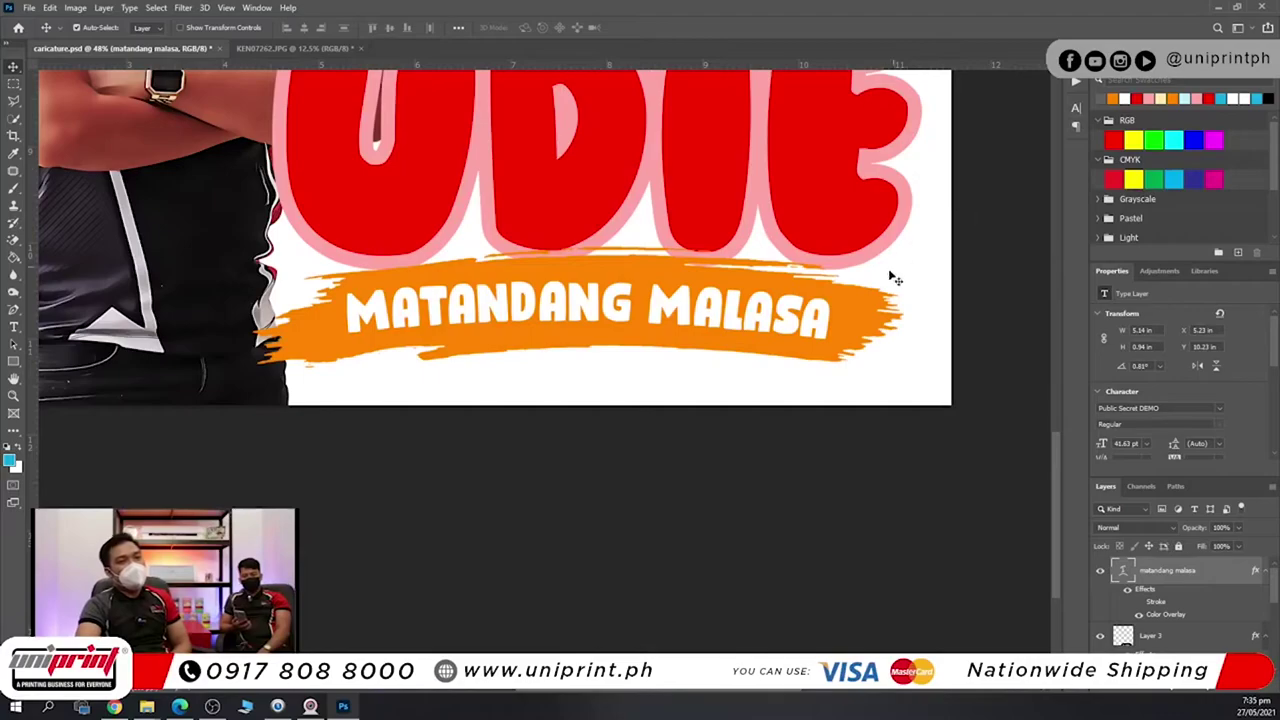
Change the brush stroke's Color Overlay to a slightly redder, fully saturated orange.
click(940, 402)
scroll(1192, 649, down, 2)
scroll(1156, 637, up, 2)
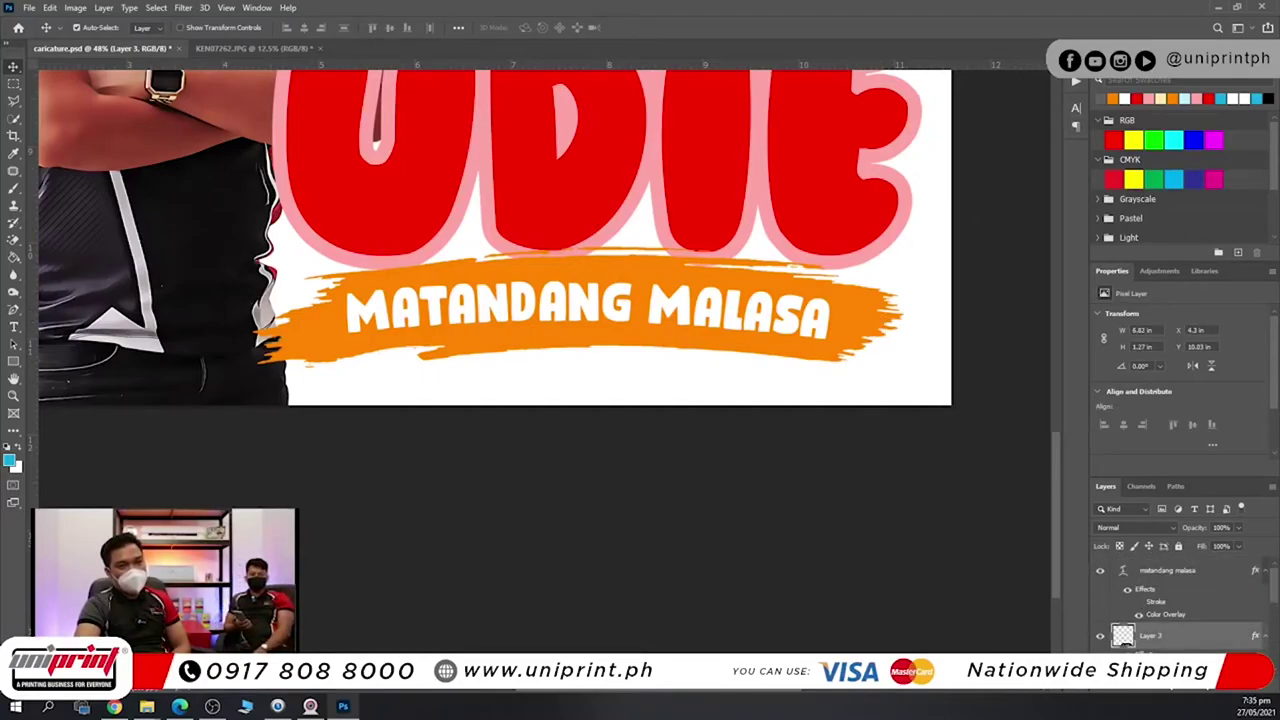
double_click(1165, 614)
click(934, 111)
drag(749, 271, 746, 289)
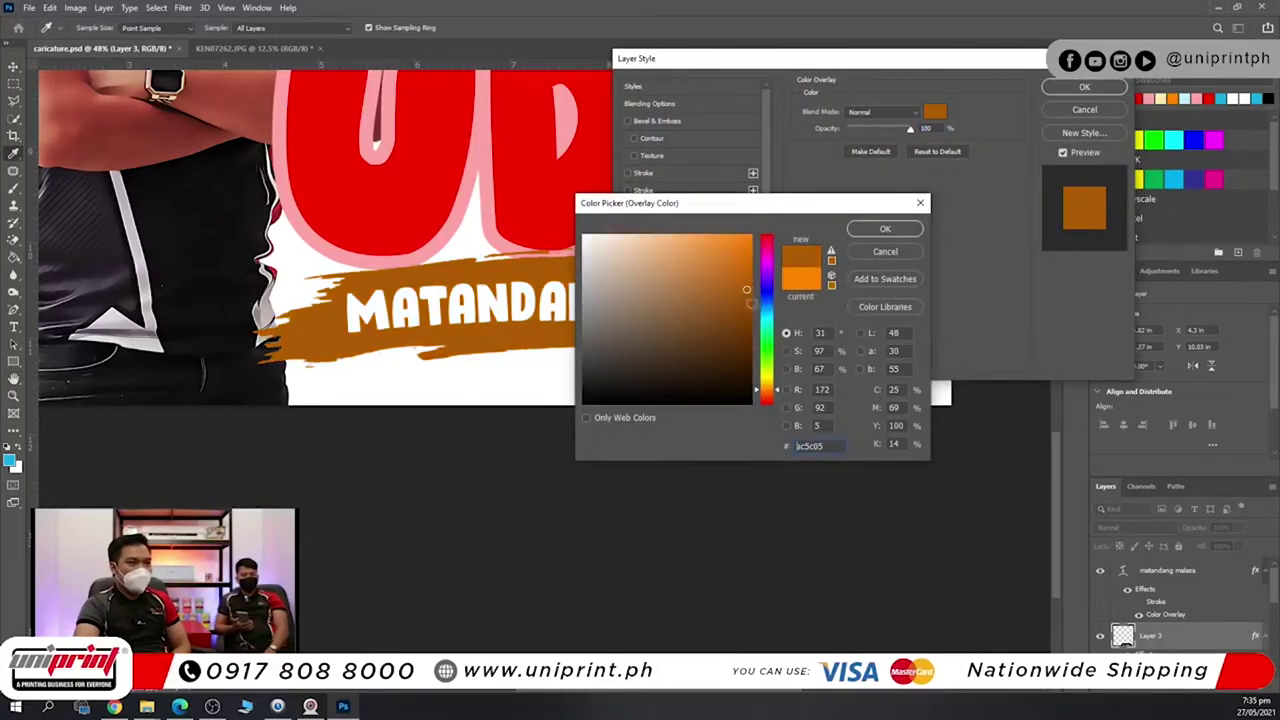
drag(769, 385, 770, 389)
drag(736, 280, 755, 234)
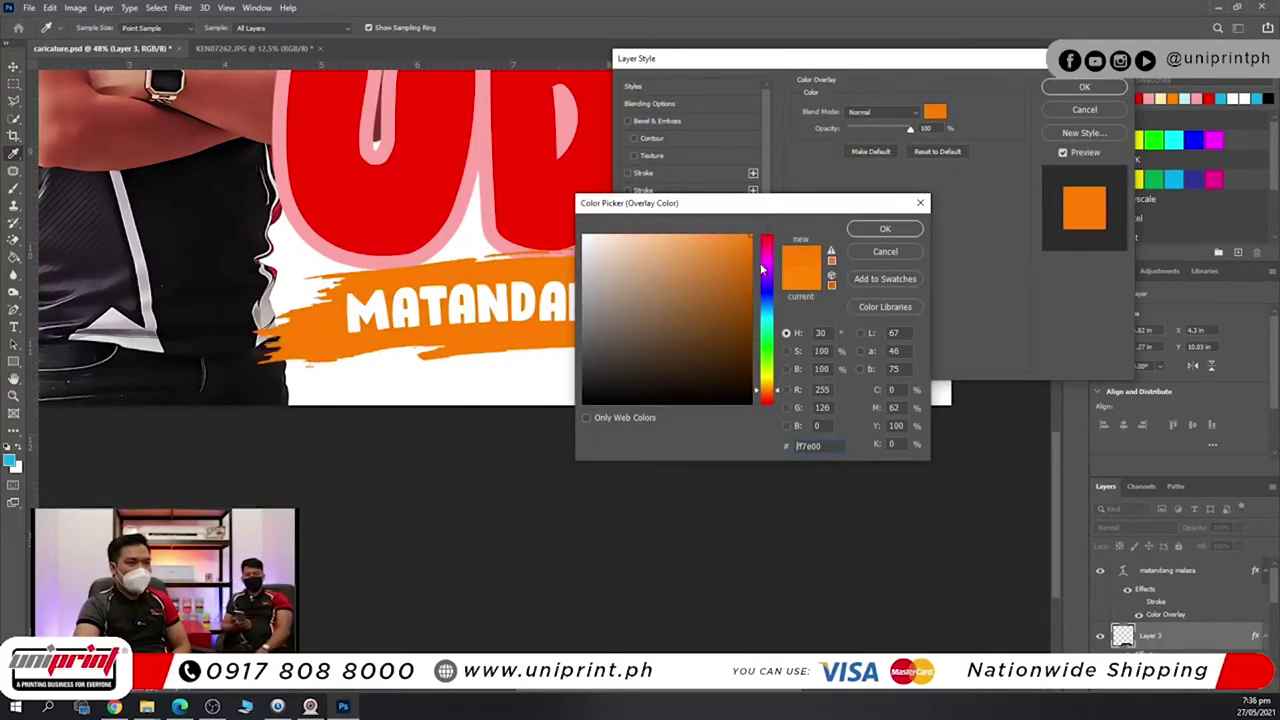
drag(767, 399, 767, 402)
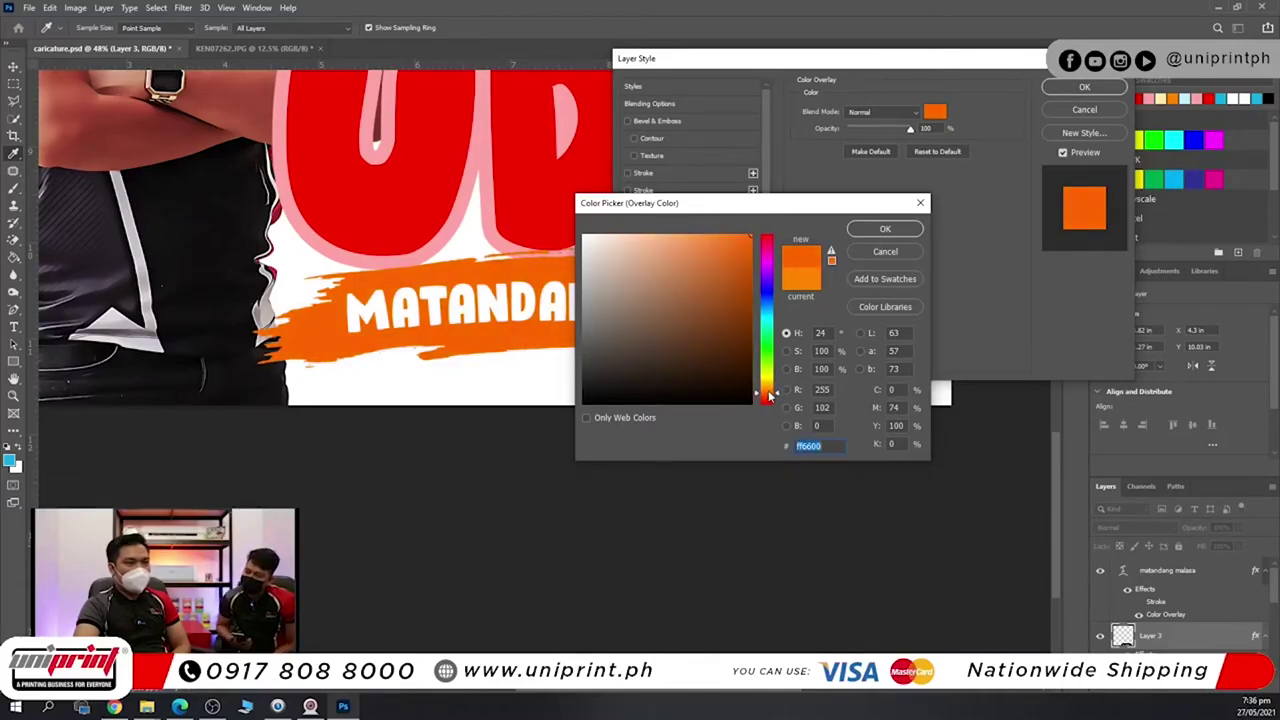
click(885, 228)
click(1084, 87)
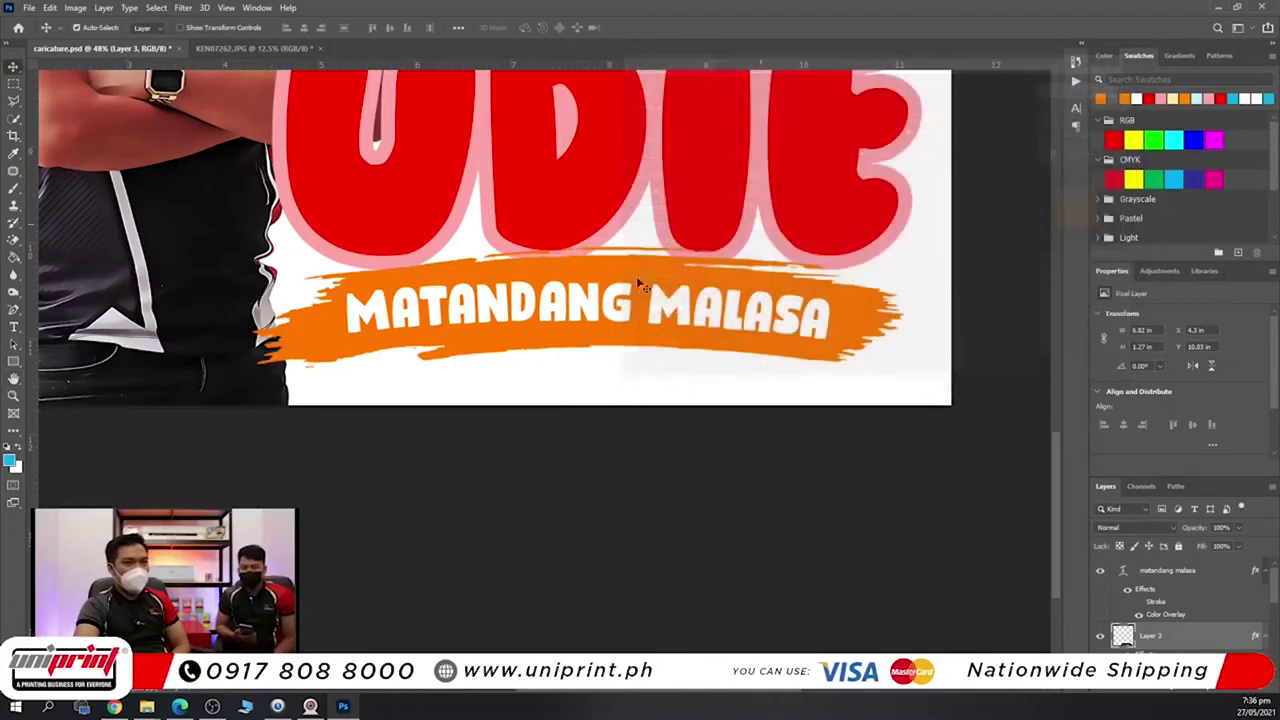
Set the large red name text in the Public Secret DEMO Regular font and shift it slightly up above the banner.
scroll(656, 294, down, 3)
scroll(720, 640, up, 2)
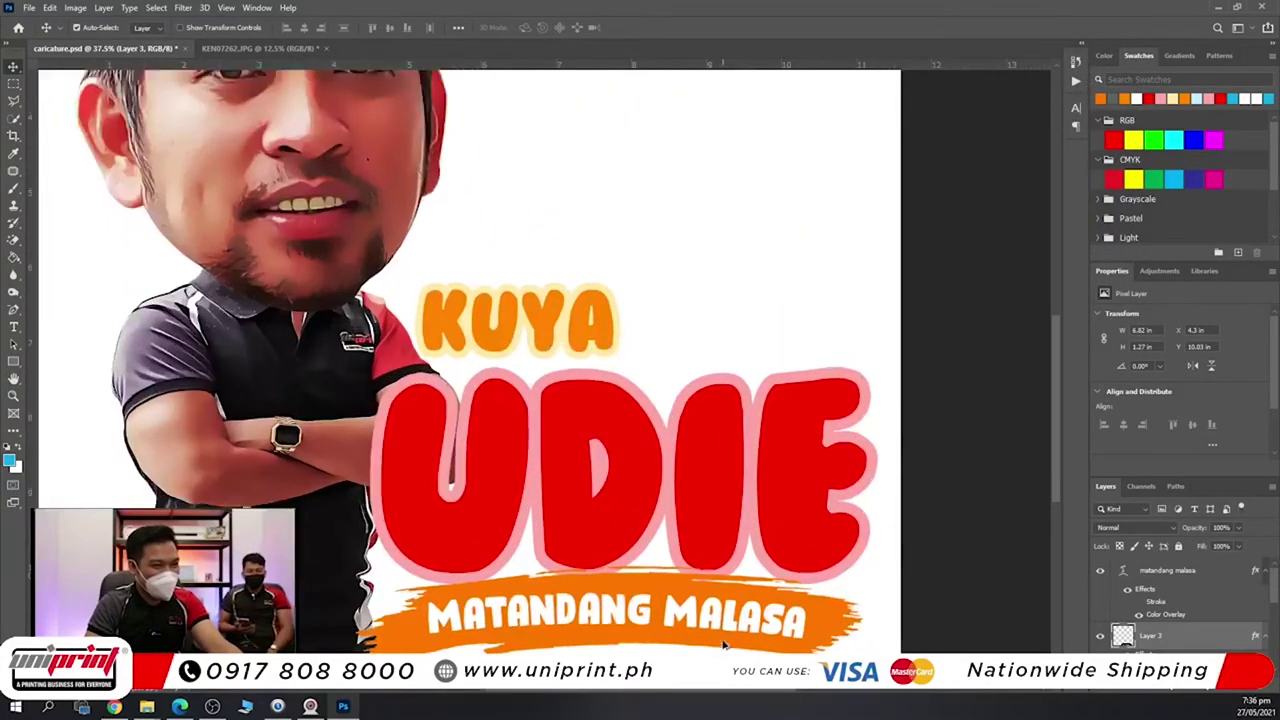
scroll(722, 645, up, 5)
click(700, 345)
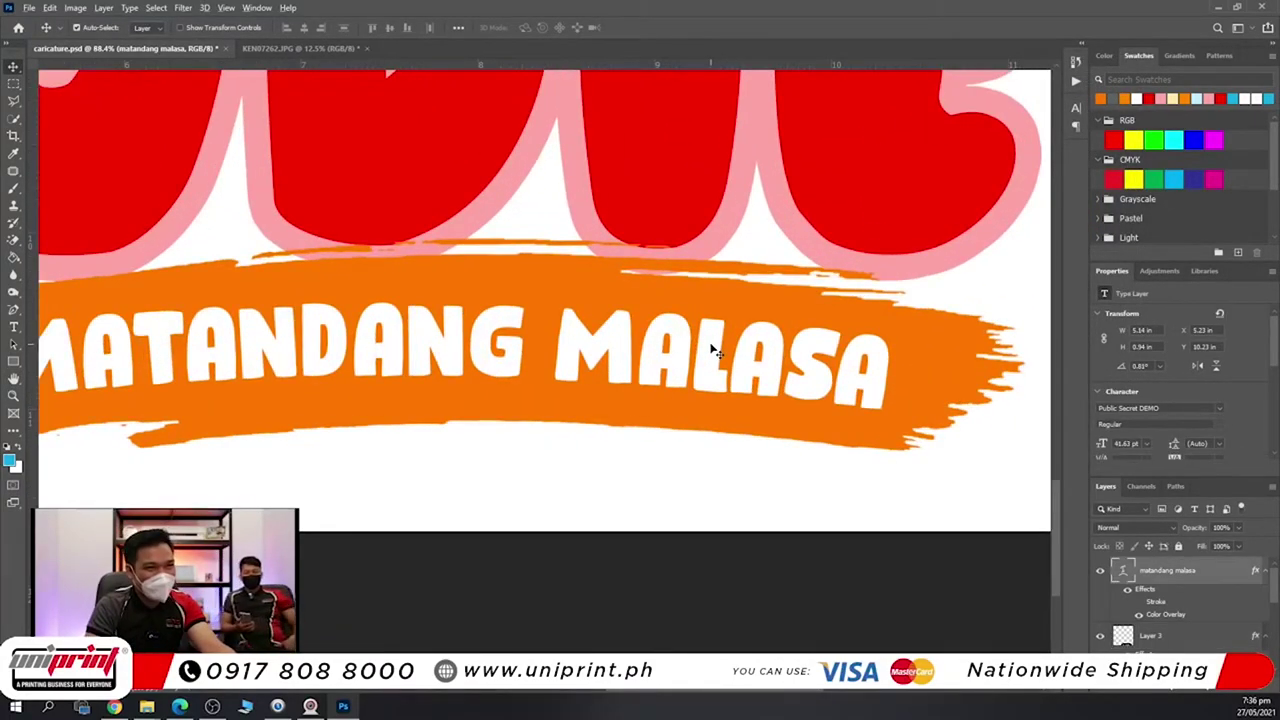
scroll(715, 352, down, 6)
click(698, 290)
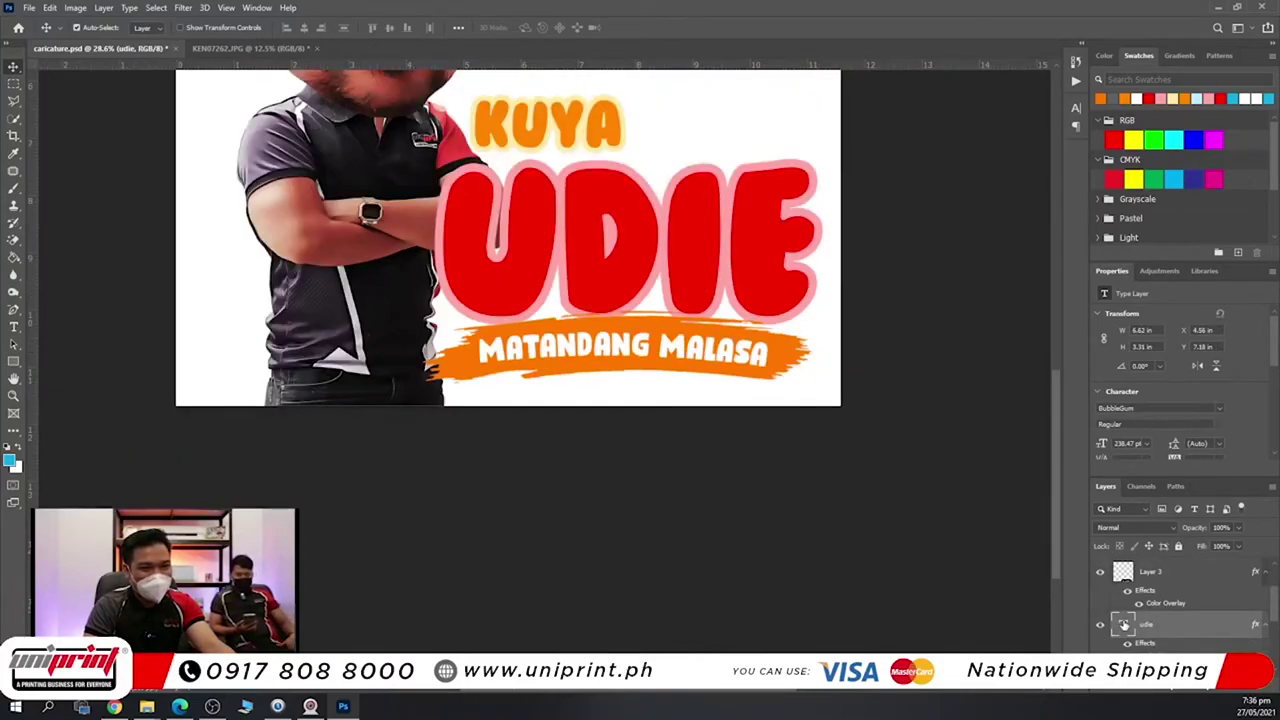
double_click(1123, 624)
click(160, 27)
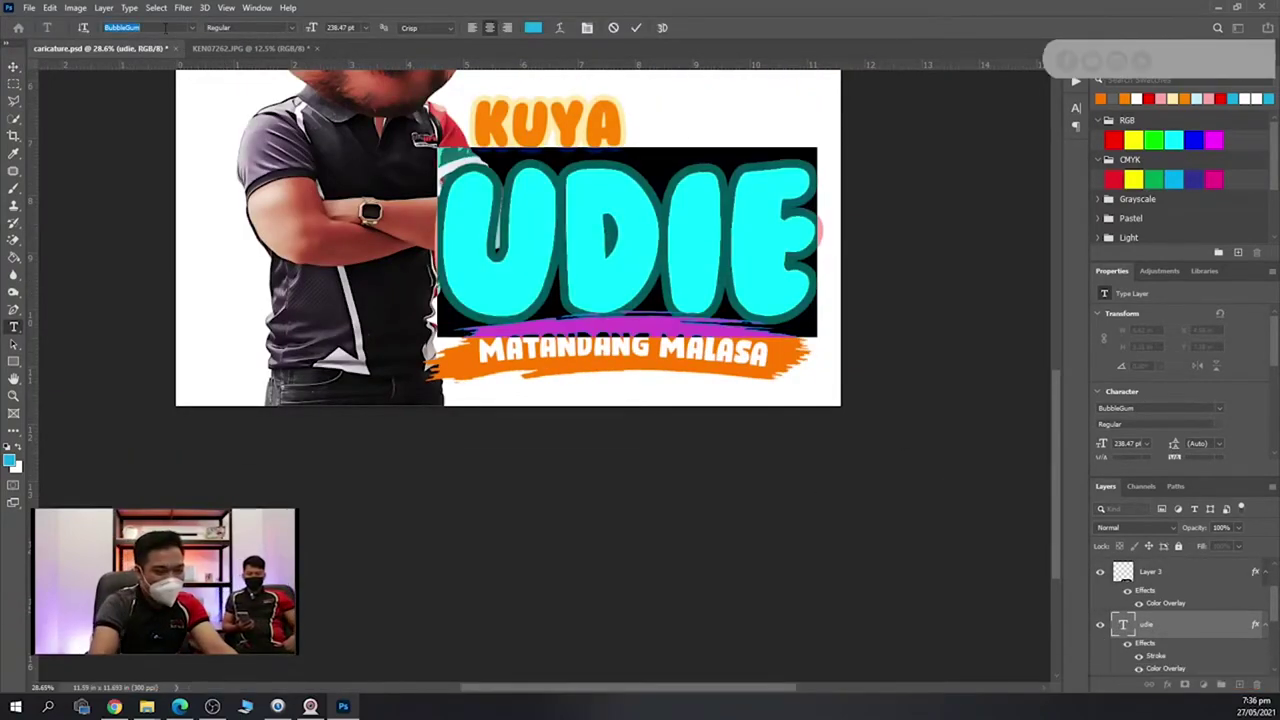
text(pu)
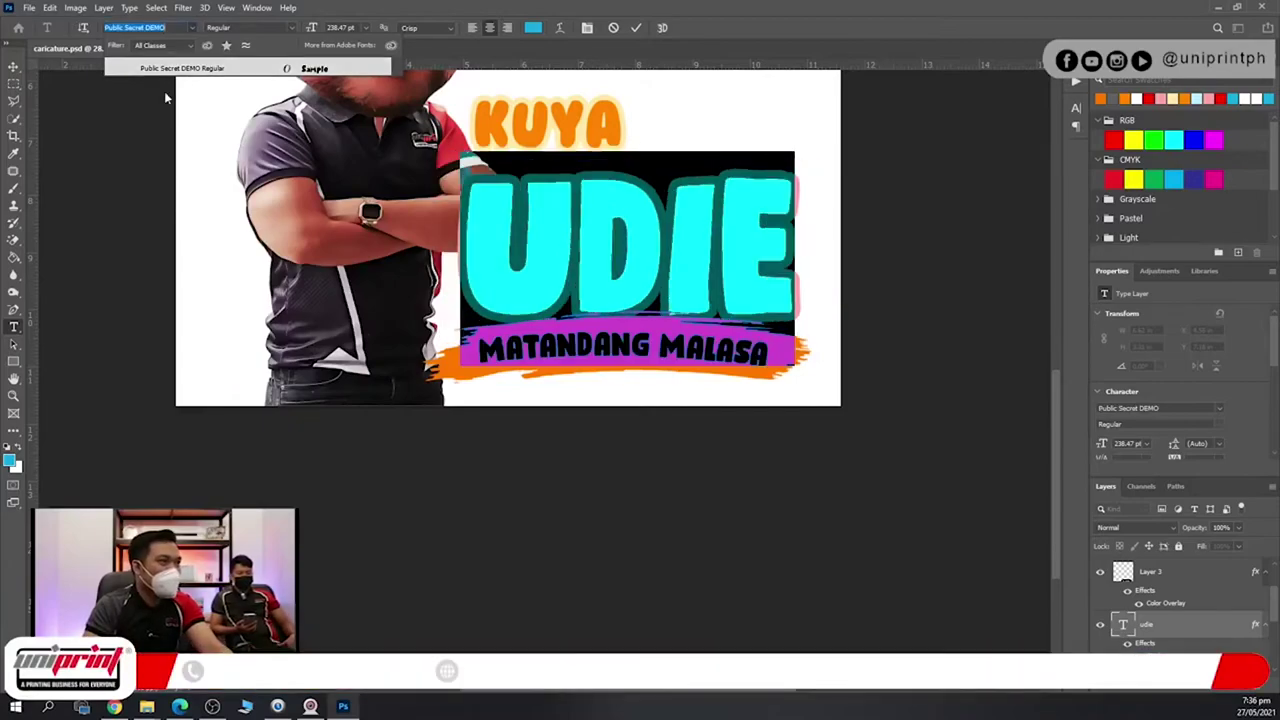
click(188, 68)
click(1166, 626)
key(v)
drag(771, 266, 768, 258)
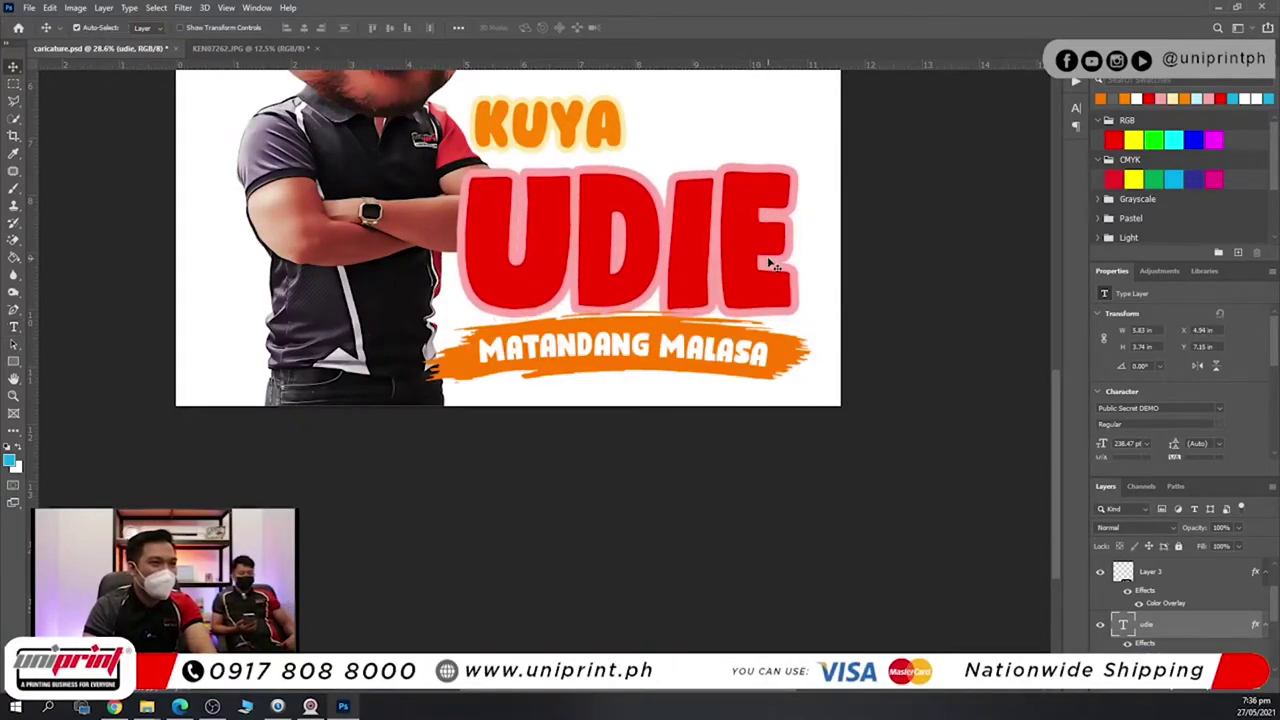
Change the font of the KUYA text to Public Secret DEMO.
click(605, 140)
double_click(1123, 627)
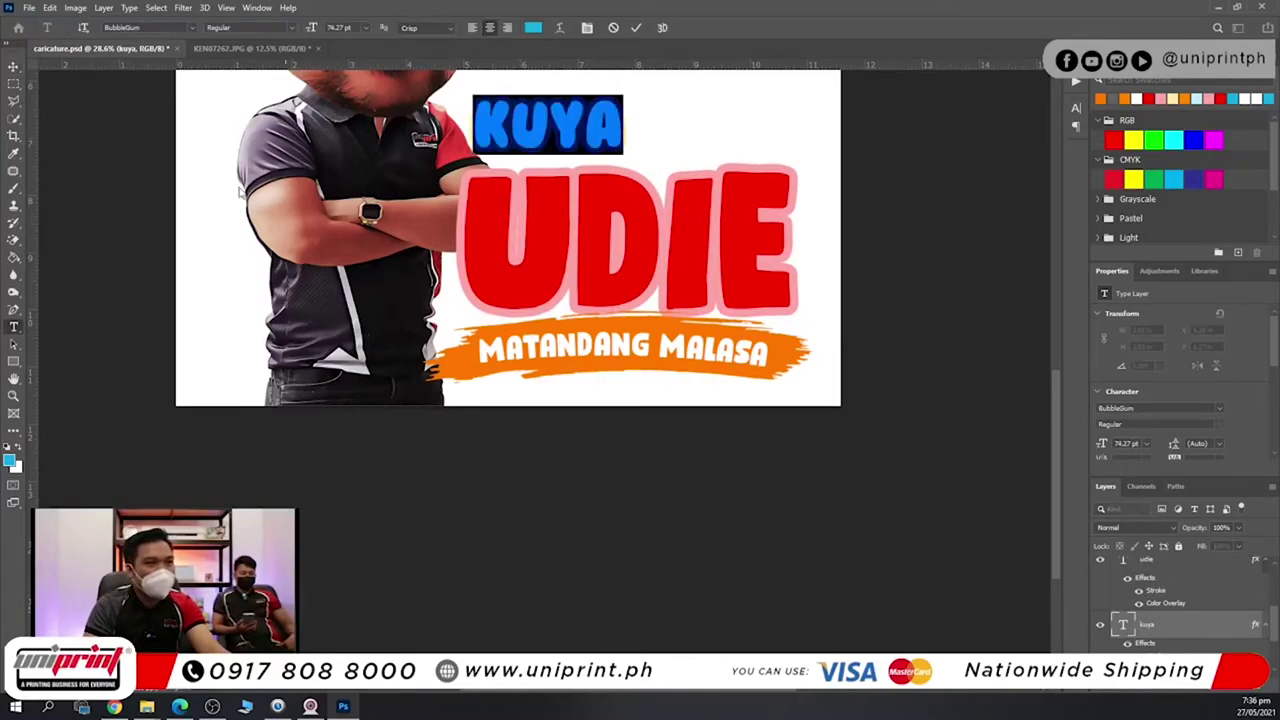
text(publ)
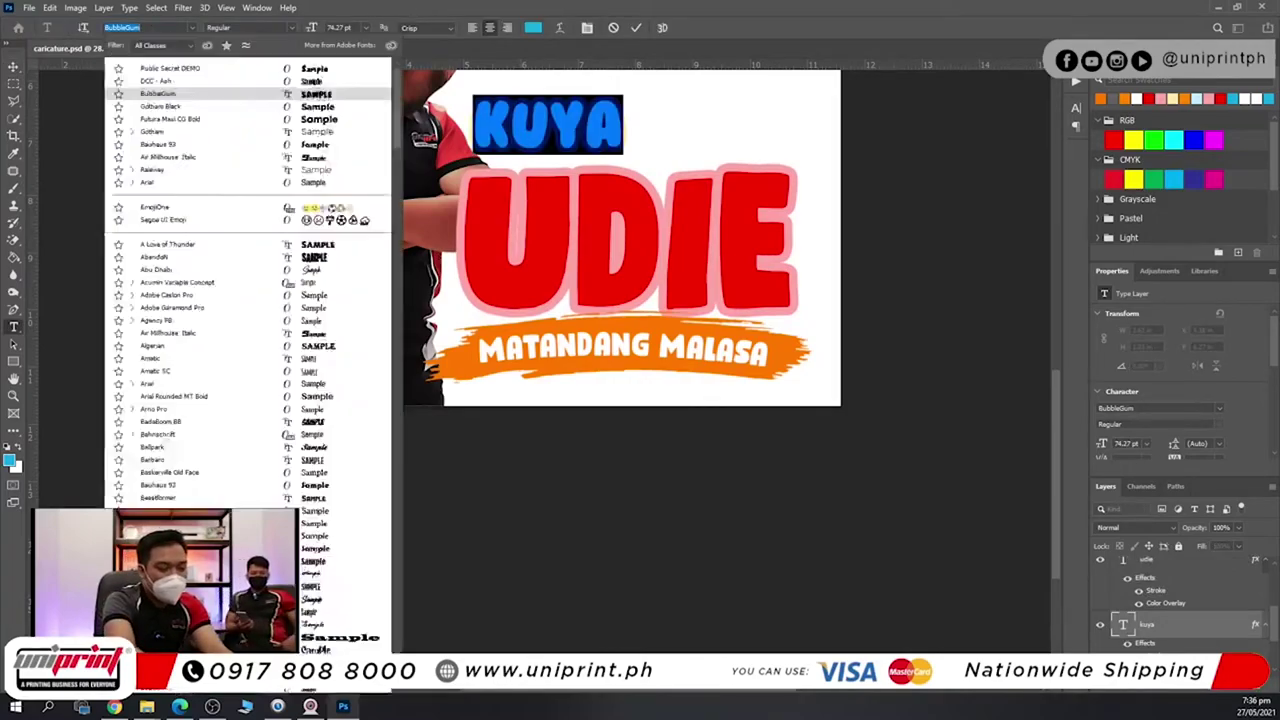
click(185, 68)
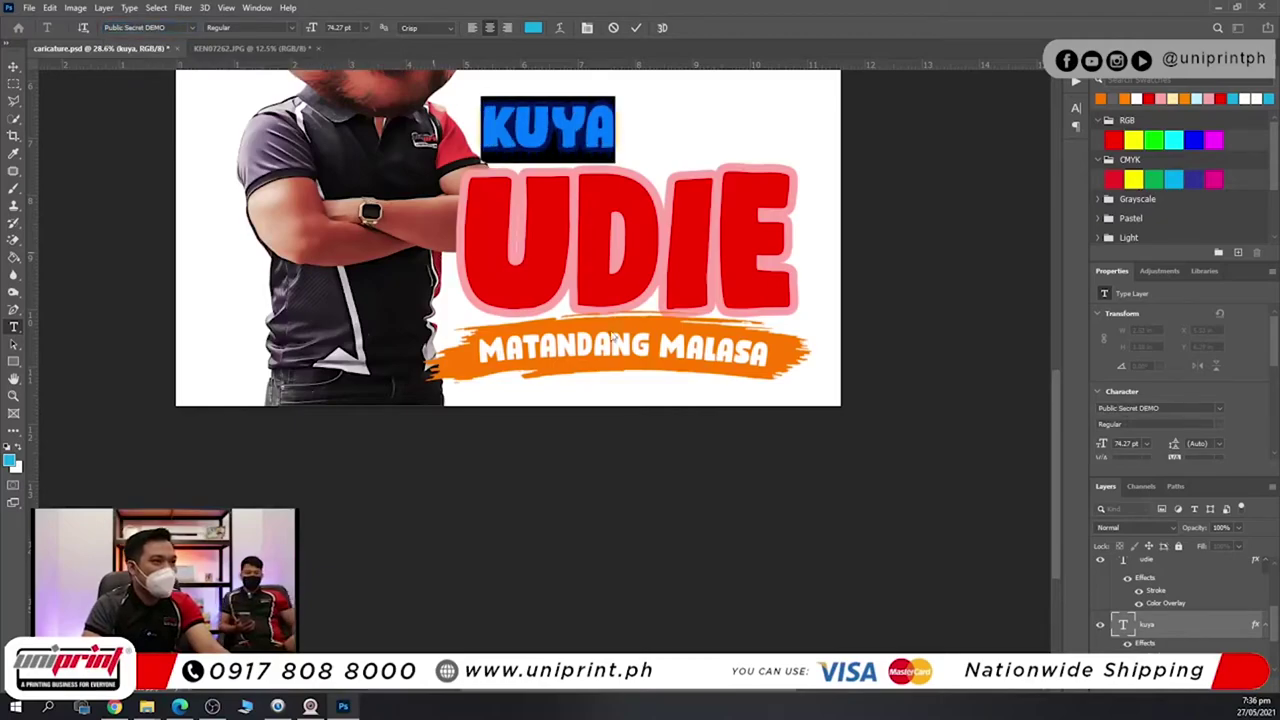
click(1160, 623)
key(v)
Scale the large red name text up to about 111%.
click(732, 275)
key(ctrl+t)
drag(797, 149, 826, 112)
key(Return)
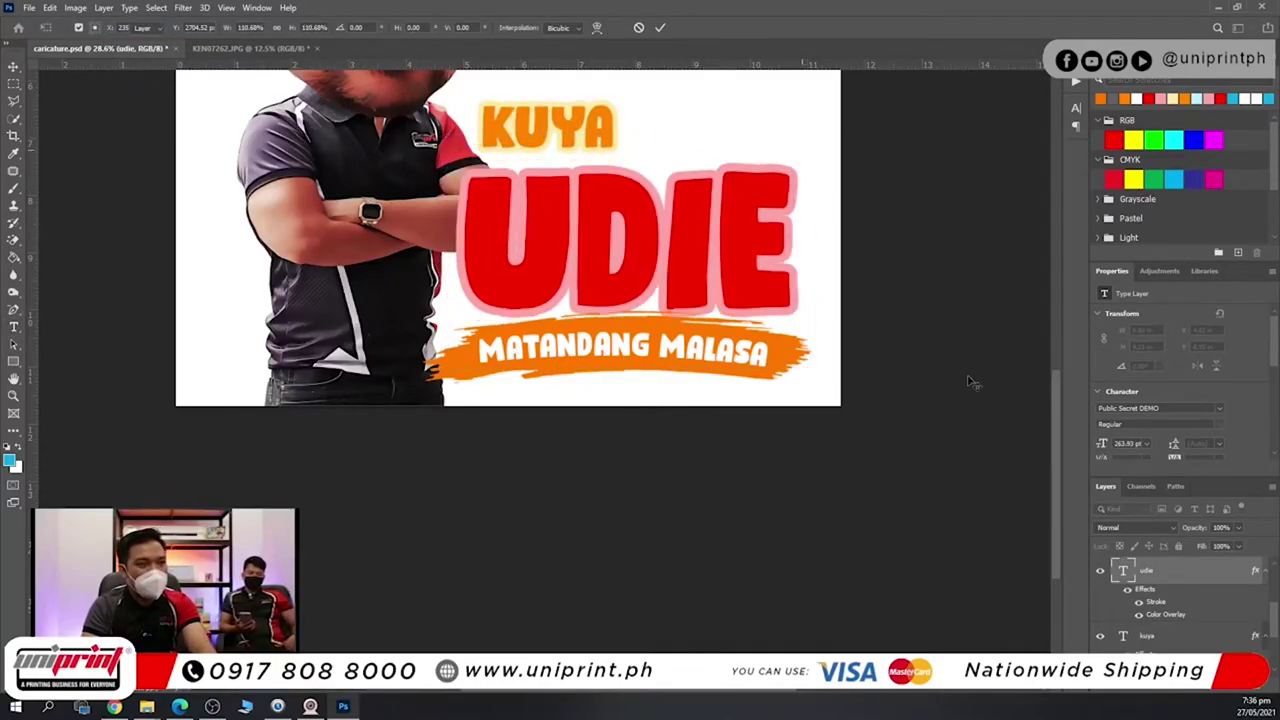
Change the Stroke color of the large red name text to white (ffffff).
double_click(1165, 614)
click(675, 176)
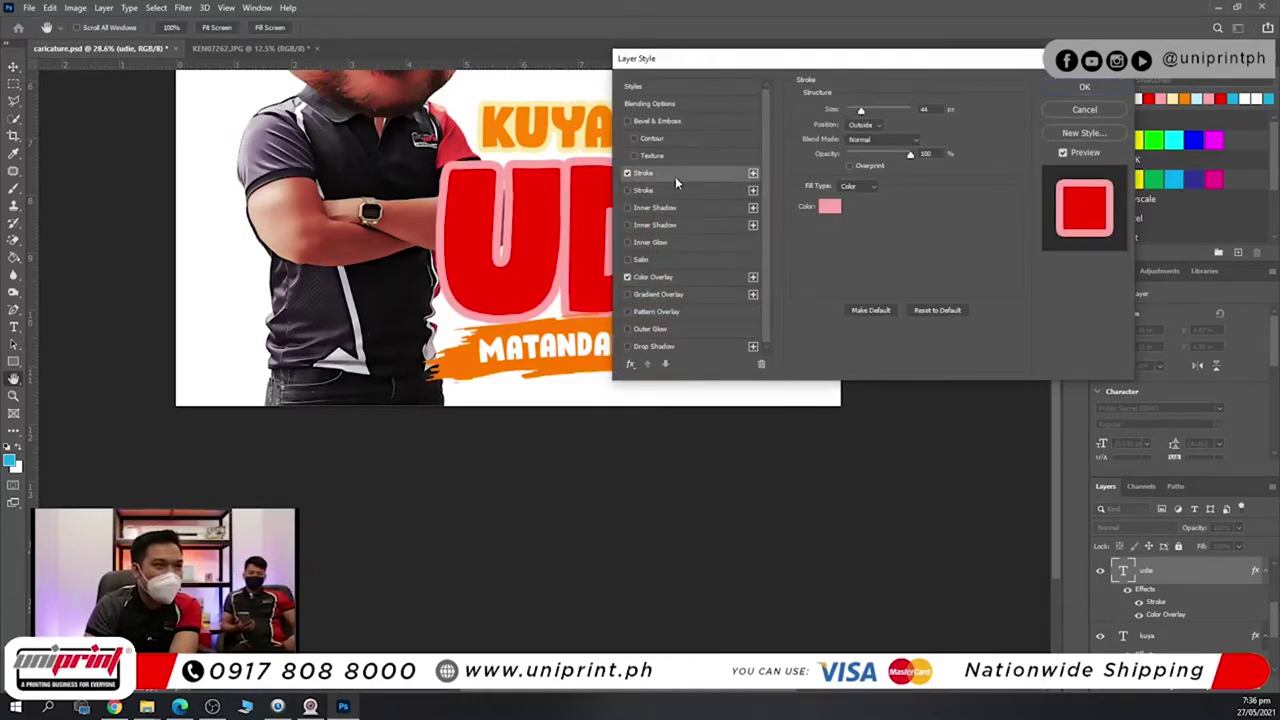
click(829, 207)
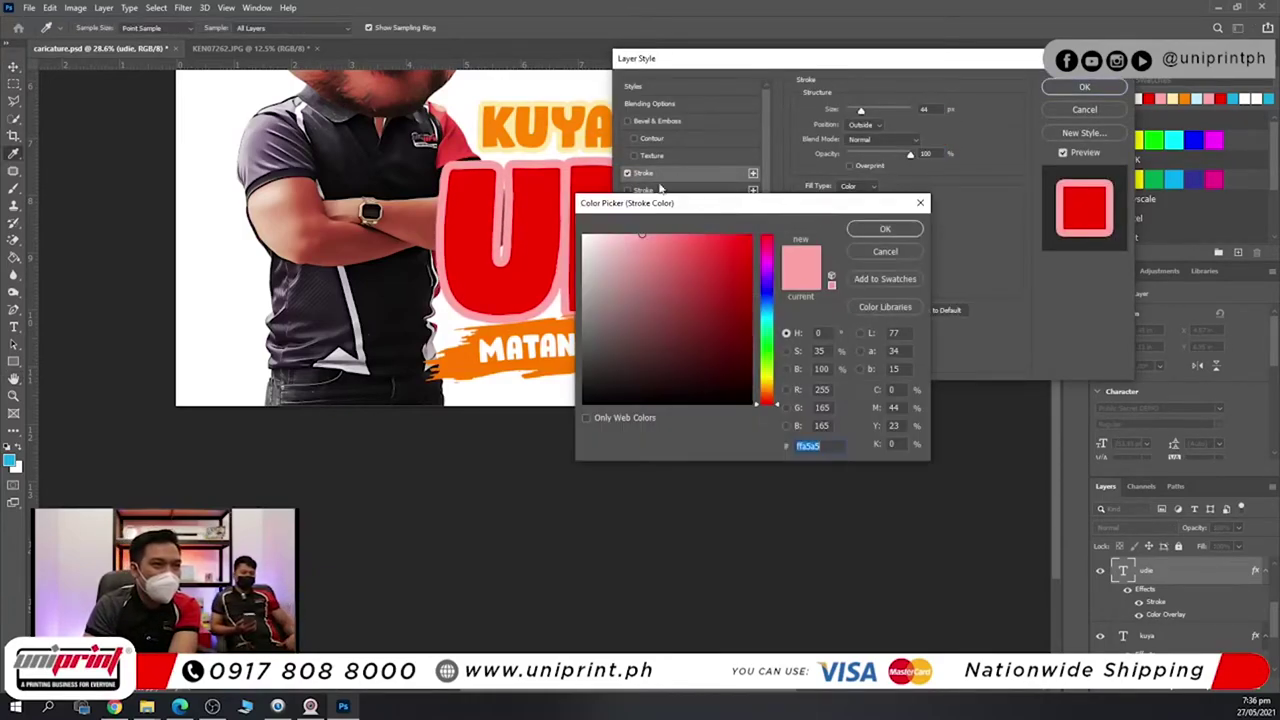
click(582, 131)
click(546, 333)
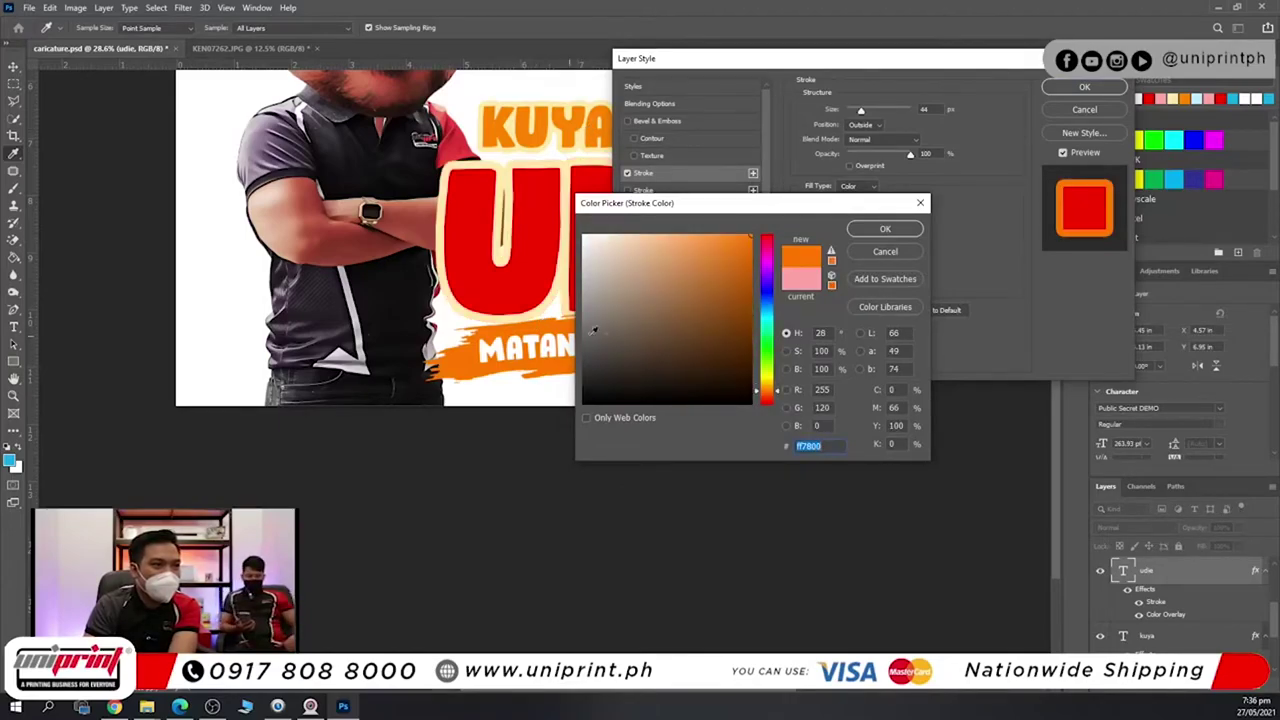
click(655, 246)
mouse_move(633, 237)
mouse_down()
mouse_move(586, 252)
mouse_move(582, 234)
mouse_up()
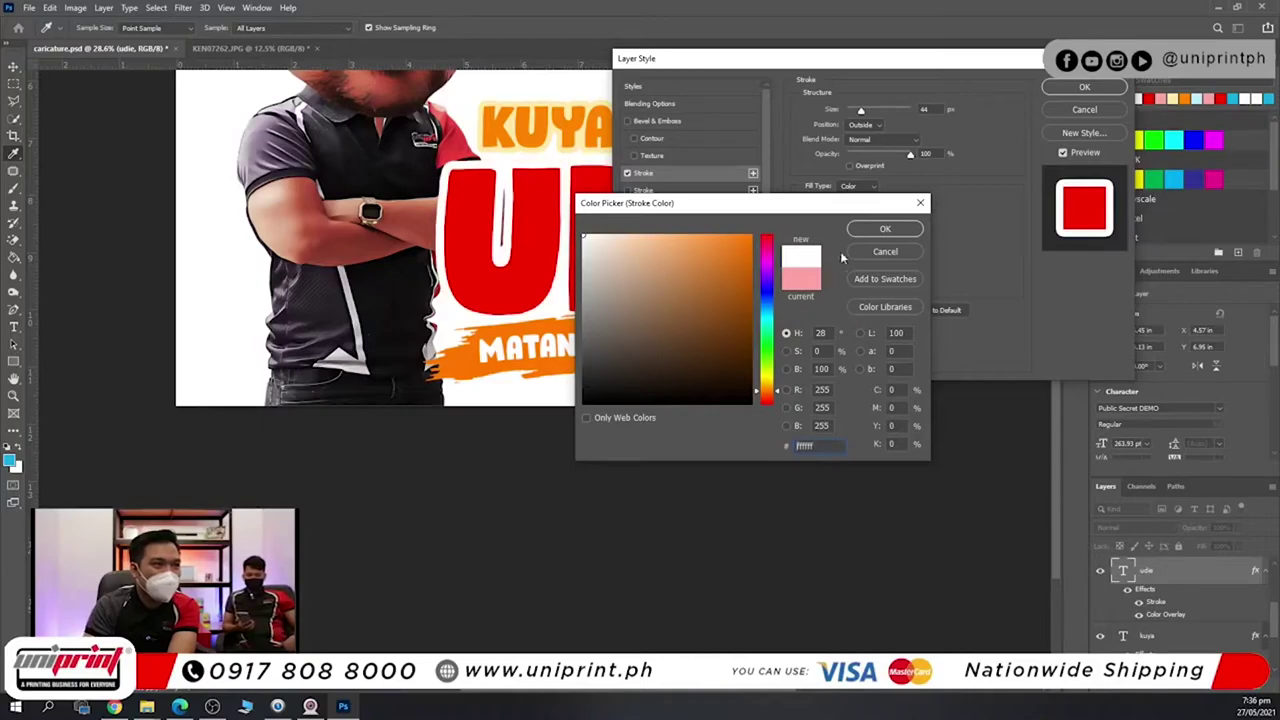
click(885, 228)
click(1084, 87)
Nudge the large red name text slightly left and up to line it up over the brush stroke banner.
key(Left)
key(Left)
key(Left)
key(Left)
key(Left)
key(Left)
key(Left)
key(Up)
key(Up)
key(Up)
key(Right)
key(Right)
key(Up)
key(Up)
Move the KUYA text slightly left and scale it down to about 62 pt above the large name.
drag(568, 137, 554, 138)
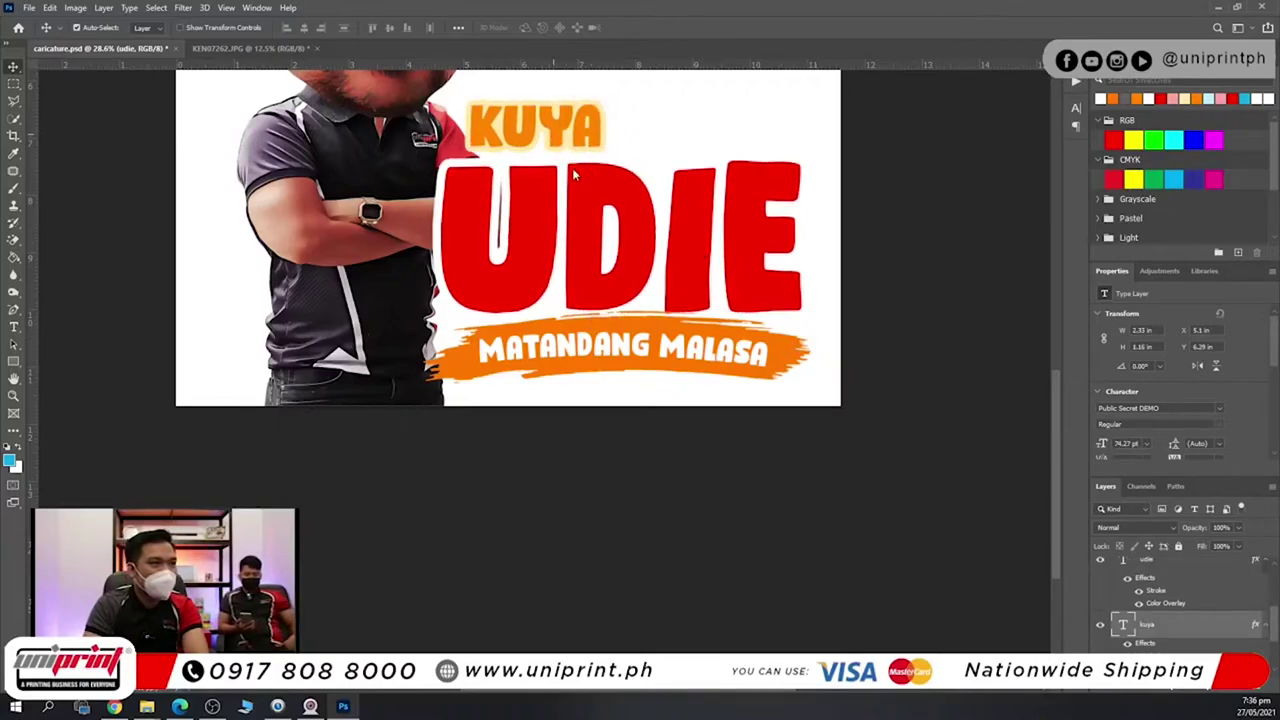
key(ctrl+t)
drag(605, 98, 582, 102)
key(Return)
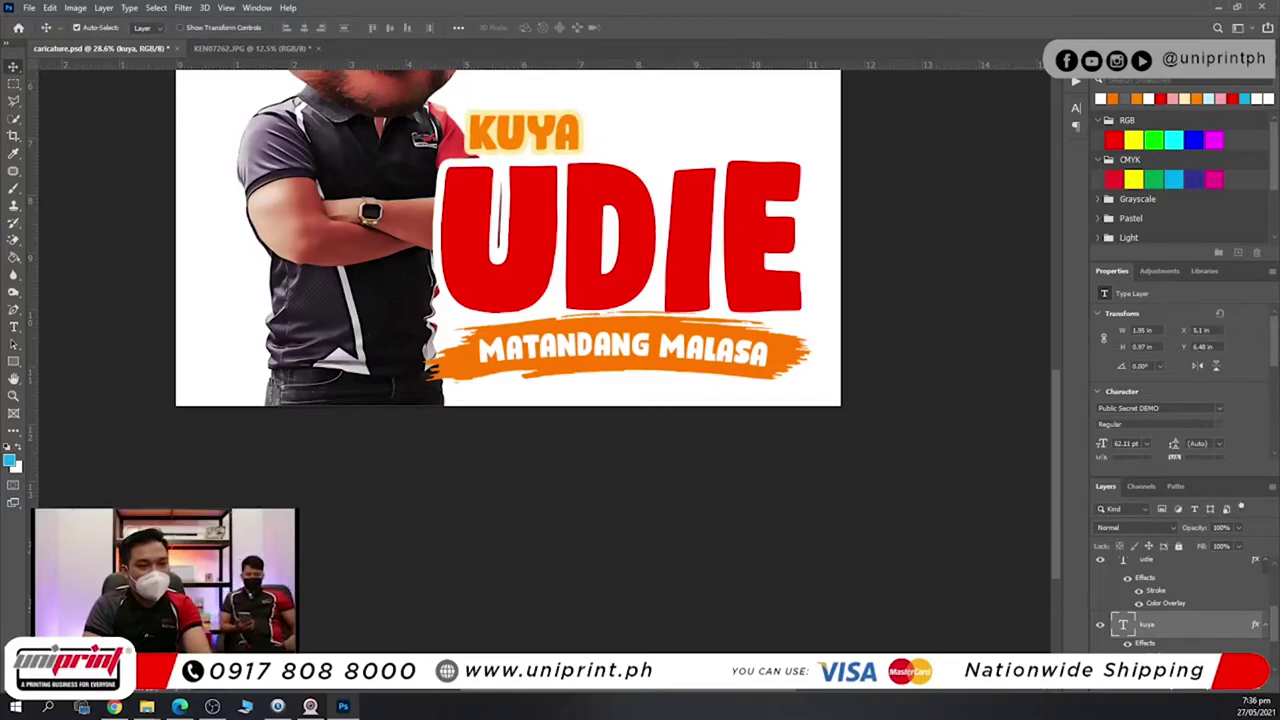
Give the KUYA text a white (ffffff) Color Overlay and an orange (ff7800) Stroke sampled from the banner.
double_click(1165, 668)
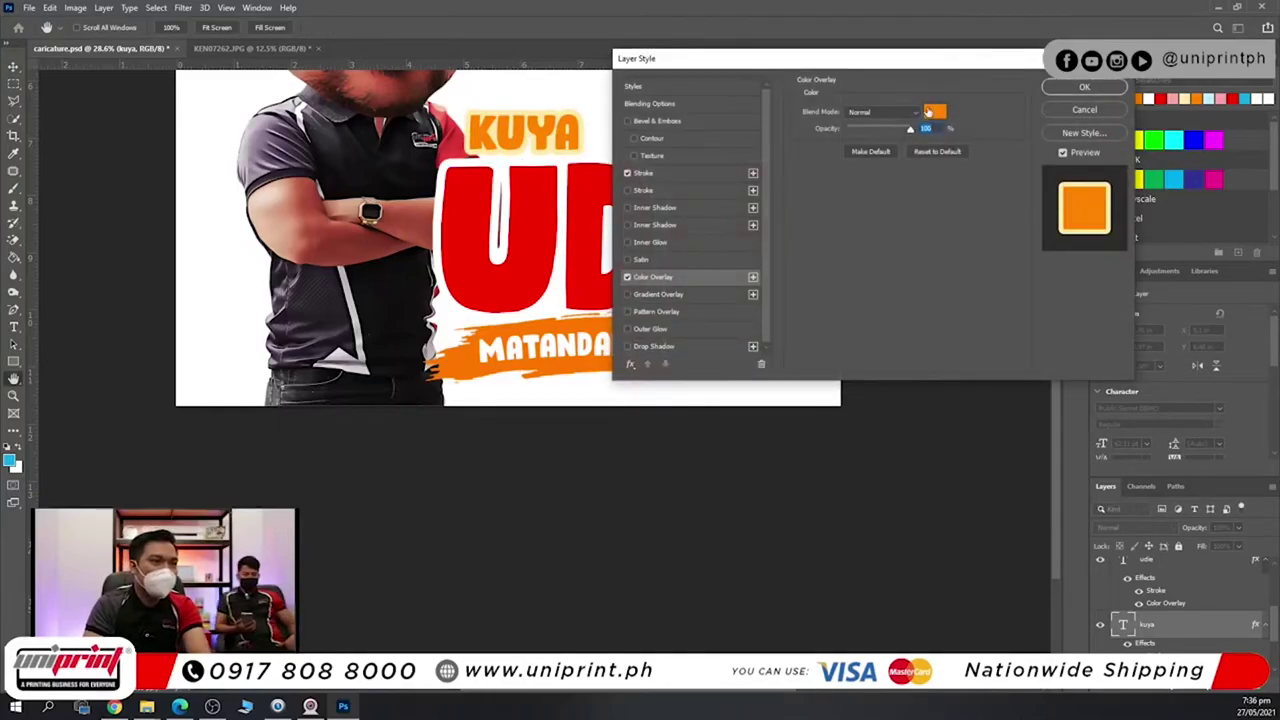
click(932, 112)
text(ffffff)
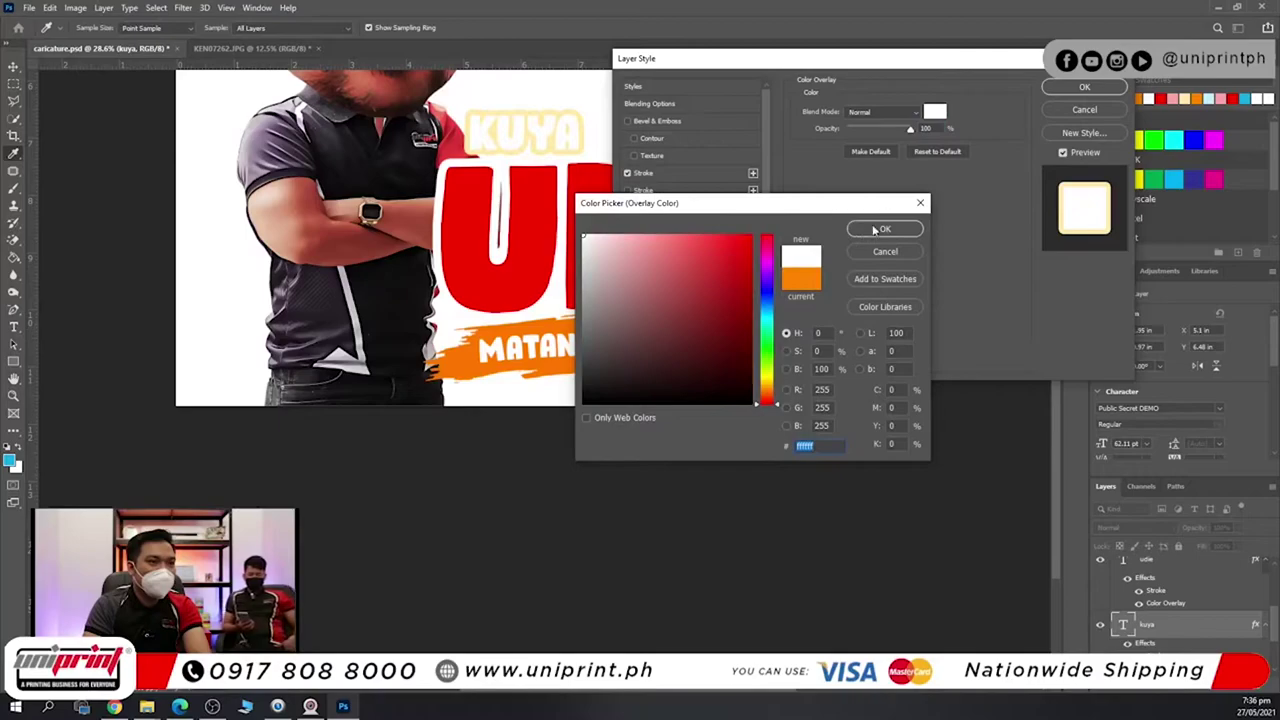
click(880, 229)
click(648, 174)
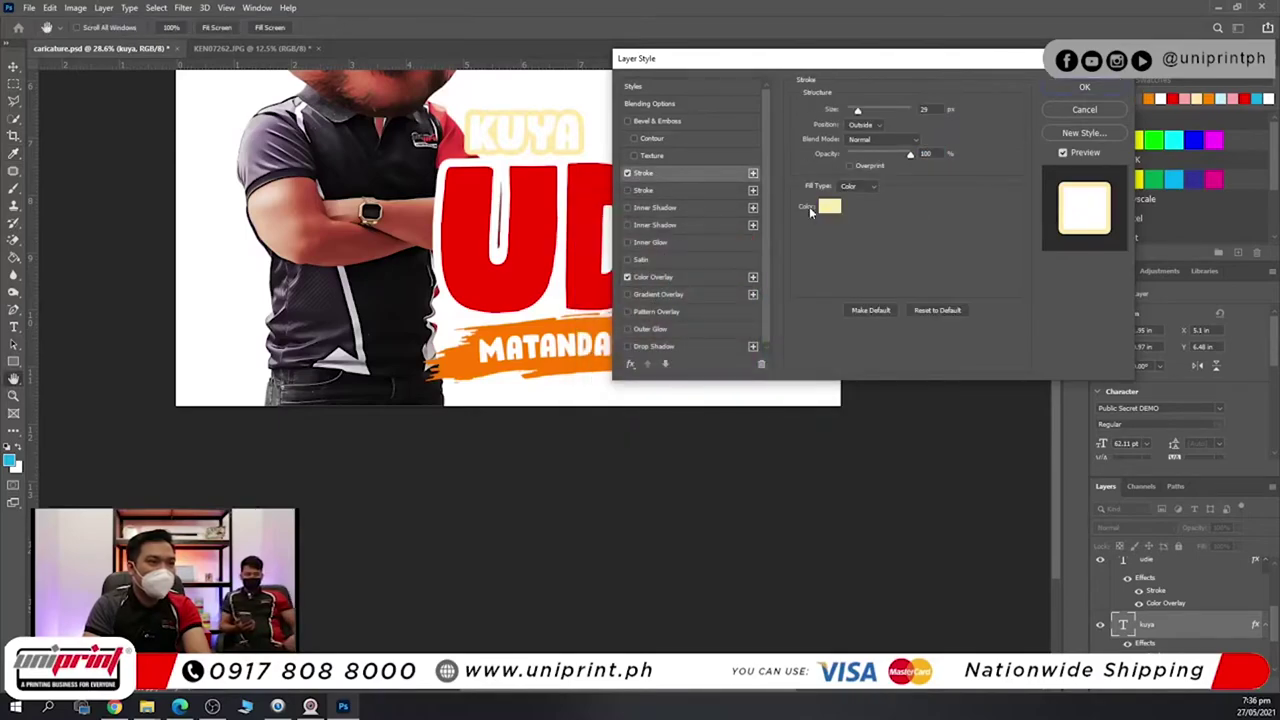
click(820, 206)
click(564, 328)
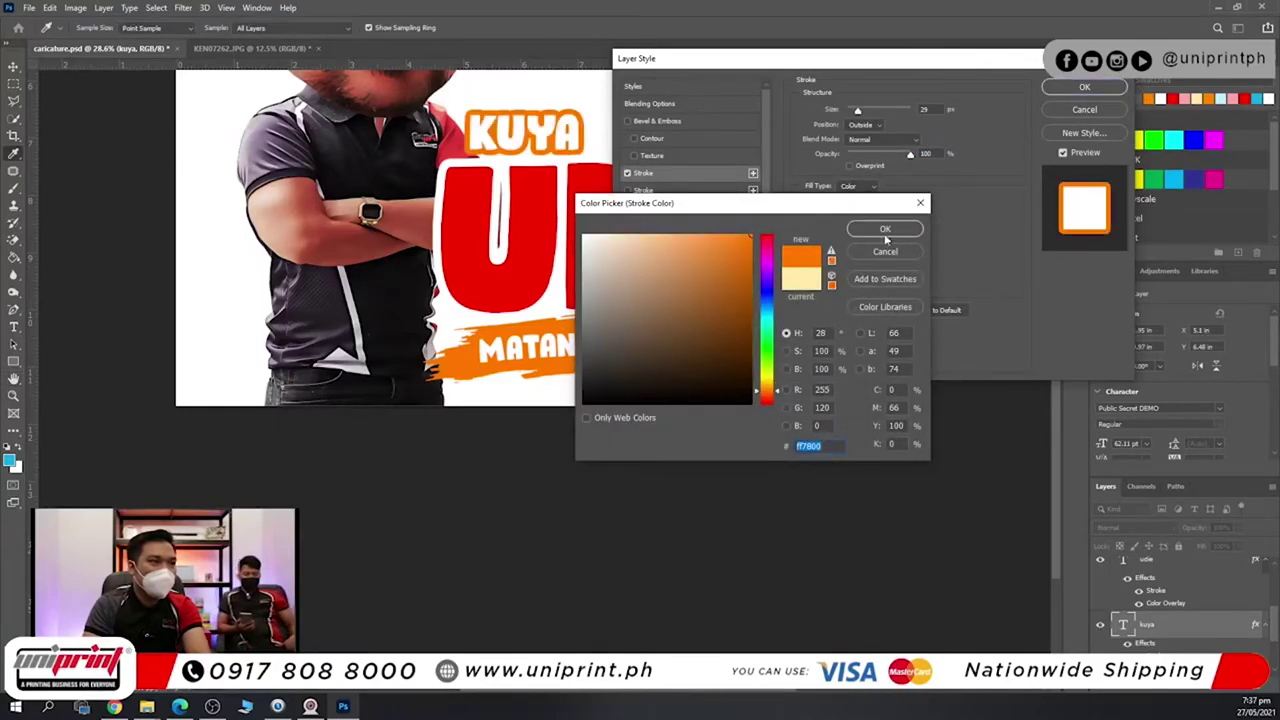
click(887, 230)
click(1088, 88)
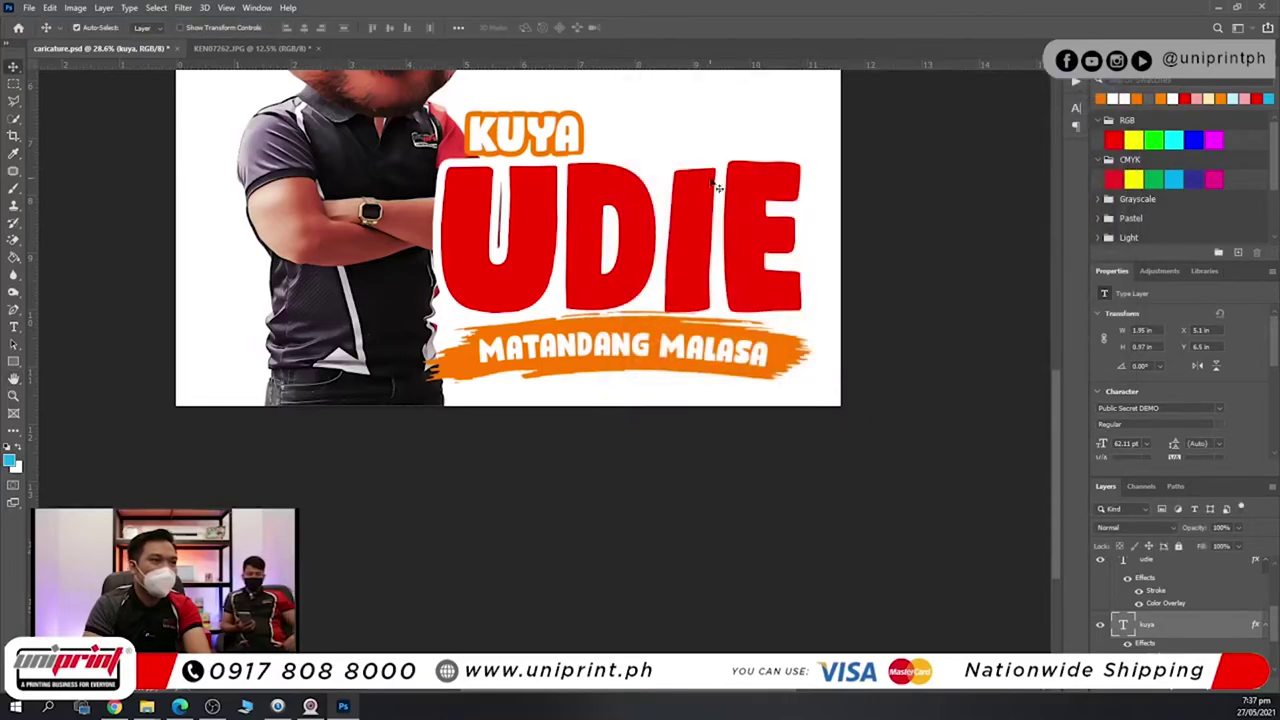
key(ctrl+y)
key(ctrl+y)
click(654, 171)
scroll(654, 171, down, 8)
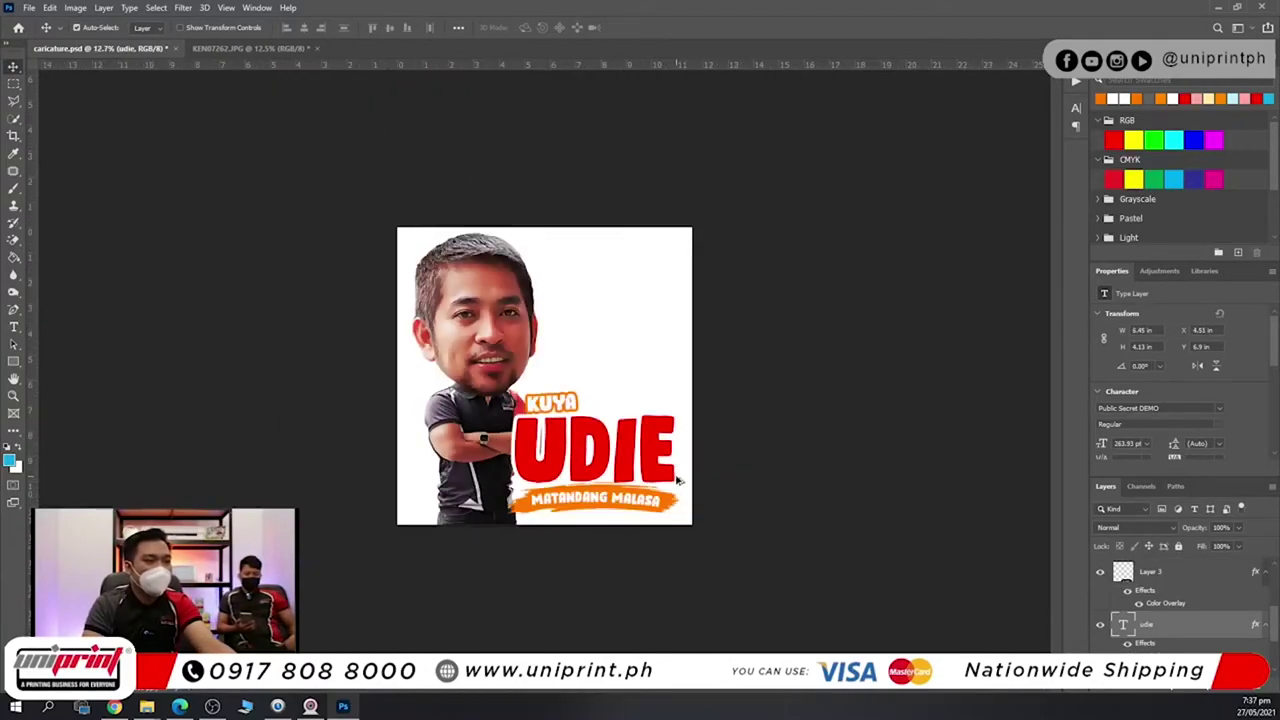
scroll(656, 560, up, 2)
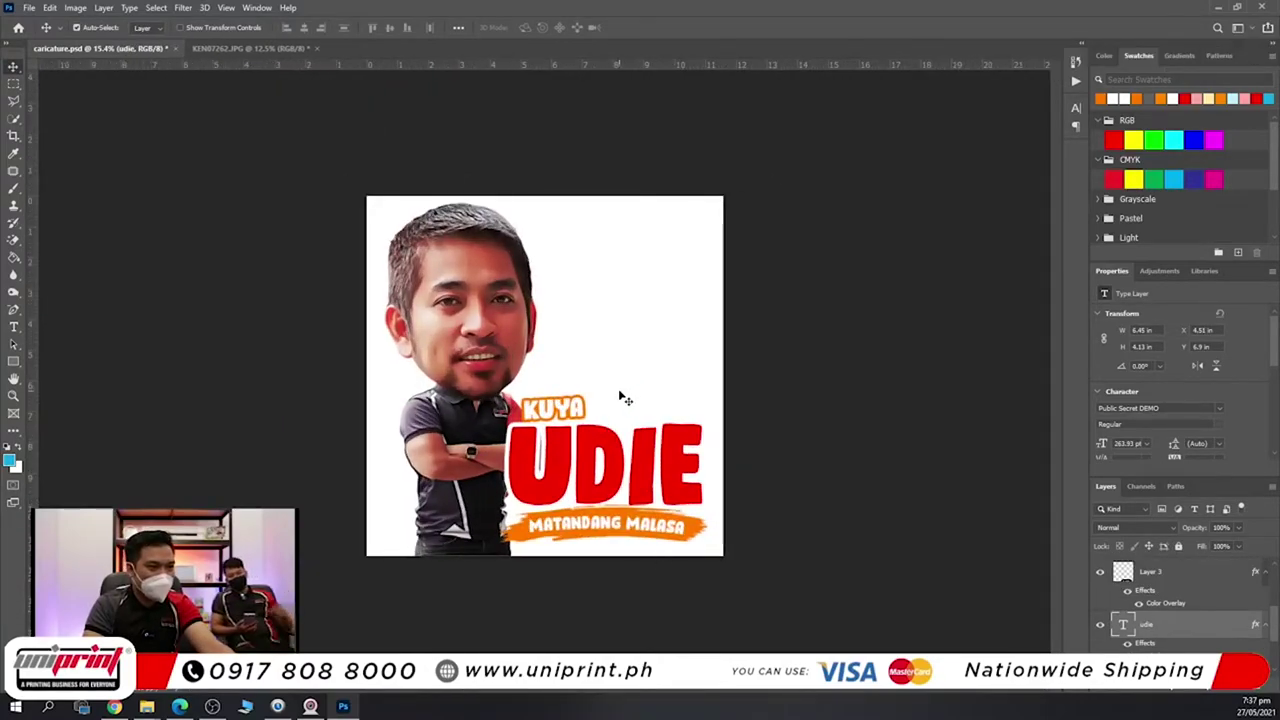
Move the name texts and tagline banner left to the canvas center, and the caricature right and up so it stands centered behind them.
drag(566, 524, 433, 530)
drag(596, 264, 405, 533)
drag(414, 530, 494, 526)
drag(642, 308, 510, 405)
drag(528, 397, 513, 330)
scroll(513, 330, down, 2)
click(683, 386)
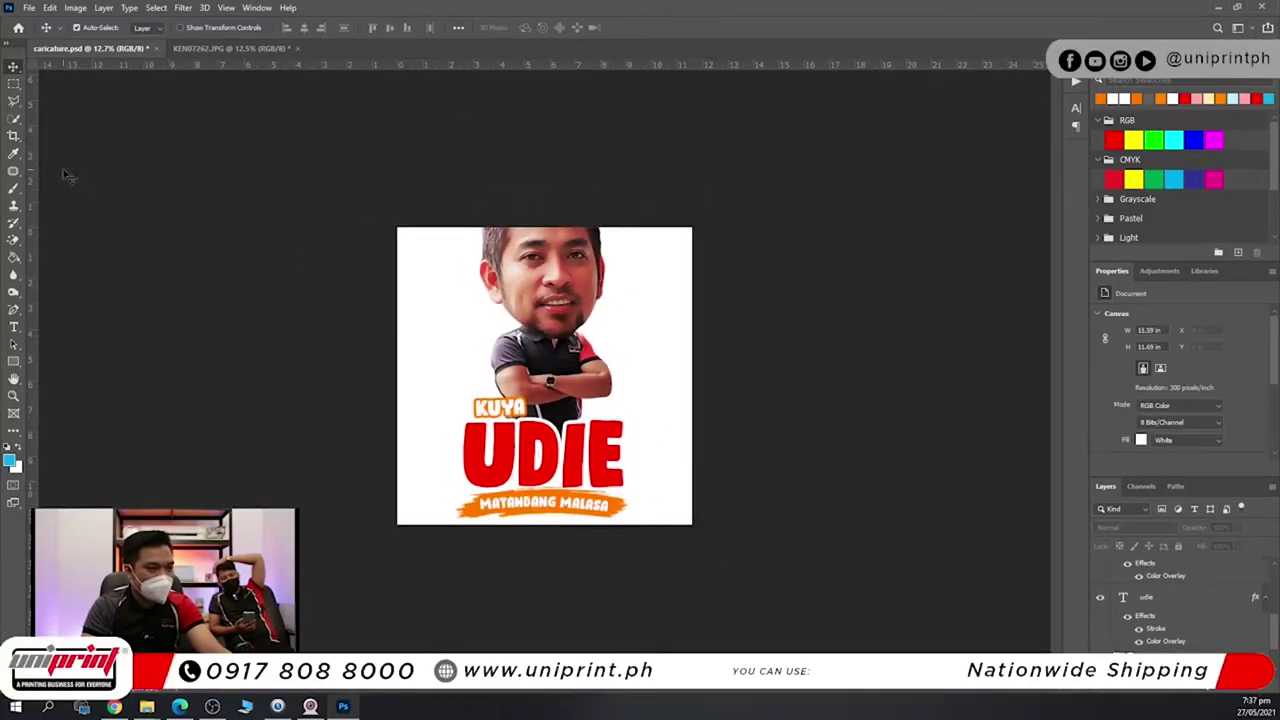
Extend the canvas upward with the Crop tool to a height of about 14.52 in so the caricature's whole head fits.
key(c)
drag(549, 222, 549, 166)
key(Return)
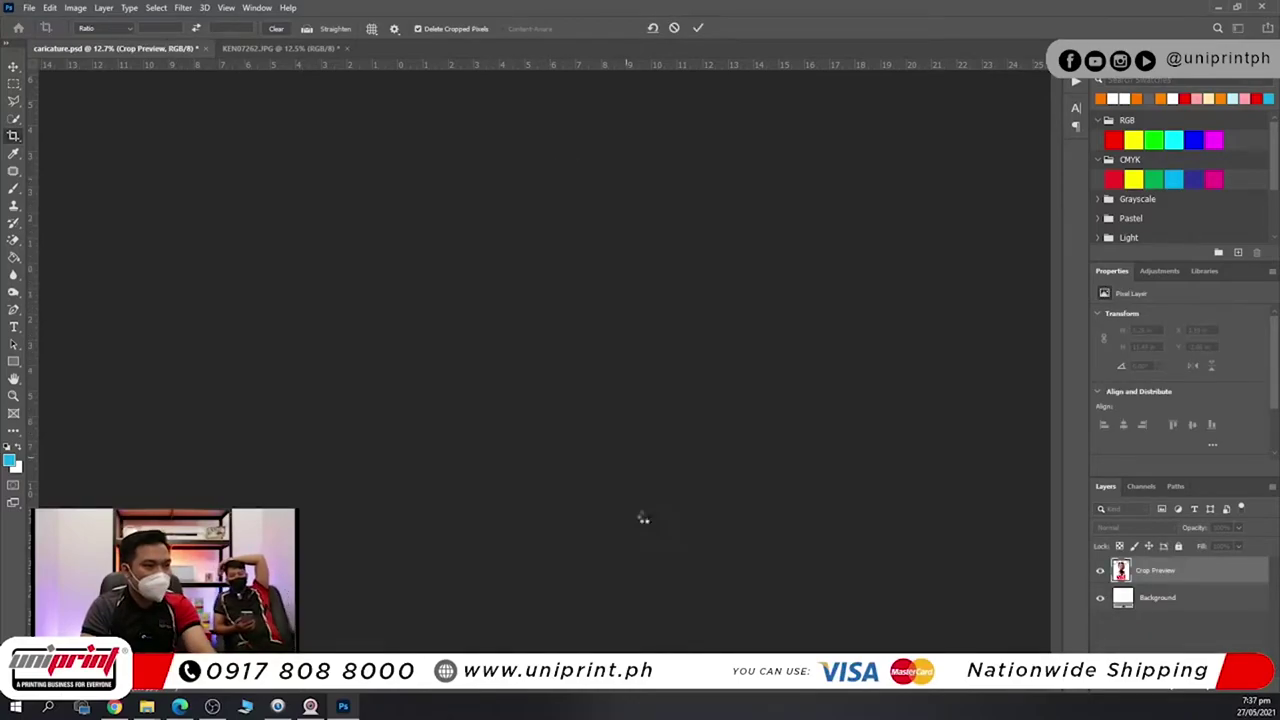
key(ctrl+0)
scroll(584, 528, up, 4)
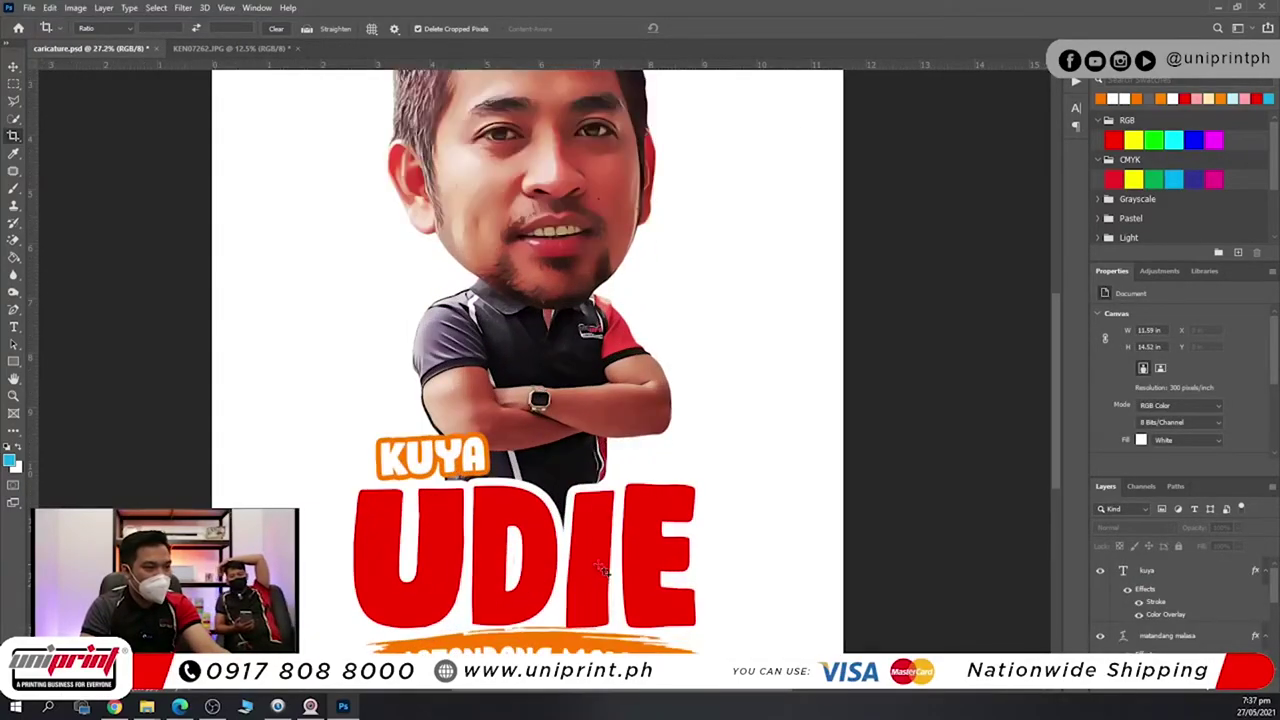
drag(580, 540, 549, 316)
click(428, 256)
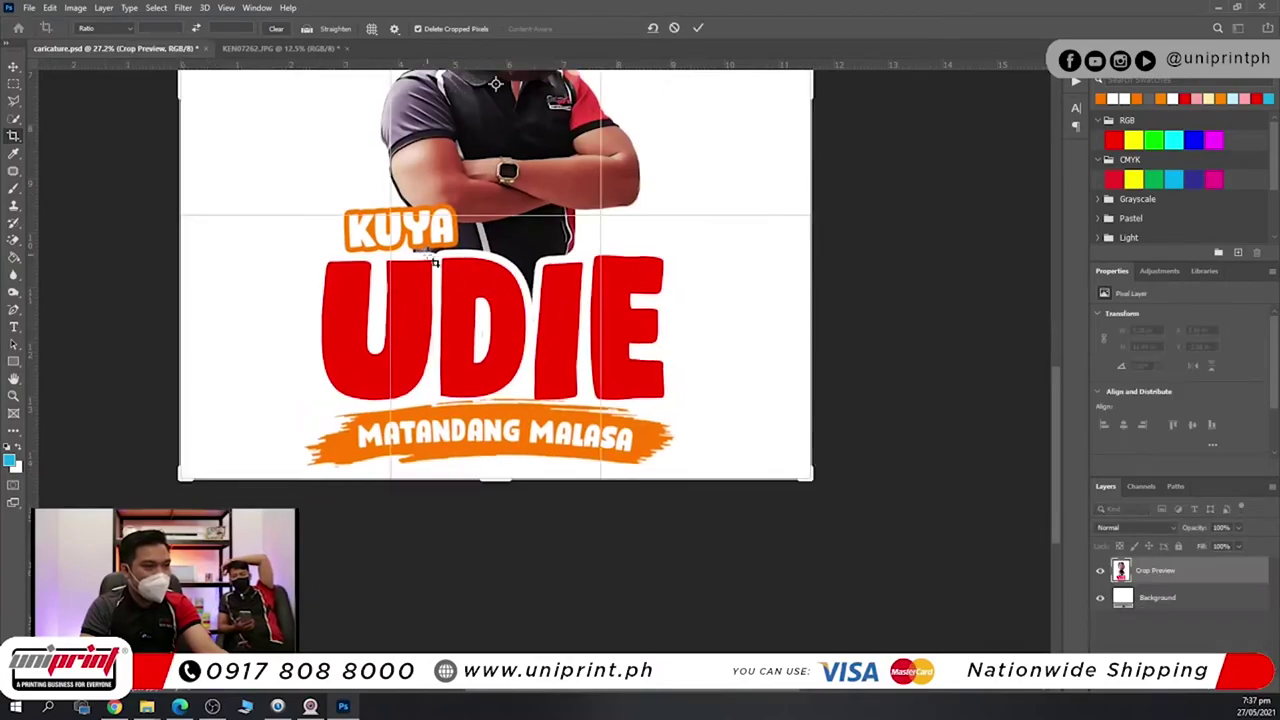
key(Return)
click(13, 67)
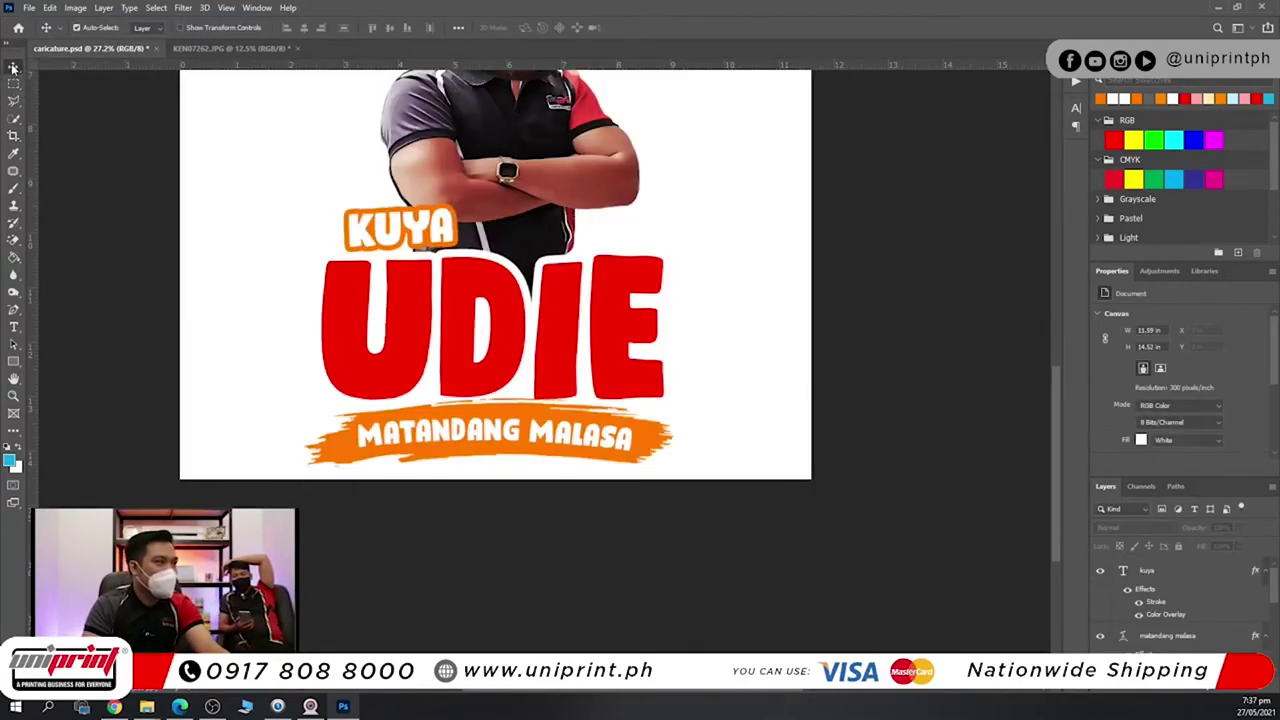
Scale the large red name text down and replace its wording with the man's first name.
click(618, 324)
key(ctrl+t)
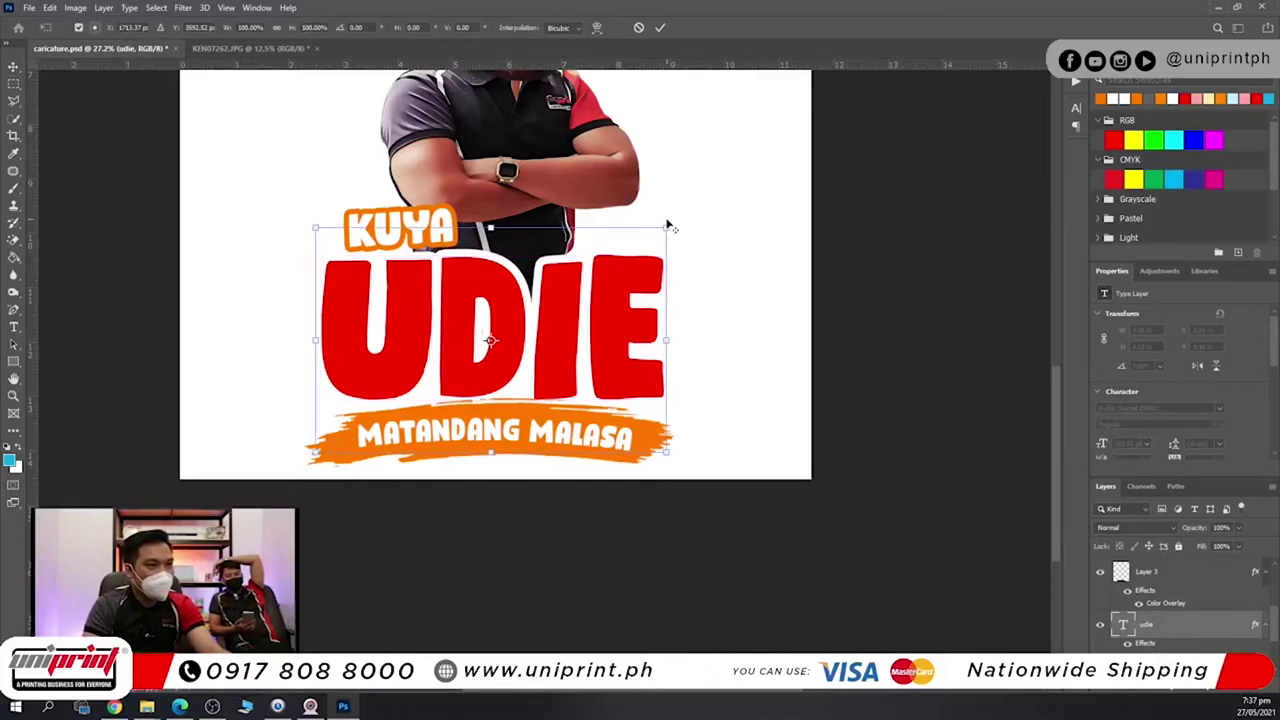
drag(665, 228, 632, 260)
key(Escape)
double_click(1121, 625)
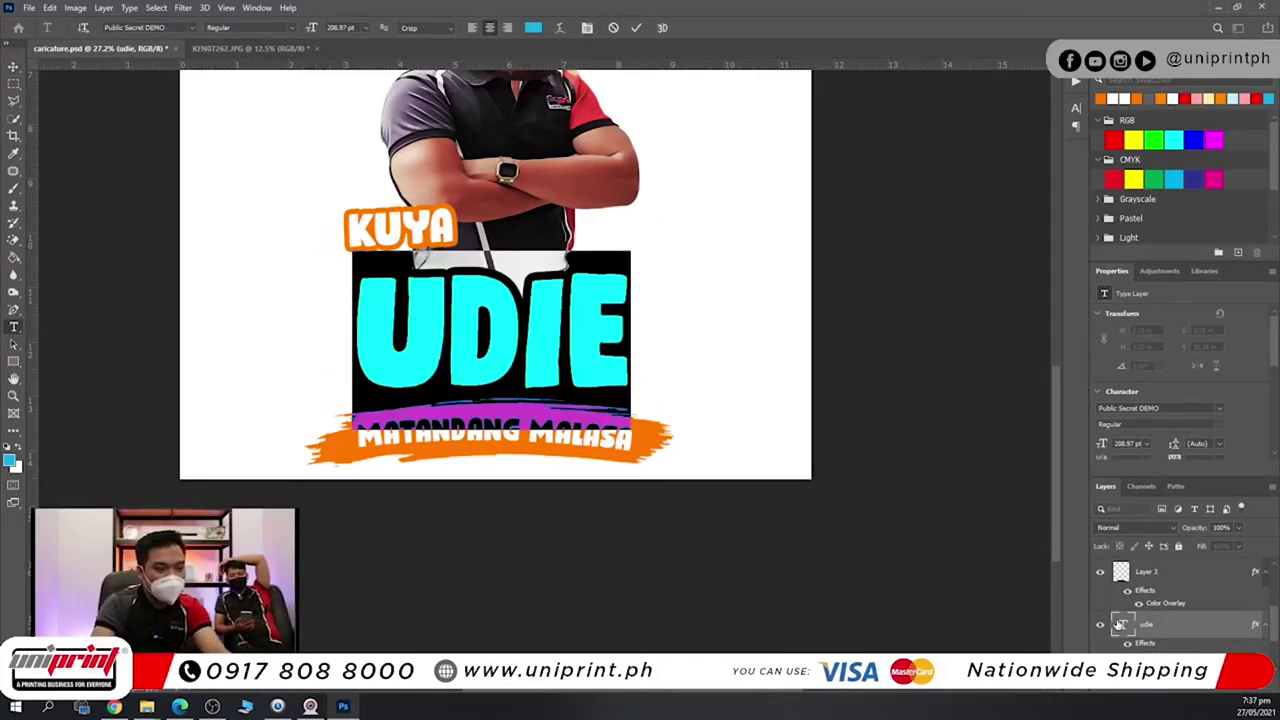
text(RODEL)
key(ctrl+Return)
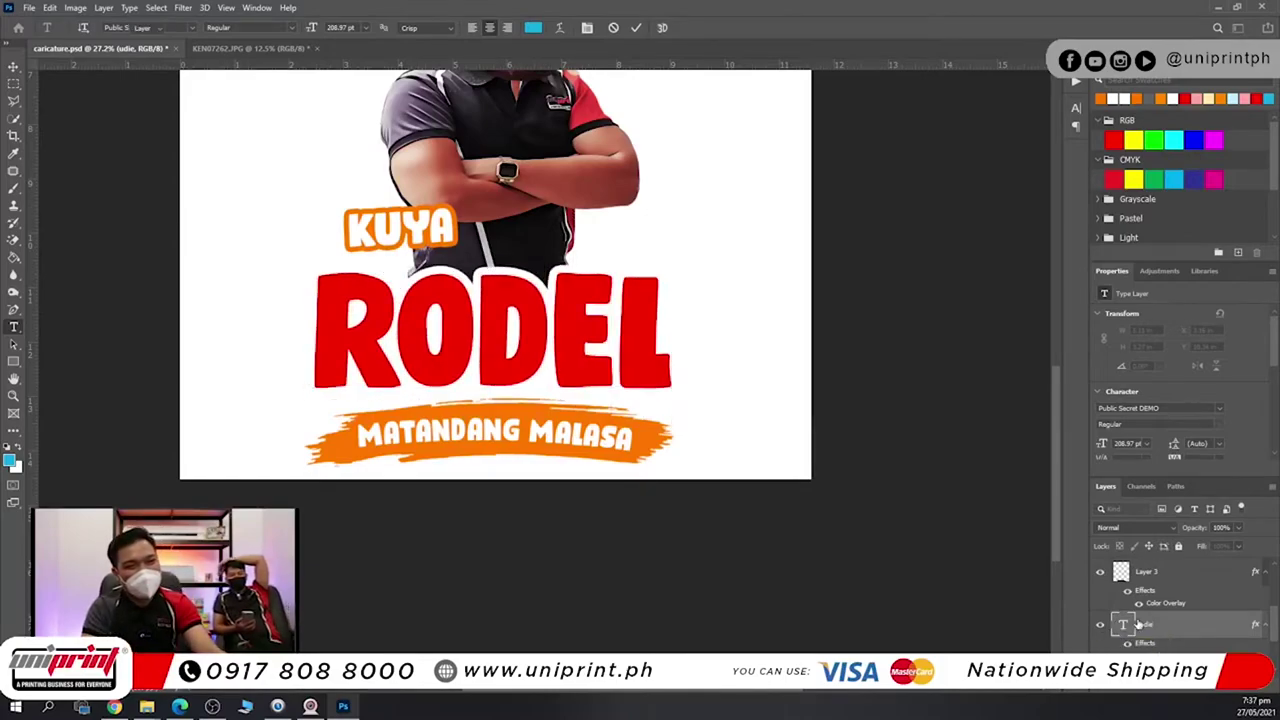
Shrink the new name text to sit just above the brush banner and lower the KUYA text onto its upper edge.
key(ctrl+t)
drag(672, 252, 658, 282)
drag(698, 324, 700, 320)
key(Return)
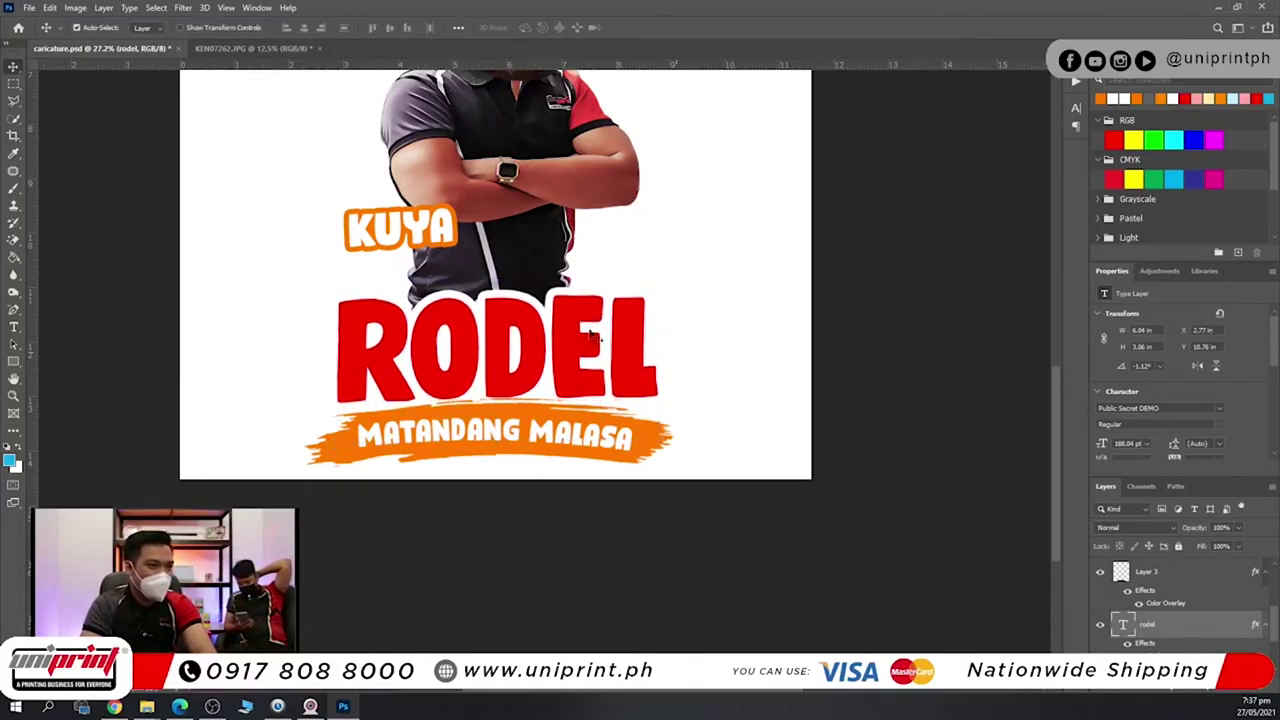
drag(422, 214, 440, 257)
key(Left)
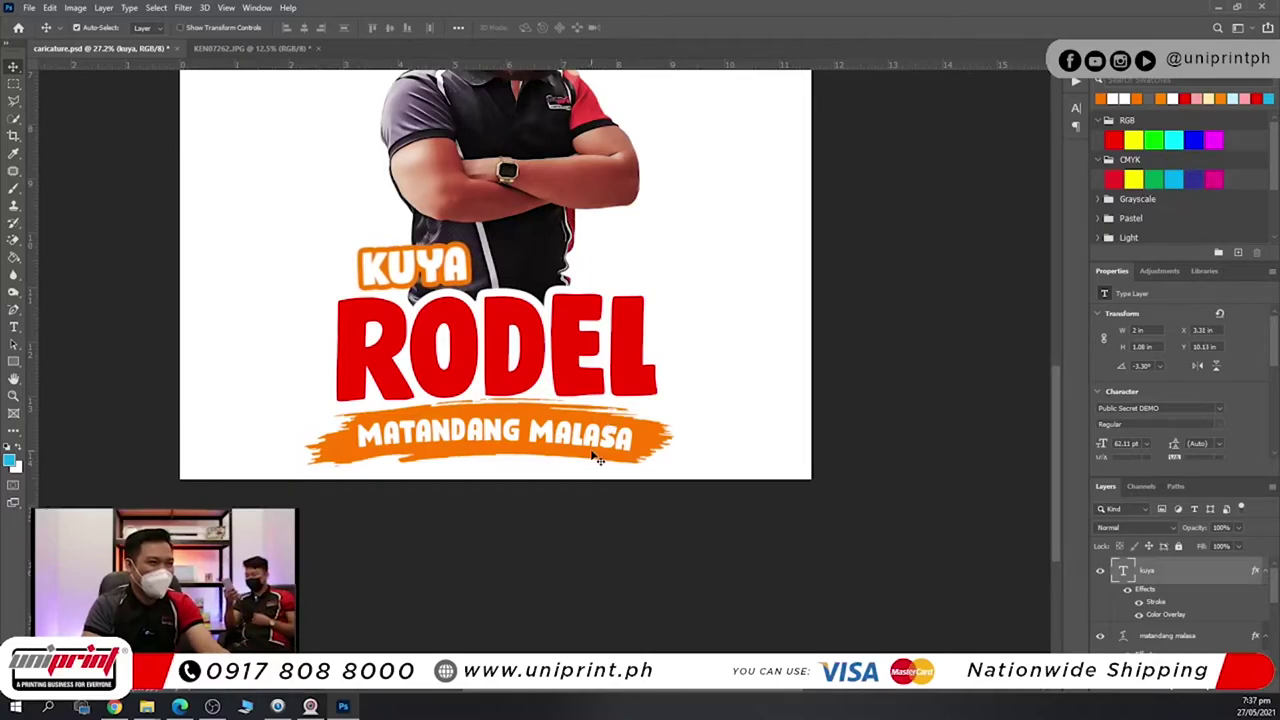
Select the caricature's head and body layers together, scale them up to about 107%, and shift them slightly left.
scroll(592, 452, down, 6)
scroll(590, 451, up, 5)
scroll(587, 449, down, 3)
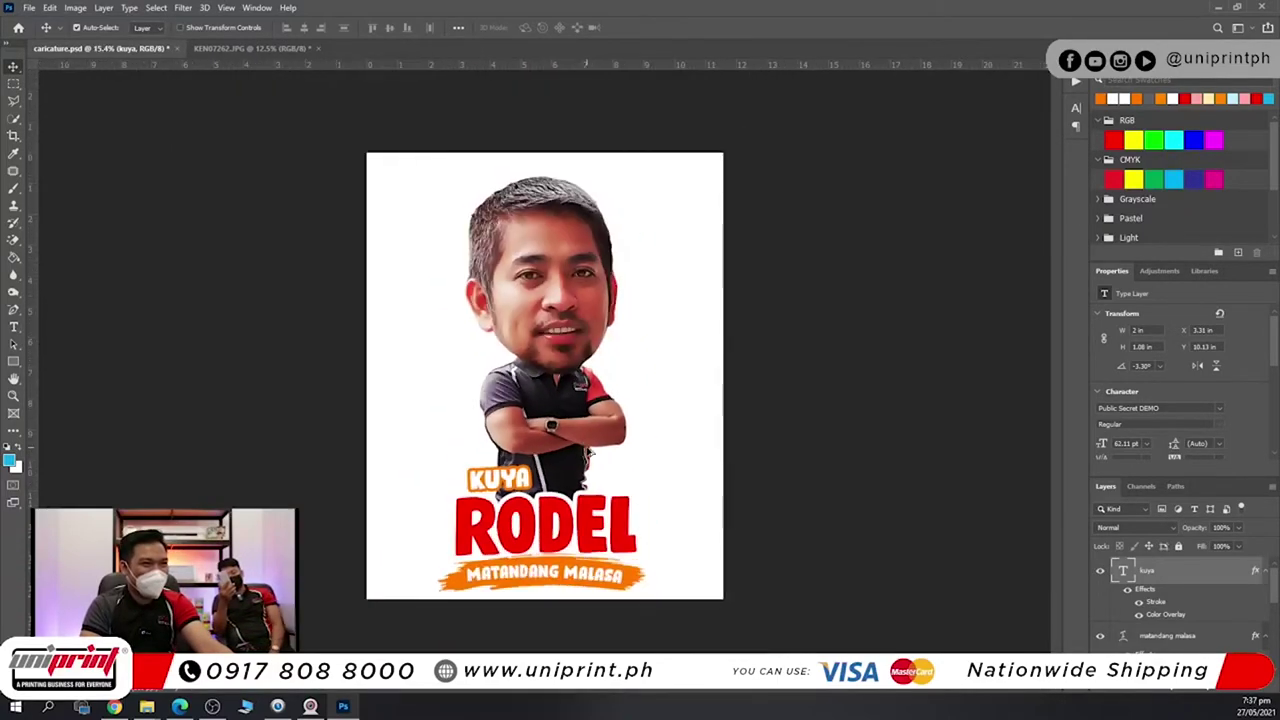
click(560, 325)
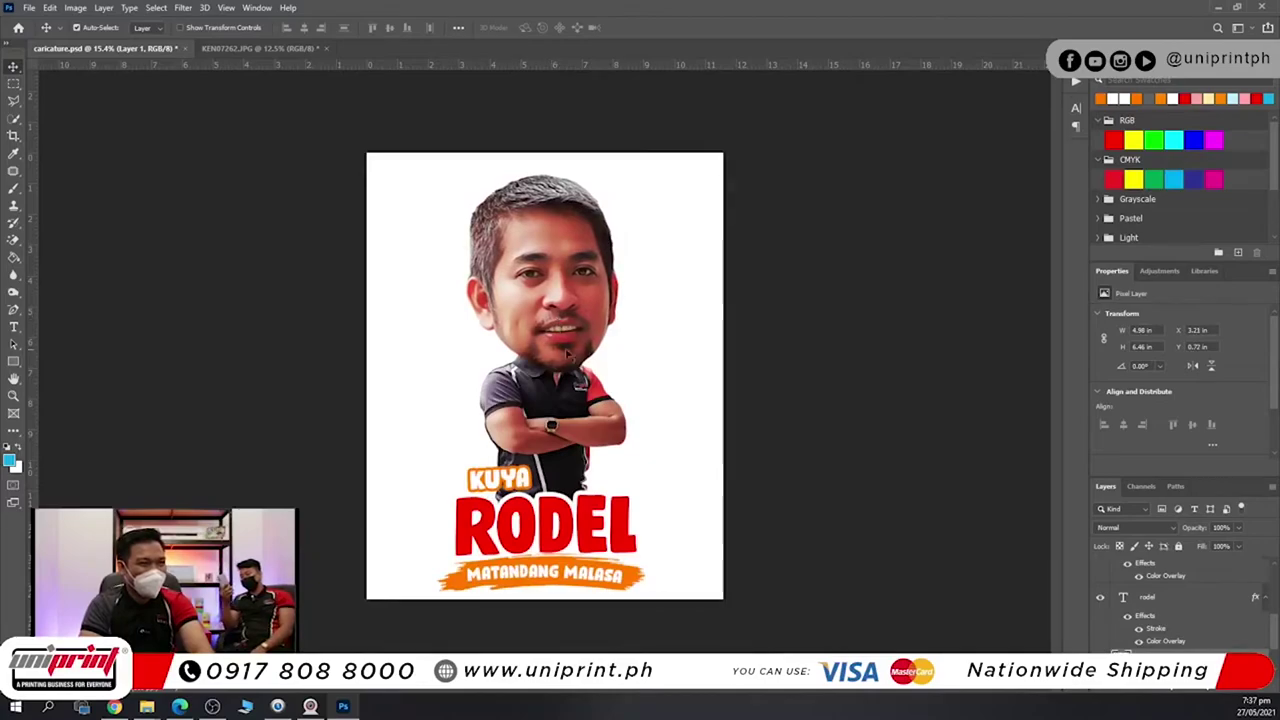
drag(657, 246, 485, 384)
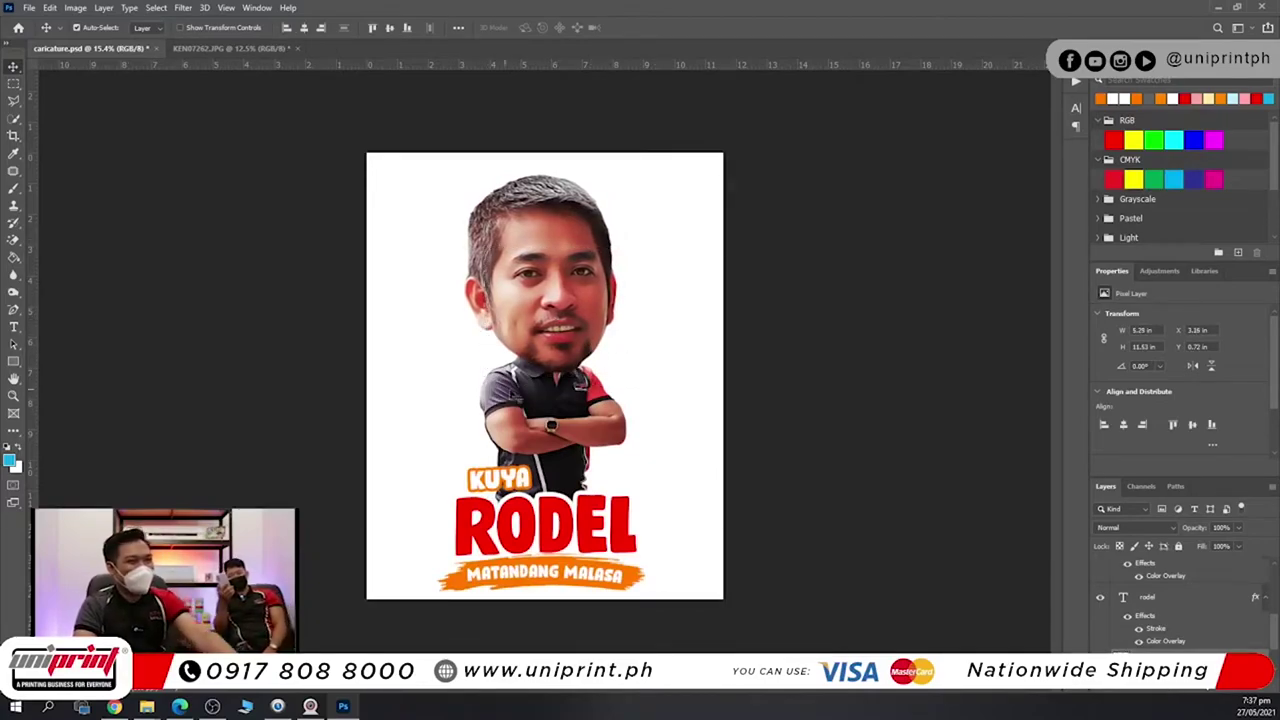
key(ctrl+t)
drag(626, 174, 646, 169)
drag(608, 208, 597, 206)
key(Return)
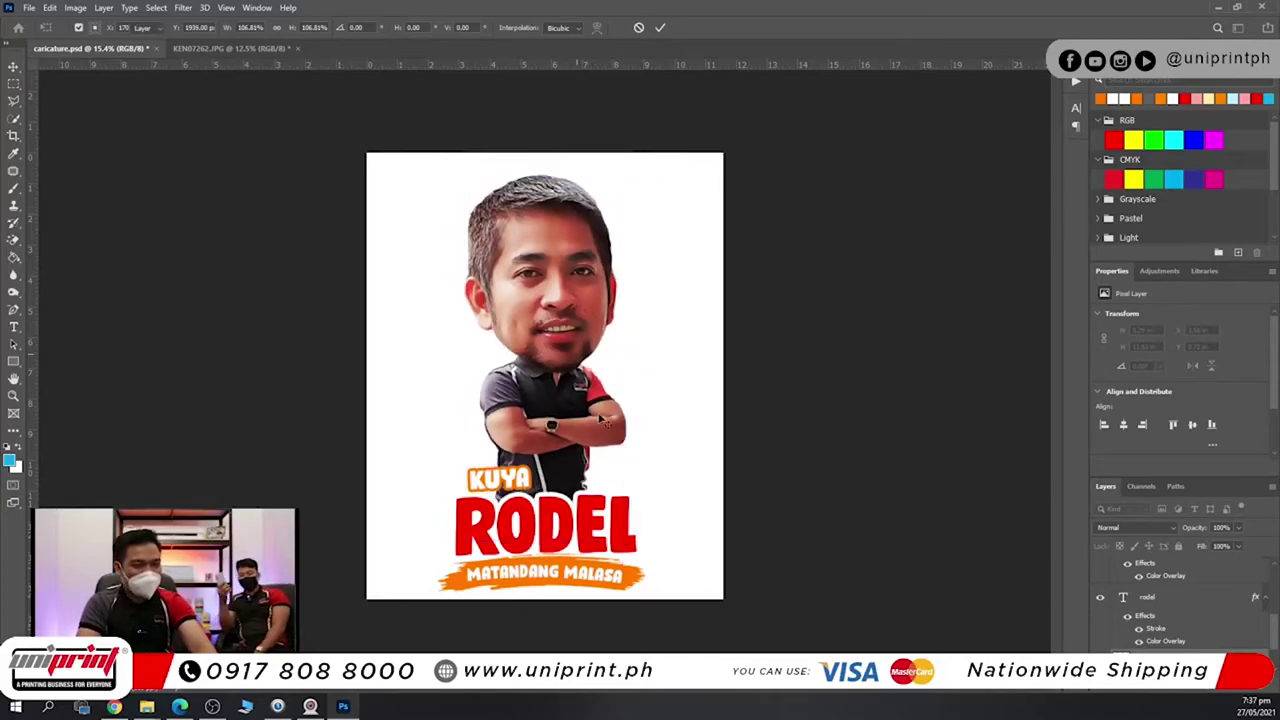
Shift the name text slightly left and reposition the KUYA text above its first letters.
drag(521, 481, 567, 483)
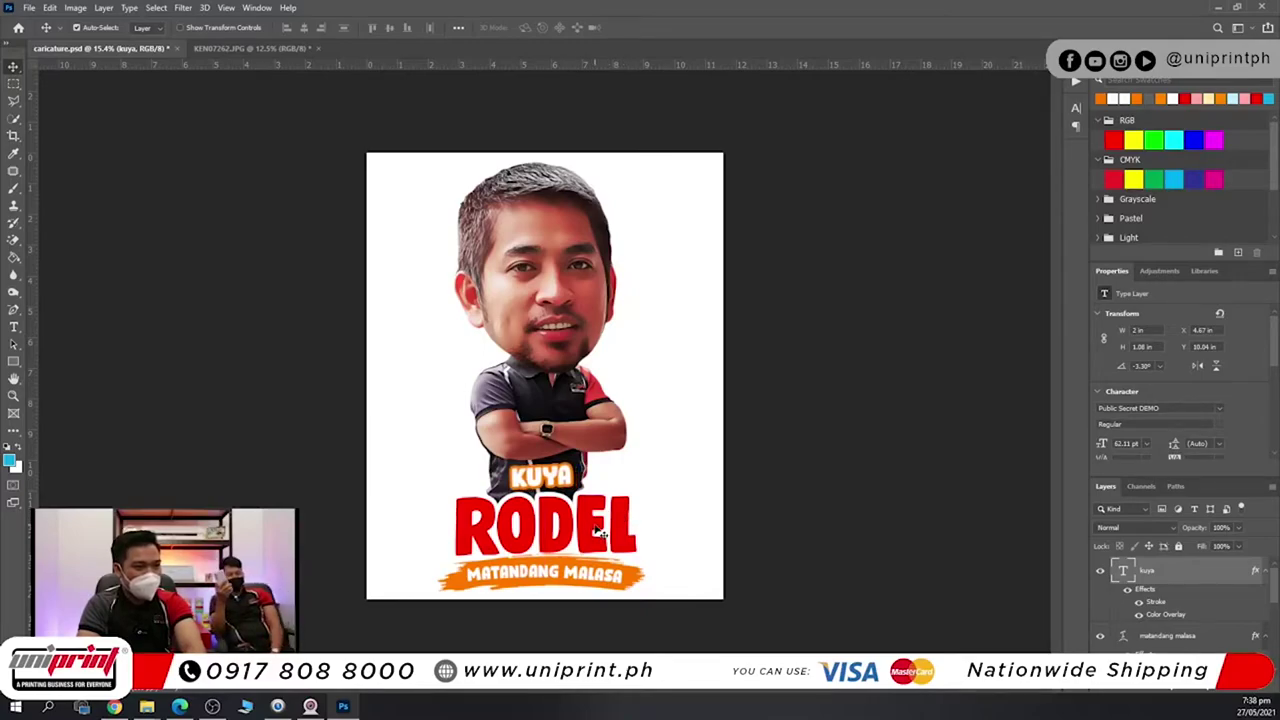
drag(592, 533, 588, 530)
drag(568, 476, 490, 478)
click(491, 485)
key(shift+Down)
key(Left)
key(Left)
key(Left)
key(Left)
key(shift+Down)
key(shift+Down)
Select the KUYA text, name, tagline and brush banner together and align them centrally beneath the figure.
shift+click(557, 549)
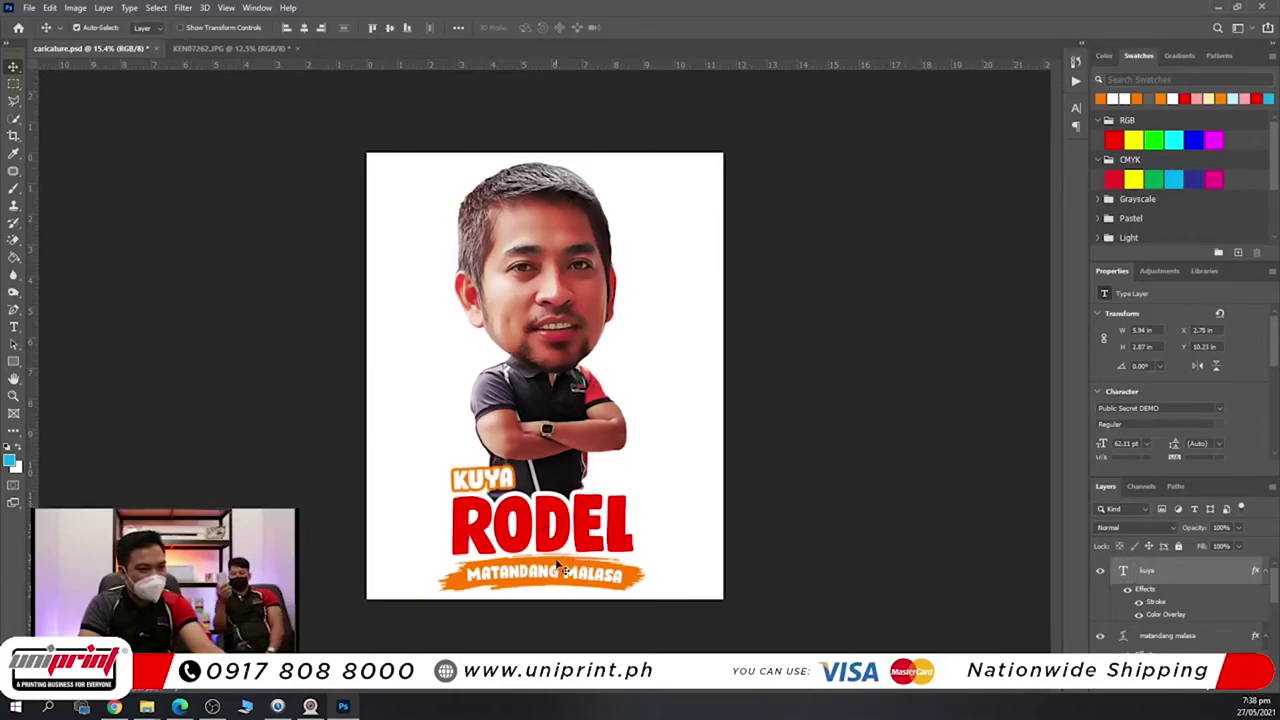
drag(551, 570, 544, 570)
key(shift+Right)
key(shift+Right)
key(shift+Right)
key(shift+Right)
key(shift+Right)
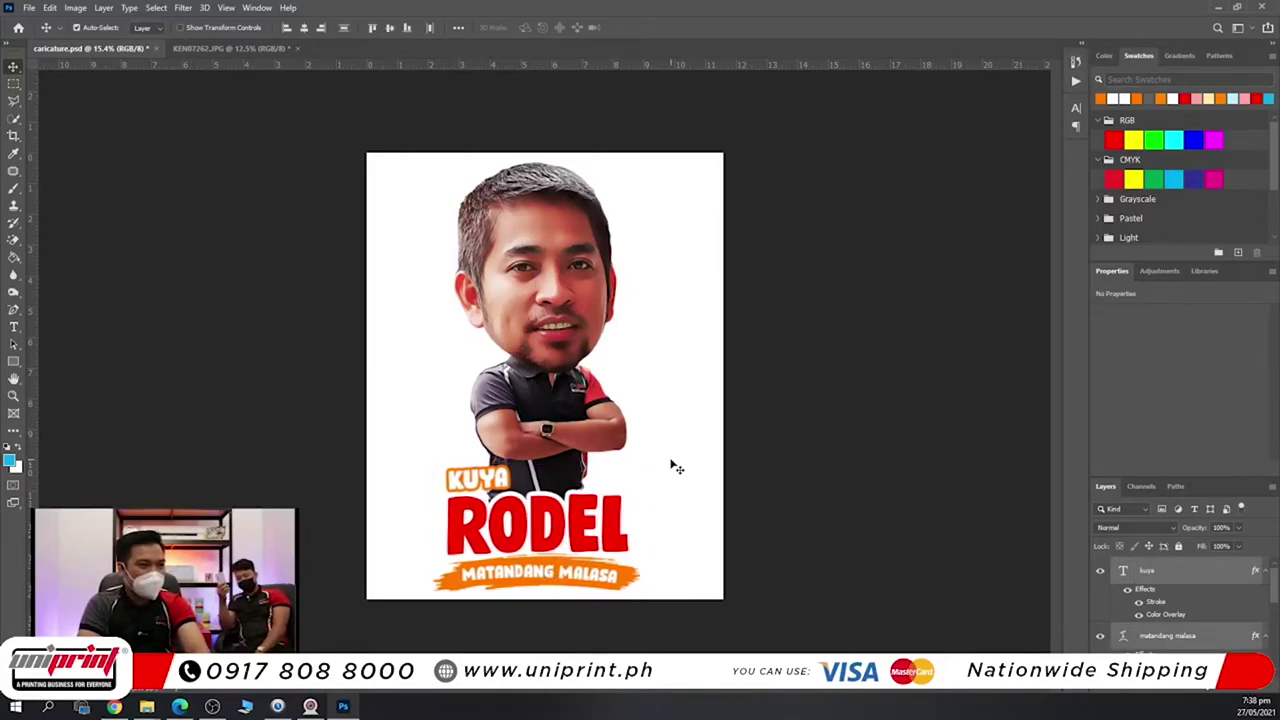
key(shift+Down)
key(shift+Down)
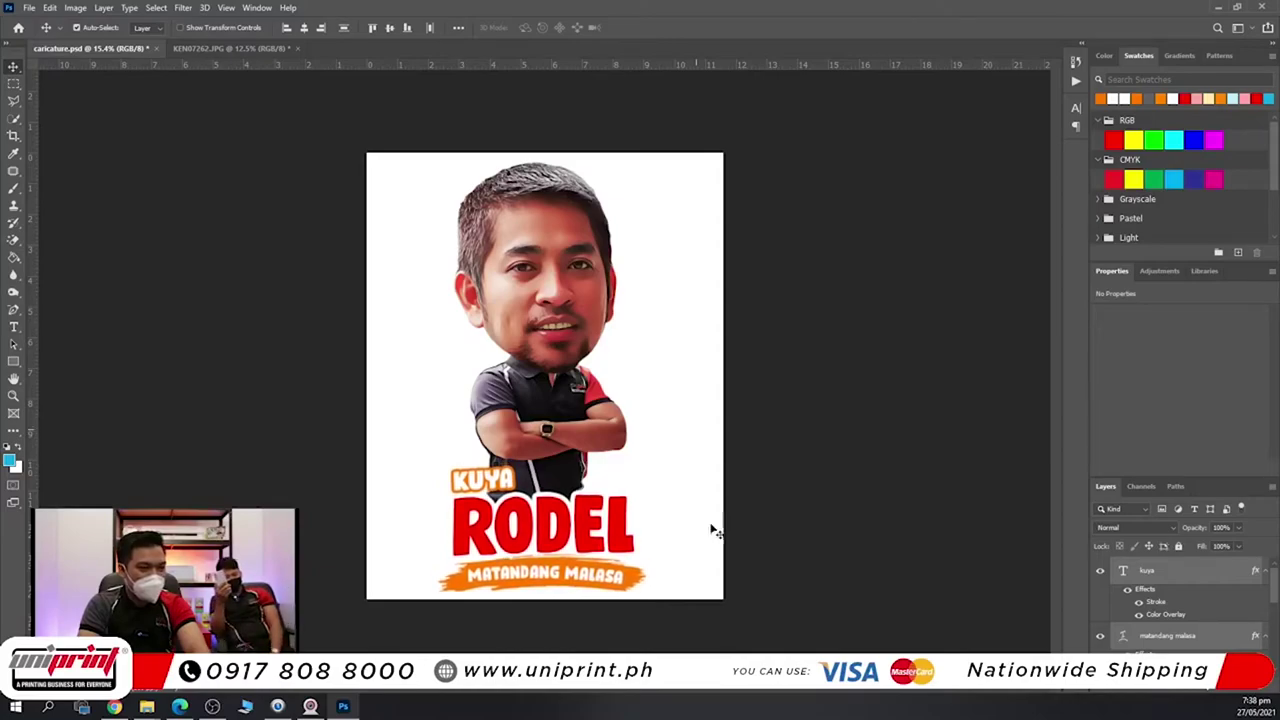
Rotate the selected texts and banner by -1° and nudge them slightly left.
key(ctrl+t)
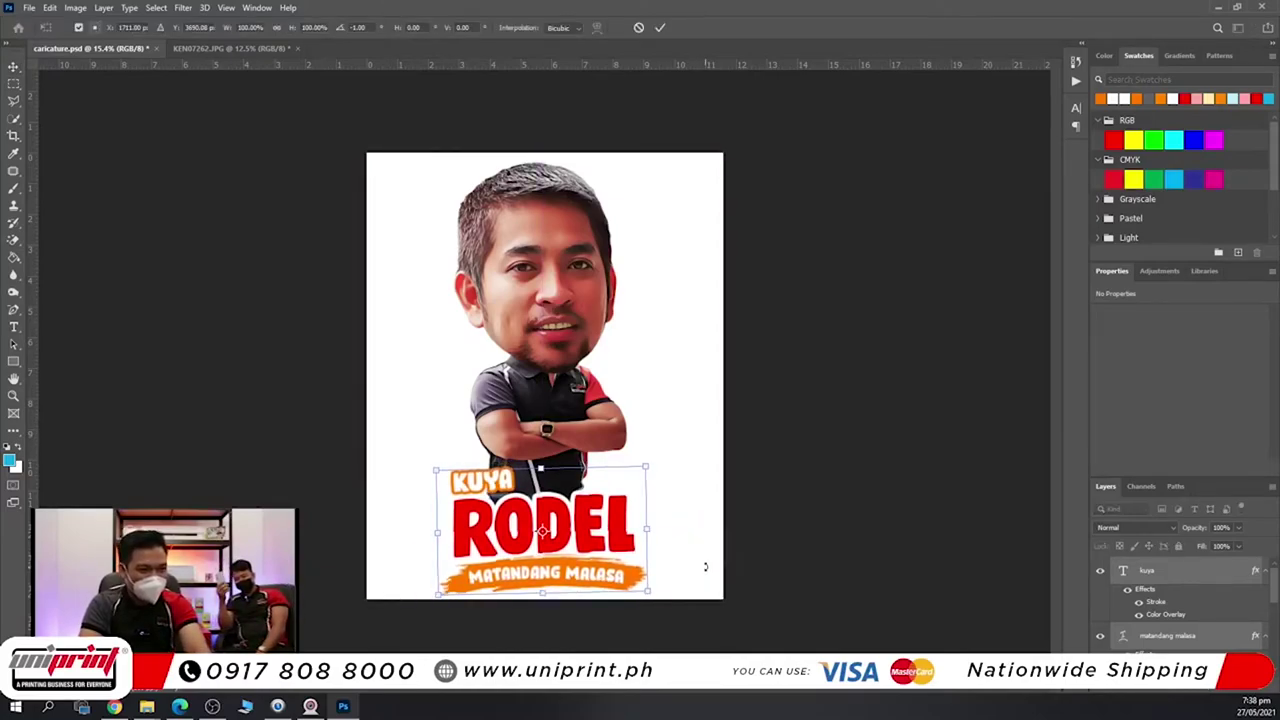
key(shift+Left)
key(shift+Left)
Select the caricature's head layer and save the document.
click(563, 329)
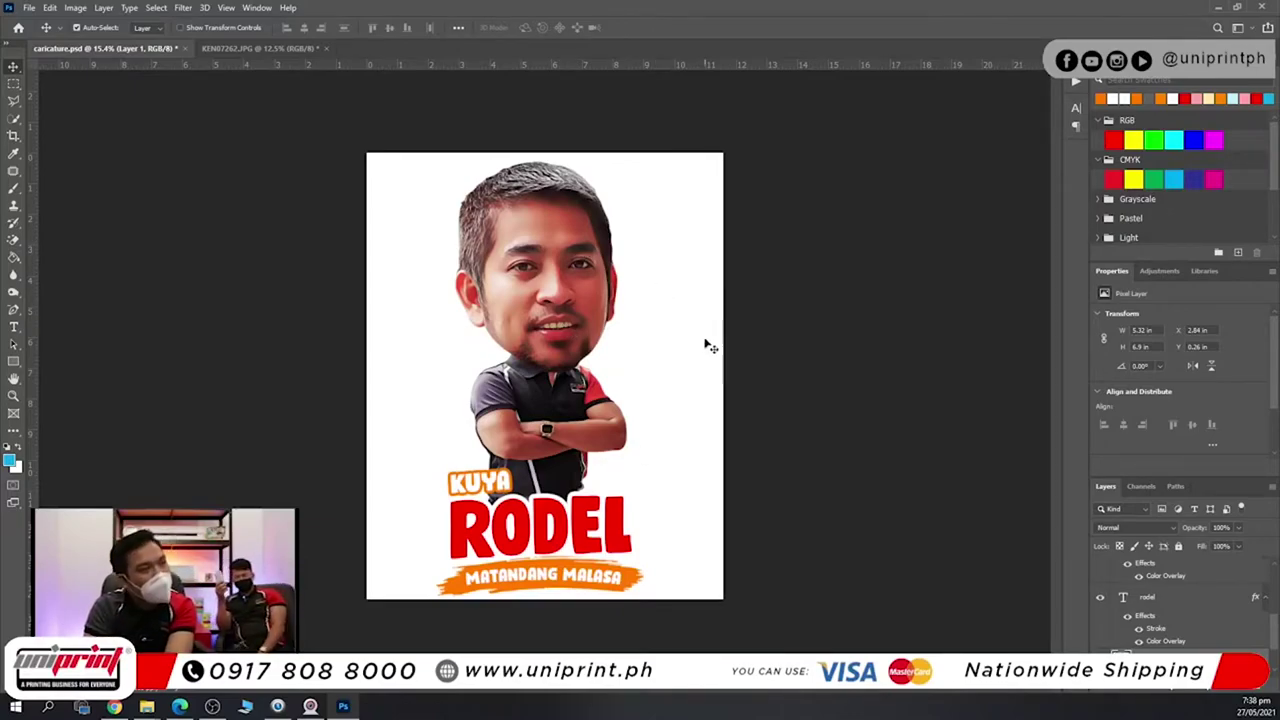
click(29, 7)
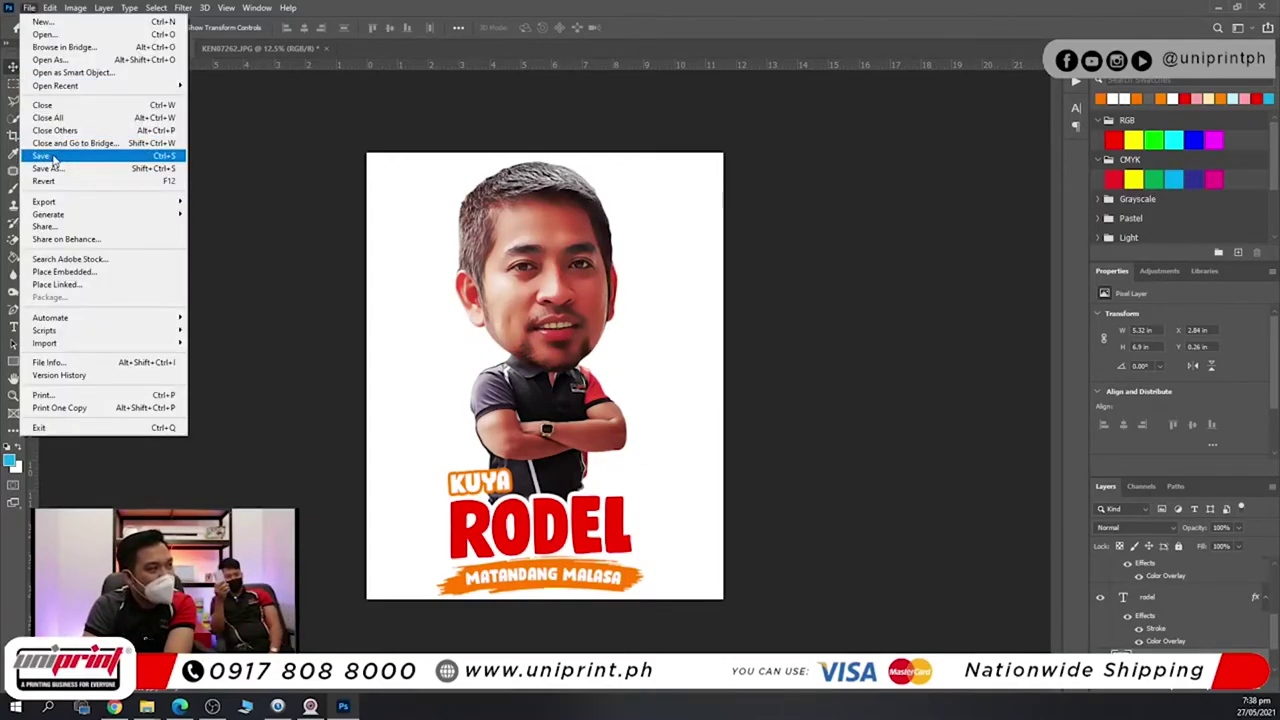
click(40, 154)
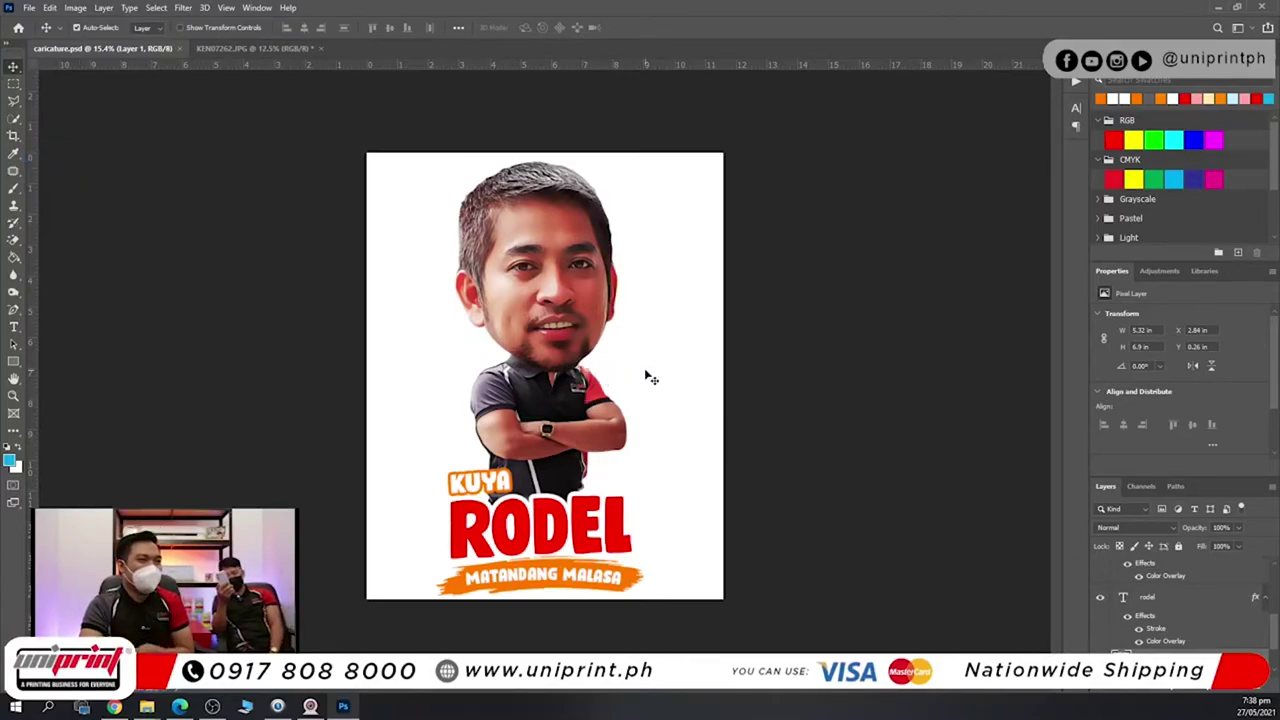
Brighten the upper teeth on the head layer with the Dodge tool, using the Midtones range and 50% exposure.
click(656, 322)
scroll(577, 314, up, 8)
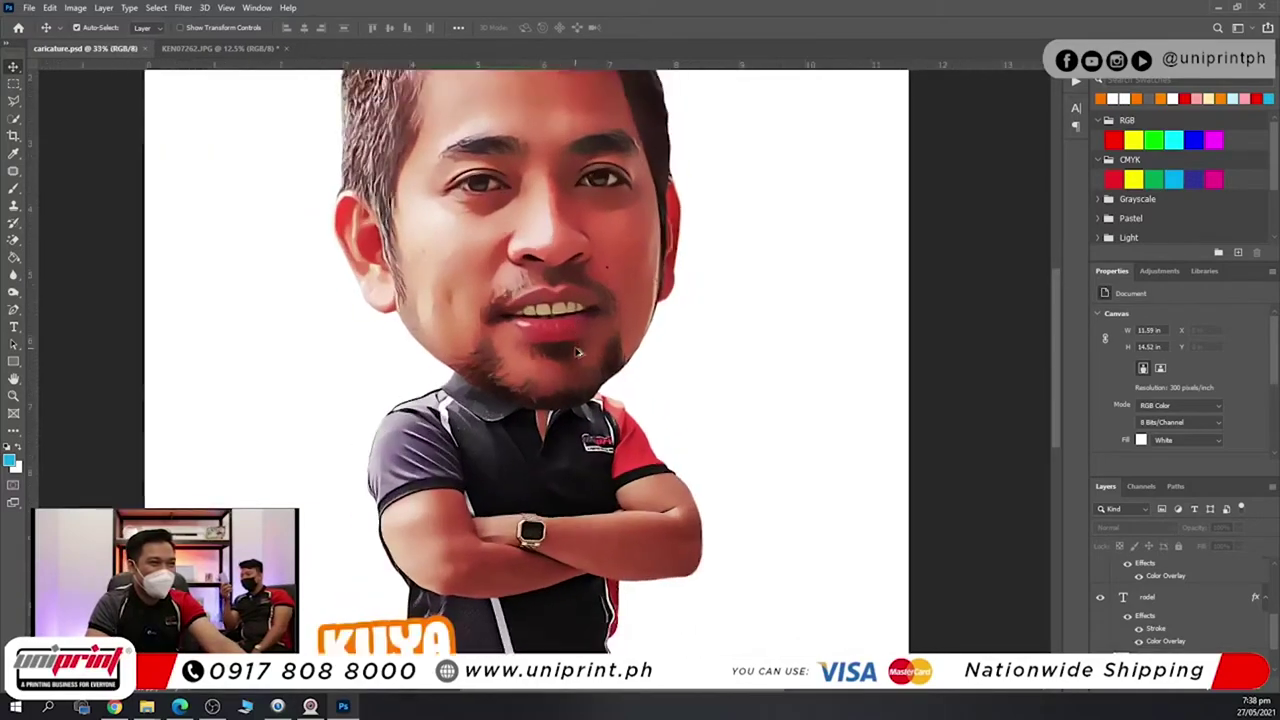
scroll(576, 352, down, 6)
scroll(577, 352, down, 1)
scroll(580, 360, up, 5)
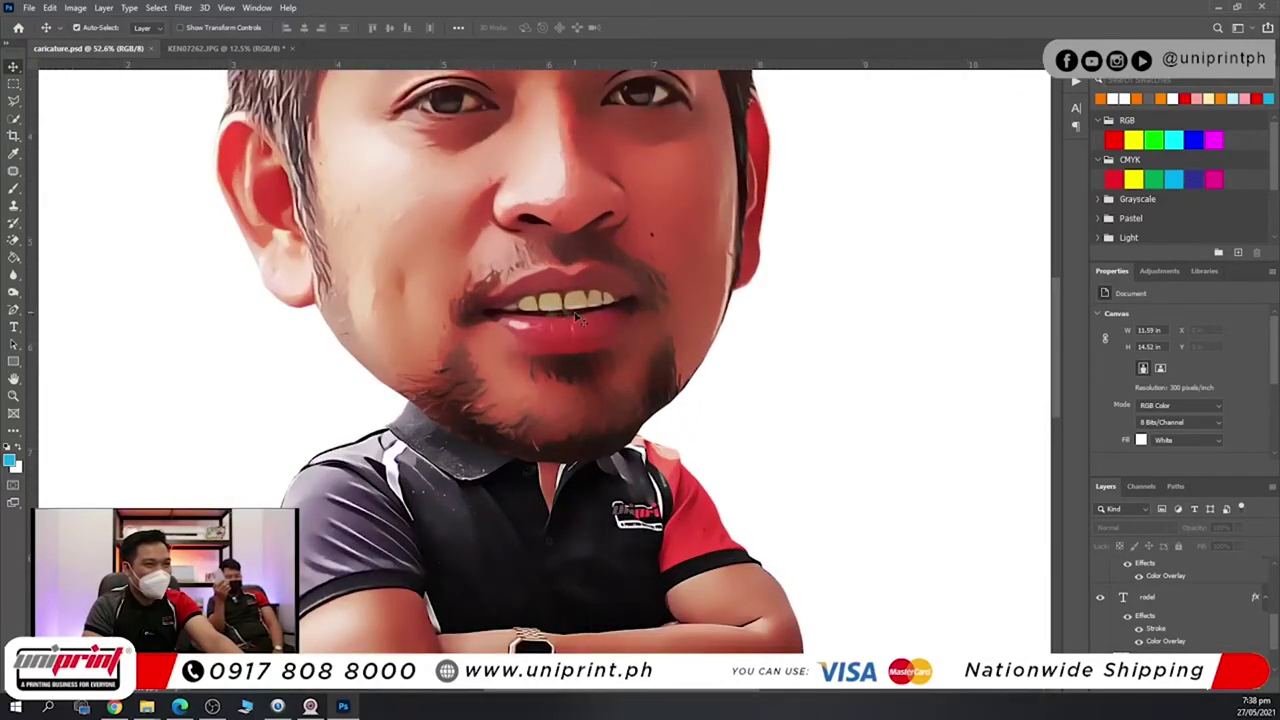
scroll(597, 480, up, 3)
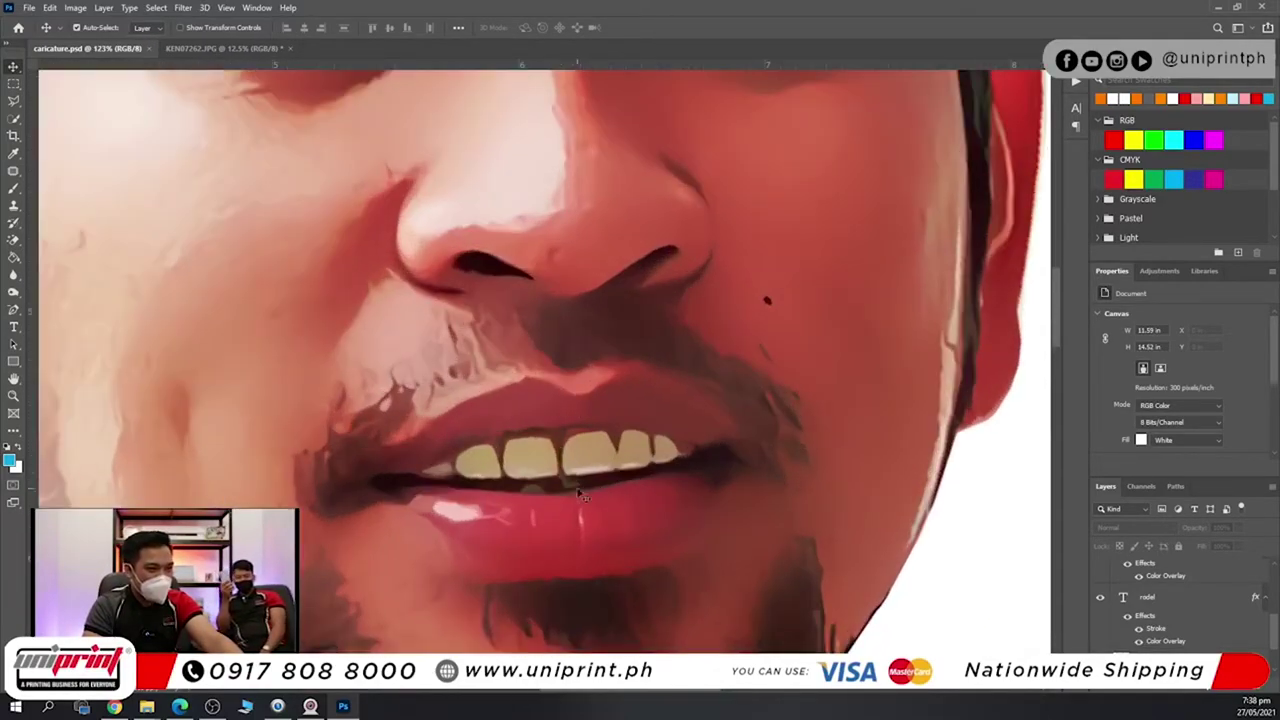
scroll(577, 481, down, 2)
click(577, 470)
scroll(578, 462, up, 3)
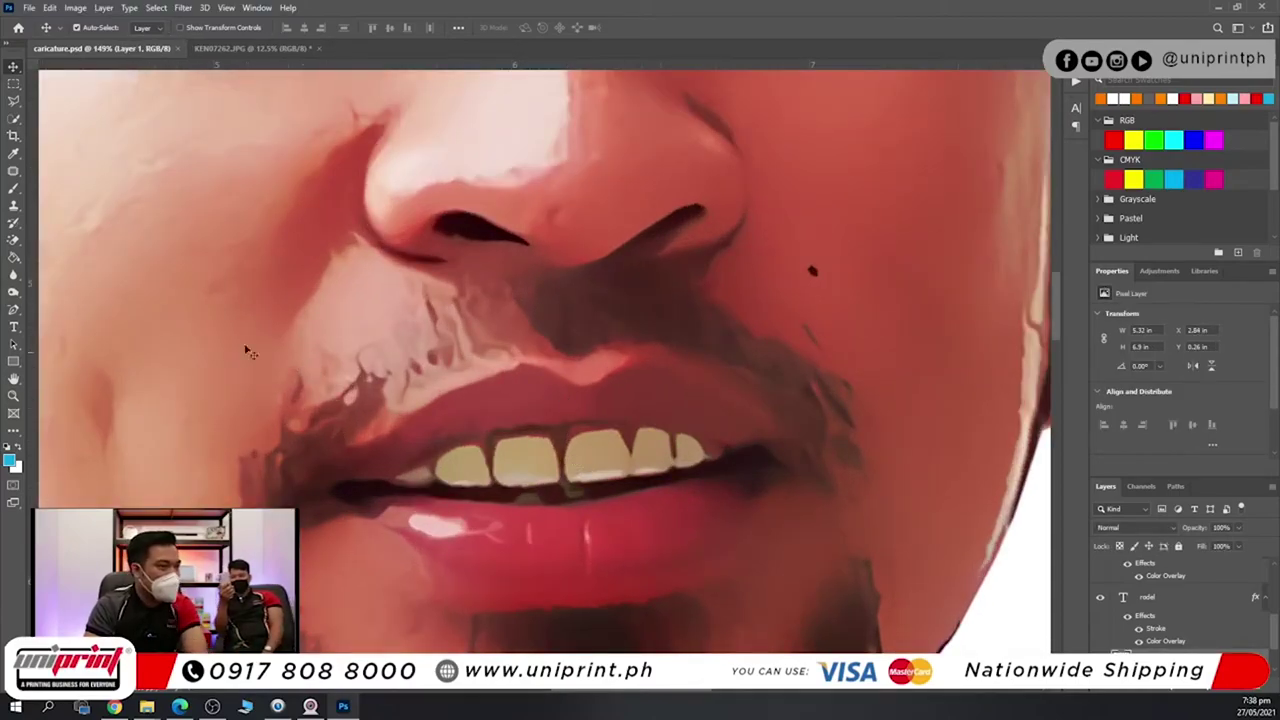
drag(13, 288, 60, 305)
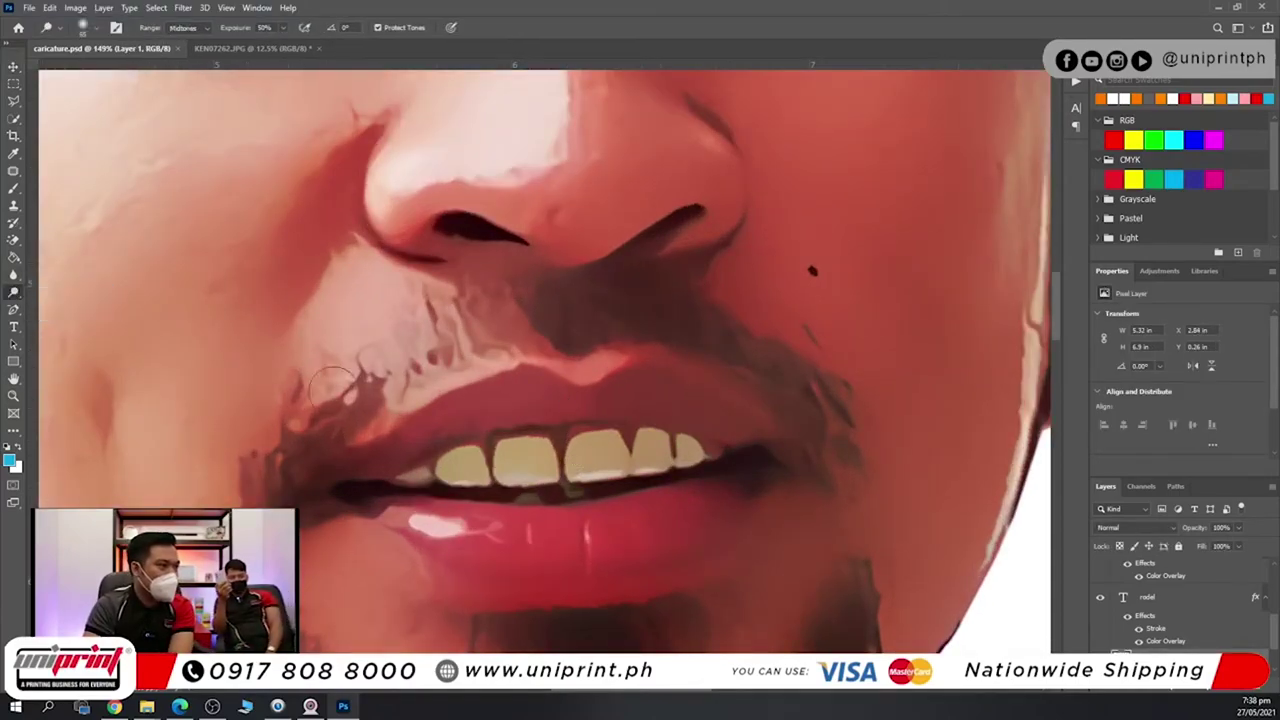
drag(515, 460, 538, 462)
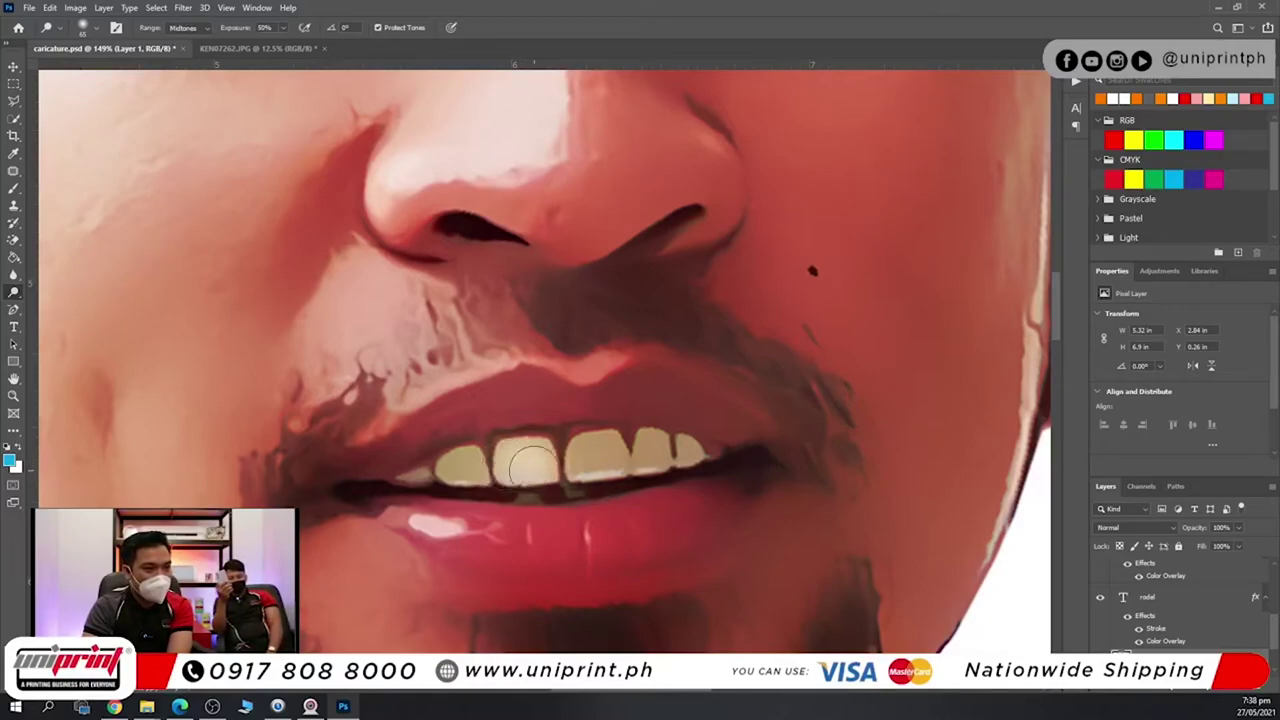
drag(585, 458, 607, 458)
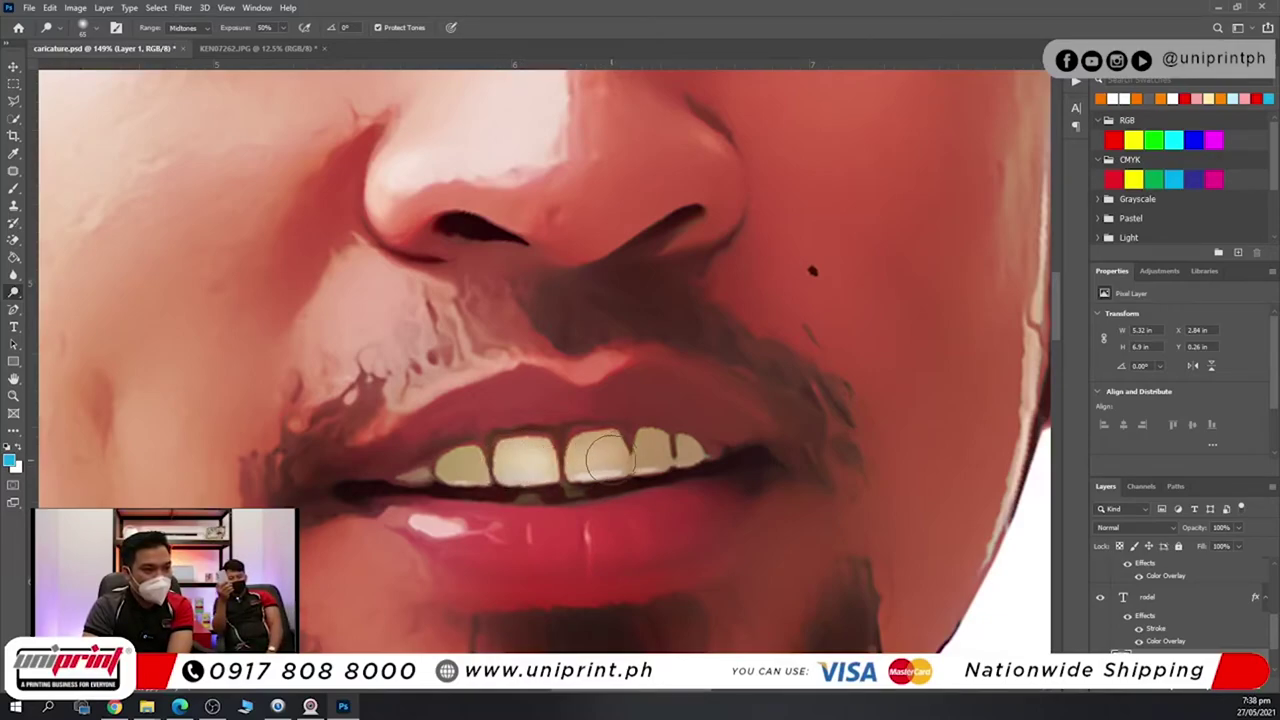
drag(651, 452, 655, 463)
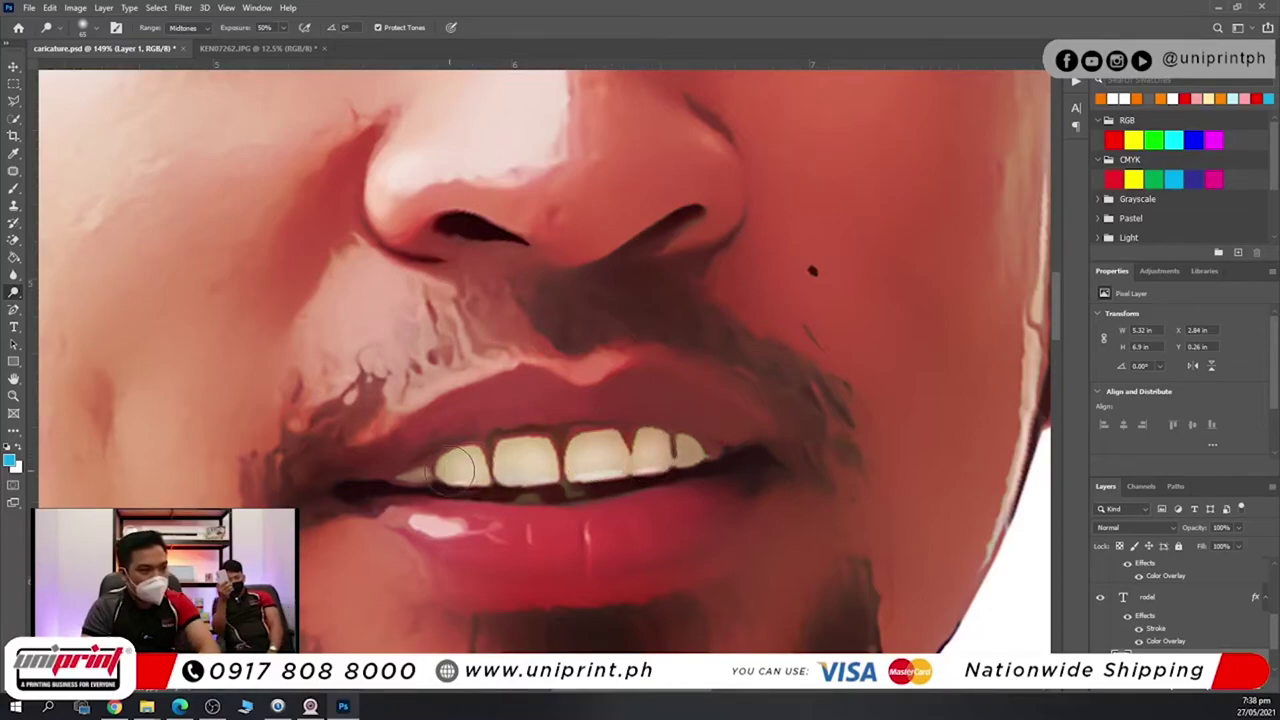
Examine the brightened teeth, the eyes and the overall caricature layout, both close up and at full size.
scroll(537, 463, down, 2)
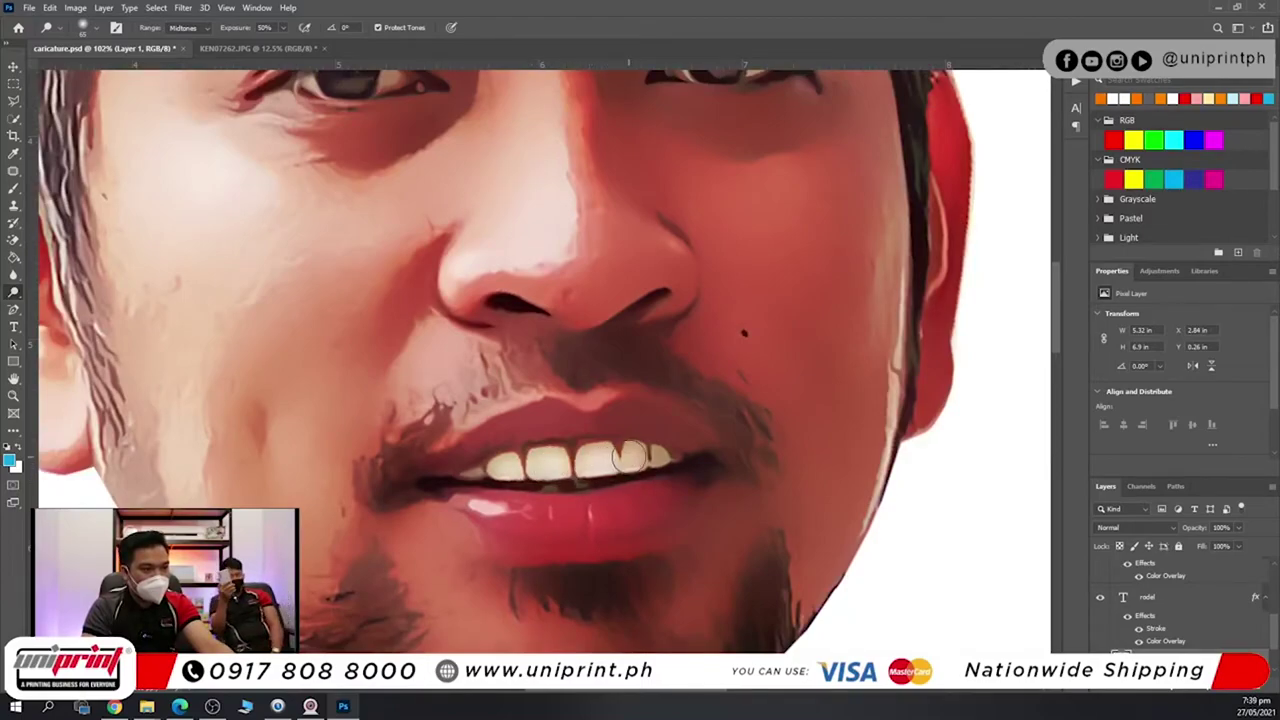
scroll(637, 457, down, 6)
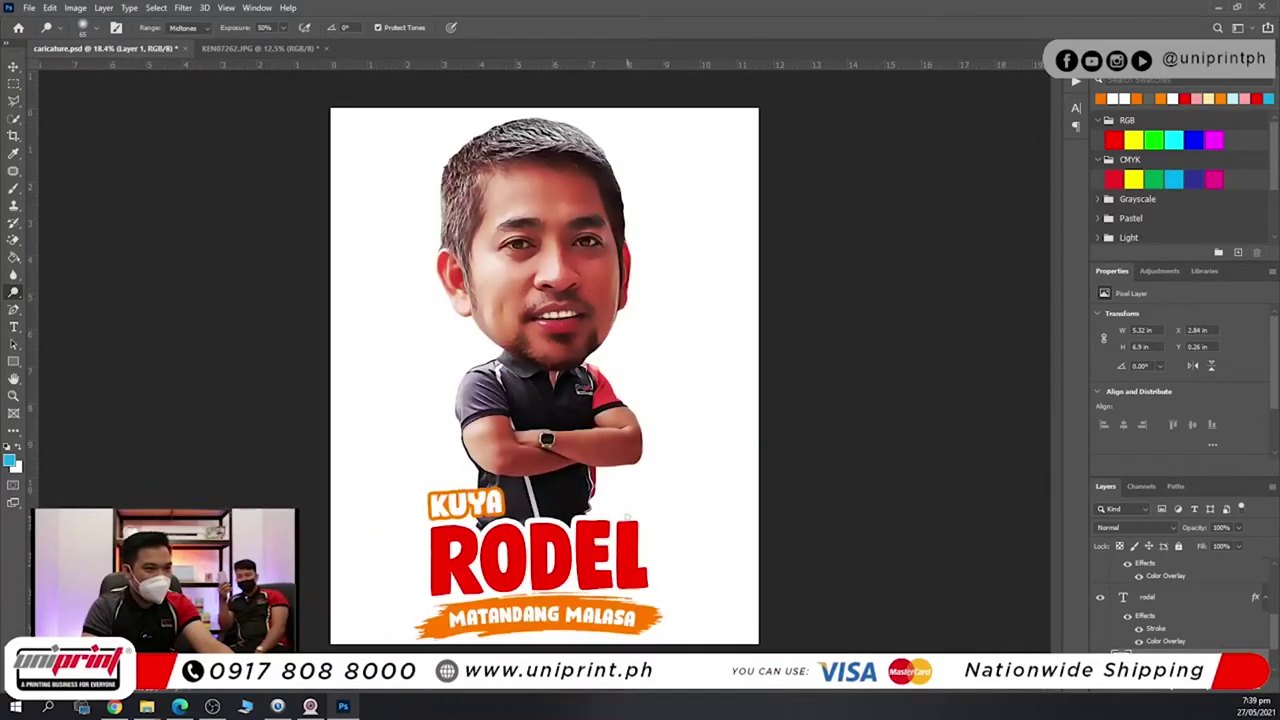
scroll(560, 287, up, 5)
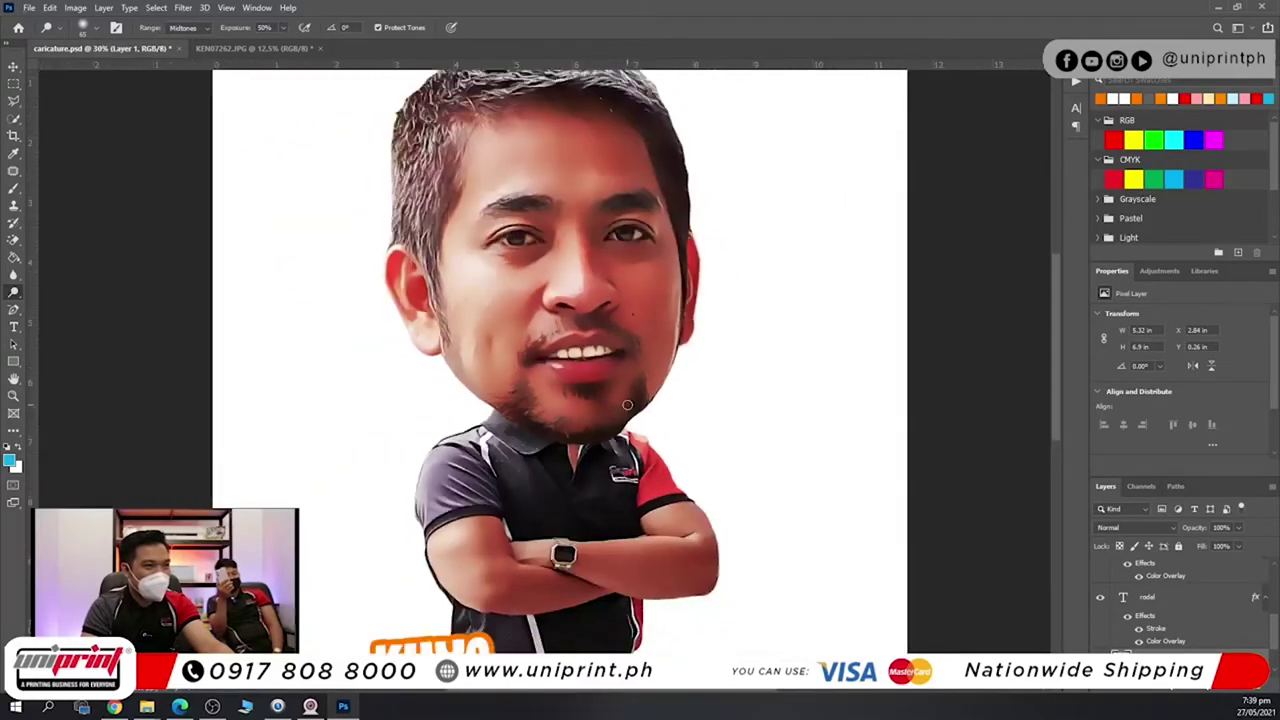
scroll(625, 403, down, 5)
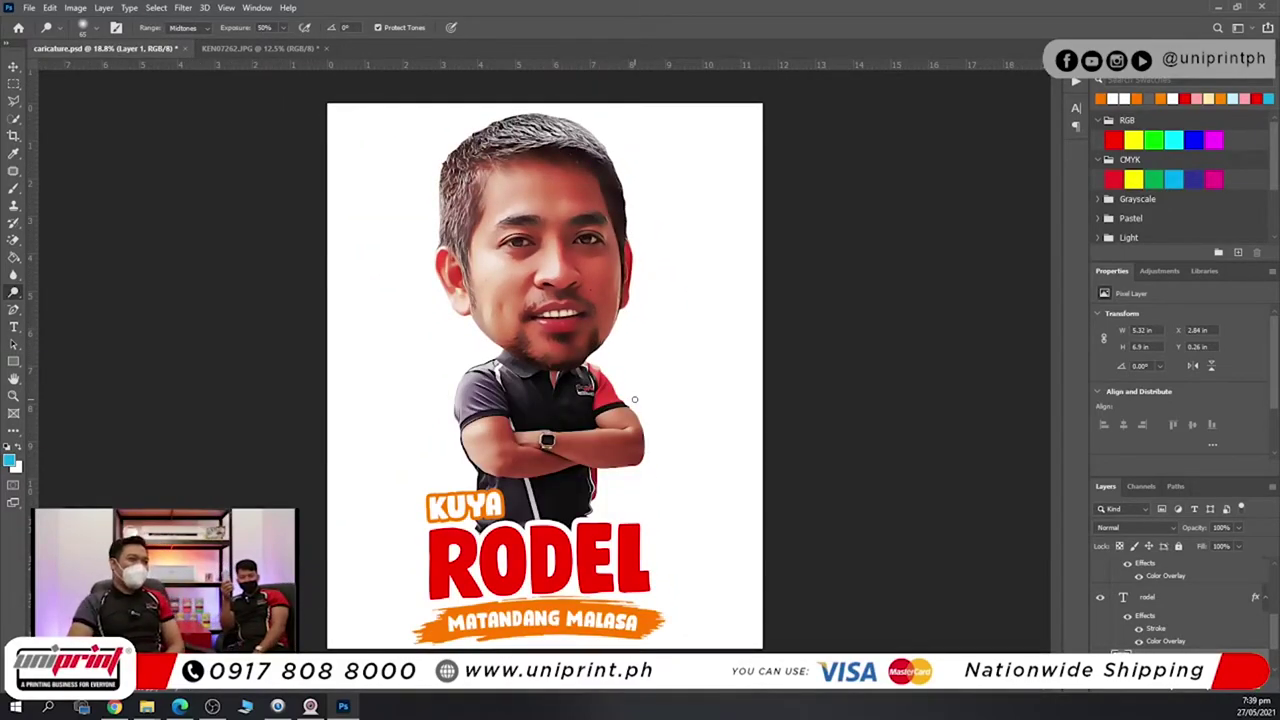
scroll(671, 397, up, 5)
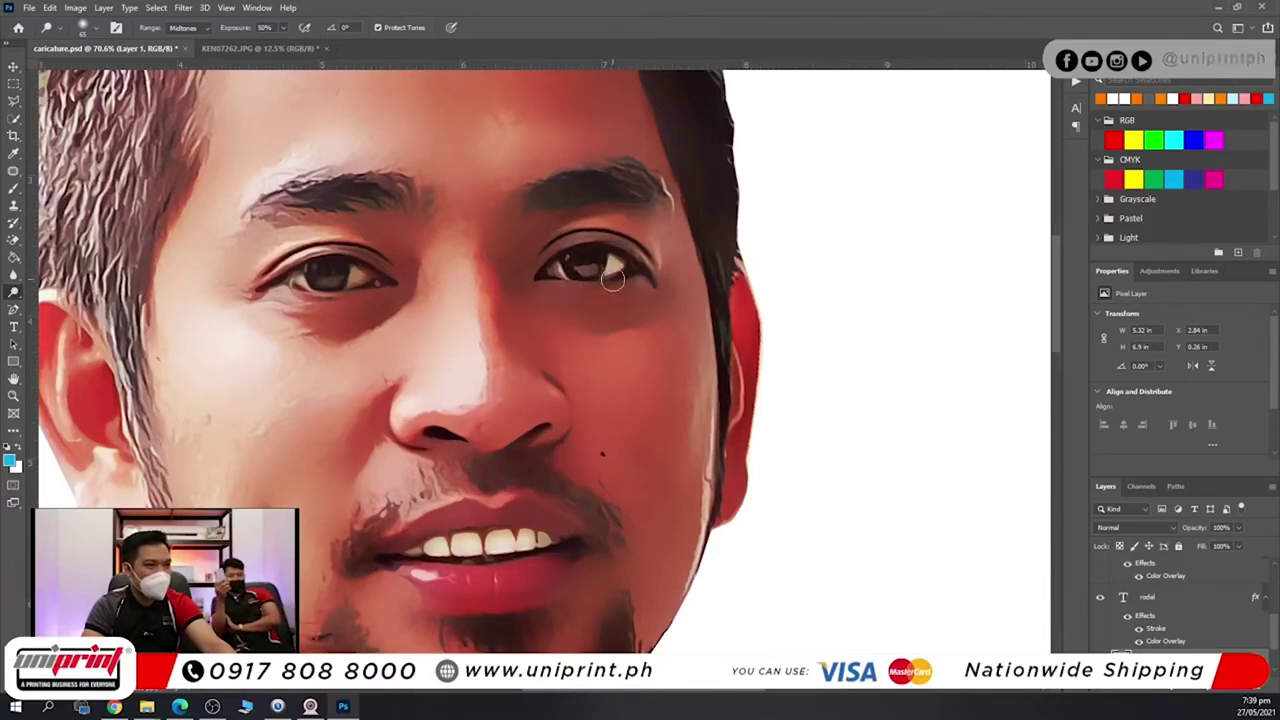
scroll(612, 275, down, 3)
scroll(540, 563, down, 2)
scroll(537, 314, up, 3)
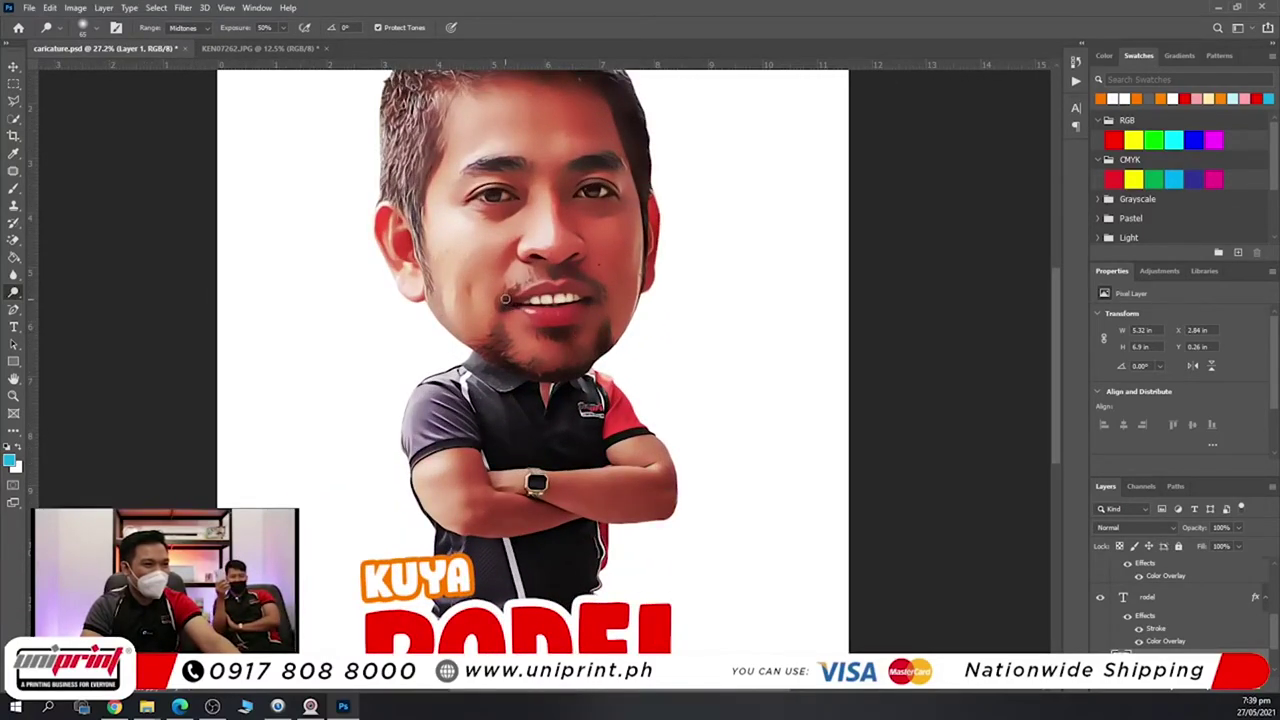
Save the caricature document after viewing the whole layout.
scroll(559, 364, down, 2)
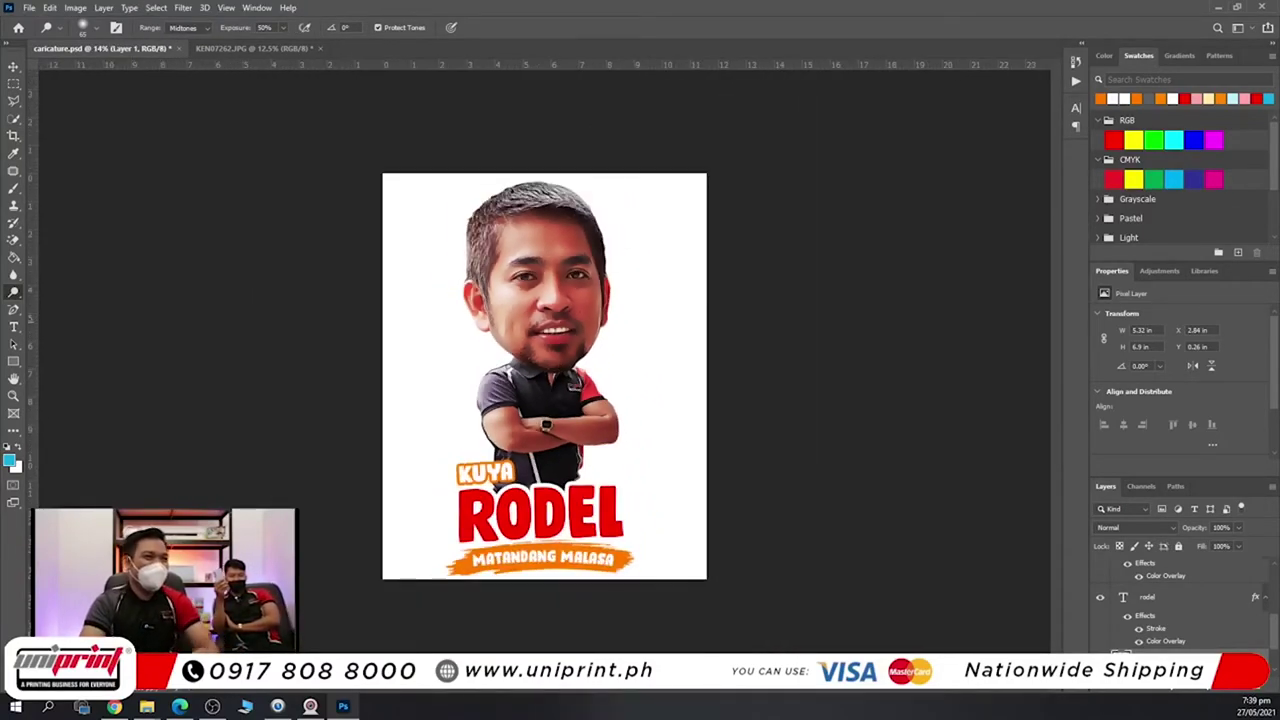
click(30, 8)
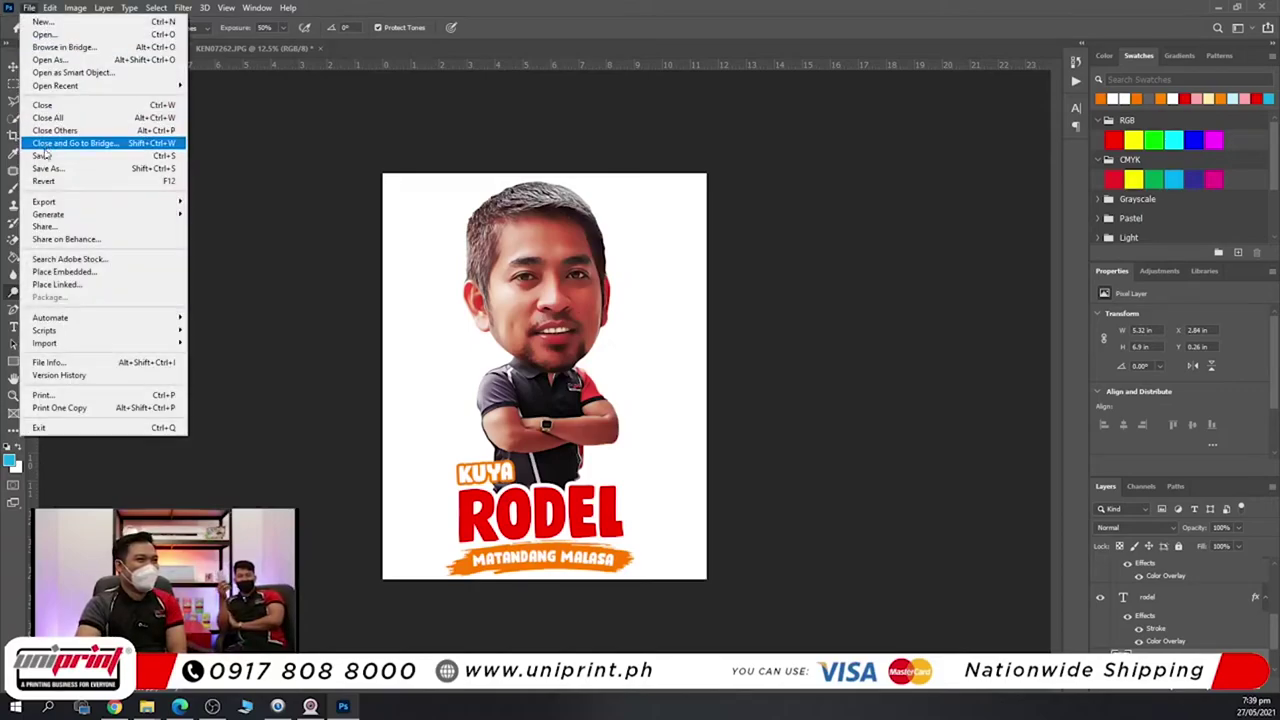
click(45, 138)
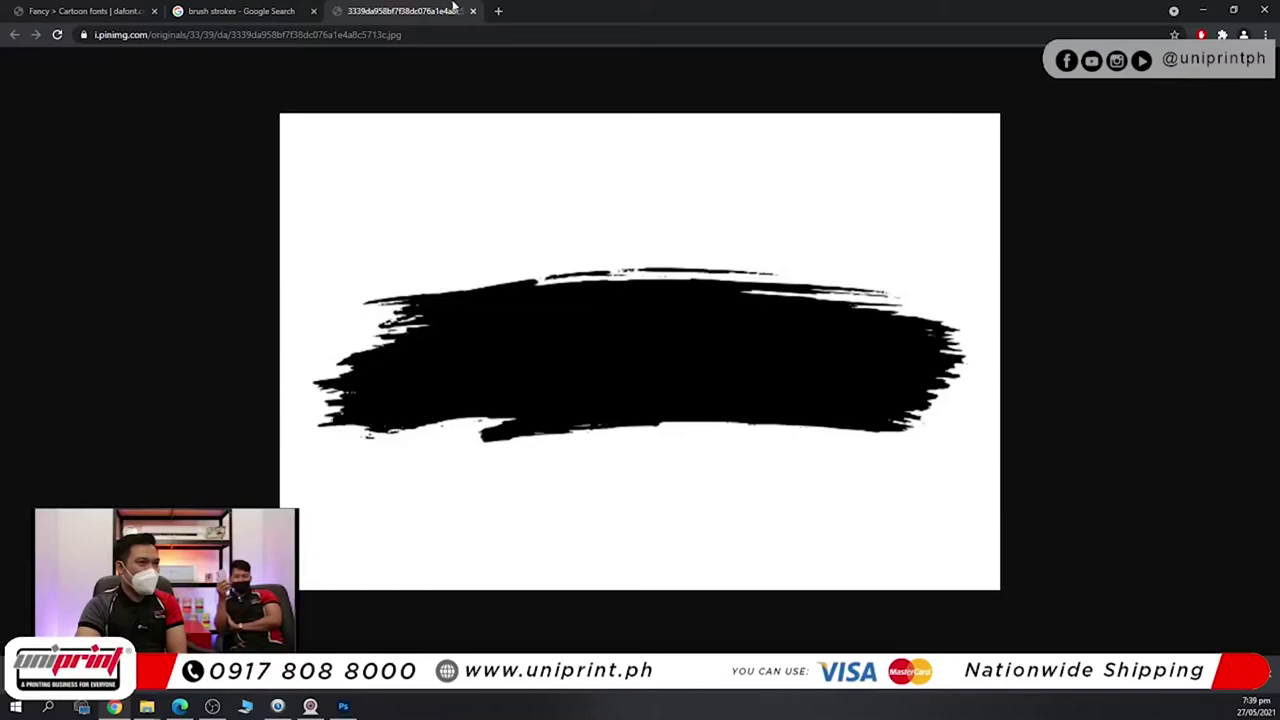
Switch to Chrome and search Google Images for "wink".
click(354, 36)
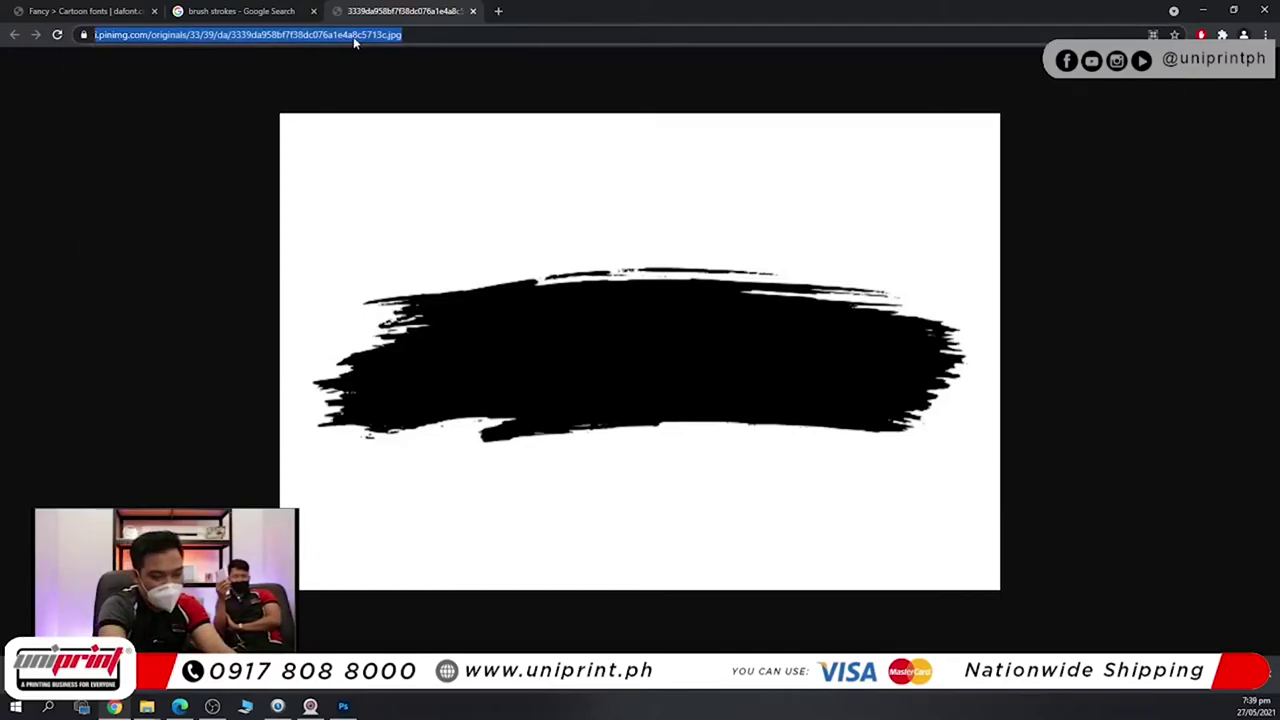
text(twink)
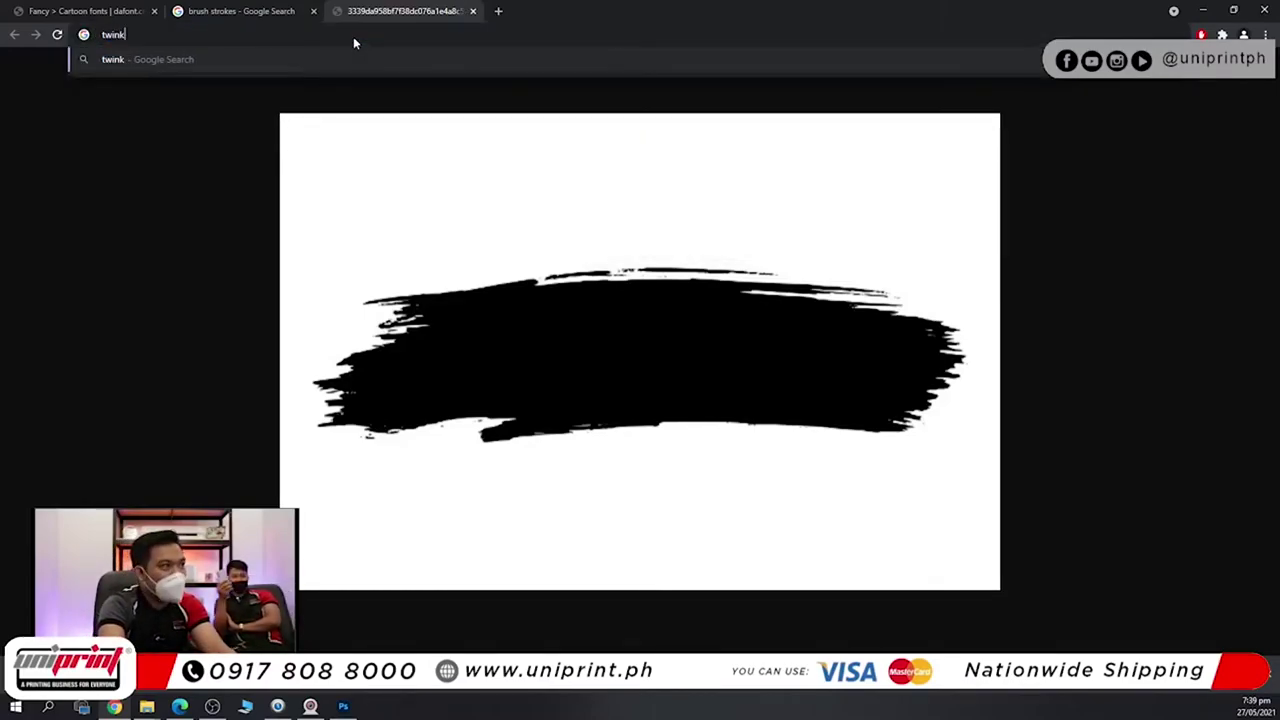
key(BackSpace)
key(BackSpace)
key(BackSpace)
key(BackSpace)
key(BackSpace)
text(wink)
key(Return)
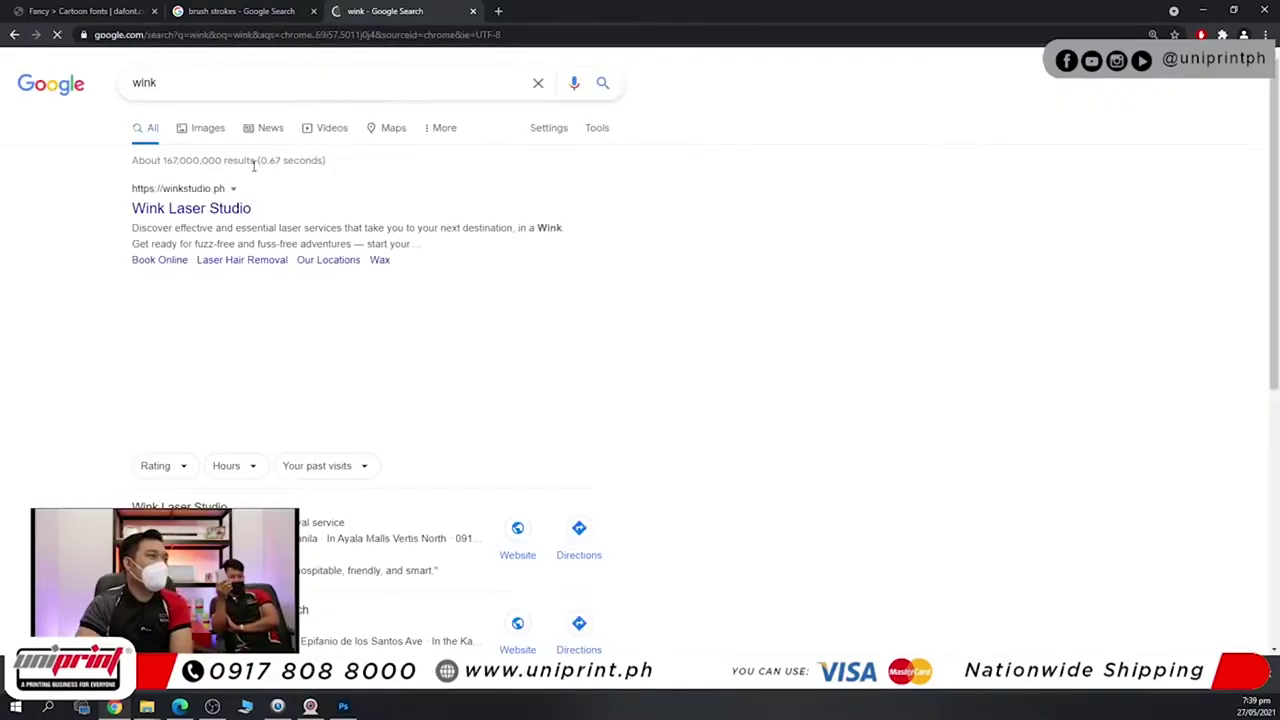
click(210, 130)
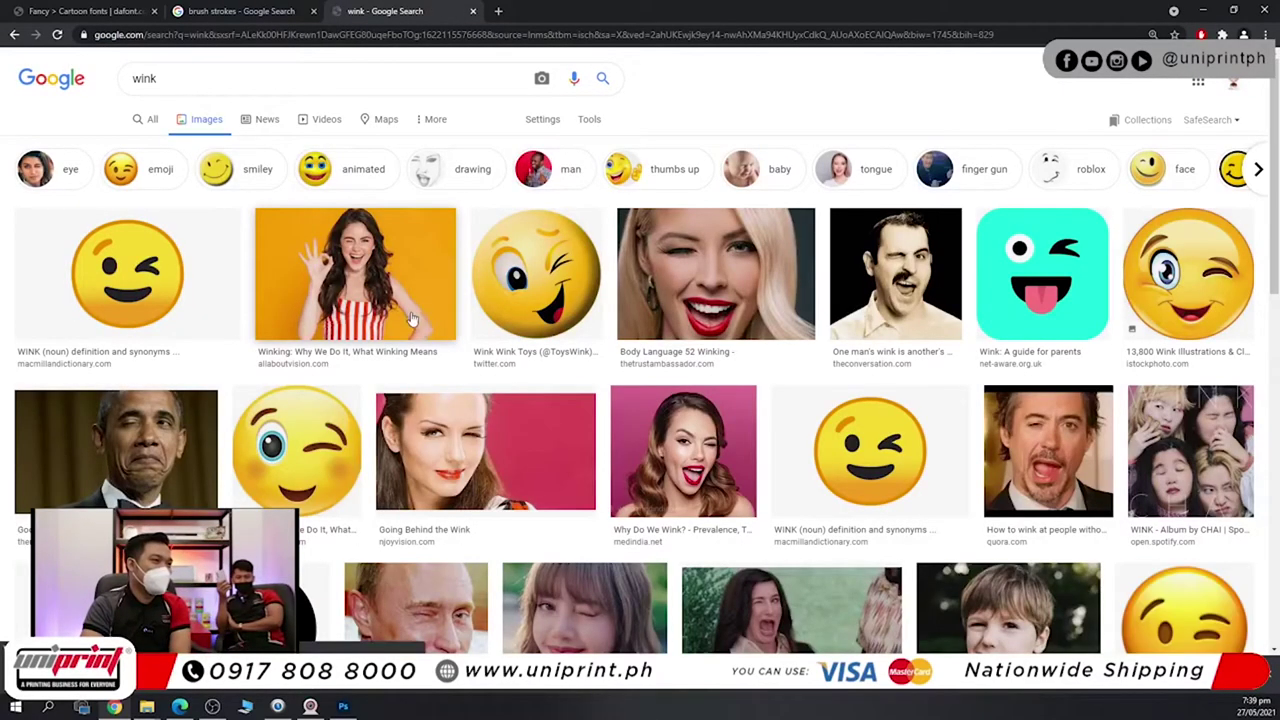
Search the images for "twinkle" and look through the results for a sparkle effect.
click(134, 78)
text(t)
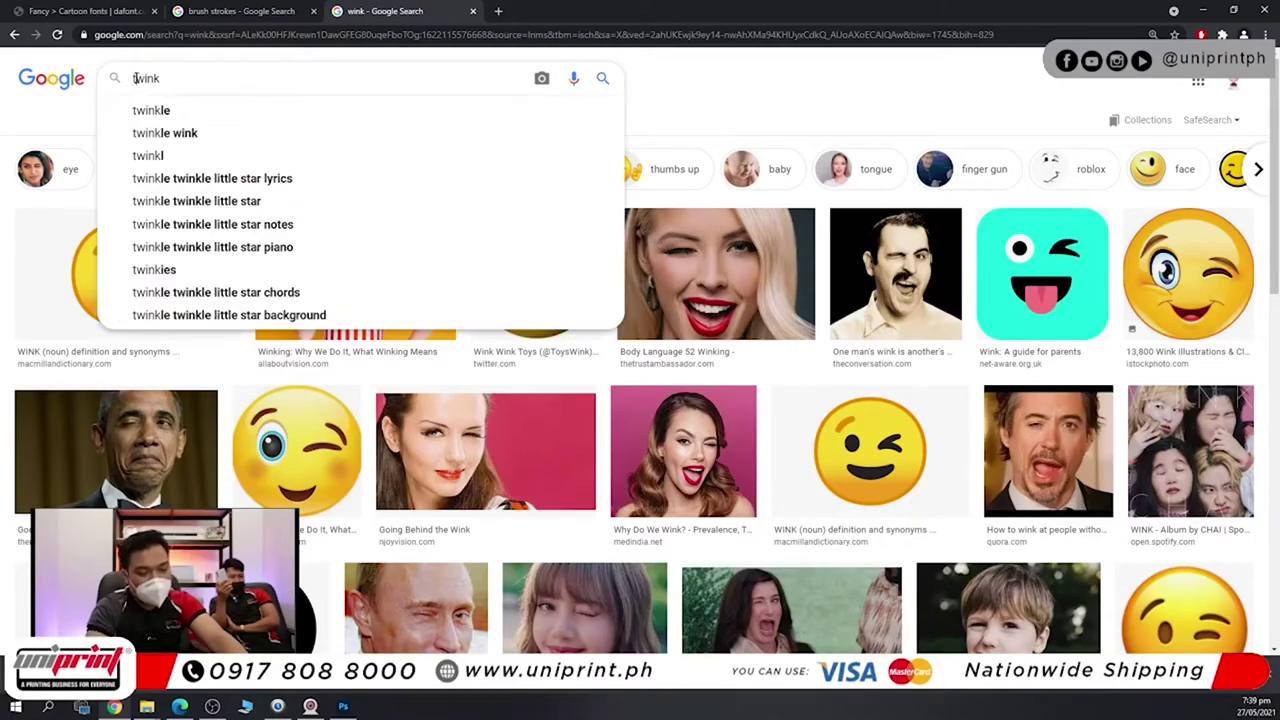
click(163, 110)
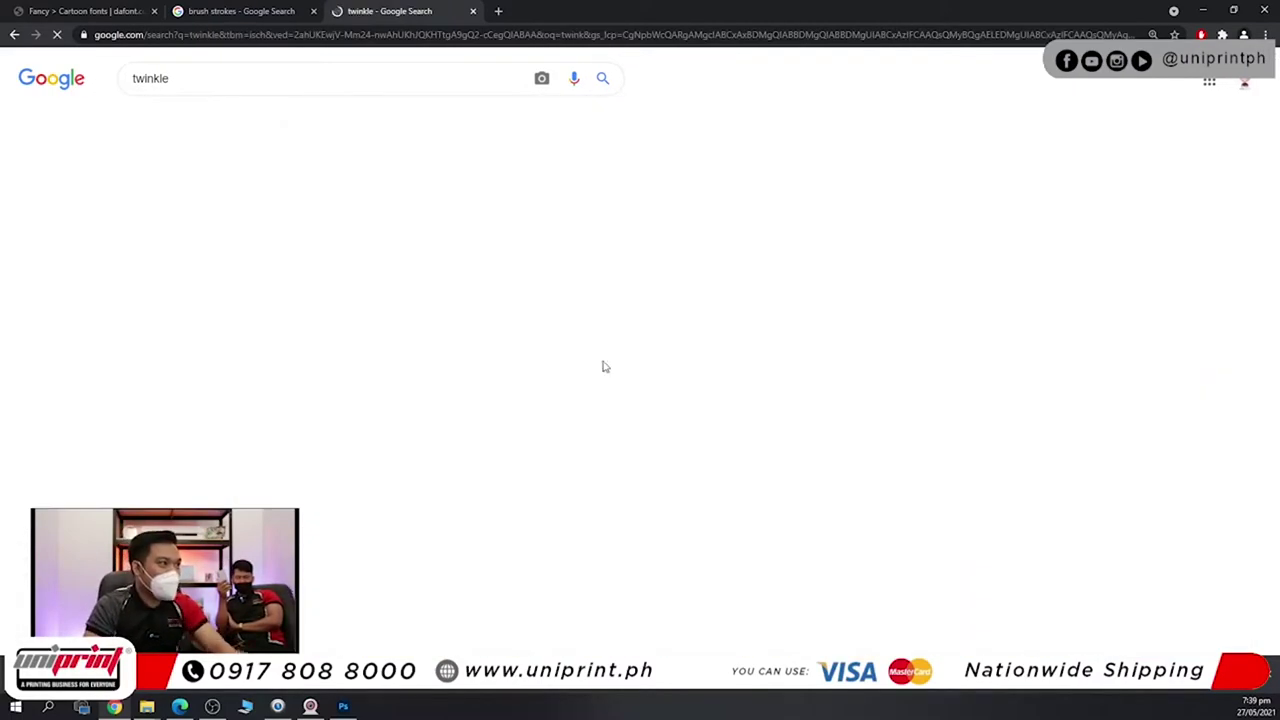
scroll(680, 470, down, 8)
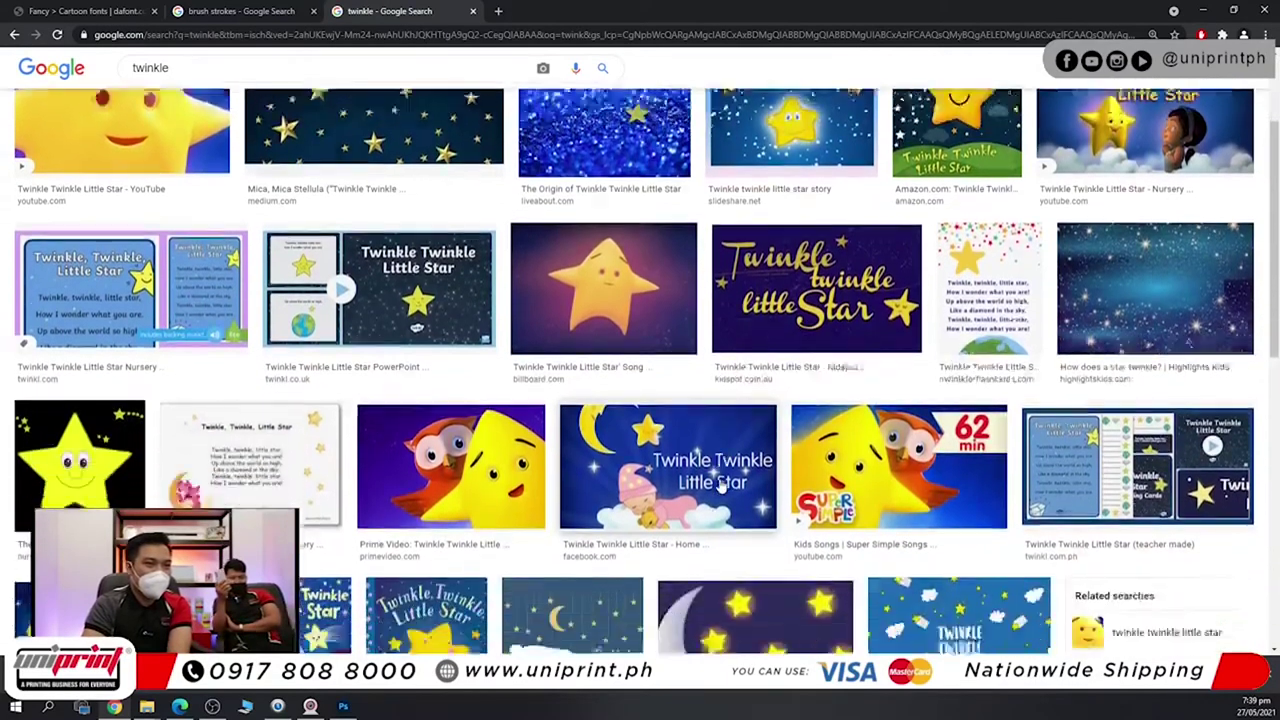
scroll(716, 487, down, 1)
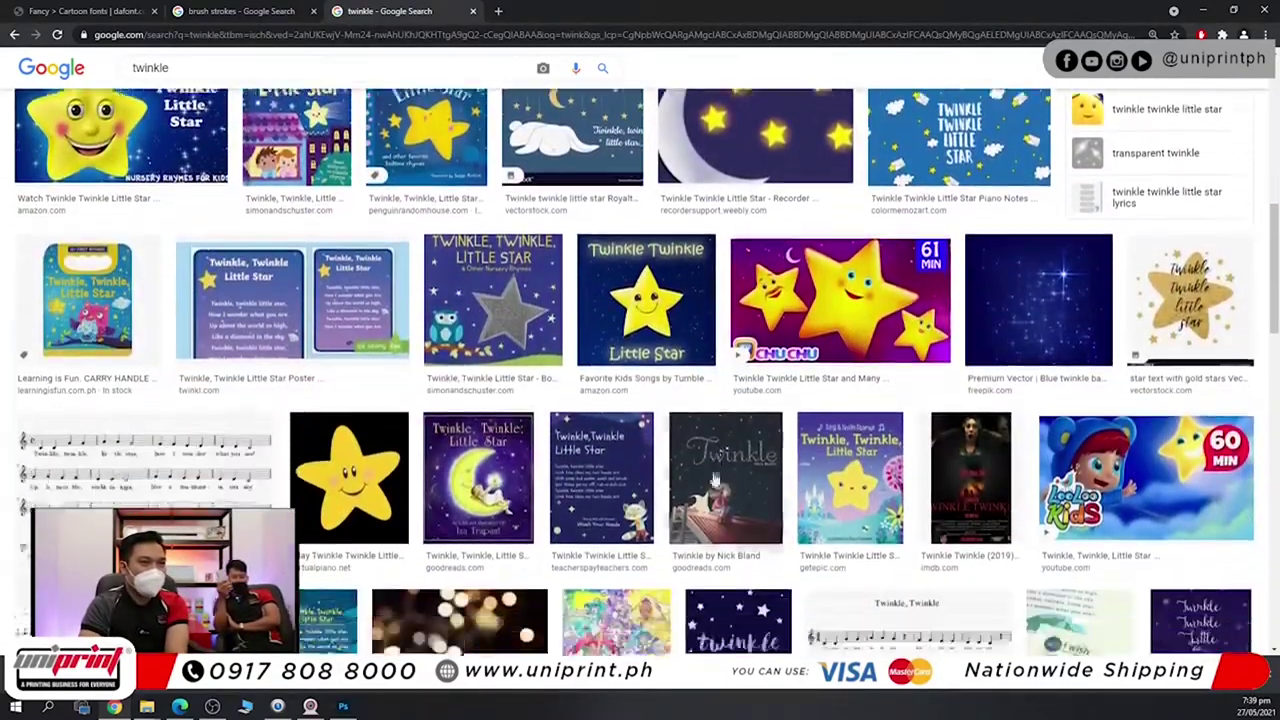
Search the images for "starlight".
drag(172, 68, 60, 80)
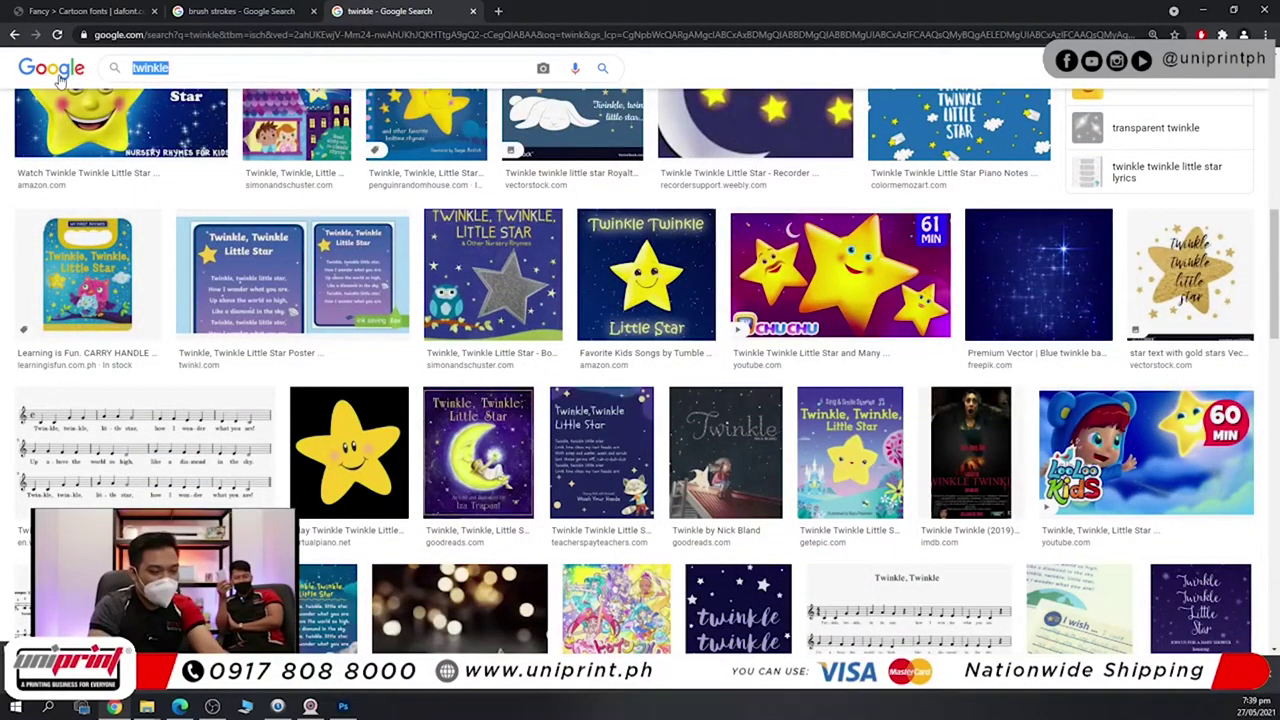
text(starlight)
key(Return)
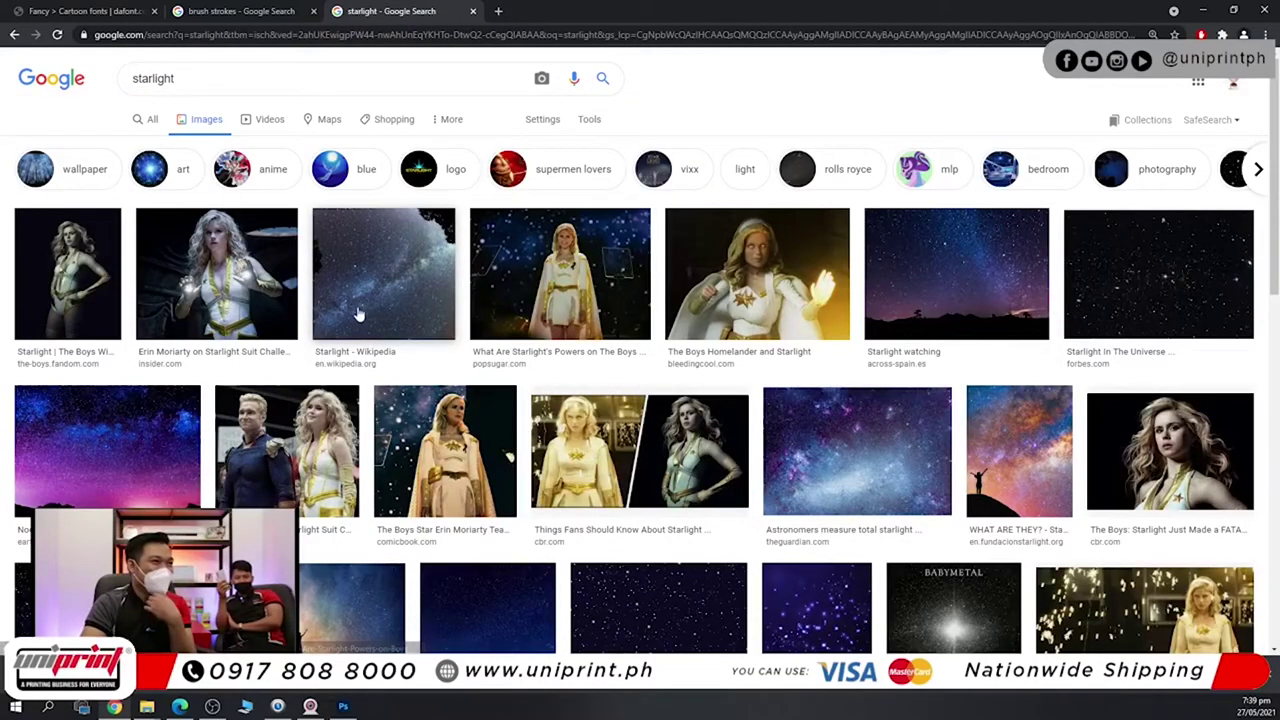
Search the images for "lens flare vector".
drag(194, 78, 30, 93)
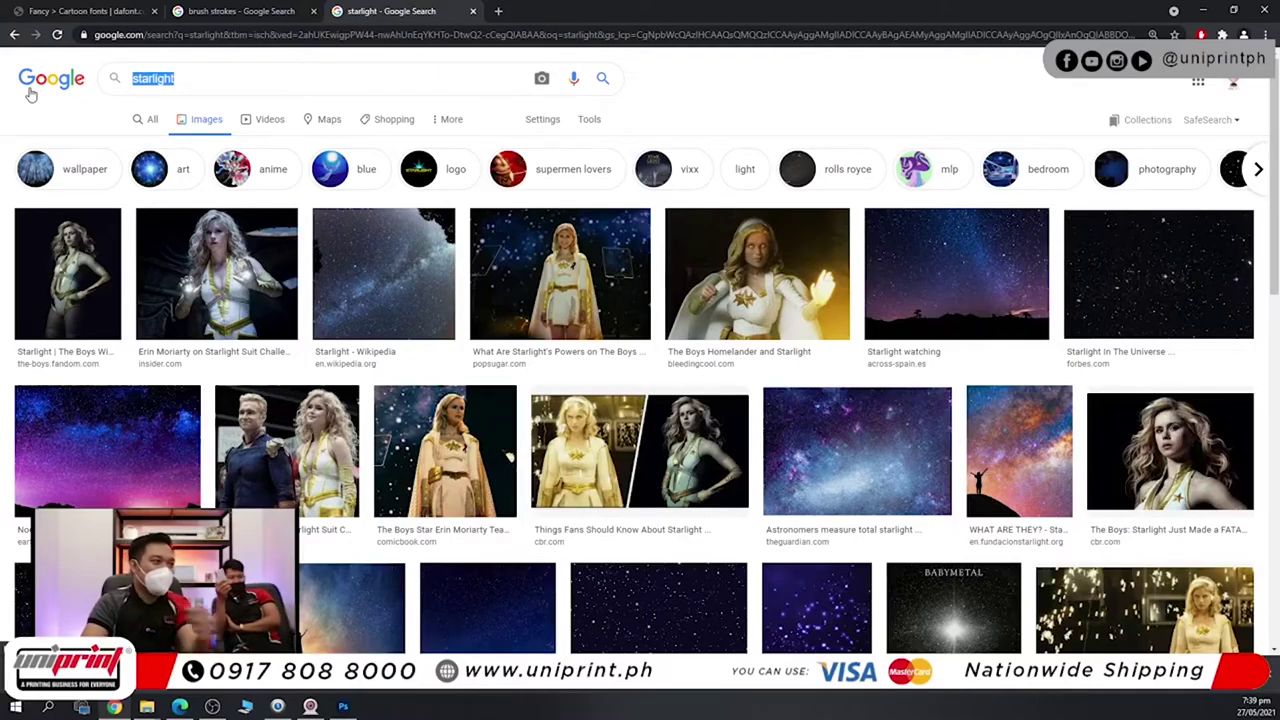
text(lens)
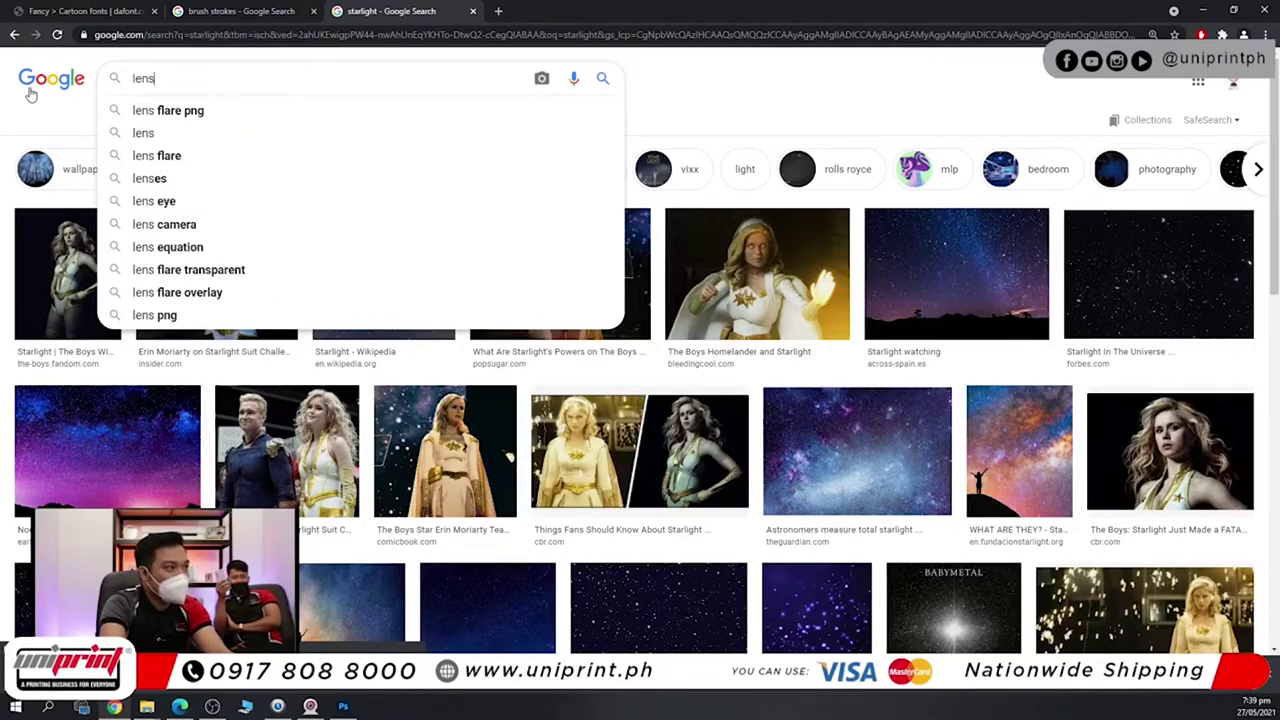
text( flare vec)
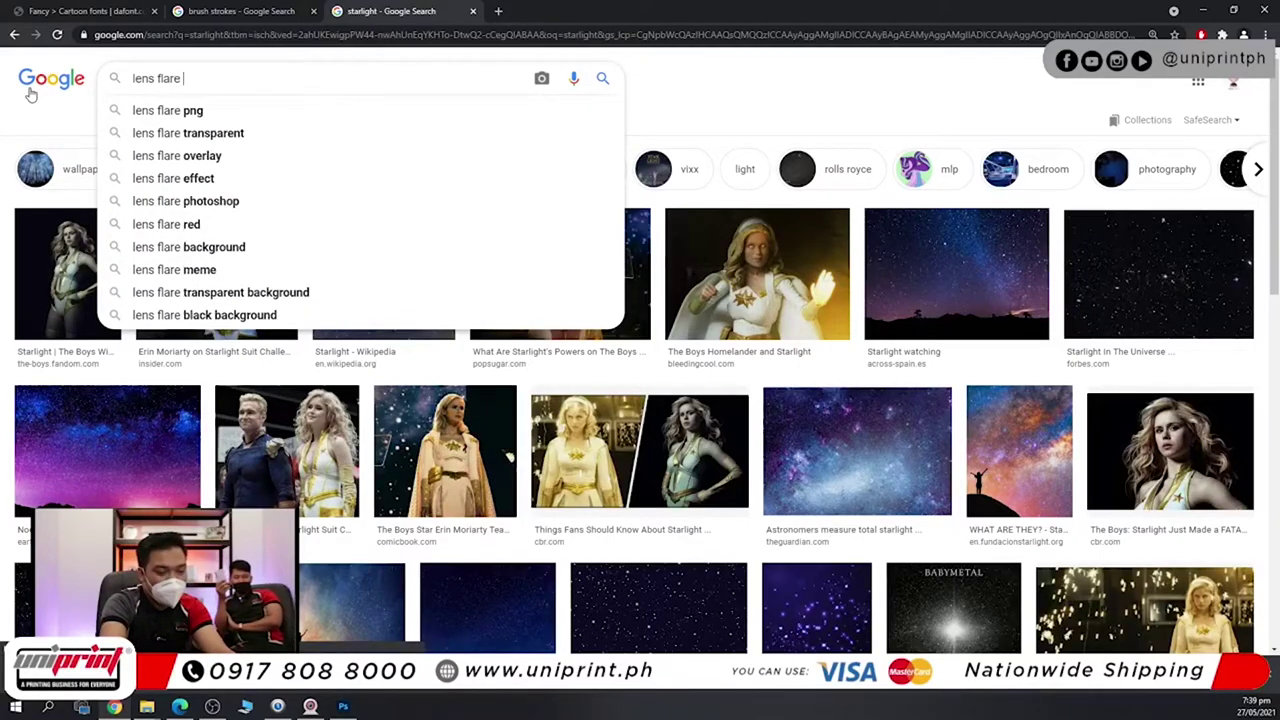
text(tor)
key(Return)
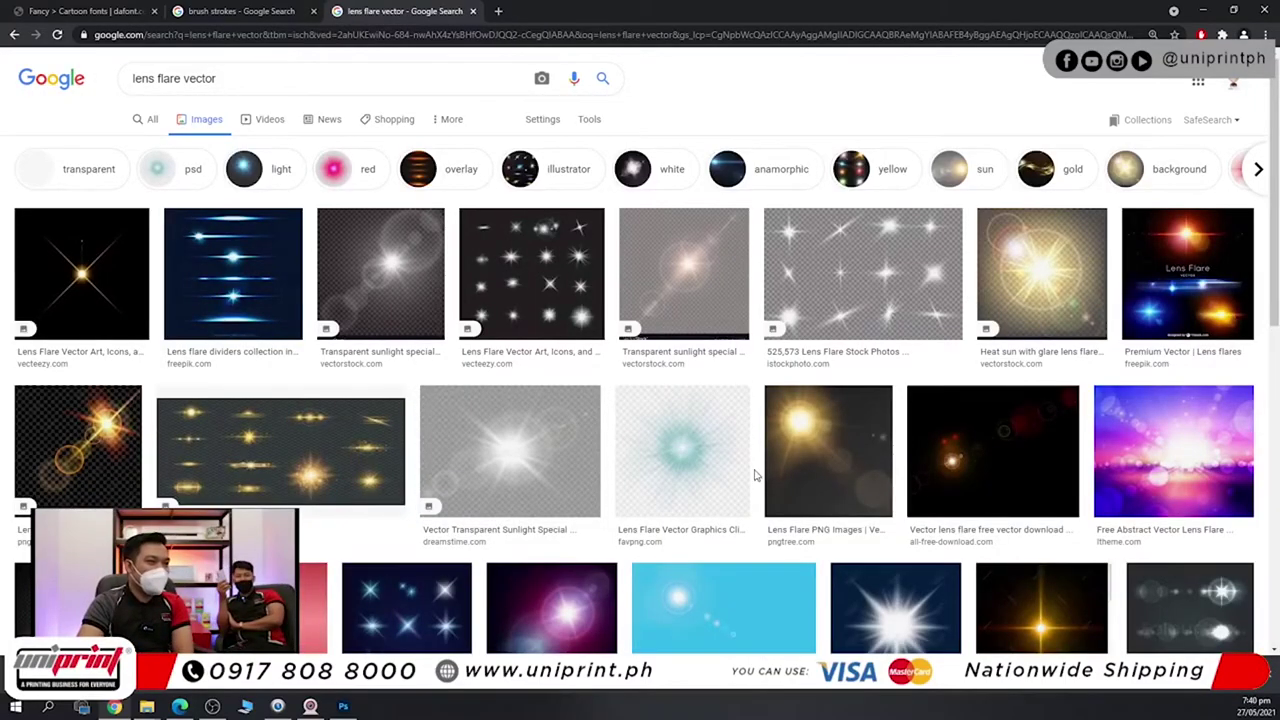
Examine the lens flare image results for a bright flare on a black background.
scroll(754, 473, down, 2)
scroll(754, 473, down, 3)
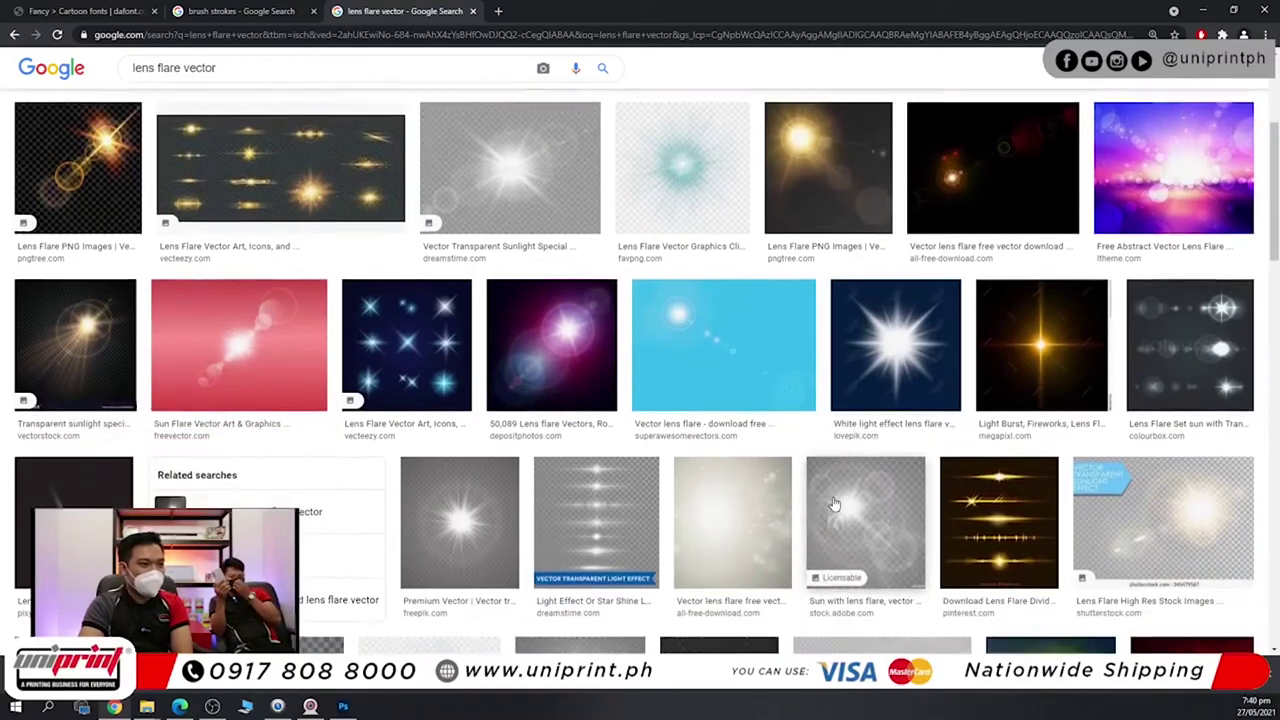
scroll(652, 487, down, 2)
scroll(570, 462, up, 3)
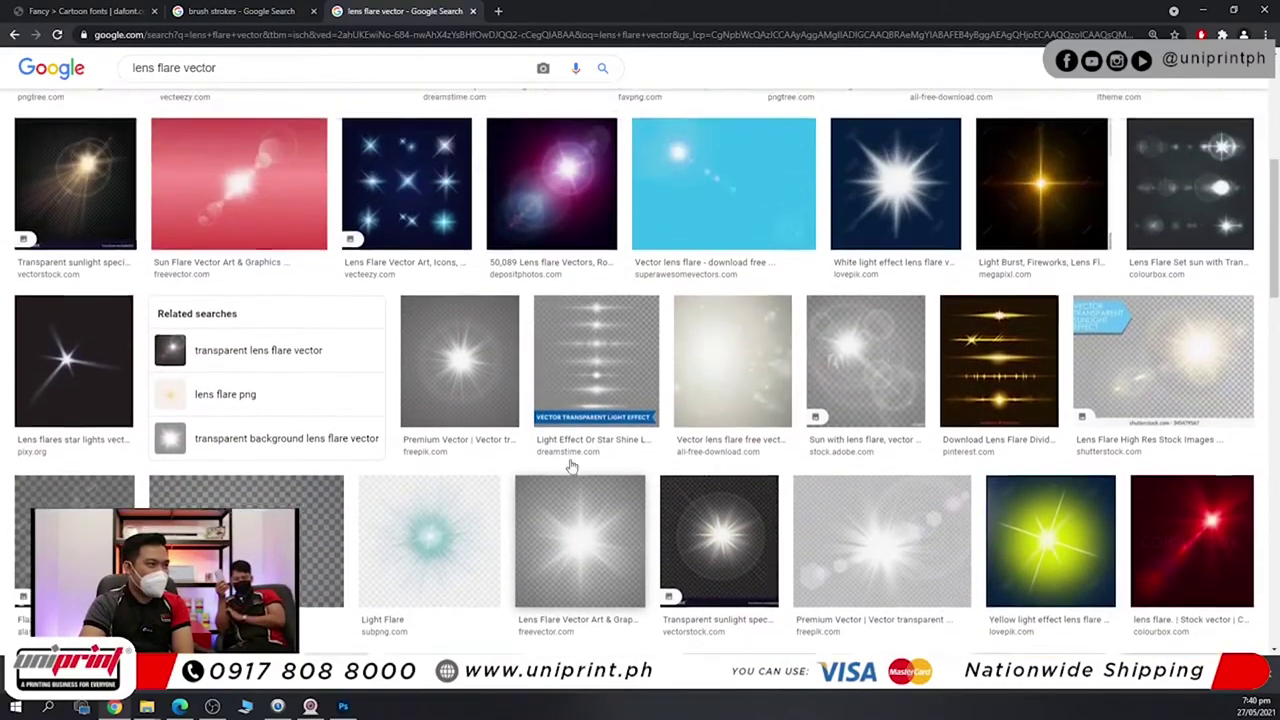
scroll(572, 467, up, 3)
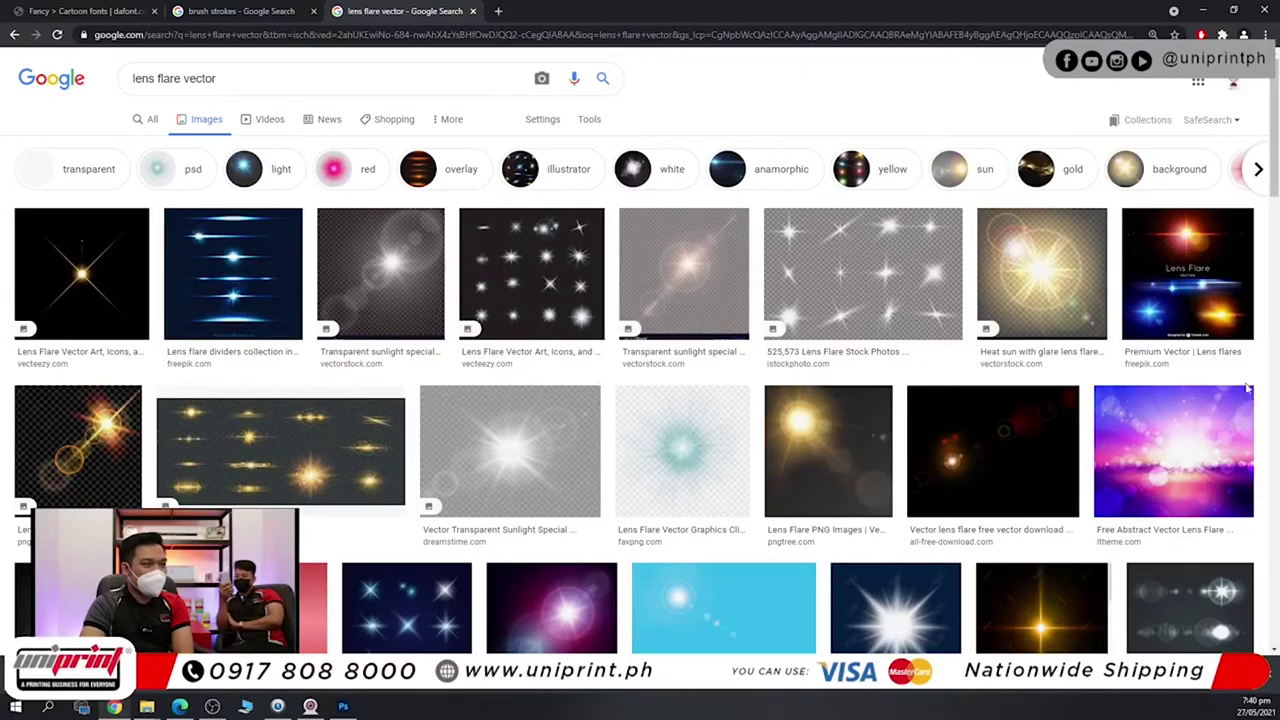
scroll(1015, 480, down, 3)
scroll(1015, 480, down, 8)
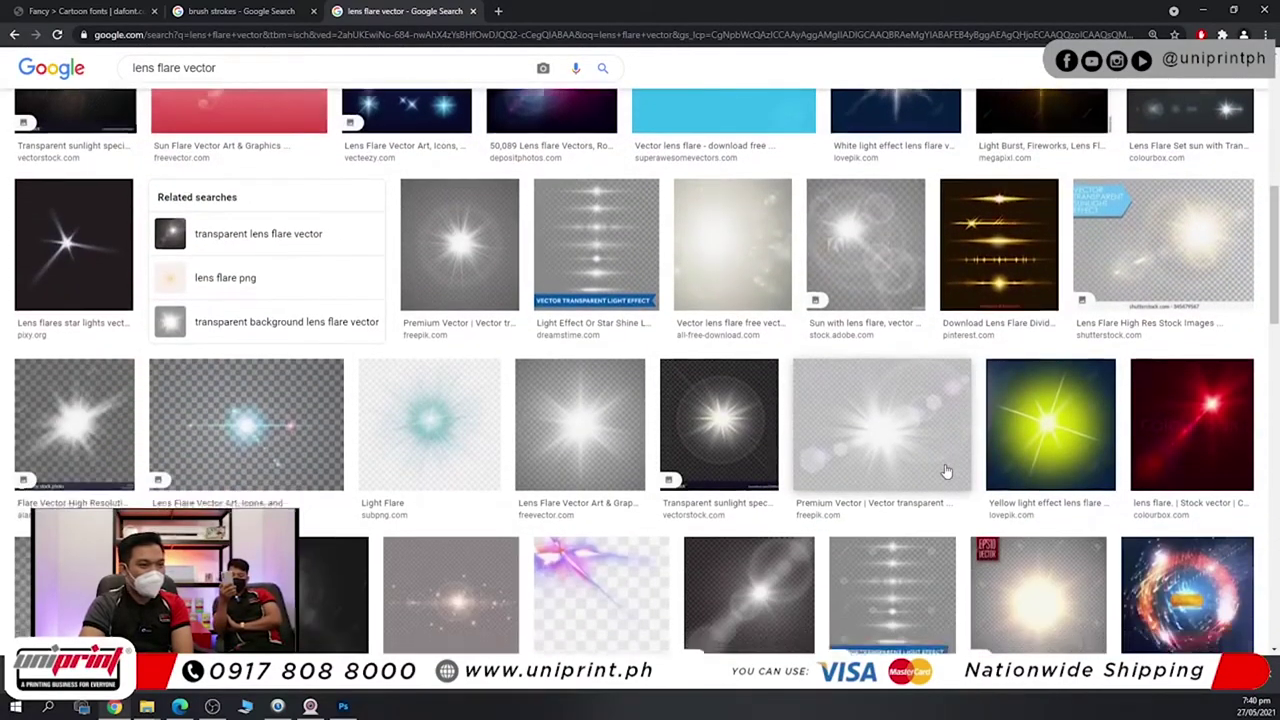
scroll(943, 468, down, 4)
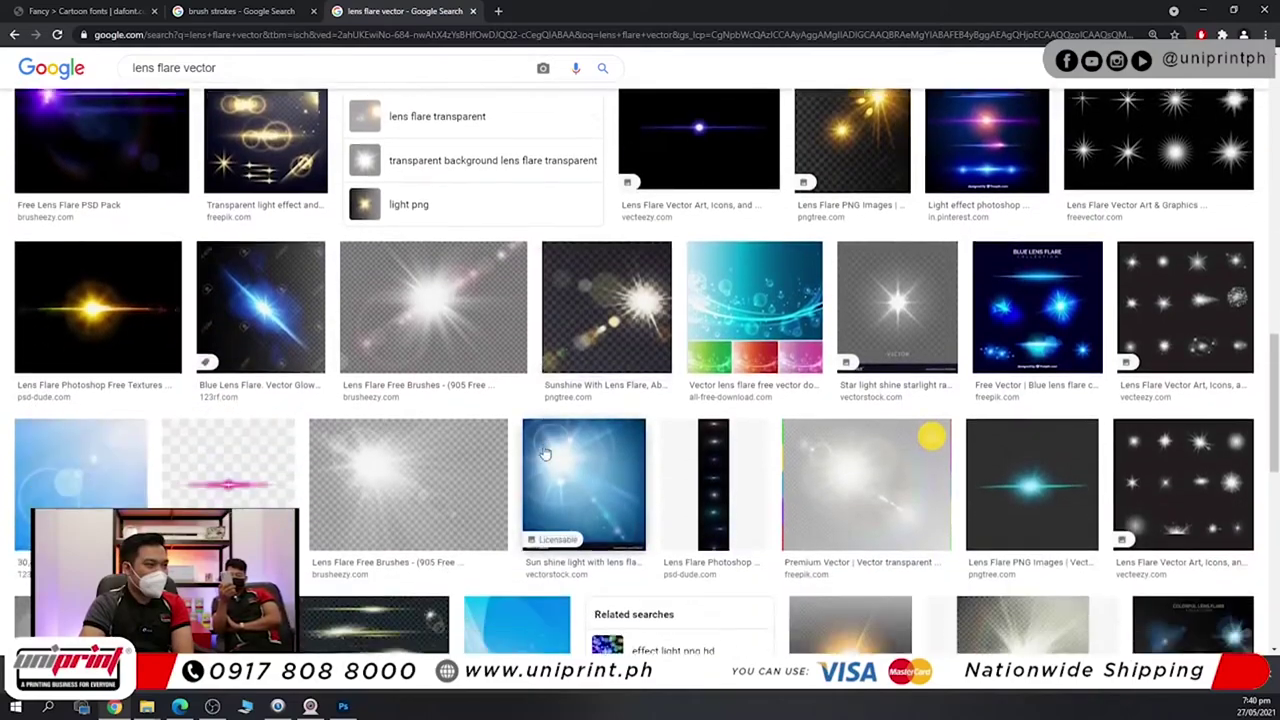
scroll(584, 428, down, 4)
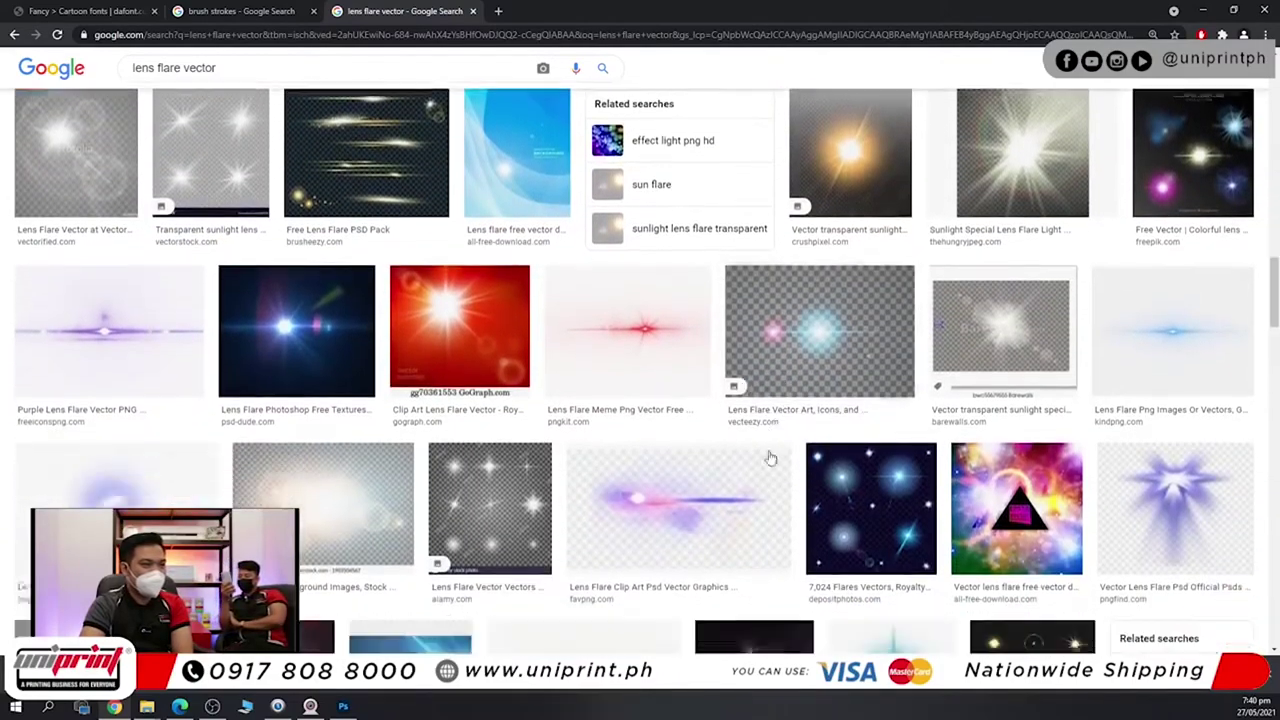
scroll(308, 245, down, 5)
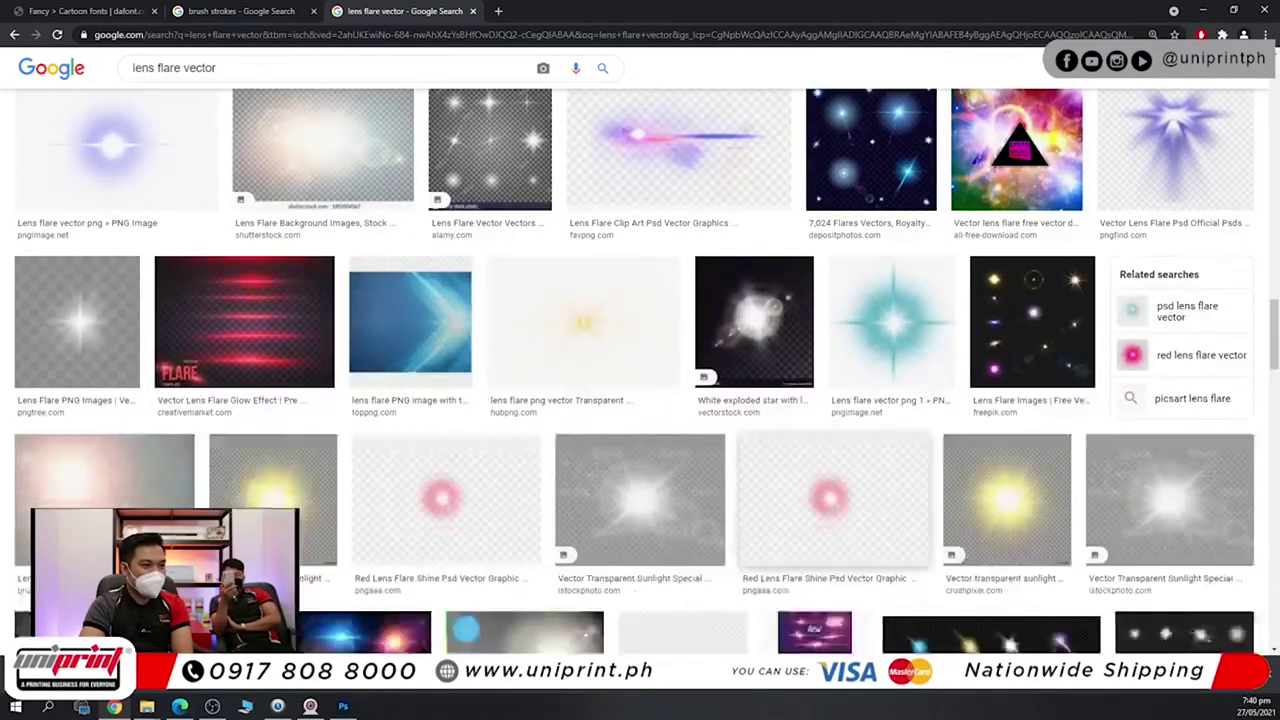
scroll(820, 522, down, 3)
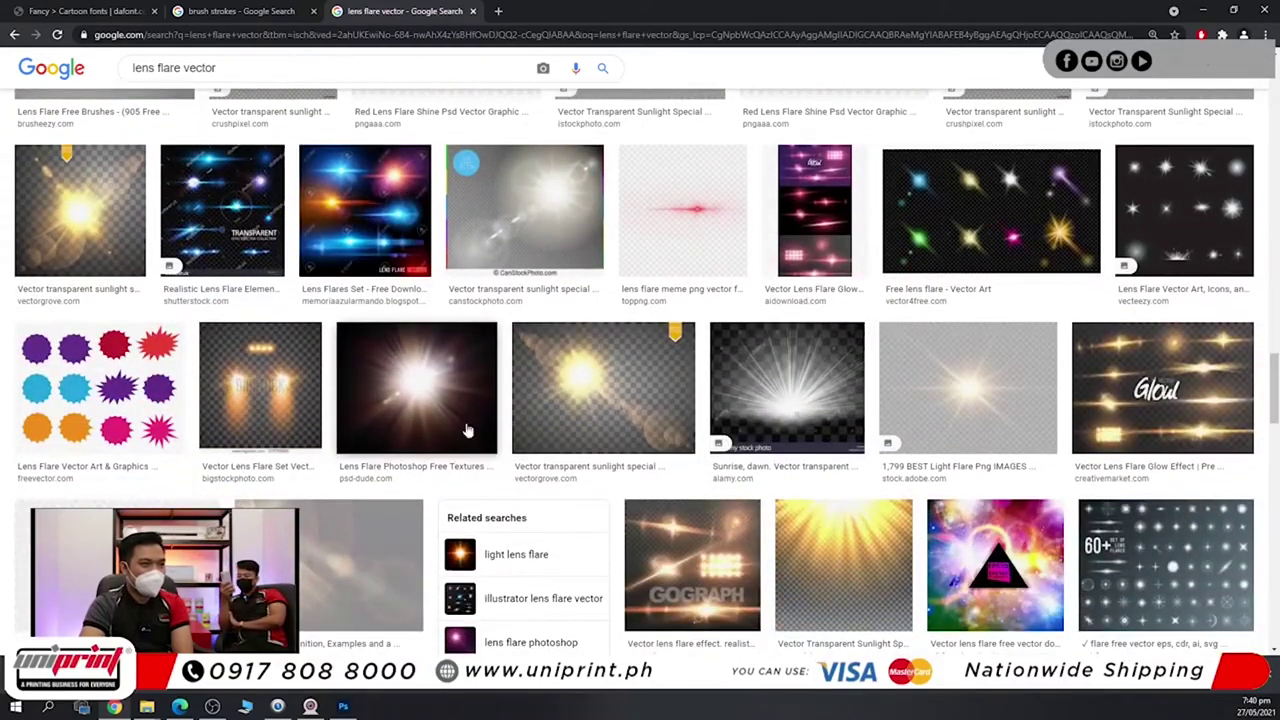
Open the PSD Dude "Lens Flare Photoshop Free Textures" image in a new tab and copy it.
click(820, 522)
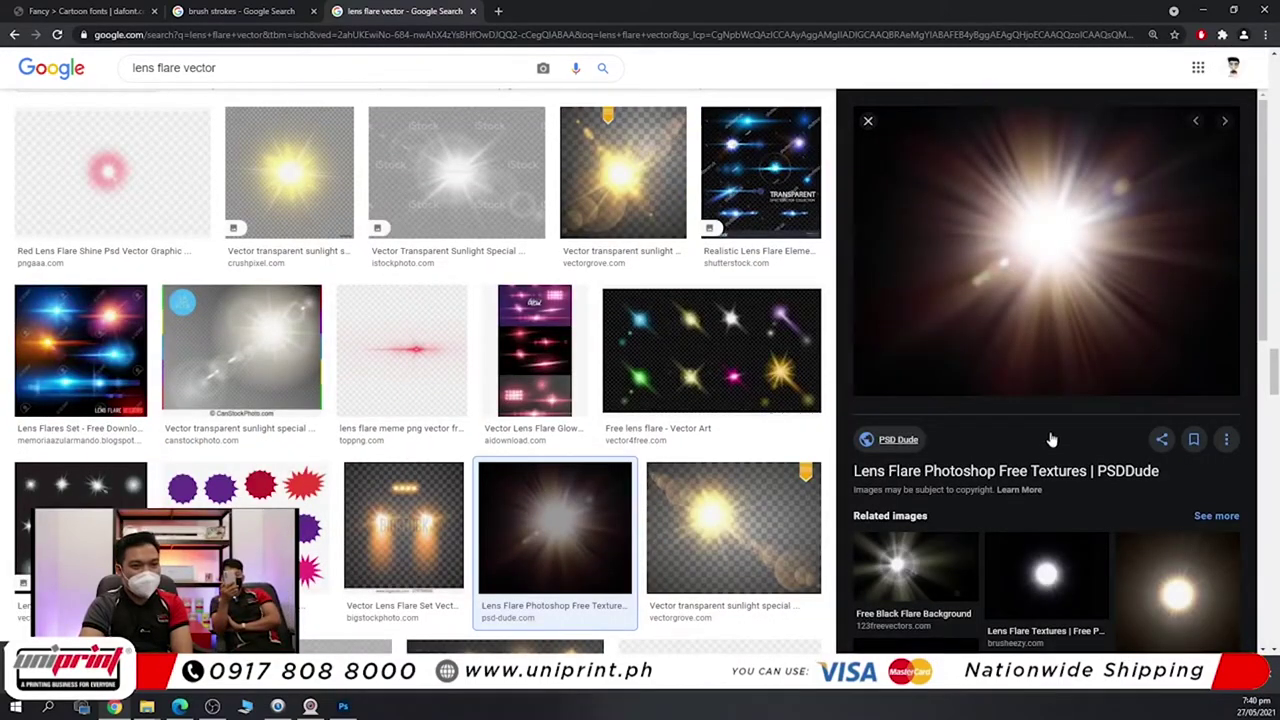
scroll(1051, 420, up, 1)
right_click(1060, 268)
click(1093, 392)
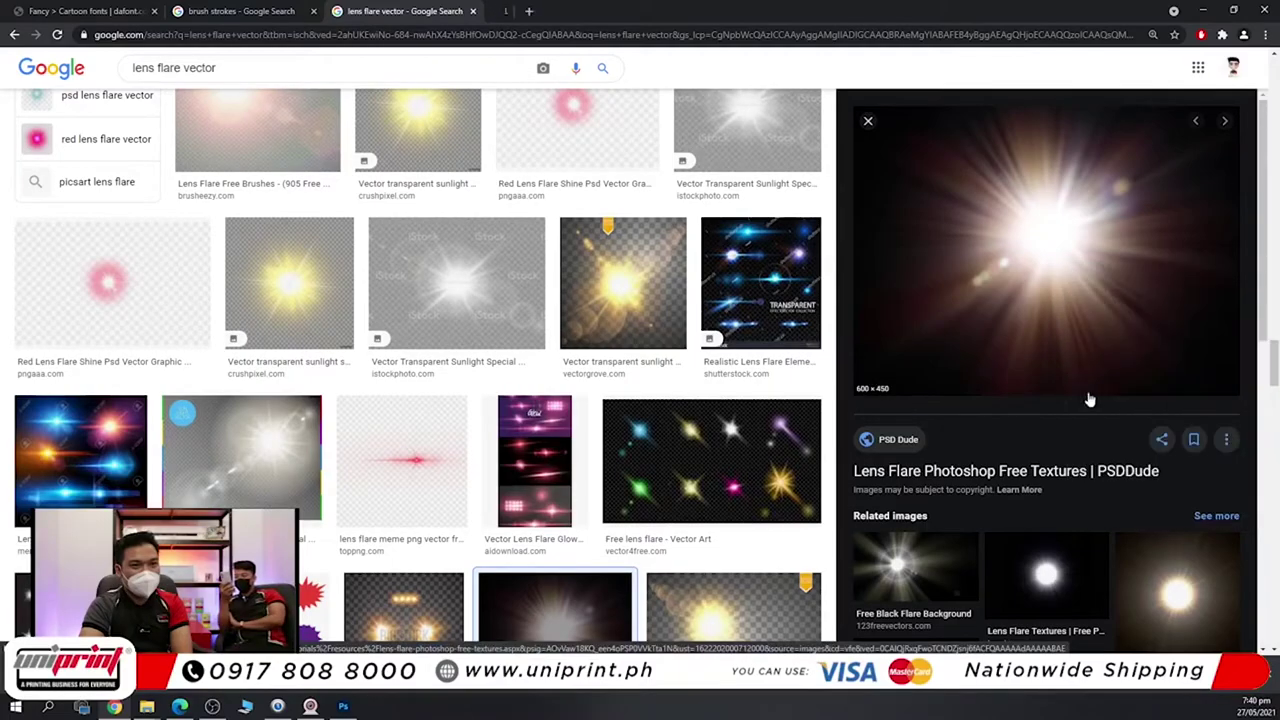
key(ctrl+Tab)
right_click(645, 331)
click(688, 366)
Return to the search results and pick the Pngtree "Isolated White Rays With Lens Flare" image from the related images.
click(449, 7)
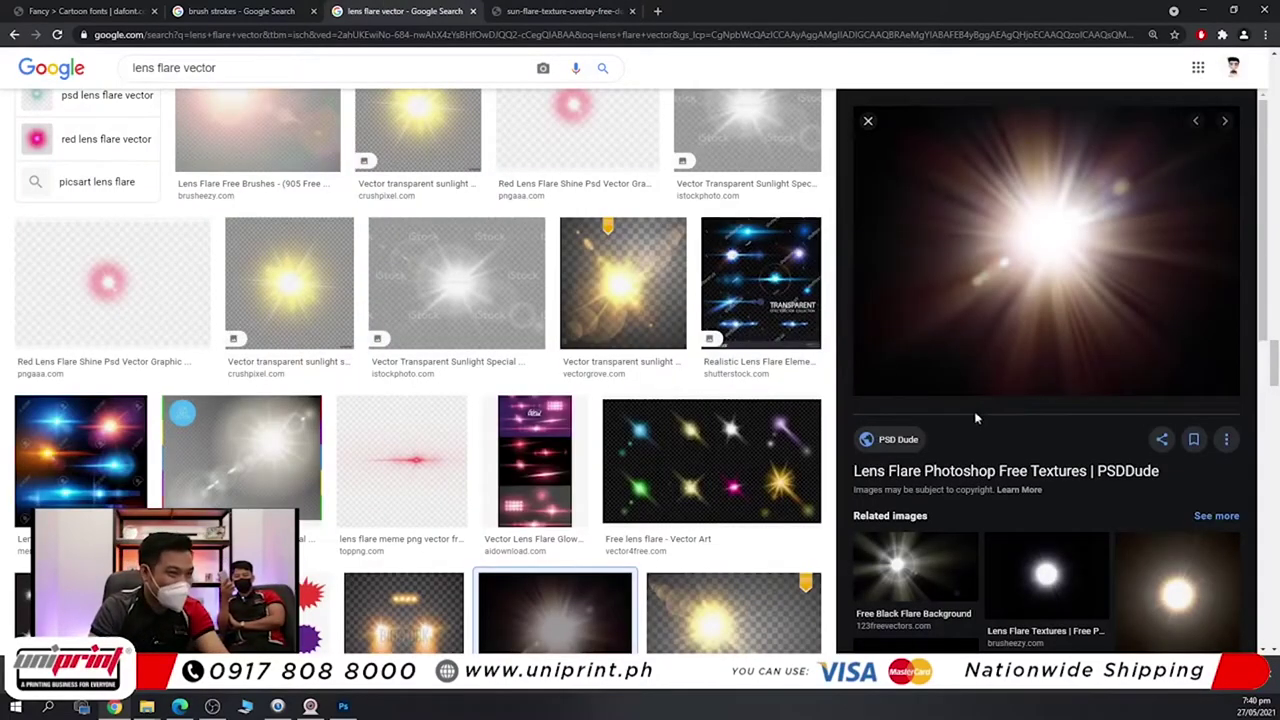
scroll(1051, 430, down, 4)
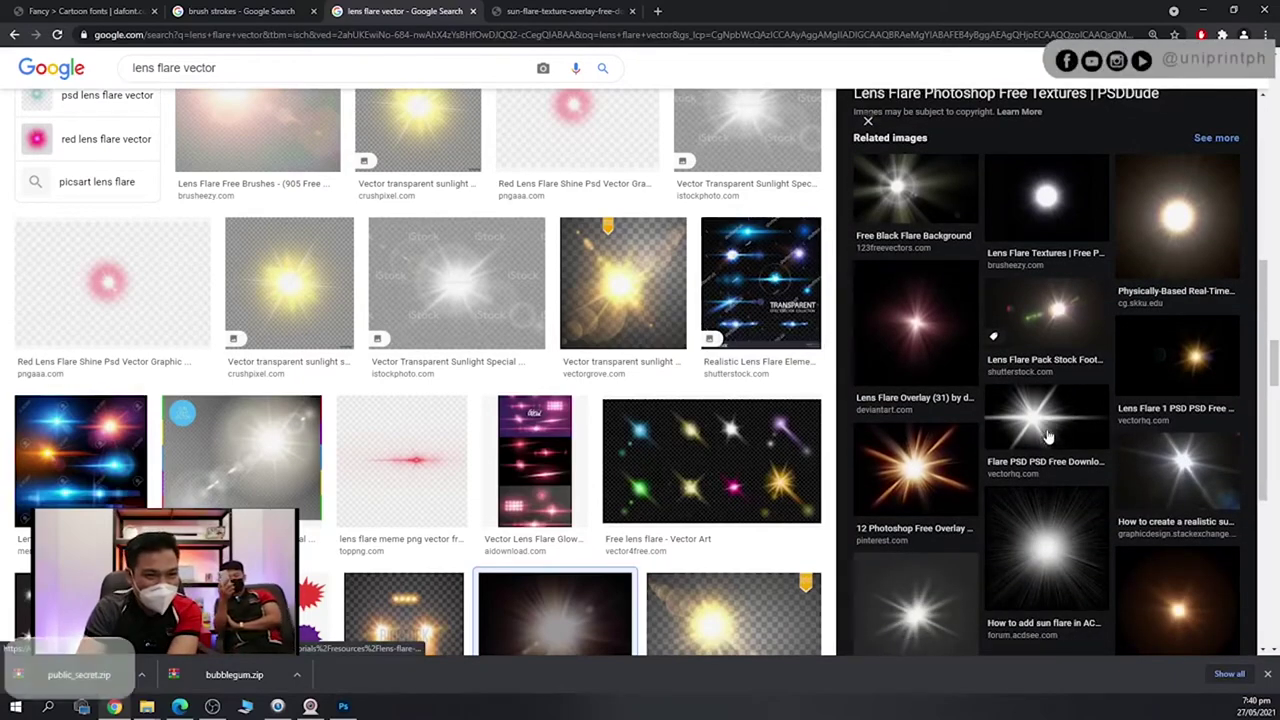
click(1051, 430)
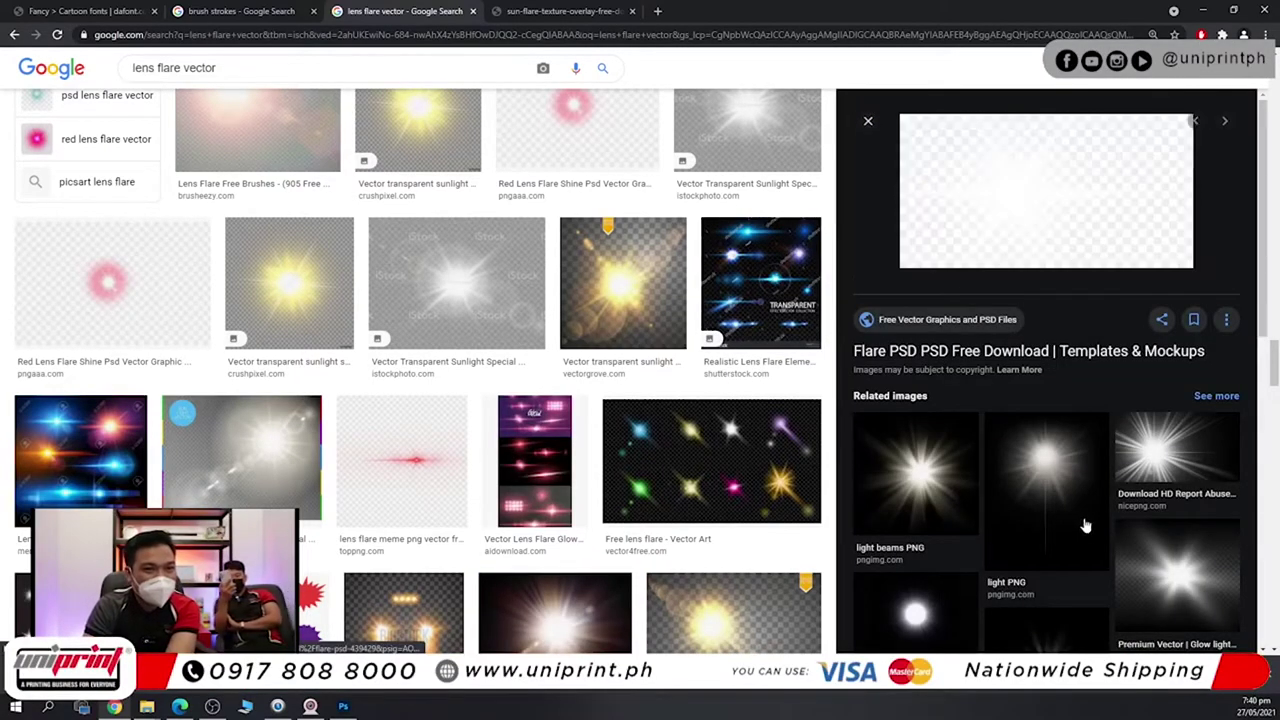
scroll(1095, 520, down, 3)
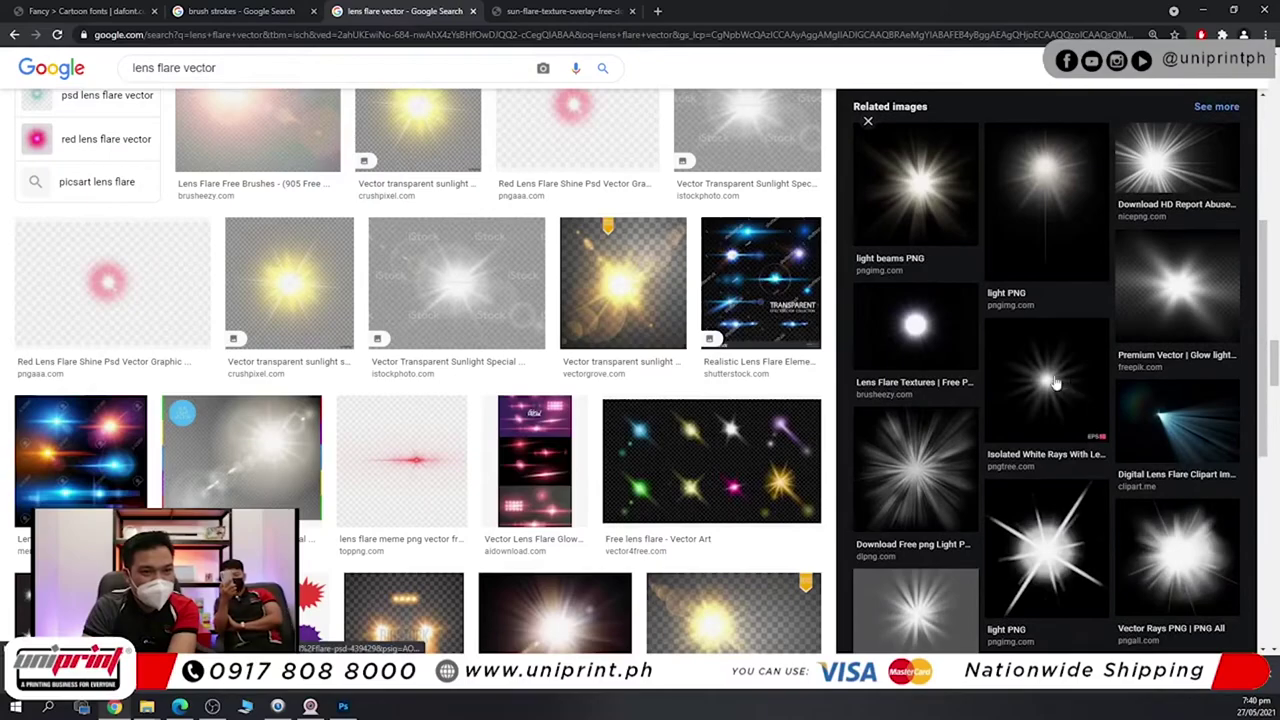
click(1057, 382)
Open the white rays flare image in its own tab and copy the image.
right_click(1063, 313)
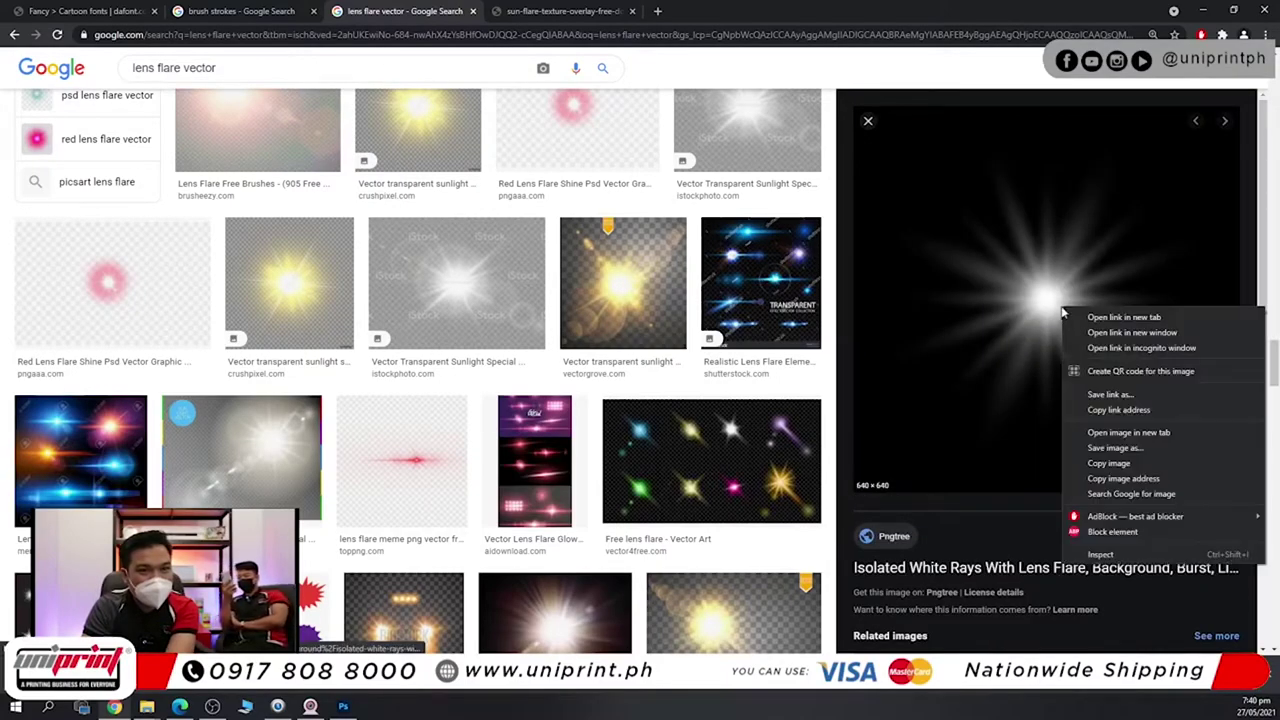
click(1100, 432)
click(718, 9)
right_click(632, 365)
click(660, 386)
Switch to Photoshop, paste the flare into caricature.psd and move it up over the caricature's mouth and chin.
click(343, 706)
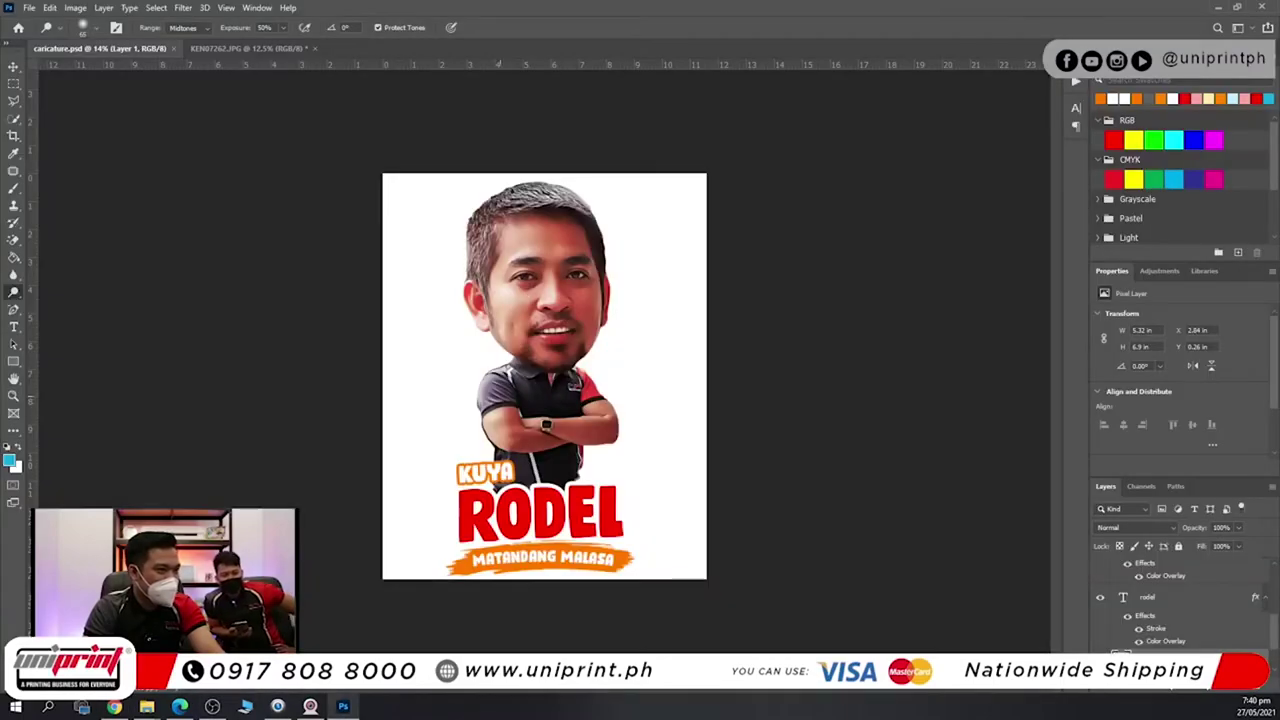
key(ctrl+v)
key(ctrl+0)
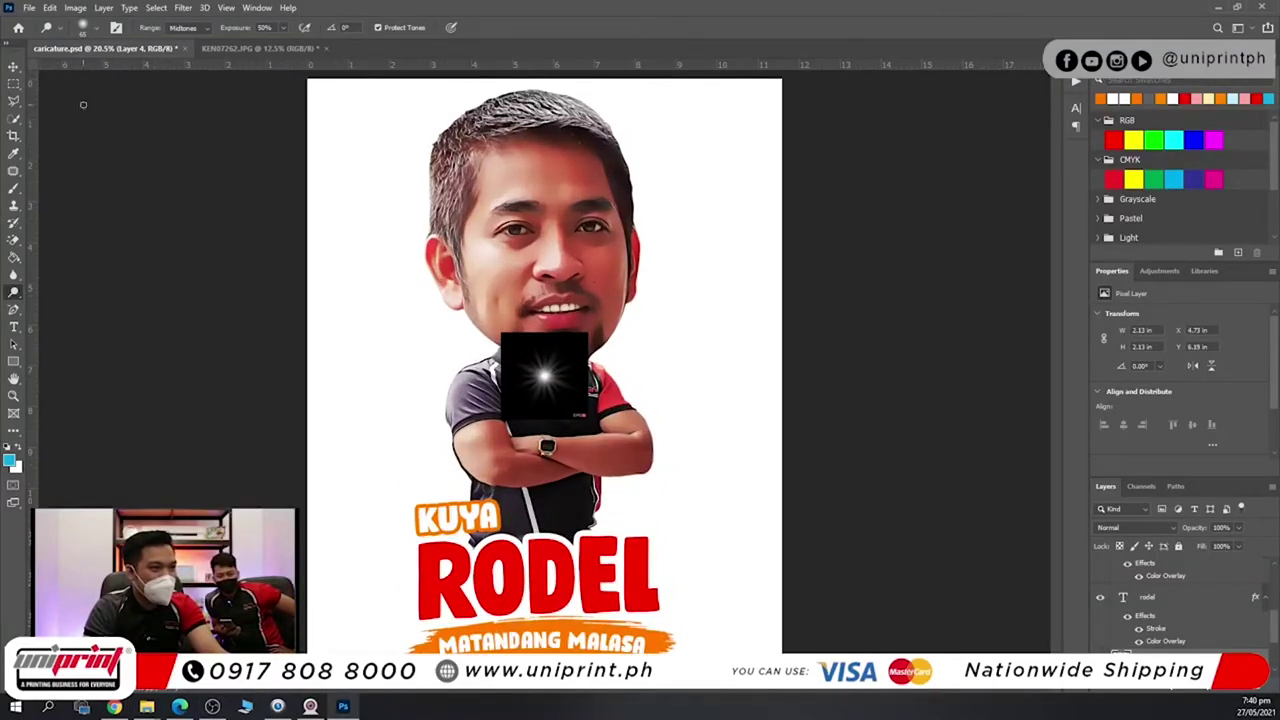
click(14, 66)
drag(540, 382, 519, 318)
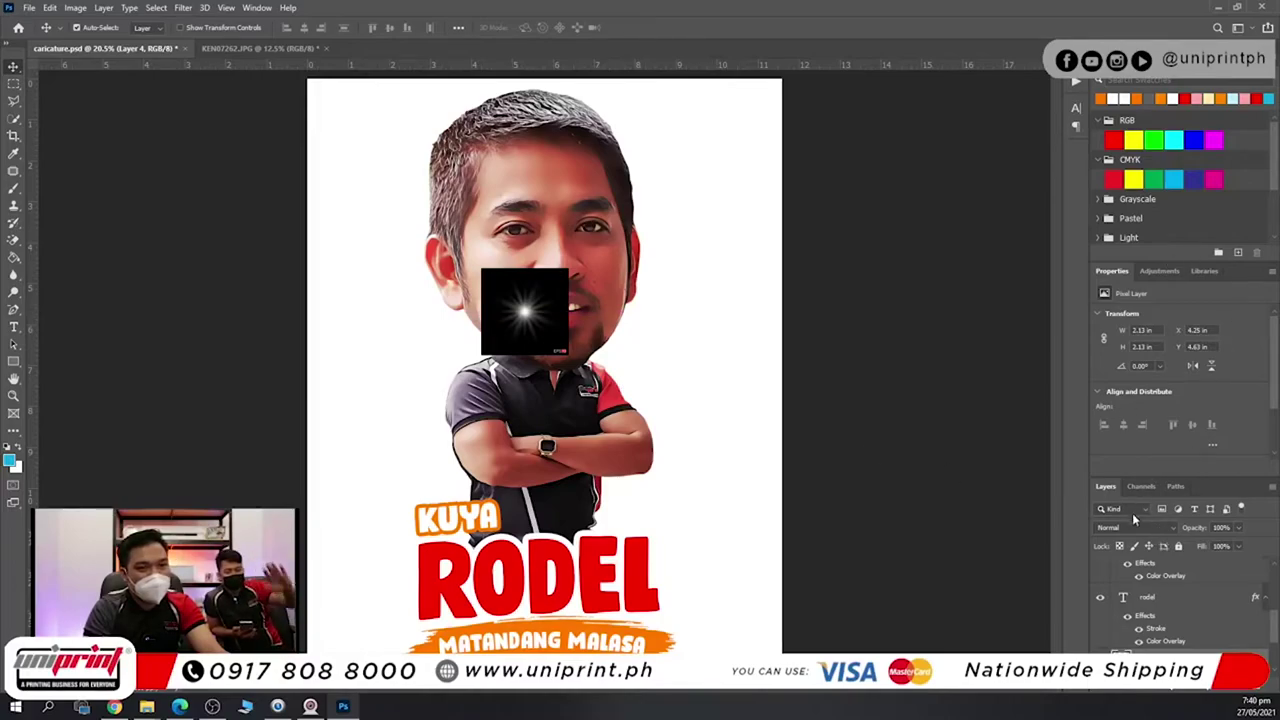
Set the pasted flare layer's blend mode to Screen and move the flare to the left corner of the mouth.
click(1133, 527)
click(1113, 476)
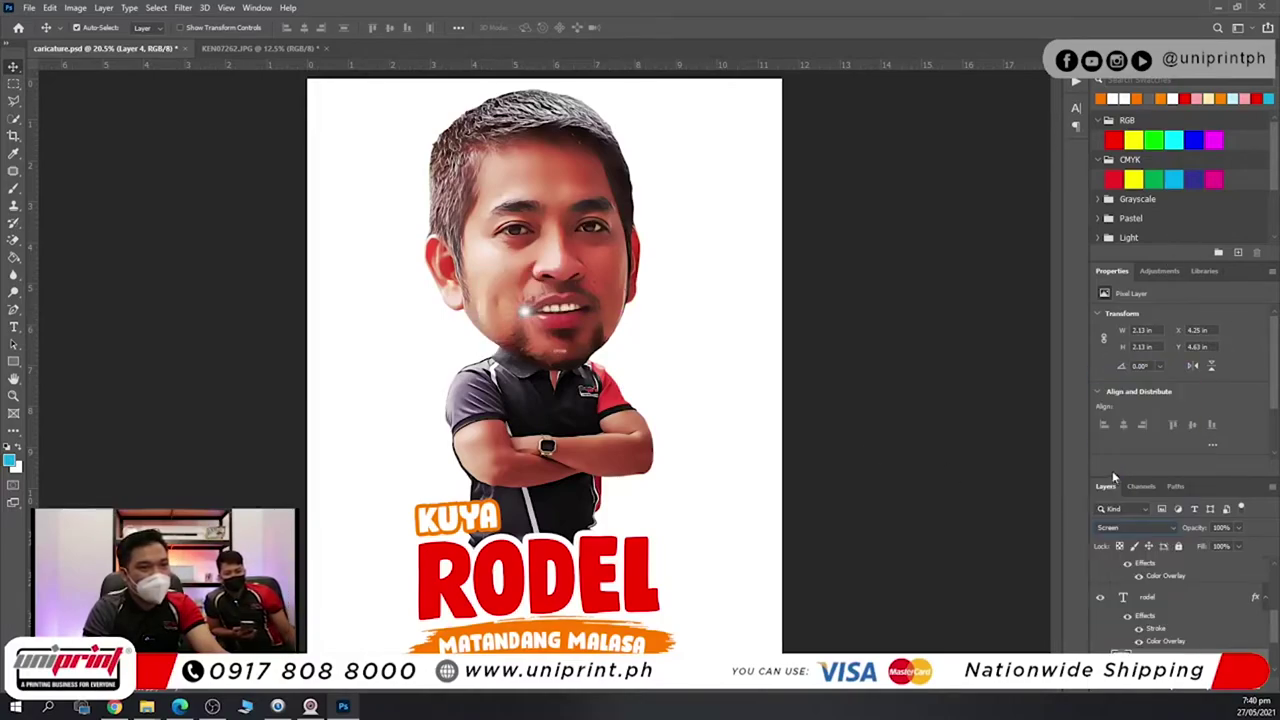
scroll(527, 316, up, 3)
mouse_move(527, 316)
mouse_down()
mouse_move(575, 315)
mouse_move(541, 320)
mouse_up()
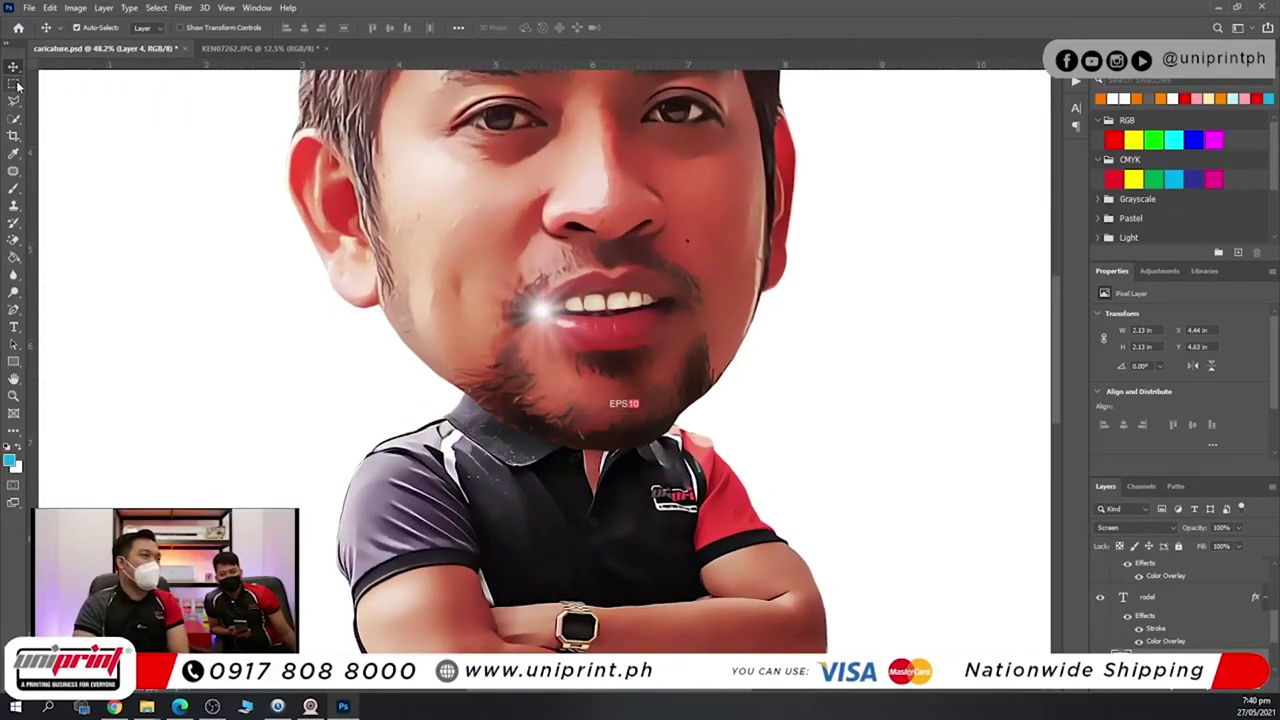
Erase the EPS10 watermark from the flare layer with a rectangular selection, then deselect.
click(14, 83)
drag(690, 385, 607, 432)
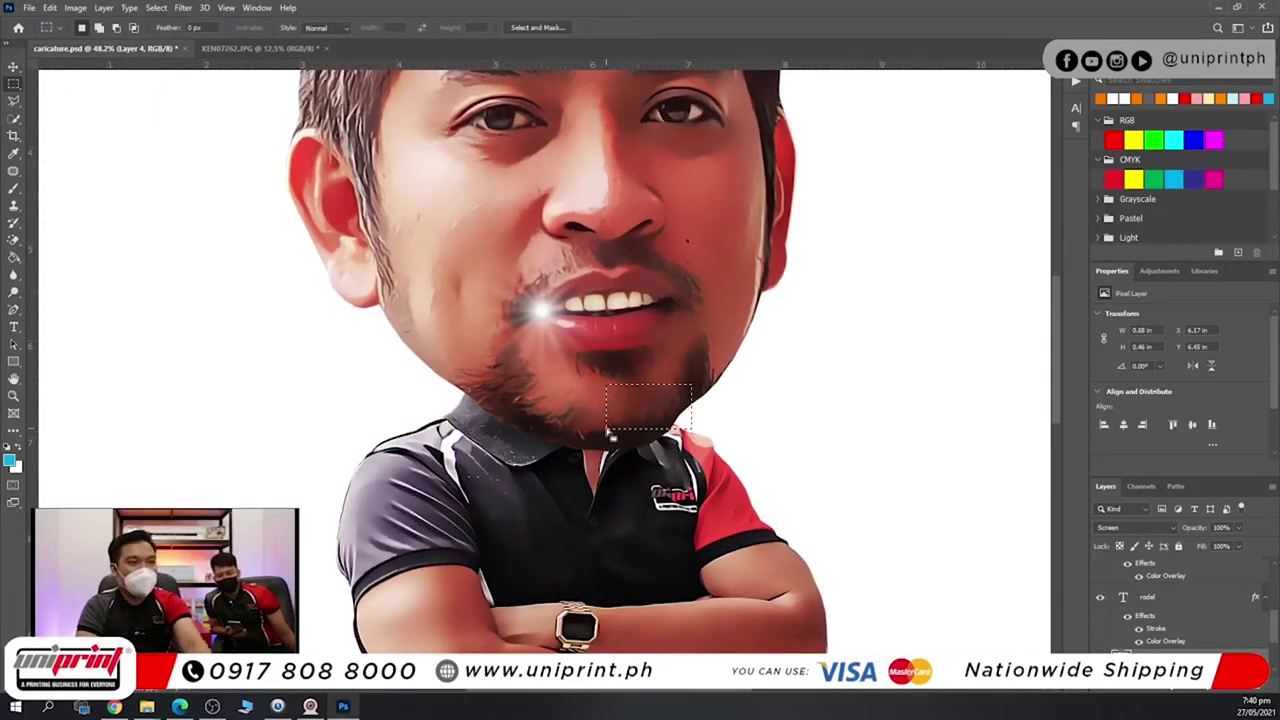
key(ctrl+d)
Enlarge the flare to about 3.93 in wide and shift it over the left cheek.
key(ctrl+0)
key(ctrl+t)
drag(578, 268, 628, 232)
drag(563, 303, 525, 293)
key(Return)
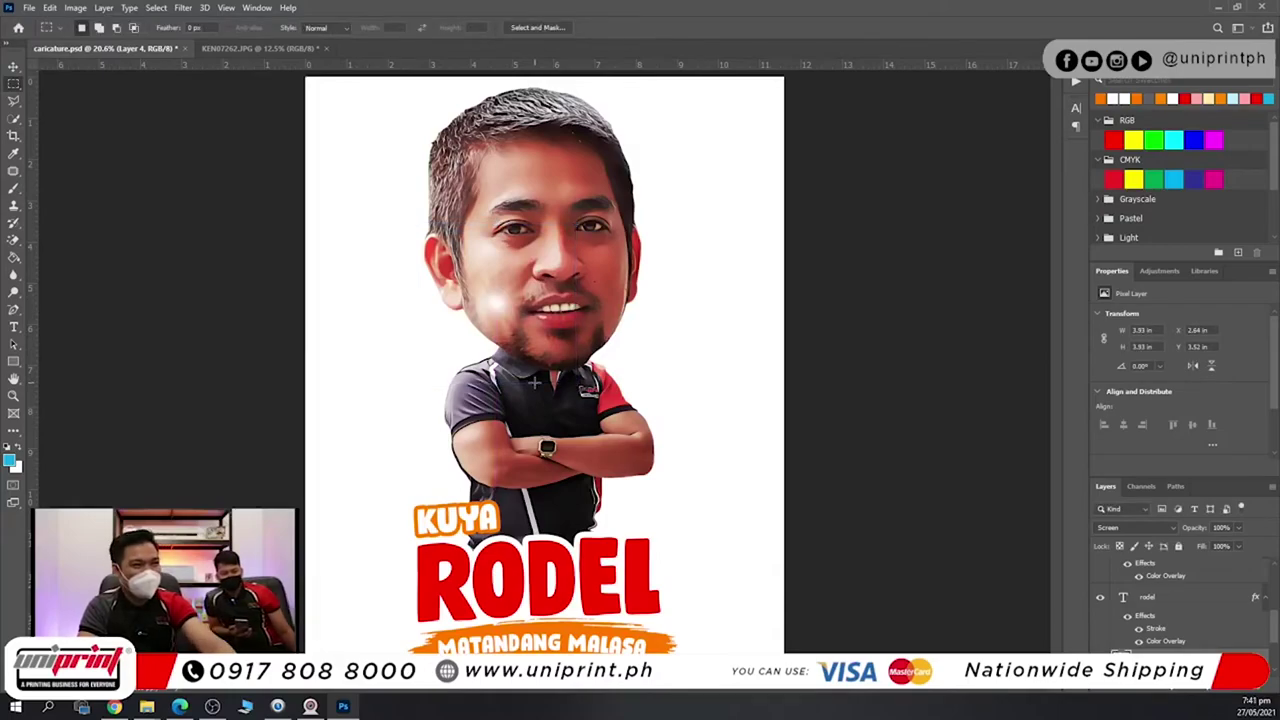
Delete the enlarged flare layer from the caricature.
click(14, 67)
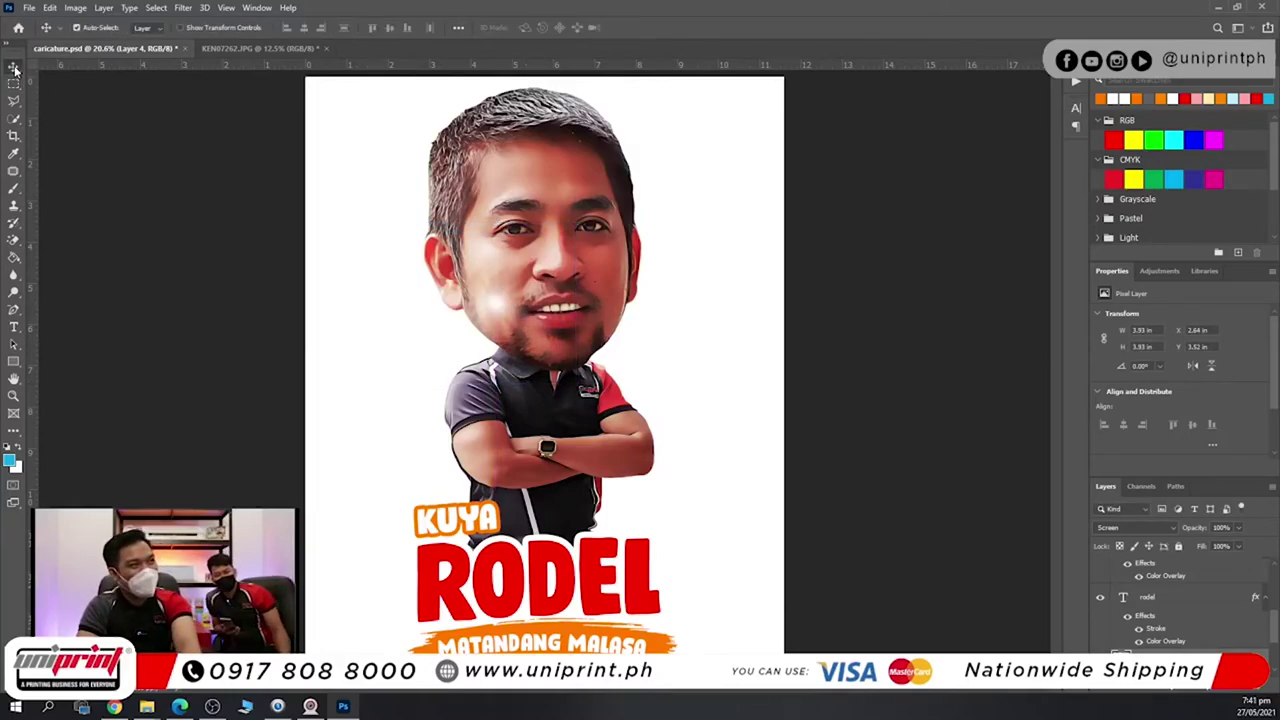
key(Delete)
scroll(560, 326, down, 4)
scroll(560, 326, up, 4)
scroll(560, 326, down, 3)
Switch to Chrome, return to the lens flare vector results and pick the four-pointed Pngtree white rays image from the related images.
click(114, 707)
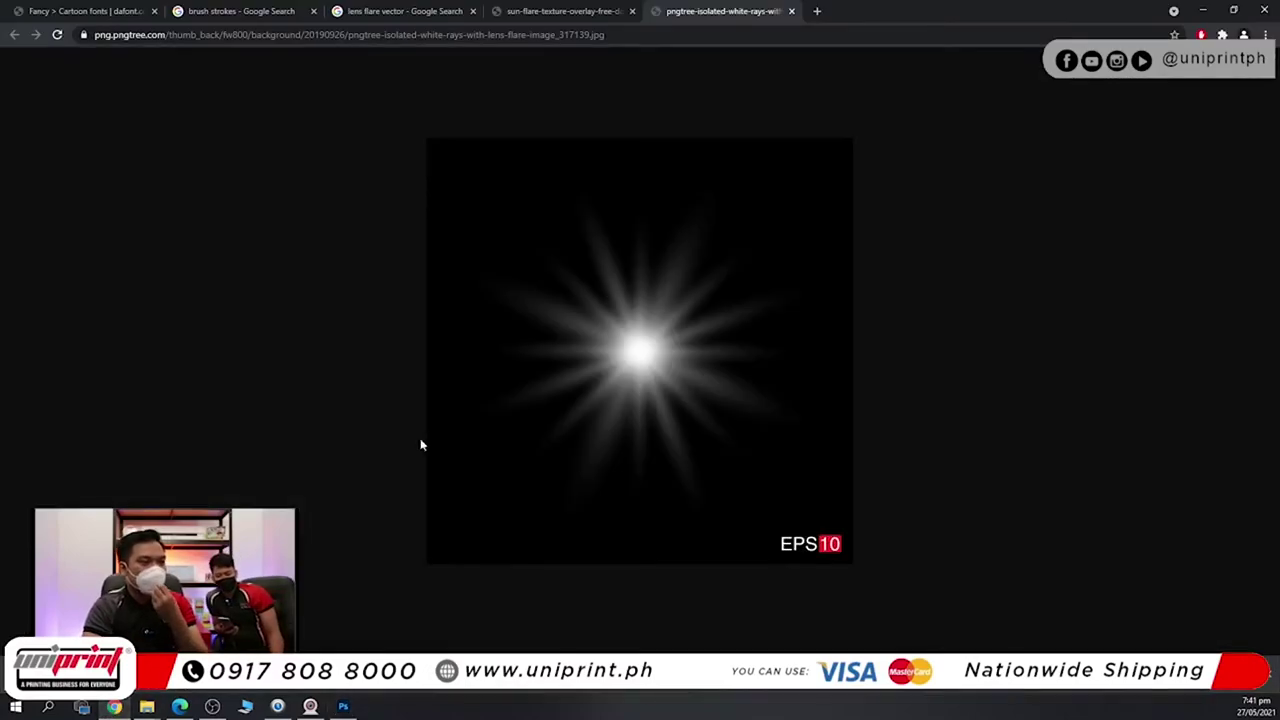
click(392, 8)
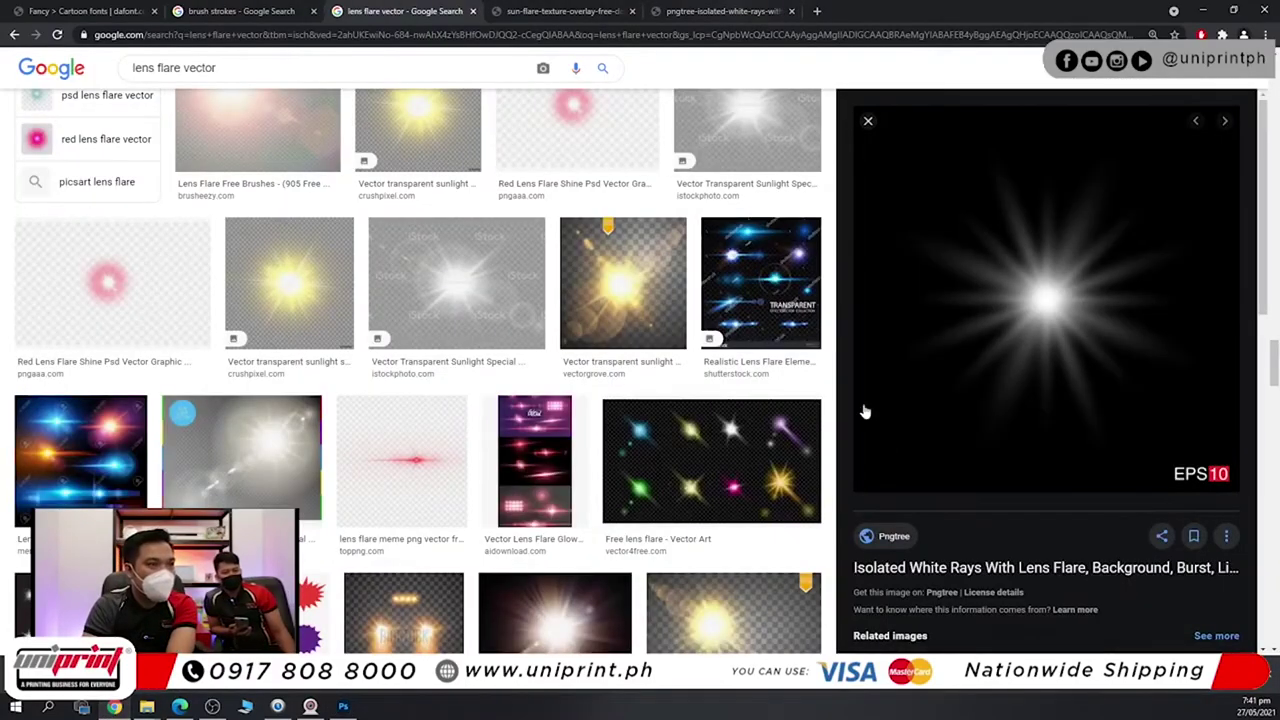
scroll(866, 411, down, 8)
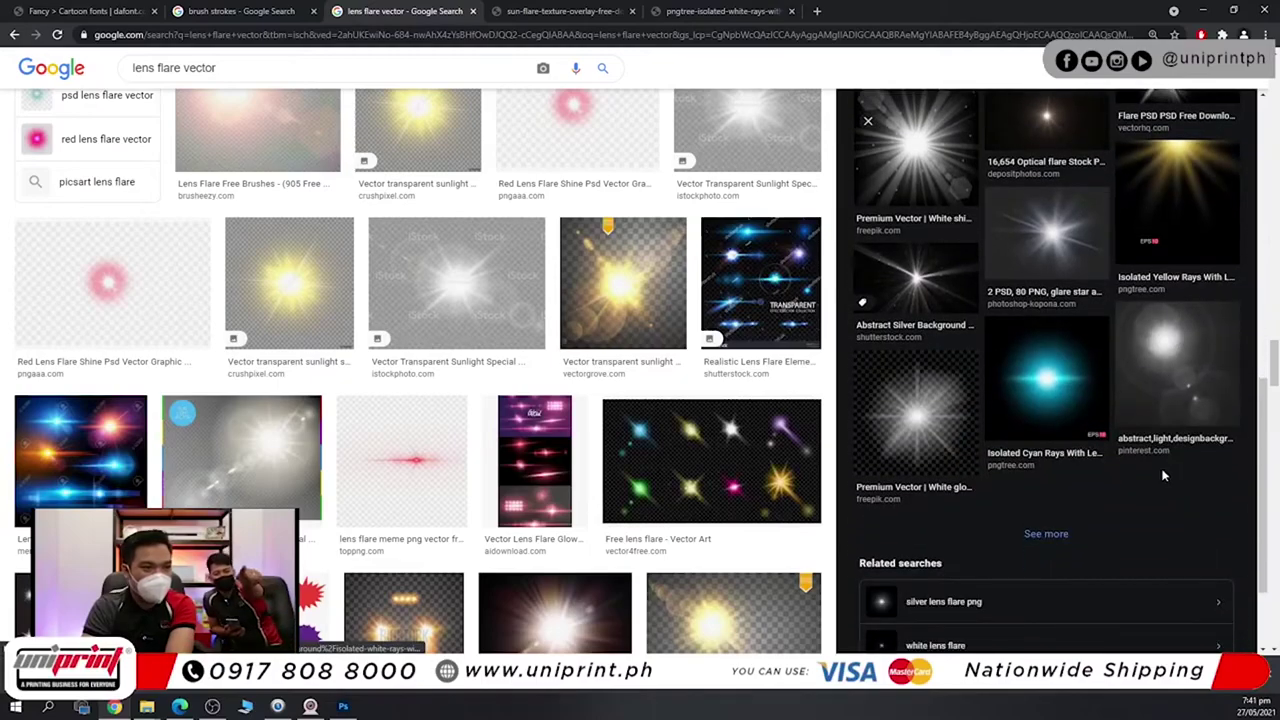
scroll(1163, 475, up, 8)
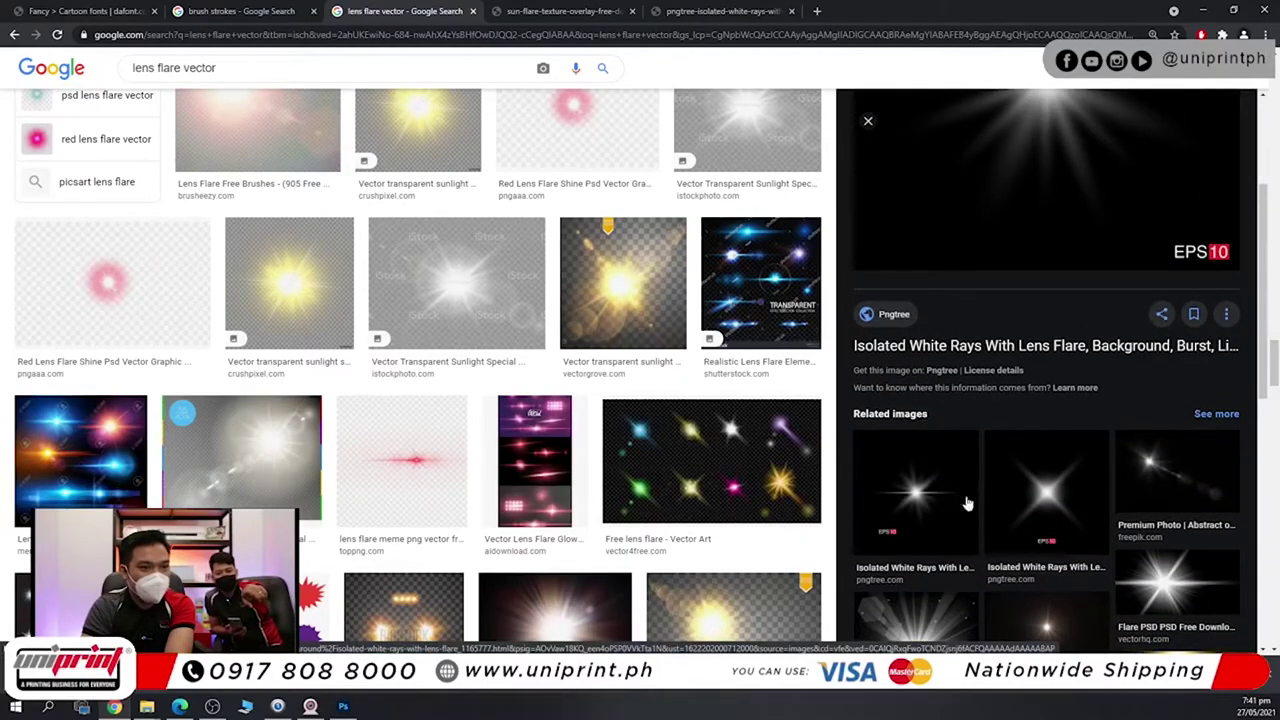
click(1062, 497)
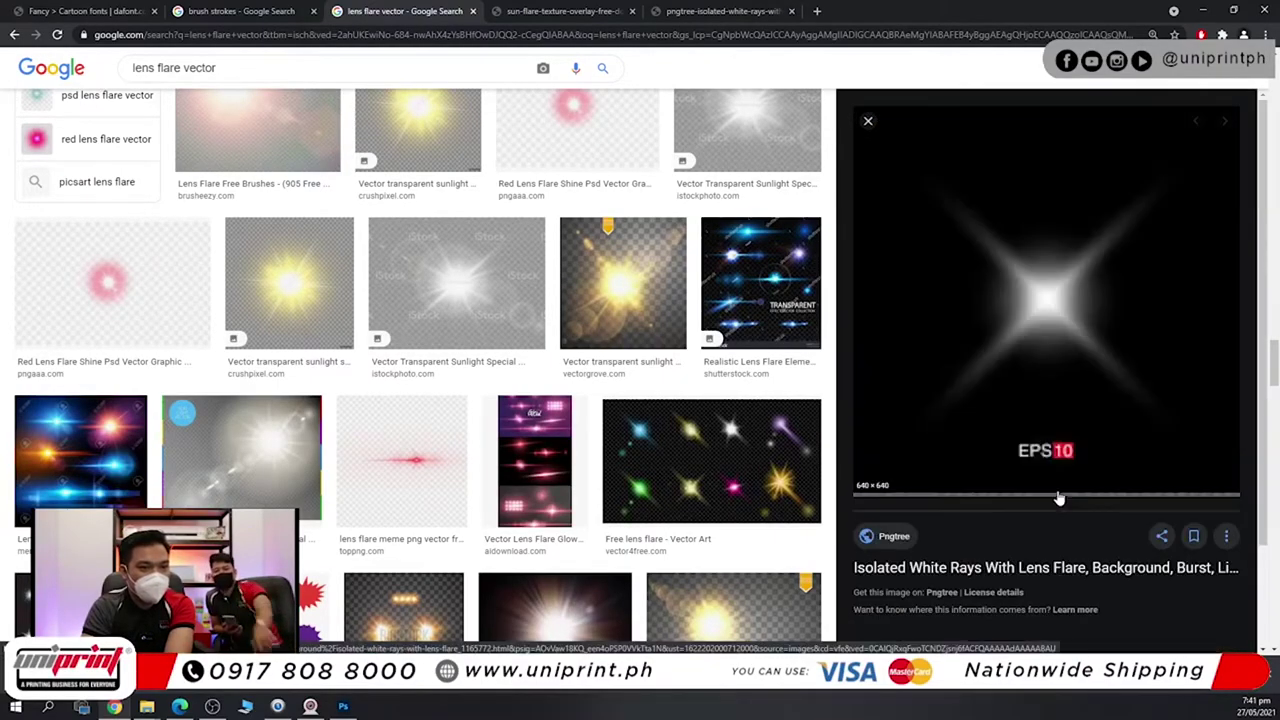
Open the four-pointed white rays image in its own tab and copy the image.
right_click(1069, 304)
click(1122, 428)
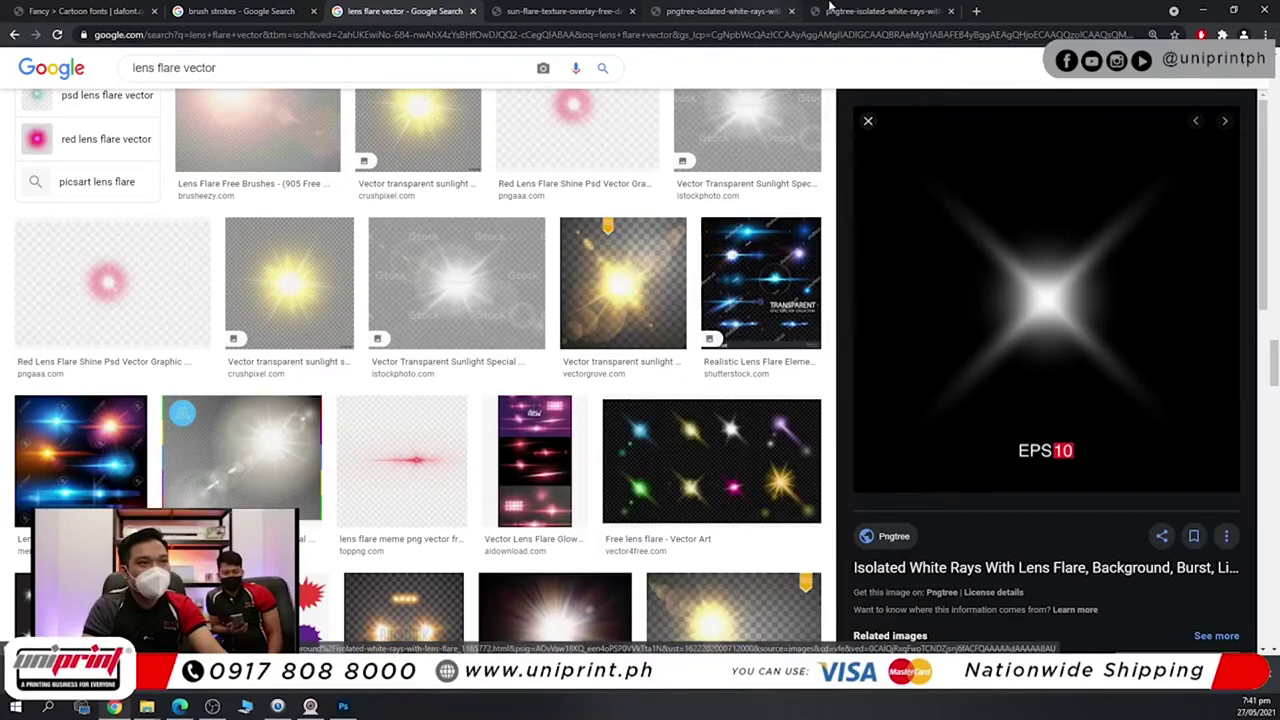
click(848, 10)
right_click(645, 361)
click(670, 398)
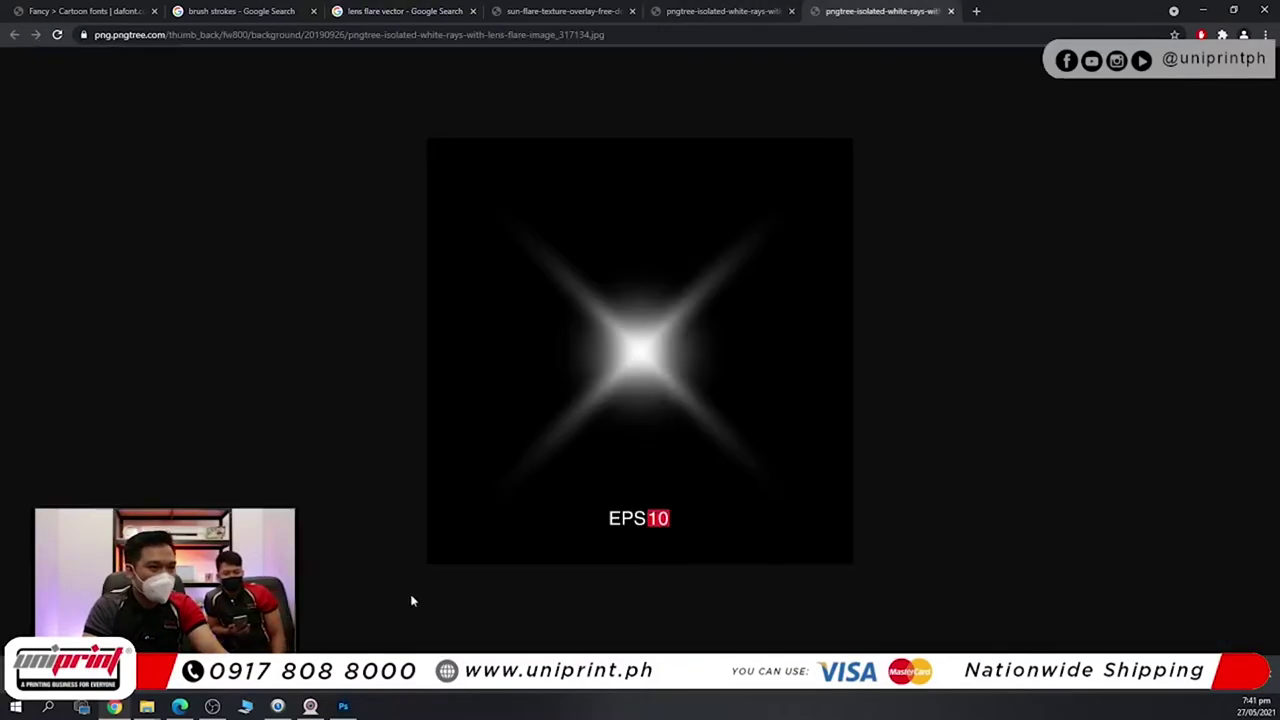
Switch to Photoshop and paste the four-pointed flare into caricature.psd.
click(340, 706)
key(ctrl+v)
scroll(543, 415, up, 3)
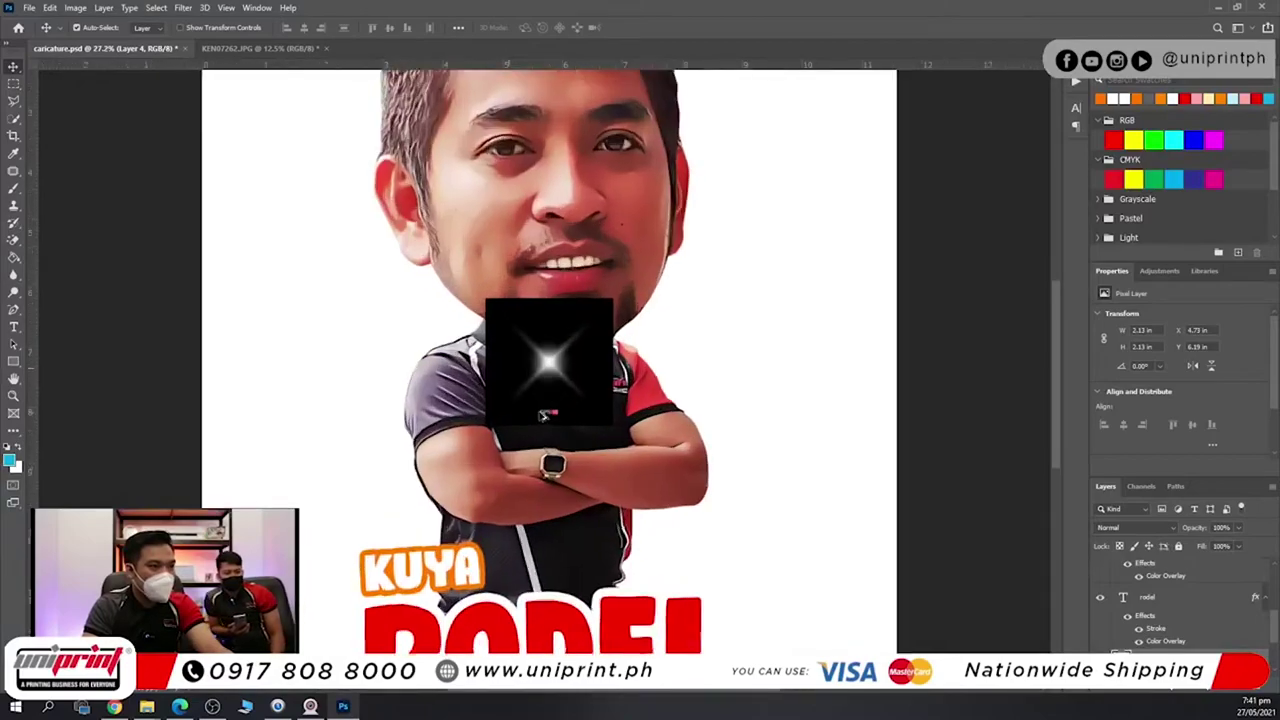
Select the EPS10 watermark area on the four-pointed flare with the Rectangular Marquee, delete it and deselect.
scroll(543, 415, up, 3)
click(14, 84)
drag(522, 404, 625, 455)
key(Delete)
key(ctrl+d)
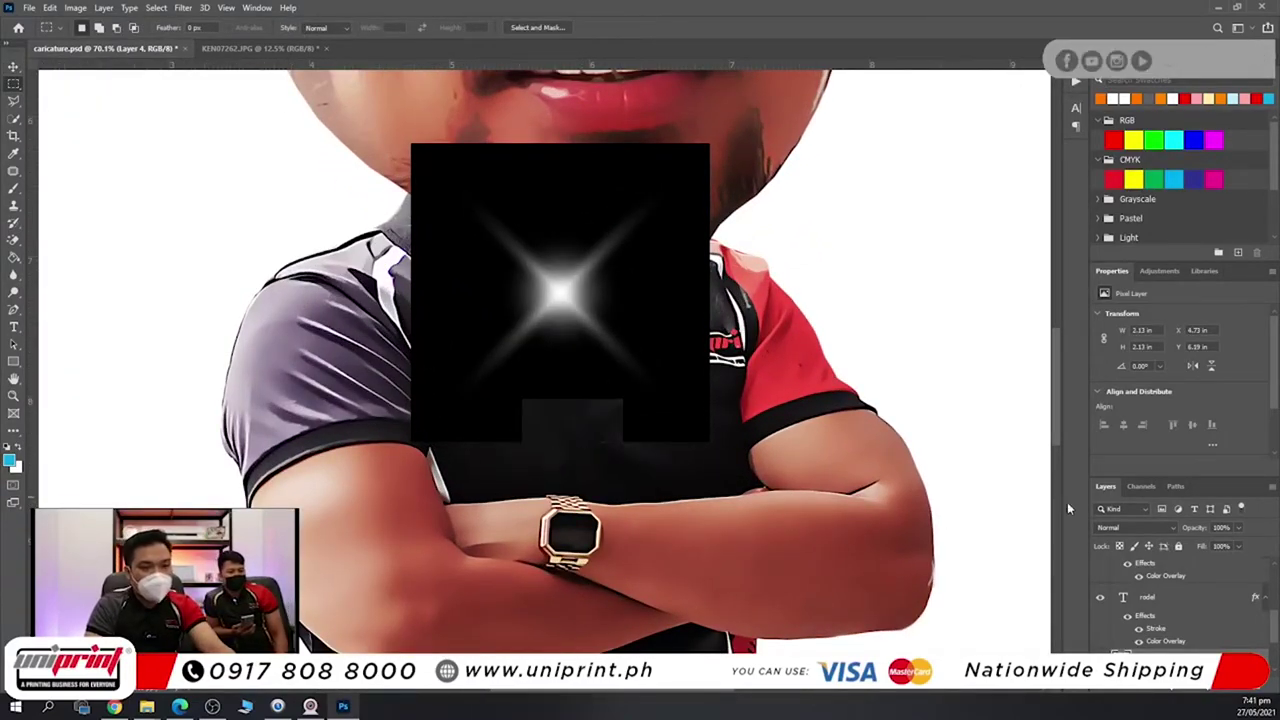
Set the four-pointed flare's blend mode to Screen and move it up over the left eye.
click(1123, 527)
click(1138, 473)
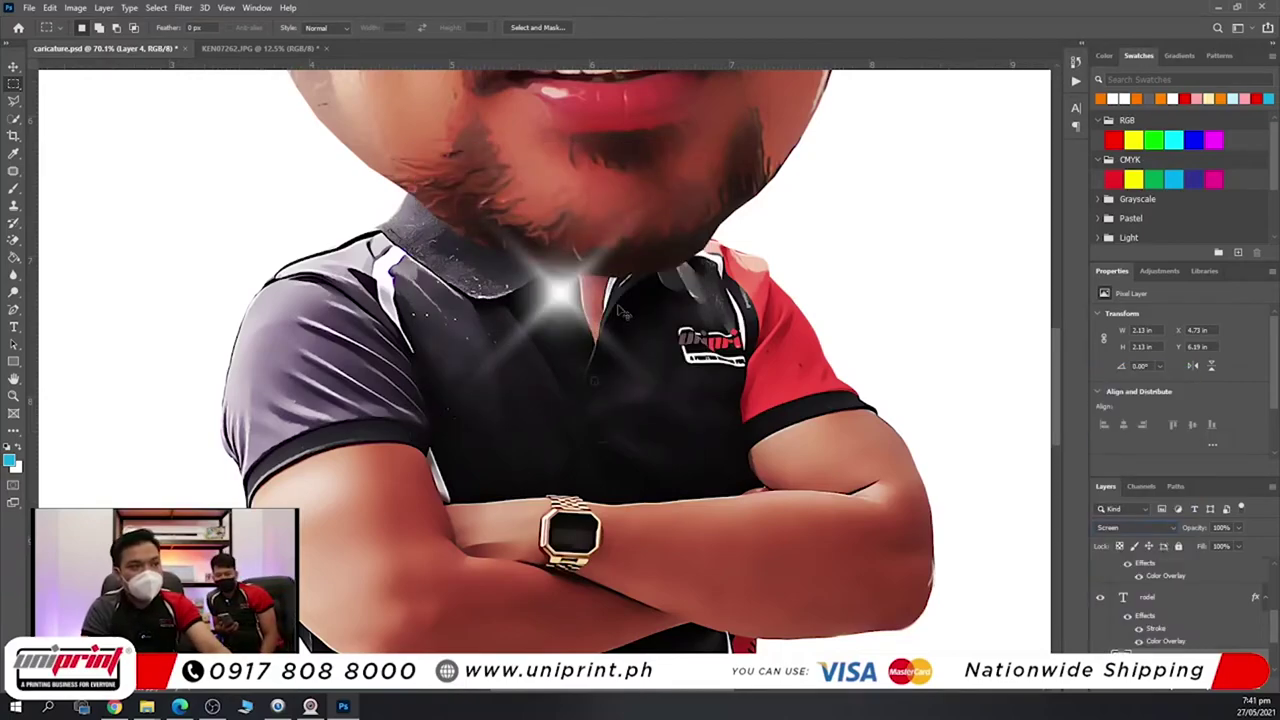
key(ctrl+t)
scroll(589, 309, down, 5)
drag(580, 300, 520, 108)
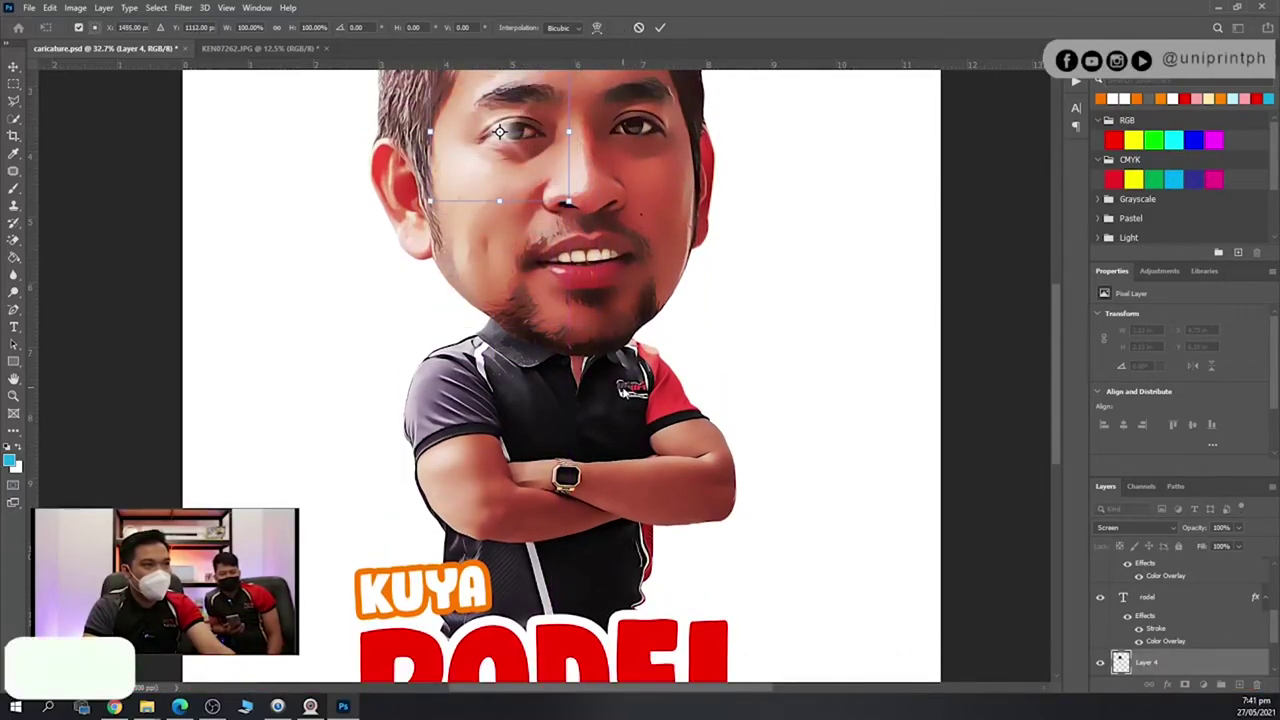
key(Return)
key(ctrl+0)
Move the flare down onto the left end of the teeth and scale it to about 37.5%.
scroll(431, 195, up, 6)
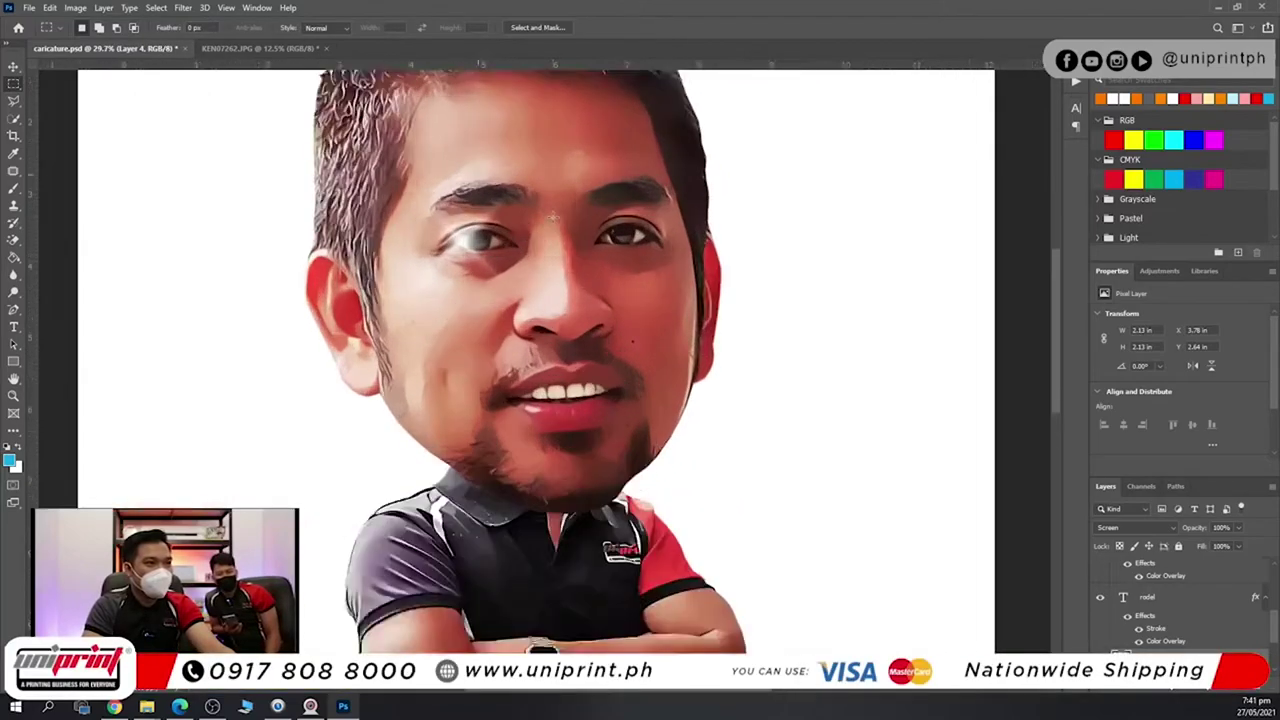
click(13, 66)
drag(460, 245, 535, 415)
key(ctrl+t)
drag(621, 301, 562, 372)
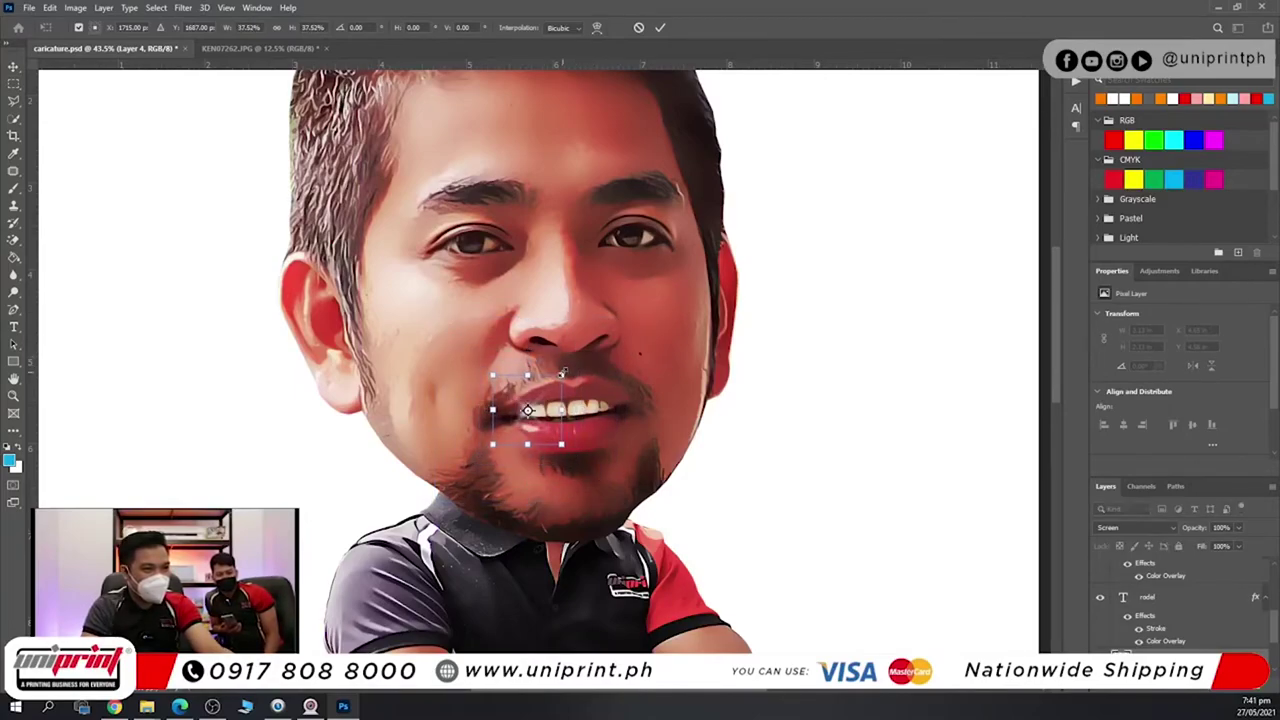
key(Return)
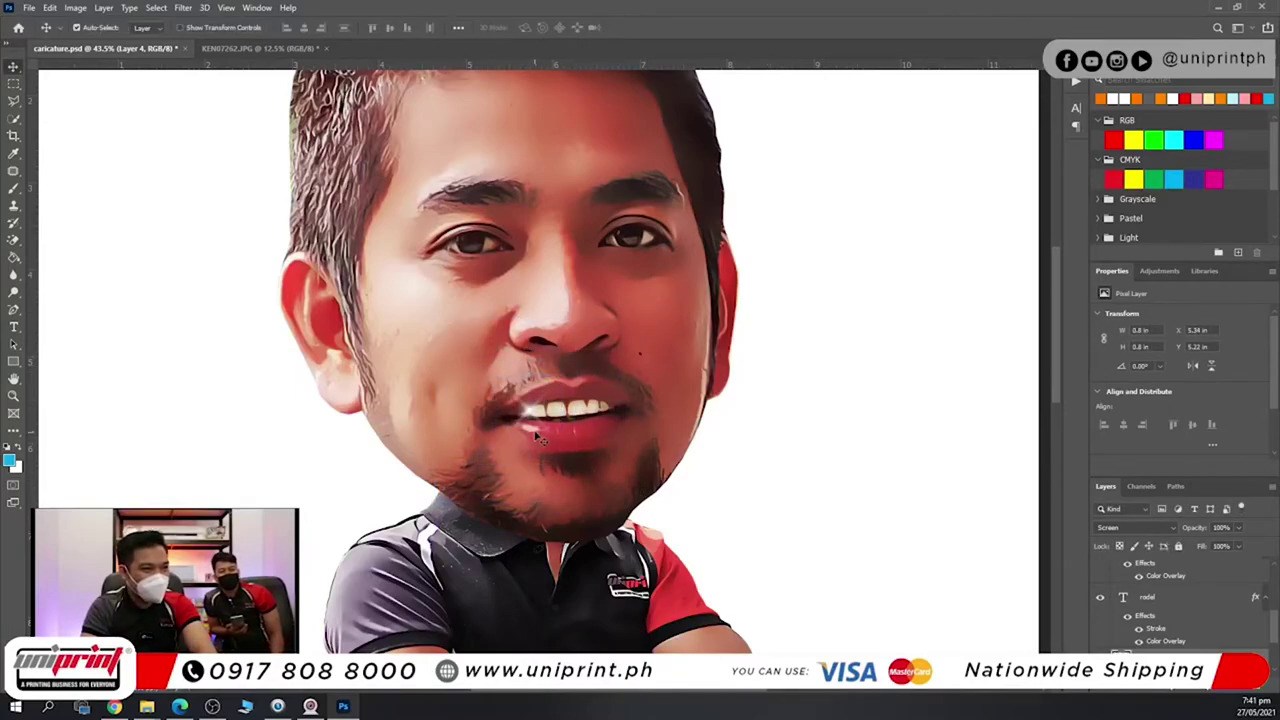
Shift the flare slightly along the teeth and enlarge it to about 1.11 in wide.
mouse_move(532, 412)
mouse_down()
mouse_move(603, 400)
mouse_move(550, 410)
mouse_up()
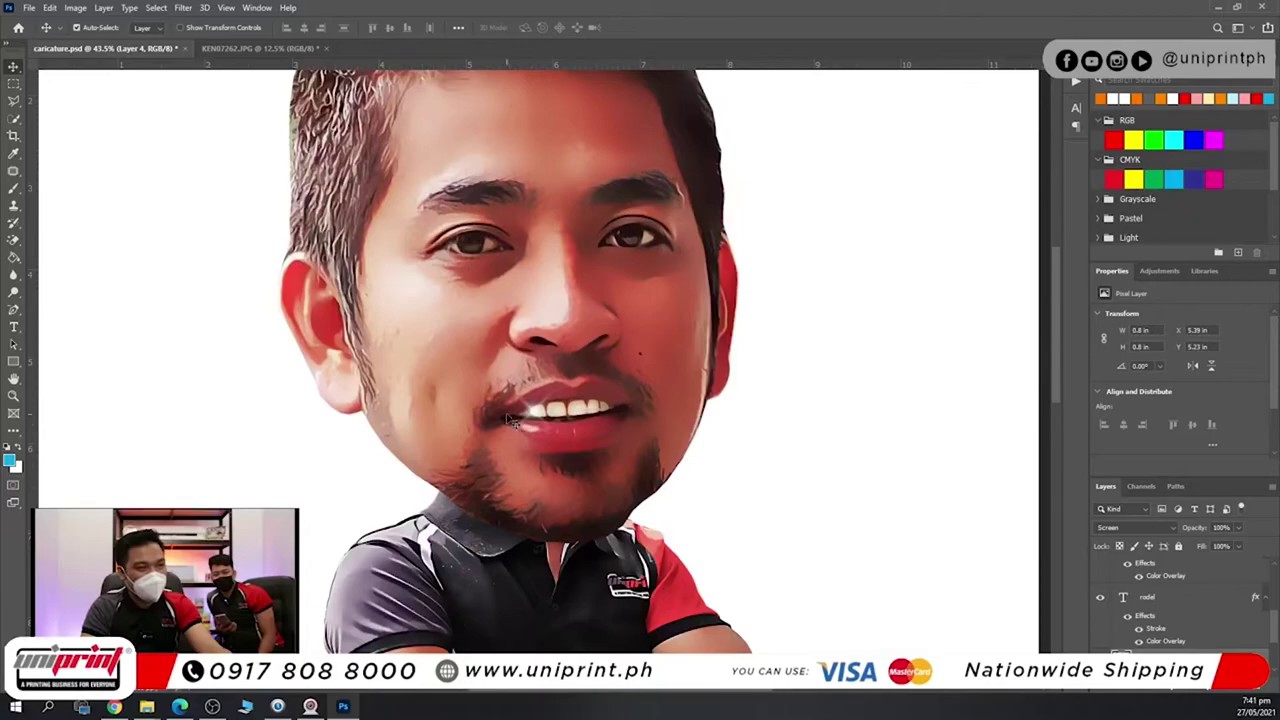
scroll(680, 460, down, 5)
scroll(586, 304, up, 4)
key(ctrl+t)
drag(583, 282, 596, 266)
key(Return)
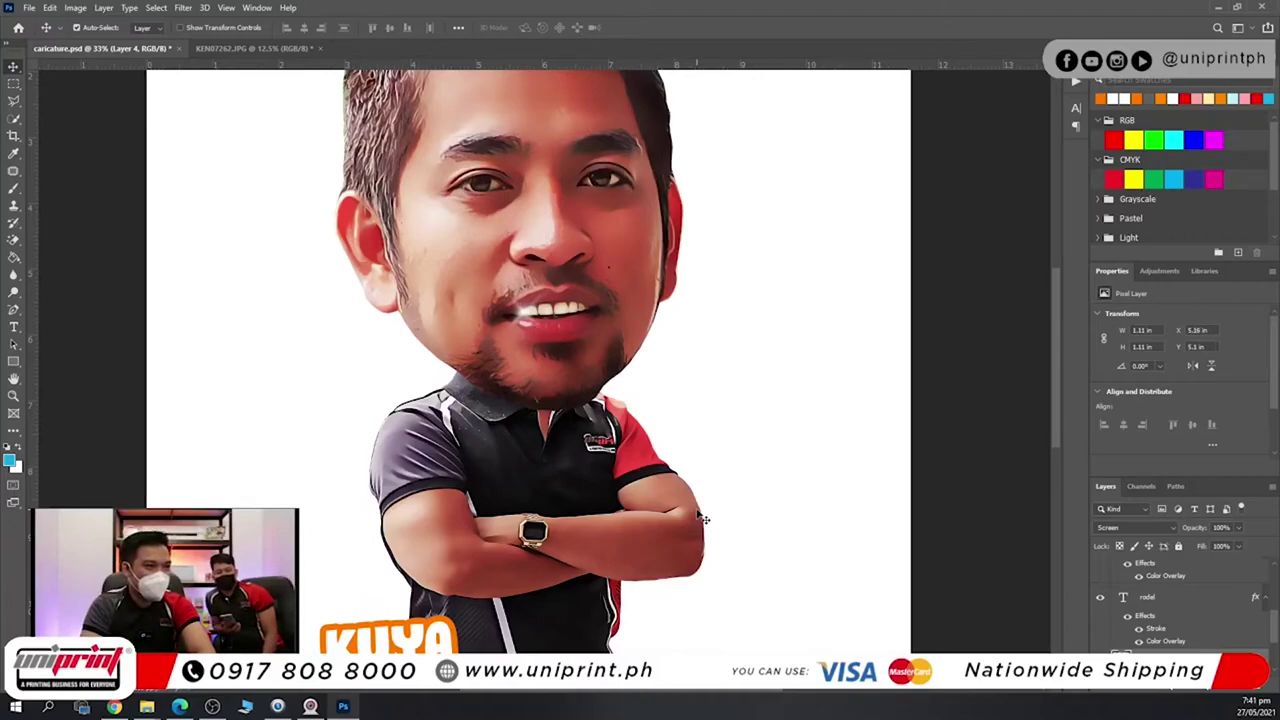
Enlarge the flare at the left corner of the teeth to about 1.61 in wide.
key(ctrl+0)
scroll(580, 360, up, 3)
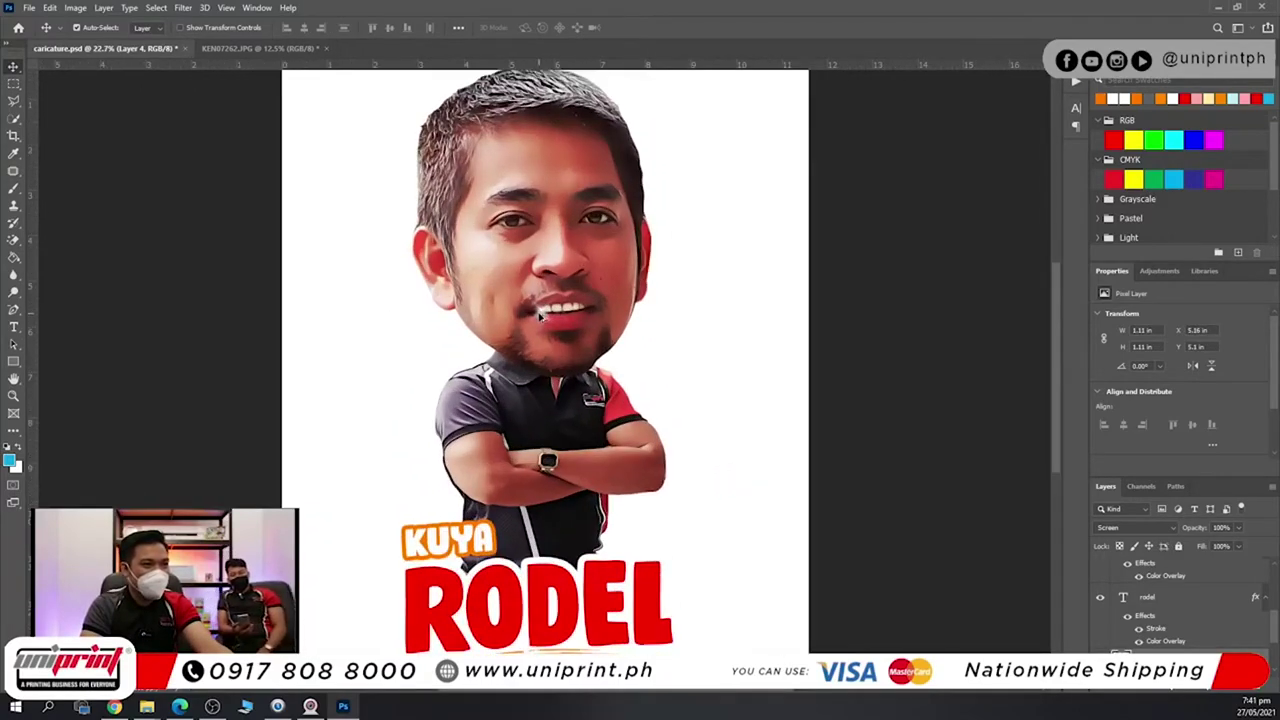
scroll(590, 365, down, 3)
scroll(567, 355, up, 1)
scroll(566, 355, up, 3)
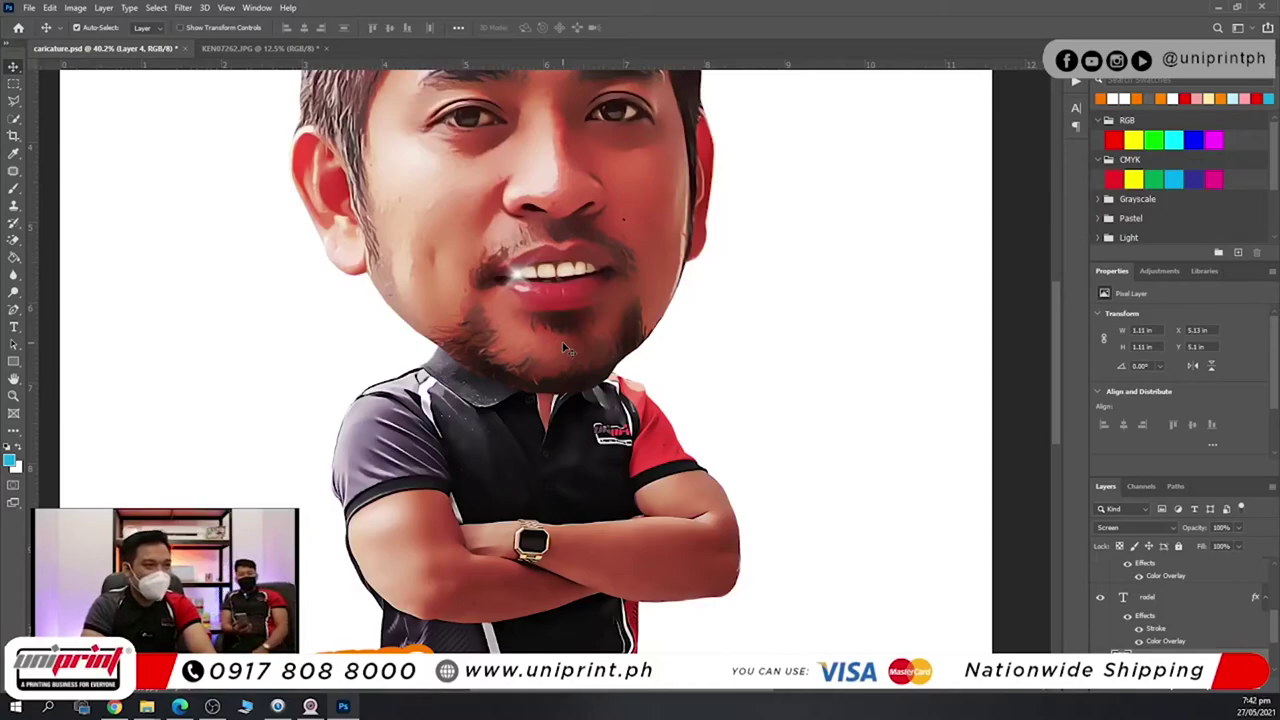
scroll(565, 348, down, 3)
key(ctrl+t)
drag(557, 239, 552, 236)
key(Return)
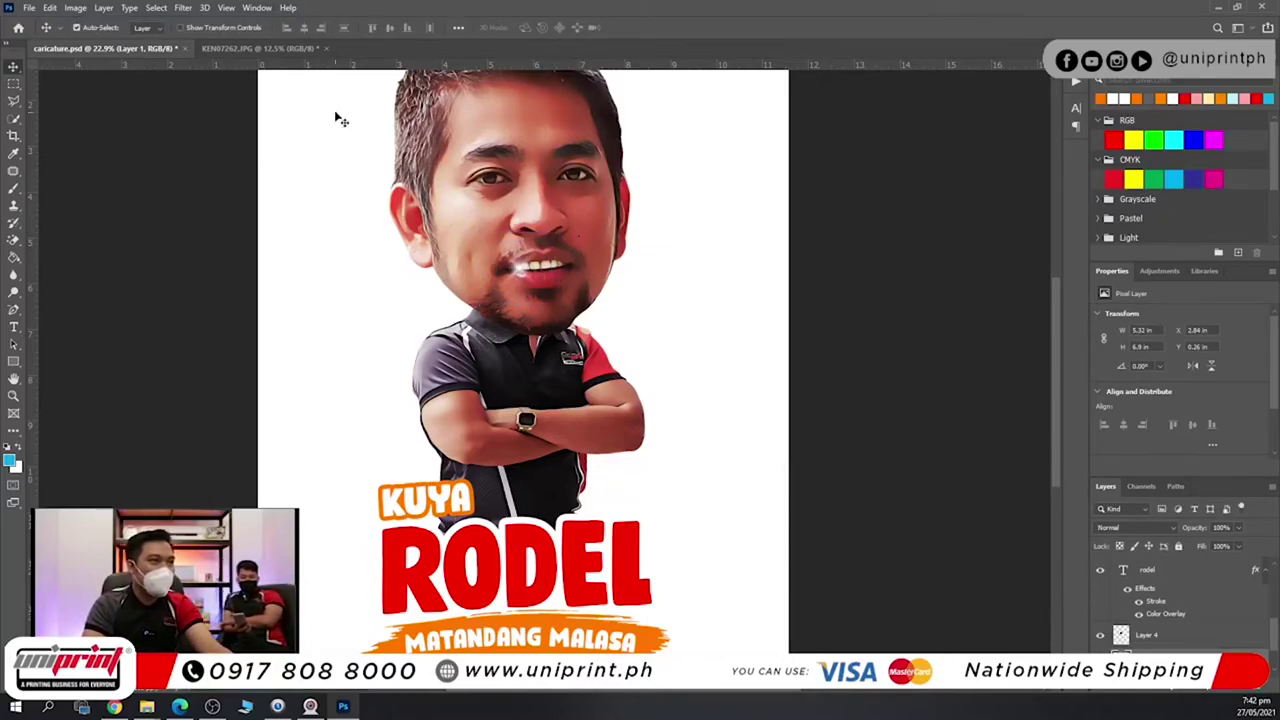
Apply Liquify to the face layer, pulling the right corner of the mouth up and outward for a wider smile.
click(183, 8)
click(203, 136)
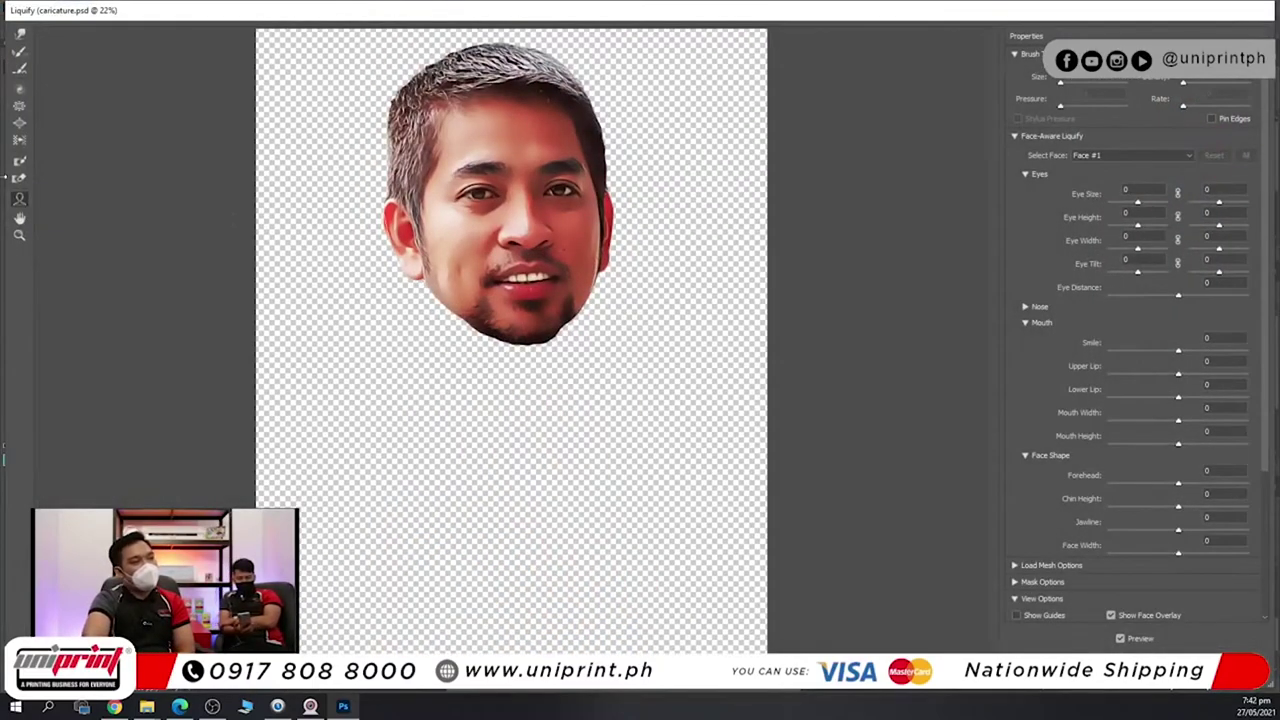
mouse_move(575, 276)
drag(575, 273, 587, 258)
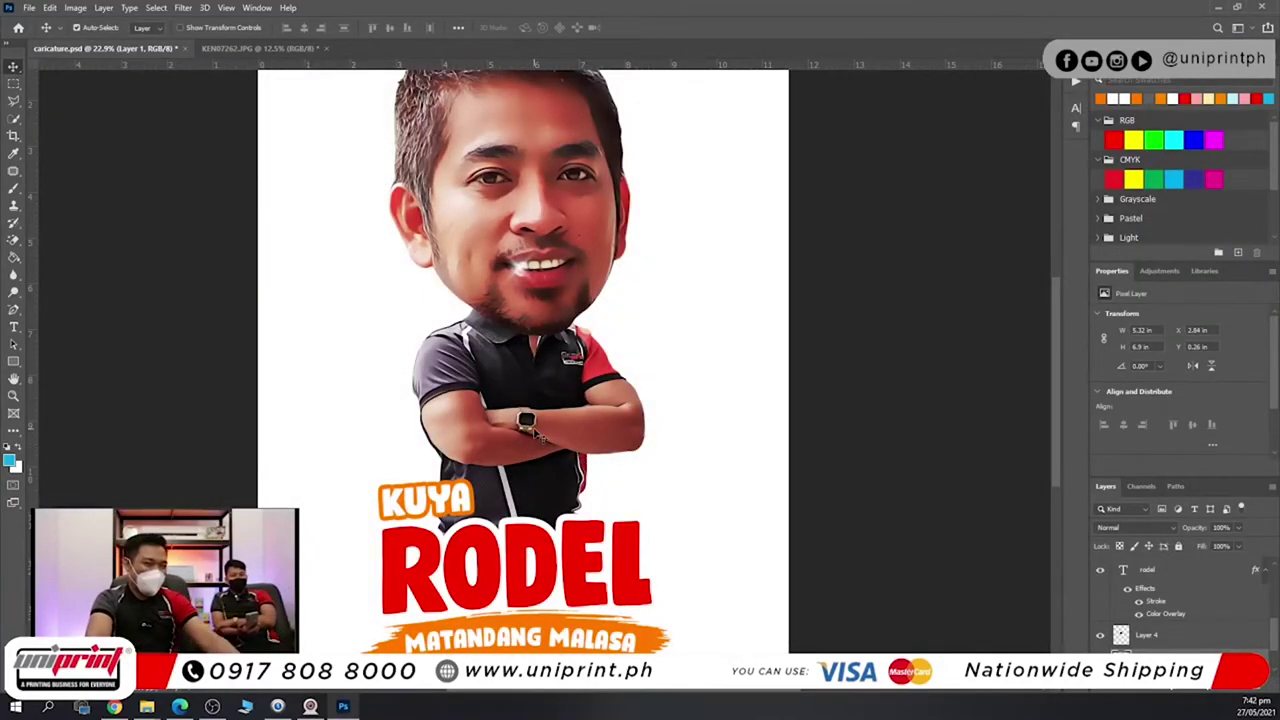
Undo and redo the Liquify edit to compare the smile before and after.
key(ctrl+z)
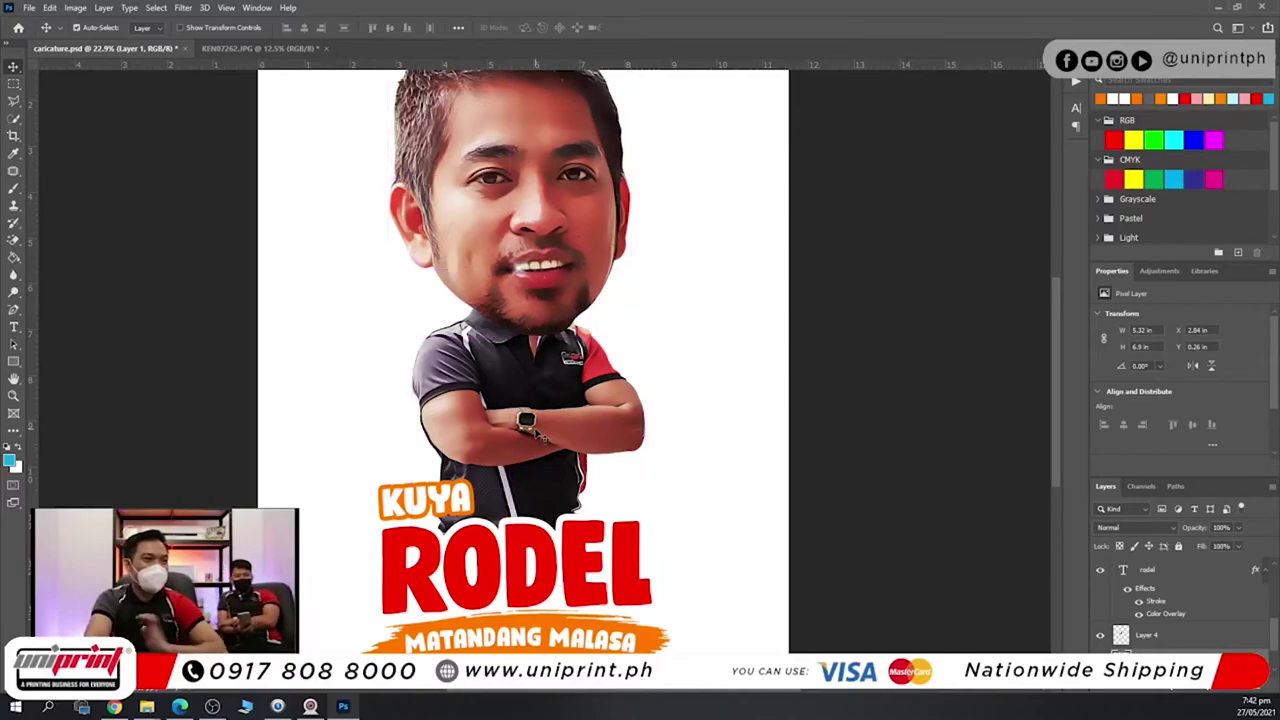
key(ctrl+shift+z)
key(ctrl+shift+z)
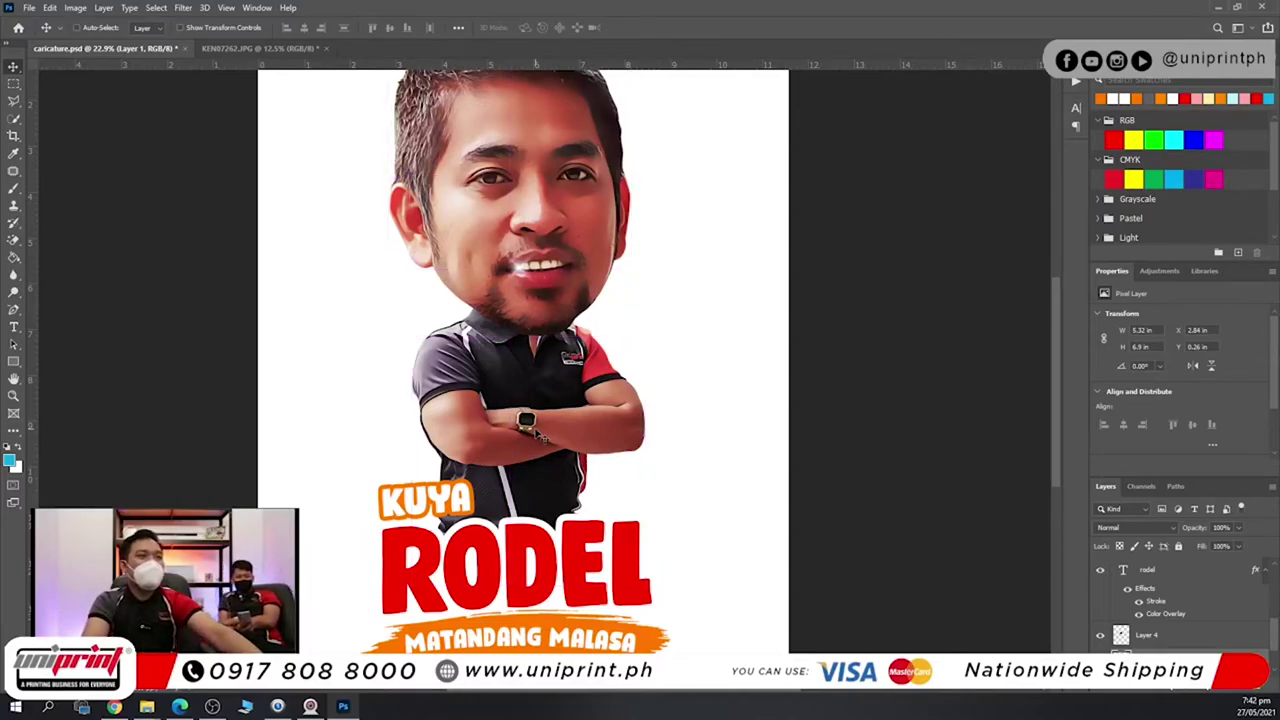
Move the flare slightly up and left toward the corner of the mouth.
drag(487, 320, 590, 352)
drag(590, 352, 561, 475)
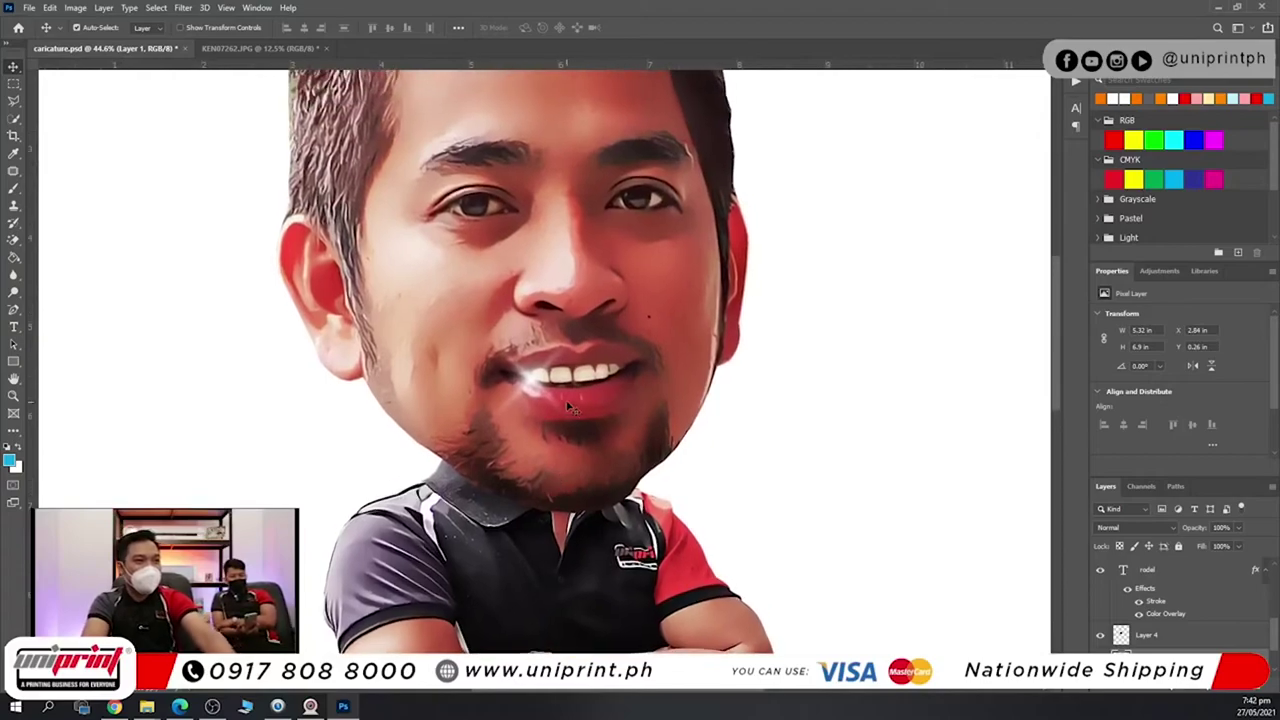
mouse_move(538, 390)
mouse_down()
mouse_move(630, 372)
mouse_move(485, 378)
mouse_move(525, 384)
mouse_up()
scroll(540, 418, down, 5)
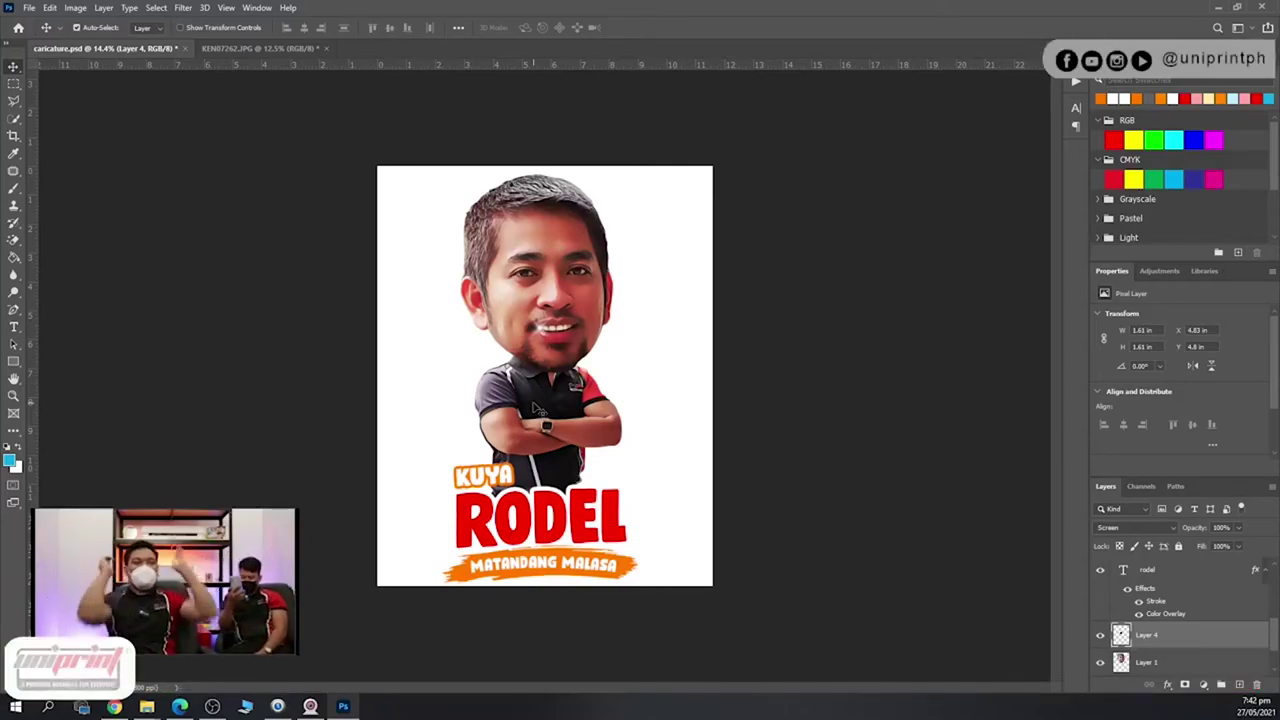
Enlarge the flare on the teeth to about 1.94 in wide and switch back to the Move tool.
scroll(590, 289, up, 3)
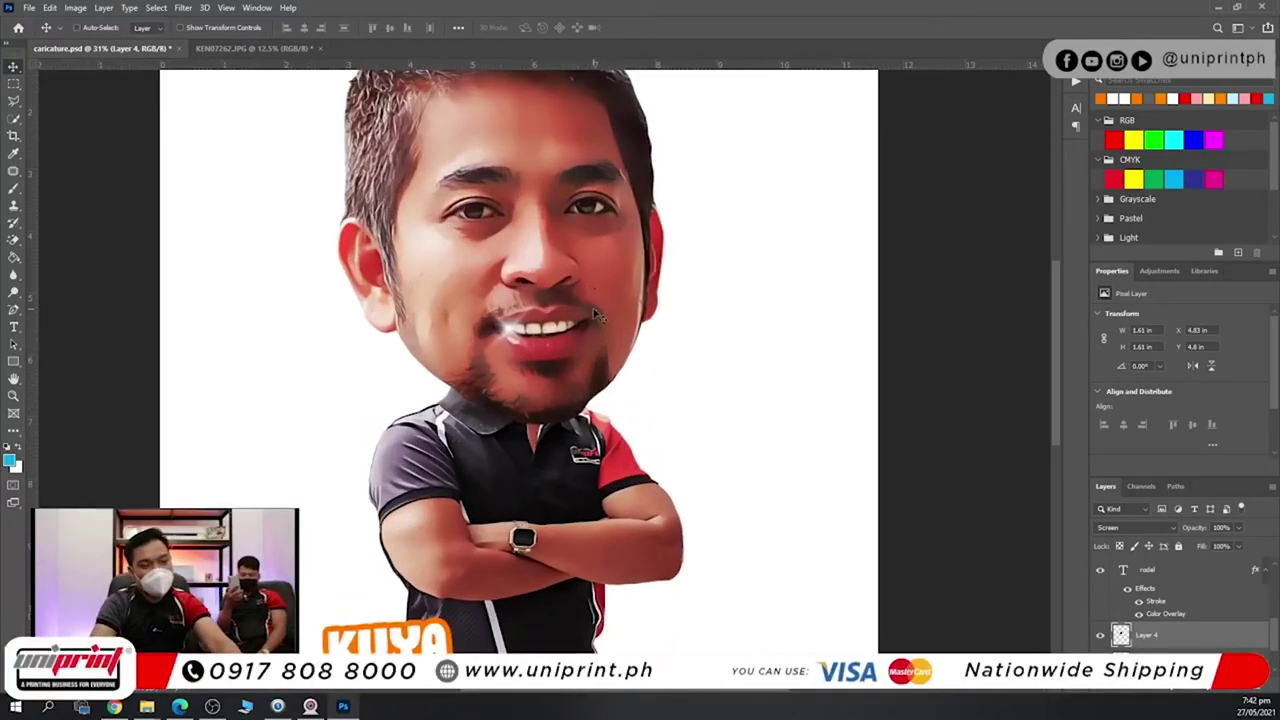
key(ctrl)
key(t)
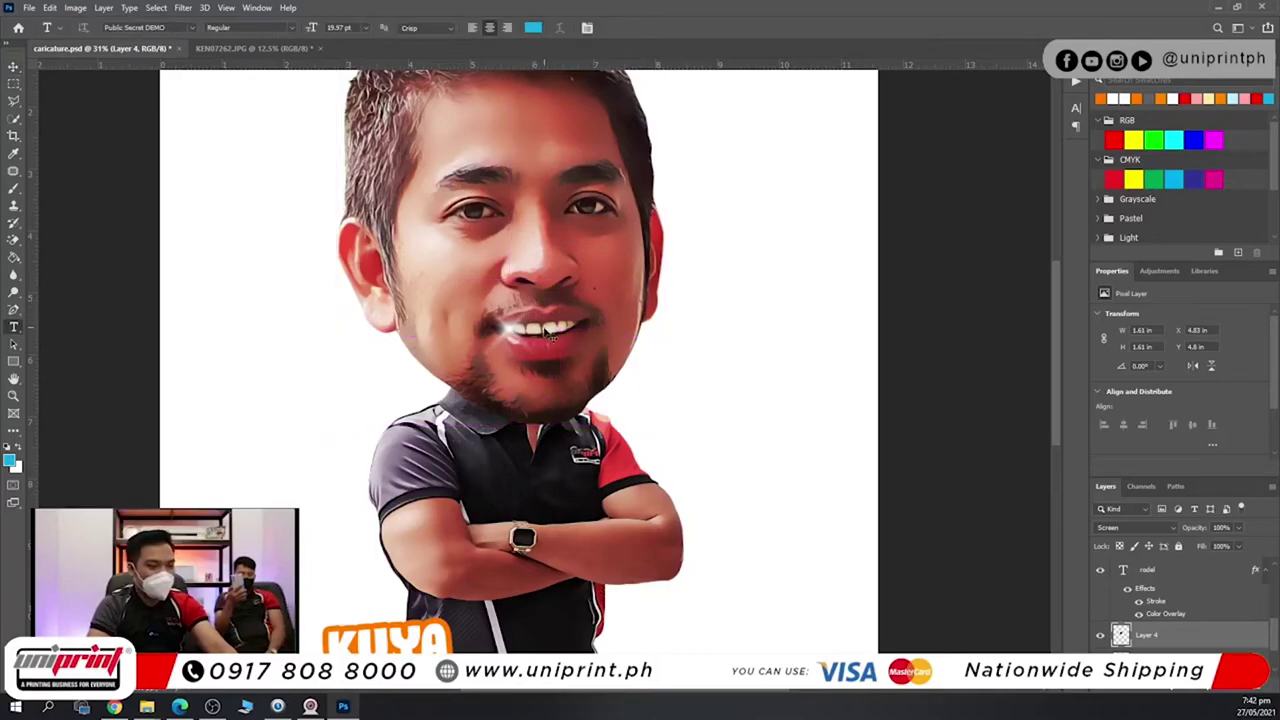
key(ctrl+t)
drag(559, 280, 570, 268)
key(Return)
click(13, 66)
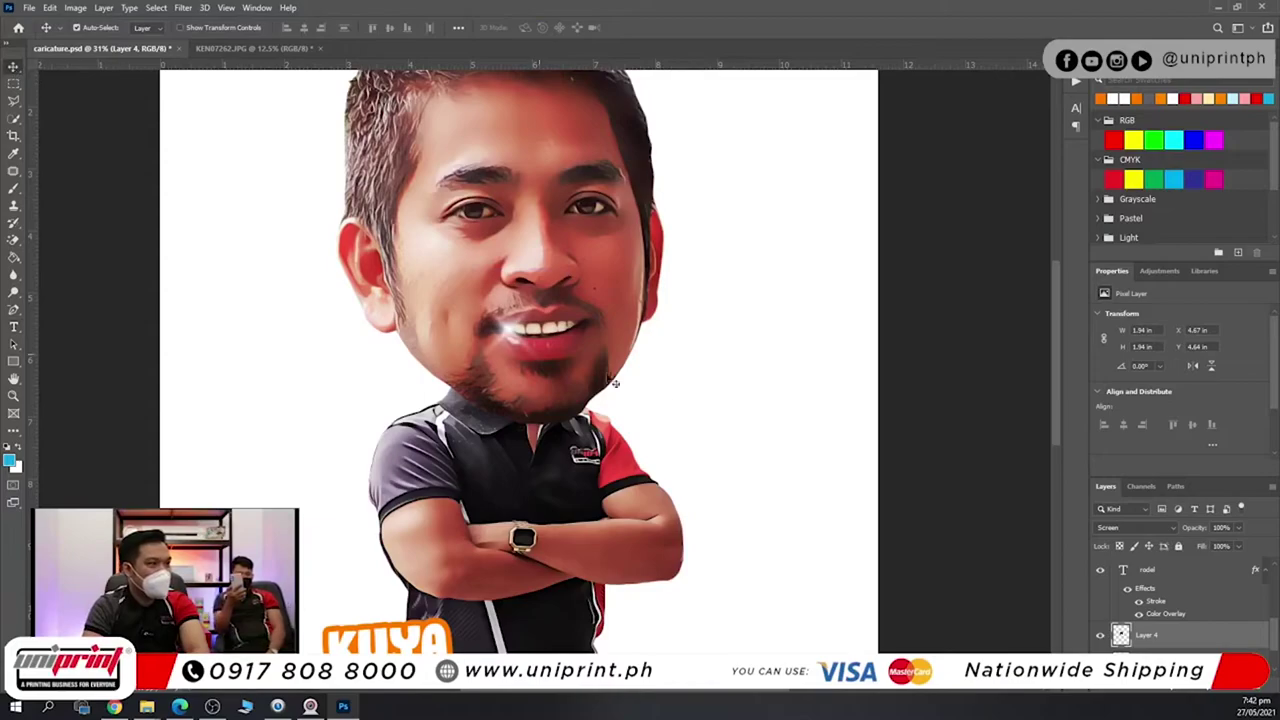
Nudge the flare left to the outer corner of the mouth, at about X 4.48 in.
key(Right)
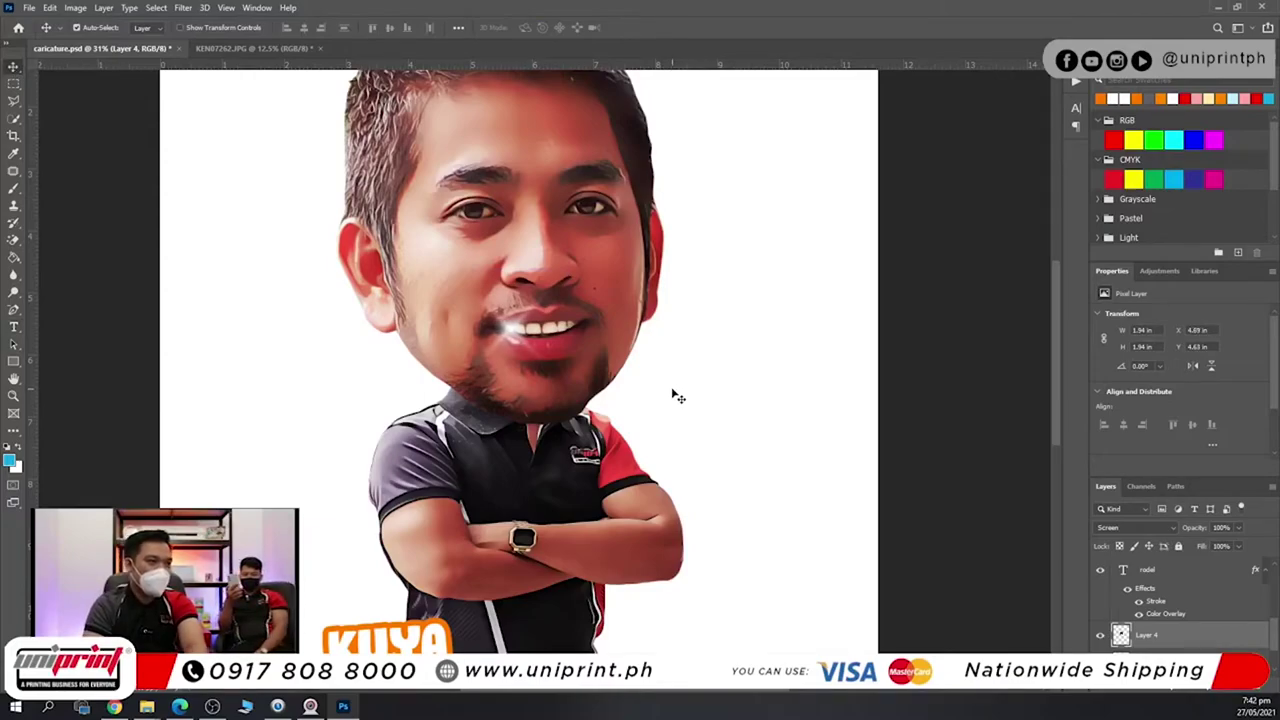
key(Left)
key(Left)
key(Left)
key(Left)
key(Left)
key(Left)
key(Left)
key(Left)
key(Left)
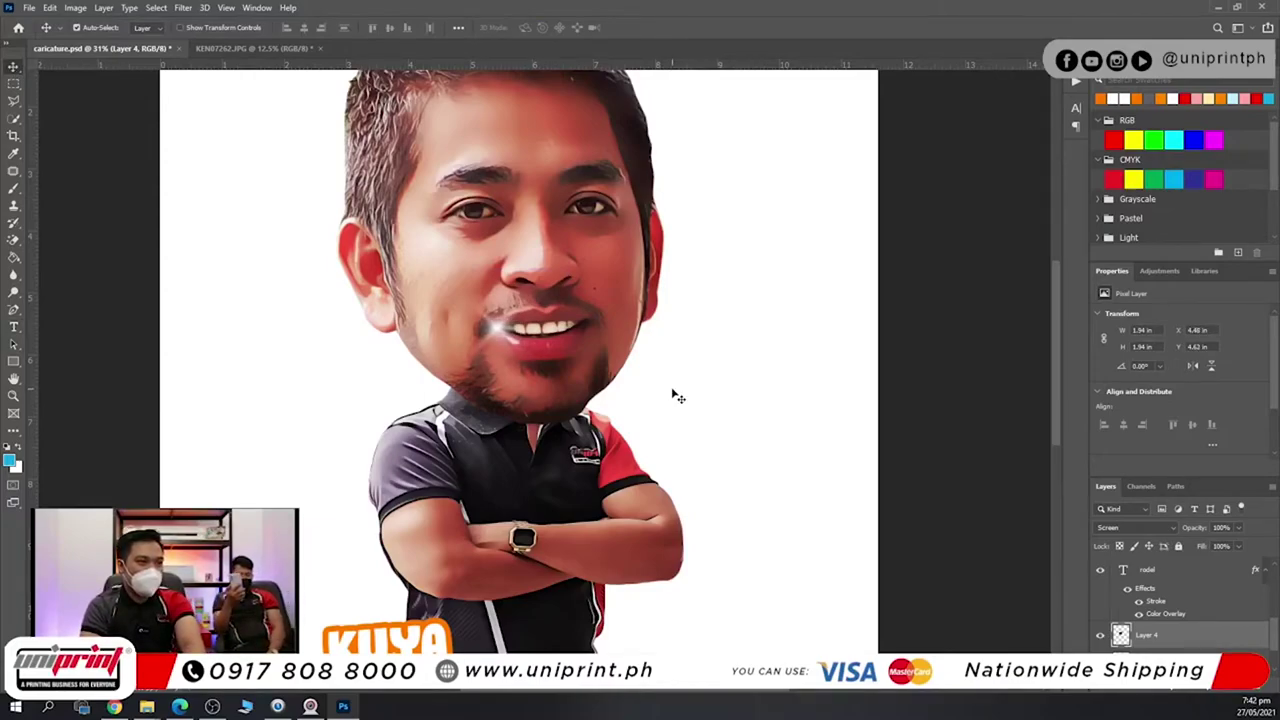
Move the lens flare from the mouth onto the wristwatch, at about X 5.03 in, Y 7.87 in.
key(Right)
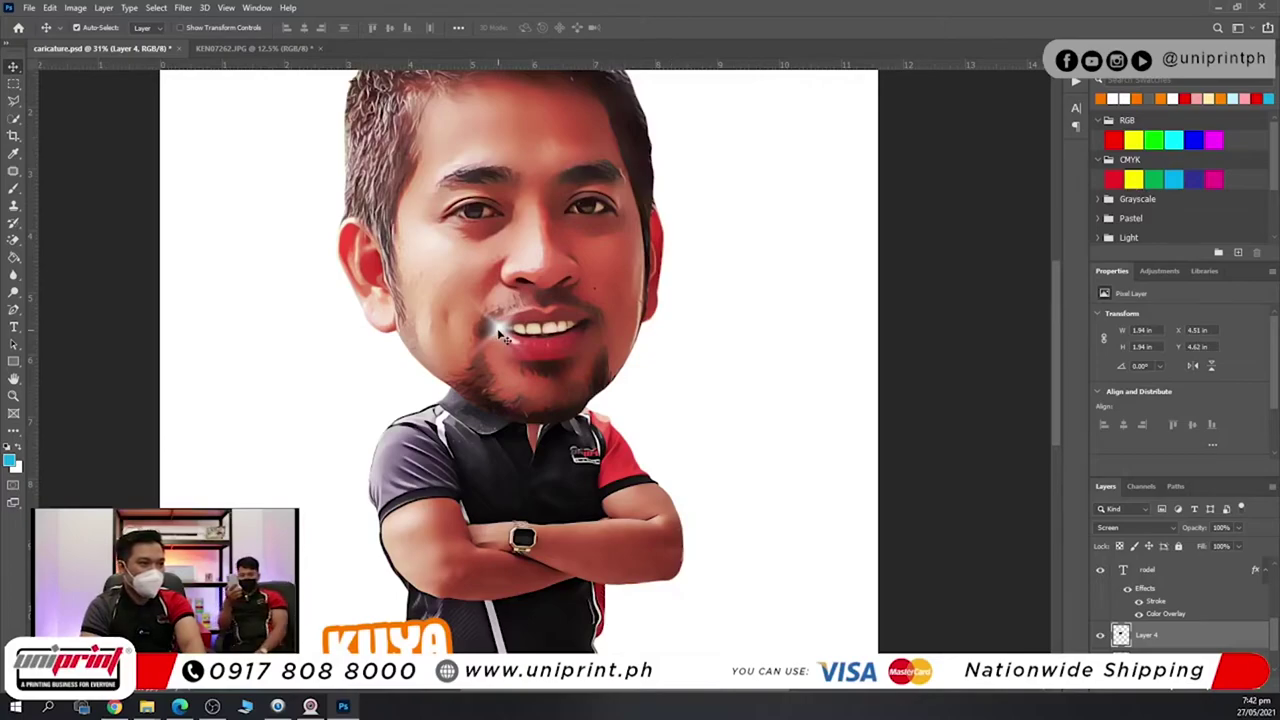
drag(502, 330, 508, 331)
scroll(548, 415, down, 5)
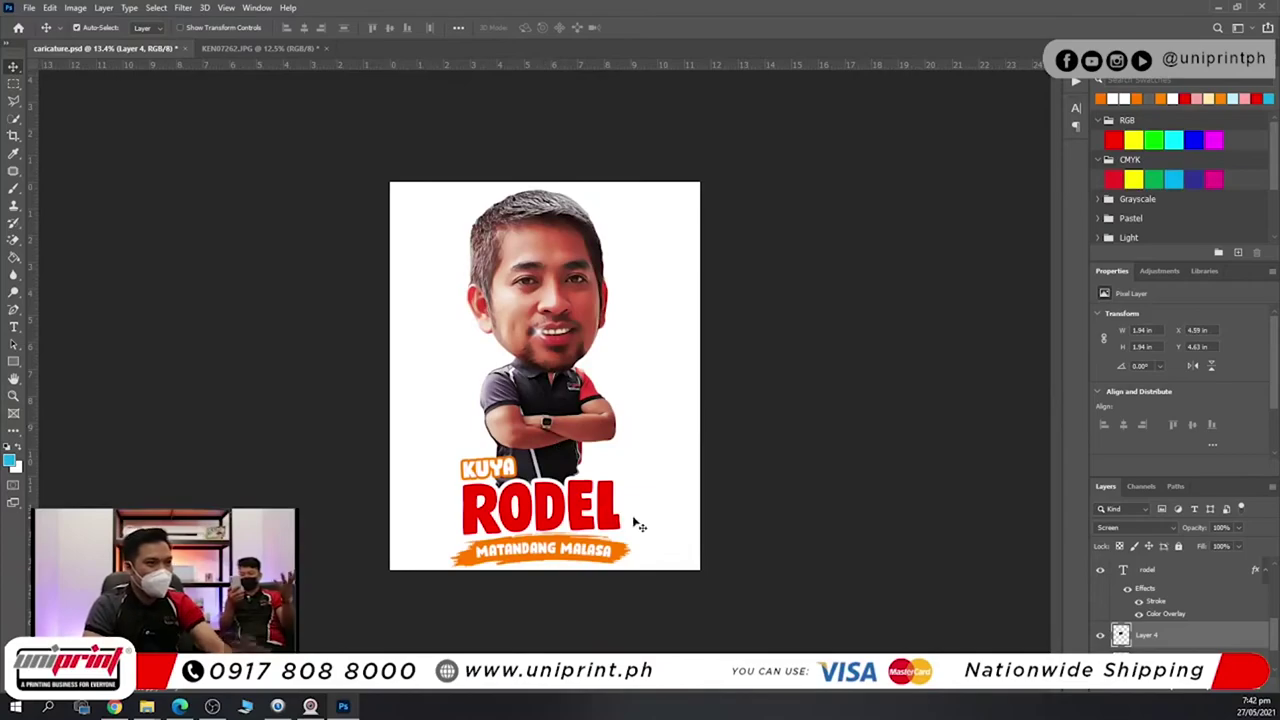
drag(540, 338, 606, 406)
scroll(573, 434, up, 6)
scroll(656, 492, down, 6)
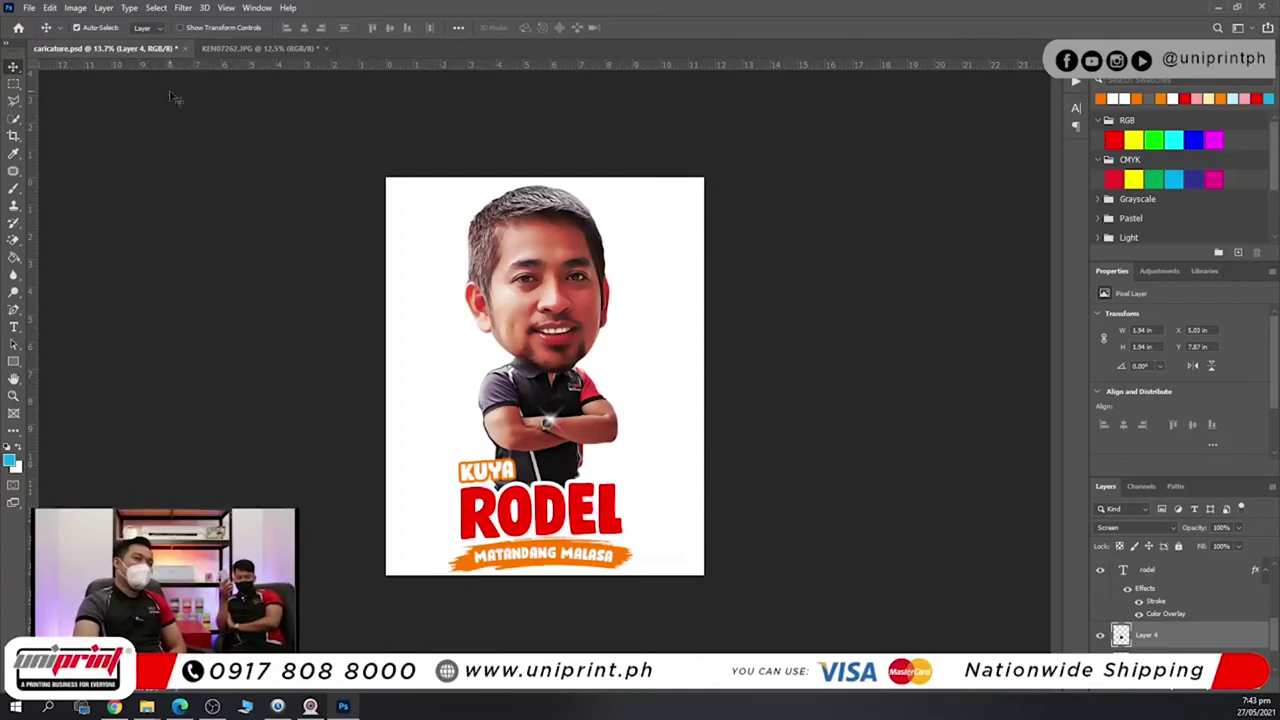
Save the caricature document.
click(33, 12)
click(42, 152)
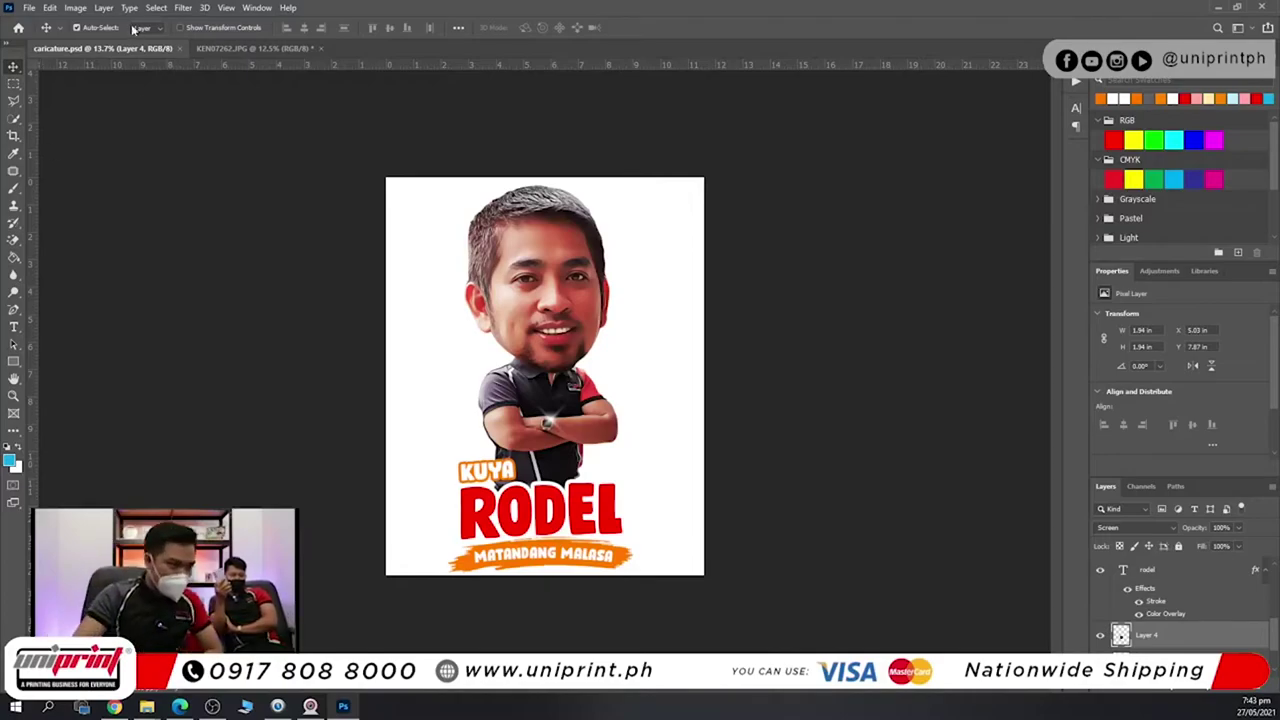
key(alt+space)
key(Escape)
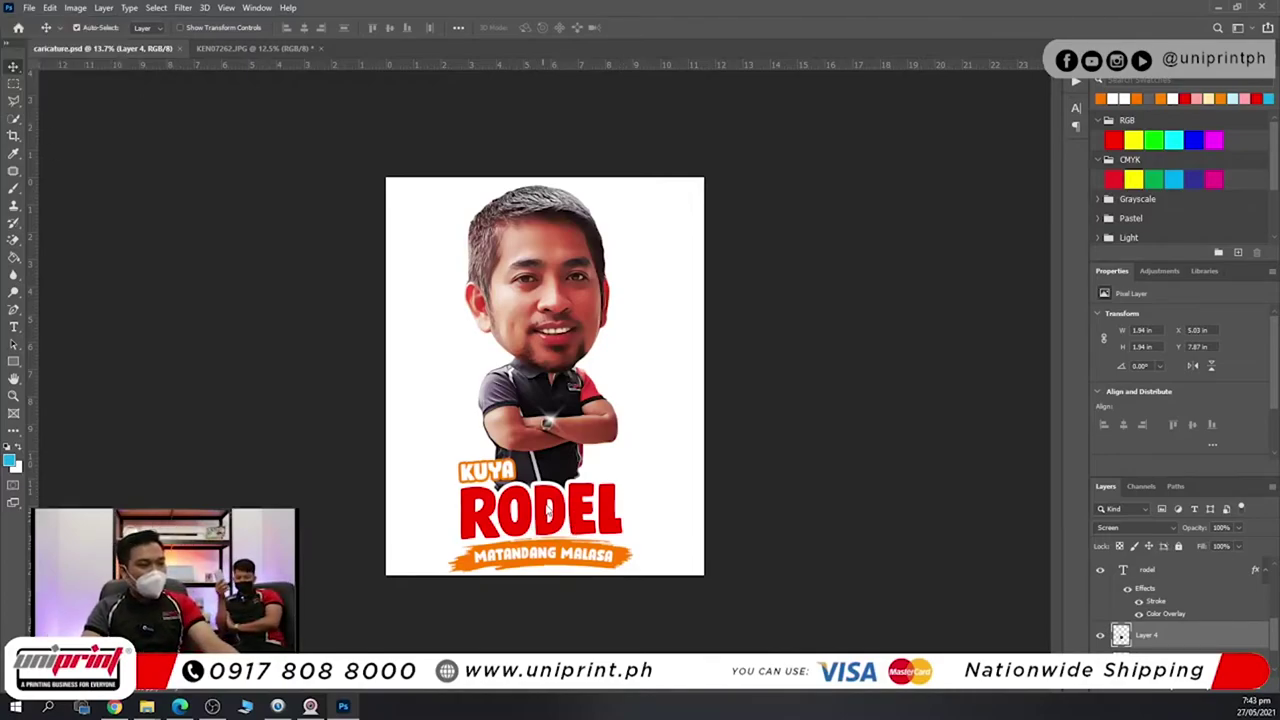
Select the large name lettering and inspect it up close together with the MATANDANG MALASA banner.
scroll(547, 516, up, 6)
drag(550, 553, 525, 242)
click(522, 266)
scroll(511, 273, up, 3)
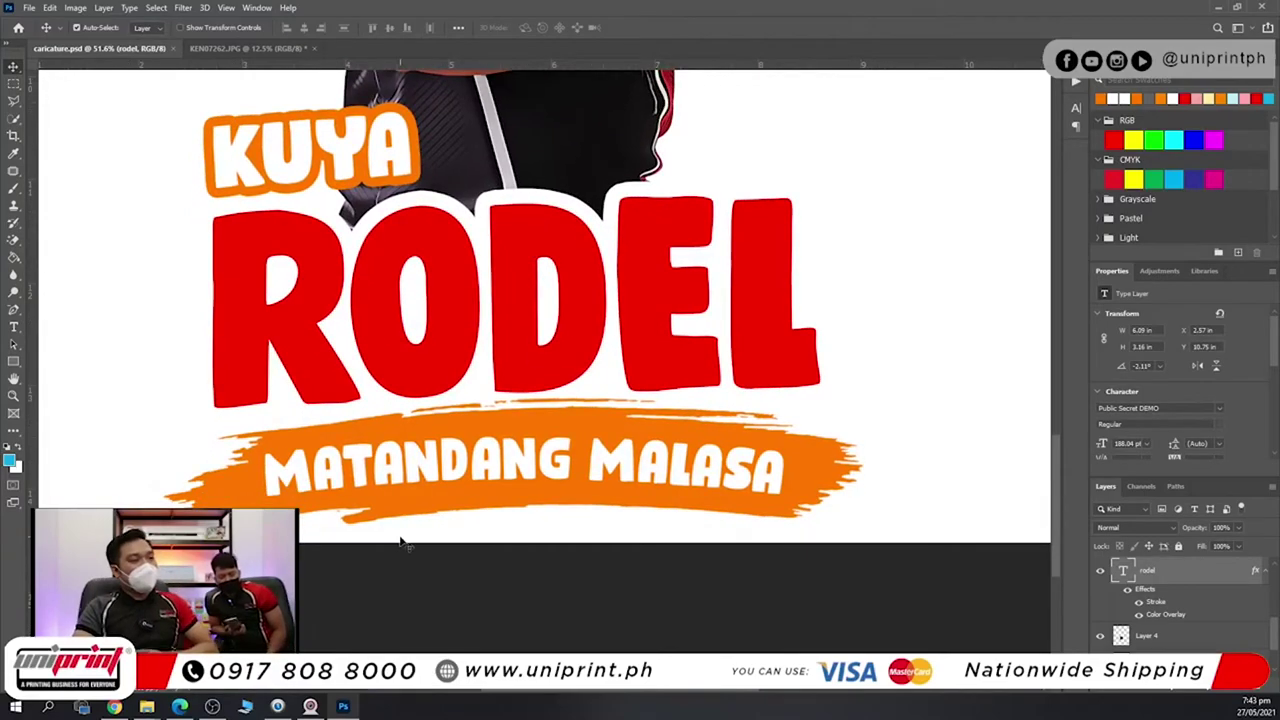
click(118, 707)
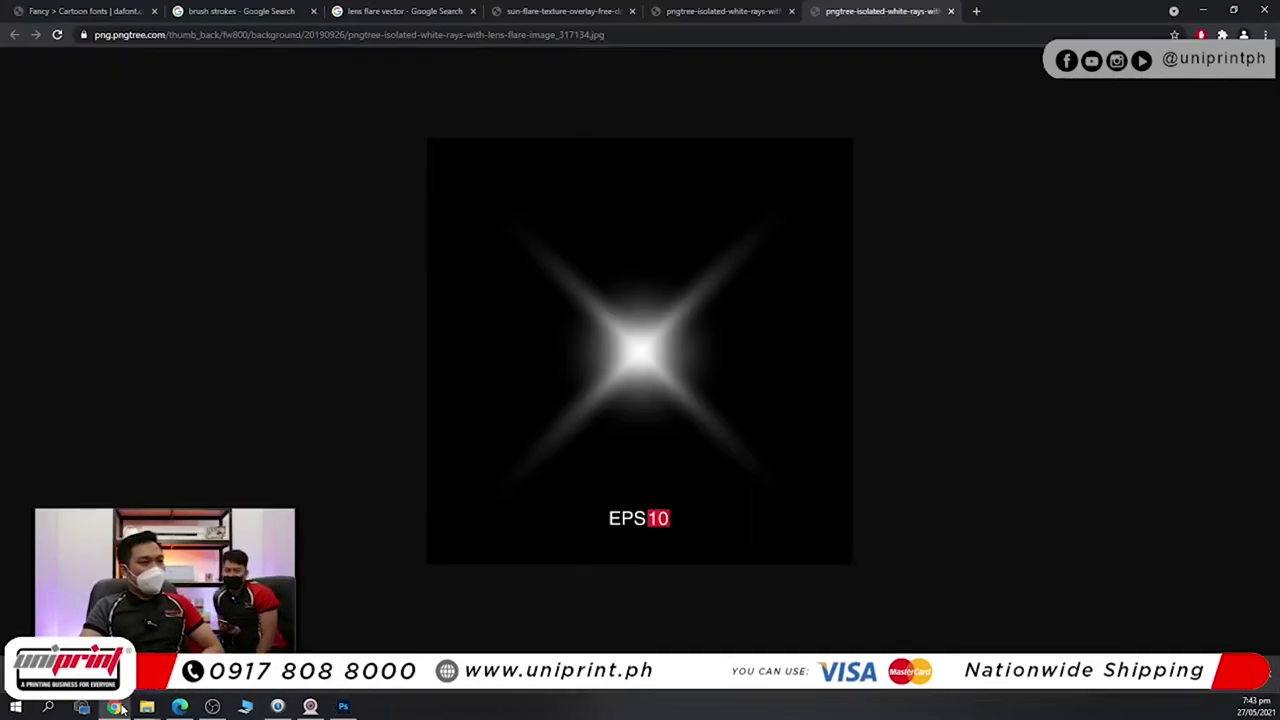
click(118, 707)
scroll(763, 374, down, 5)
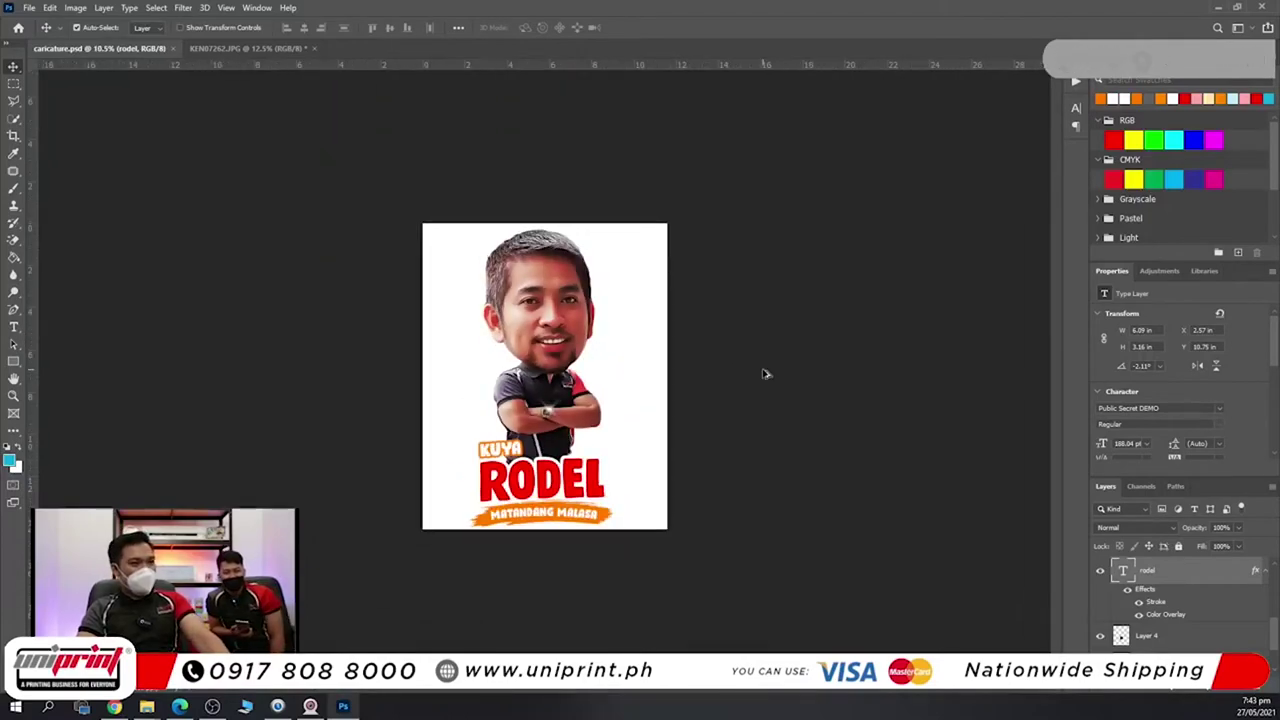
scroll(763, 374, up, 2)
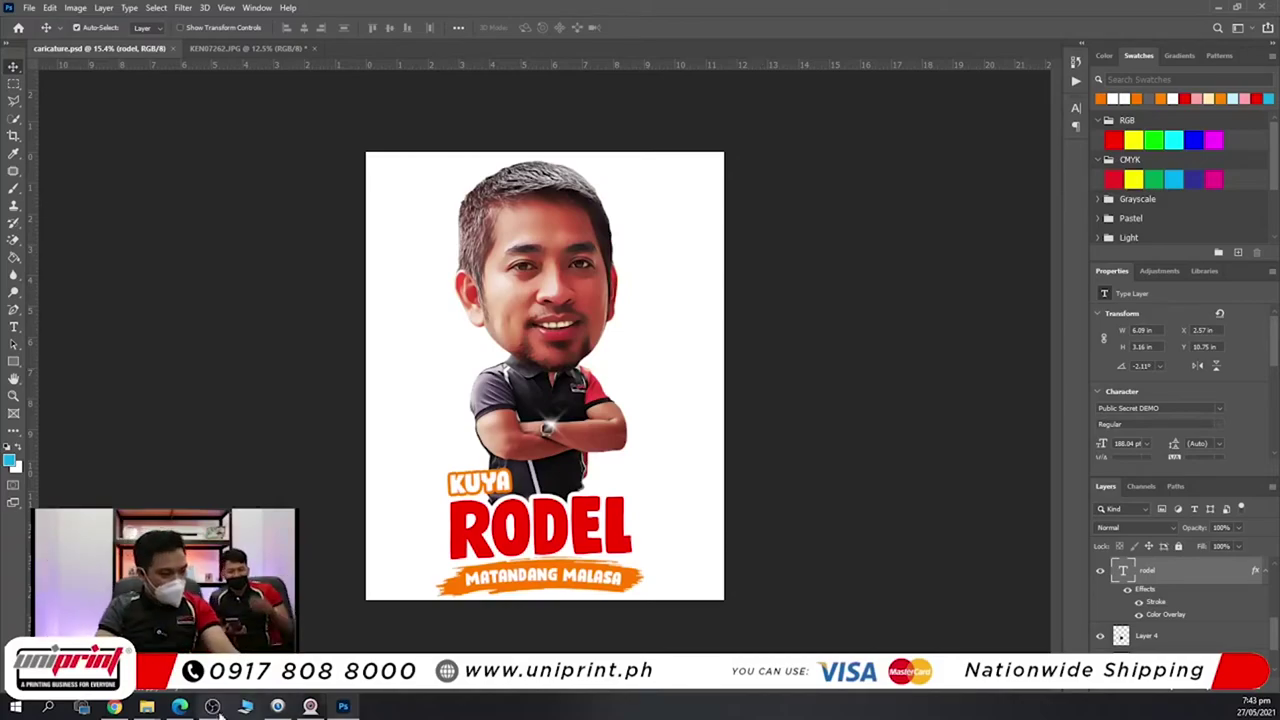
Switch to Chrome and search Google Images for "red texture", limiting the results to large images.
click(114, 707)
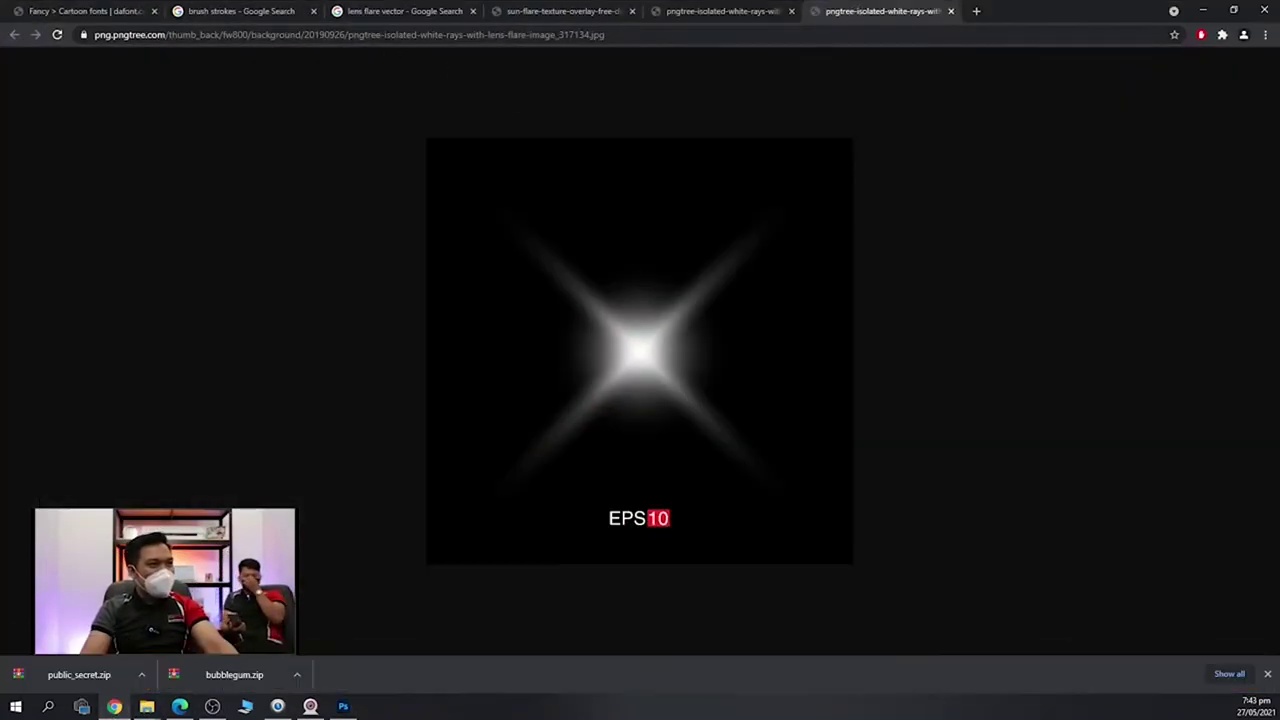
click(386, 35)
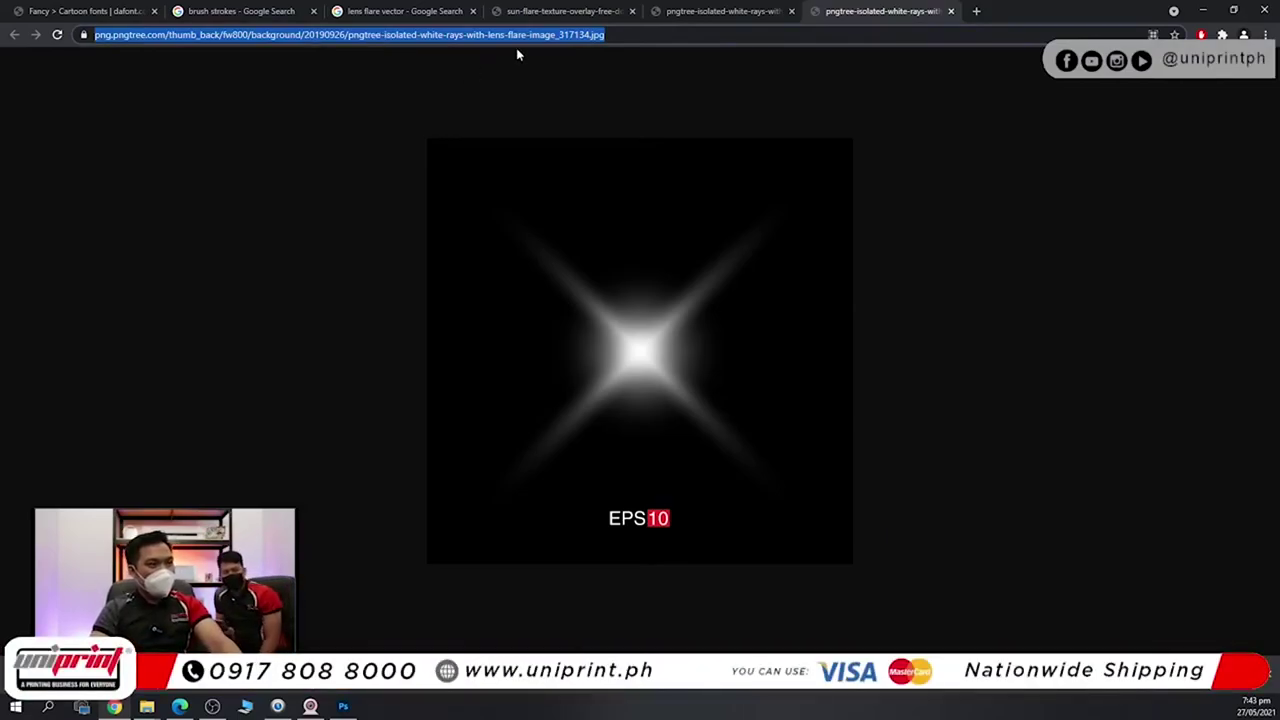
click(343, 706)
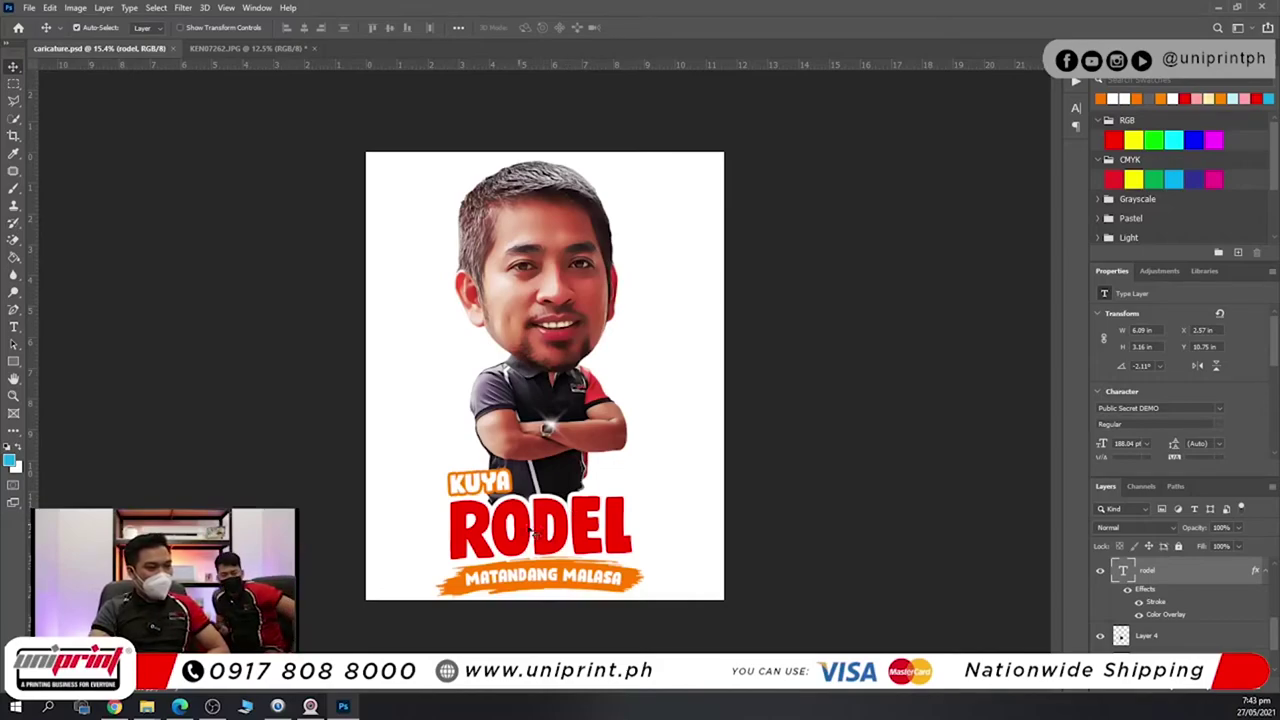
click(115, 706)
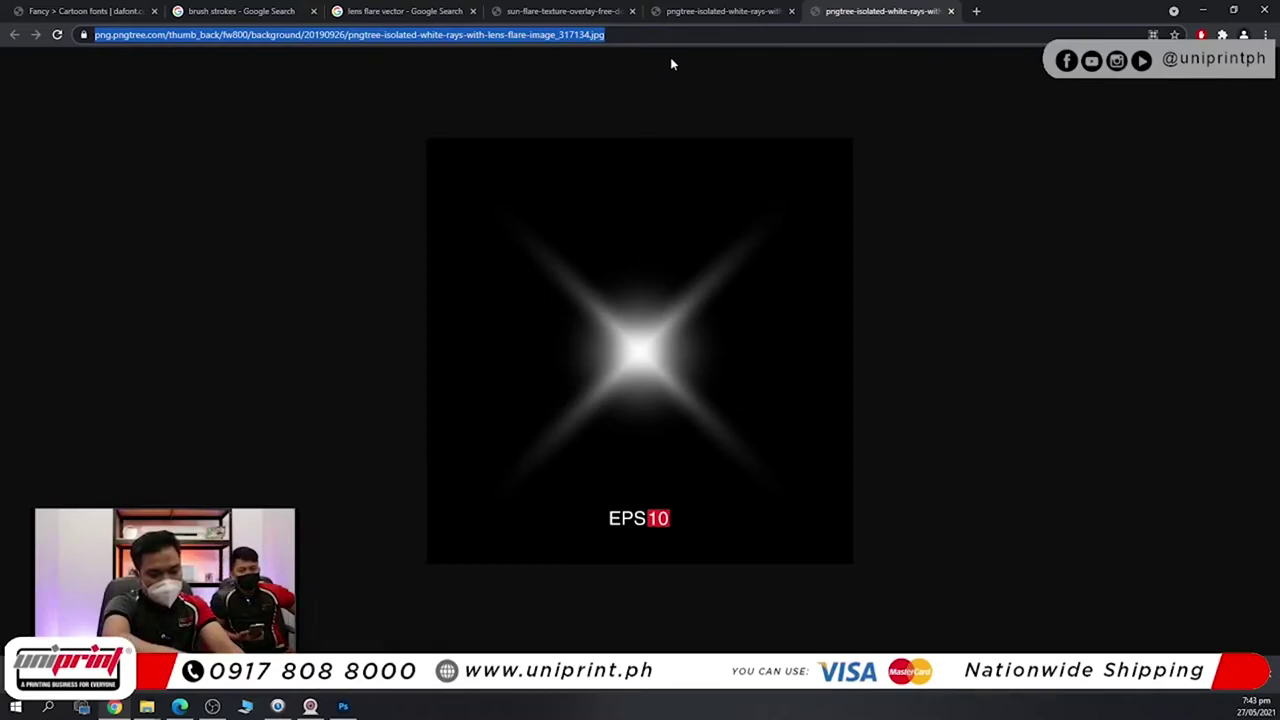
text(red te)
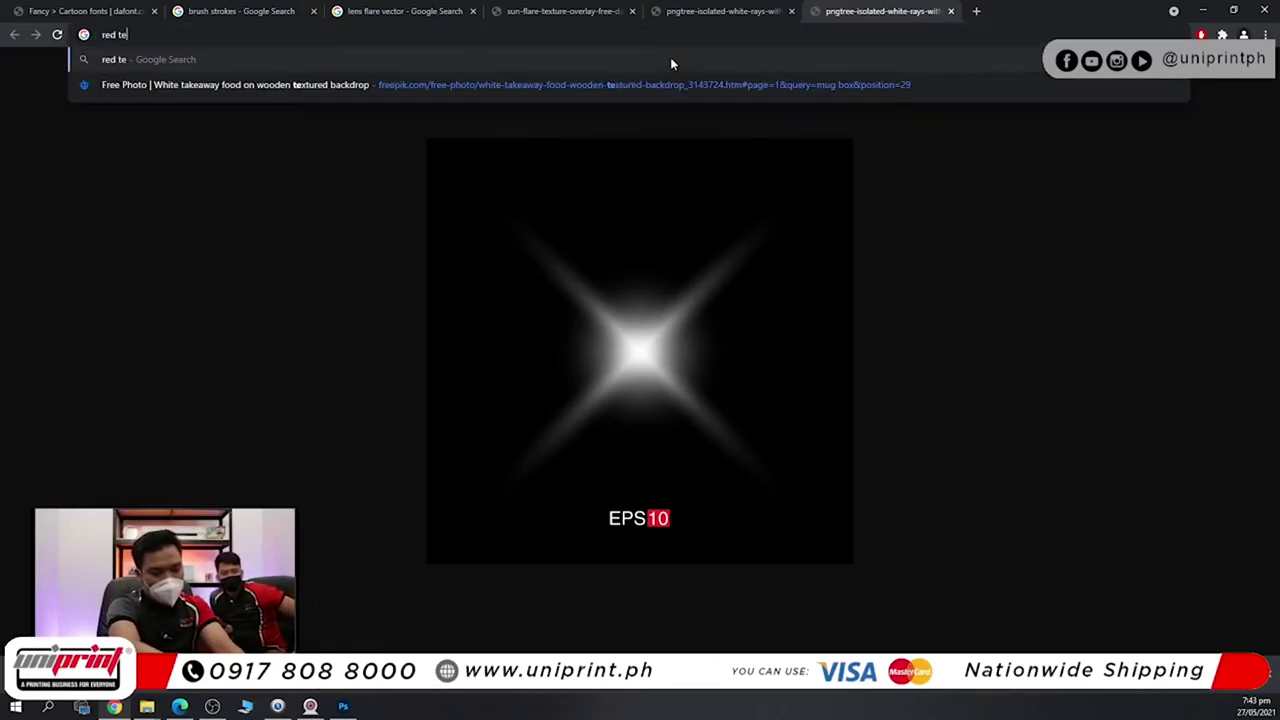
text(xture)
key(Return)
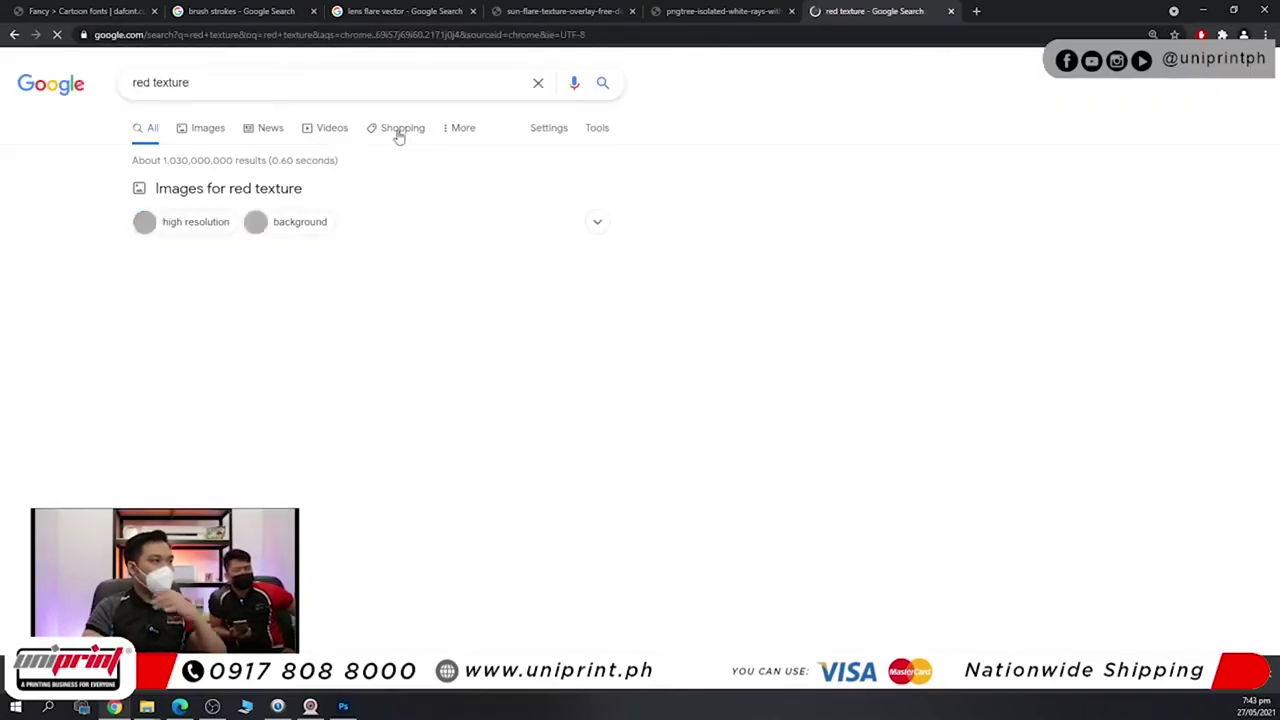
click(206, 129)
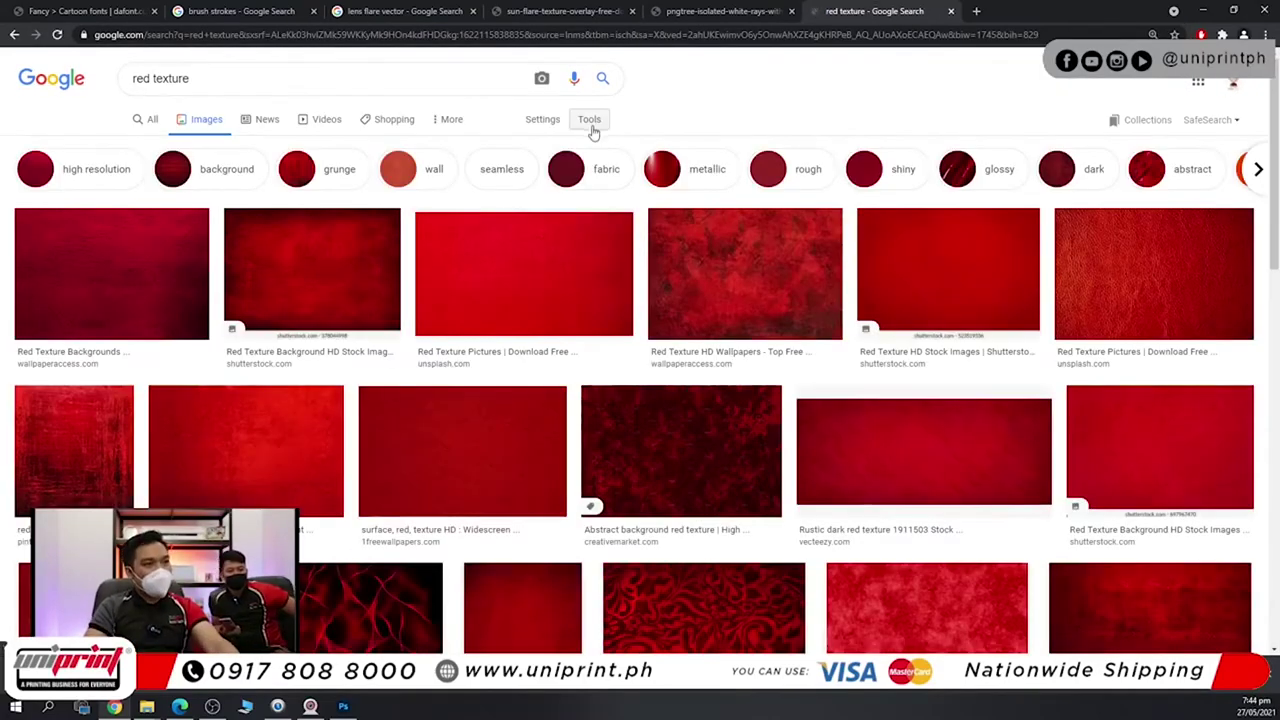
click(128, 145)
click(135, 196)
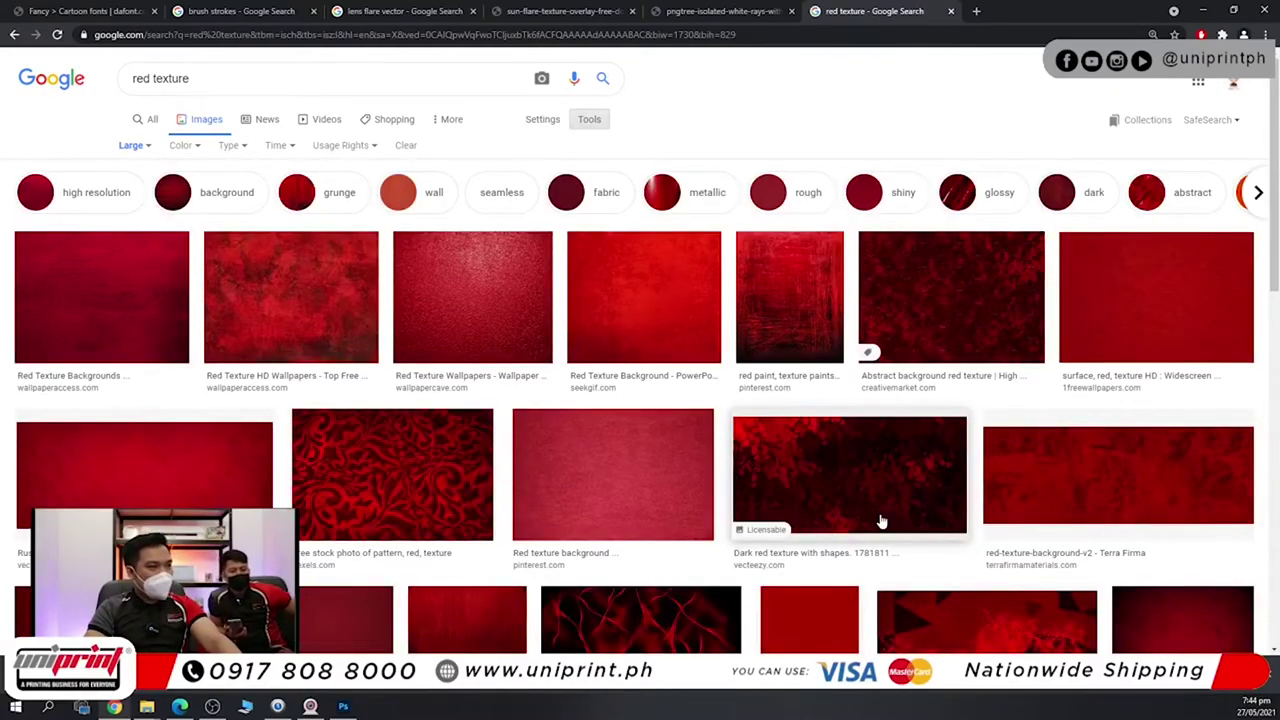
Look through the red texture image results for a texture suited to the name lettering.
scroll(880, 522, down, 1)
scroll(880, 520, down, 2)
scroll(923, 506, down, 1)
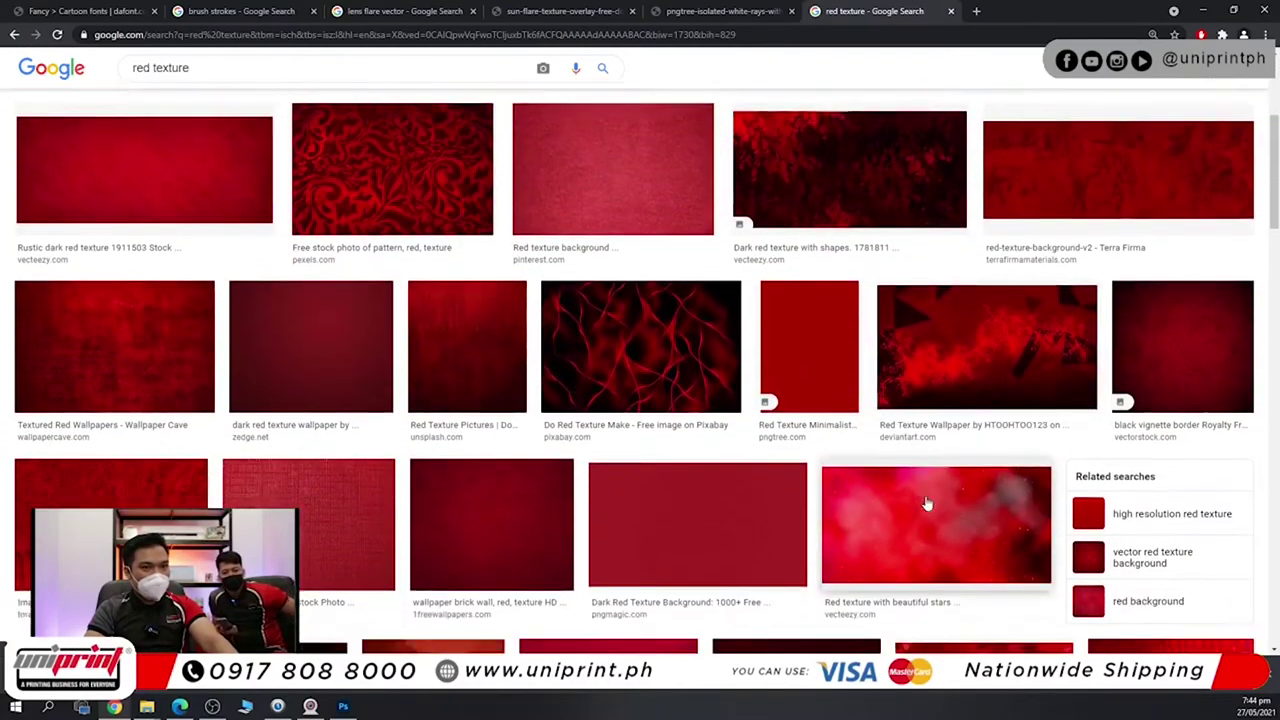
scroll(927, 503, down, 3)
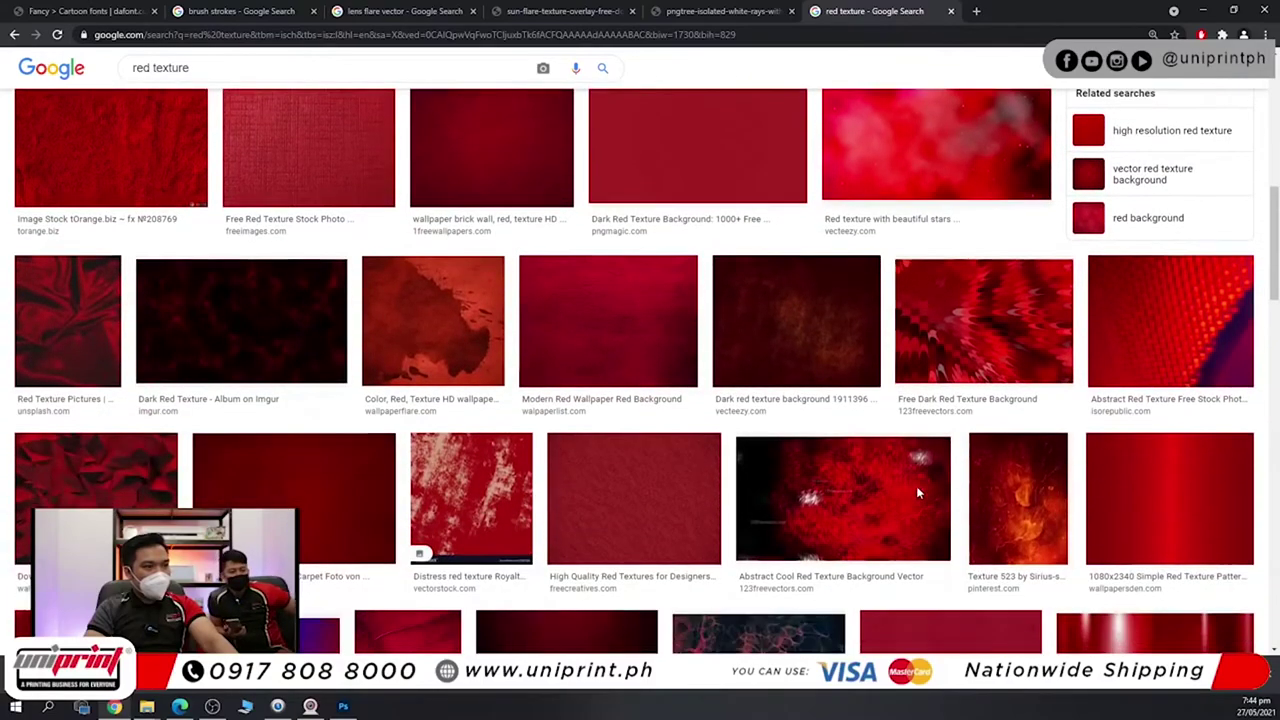
scroll(918, 494, down, 1)
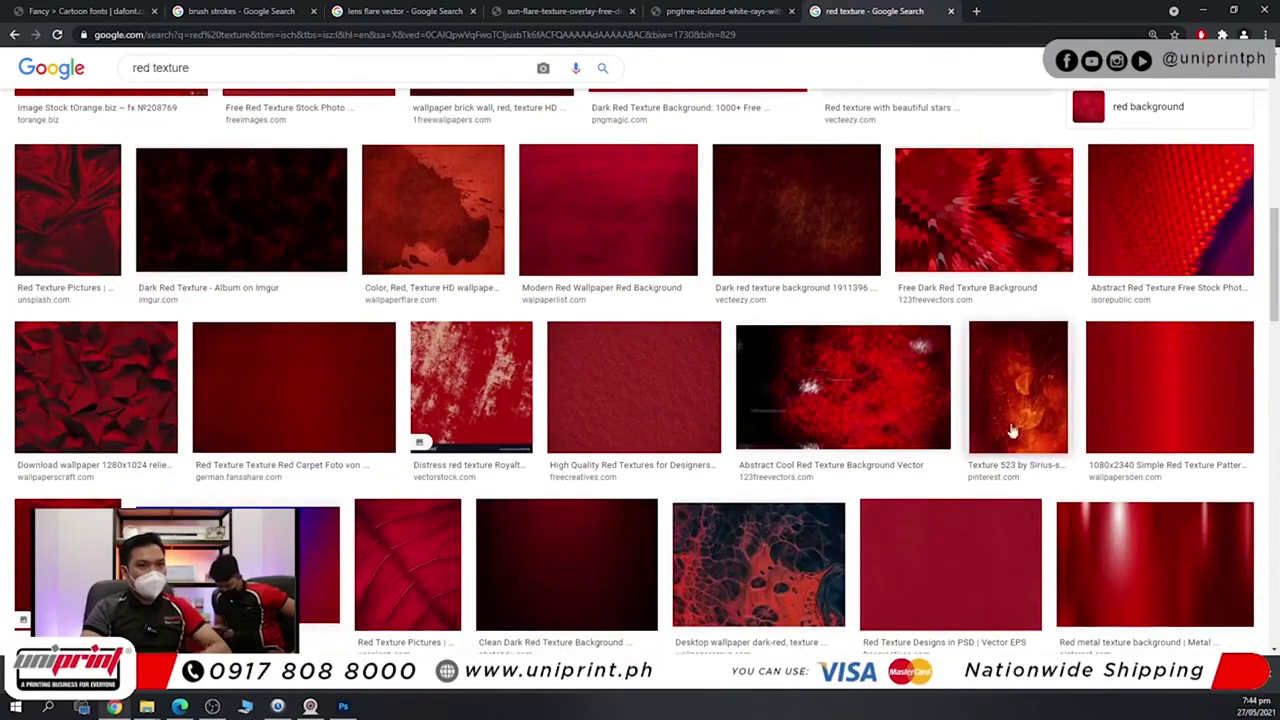
scroll(950, 441, down, 5)
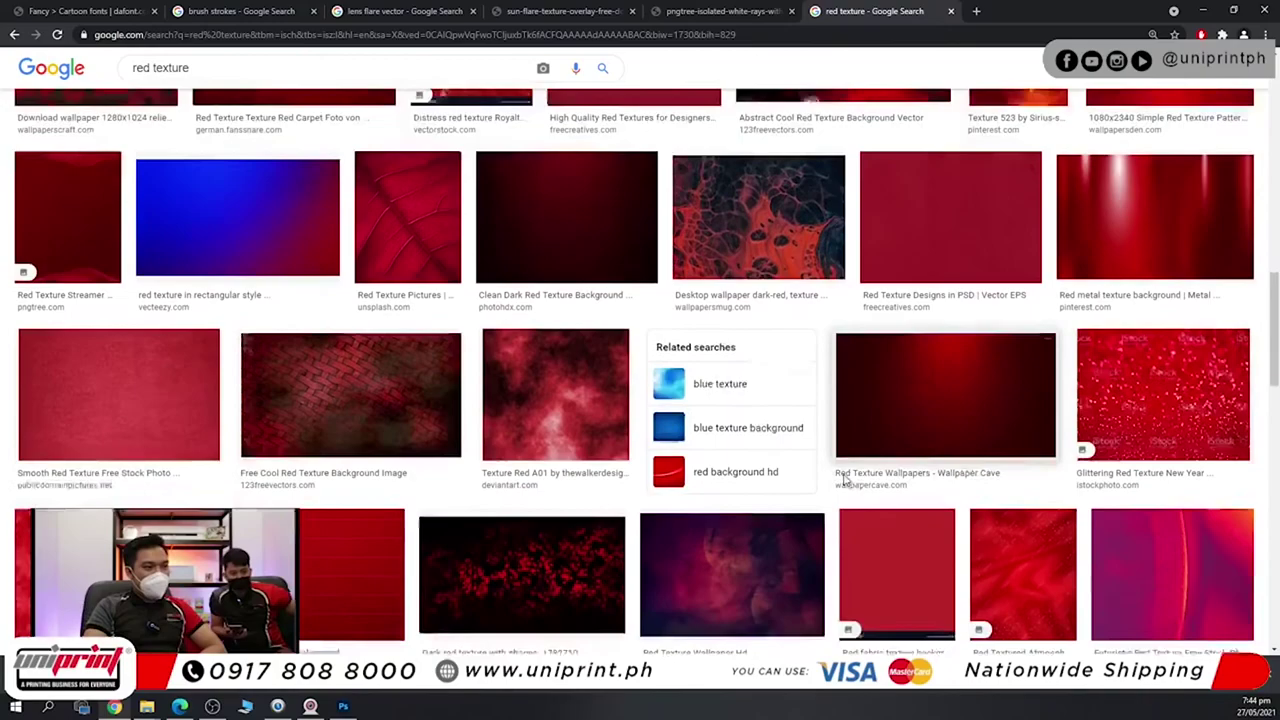
scroll(836, 475, down, 1)
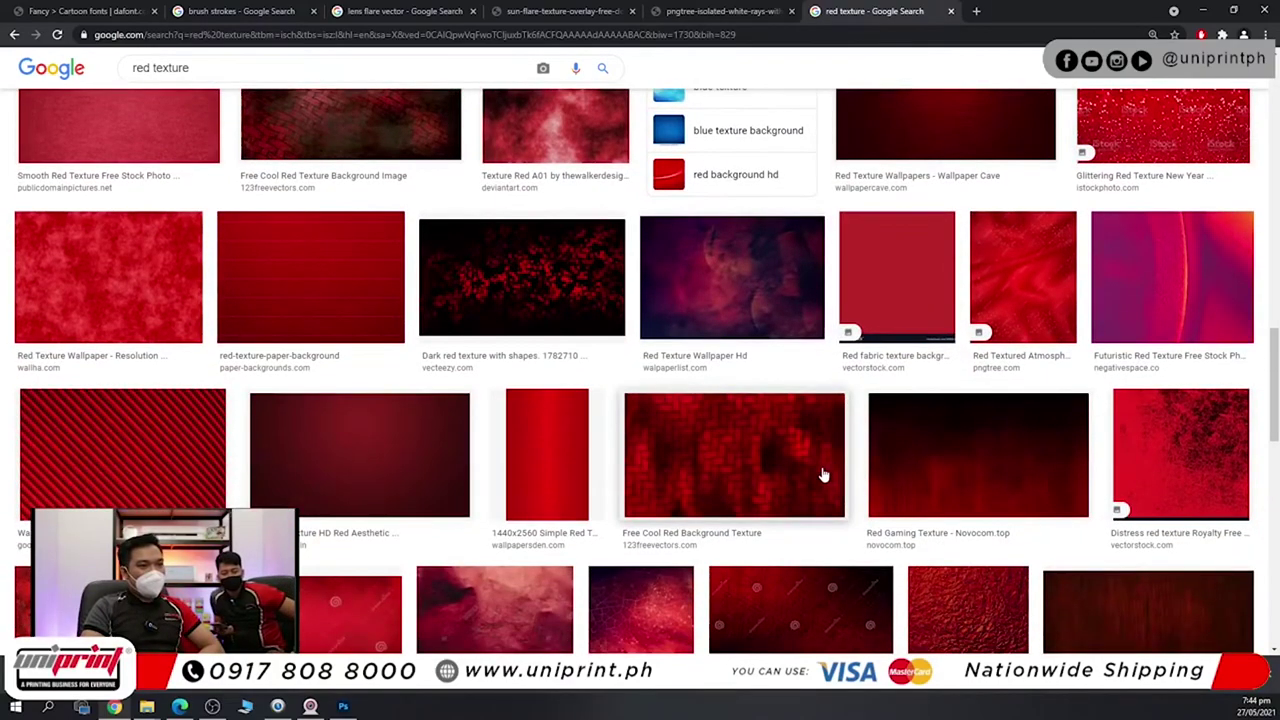
scroll(717, 457, down, 1)
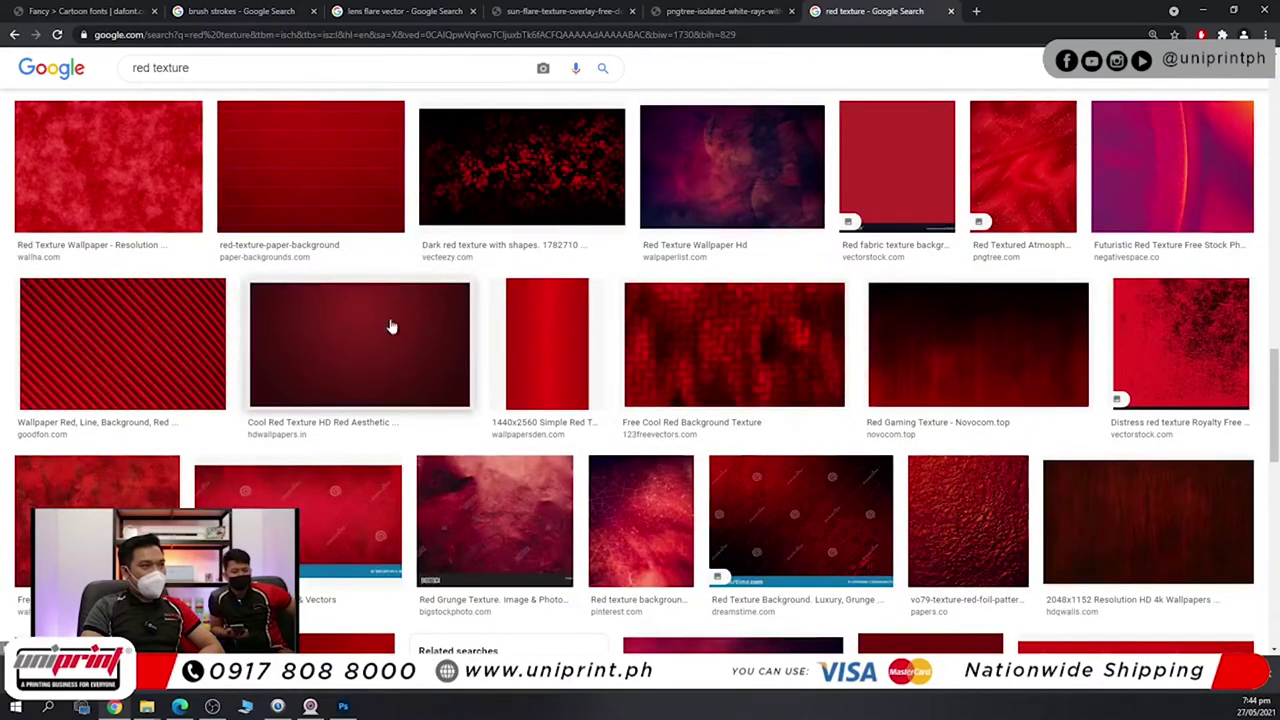
scroll(687, 527, down, 1)
scroll(690, 518, down, 4)
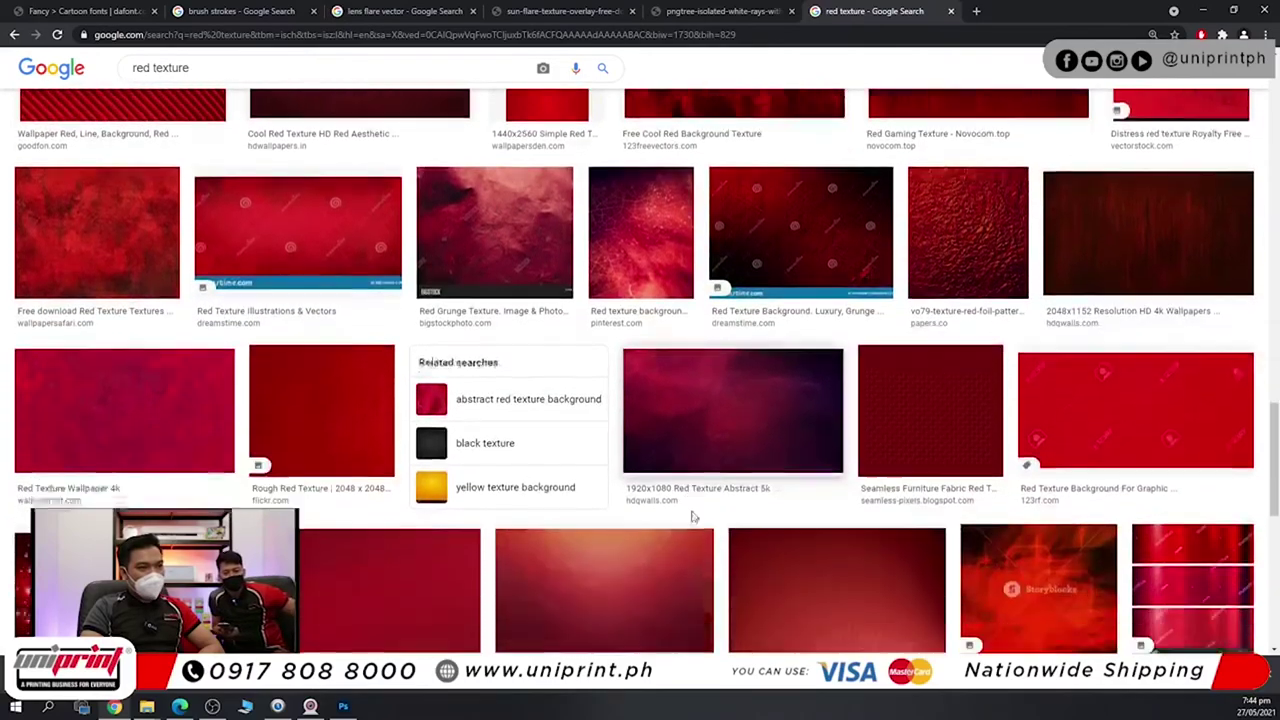
scroll(690, 515, down, 7)
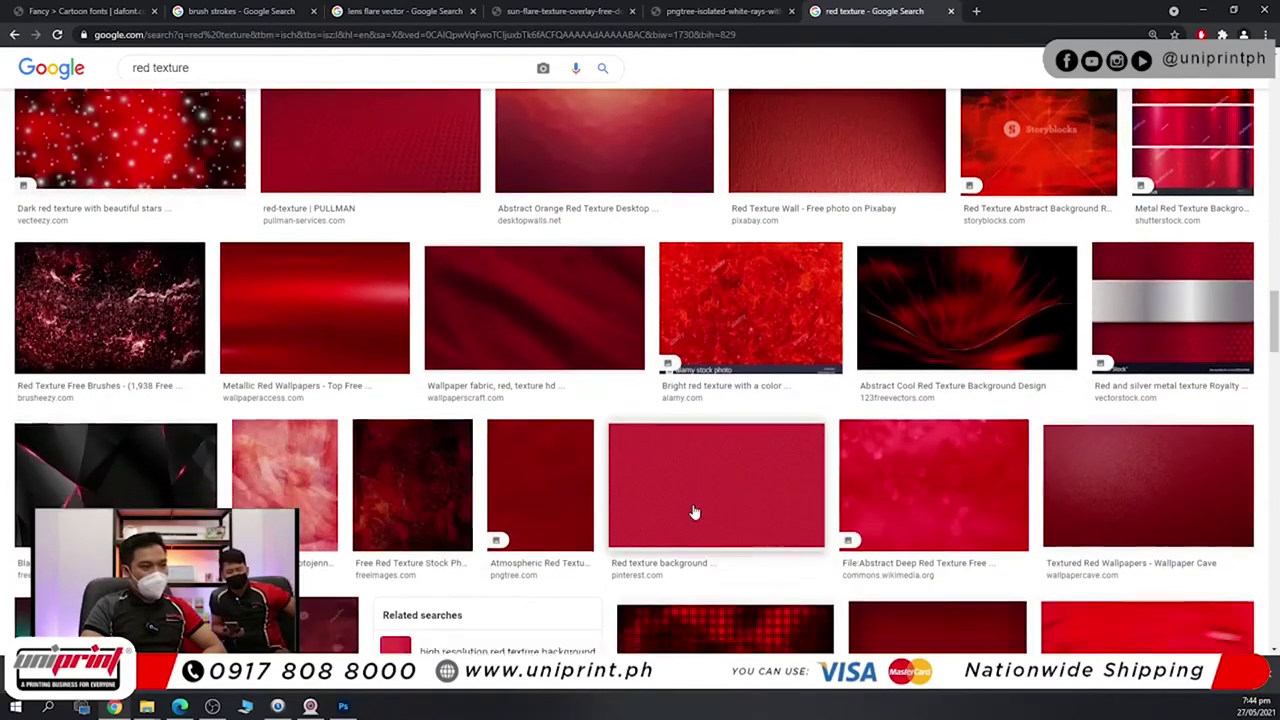
scroll(695, 514, down, 6)
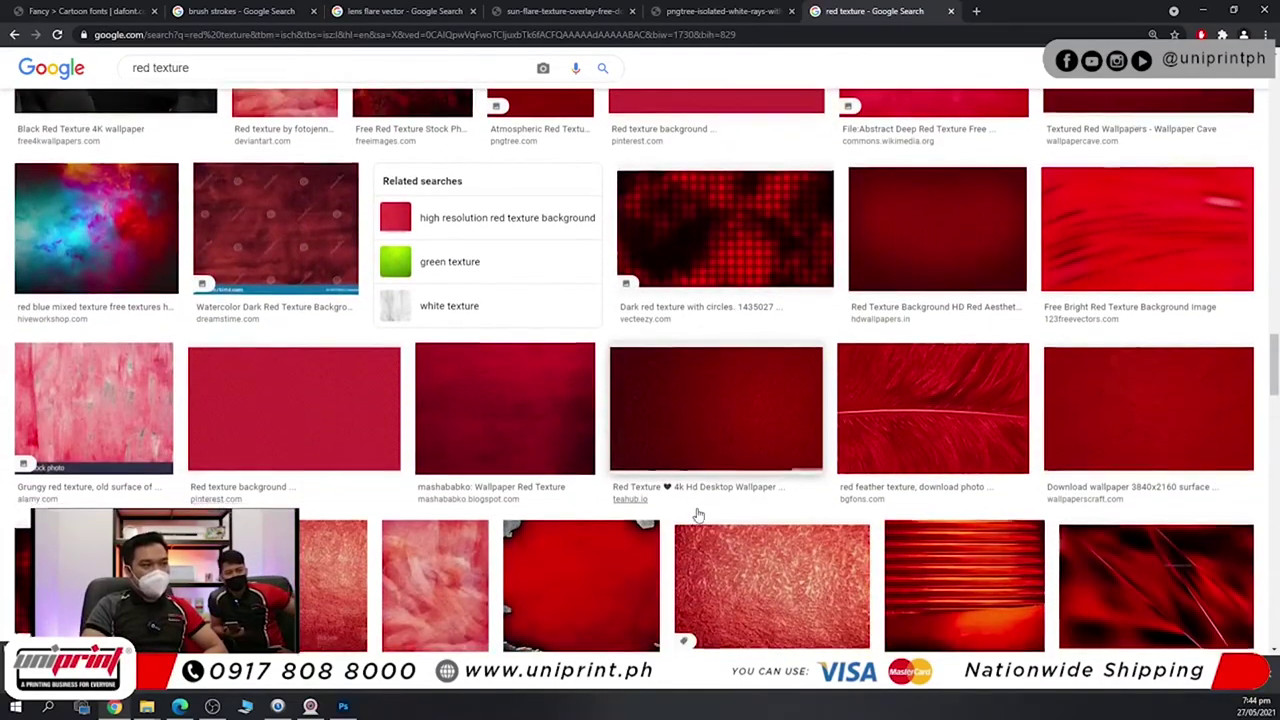
scroll(699, 518, down, 1)
scroll(699, 518, up, 1)
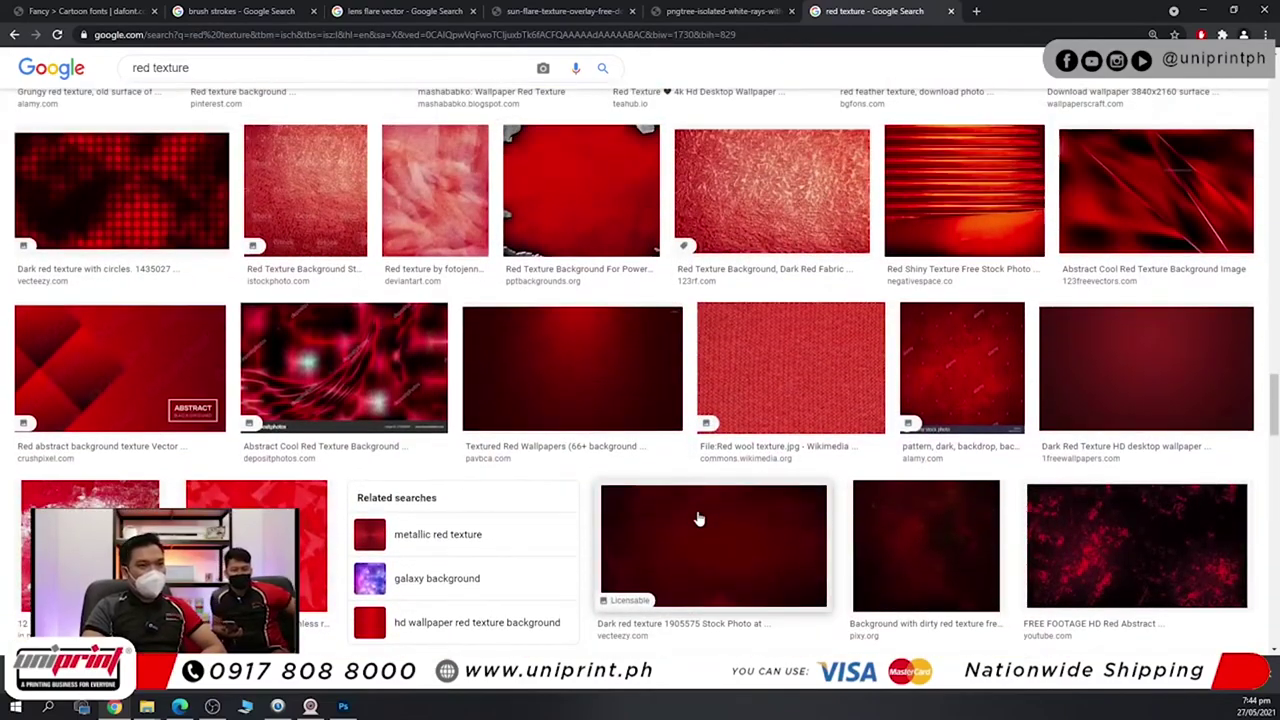
scroll(785, 520, down, 6)
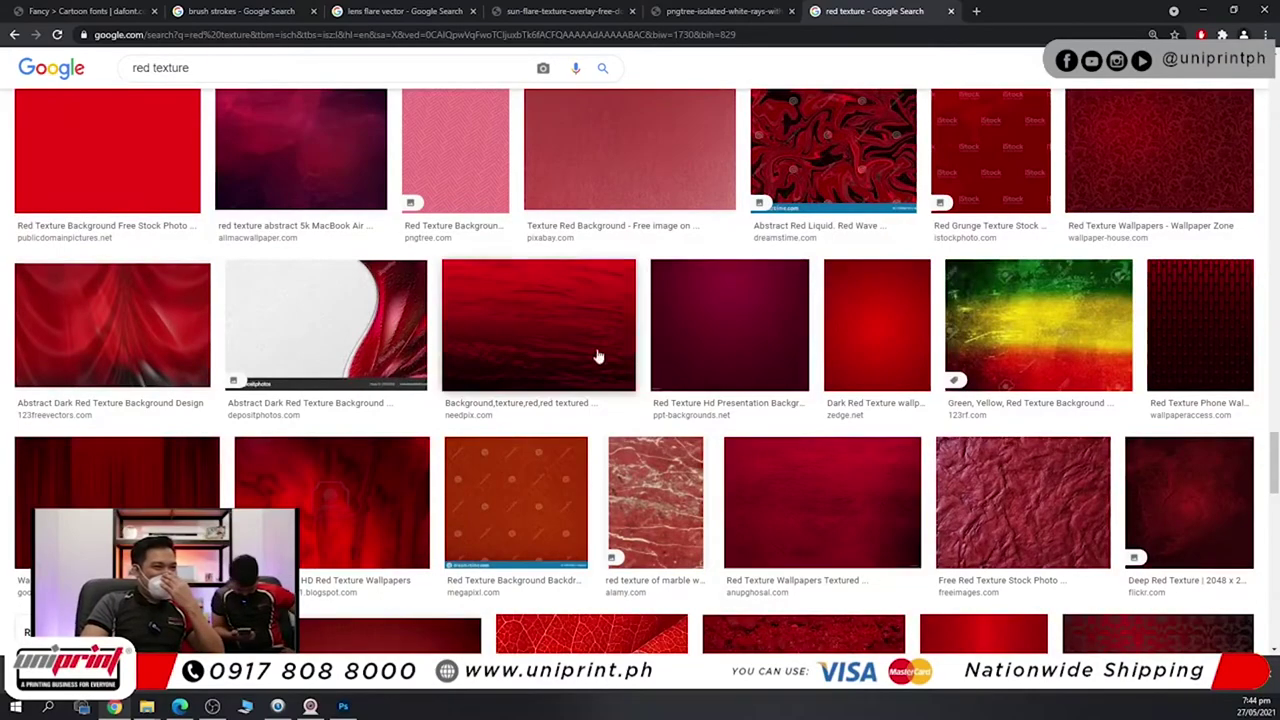
Open the wavy red-to-black texture from Needpix in its own tab and copy the image.
click(551, 334)
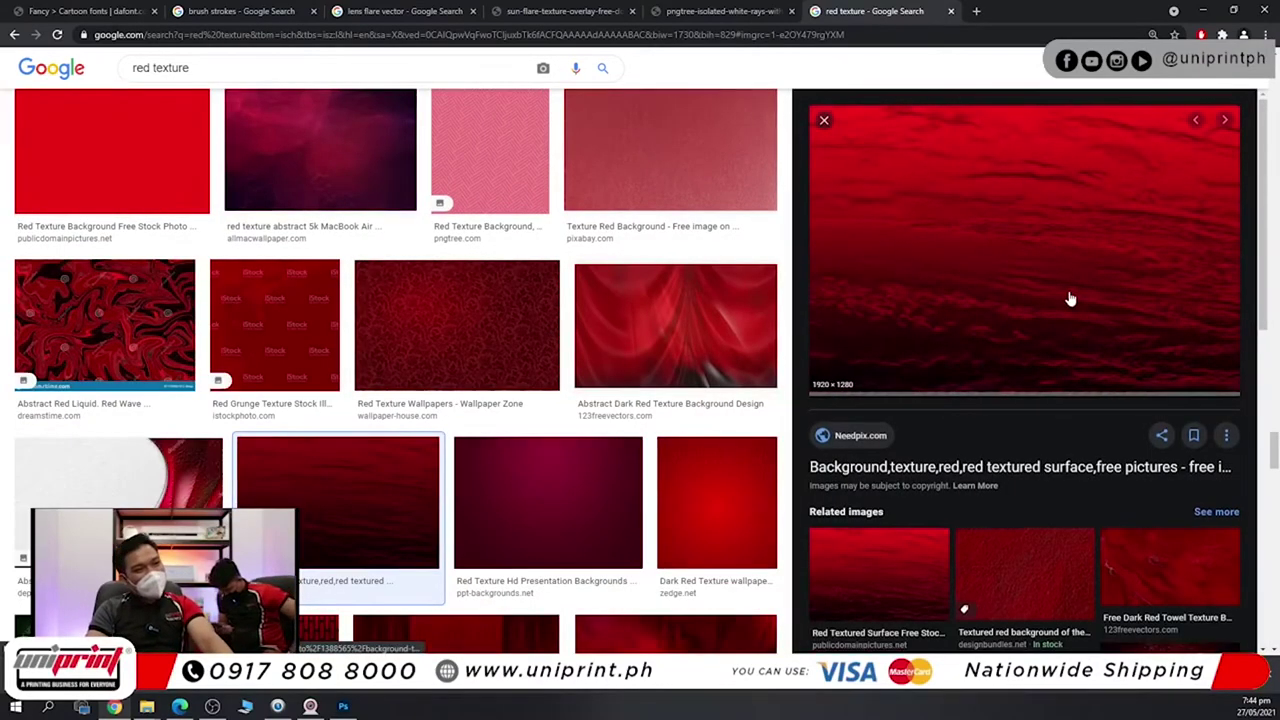
scroll(1041, 231, down, 1)
right_click(1014, 181)
click(1034, 305)
click(997, 10)
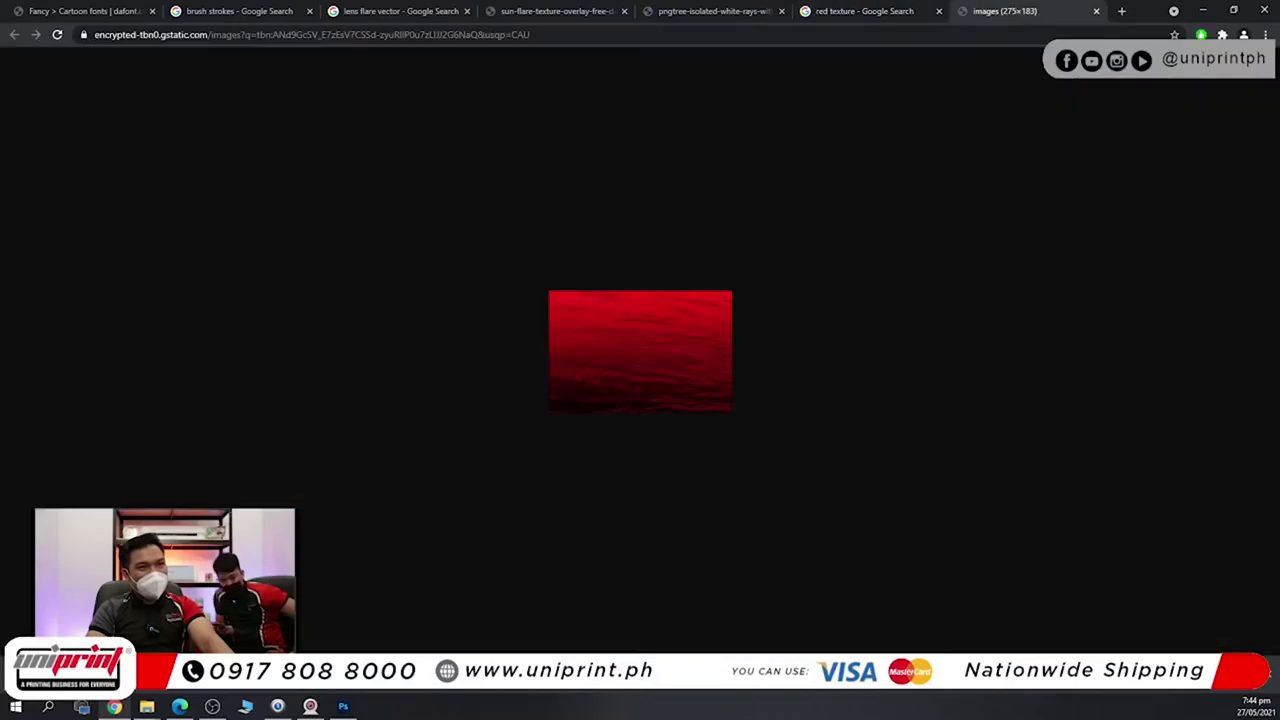
right_click(638, 333)
click(674, 371)
Switch to Photoshop and hide the Color Overlay effect on the large name text layer.
click(342, 707)
double_click(538, 530)
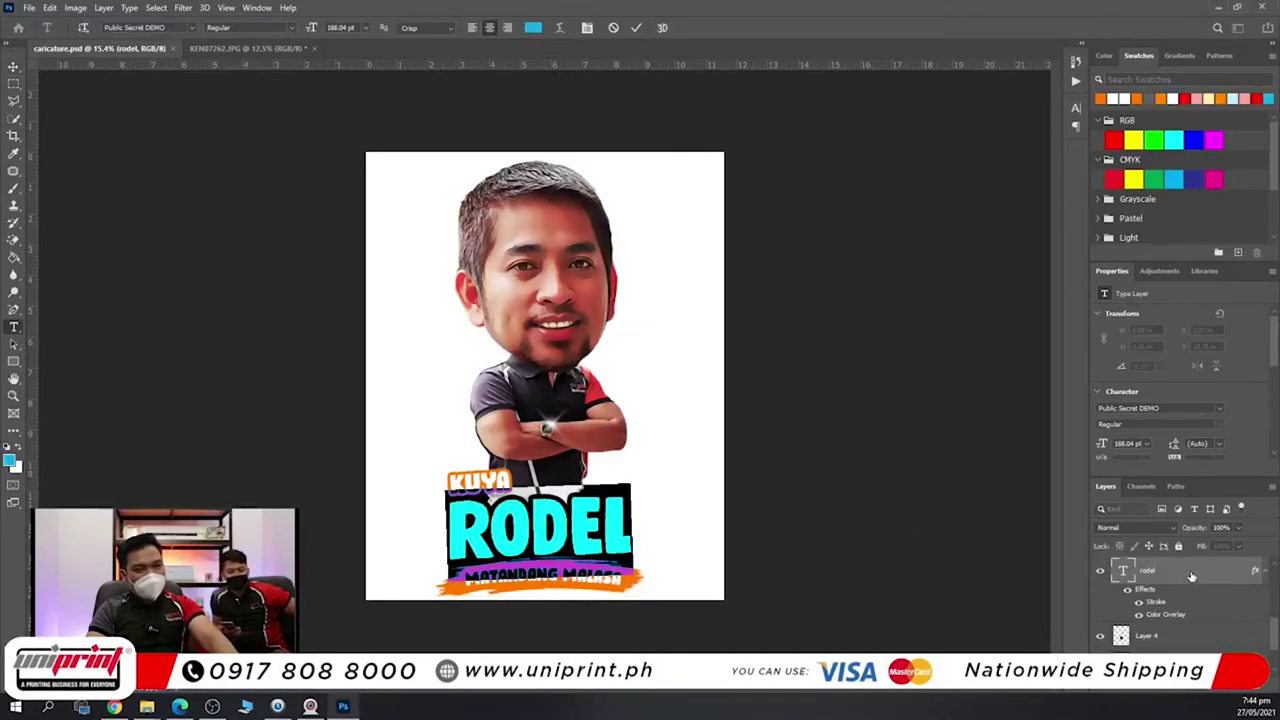
click(1191, 576)
click(1139, 616)
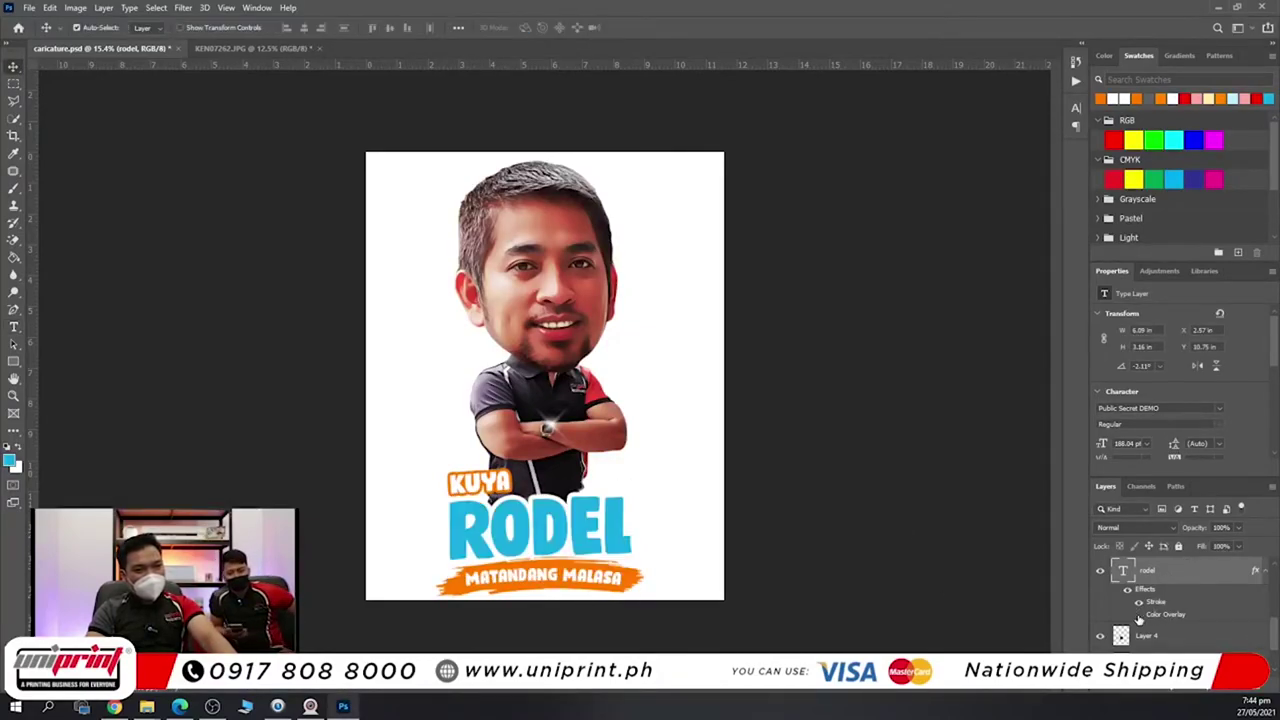
key(ctrl+t)
key(Return)
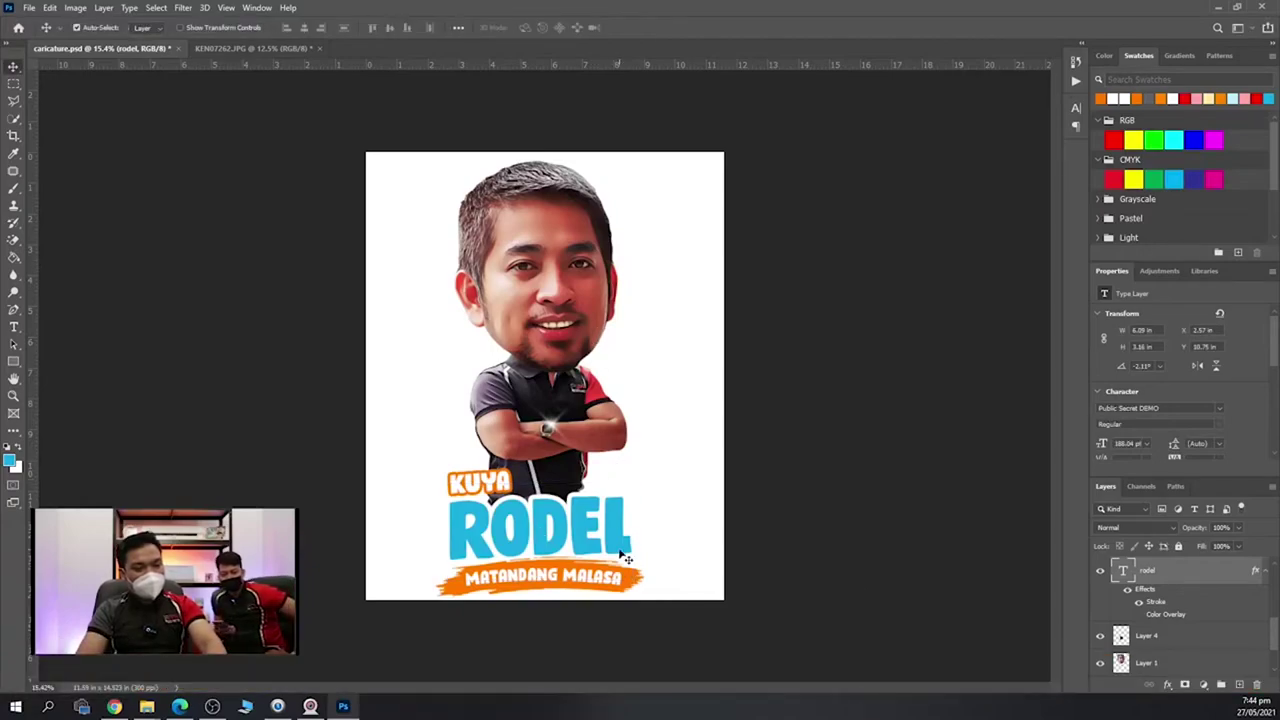
Paste the red texture as a new layer, enlarge it to about 668%, and place it over the large name lettering.
key(ctrl+v)
key(ctrl+t)
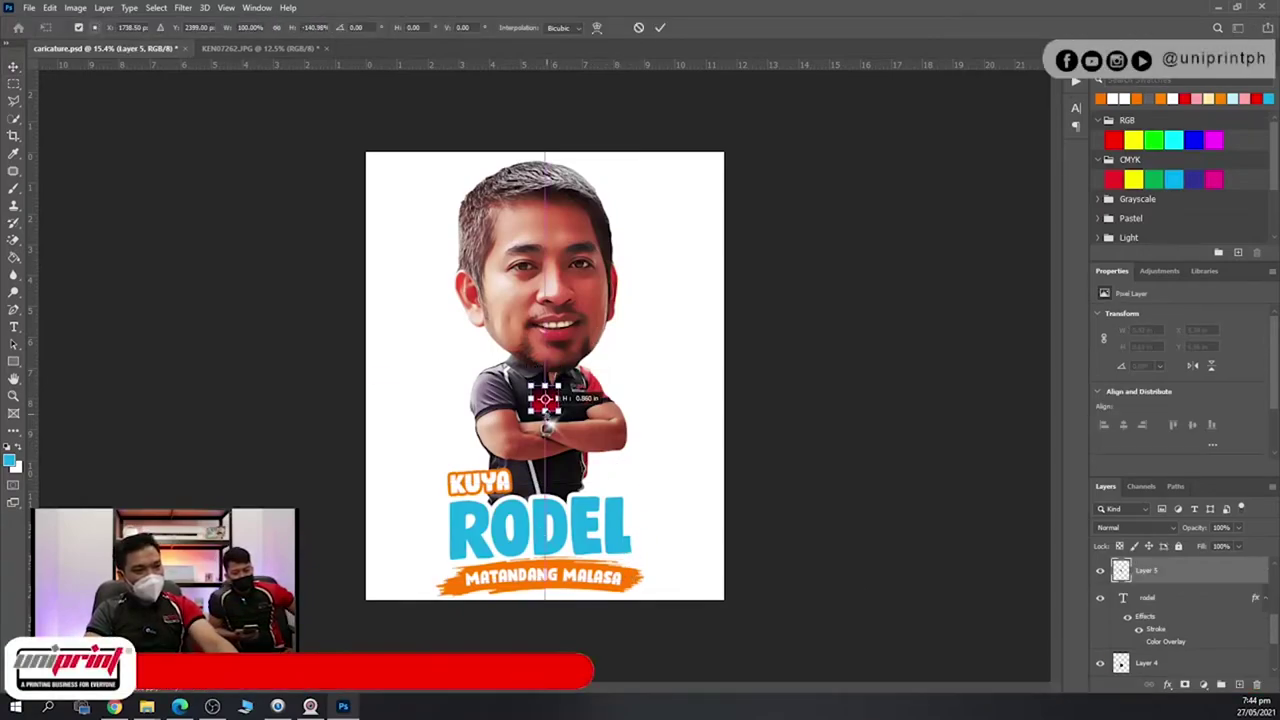
drag(561, 364, 637, 333)
drag(590, 400, 577, 571)
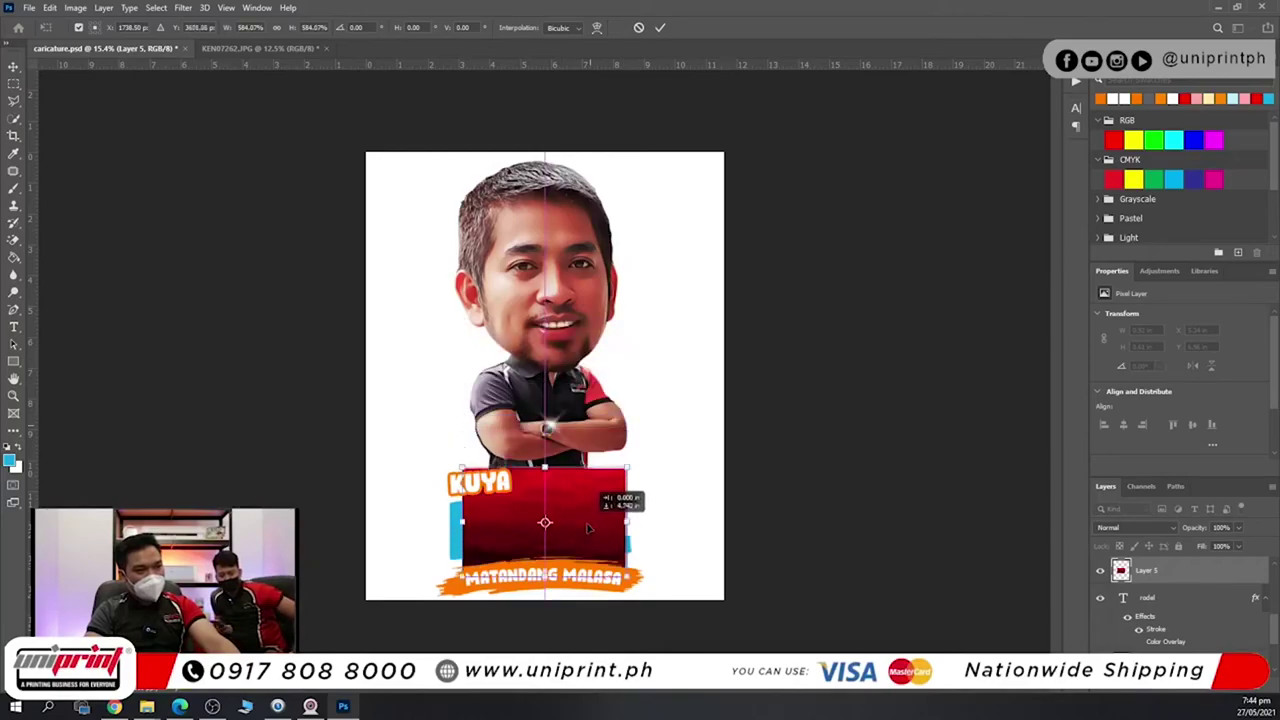
drag(615, 491, 636, 474)
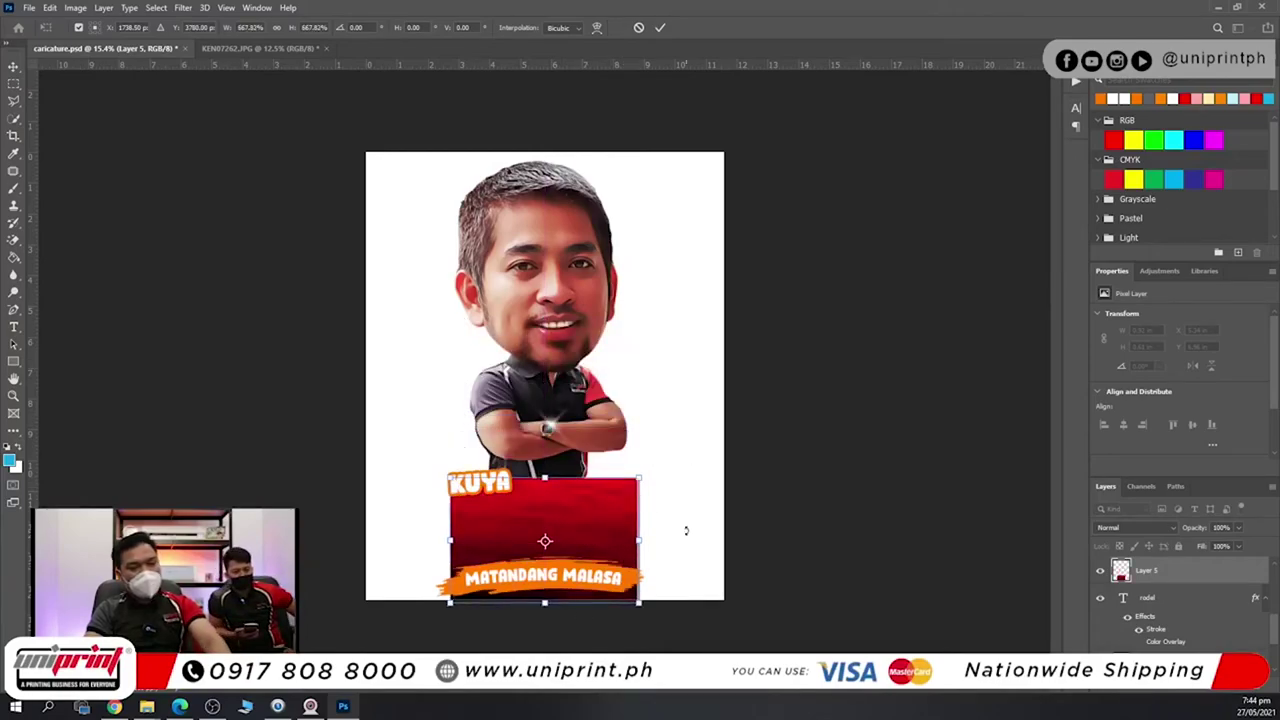
key(Return)
Clip the red texture layer to the large name text and fine-tune its size and position over the letters.
right_click(1184, 576)
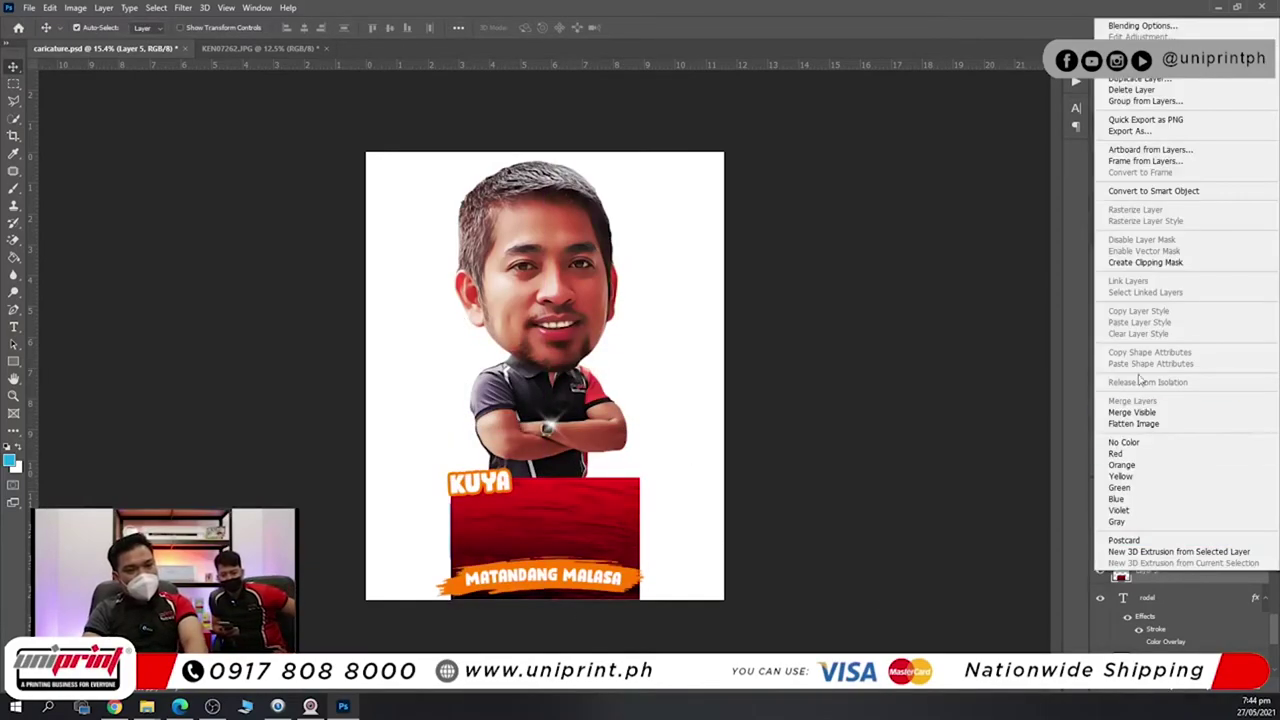
click(1150, 262)
scroll(633, 548, up, 5)
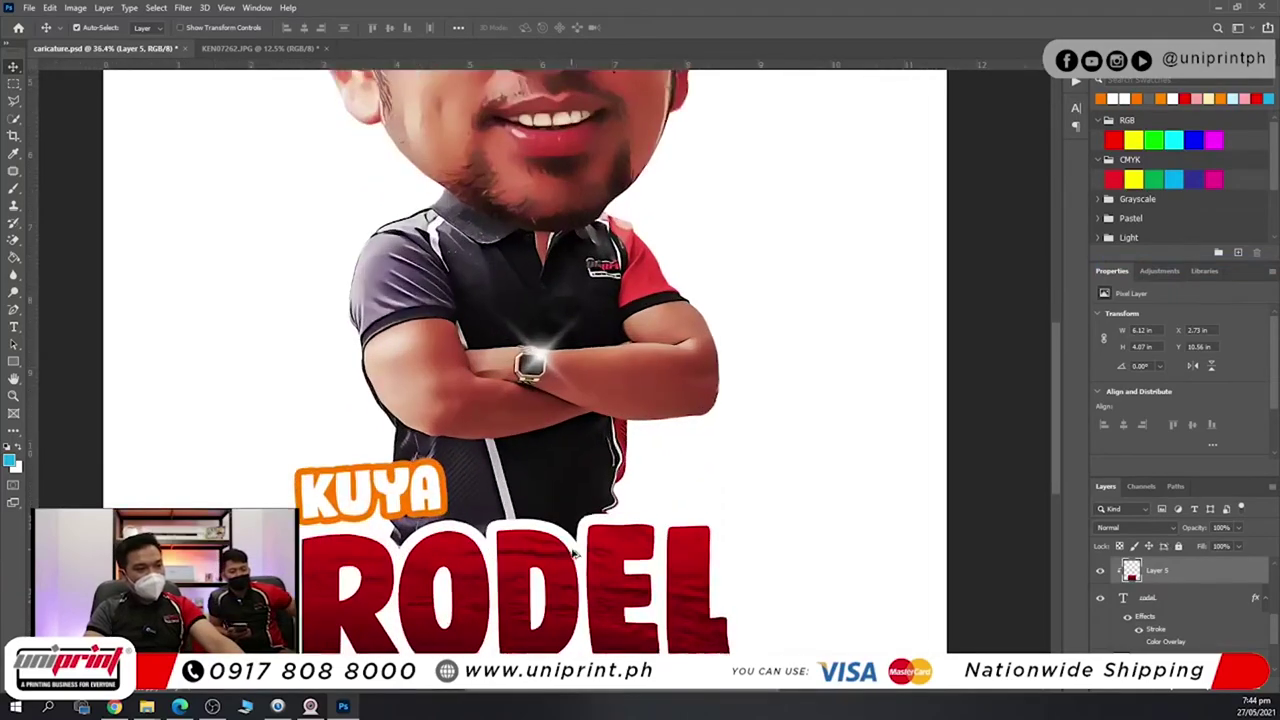
key(ctrl+t)
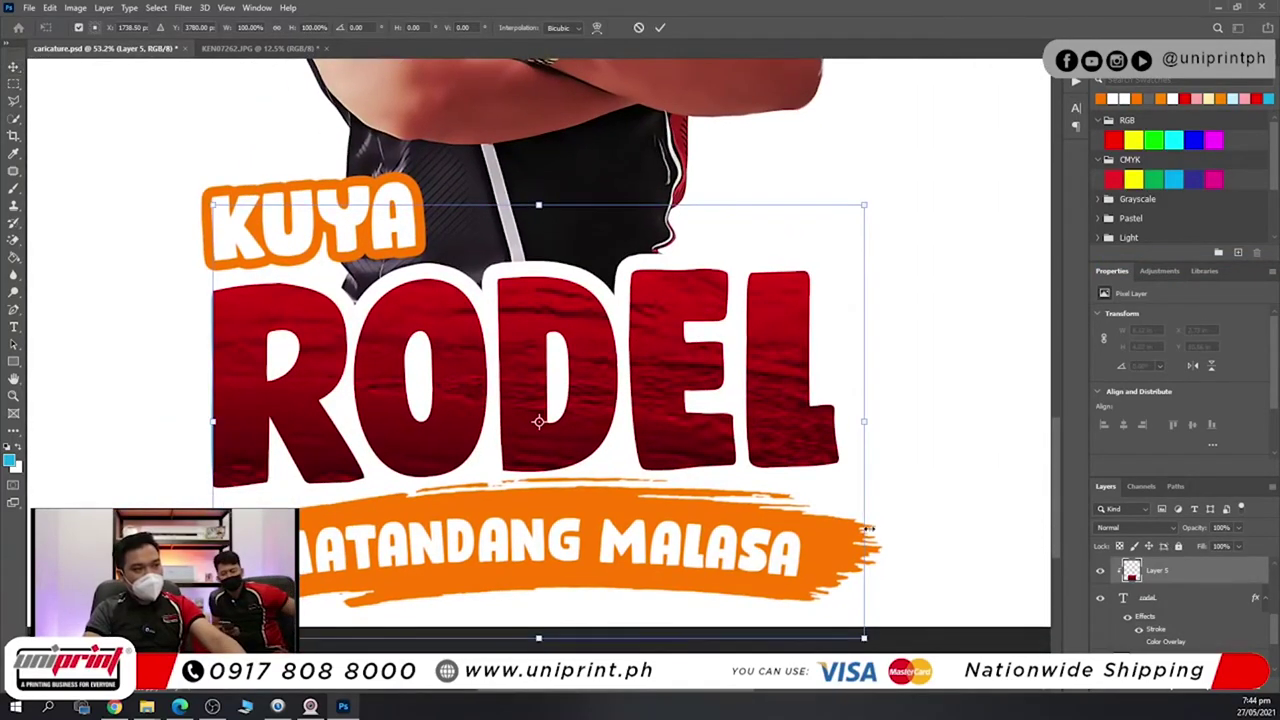
drag(866, 636, 852, 612)
drag(895, 555, 897, 548)
drag(811, 535, 804, 531)
drag(834, 193, 840, 190)
key(Return)
Examine how the red-textured name lettering looks up close and within the whole caricature layout.
scroll(793, 404, down, 3)
scroll(793, 404, down, 2)
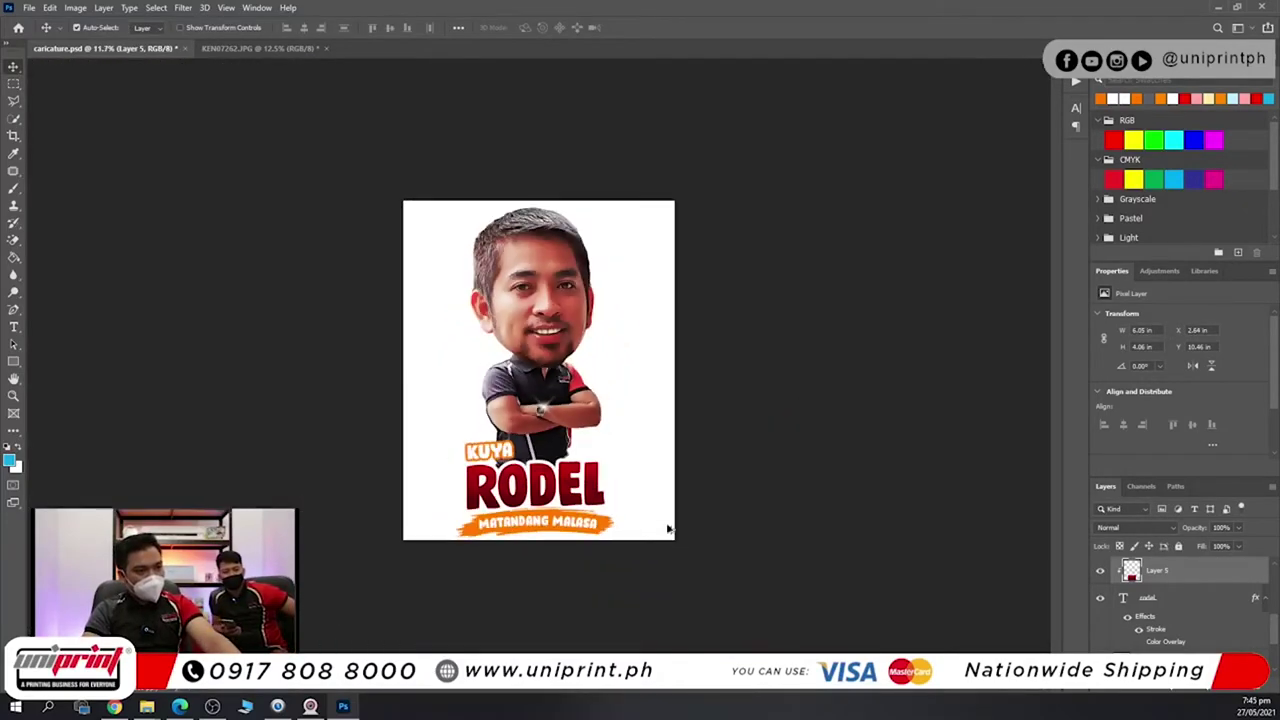
scroll(563, 573, up, 3)
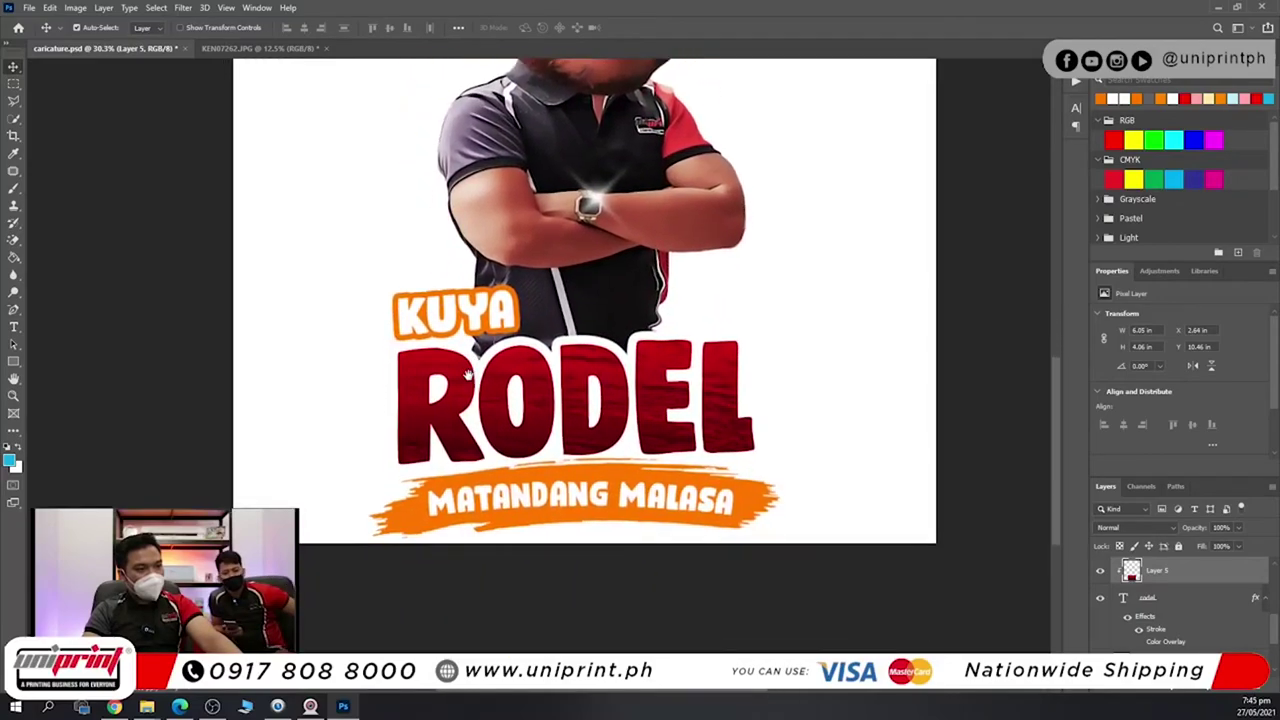
scroll(585, 475, up, 1)
scroll(580, 466, down, 3)
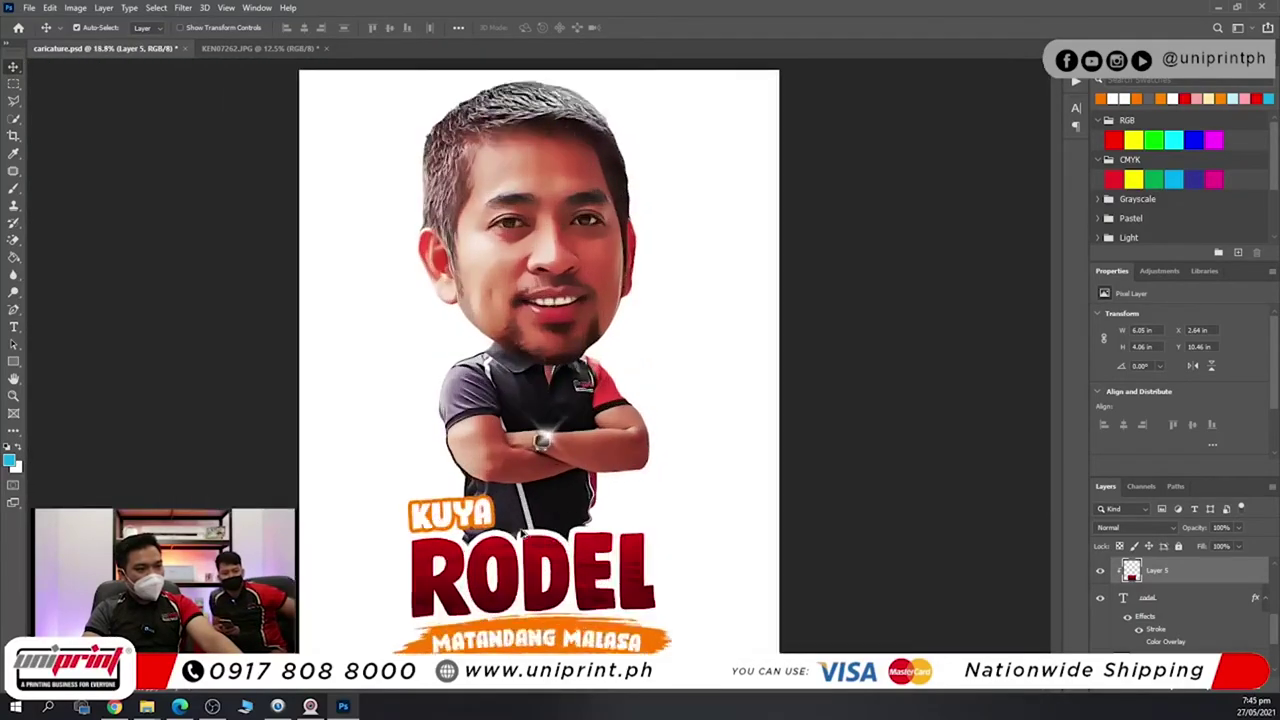
scroll(410, 510, up, 3)
scroll(404, 508, up, 3)
drag(505, 518, 464, 128)
scroll(480, 310, down, 4)
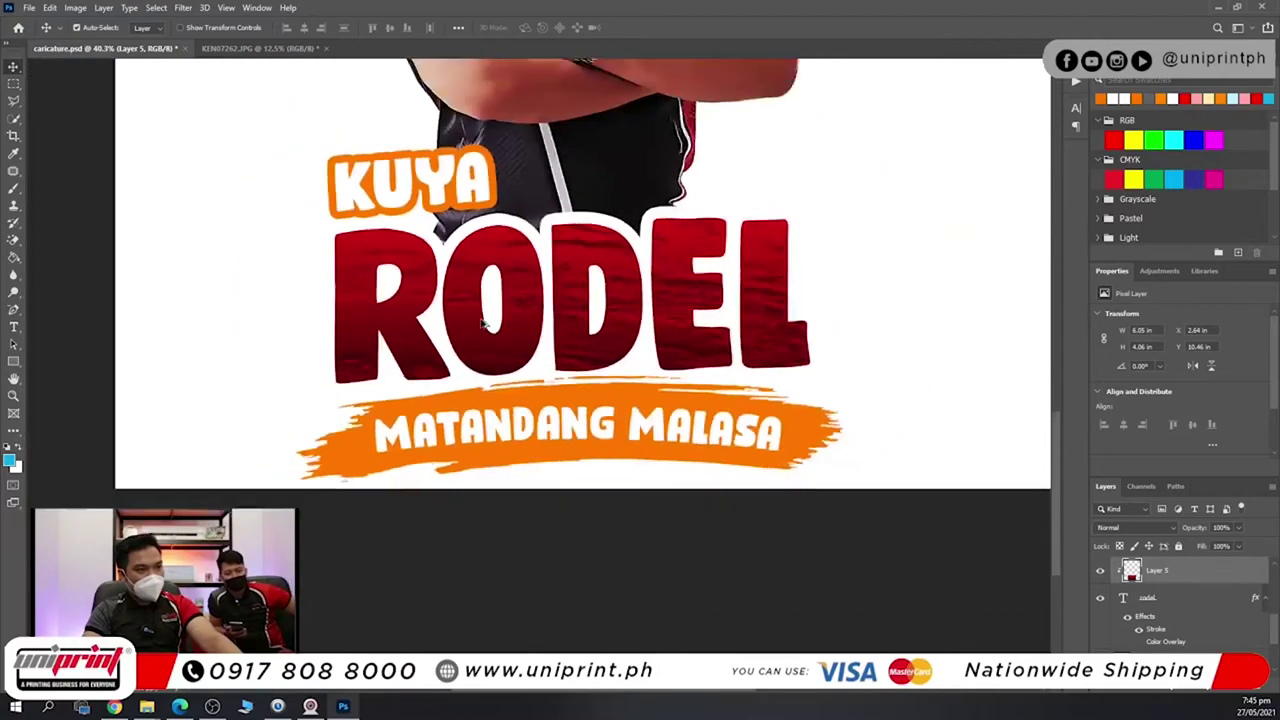
Try converting the selected lettering layers, including KUYA and MATANDANG MALASA, to a smart object, then try grouping them.
click(490, 234)
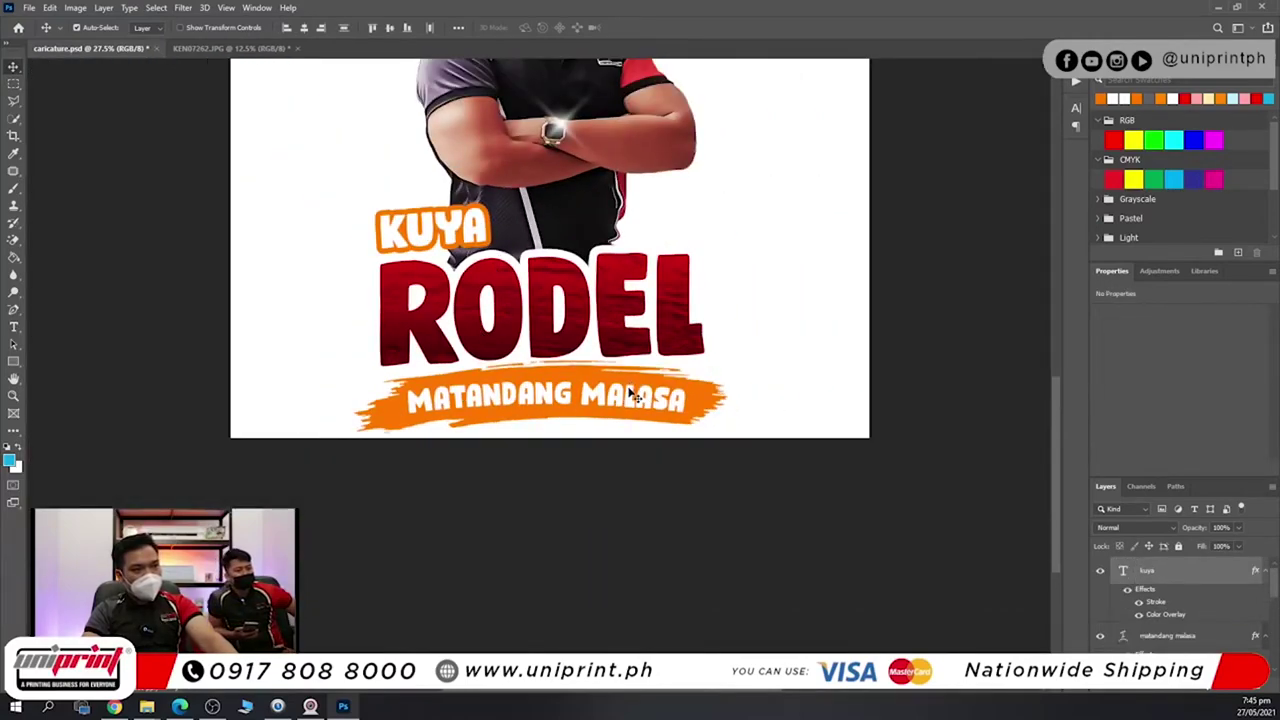
right_click(1222, 570)
click(1110, 253)
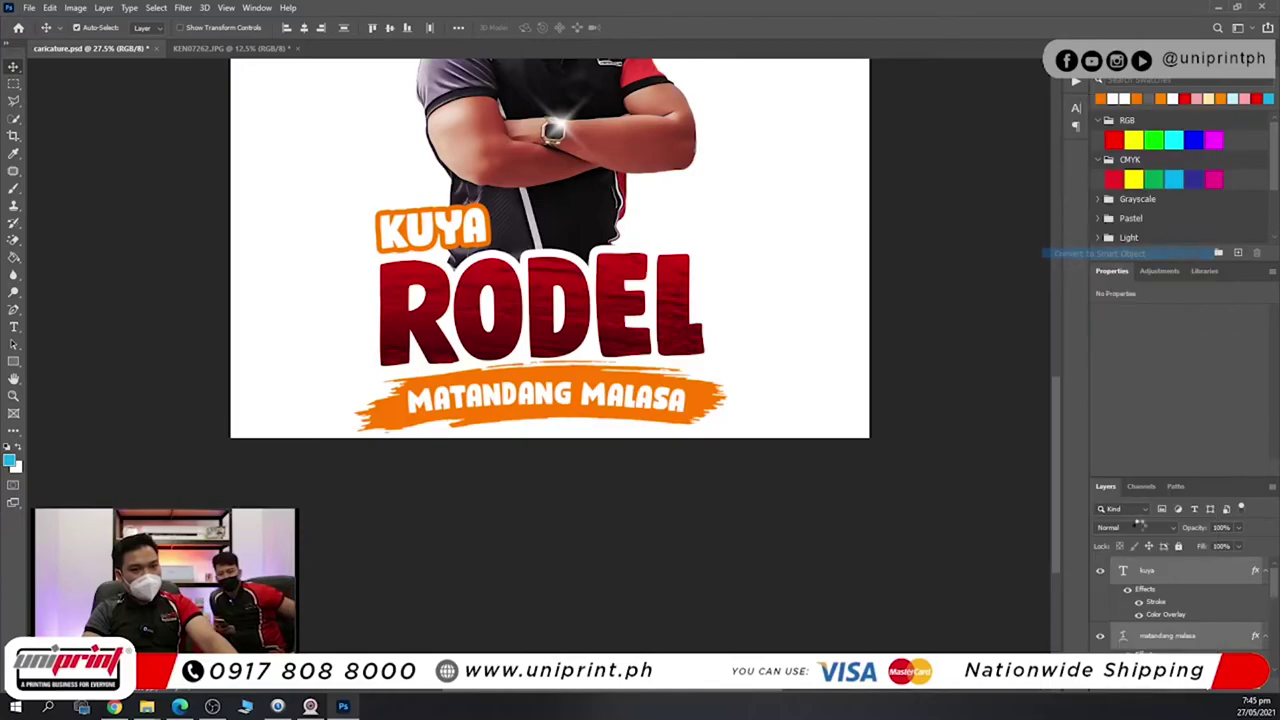
right_click(1167, 576)
click(1203, 574)
key(ctrl+z)
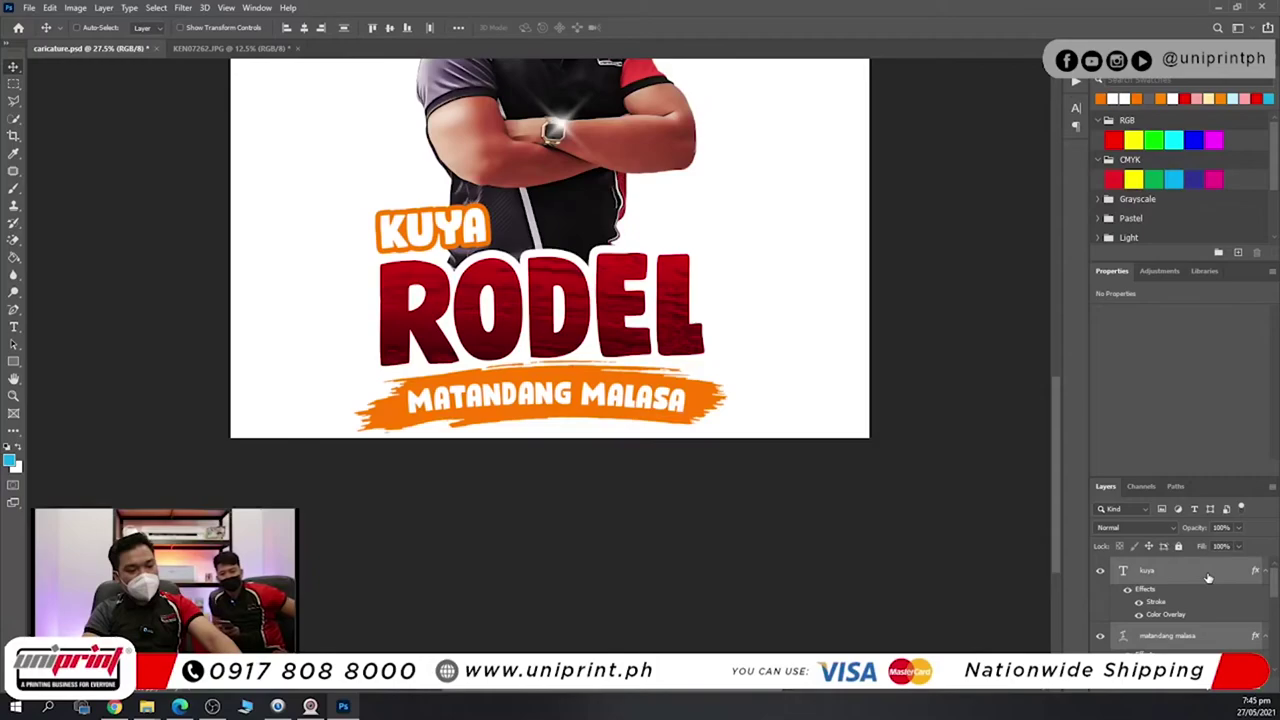
key(ctrl+g)
key(ctrl+z)
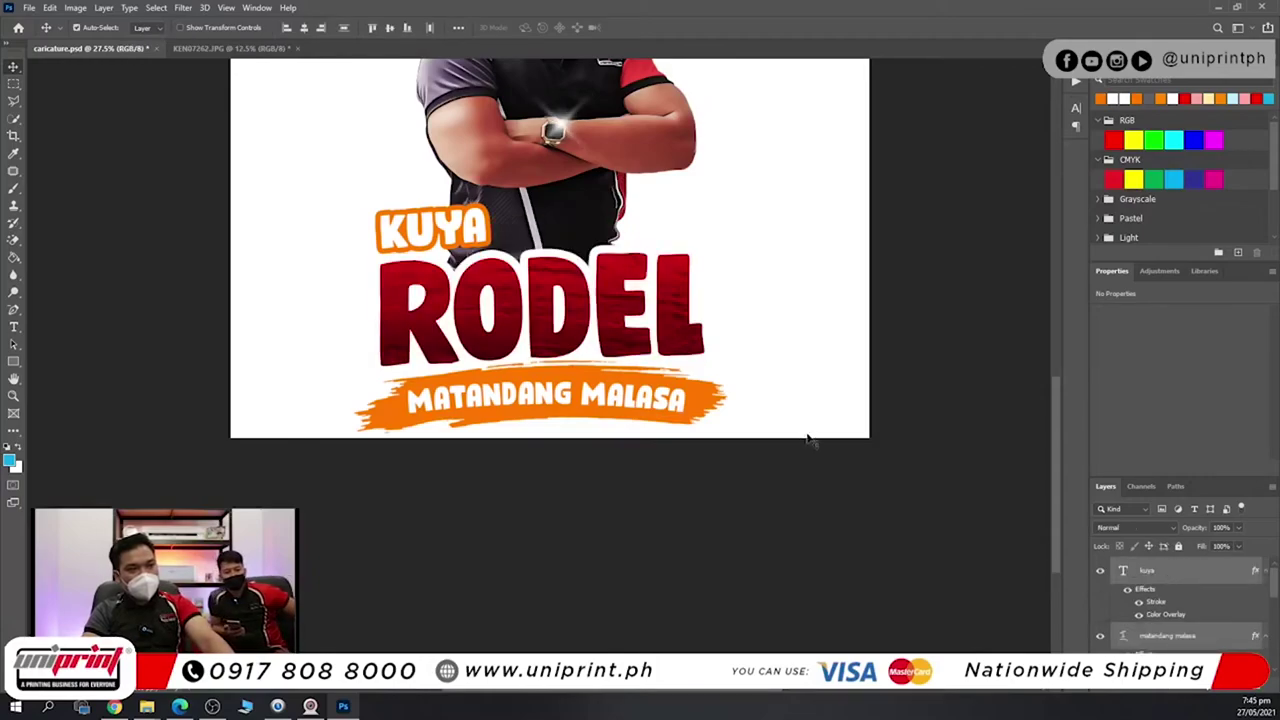
click(788, 302)
scroll(783, 457, down, 5)
scroll(638, 560, up, 9)
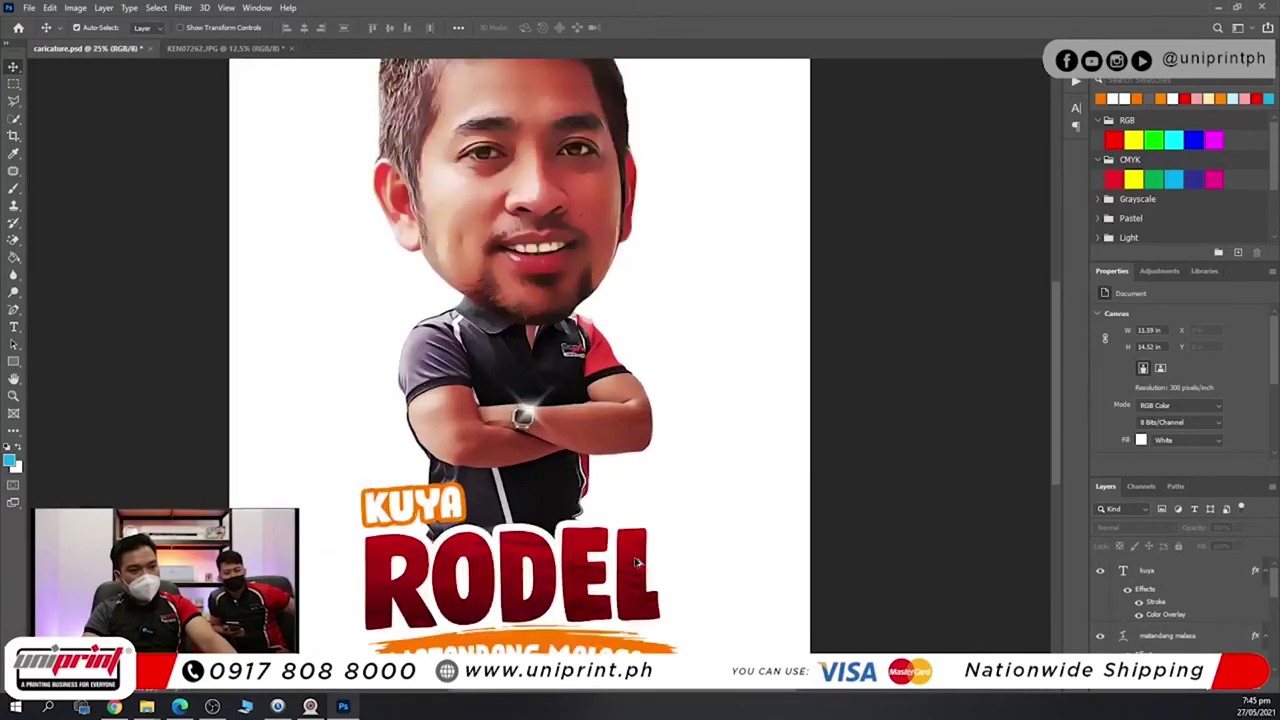
drag(603, 474, 587, 430)
scroll(587, 429, down, 5)
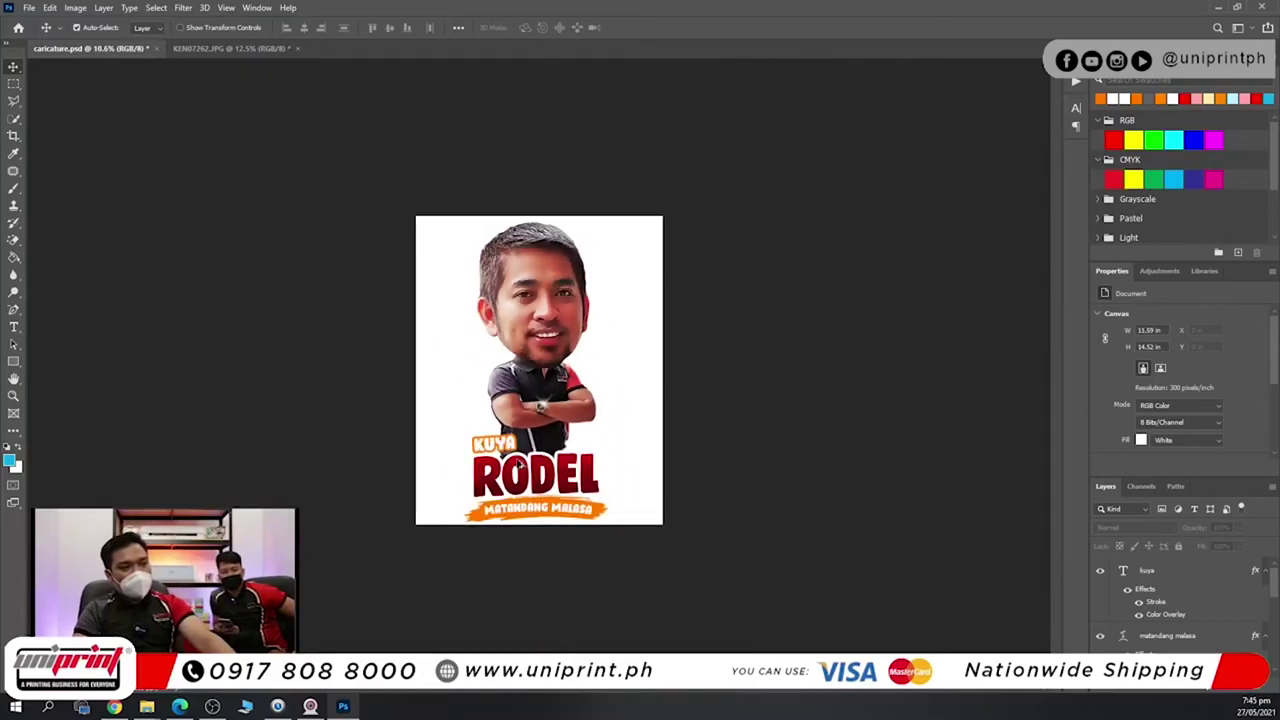
Change the KUYA text's stroke colour to dark red ba0212, sampled from the textured name lettering.
scroll(531, 502, up, 4)
drag(466, 545, 527, 291)
click(522, 286)
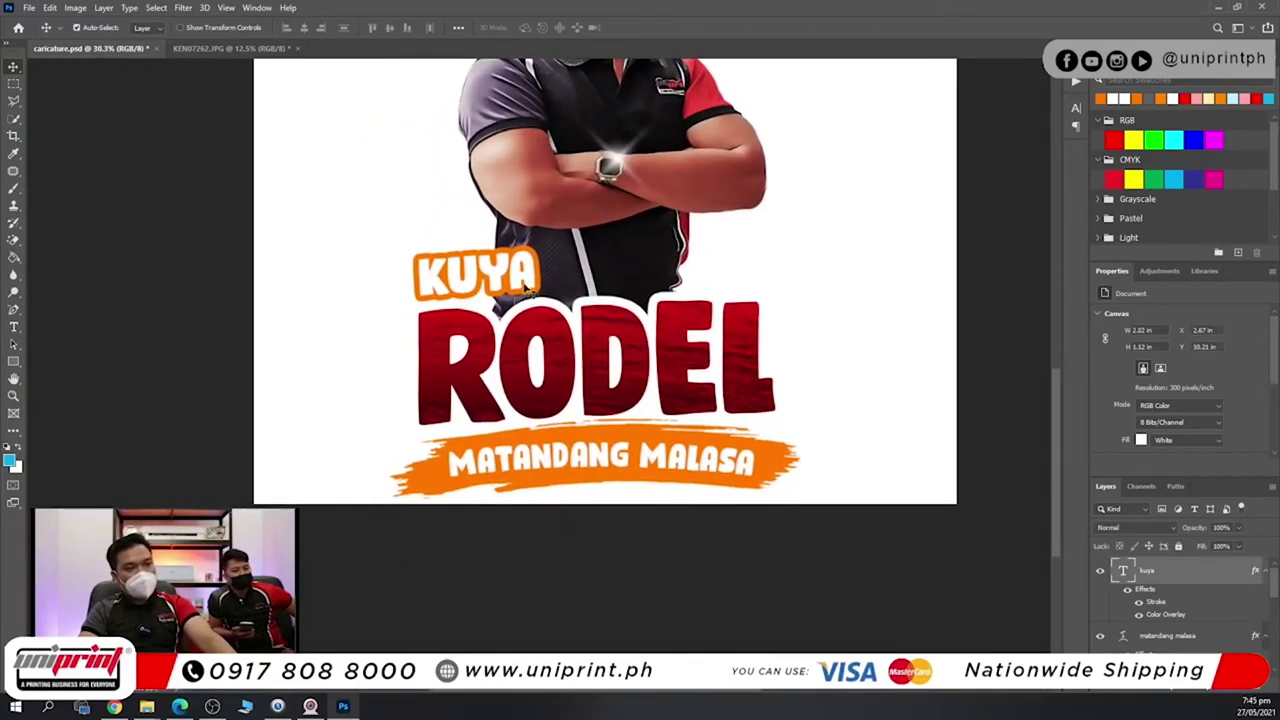
double_click(1152, 603)
click(829, 208)
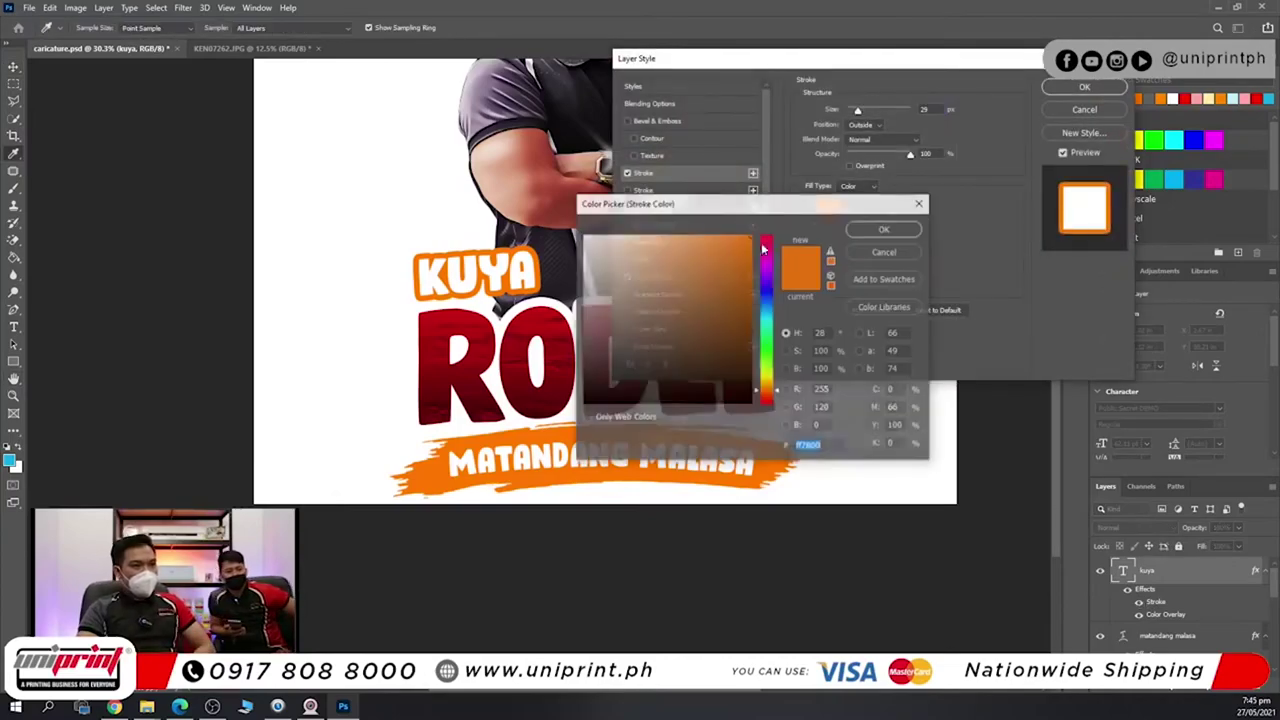
click(520, 352)
drag(519, 341, 562, 324)
click(852, 231)
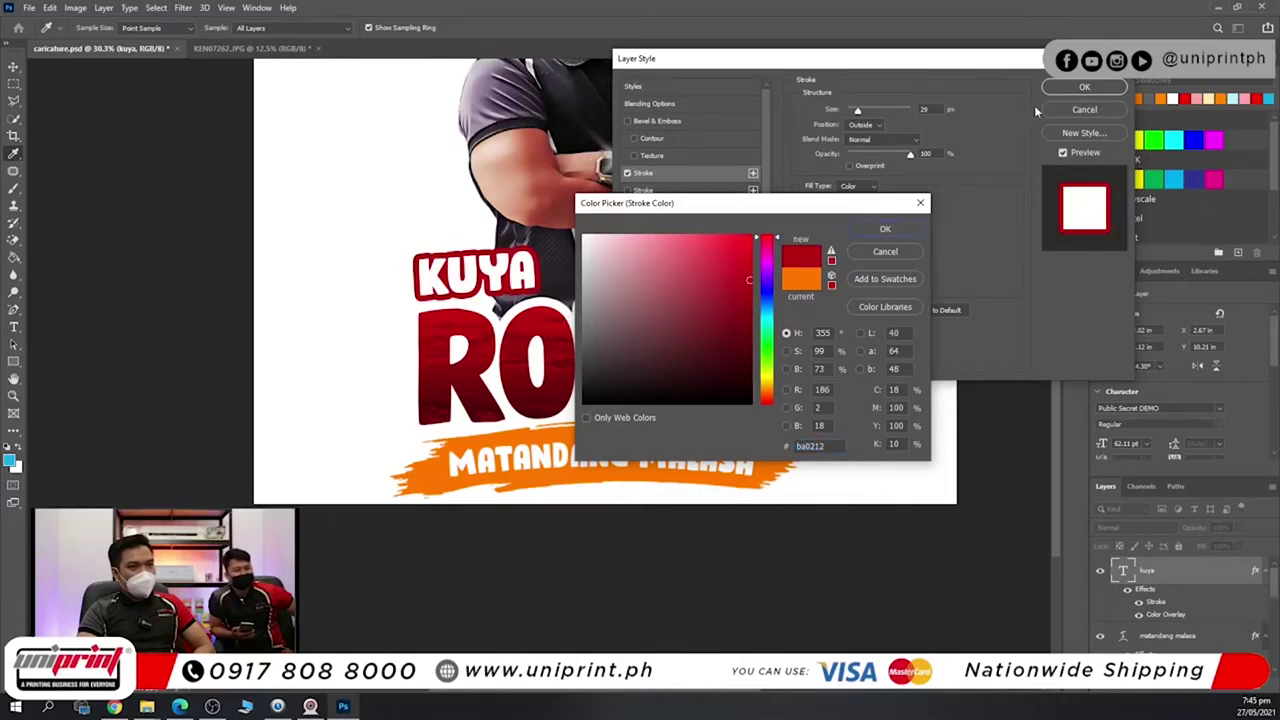
click(886, 231)
click(1084, 87)
Add a Drop Shadow effect to the MATANDANG MALASA text layer.
scroll(686, 360, down, 3)
key(v)
scroll(690, 500, up, 3)
scroll(690, 513, down, 1)
scroll(688, 450, up, 4)
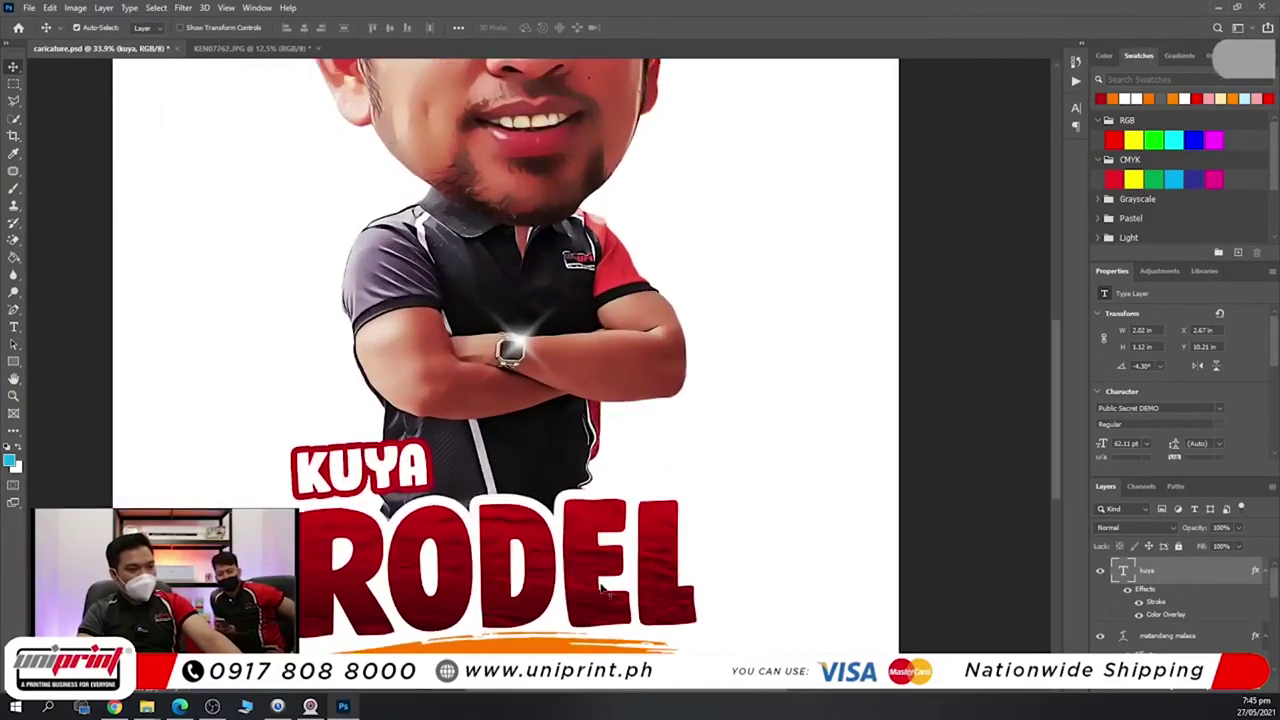
click(686, 378)
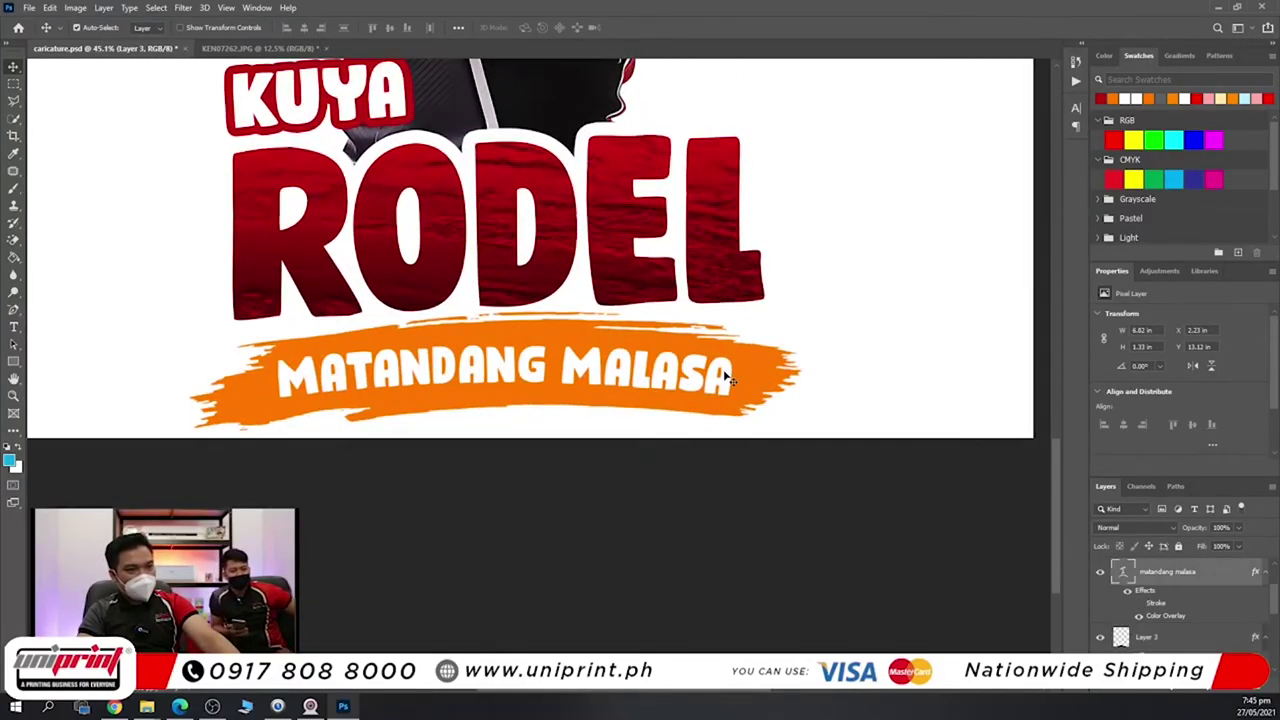
scroll(797, 450, up, 2)
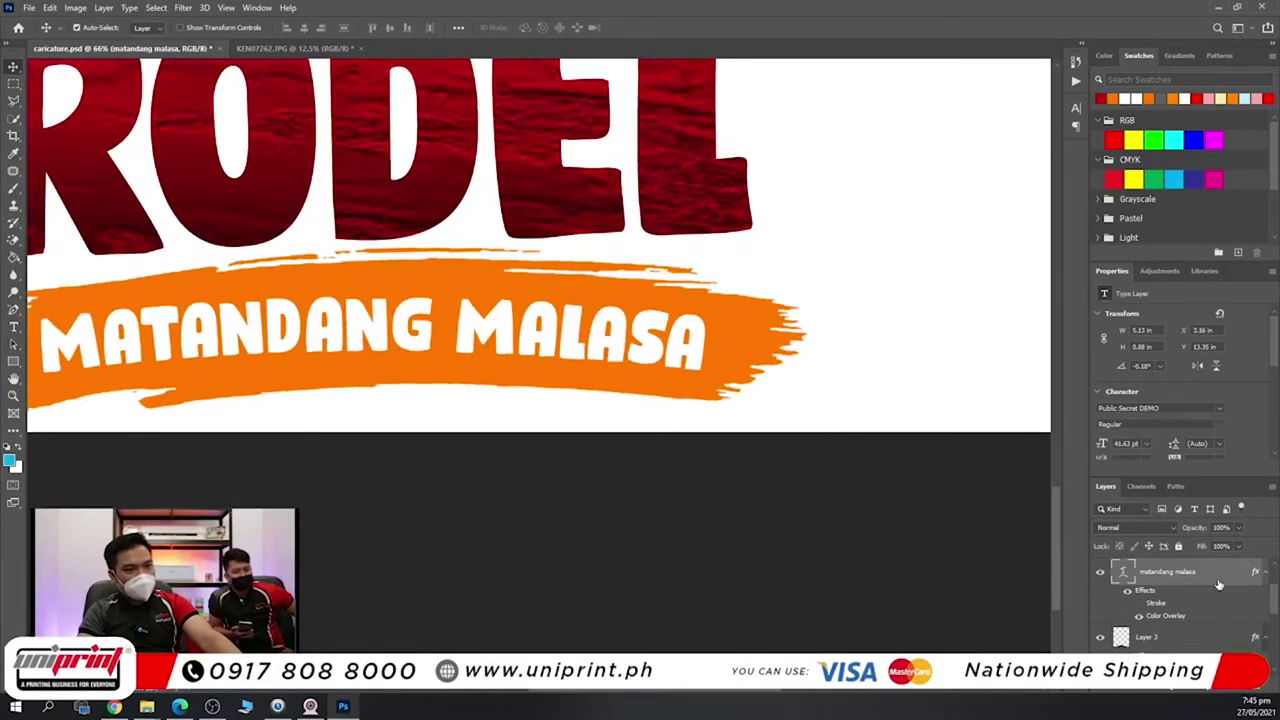
double_click(1150, 590)
click(654, 346)
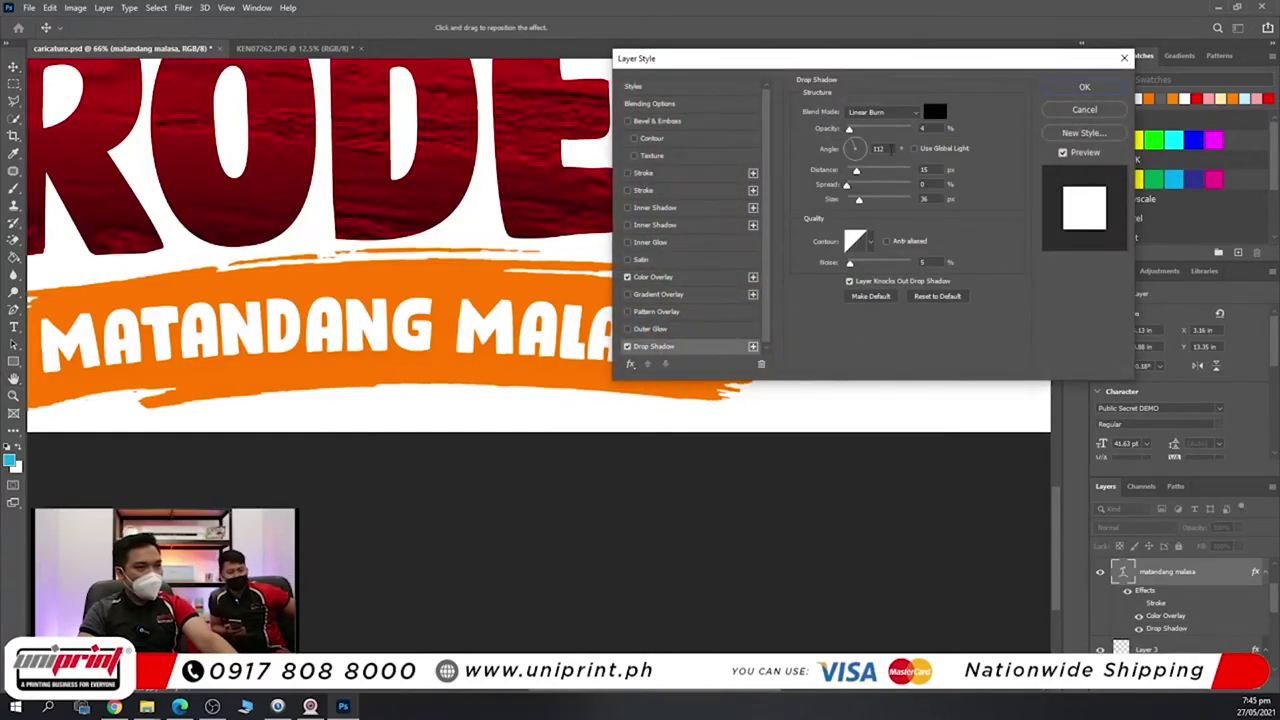
Set the drop shadow to Normal blend mode with about 13% opacity, a 139° angle and 0 px size.
click(880, 112)
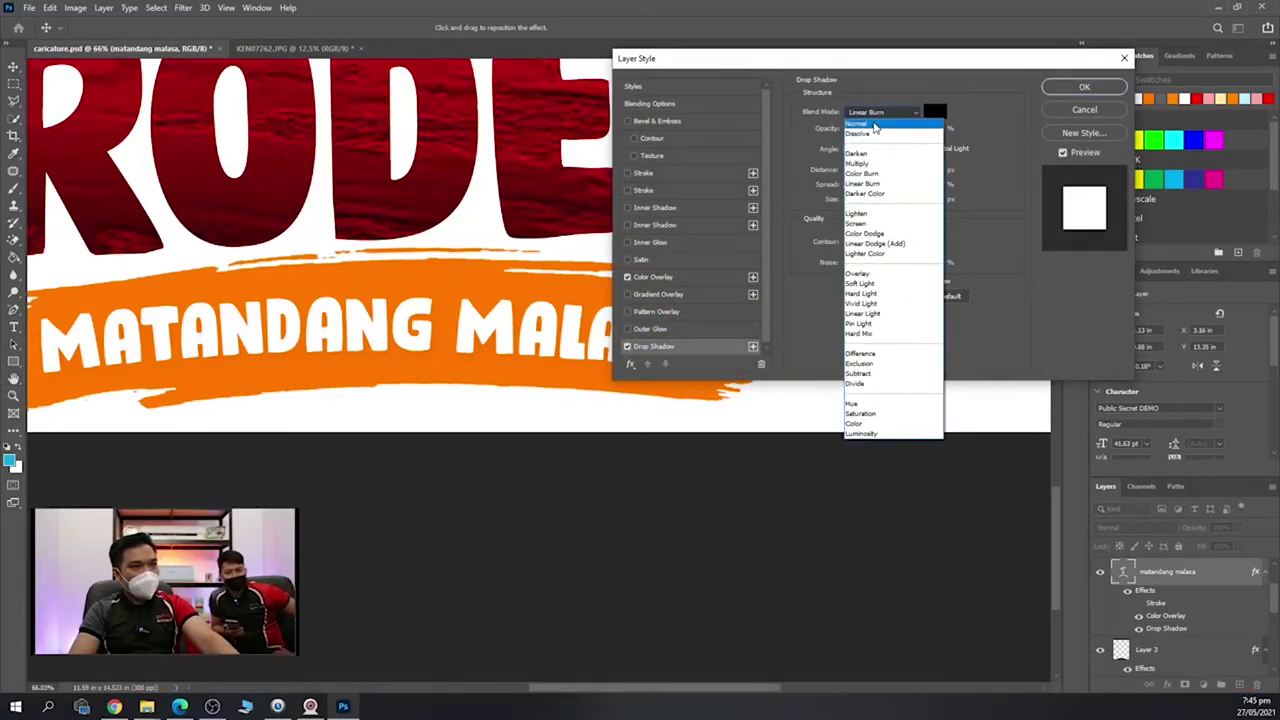
click(865, 116)
drag(849, 129, 873, 133)
drag(859, 200, 844, 203)
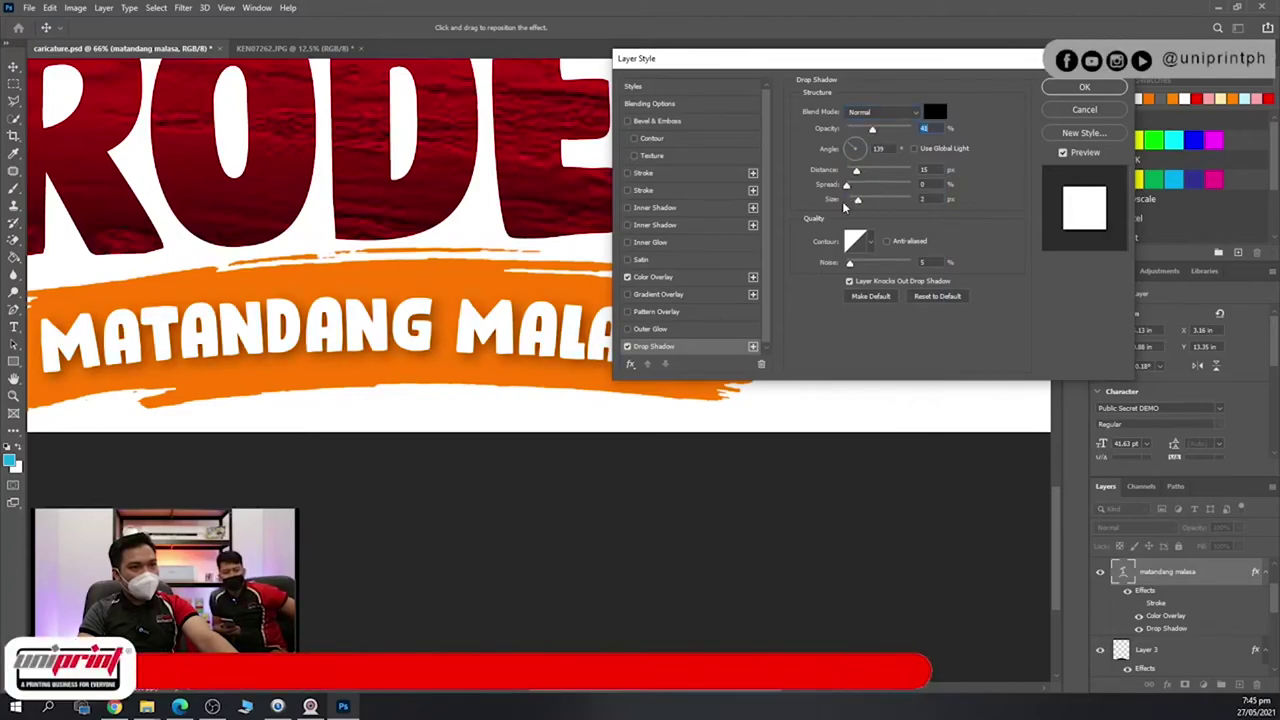
drag(872, 130, 857, 134)
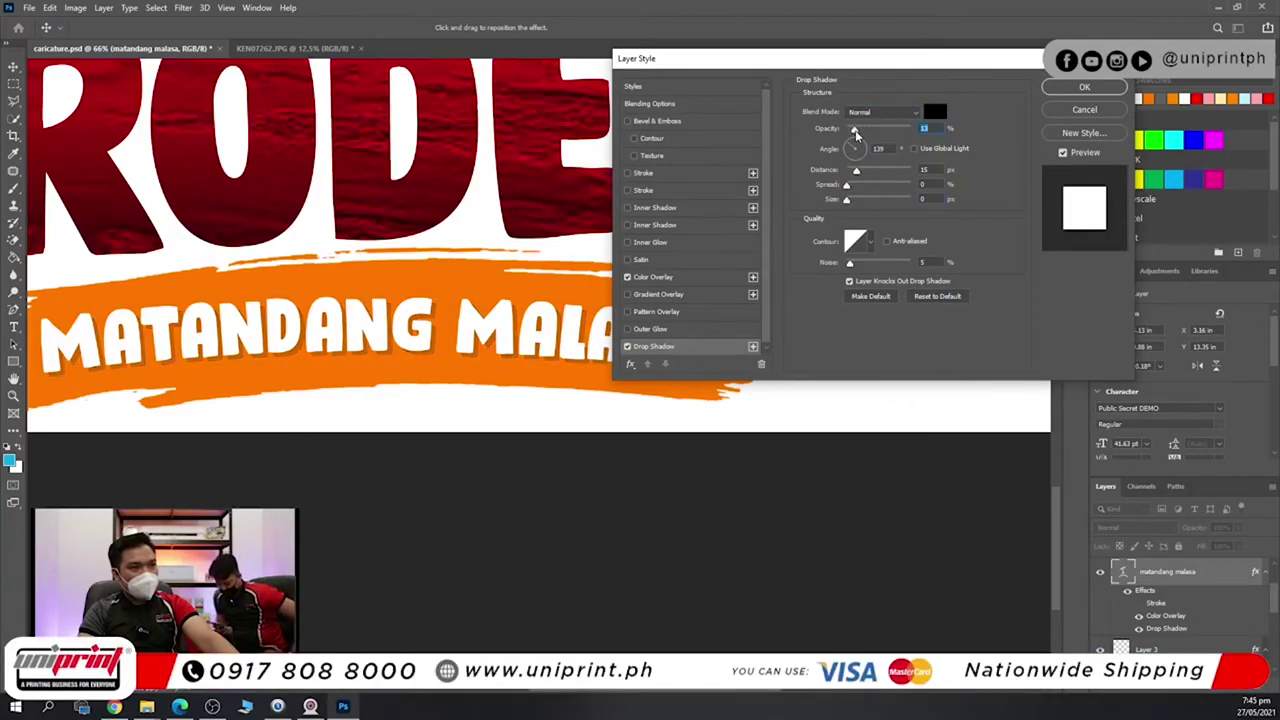
click(1084, 87)
Enlarge the MATANDANG MALASA text slightly so it fills more of the orange brush-stroke banner.
key(ctrl+0)
scroll(556, 610, up, 13)
drag(655, 578, 566, 246)
scroll(600, 382, down, 4)
key(ctrl+t)
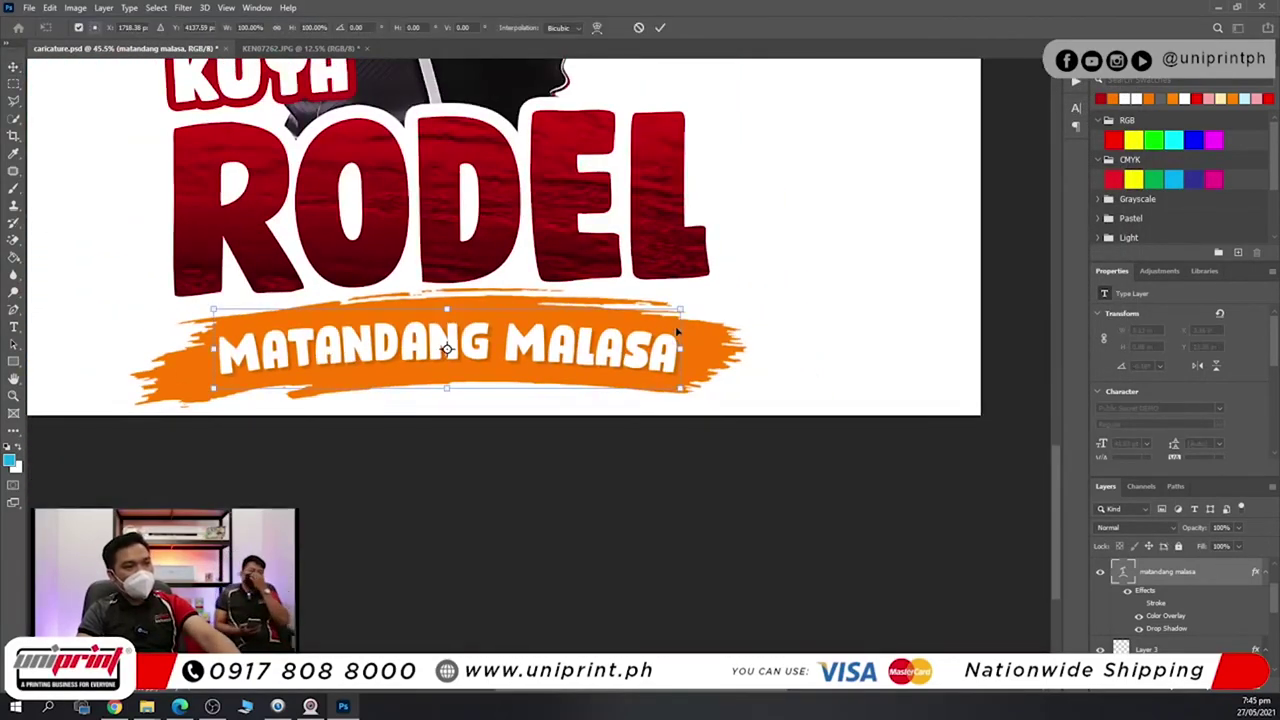
drag(680, 308, 703, 320)
key(Return)
Scale the orange banner and its MATANDANG MALASA text down together to about 97%.
shift+click(726, 320)
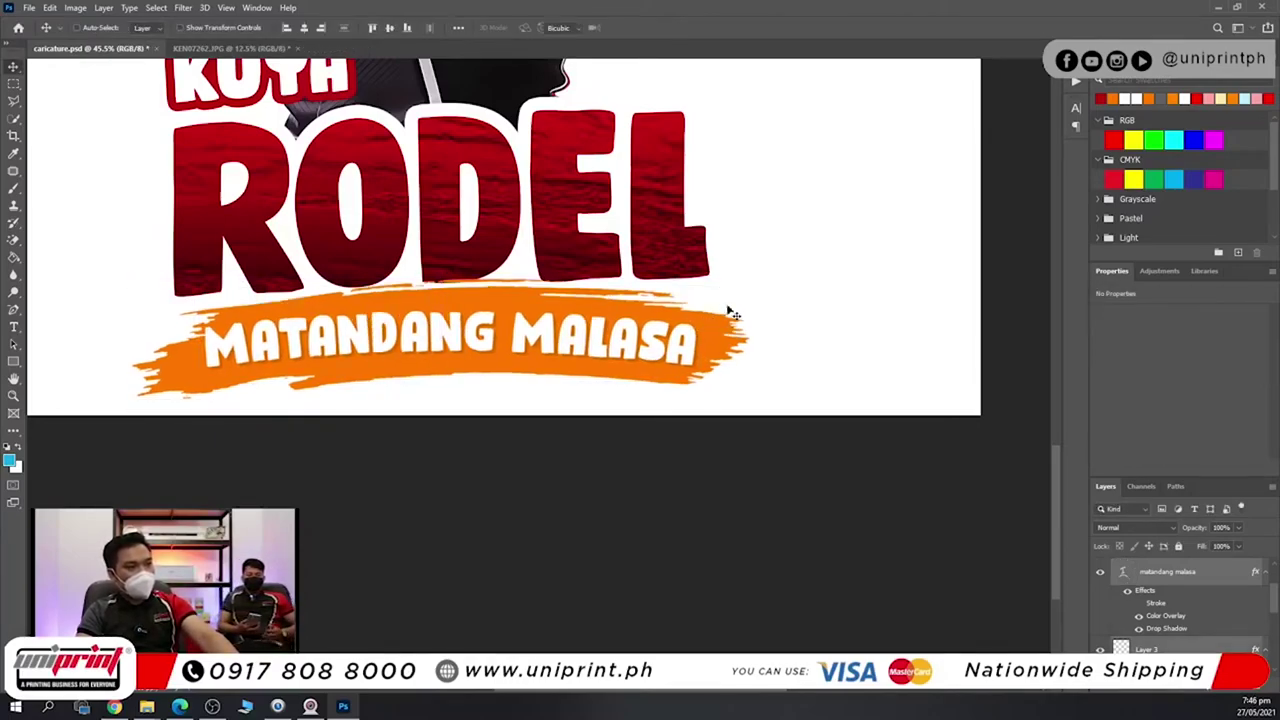
key(ctrl+t)
drag(750, 277, 716, 289)
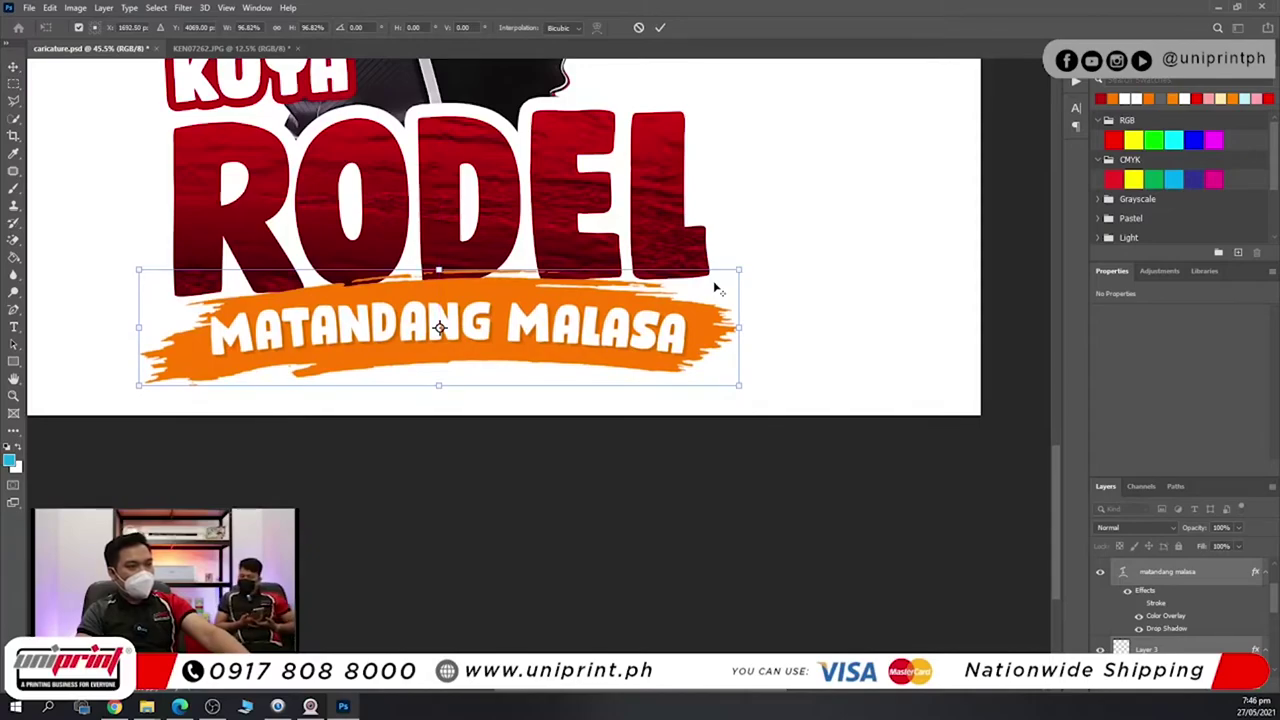
key(Return)
Nudge the orange banner and its text slightly left and down beneath the large name lettering.
key(Left)
key(Left)
key(Left)
key(Left)
key(Left)
key(Left)
key(Left)
key(Left)
key(Down)
key(Down)
key(Down)
key(Down)
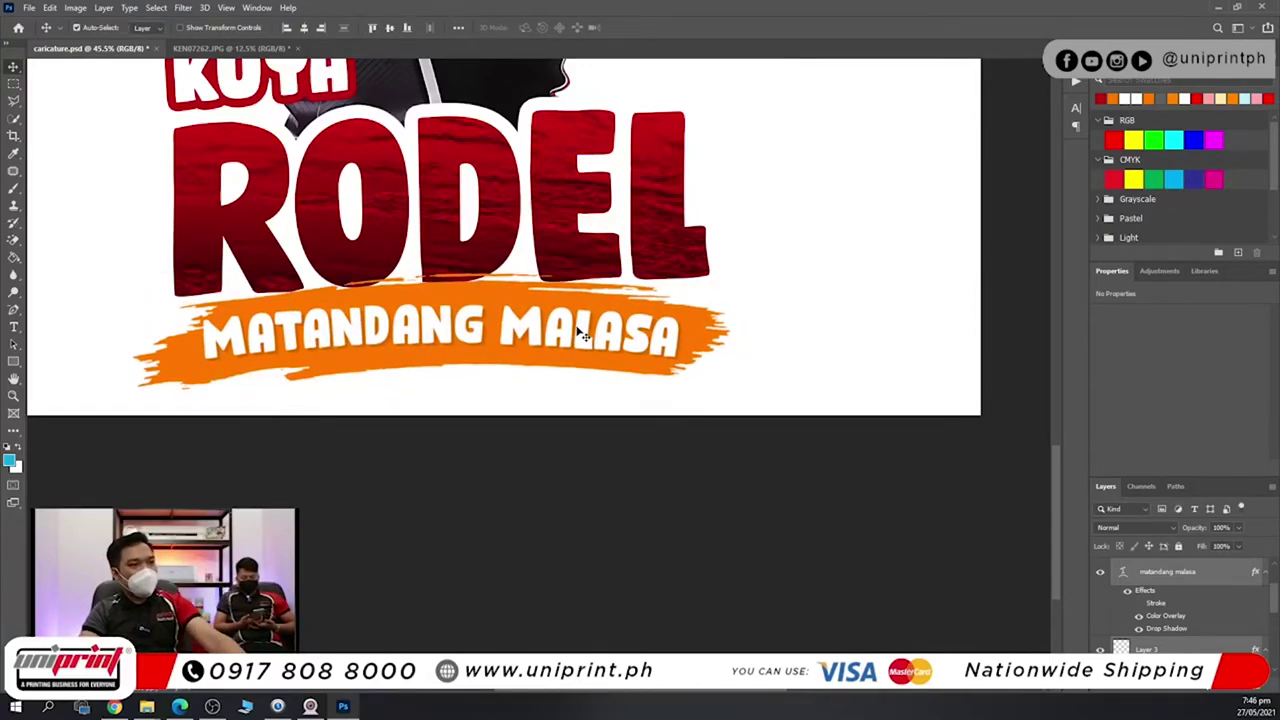
Fit the whole layout in view and save caricature.psd.
key(ctrl+0)
key(ctrl+minus)
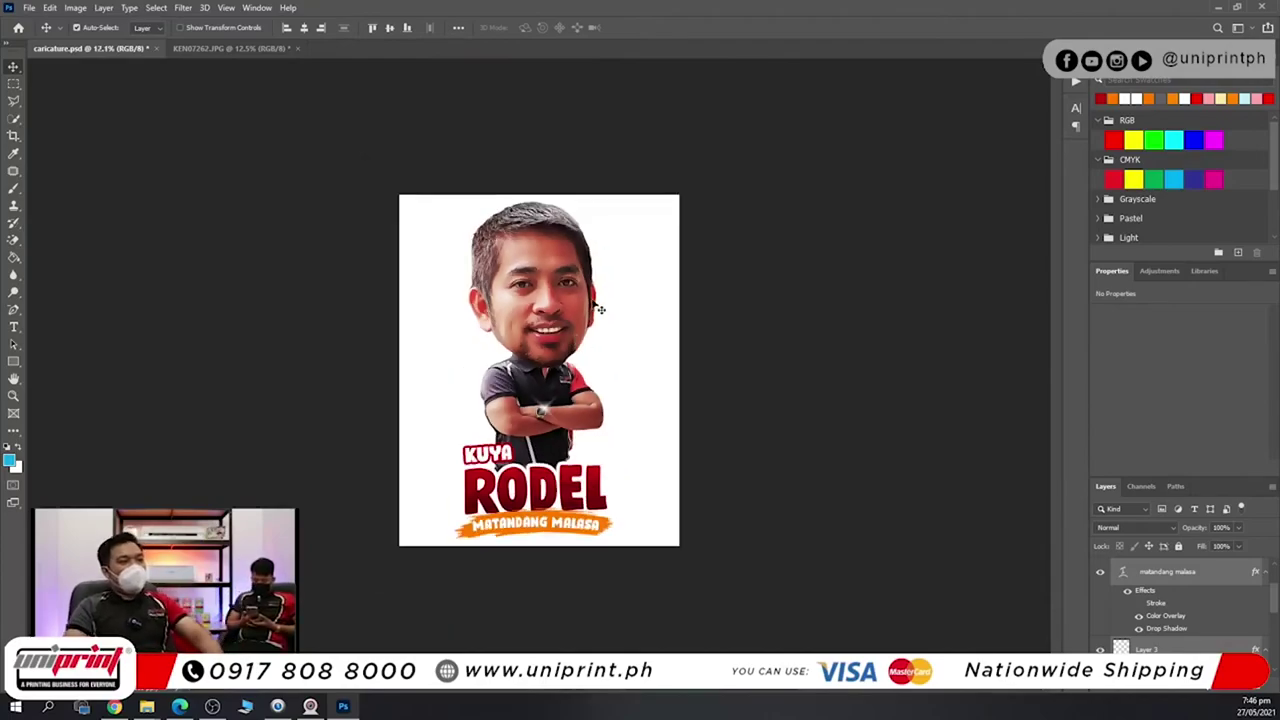
click(29, 7)
click(60, 155)
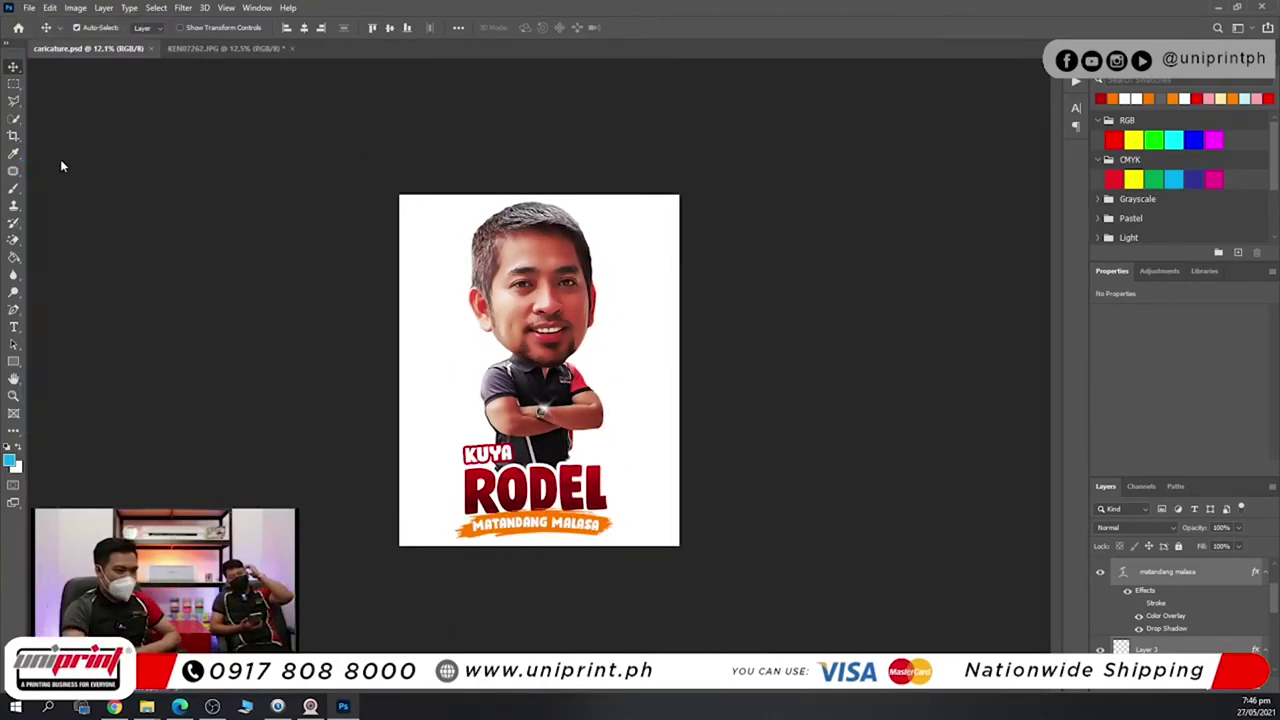